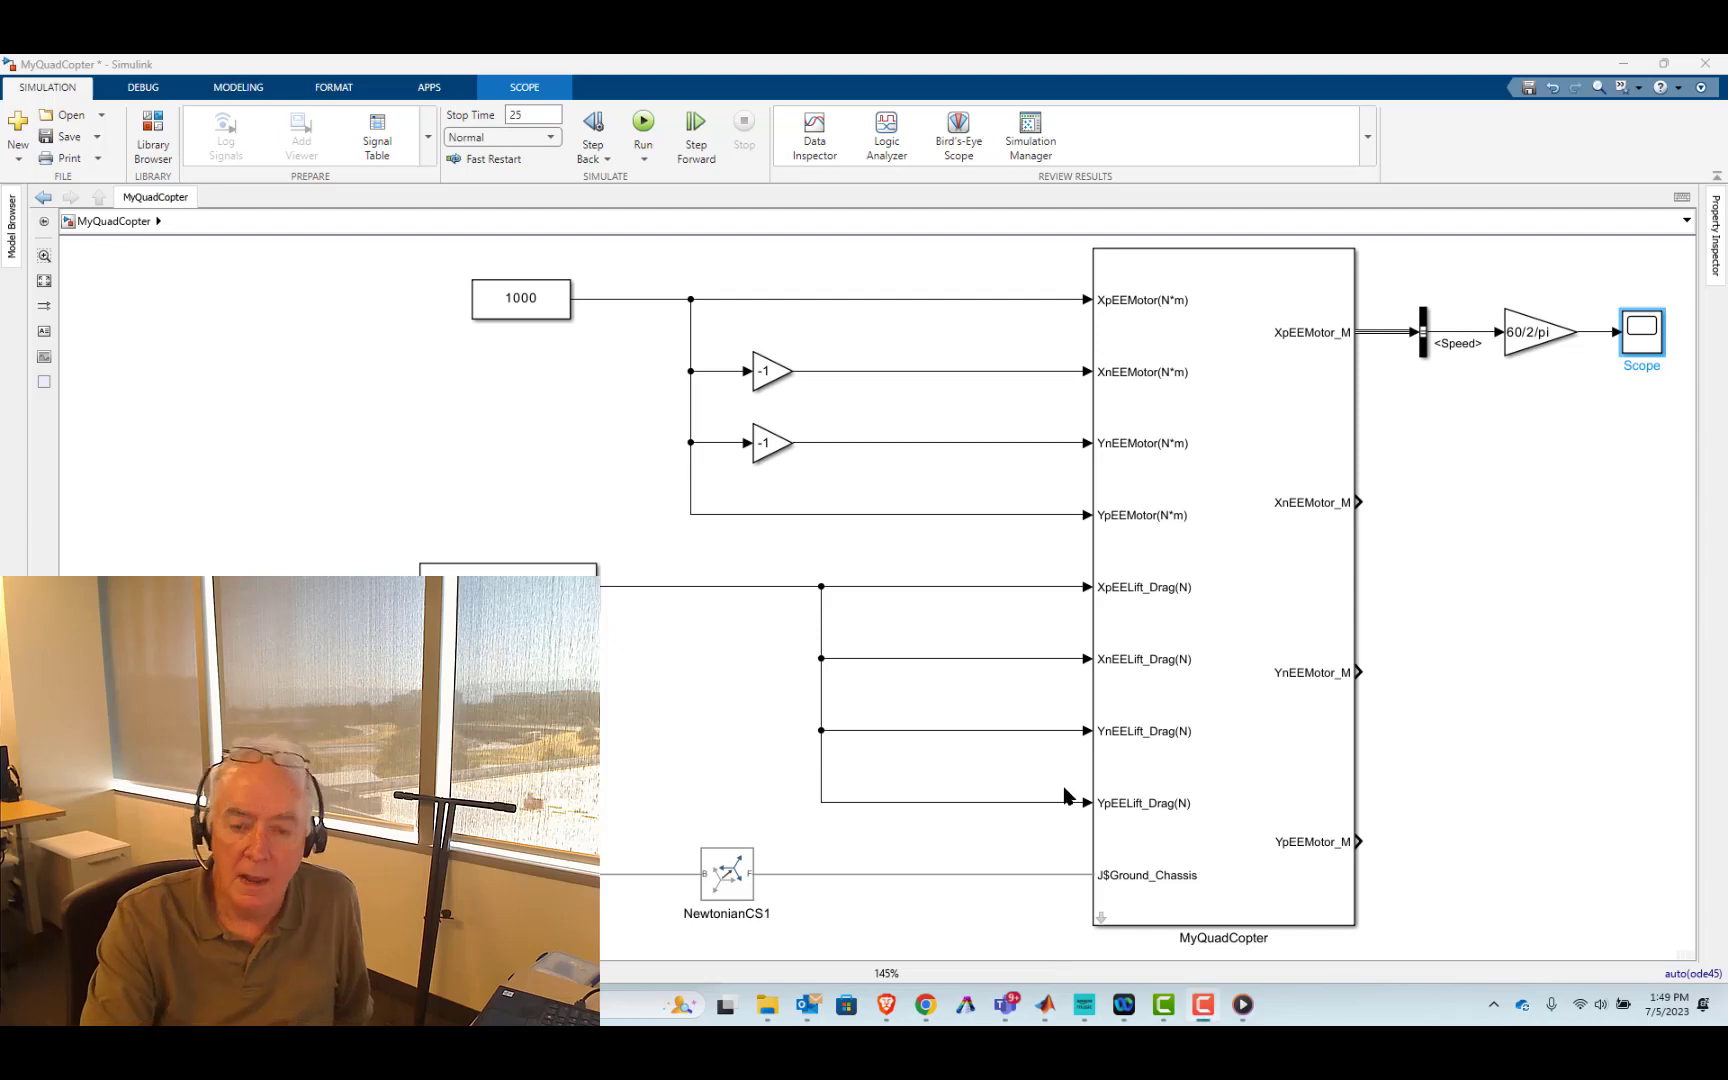
# - Play the quadcopter animation in Mechanics Explorer from the start and return to the MyQuadCopter Simulink model
pyautogui.moveTo(1043, 1007)
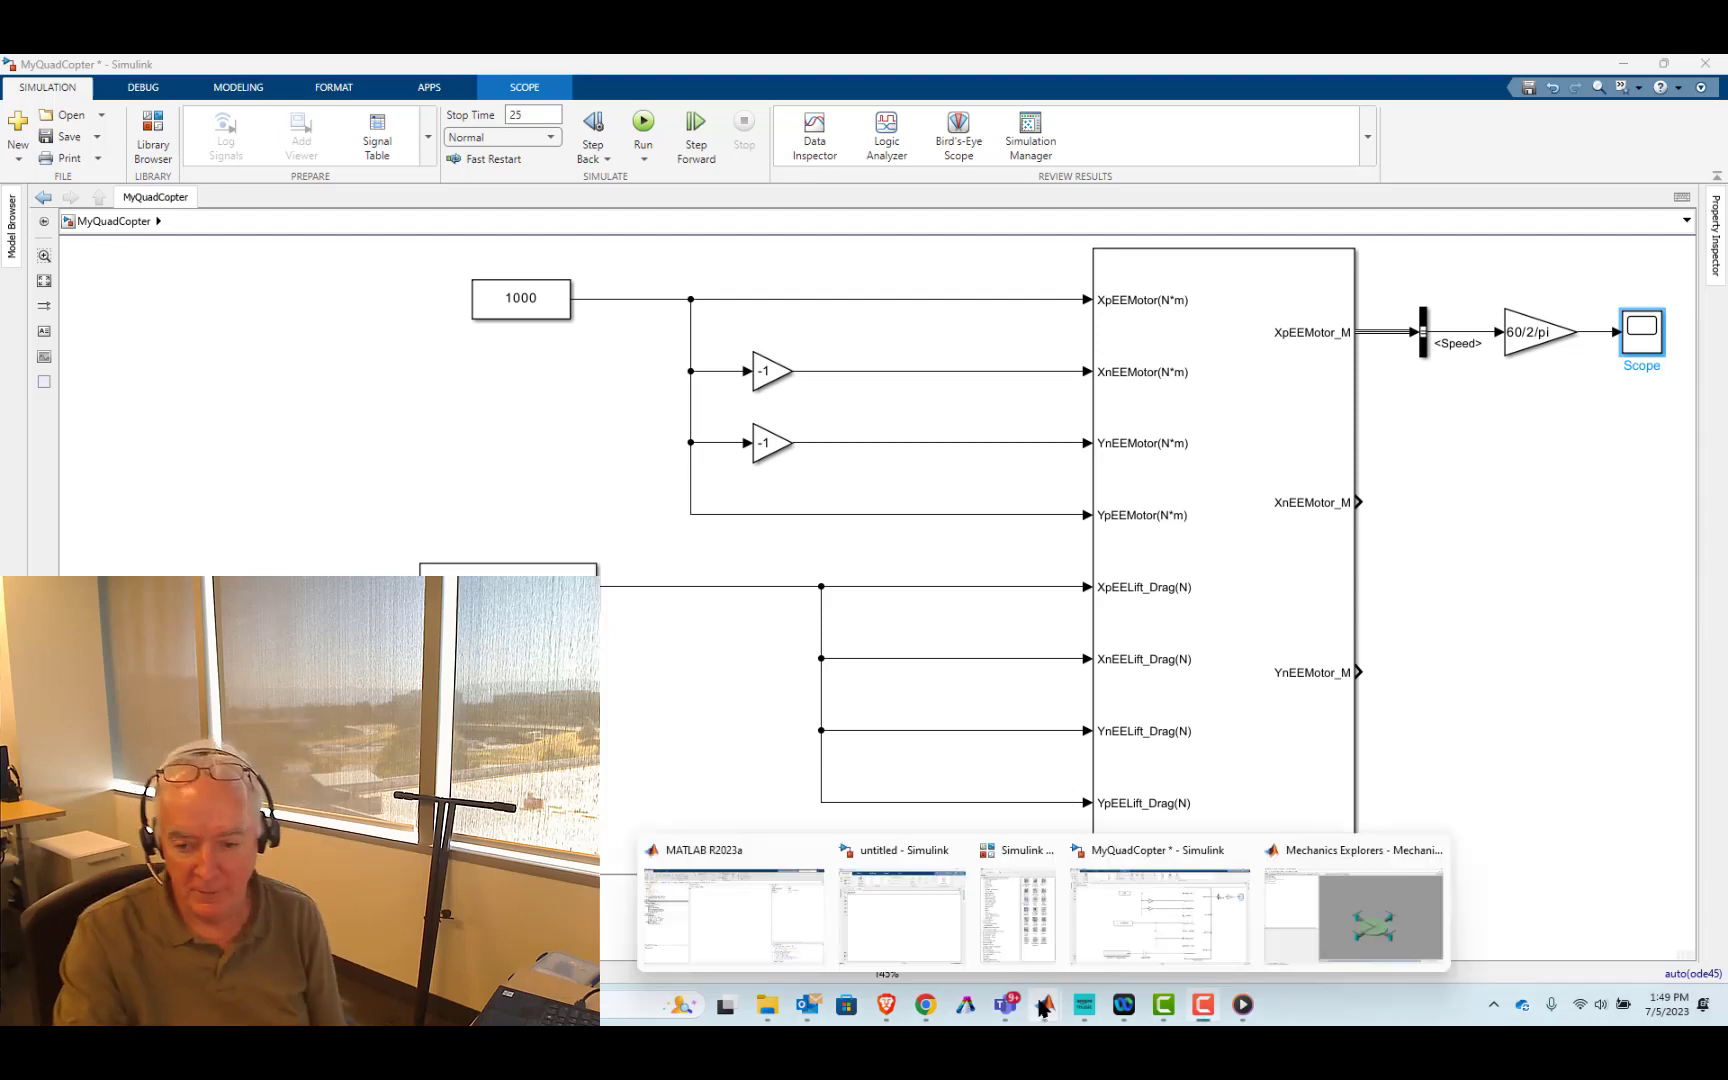
pyautogui.click(1360, 905)
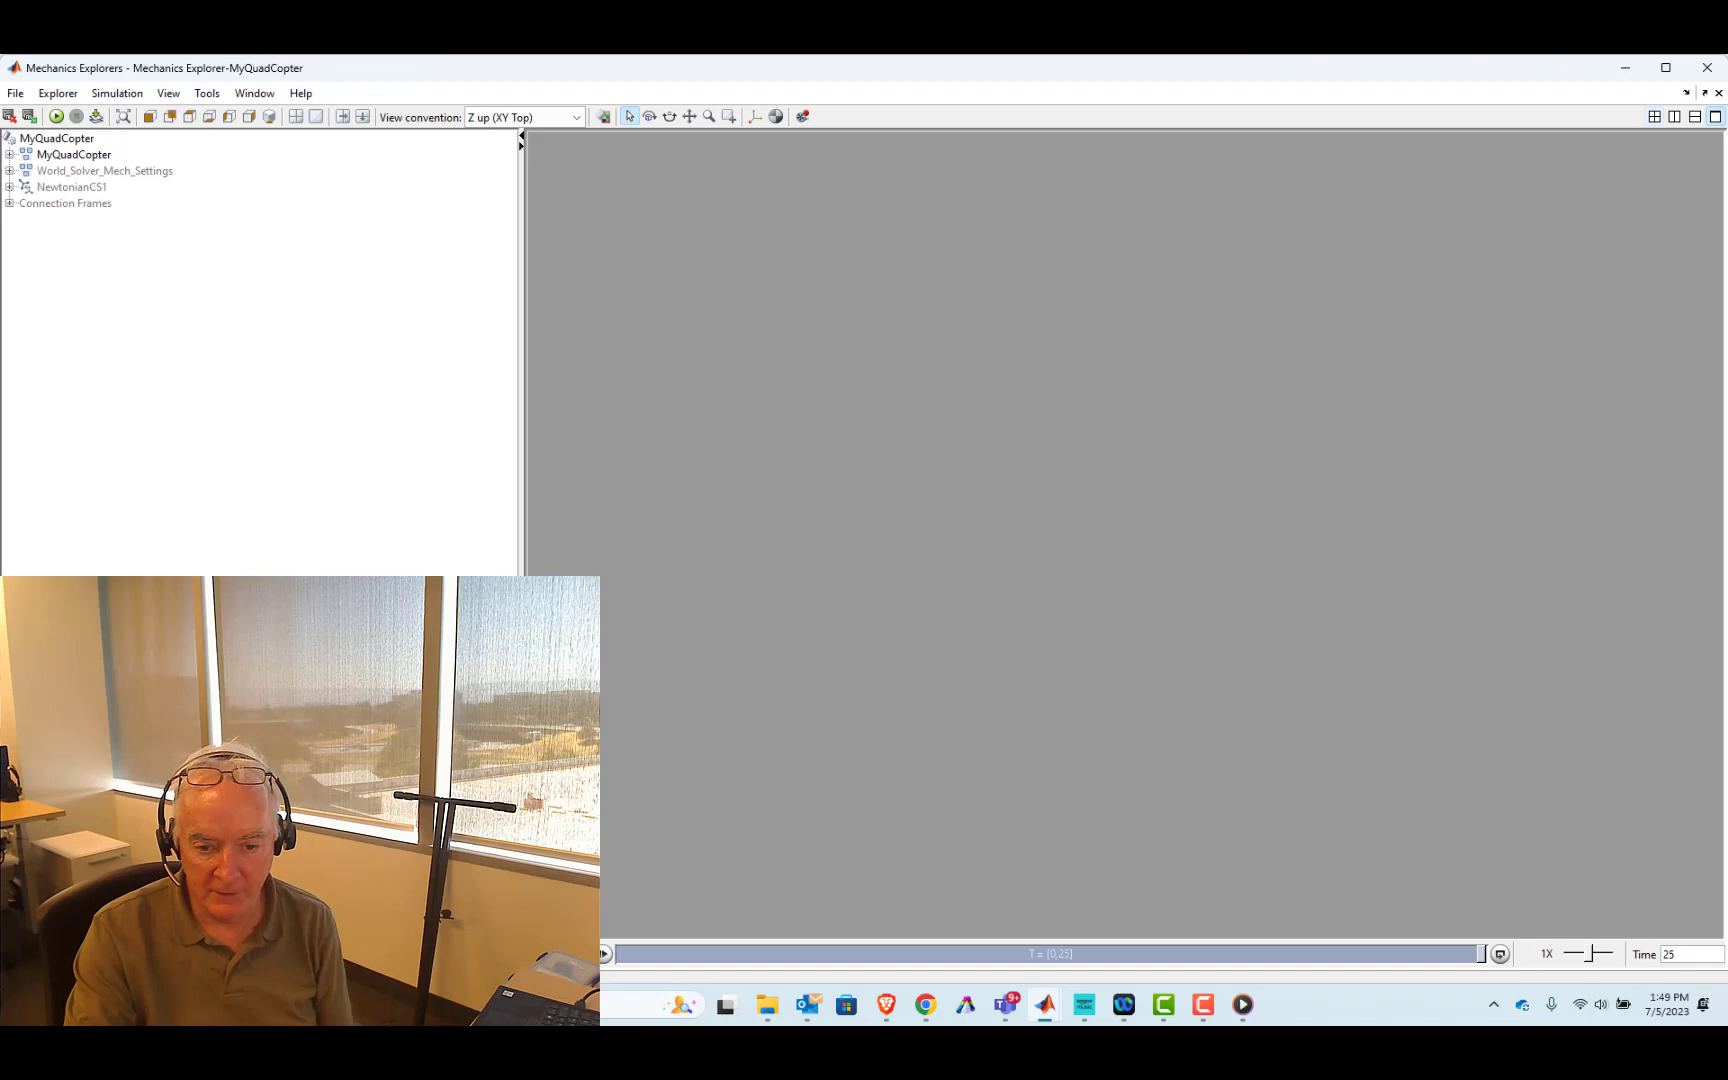
pyautogui.click(603, 954)
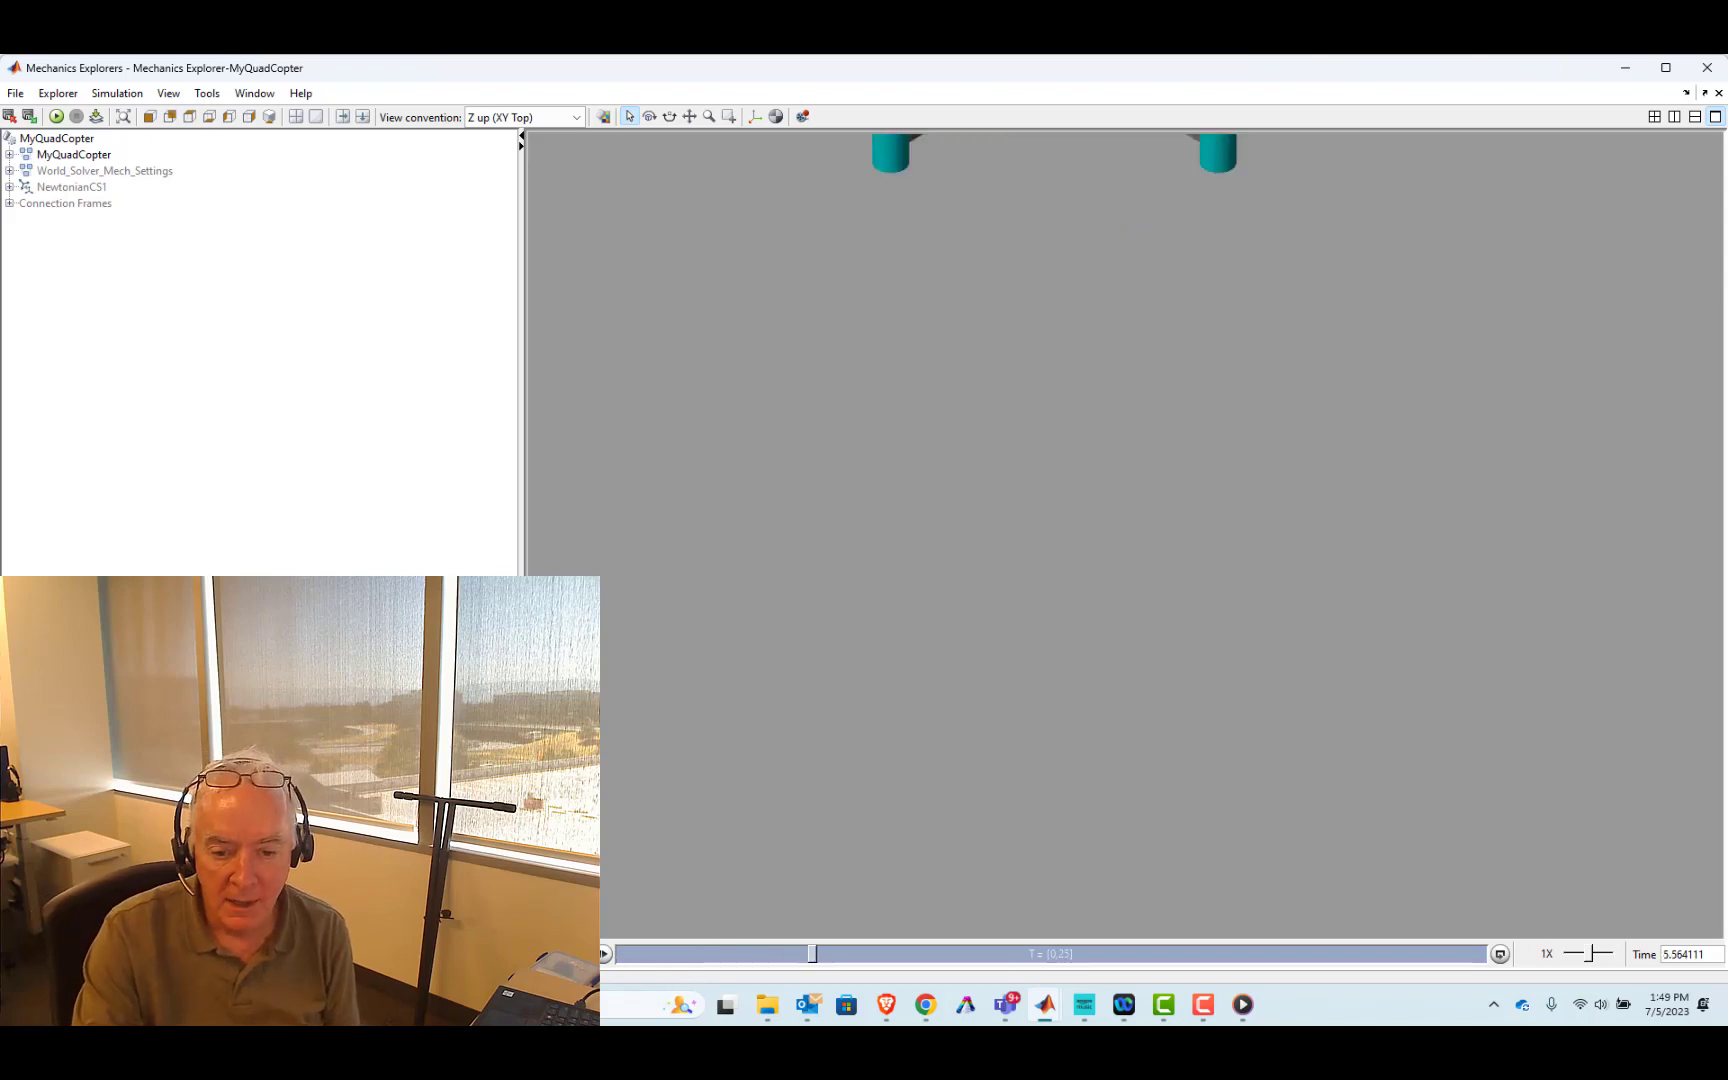
pyautogui.click(605, 952)
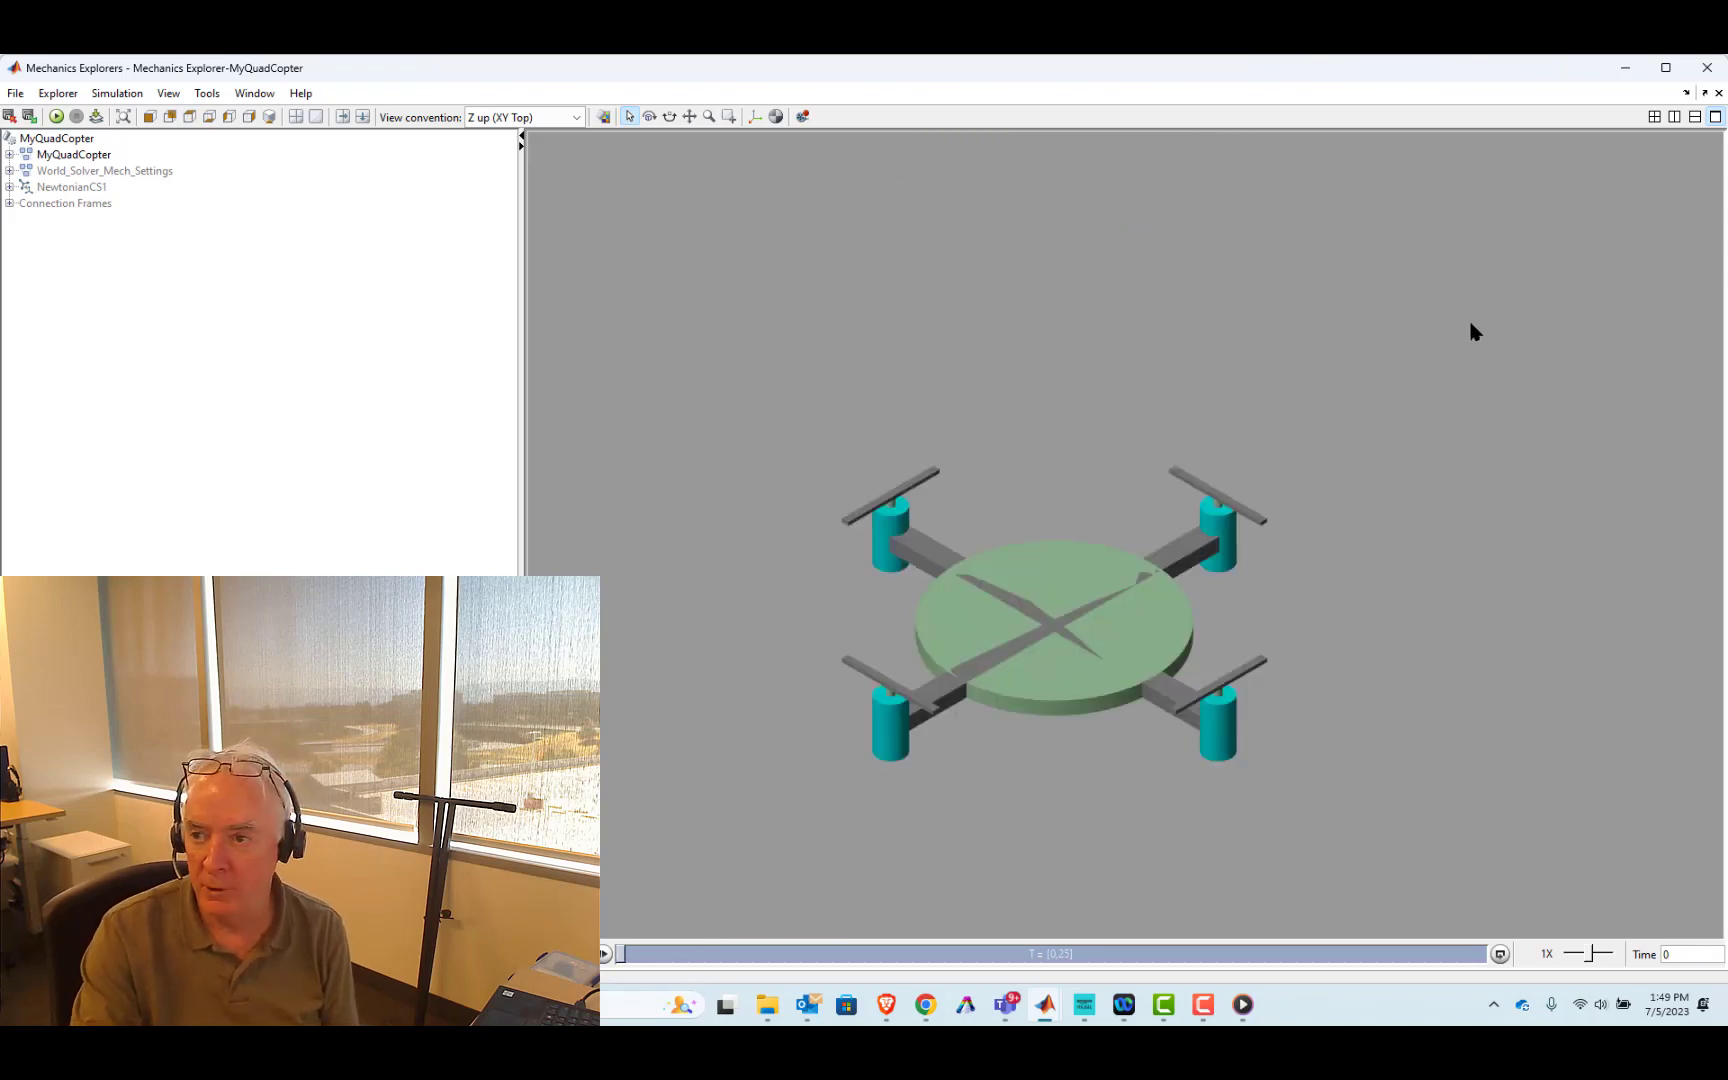
pyautogui.click(1625, 70)
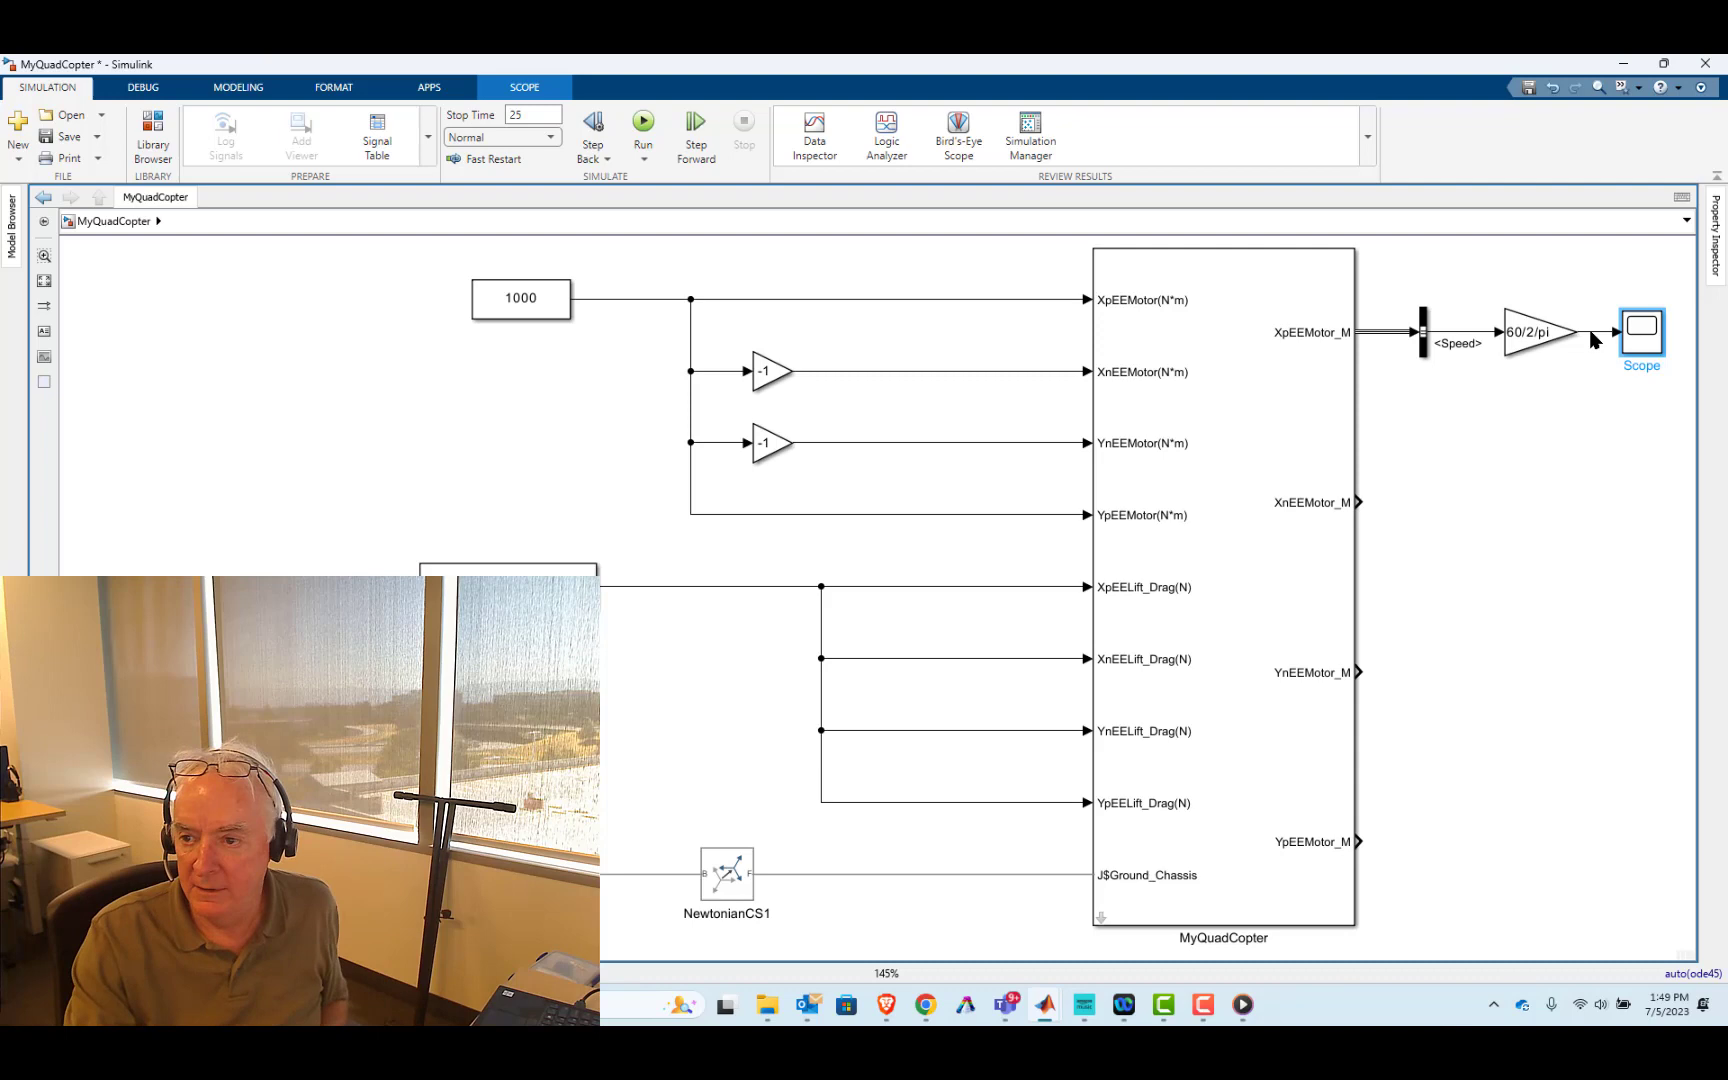
# - Delete the source block and the branched signal lines feeding the four Lift_Drag(N) inputs of the MyQuadCopter block
pyautogui.moveTo(920, 555); pyautogui.dragTo(978, 812)
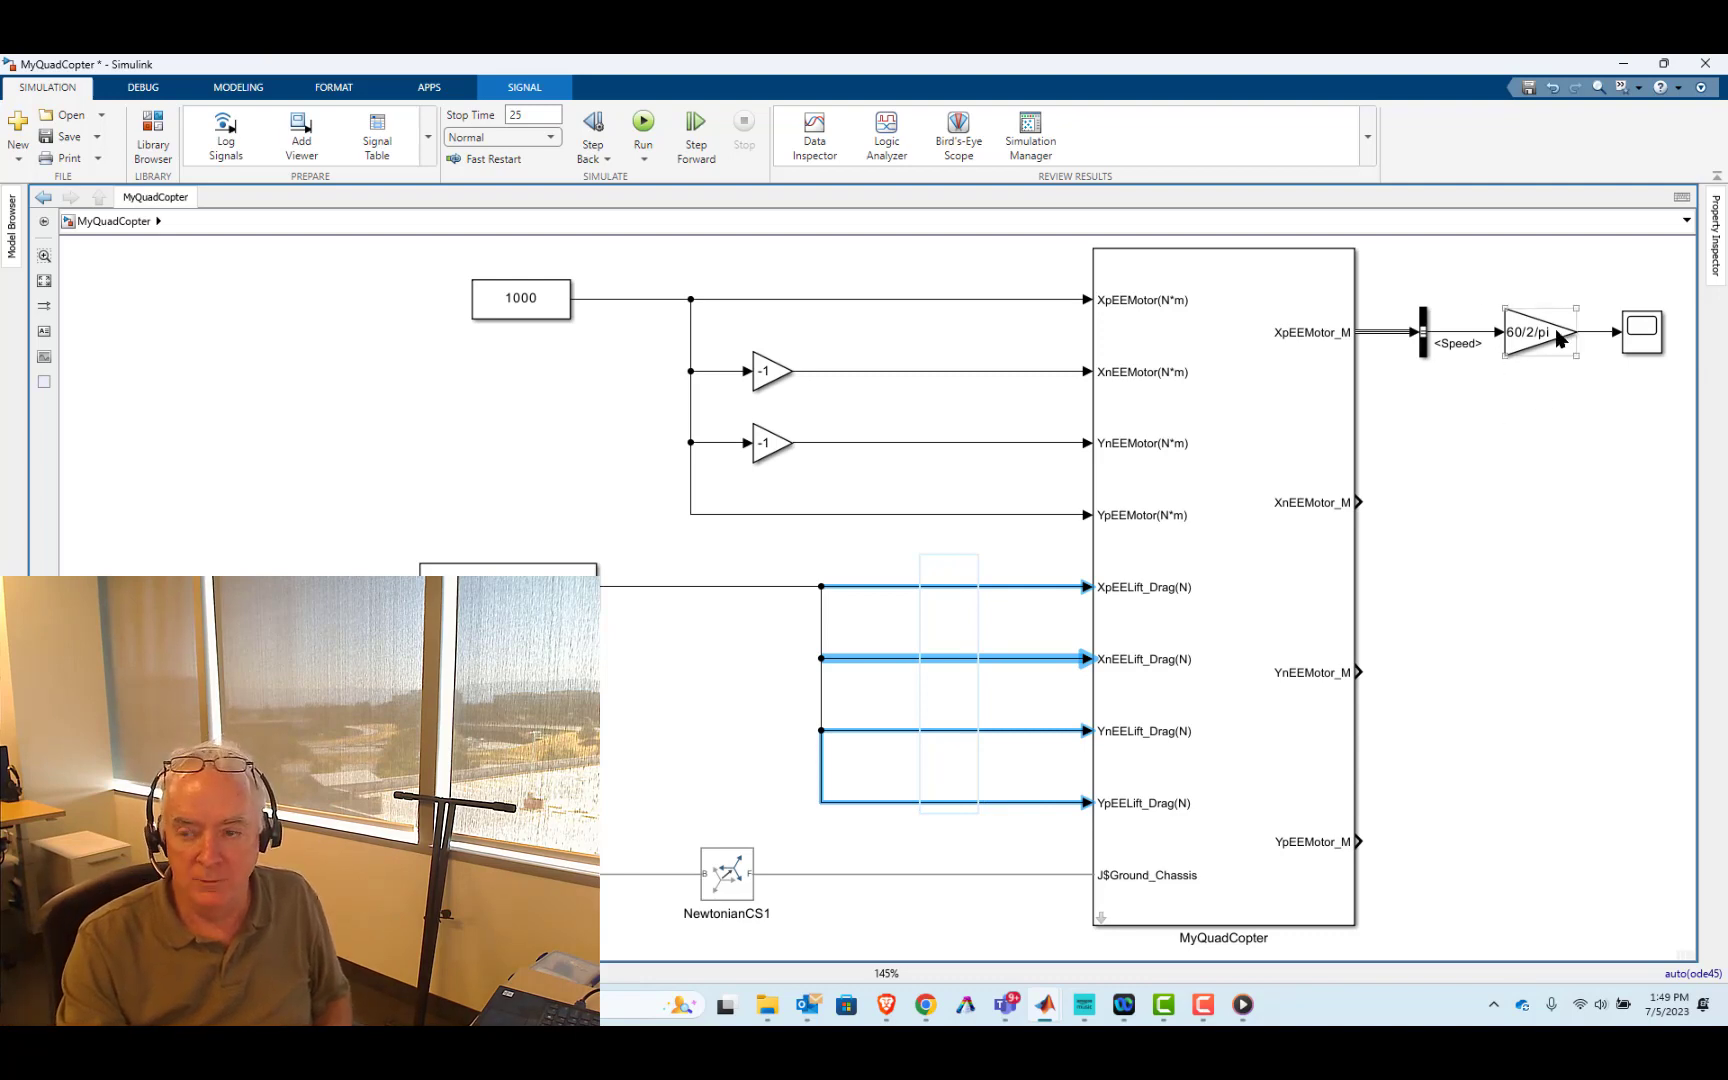
pyautogui.click(1597, 333)
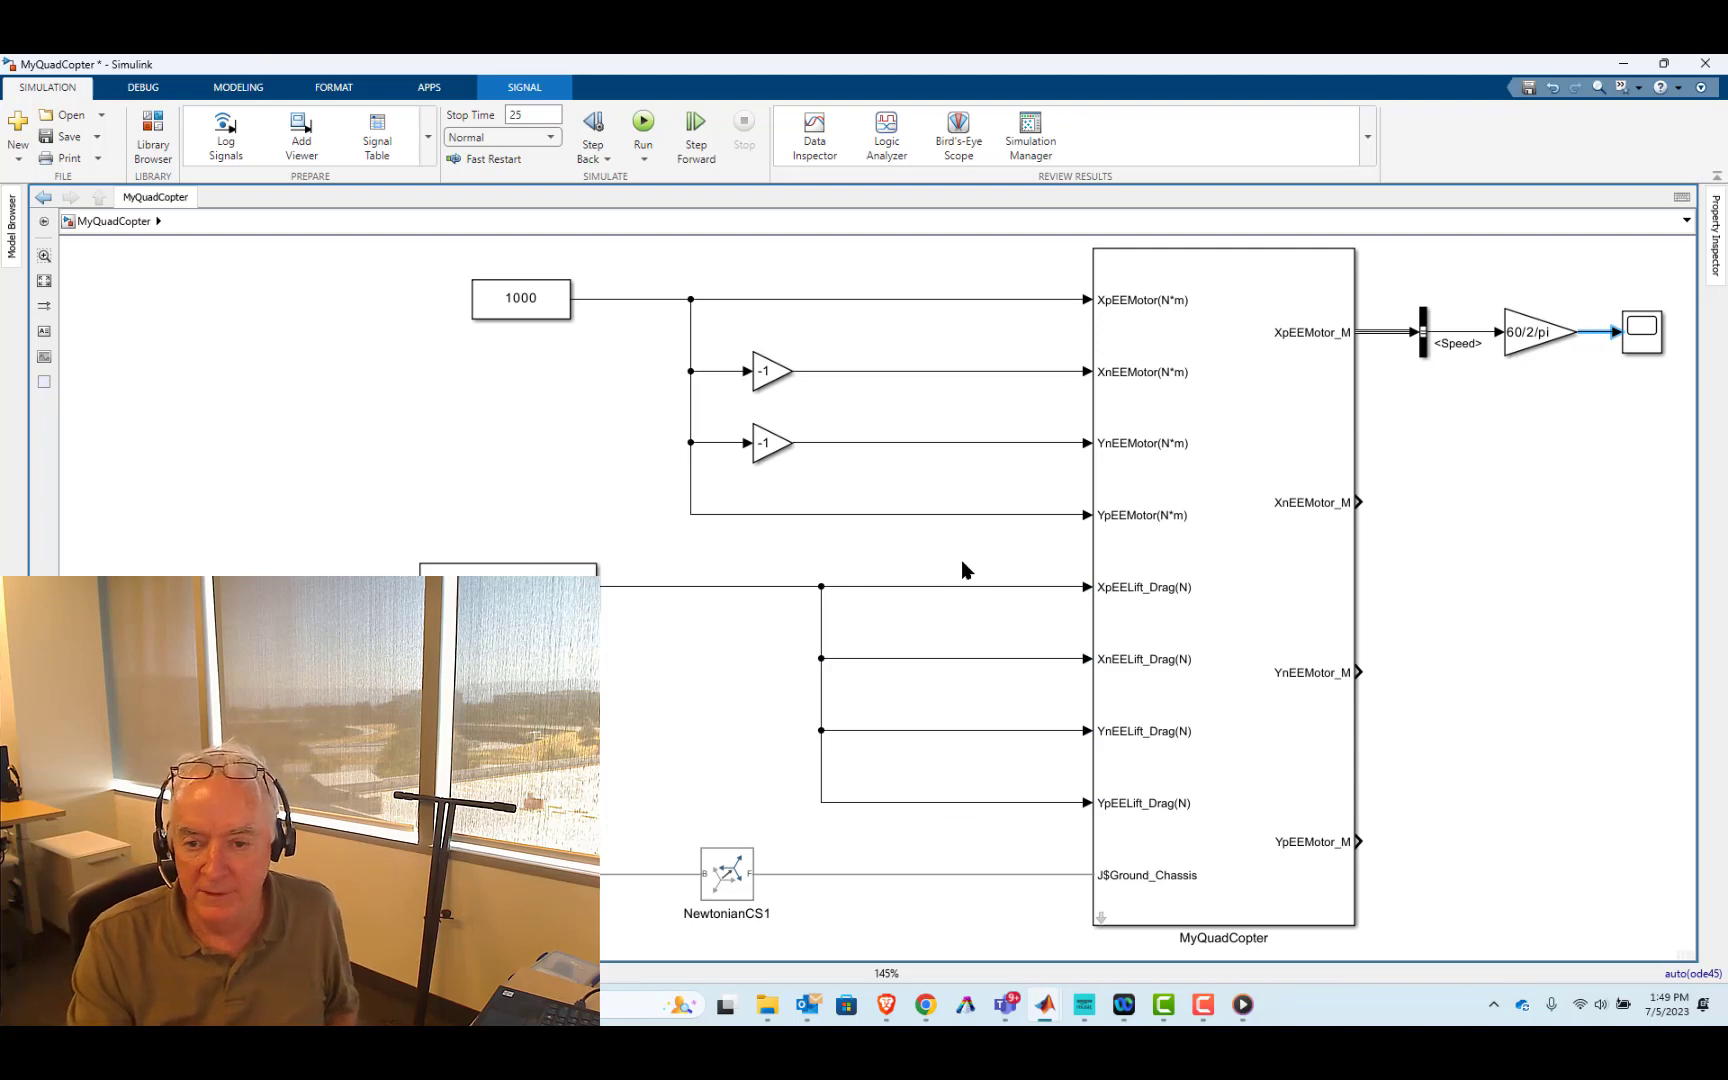
pyautogui.moveTo(917, 565); pyautogui.dragTo(961, 823)
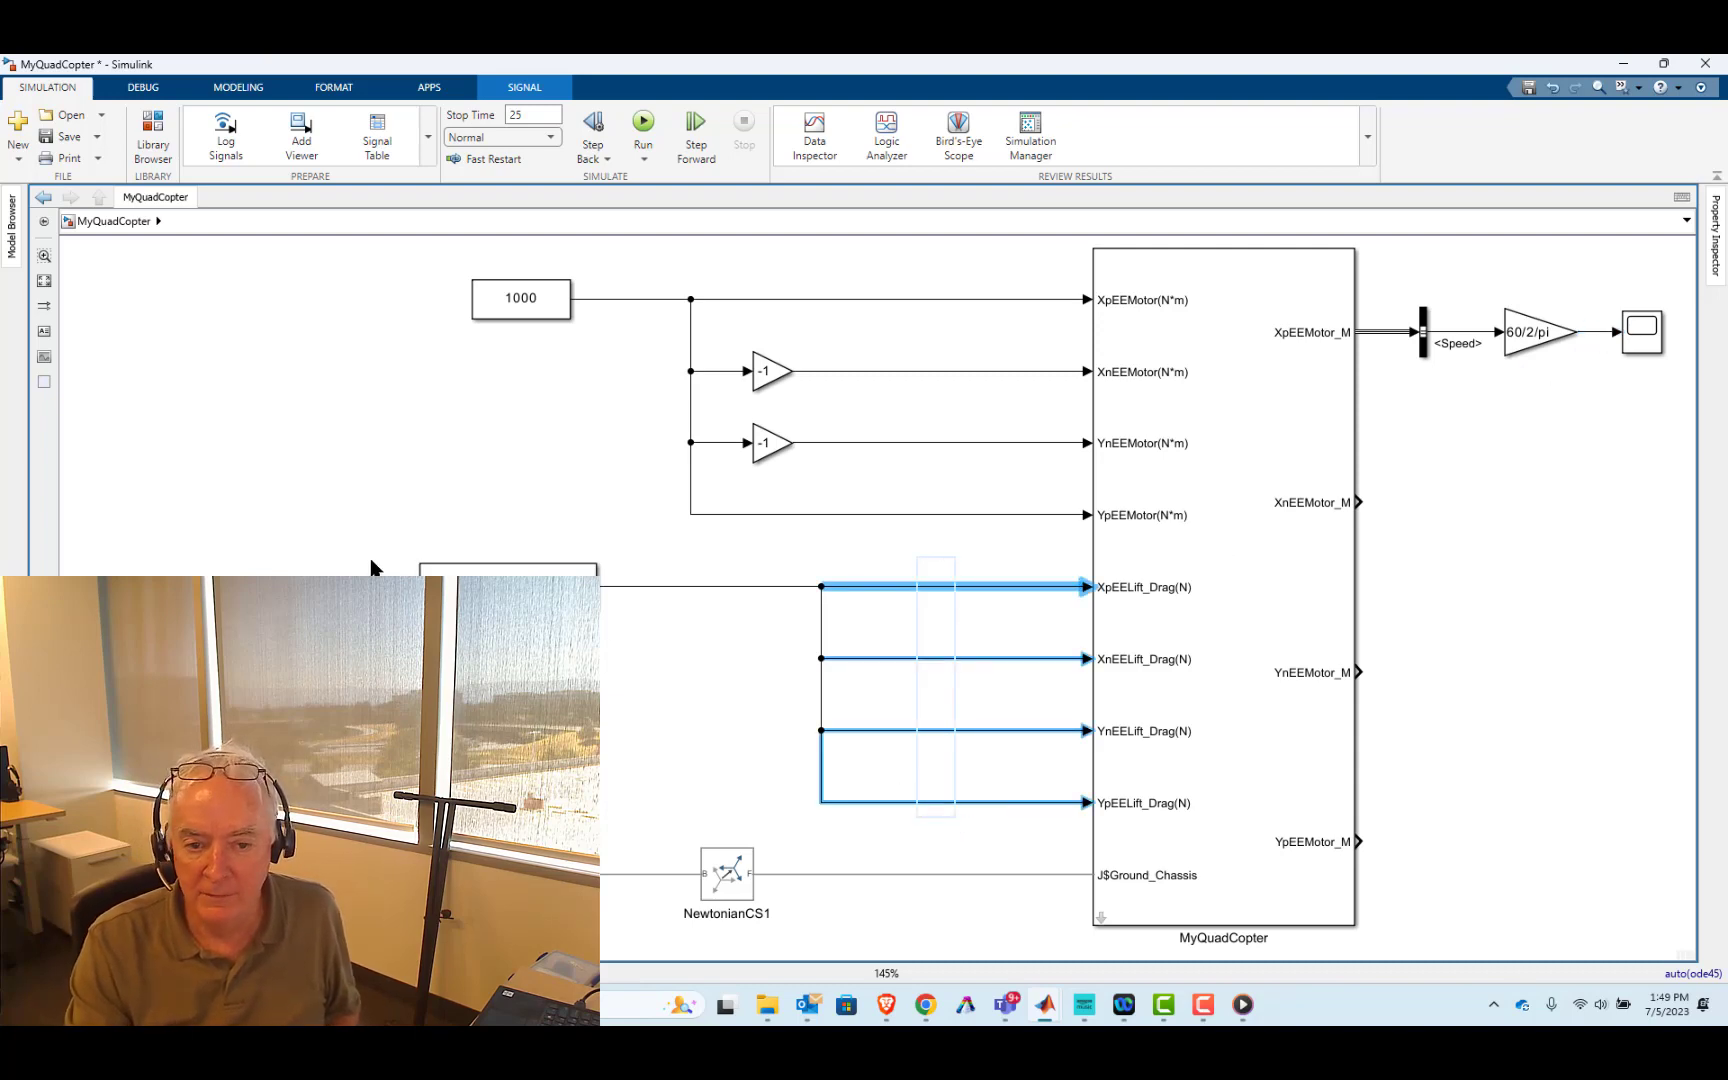
pyautogui.doubleClick(291, 555)
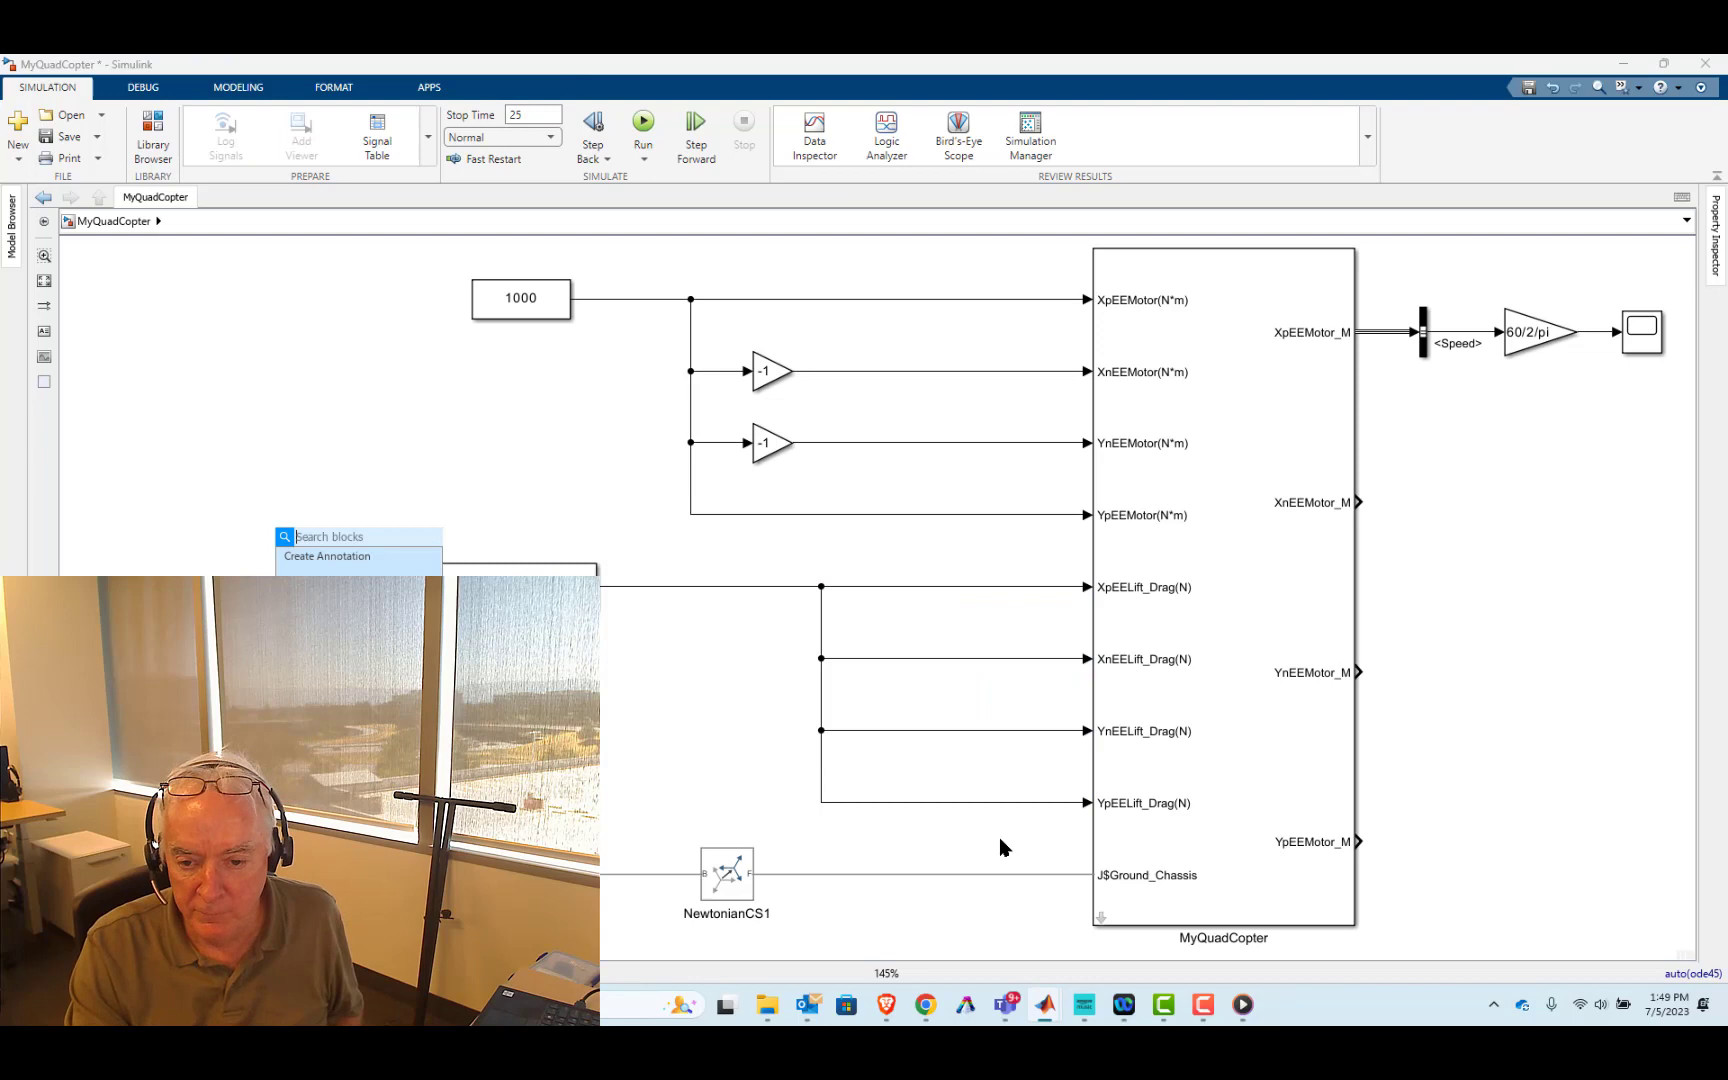
pyautogui.press('Escape')
pyautogui.moveTo(531, 531); pyautogui.dragTo(914, 815)
pyautogui.press('Delete')
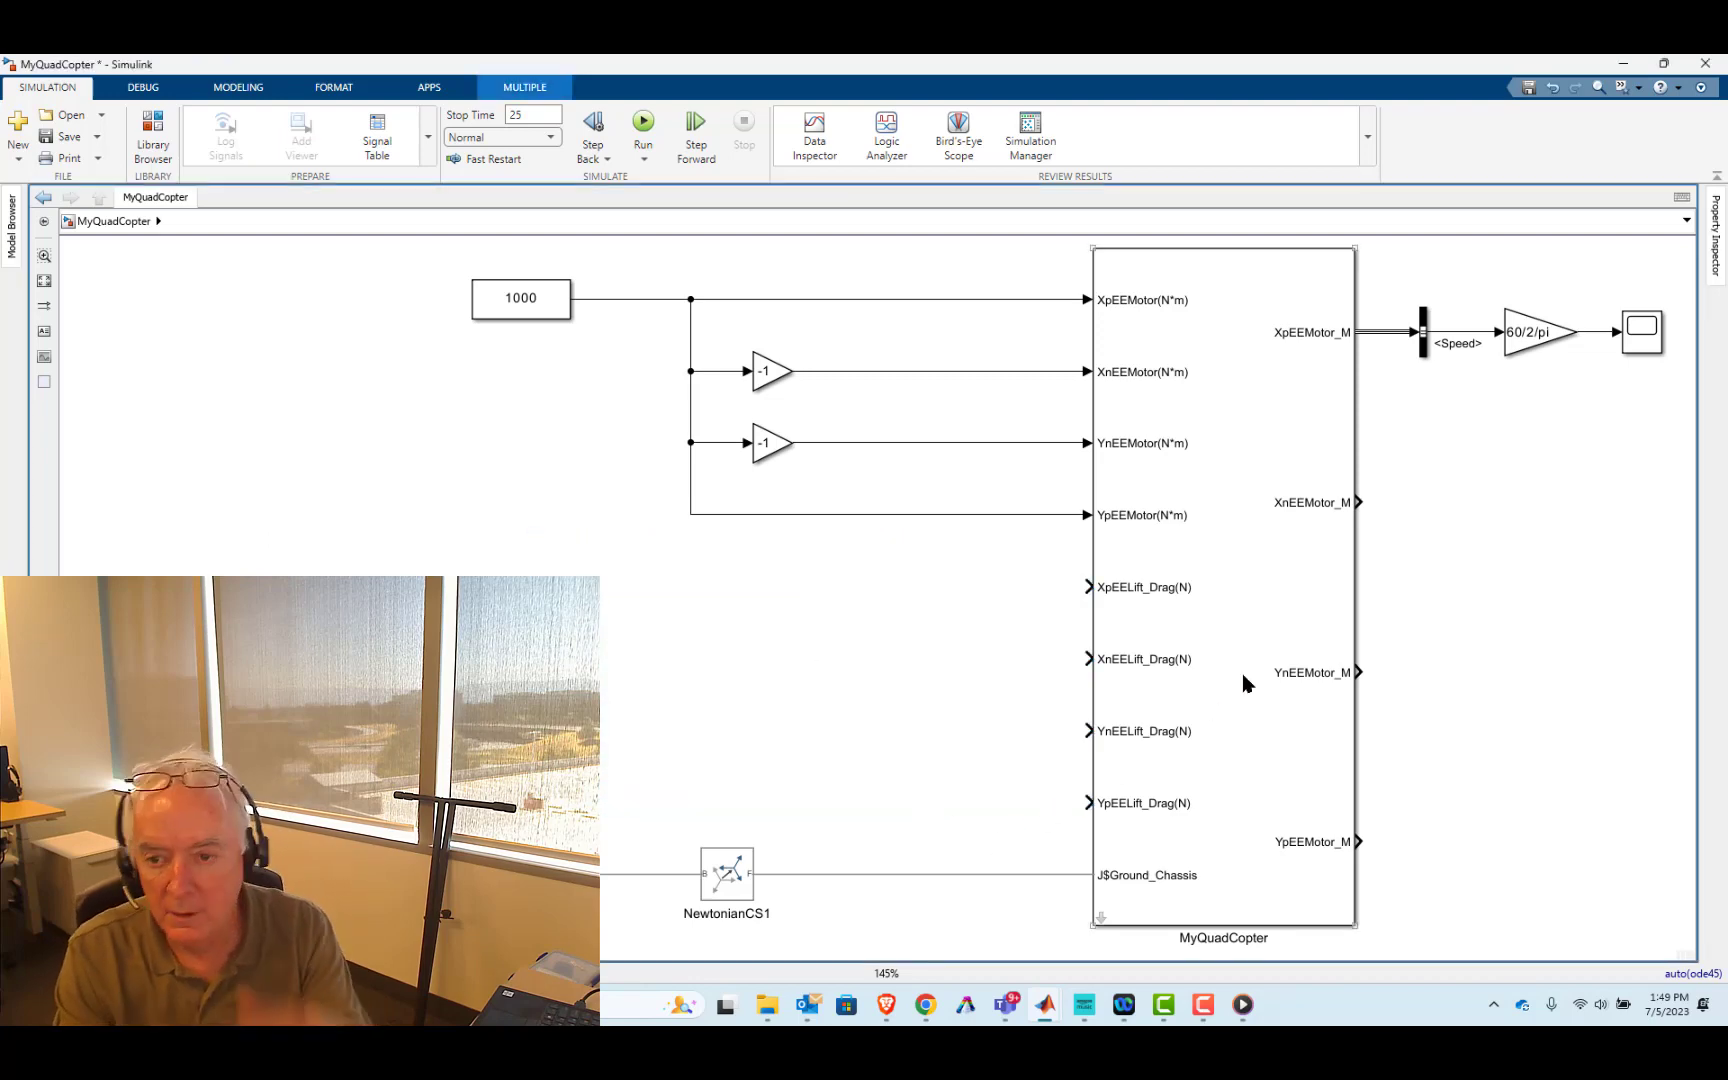
# - Add a Subsystem block in line with the XpEELift_Drag(N) input and remove the dangling branch line drawn from the gain output
pyautogui.moveTo(1591, 335); pyautogui.dragTo(878, 580)
pyautogui.click(903, 720)
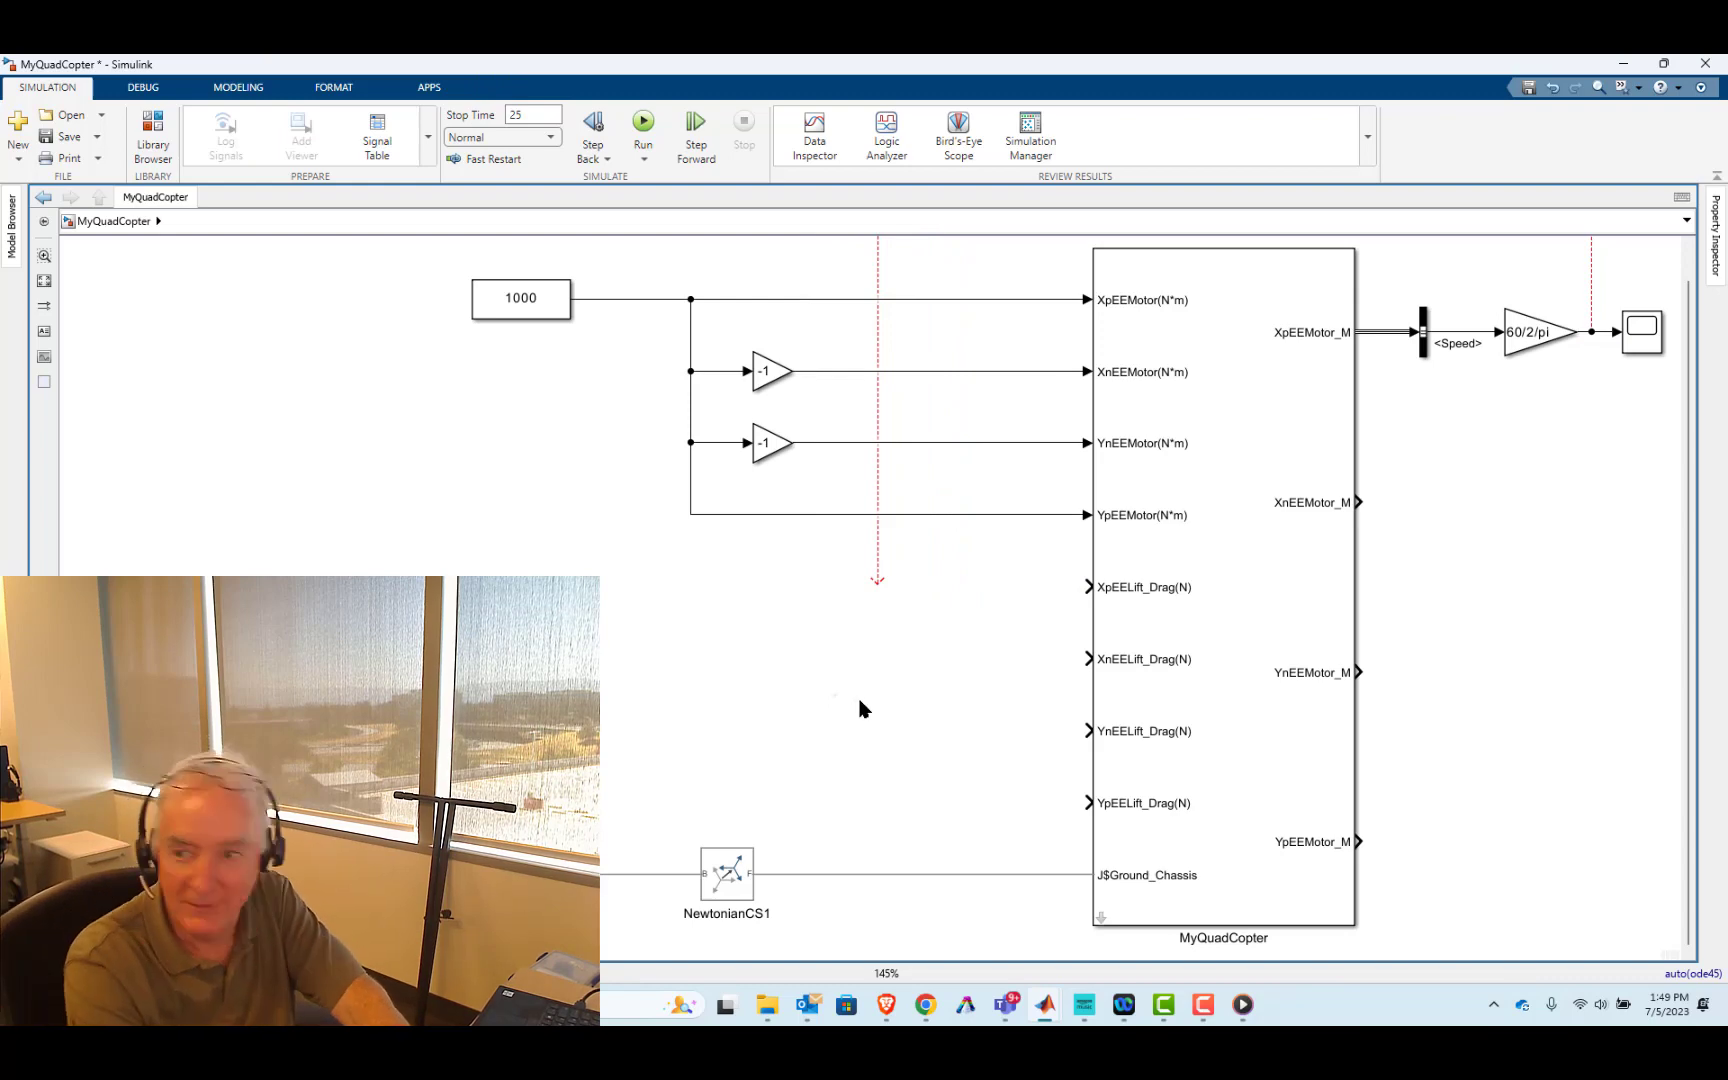
pyautogui.doubleClick(860, 709)
pyautogui.write('su')
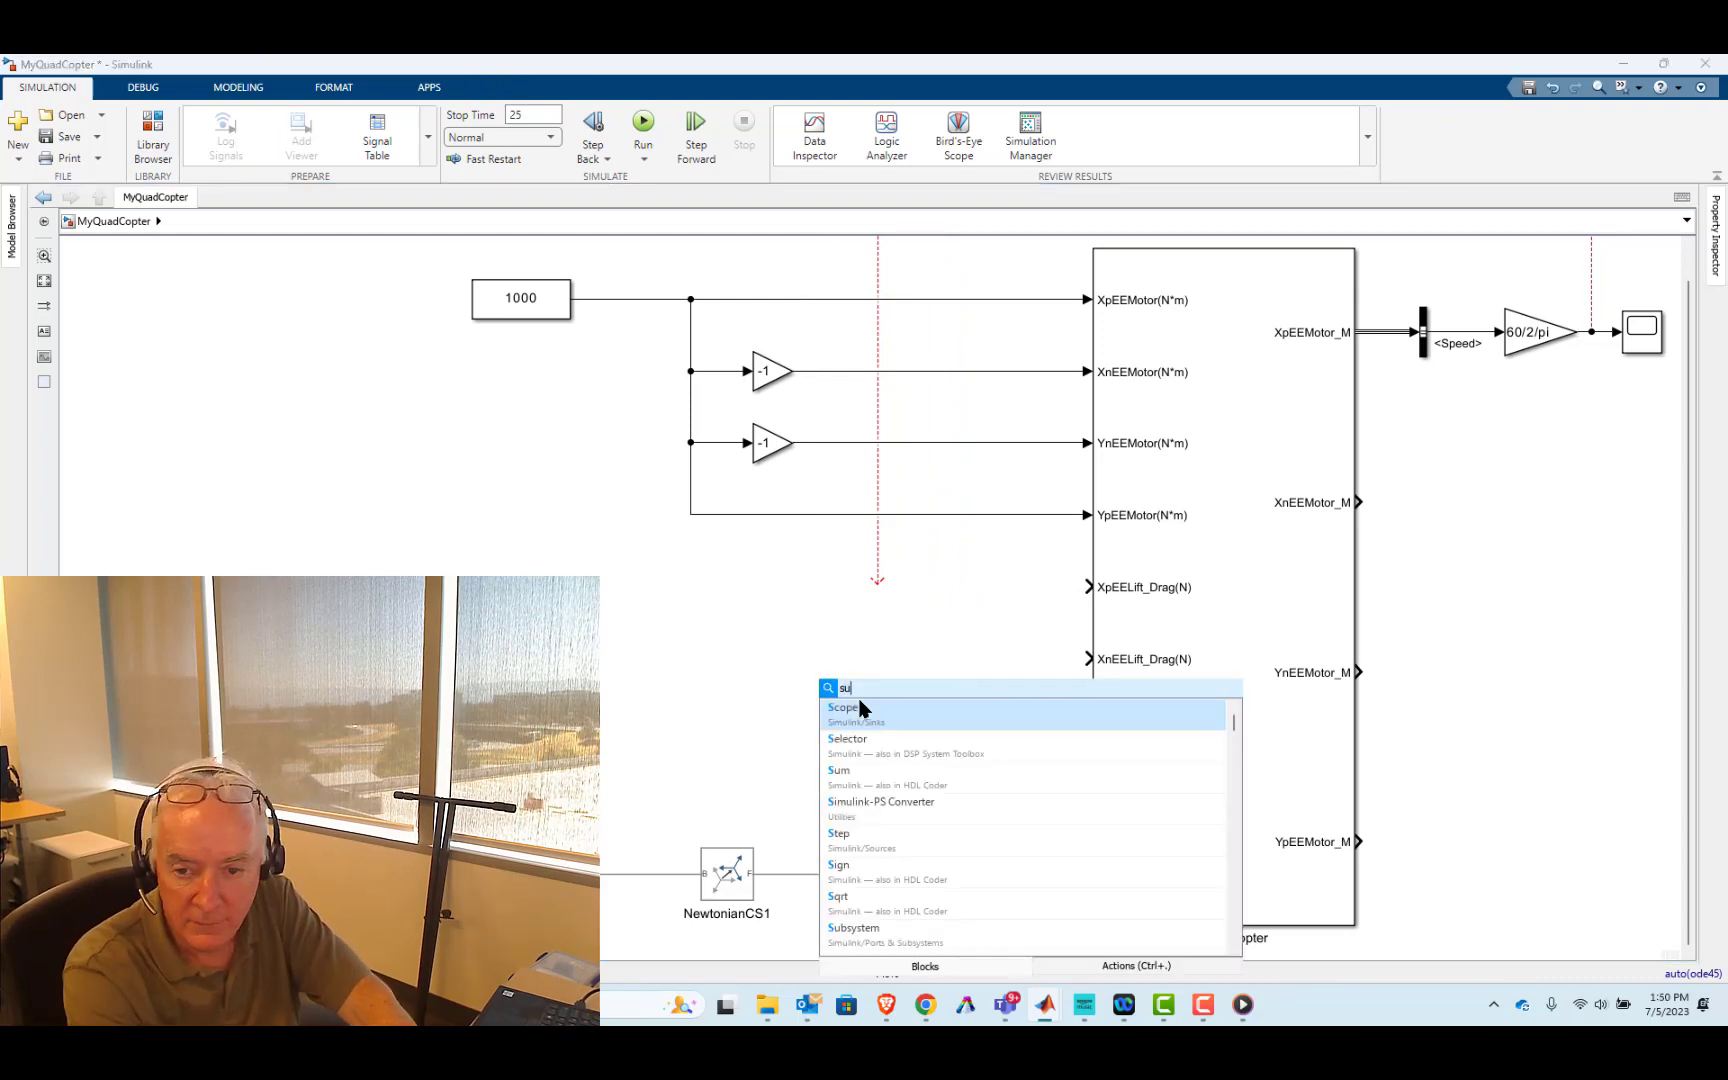
pyautogui.write('bsyste')
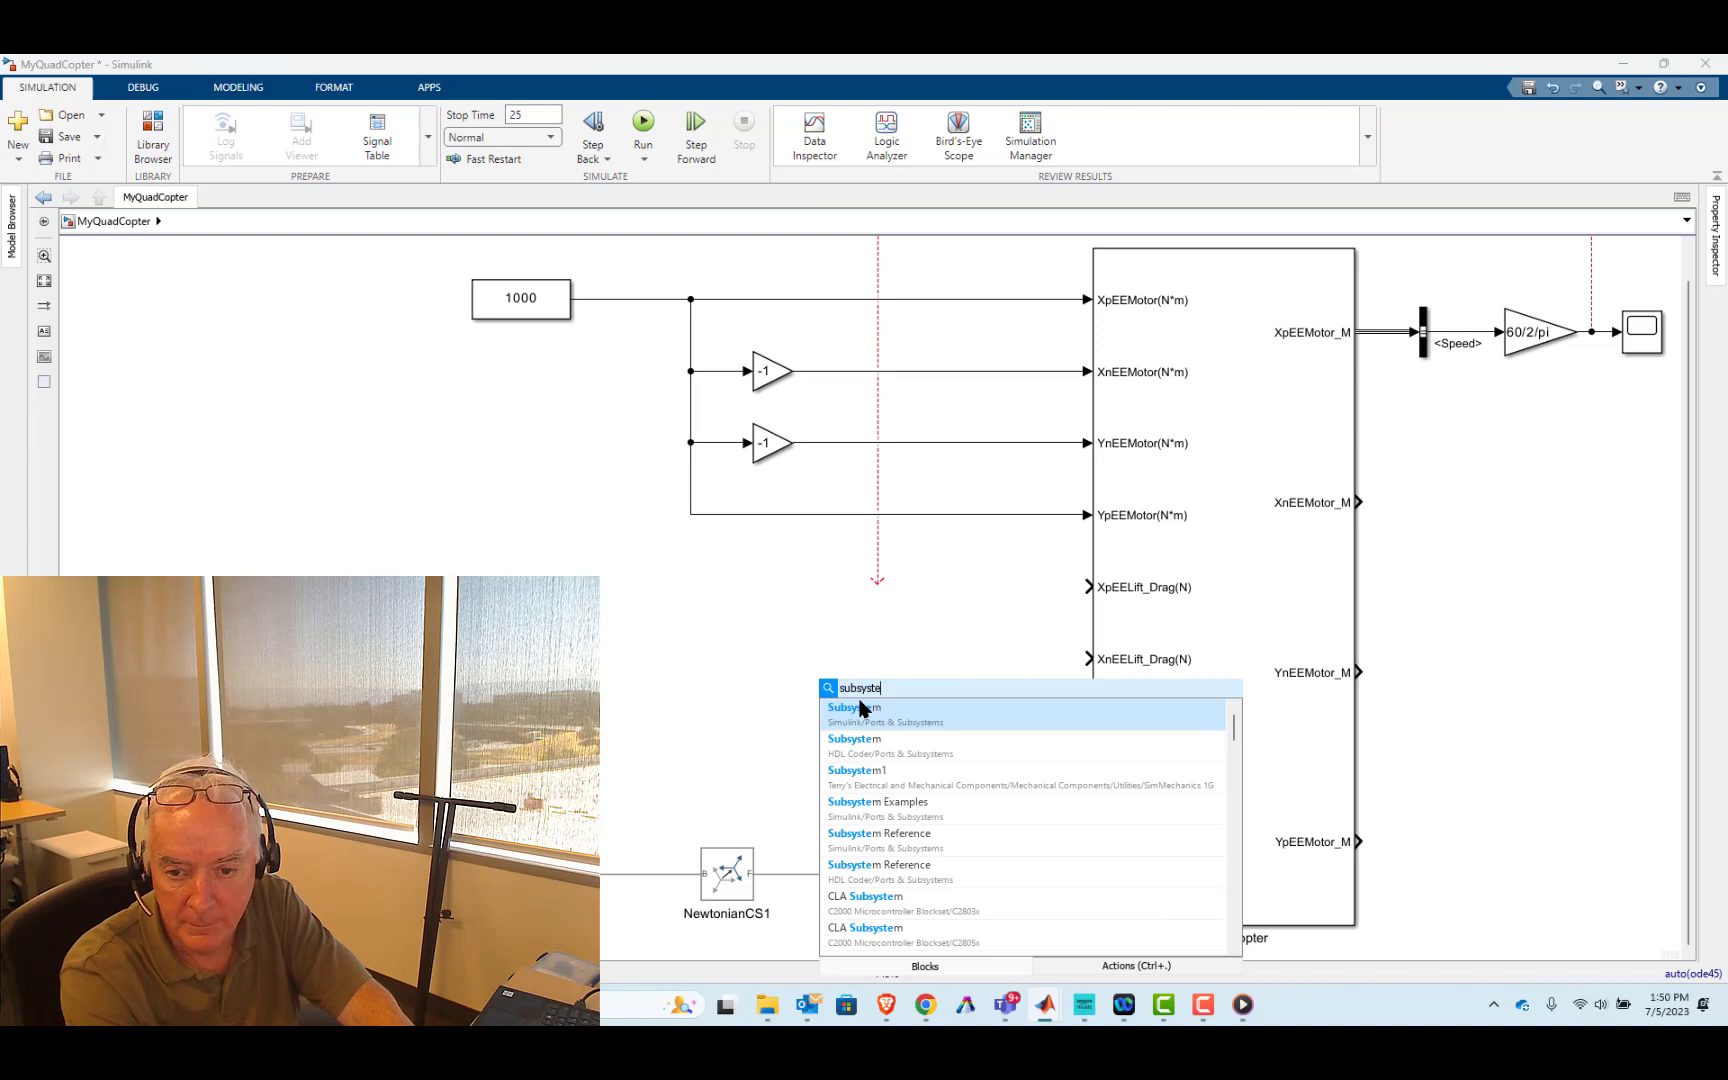
pyautogui.click(875, 722)
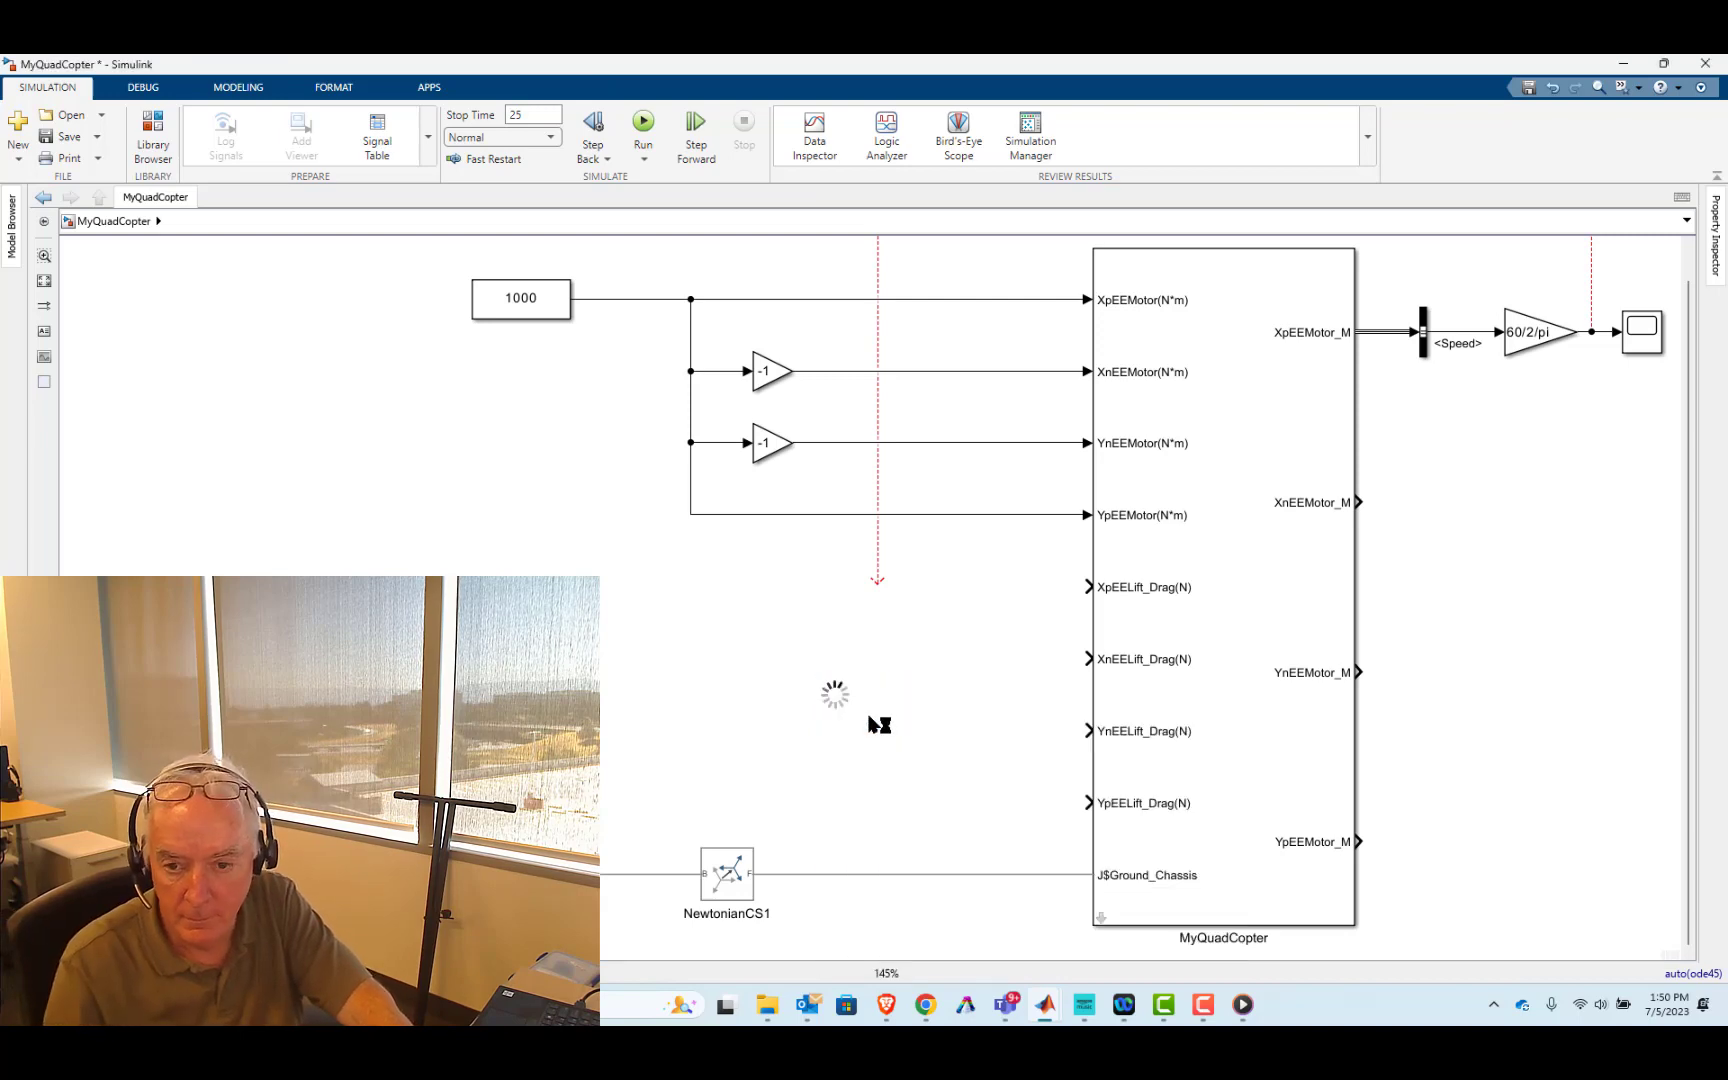
pyautogui.moveTo(849, 710); pyautogui.dragTo(893, 598)
pyautogui.click(877, 565)
pyautogui.press('Delete')
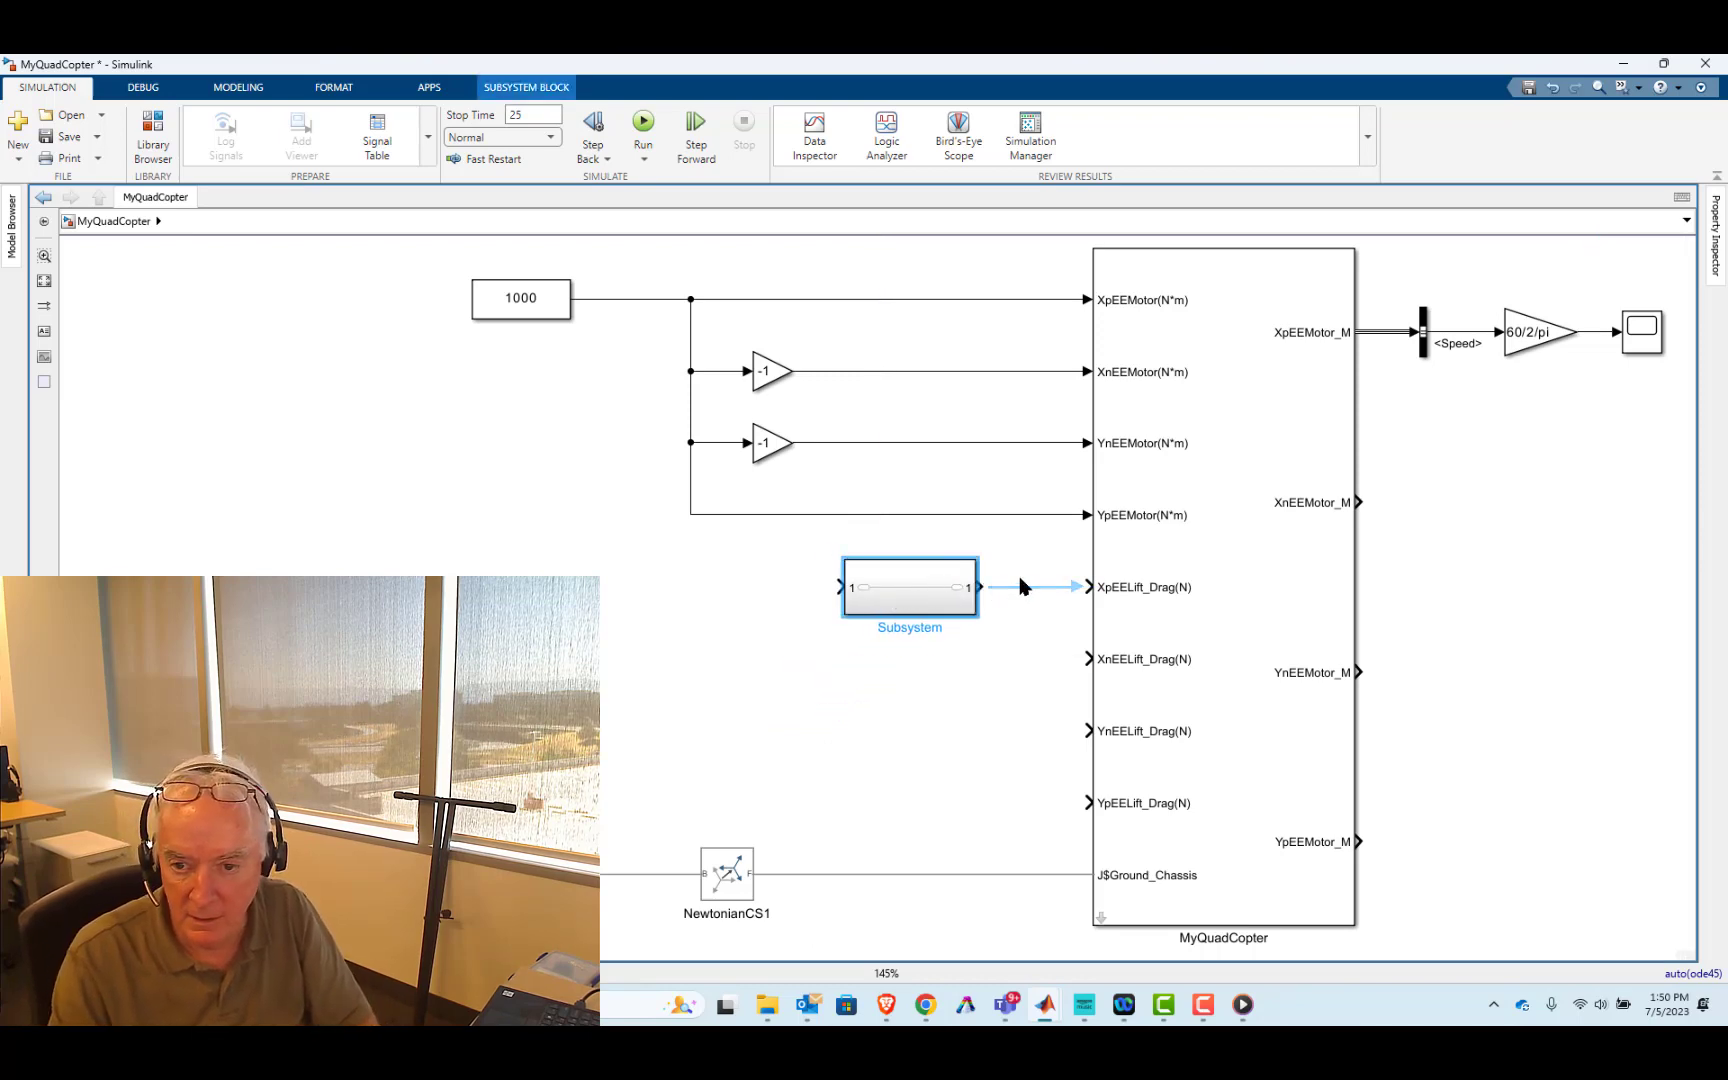
# - Connect the new subsystem to XpEELift_Drag(N), rename it Thrust Calculation and make the block slightly smaller
pyautogui.doubleClick(897, 627)
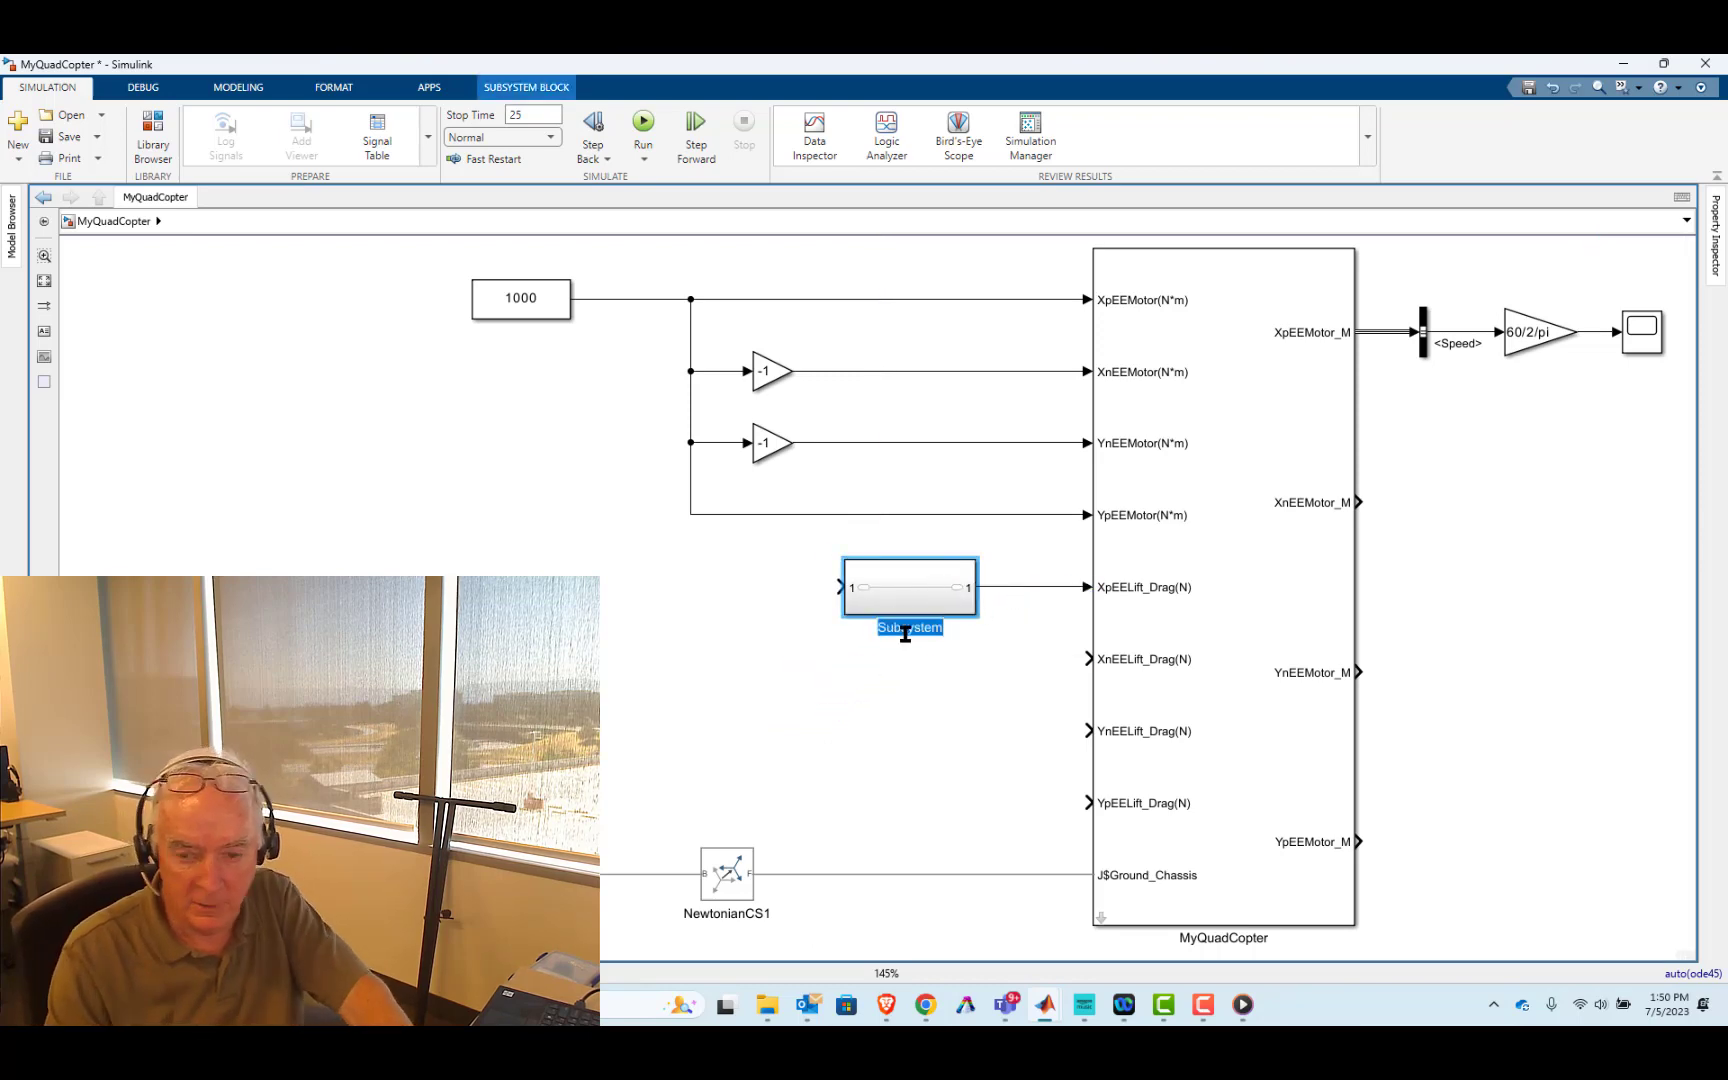
pyautogui.press('BackSpace')
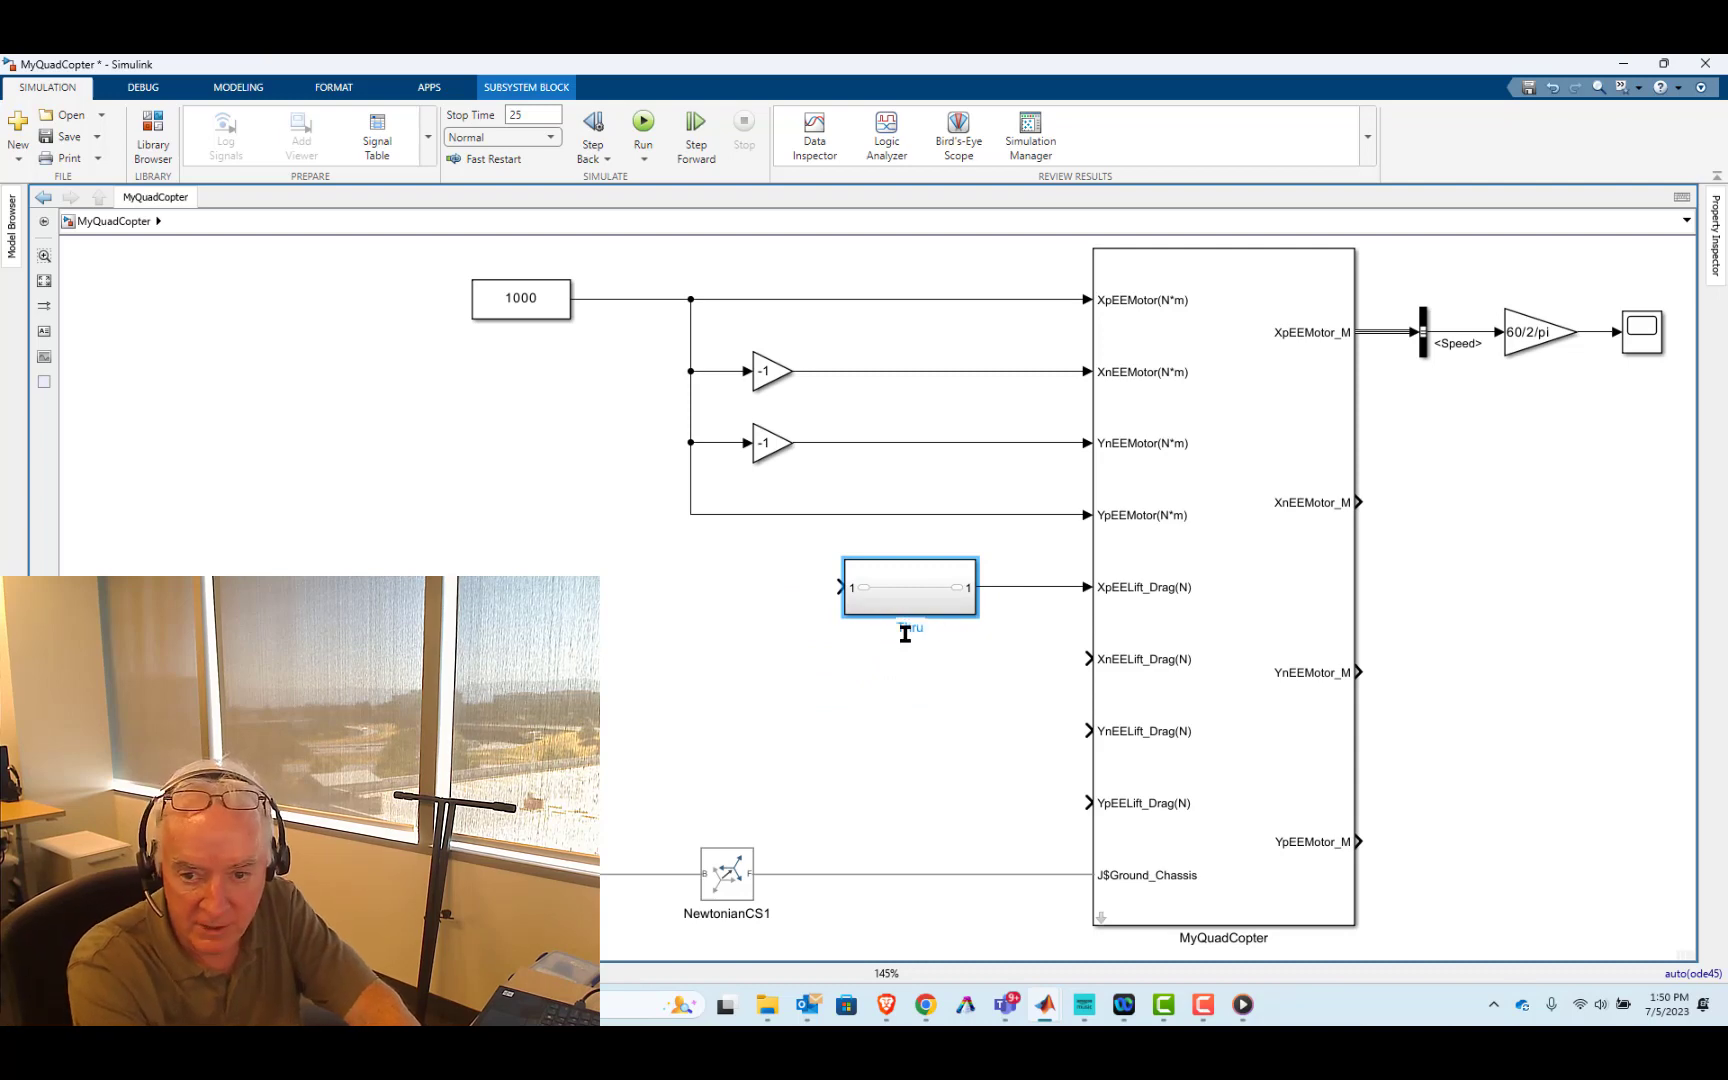
pyautogui.write('Thrust Ca')
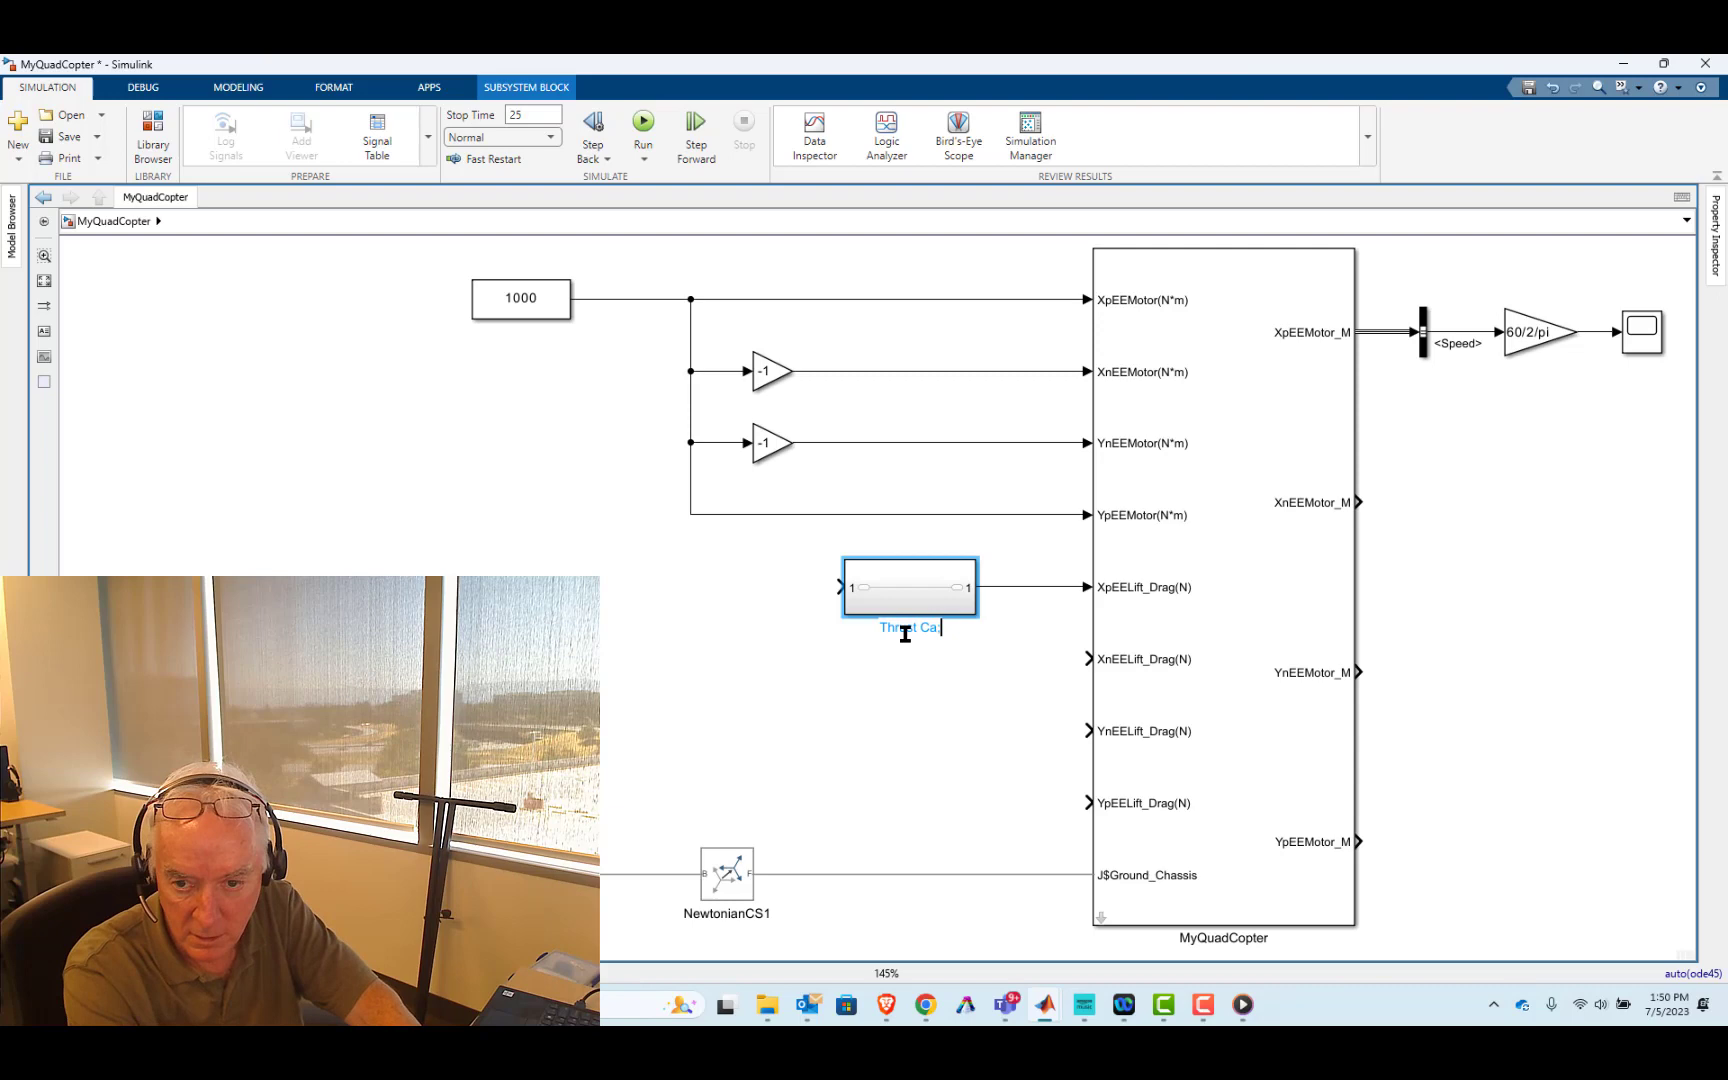
pyautogui.write('lculat')
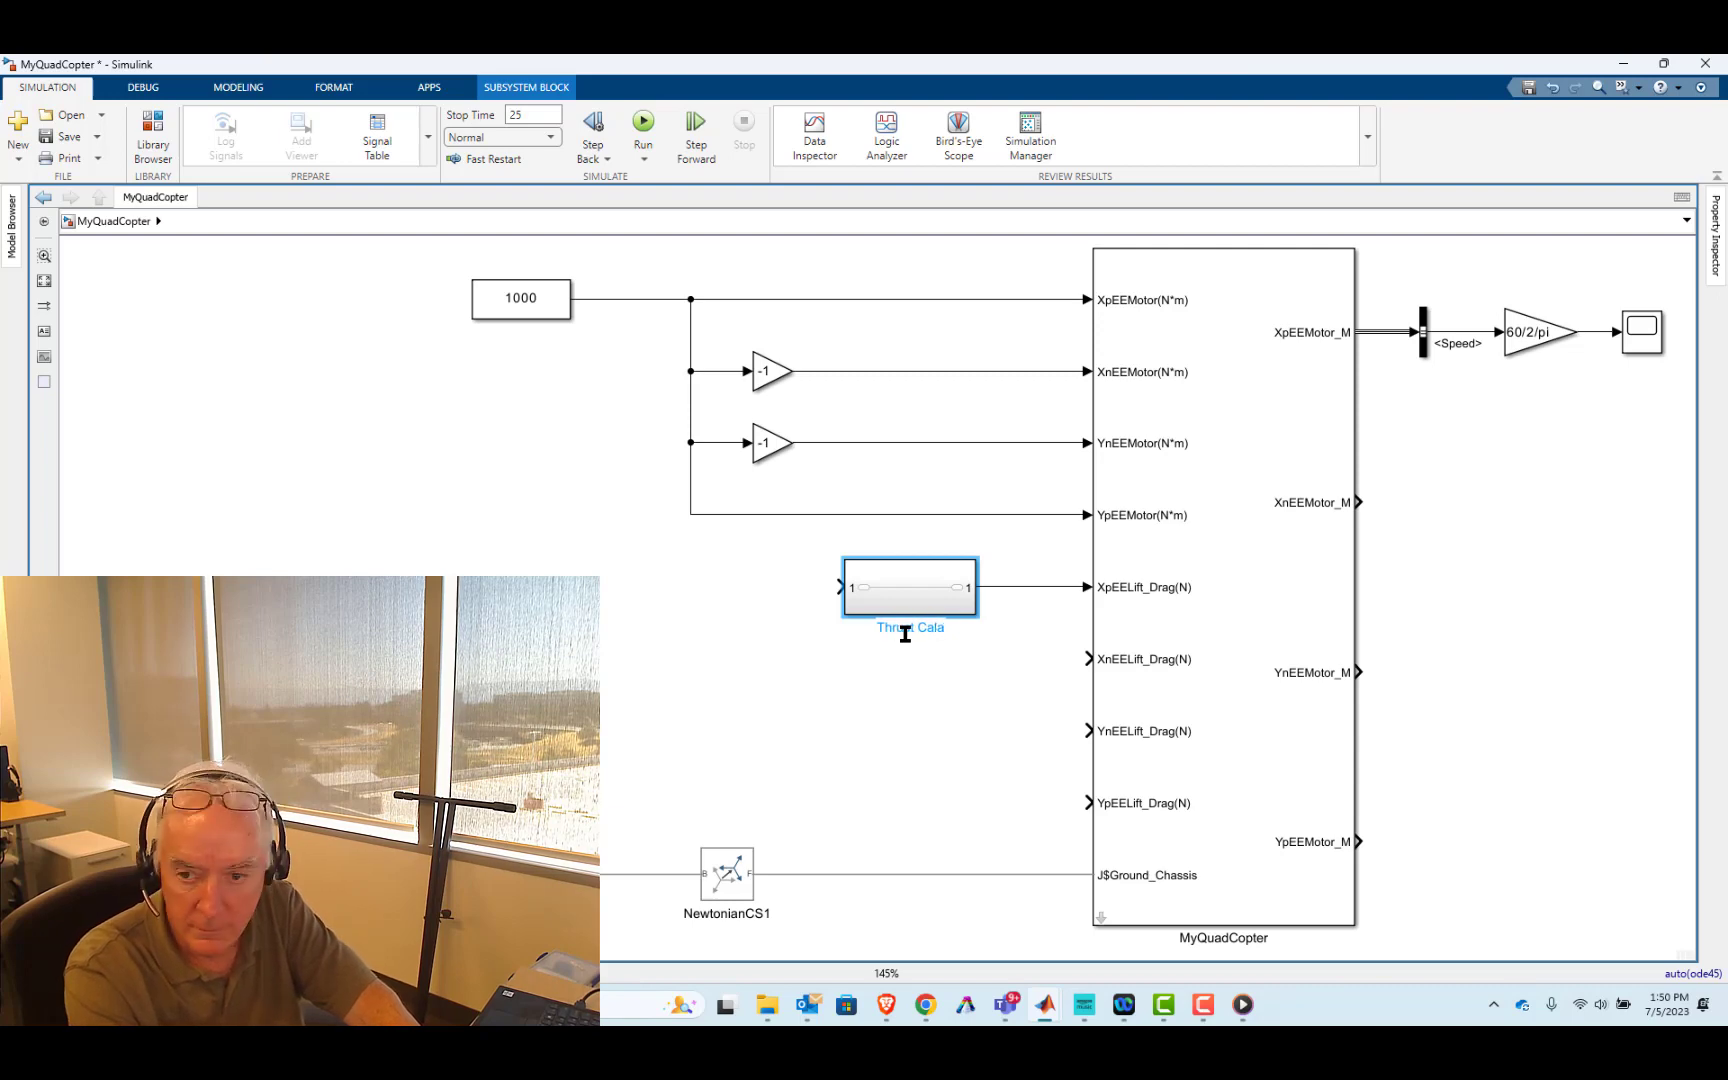
pyautogui.write('ion')
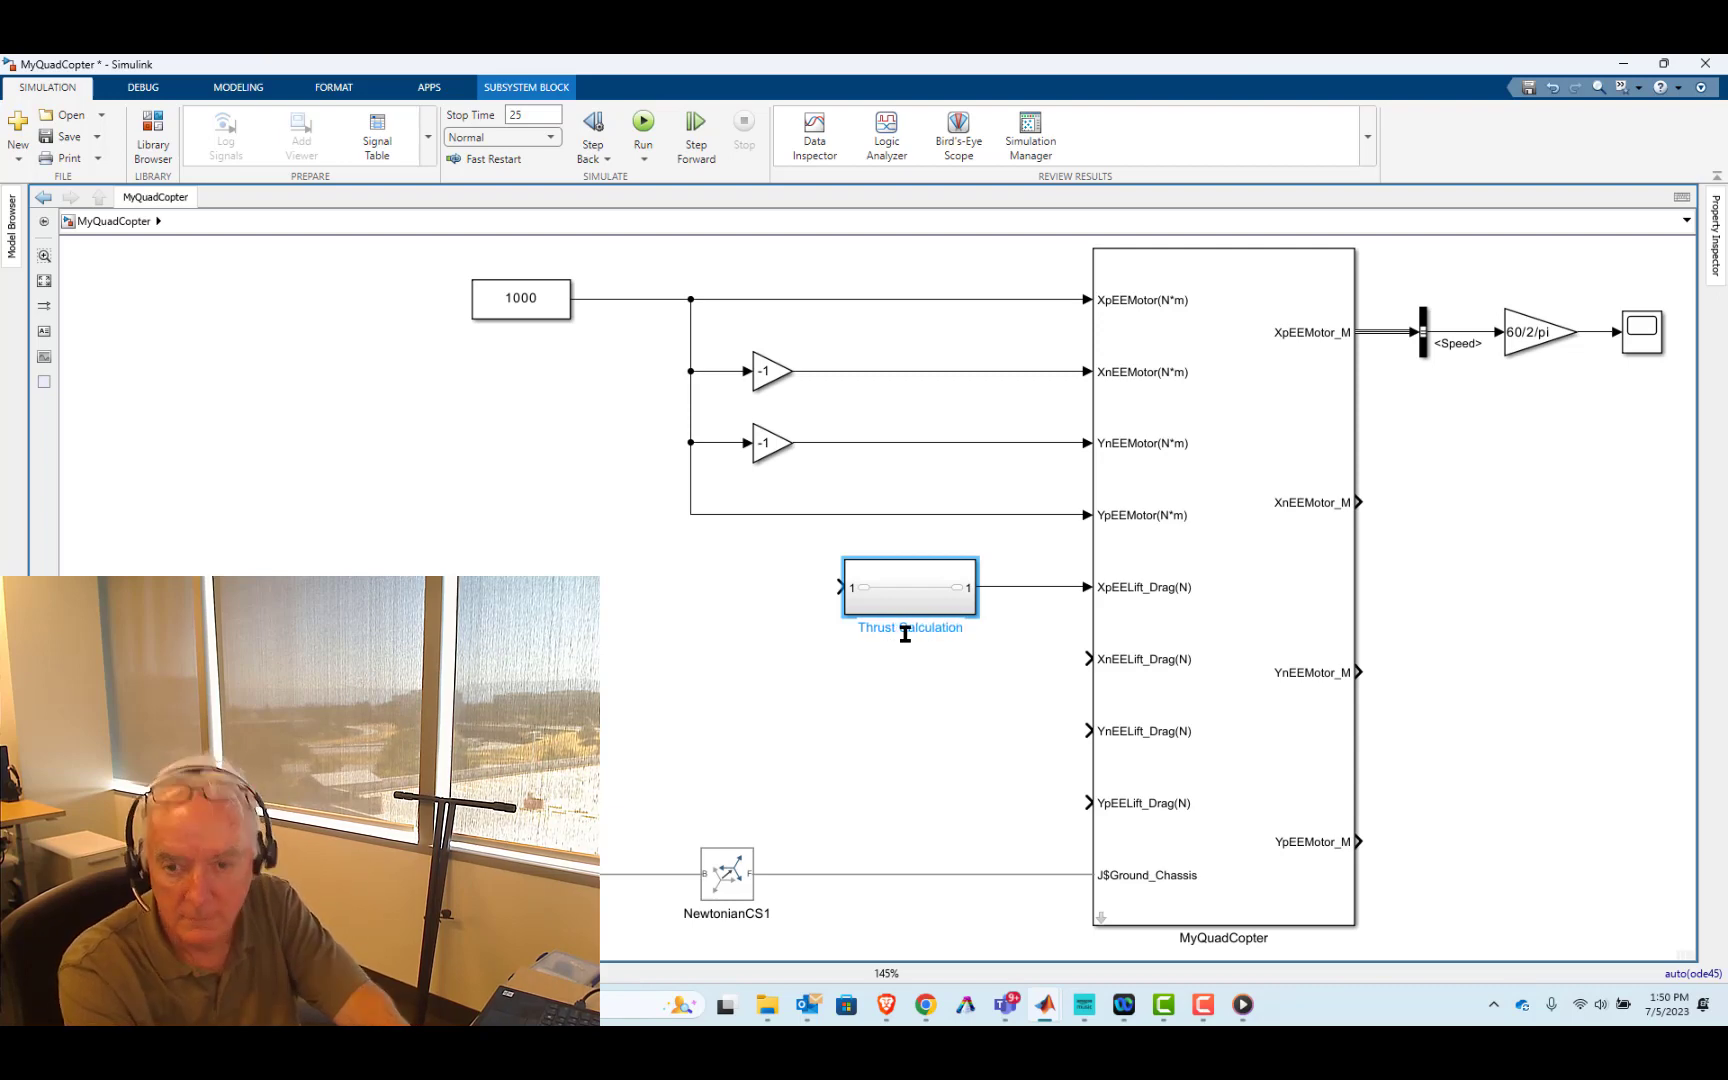
pyautogui.click(887, 766)
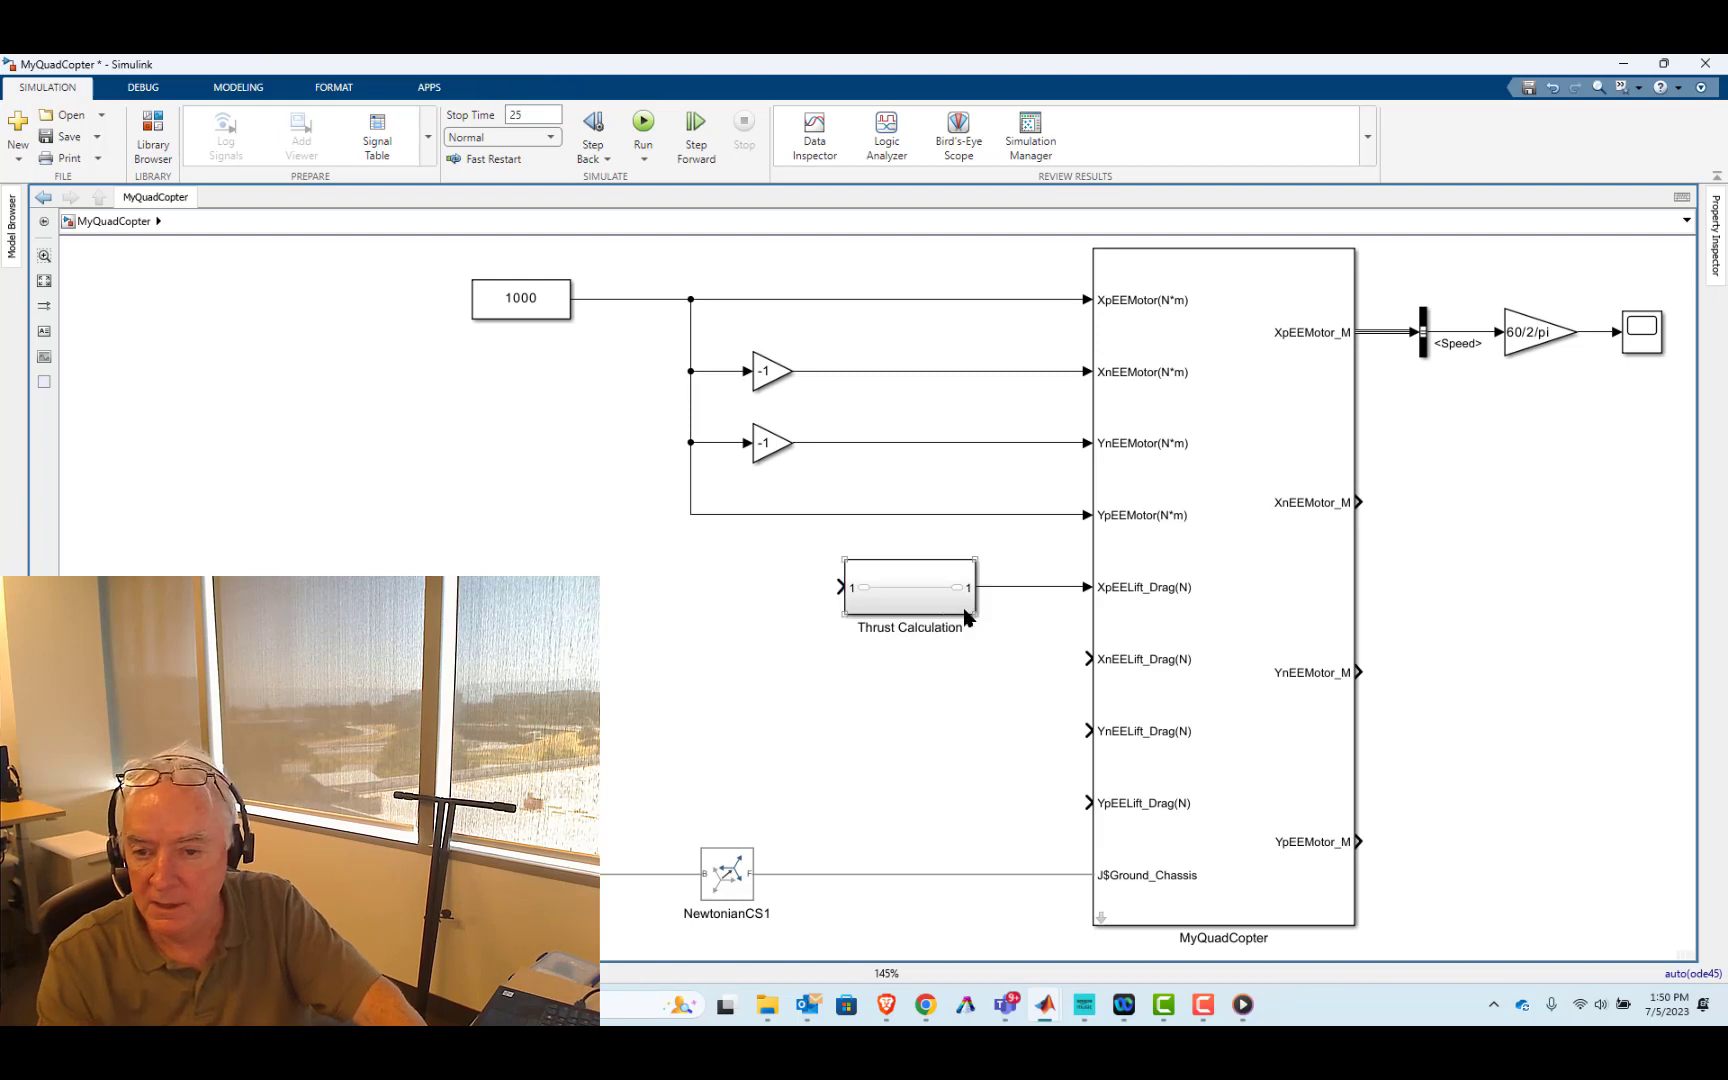
pyautogui.moveTo(973, 610); pyautogui.dragTo(969, 604)
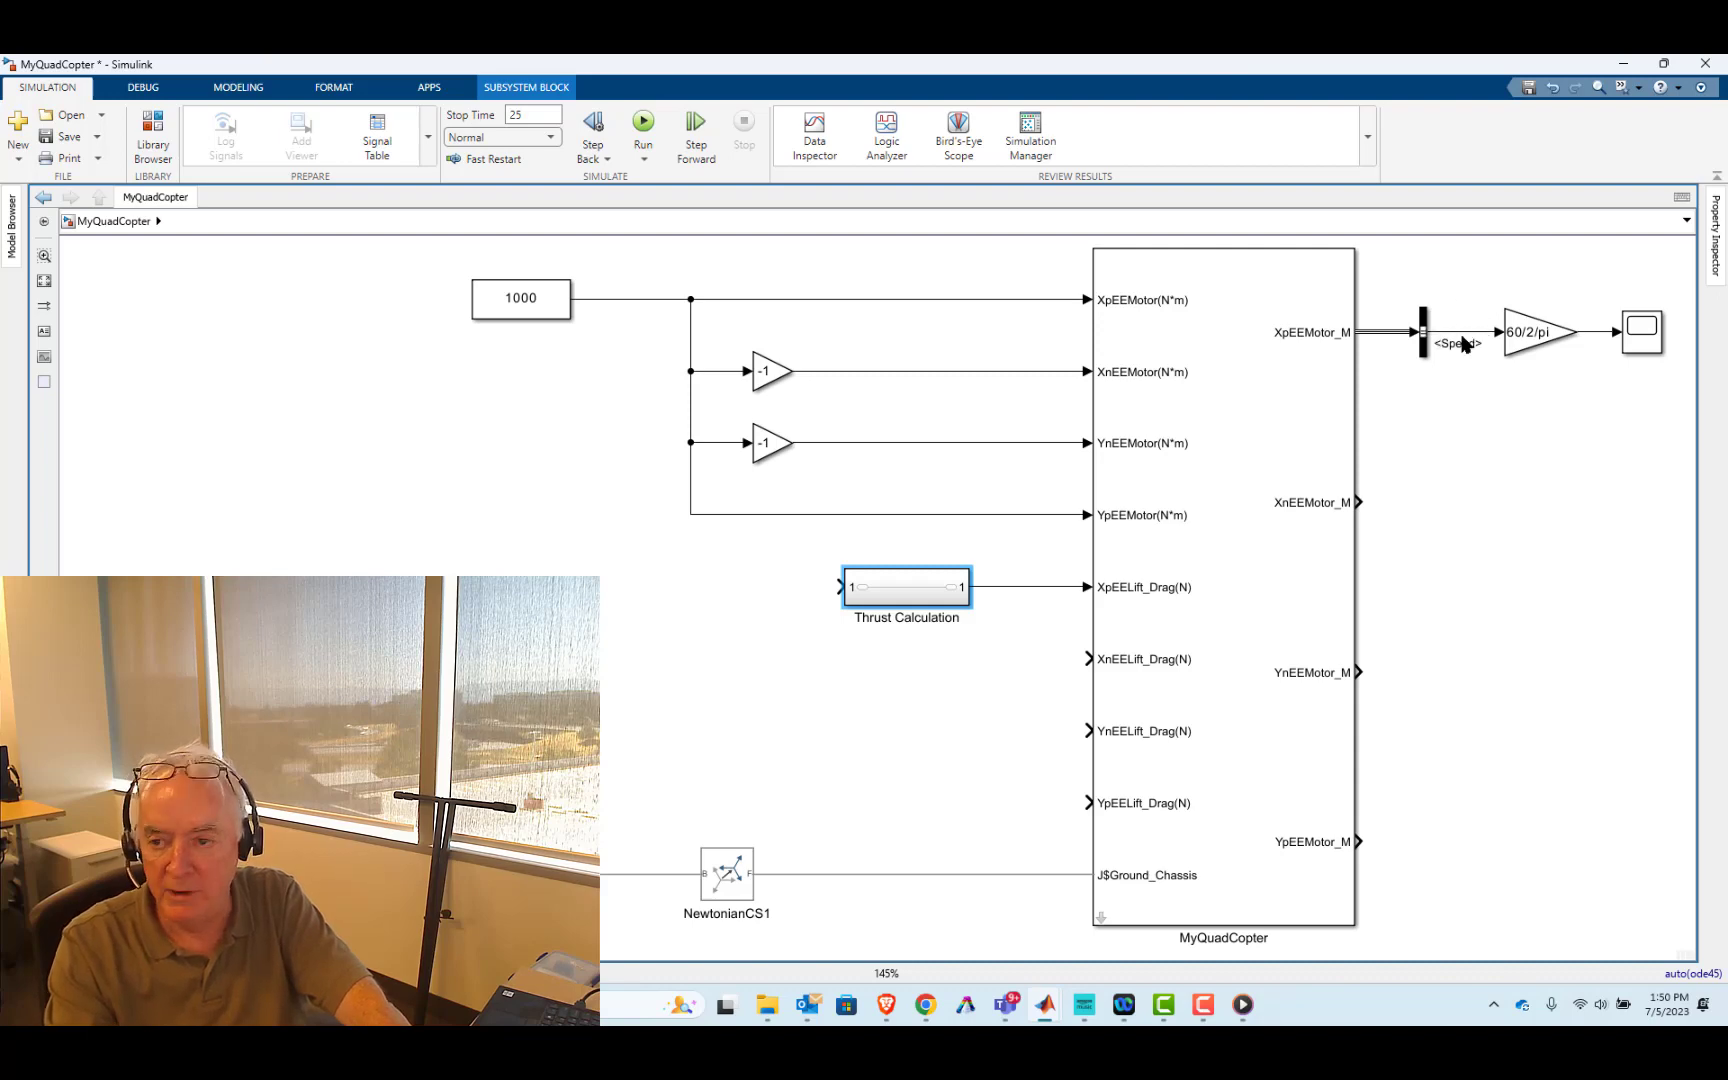
# - Delete the bus selector, gain and scope on XpEEMotor_M and route that output around the diagram to the Thrust Calculation input
pyautogui.moveTo(1444, 289); pyautogui.dragTo(1658, 380)
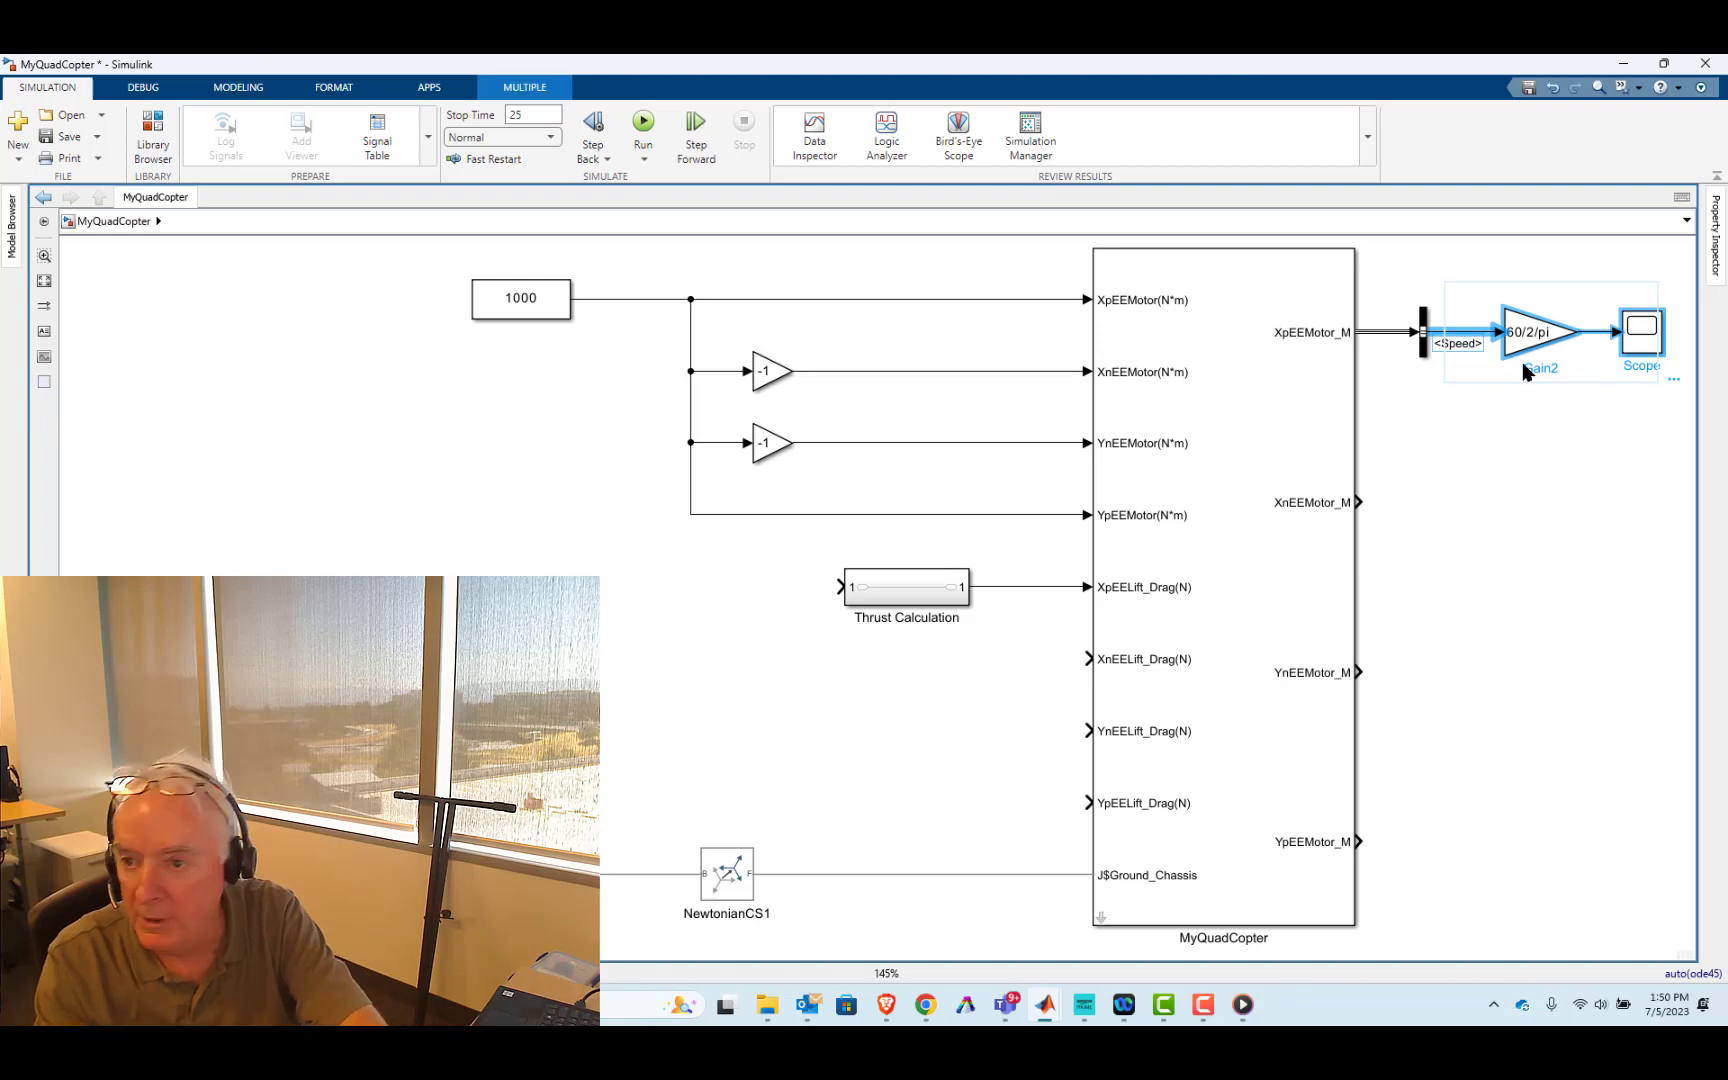
pyautogui.press('Delete')
pyautogui.click(1428, 345)
pyautogui.press('Delete')
pyautogui.moveTo(1415, 330); pyautogui.dragTo(846, 622)
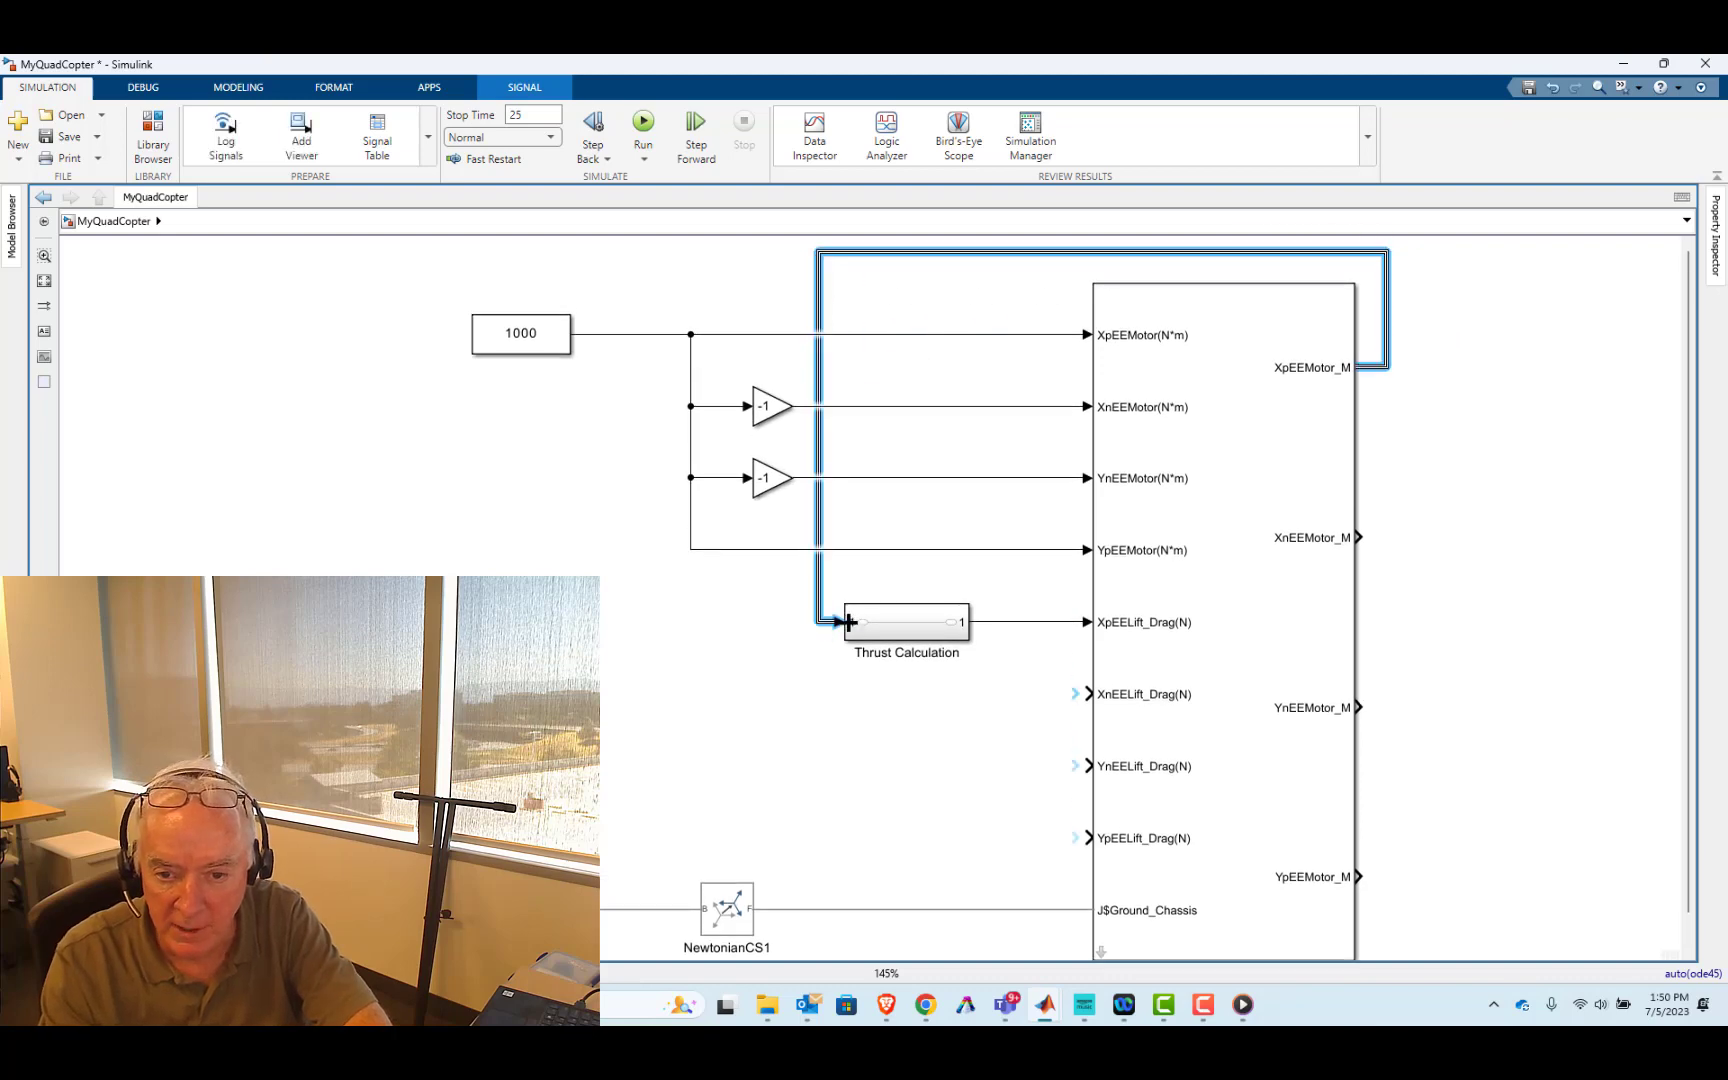
pyautogui.moveTo(816, 392); pyautogui.dragTo(376, 402)
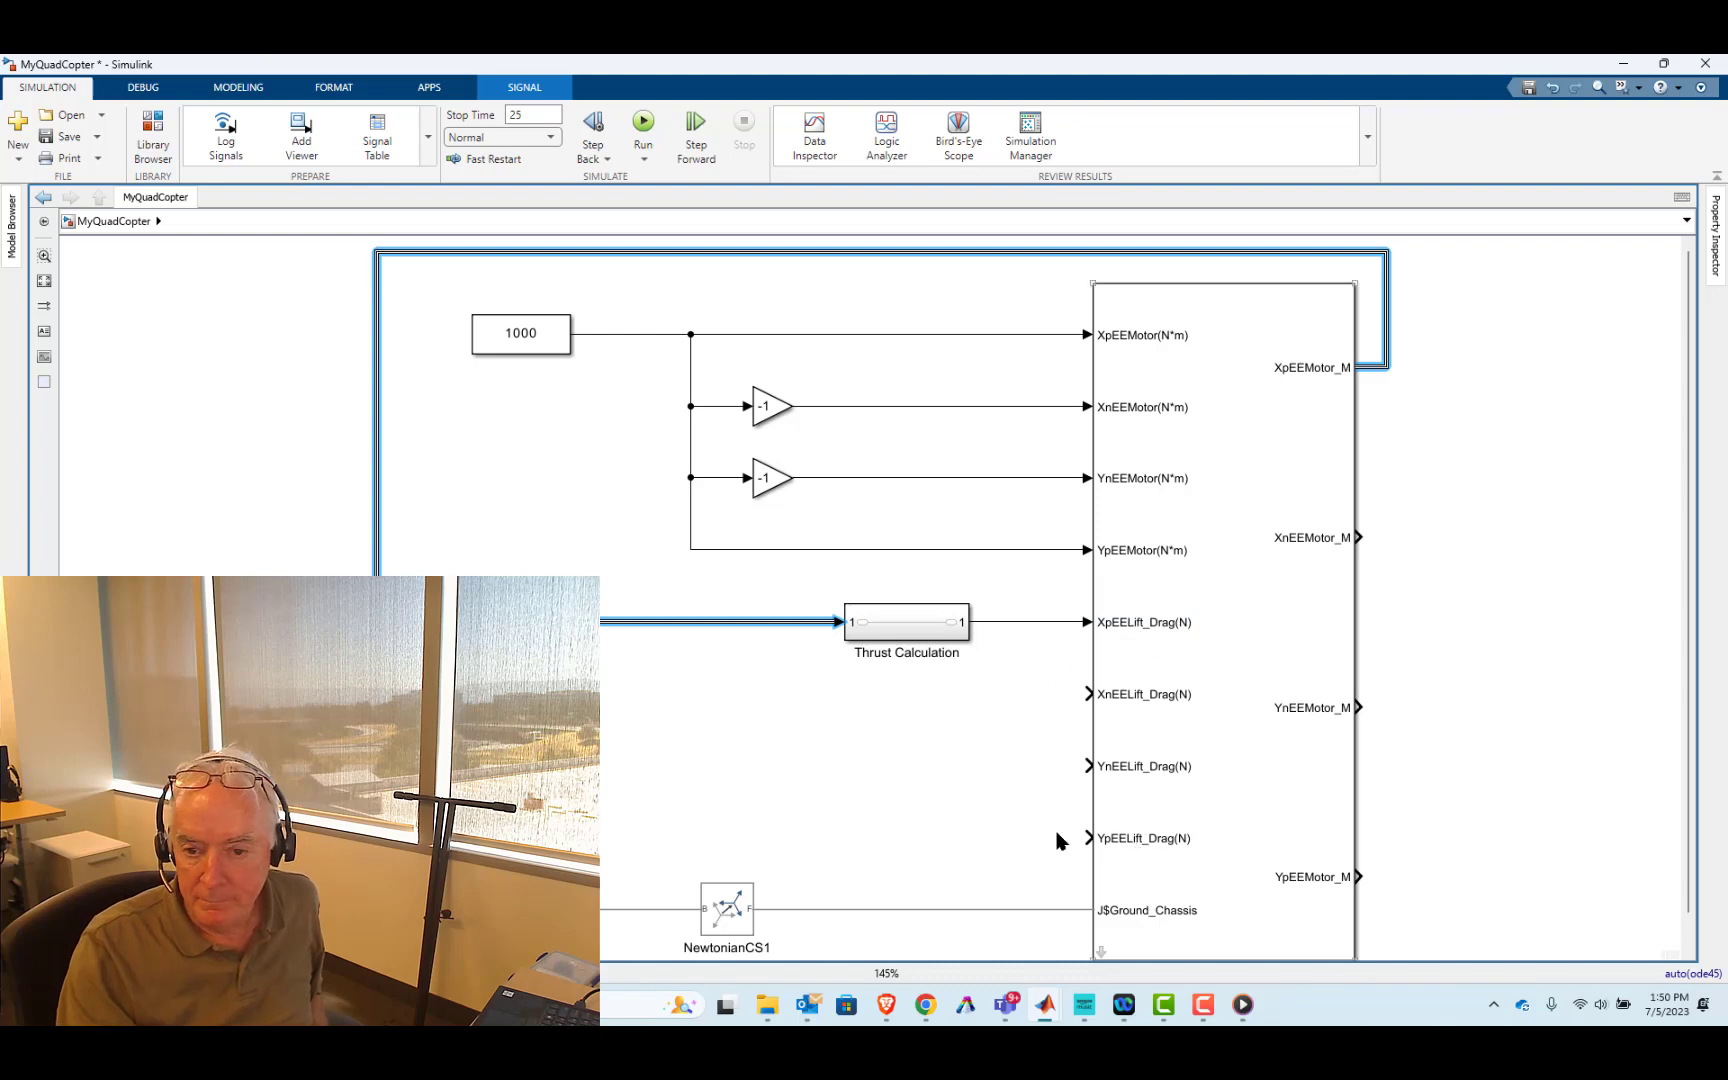
# - Copy the Thrust Calculation block, switch to MATLAB and open the PropLiftDrag.slx model from the current folder
pyautogui.click(897, 632)
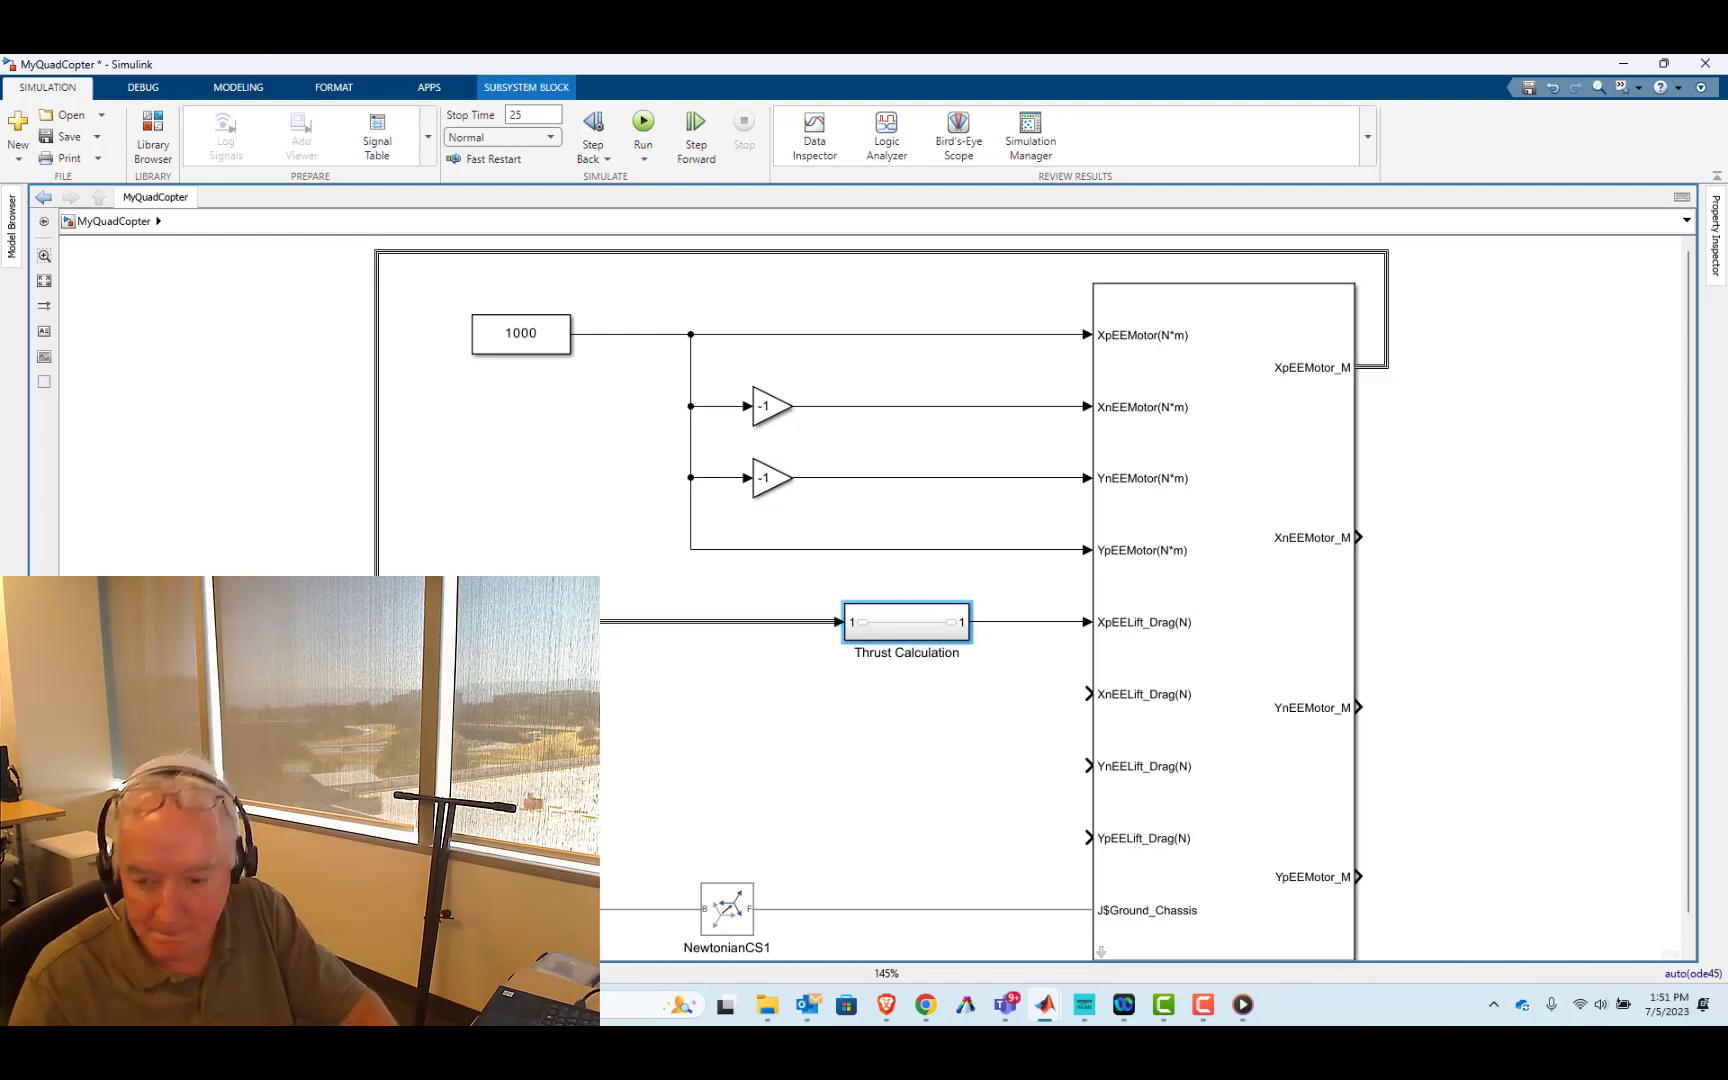
pyautogui.moveTo(1045, 1010)
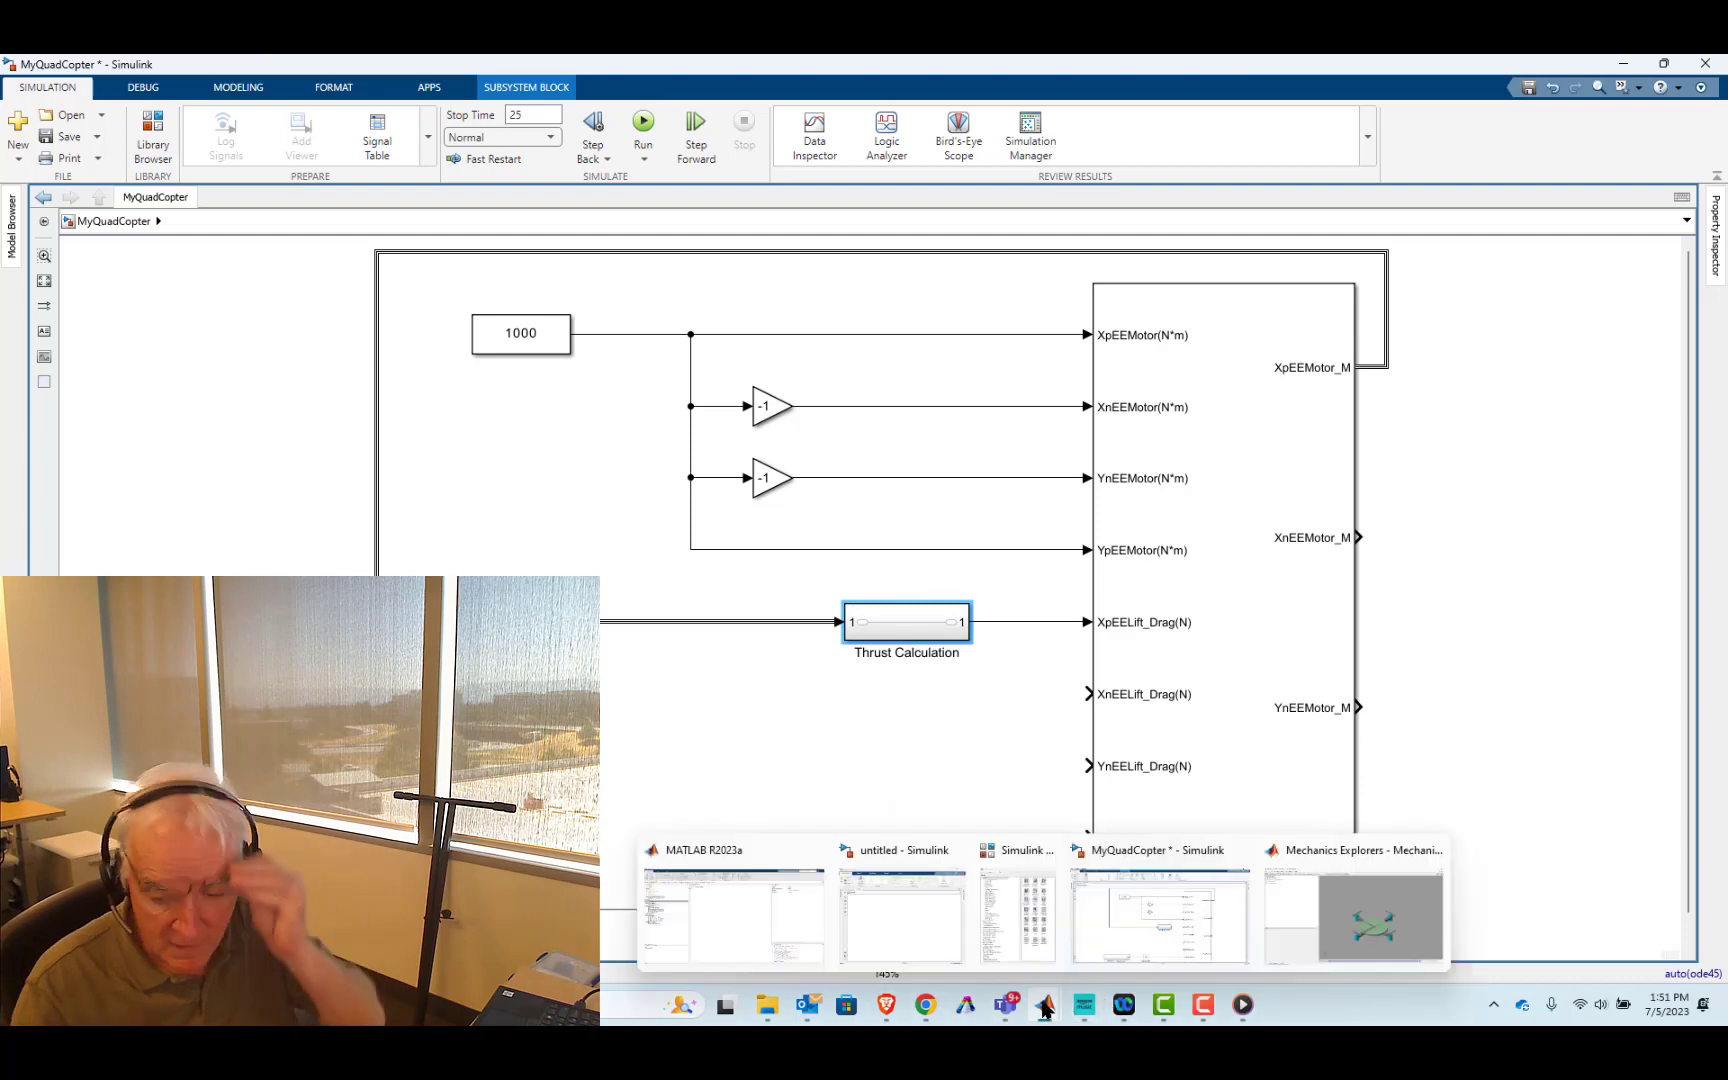
pyautogui.click(710, 925)
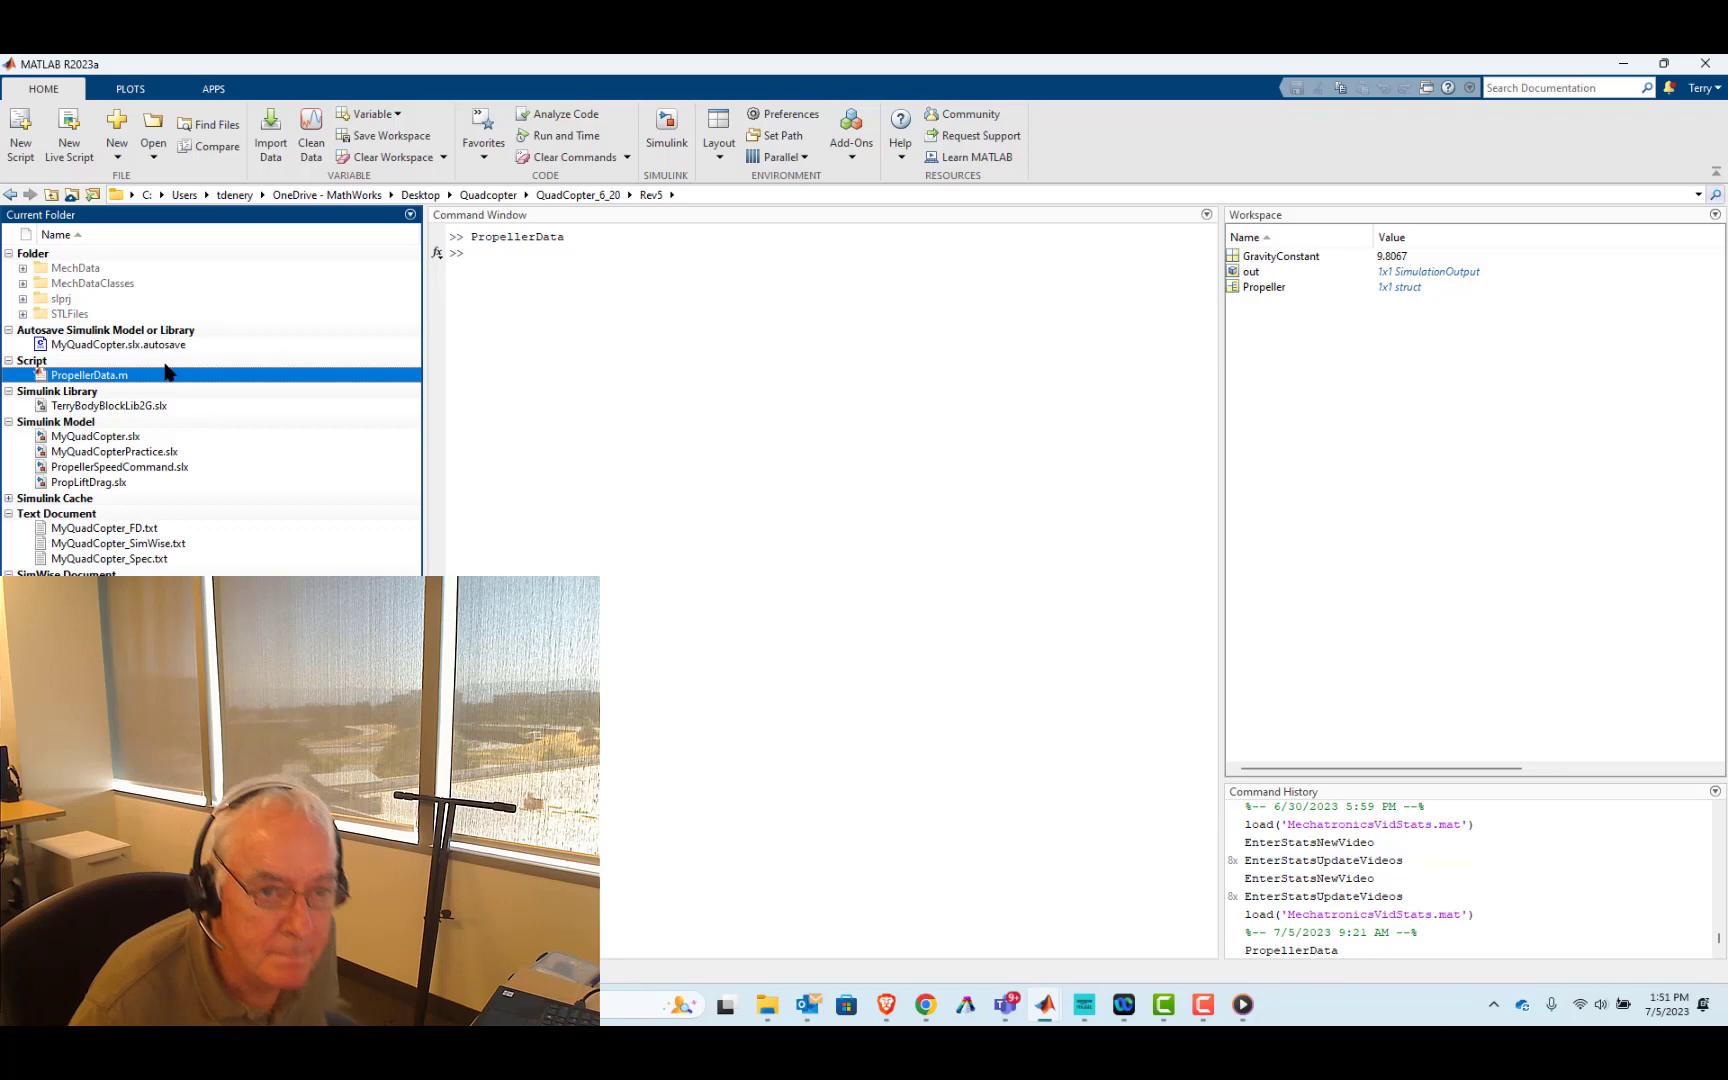
pyautogui.click(70, 483)
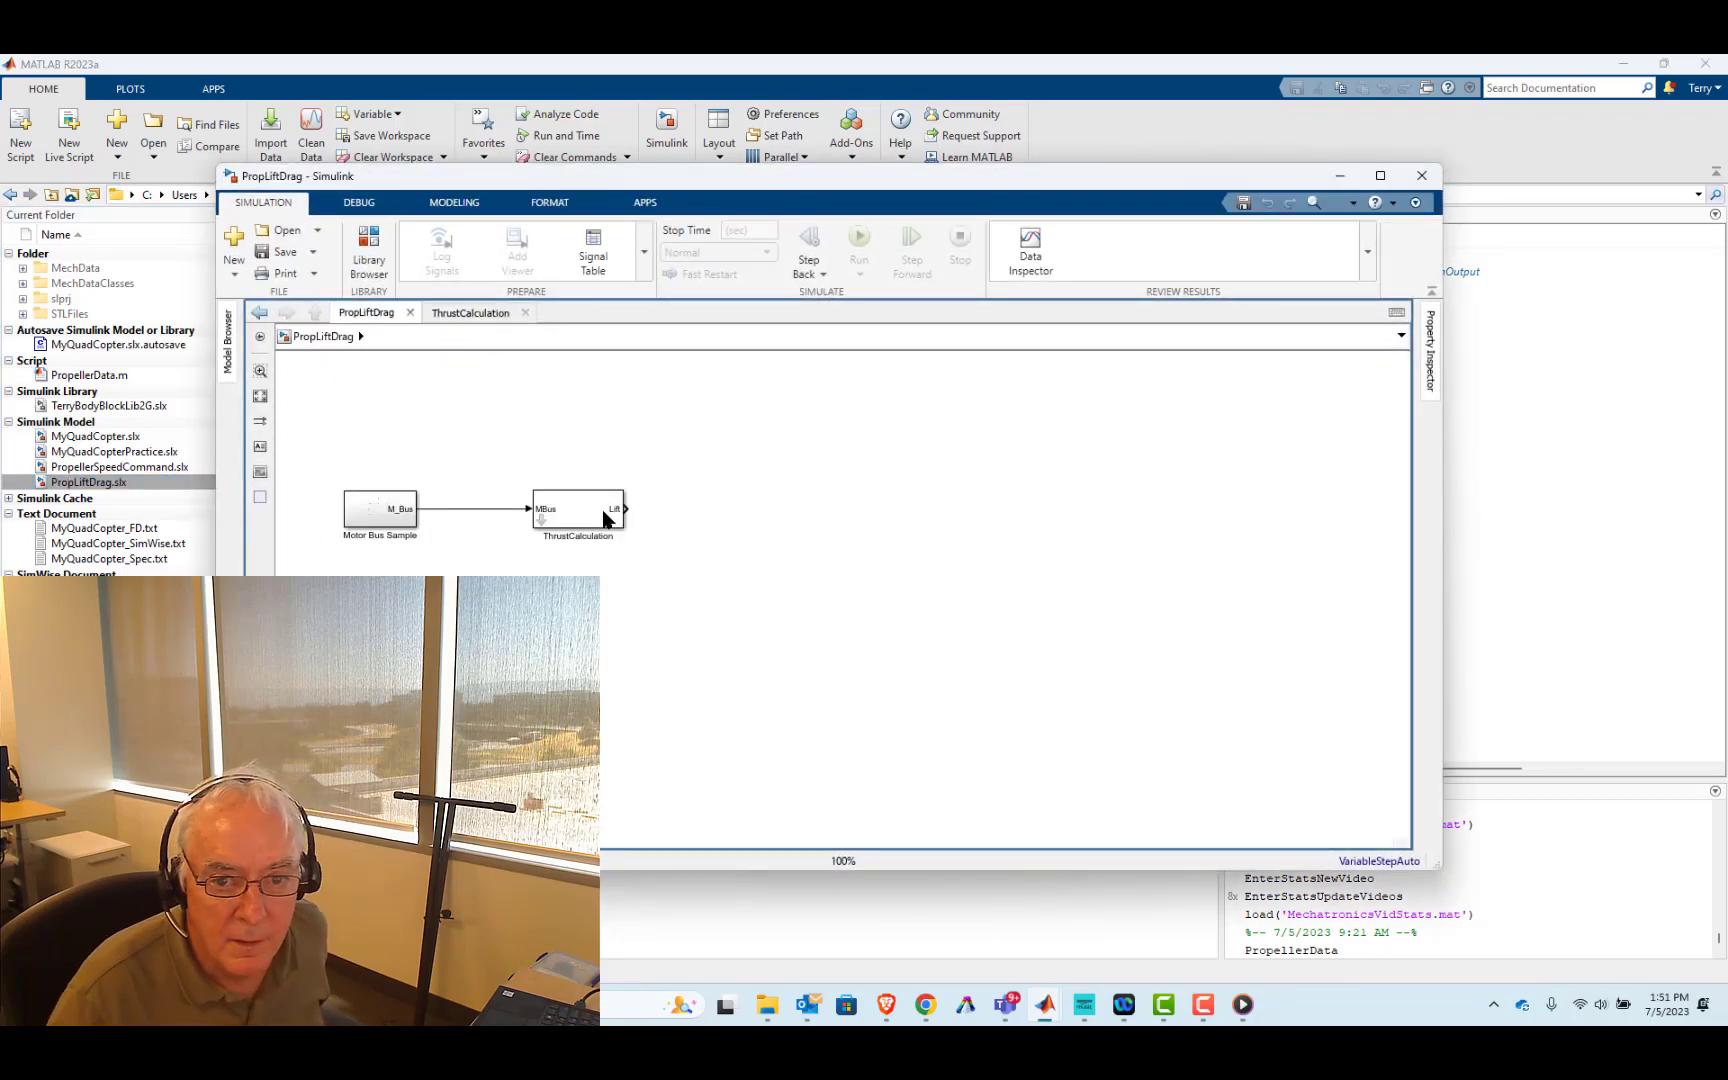
# - Examine the block diagram inside the ThrustCalculation subsystem and return to the top level of PropLiftDrag
pyautogui.doubleClick(541, 514)
pyautogui.click(1398, 645)
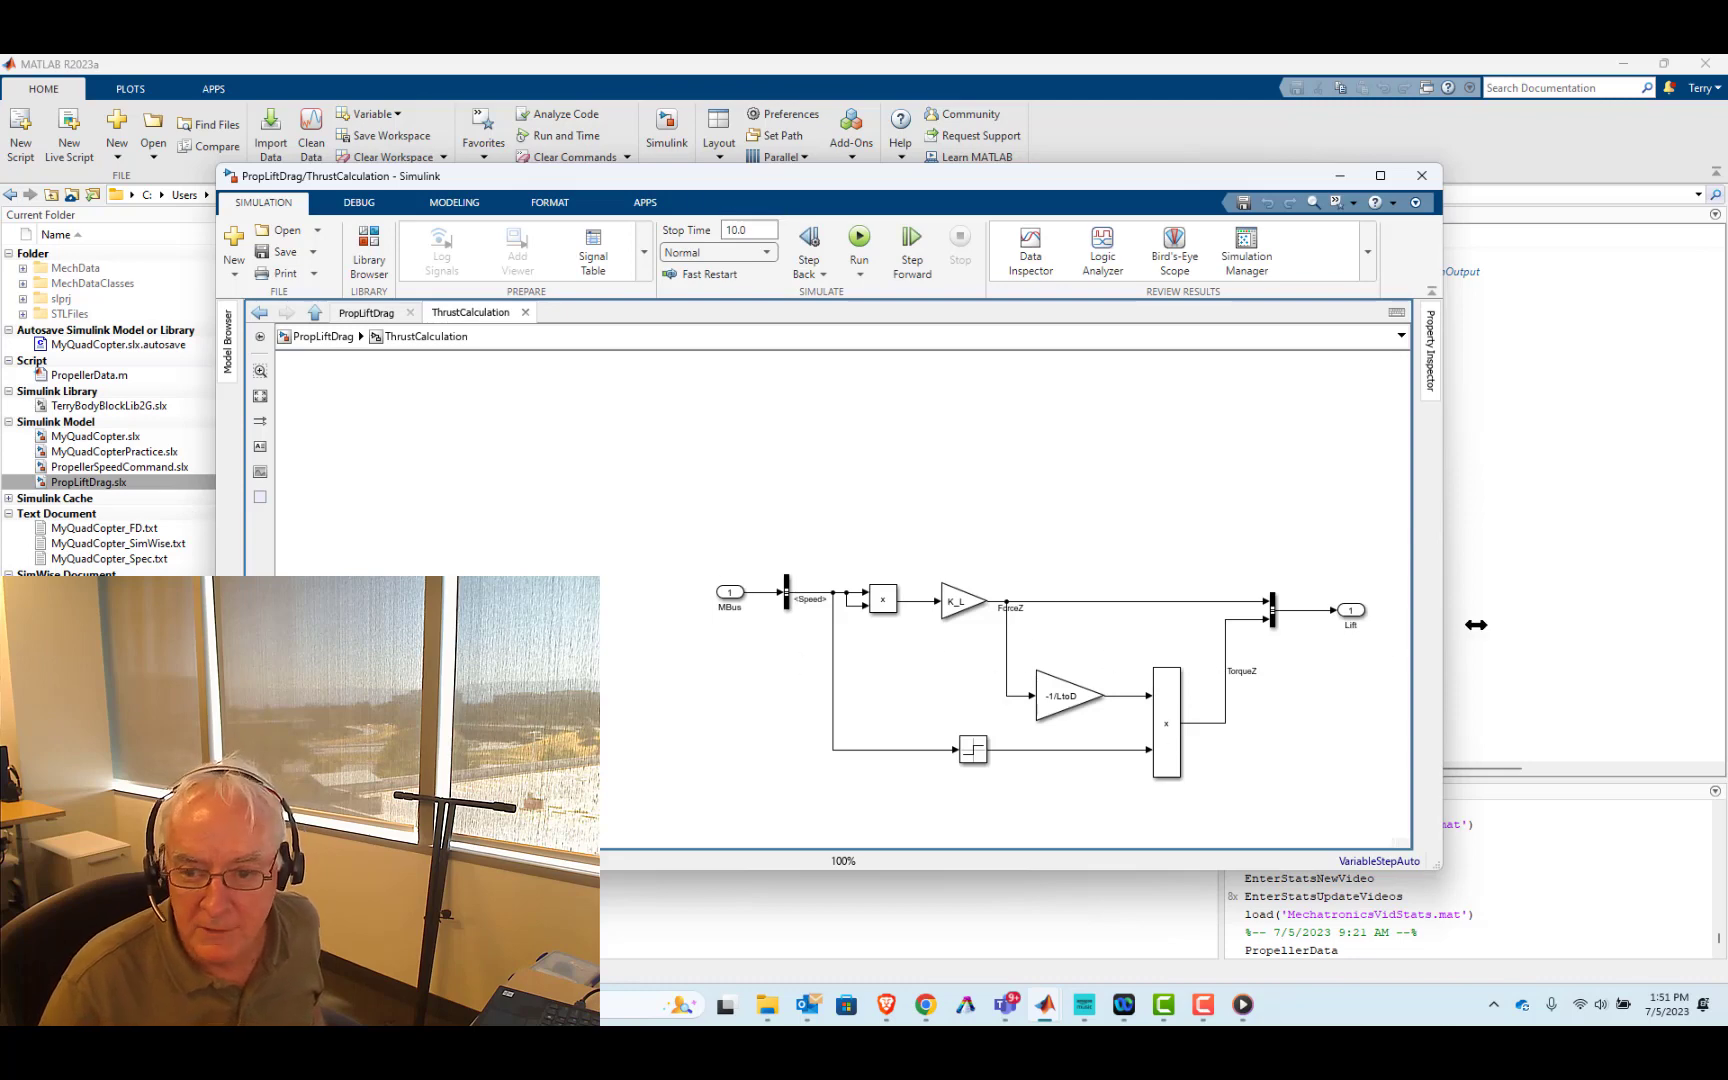
pyautogui.click(332, 342)
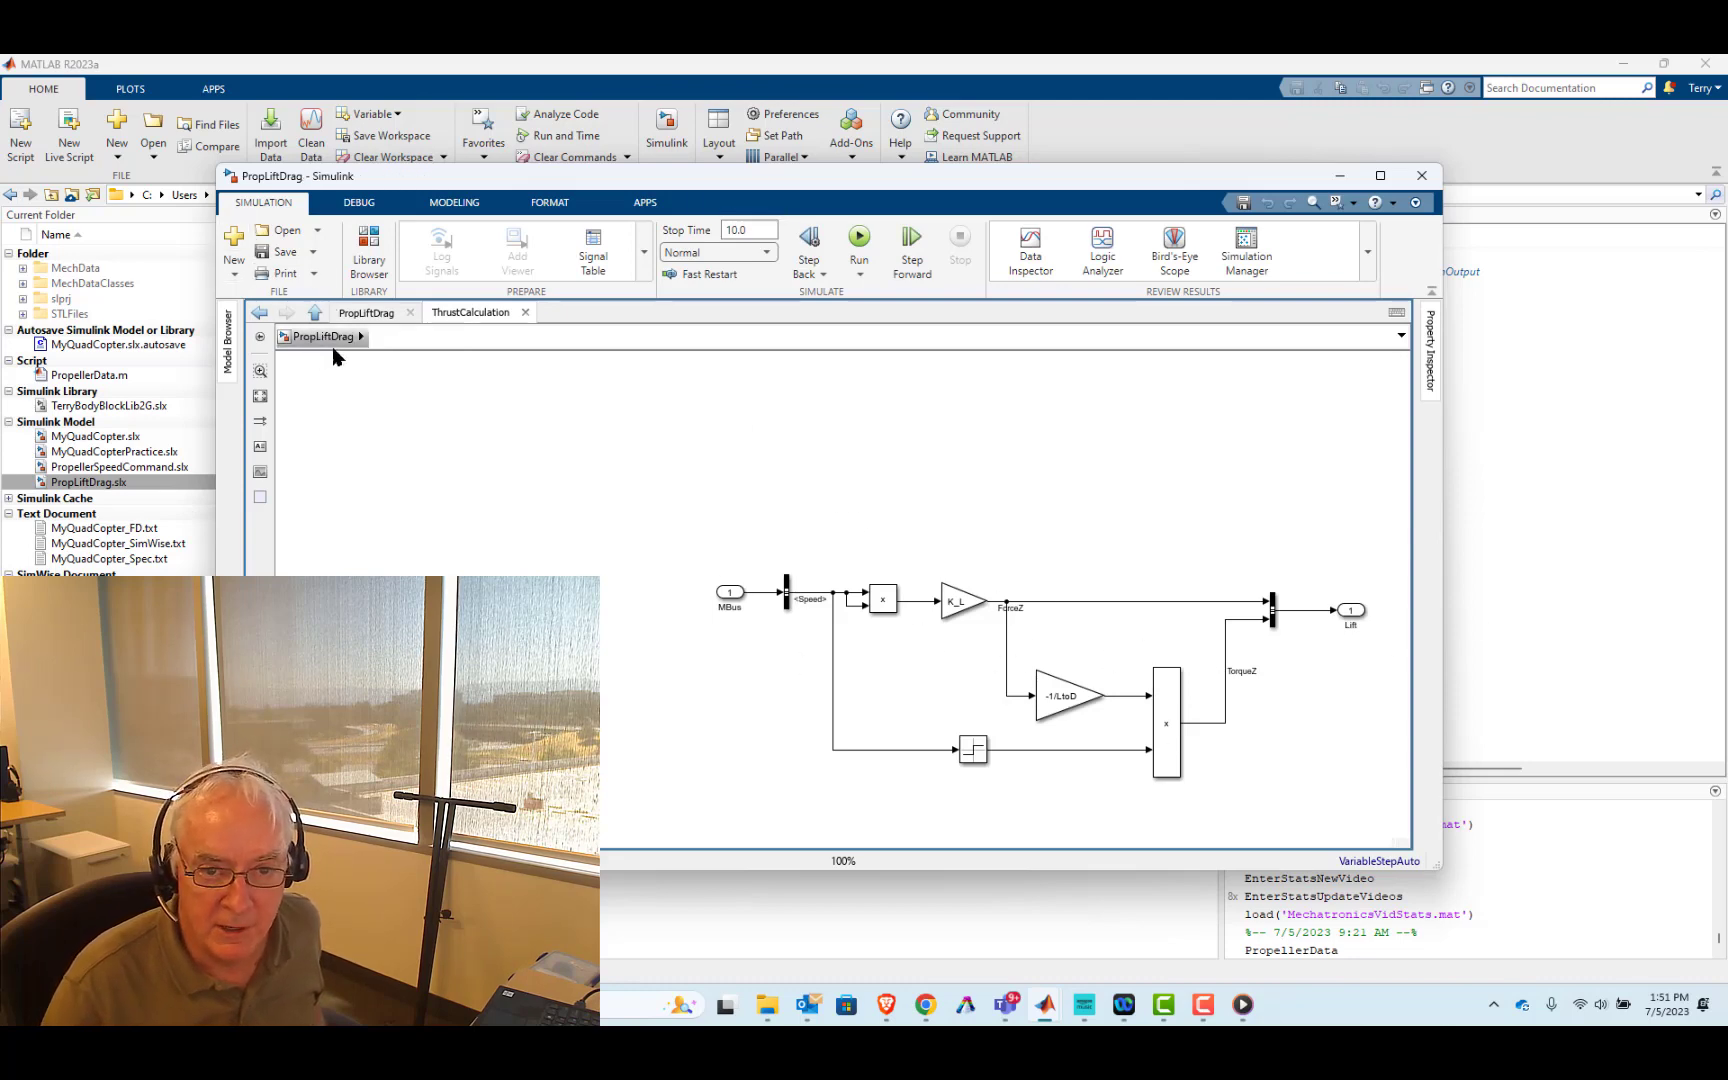
# - Replace the ThrustCalculation block in PropLiftDrag with the copied Thrust Calculation subsystem, connecting it to the Motor Bus Sample output
pyautogui.moveTo(549, 431); pyautogui.dragTo(621, 605)
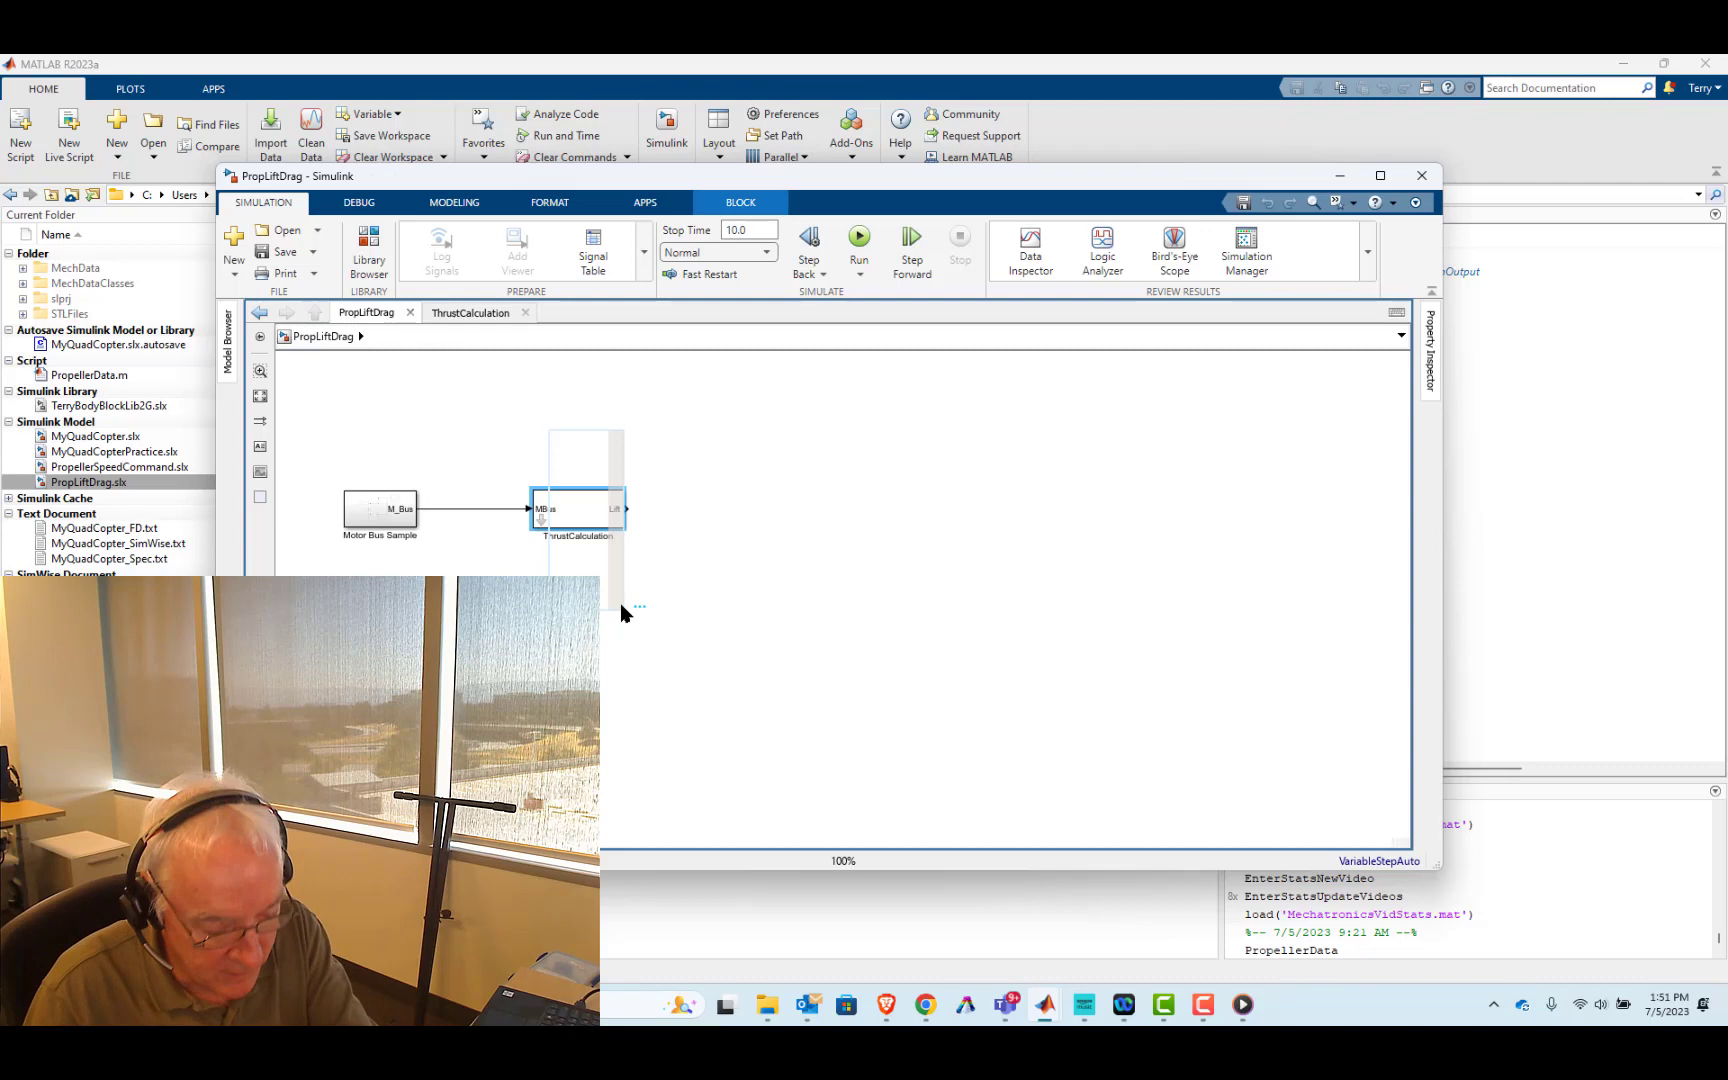
pyautogui.press('Delete')
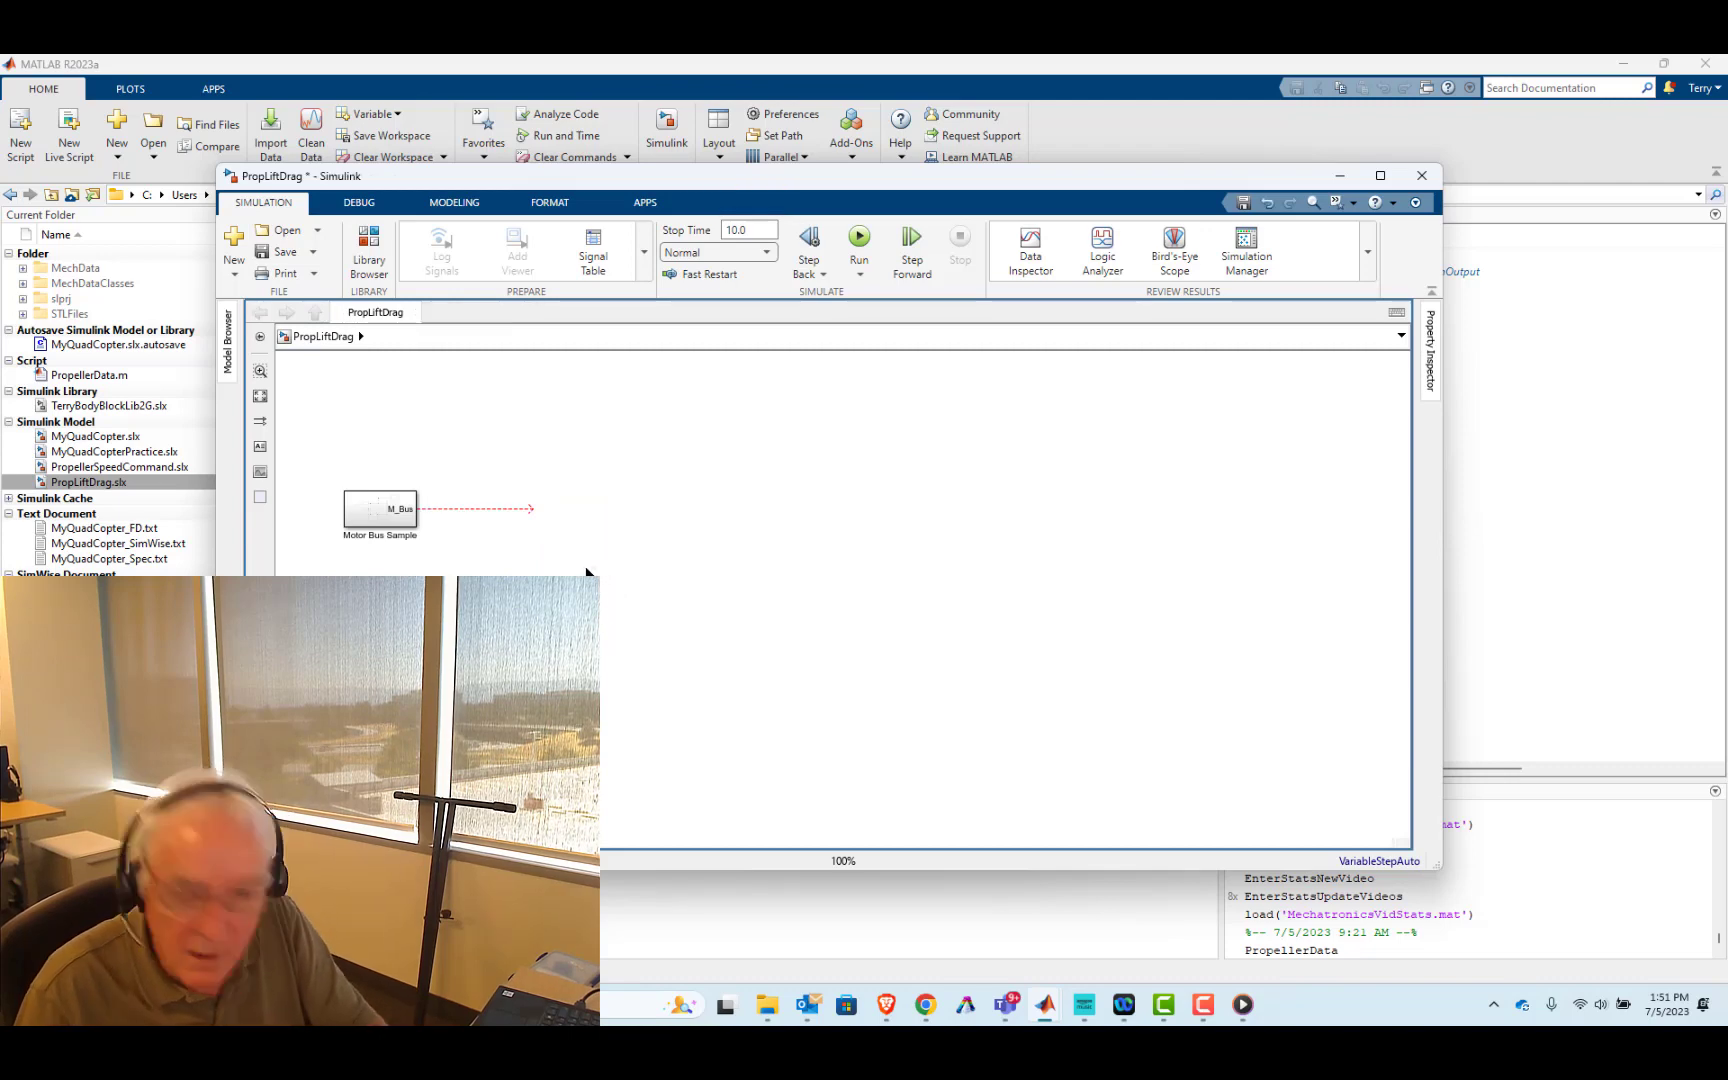
pyautogui.hotkey('ctrl', 'v')
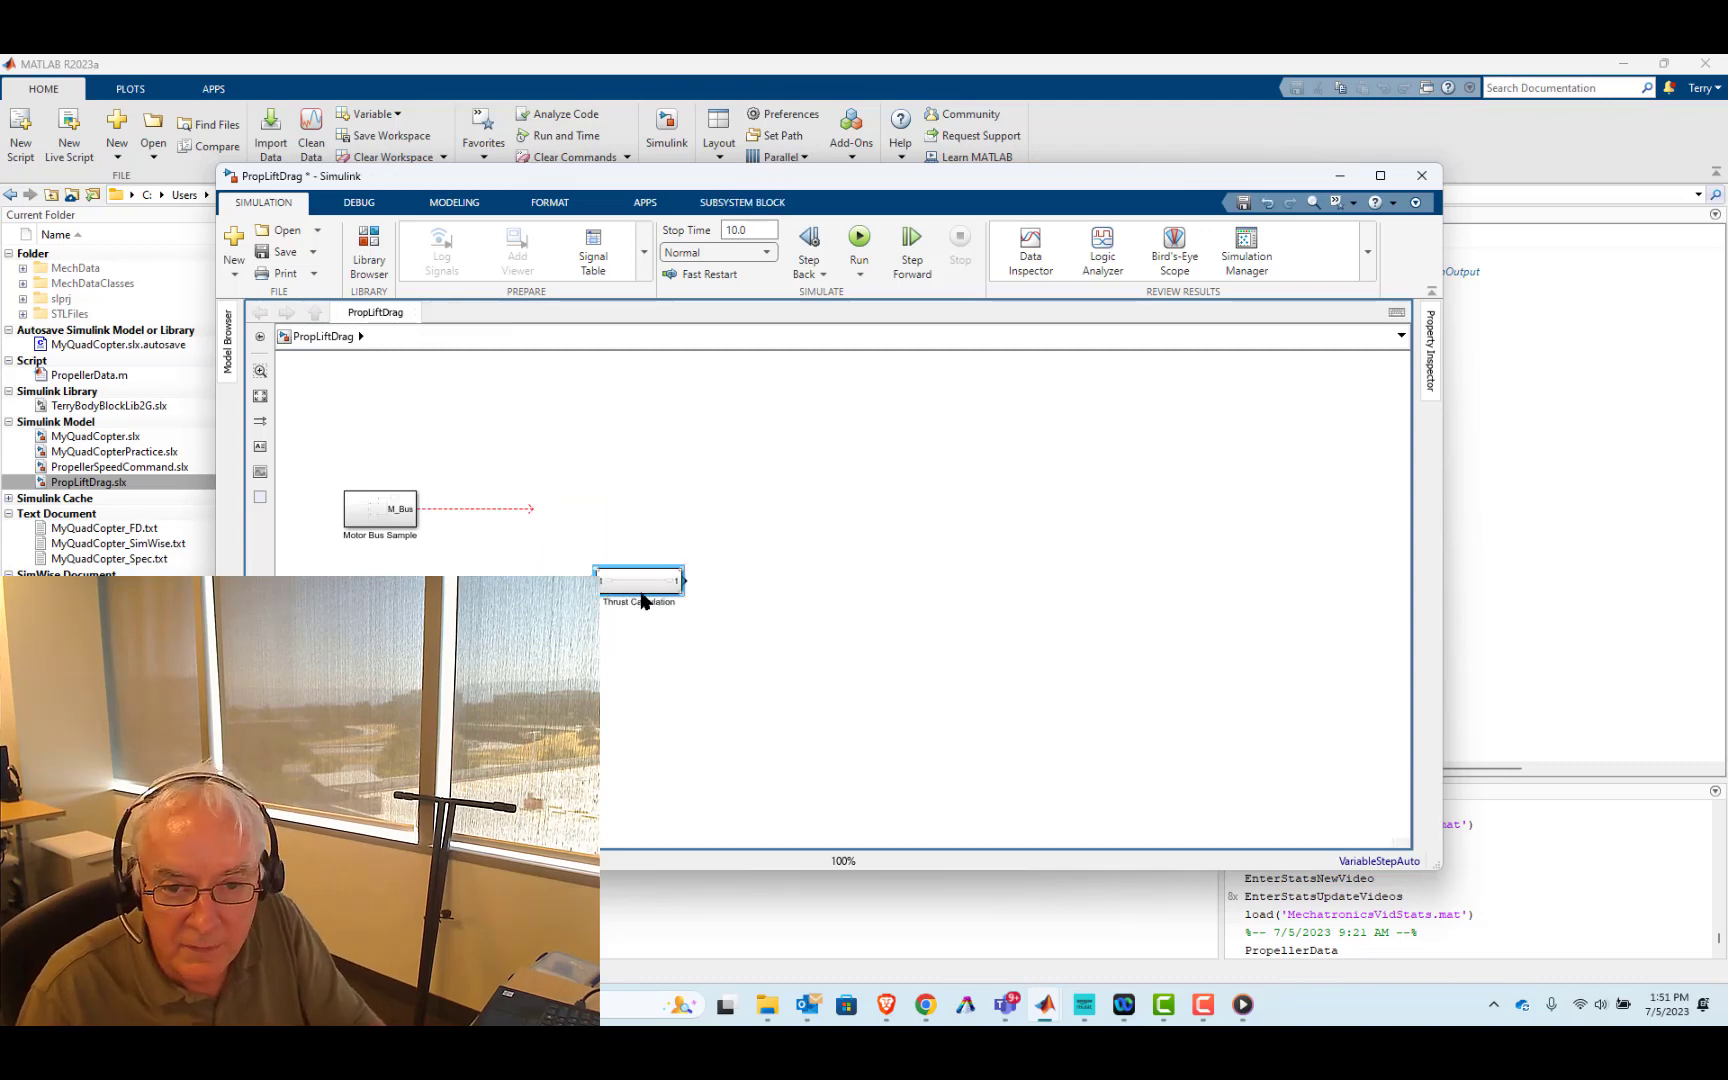
pyautogui.moveTo(642, 588); pyautogui.dragTo(580, 517)
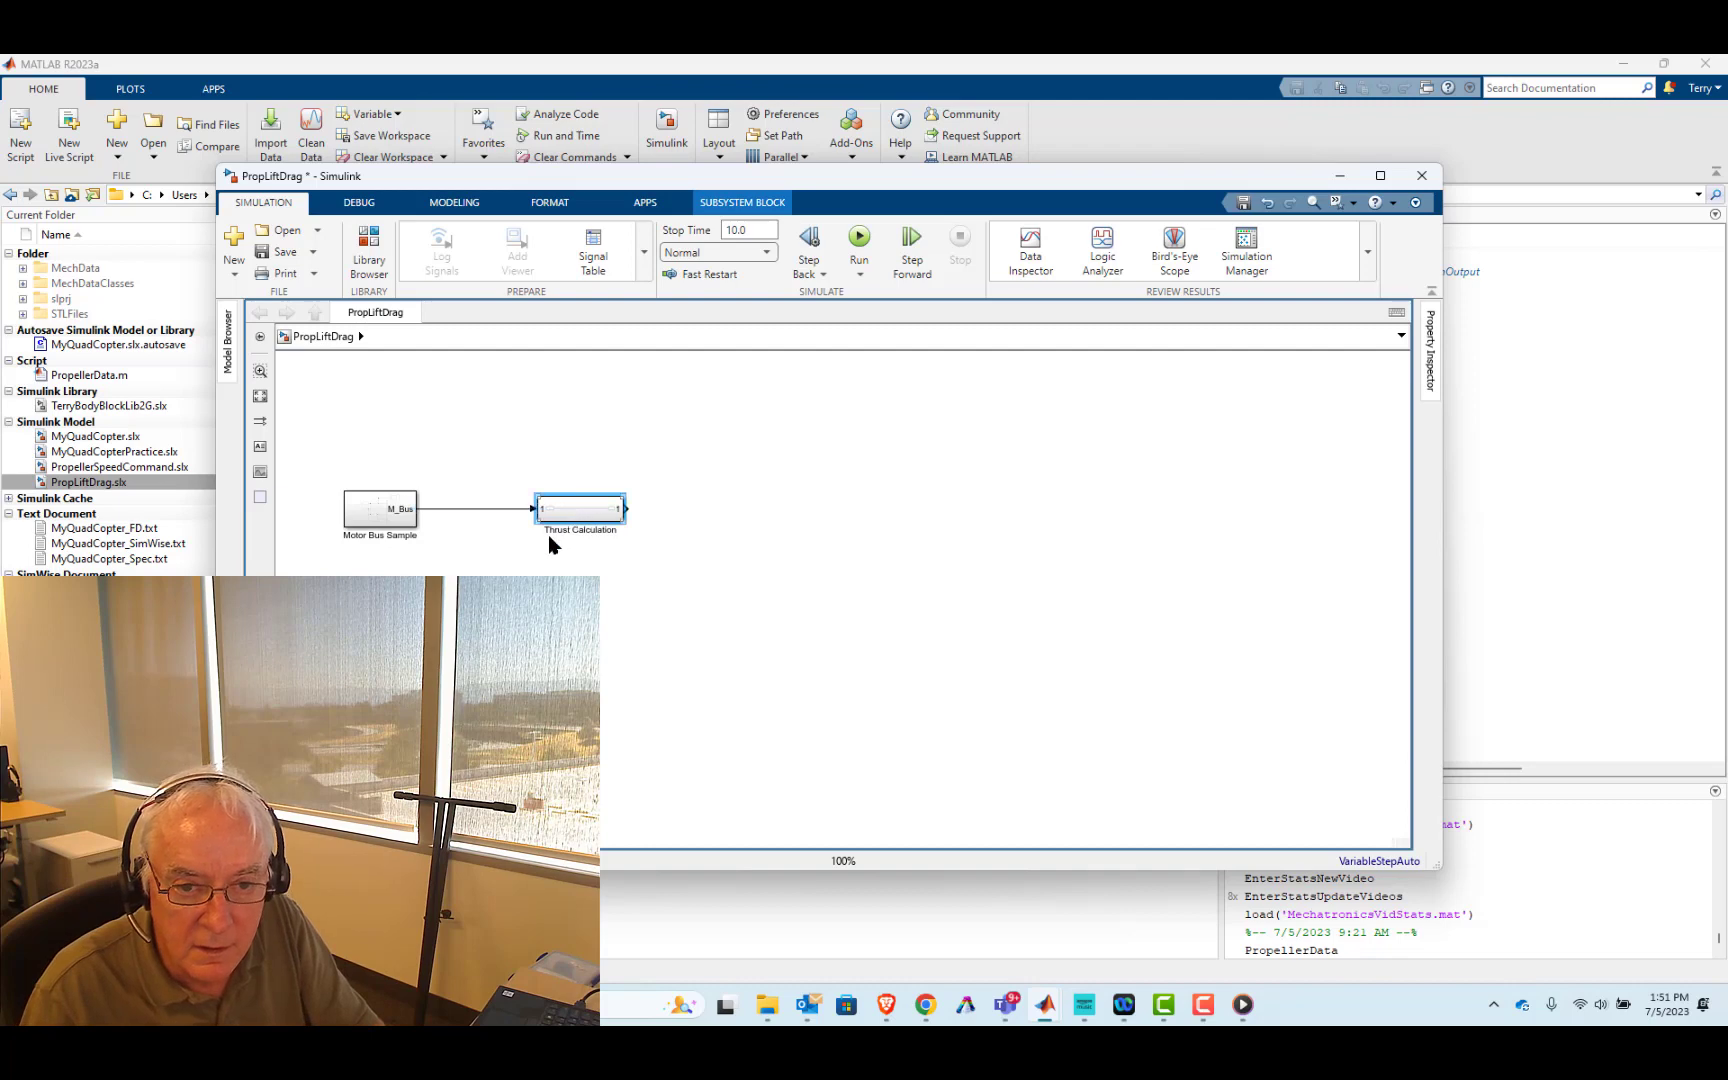
# - Open the Motor Bus Sample subsystem and examine its SmoothStep Position and constant torque sources feeding the bus
pyautogui.click(376, 522)
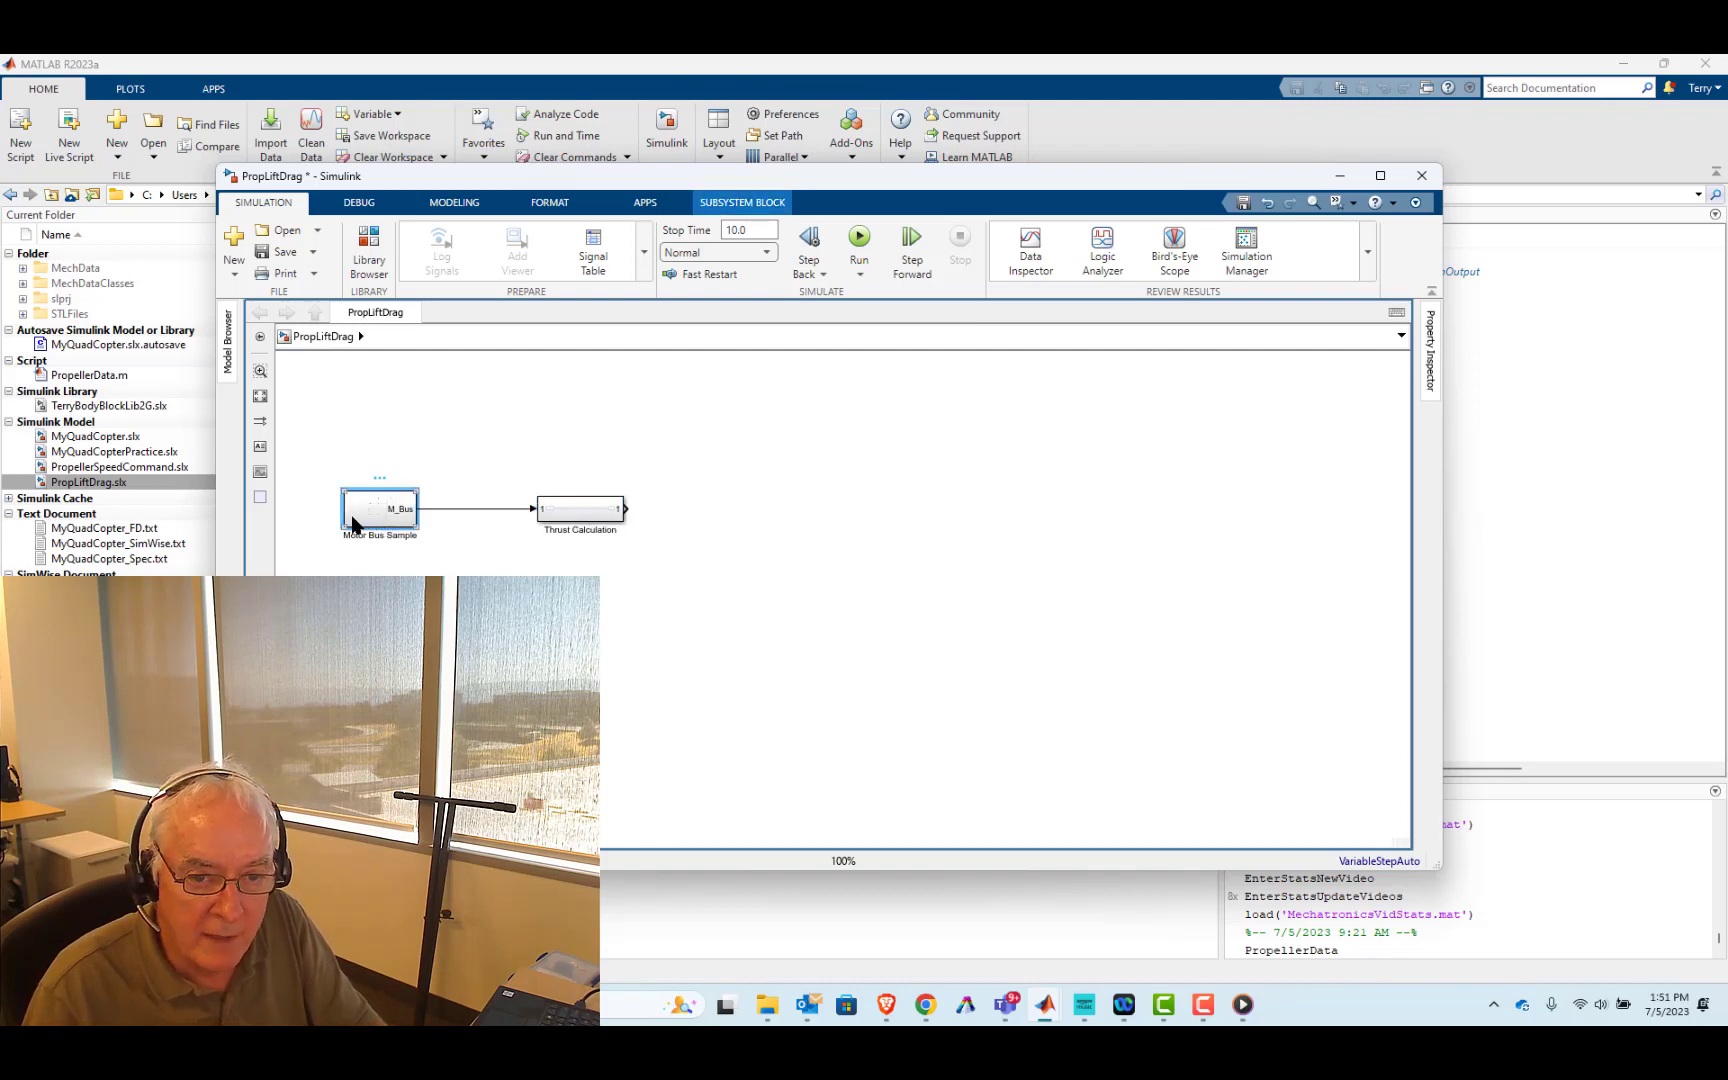
pyautogui.doubleClick(355, 522)
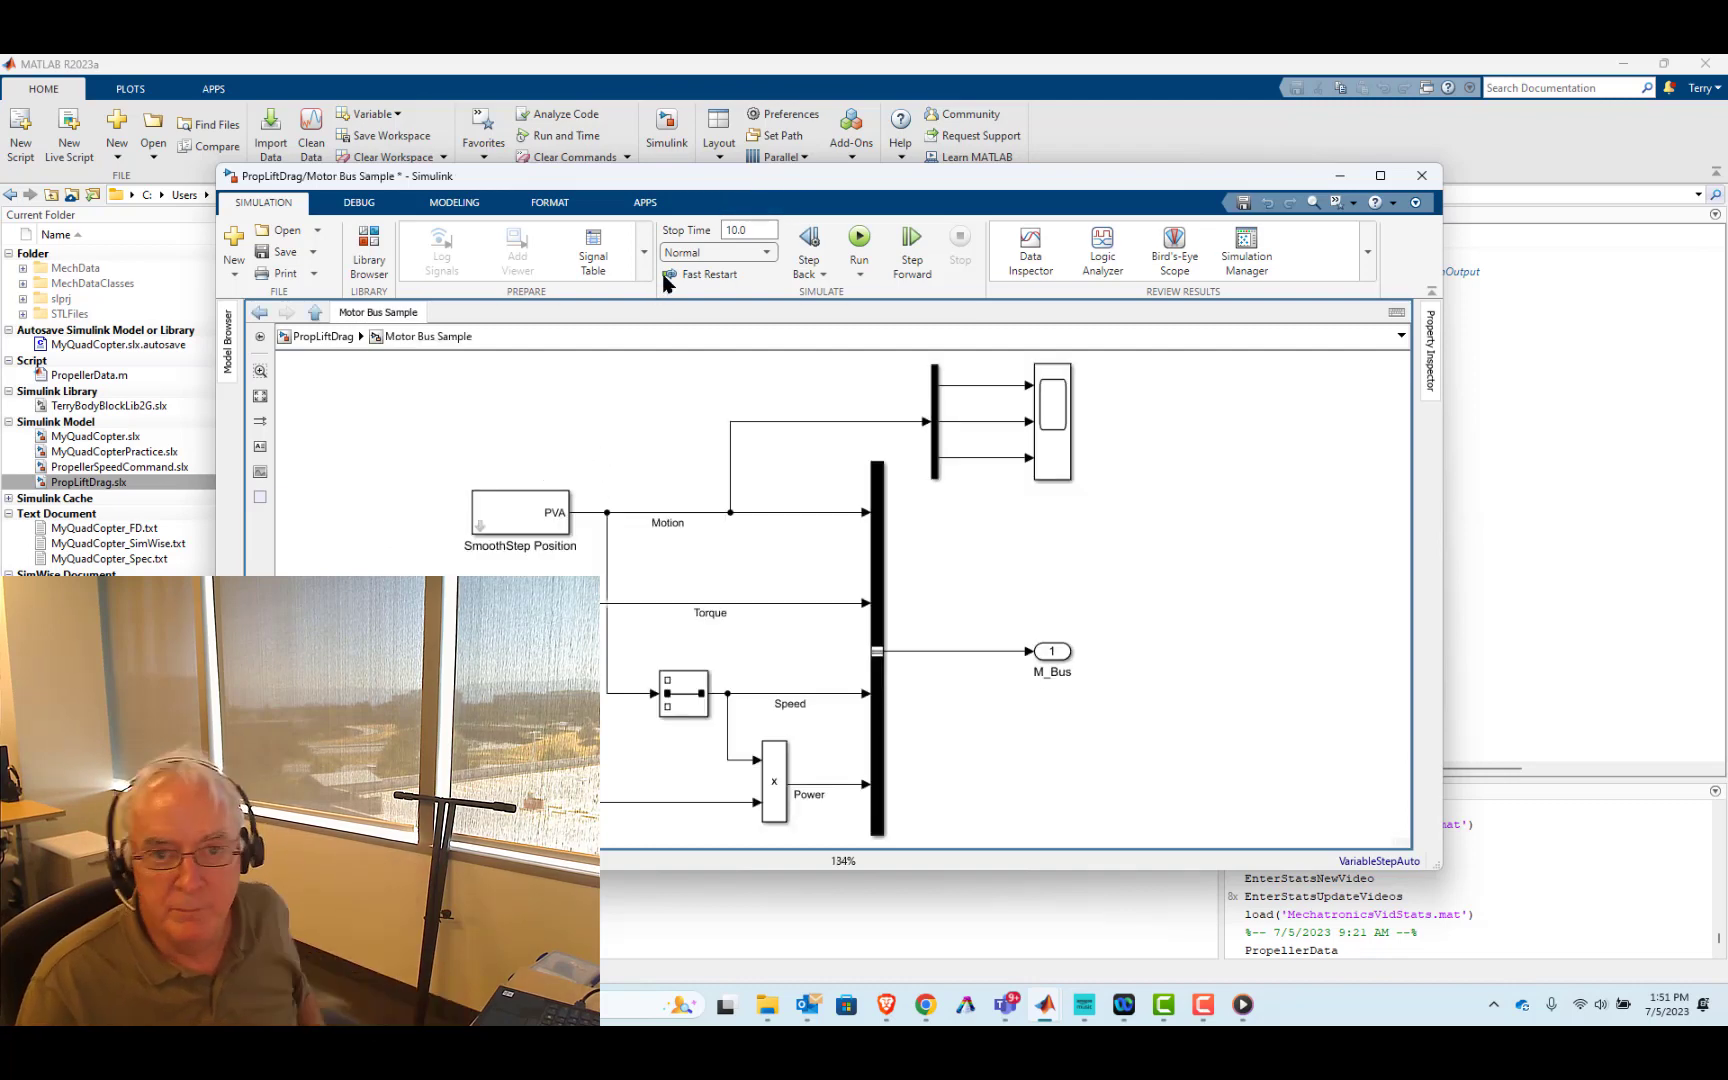
pyautogui.moveTo(810, 183); pyautogui.dragTo(1334, 189)
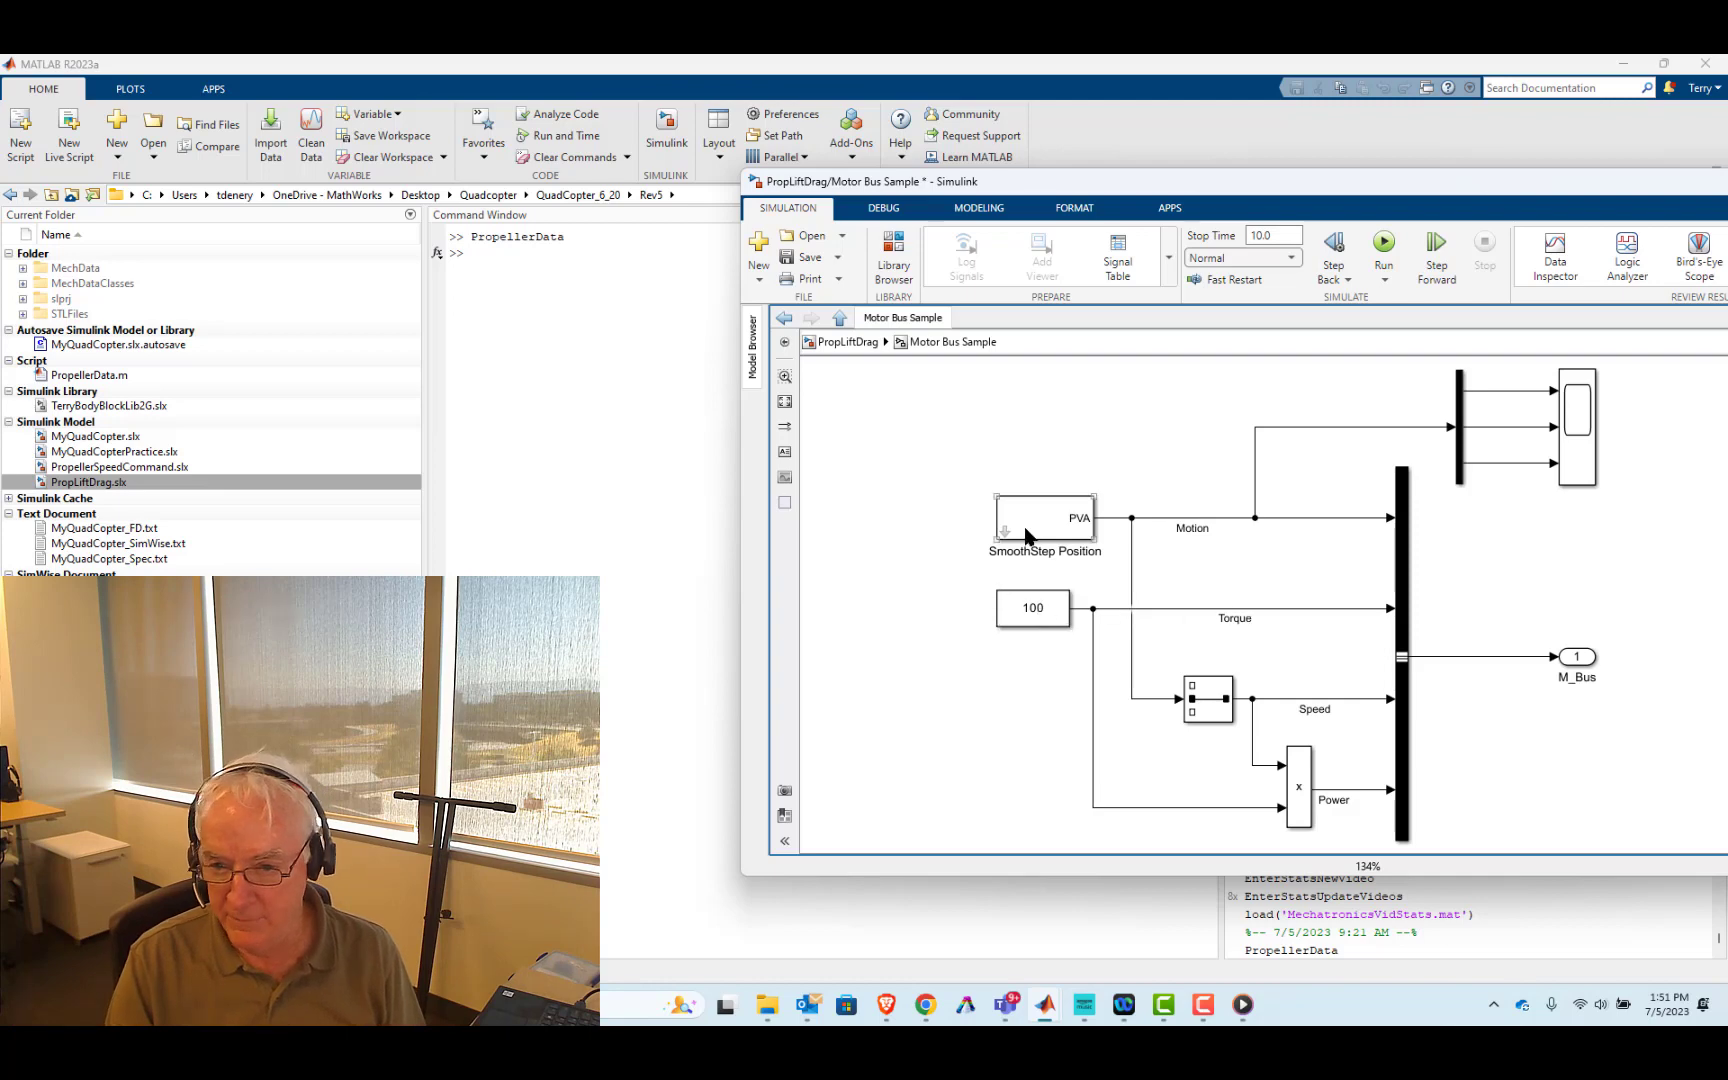
pyautogui.moveTo(931, 585); pyautogui.dragTo(1080, 632)
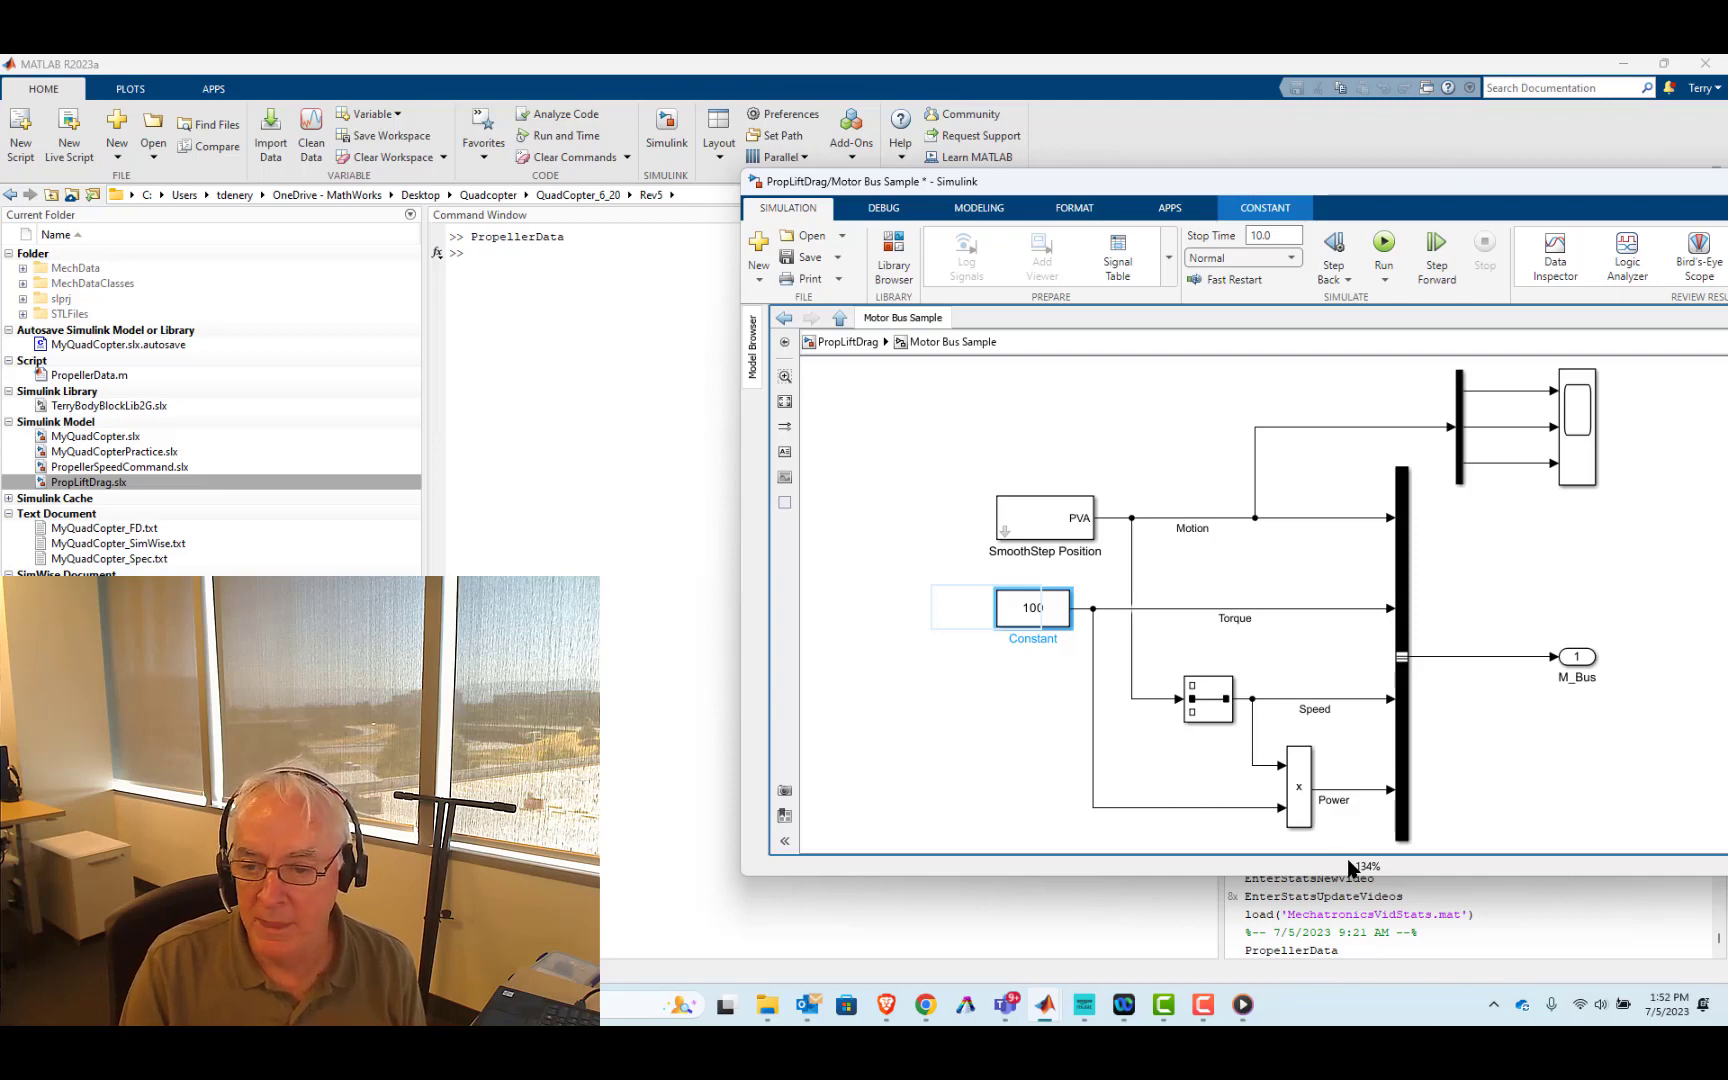
pyautogui.click(1533, 560)
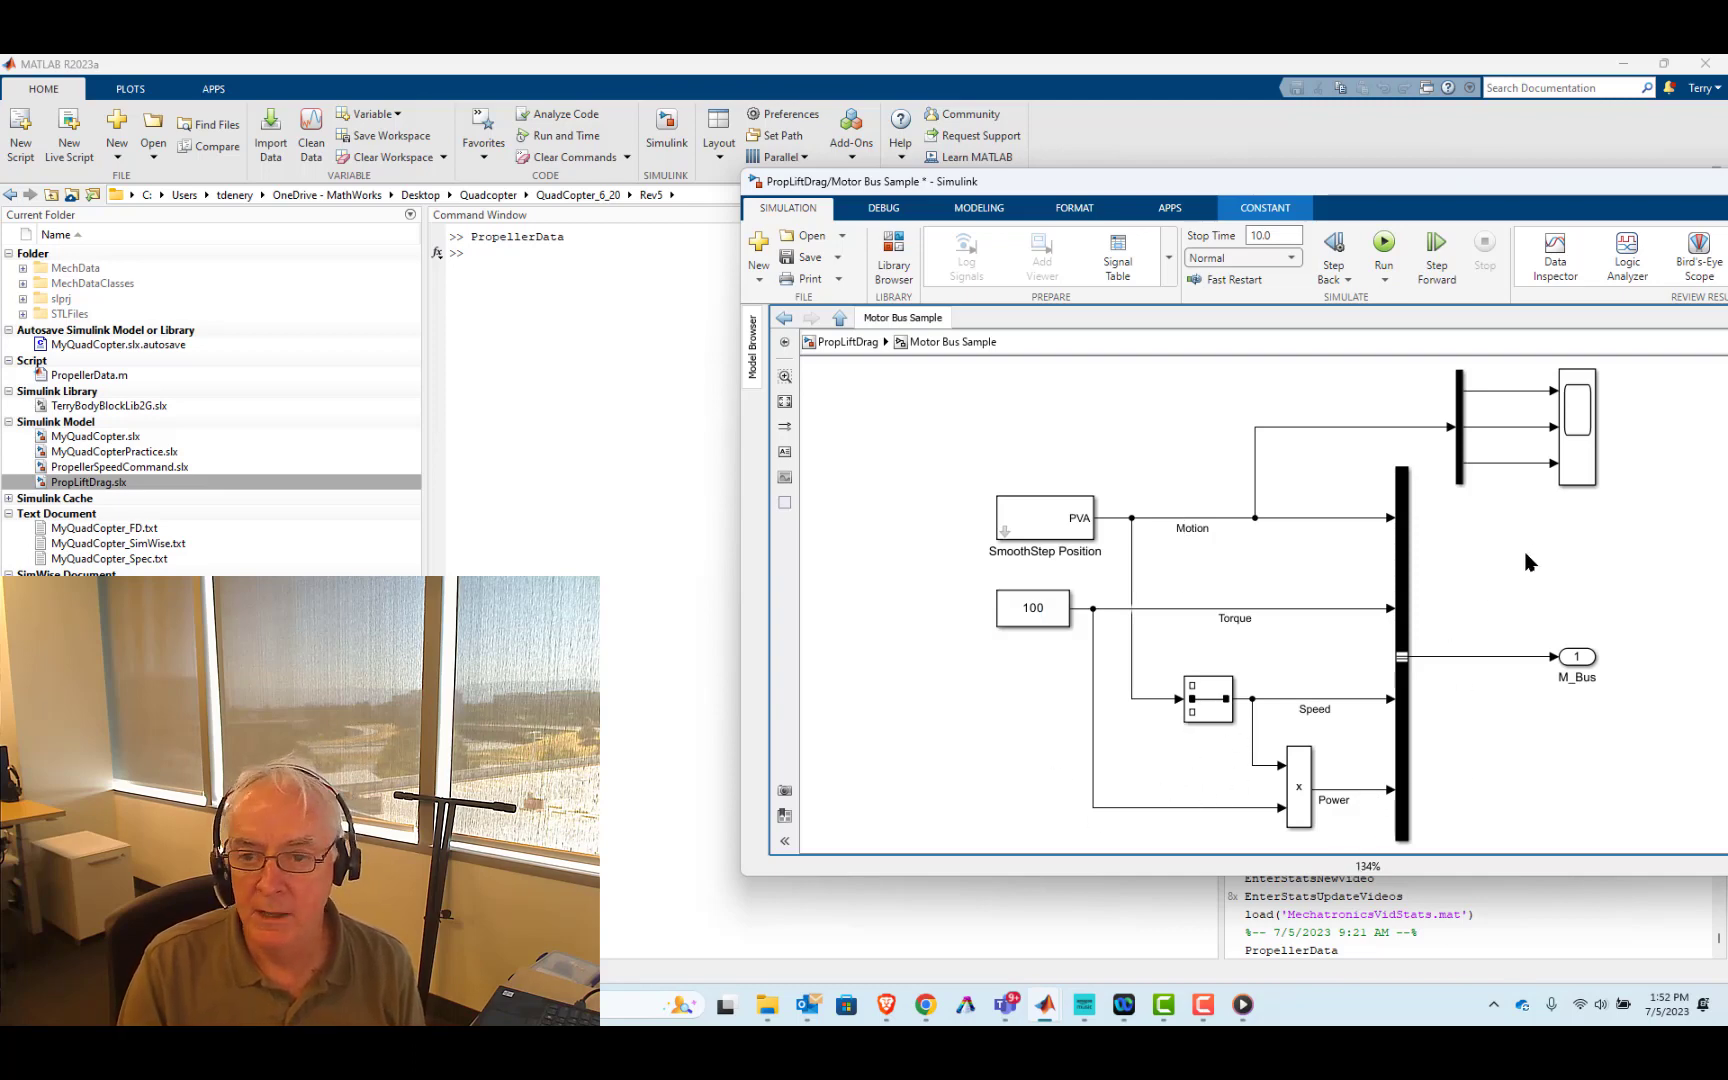
# - Open the scope on the motion signals, run the simulation to view the curves, and close the scope
pyautogui.click(1588, 445)
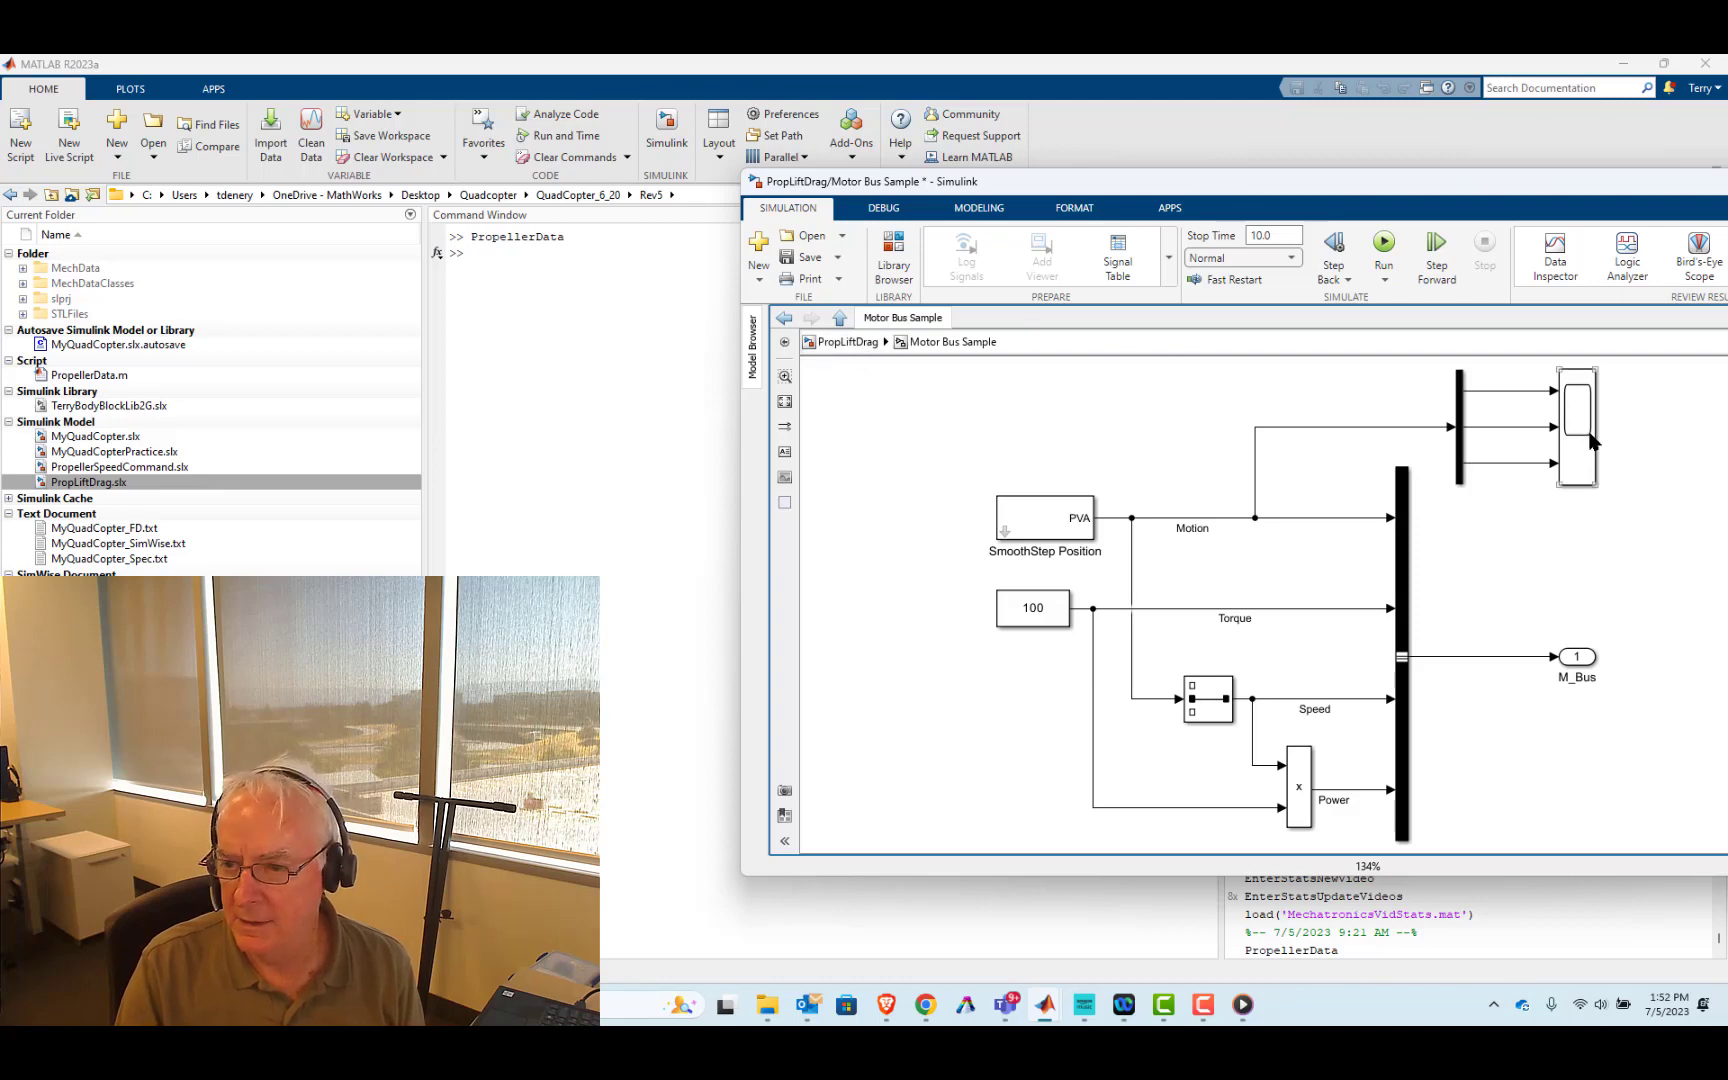
pyautogui.click(1581, 438)
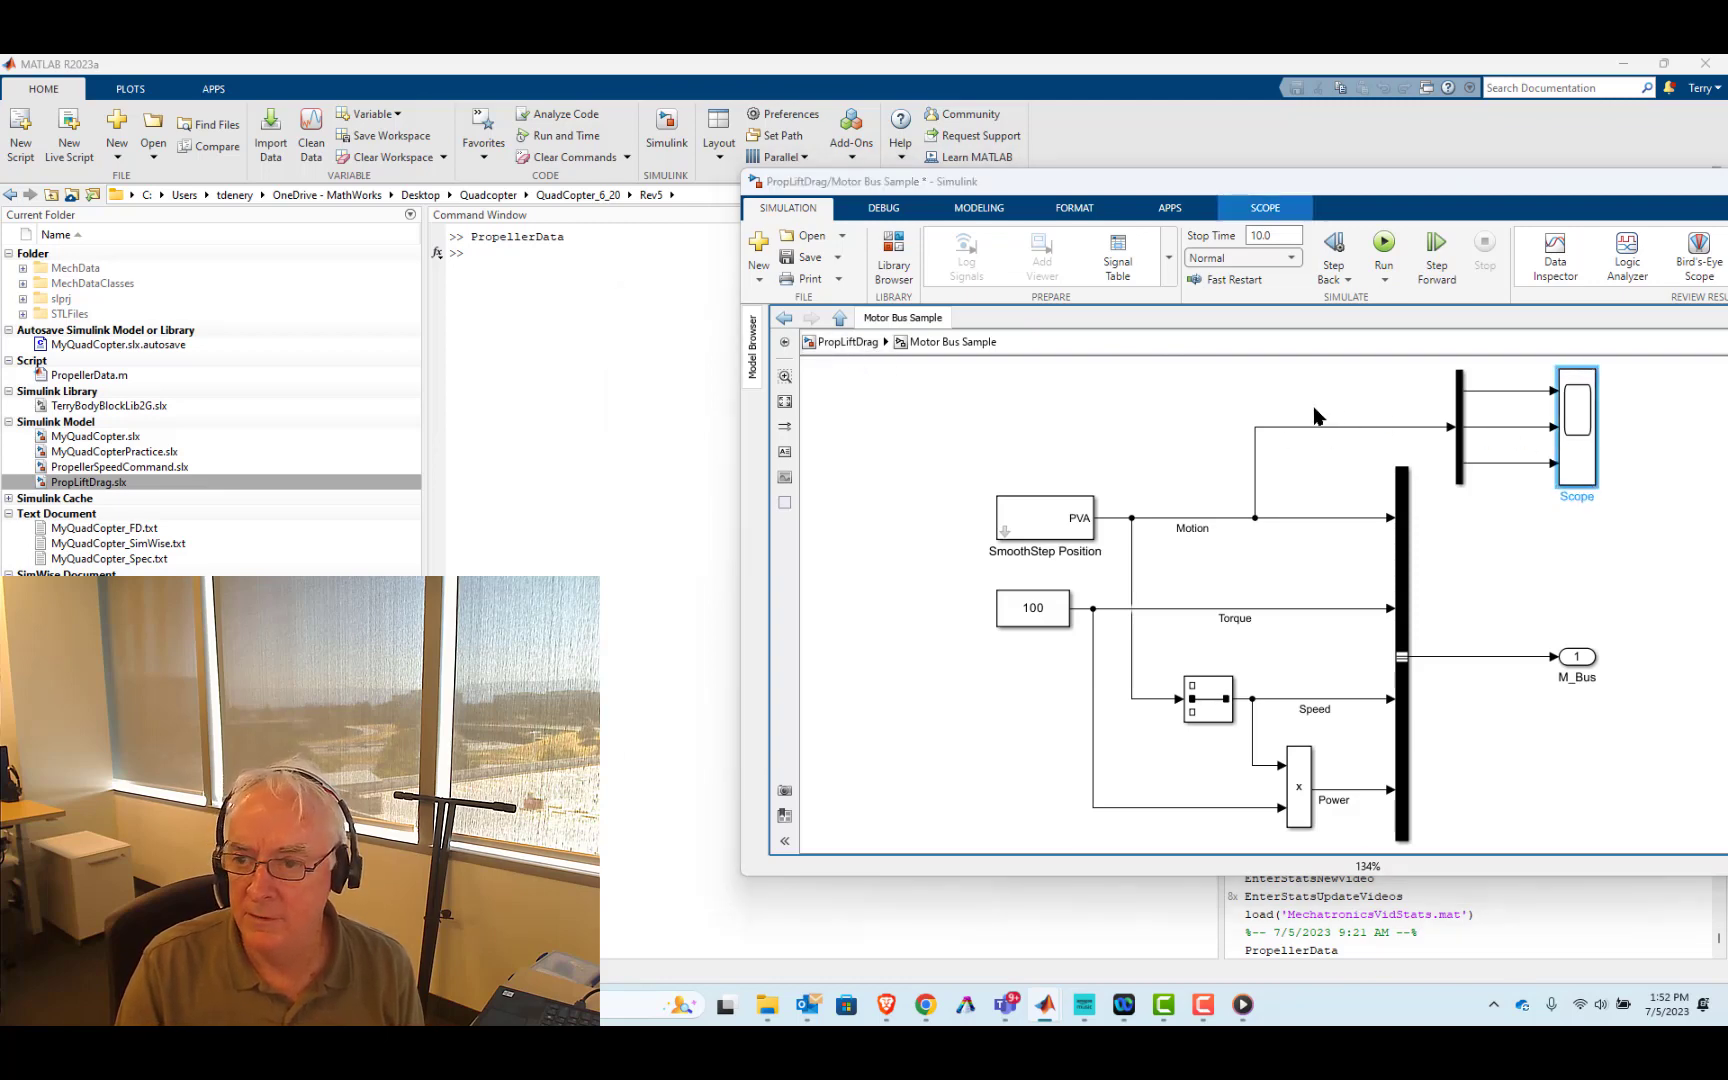
pyautogui.click(680, 340)
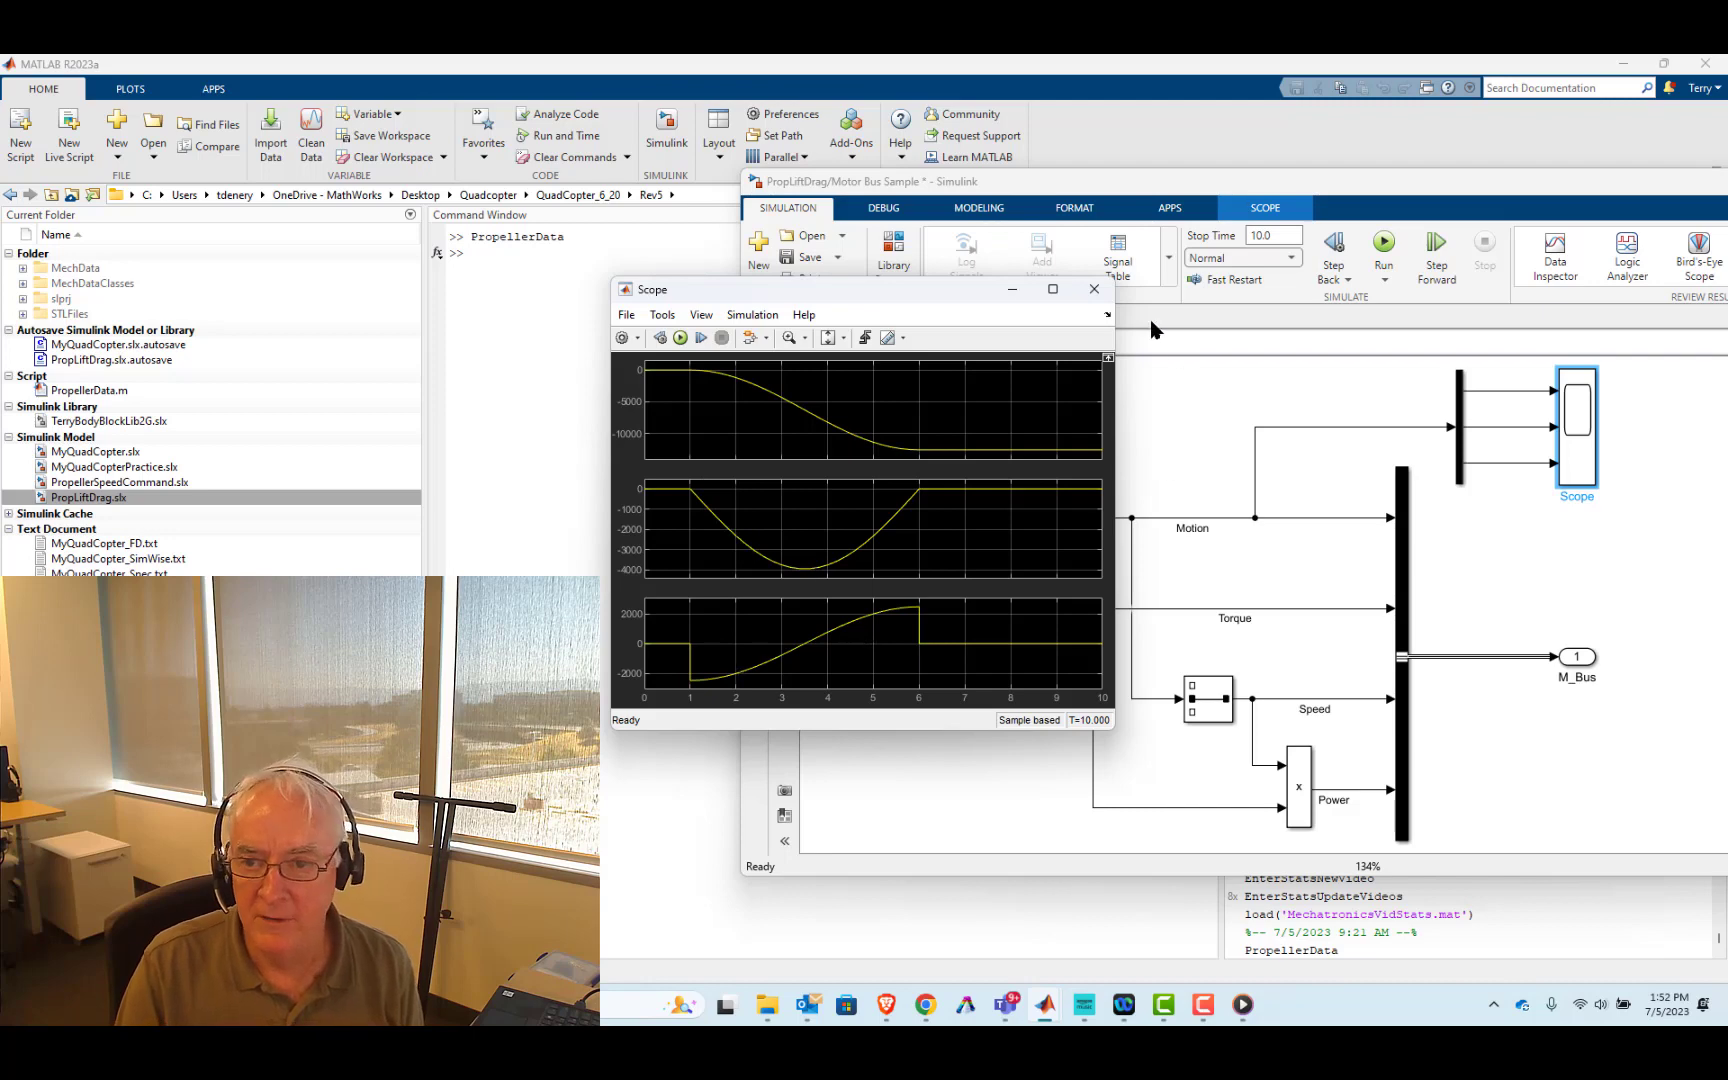
pyautogui.click(1094, 289)
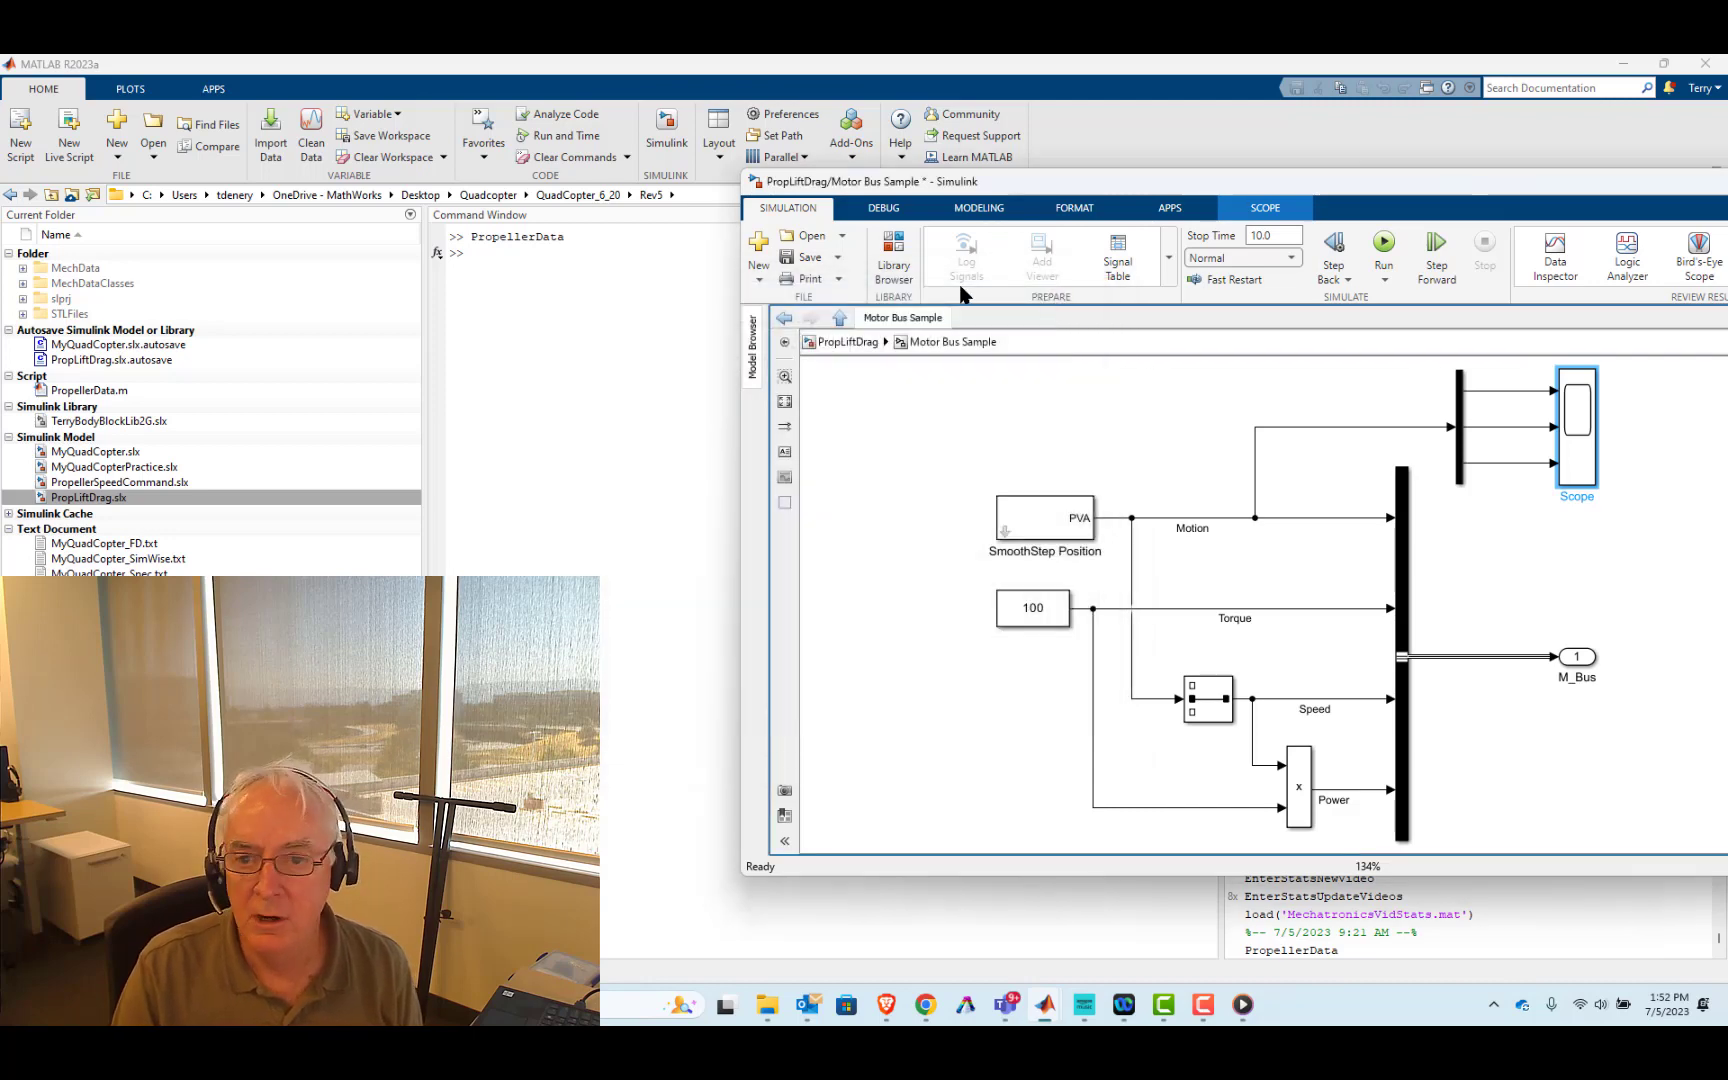
# - Open the Thrust Calculation subsystem from the top level and delete the line between its input and output ports
pyautogui.click(830, 342)
pyautogui.click(1092, 516)
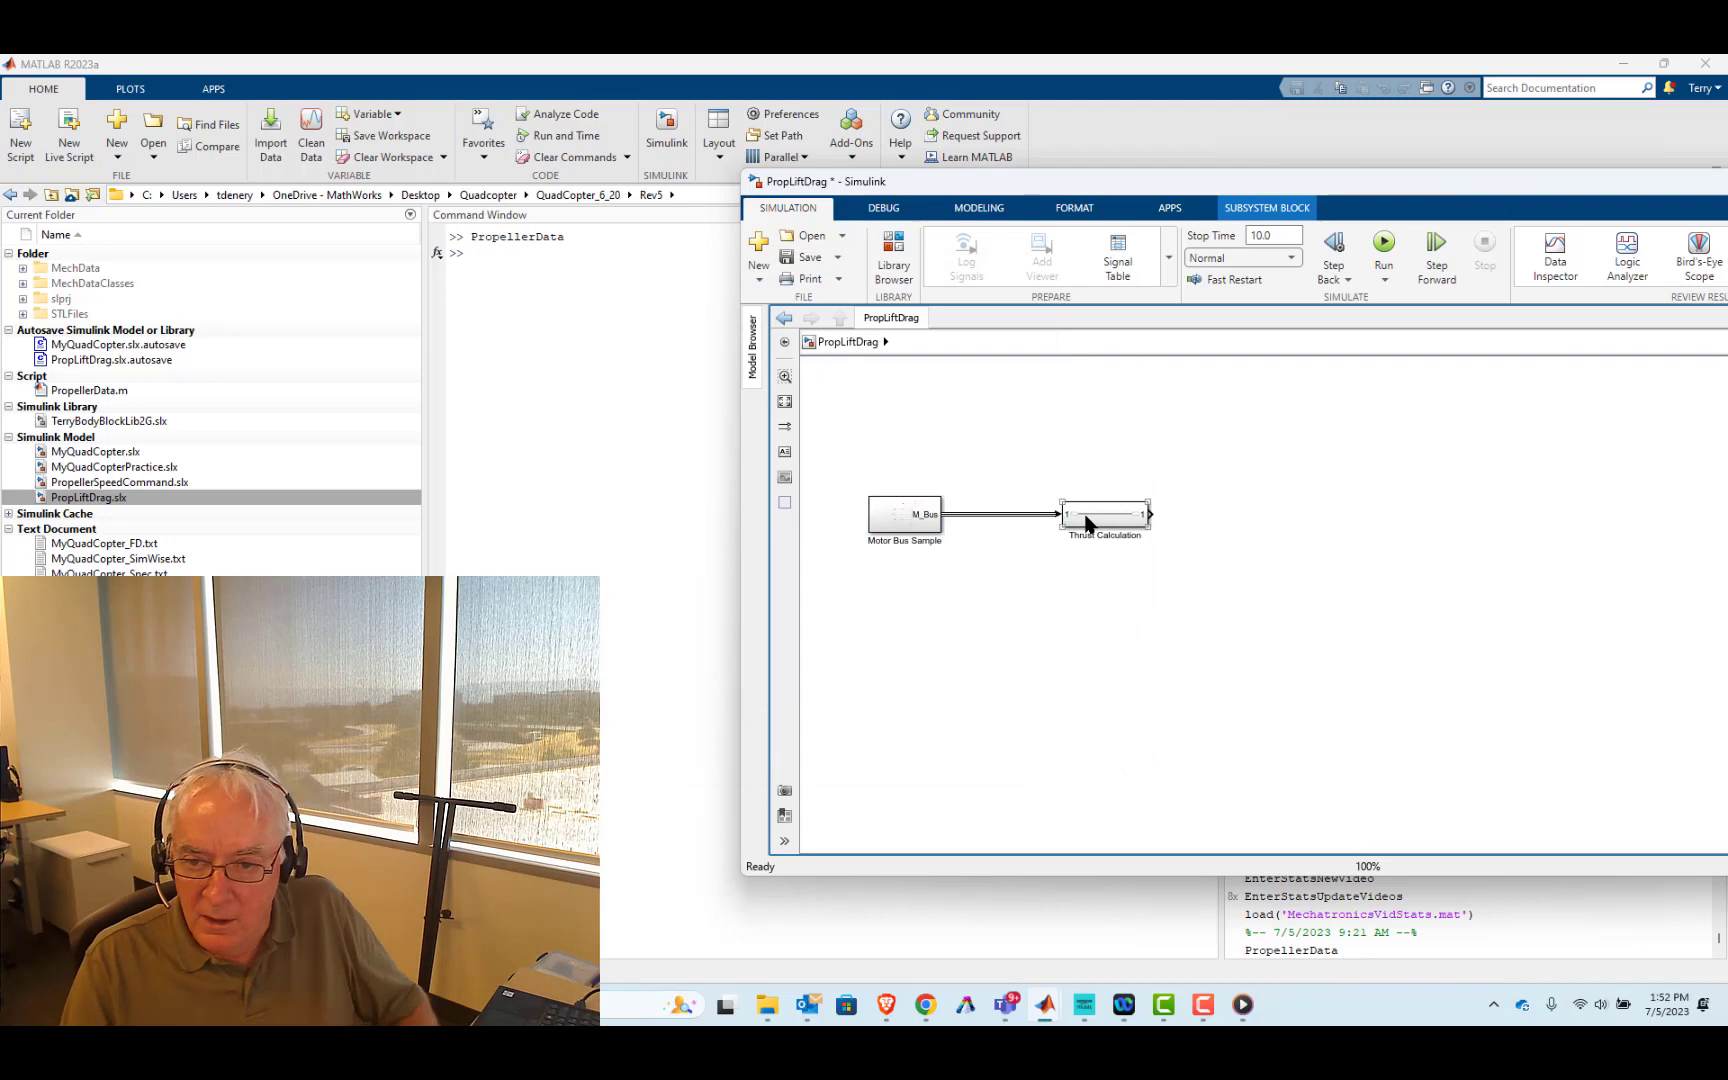
pyautogui.doubleClick(1092, 516)
pyautogui.moveTo(1313, 546); pyautogui.dragTo(1378, 691)
pyautogui.press('Delete')
pyautogui.click(1270, 604)
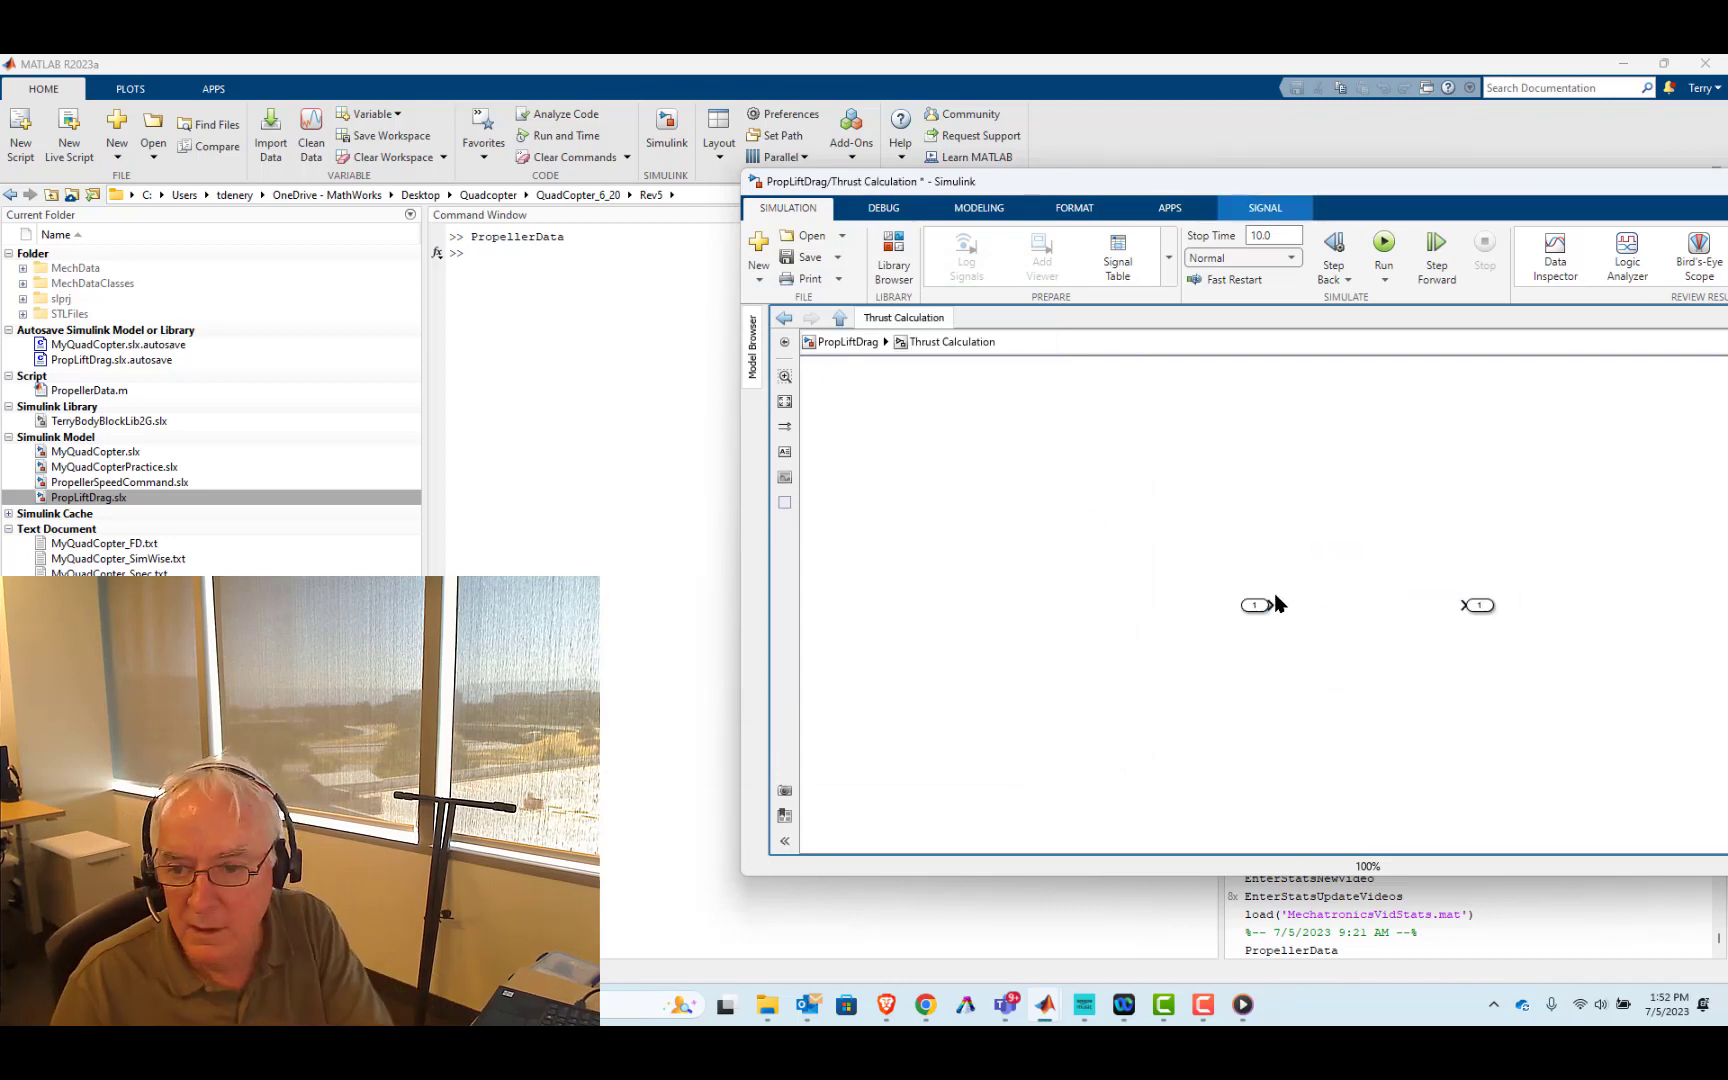
# - Move the input port farther away from the output port and rename it MBus
pyautogui.moveTo(1254, 606); pyautogui.dragTo(979, 606)
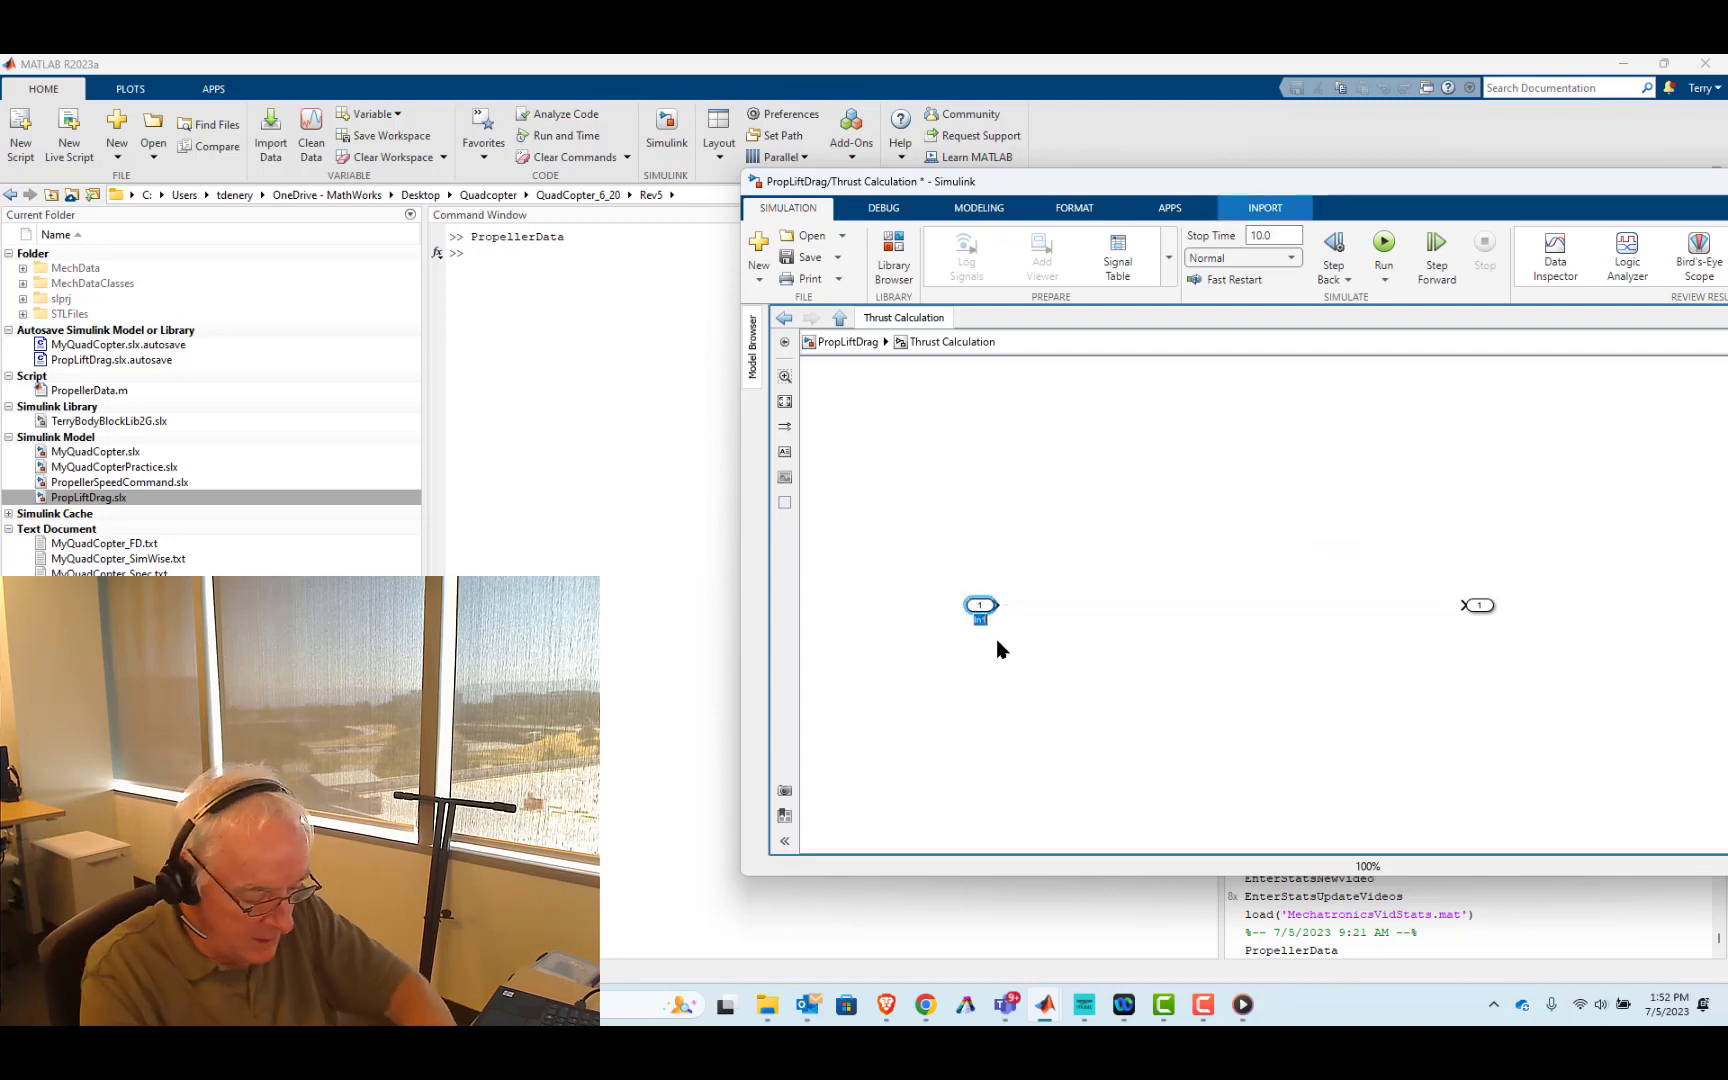
pyautogui.write('otio')
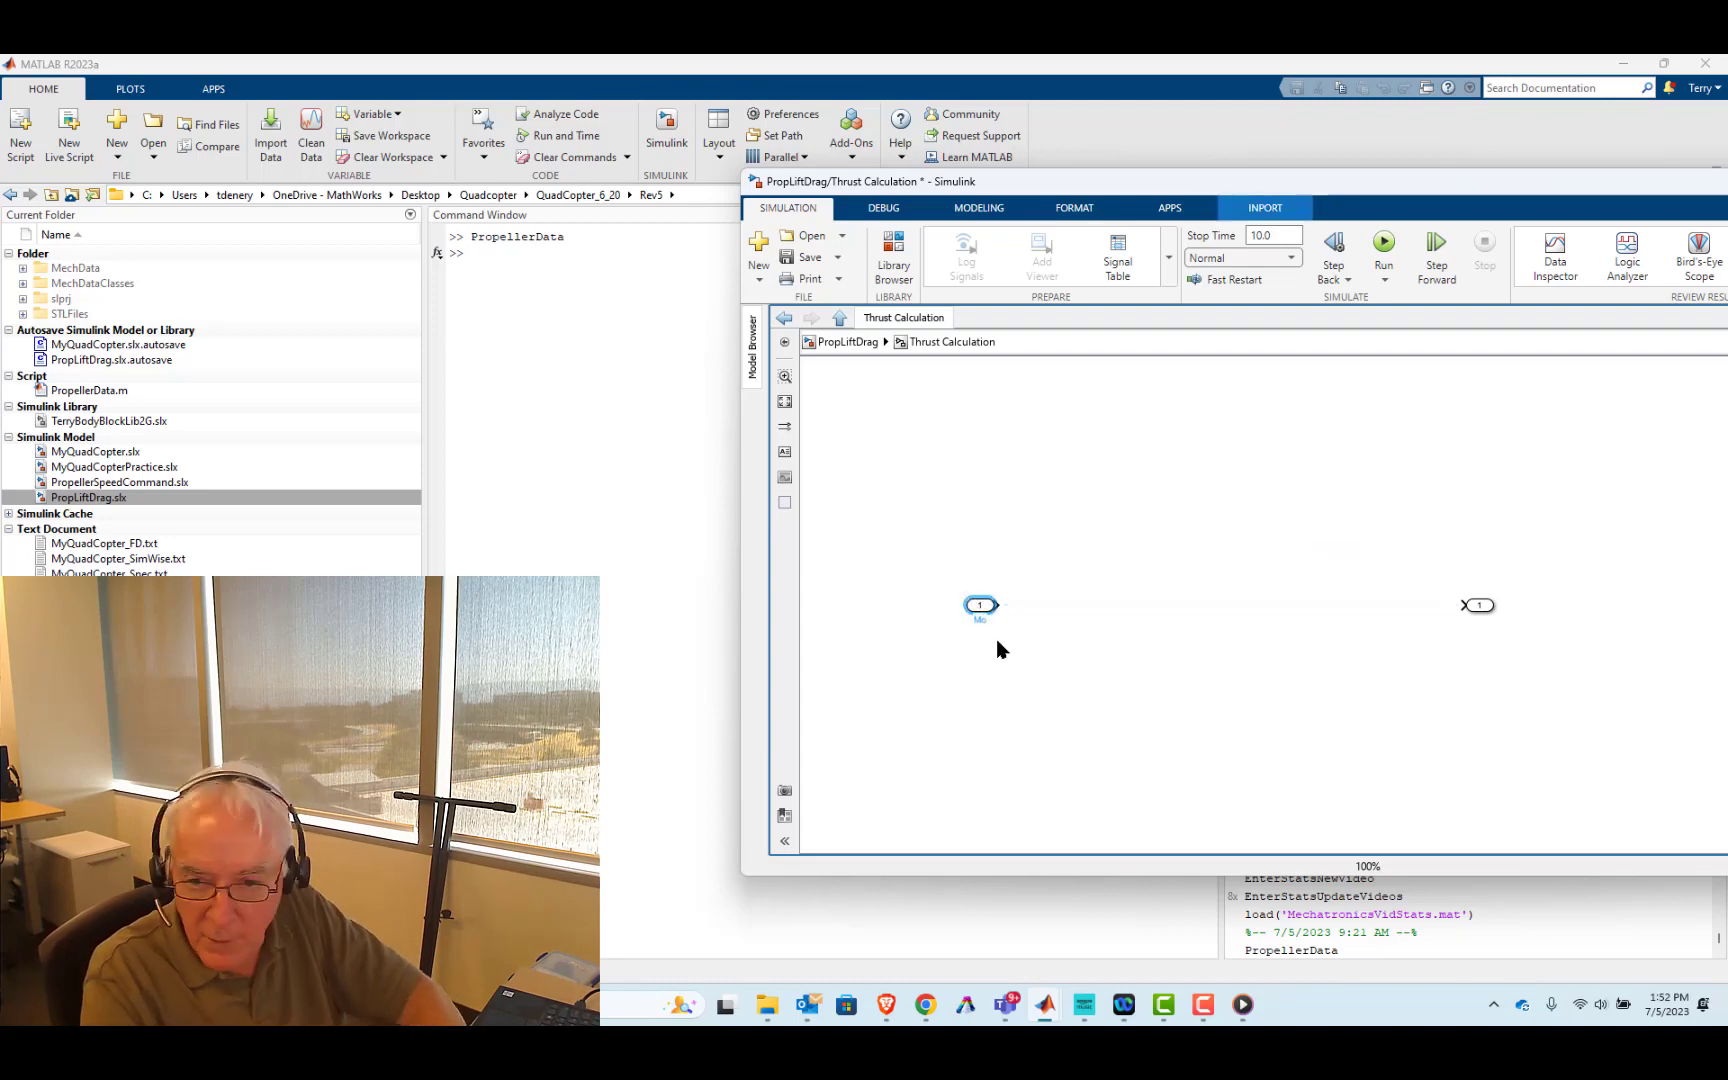
pyautogui.write('n')
pyautogui.press('BackSpace')
pyautogui.press('BackSpace')
pyautogui.press('BackSpace')
pyautogui.press('BackSpace')
pyautogui.press('BackSpace')
pyautogui.write('eus')
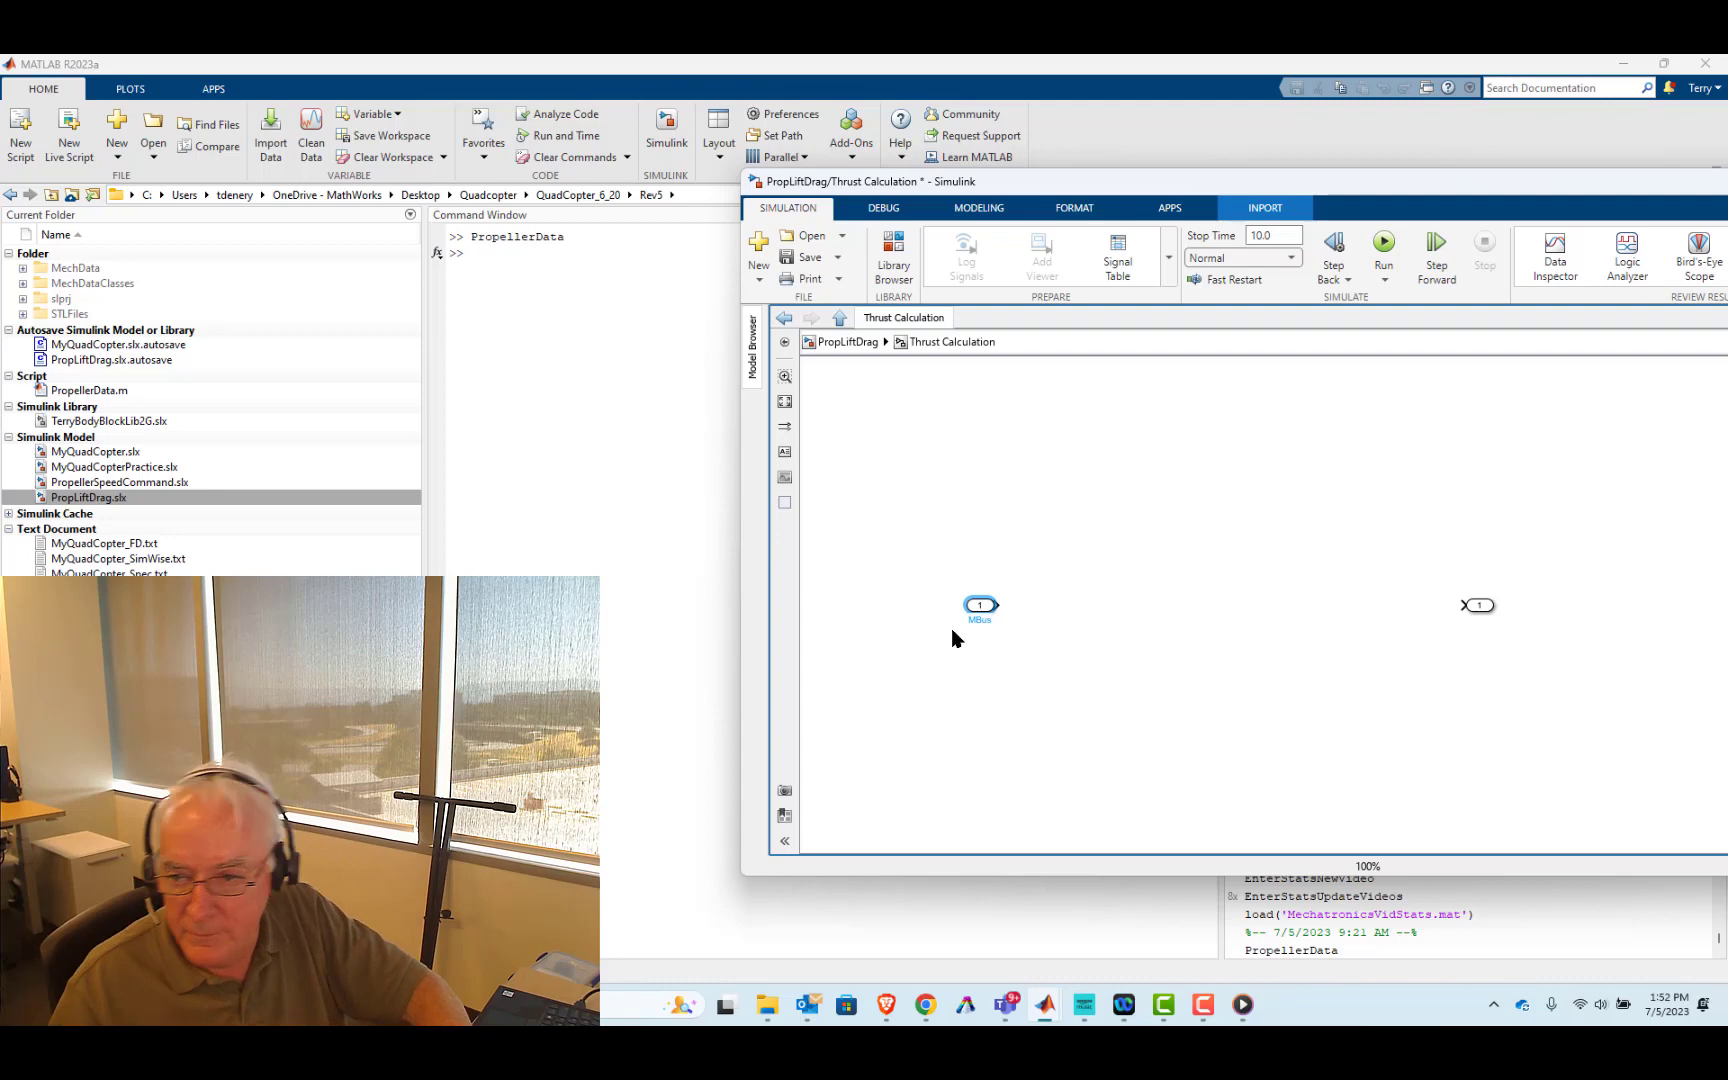
# - Rename the output port of the Thrust Calculation subsystem as LiftDragBus
pyautogui.click(1481, 608)
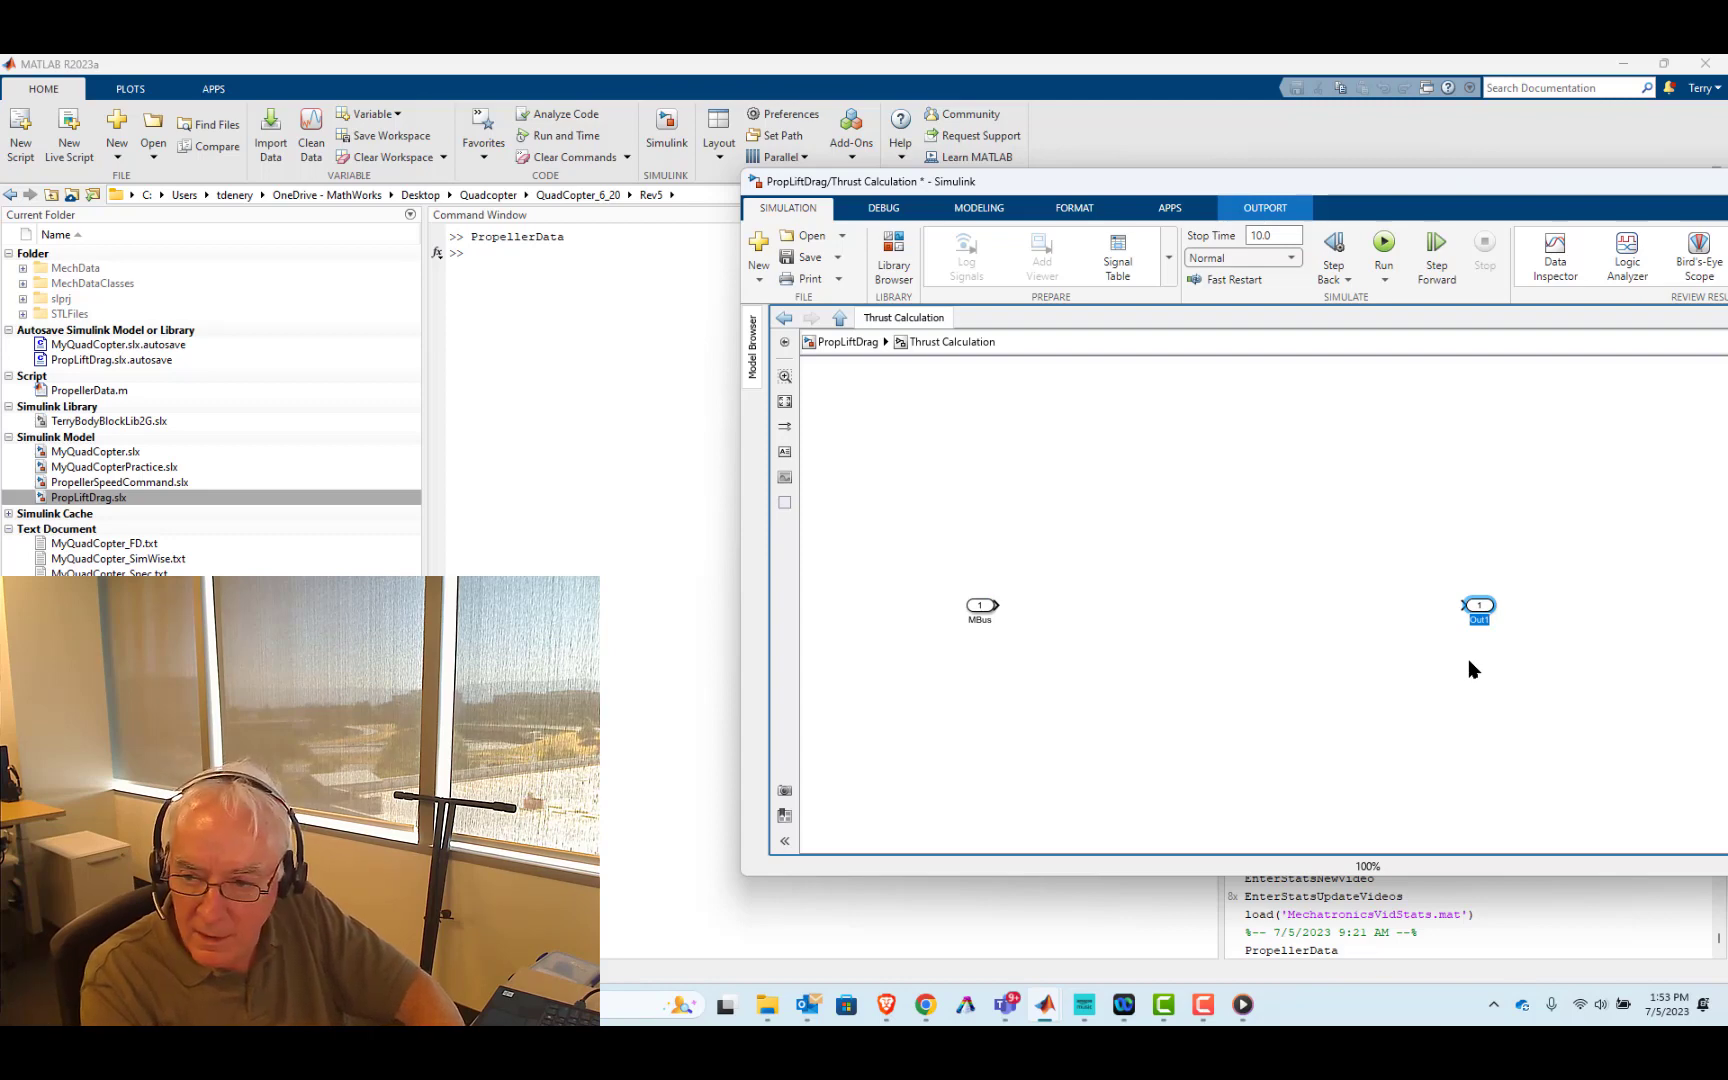
pyautogui.press('BackSpace')
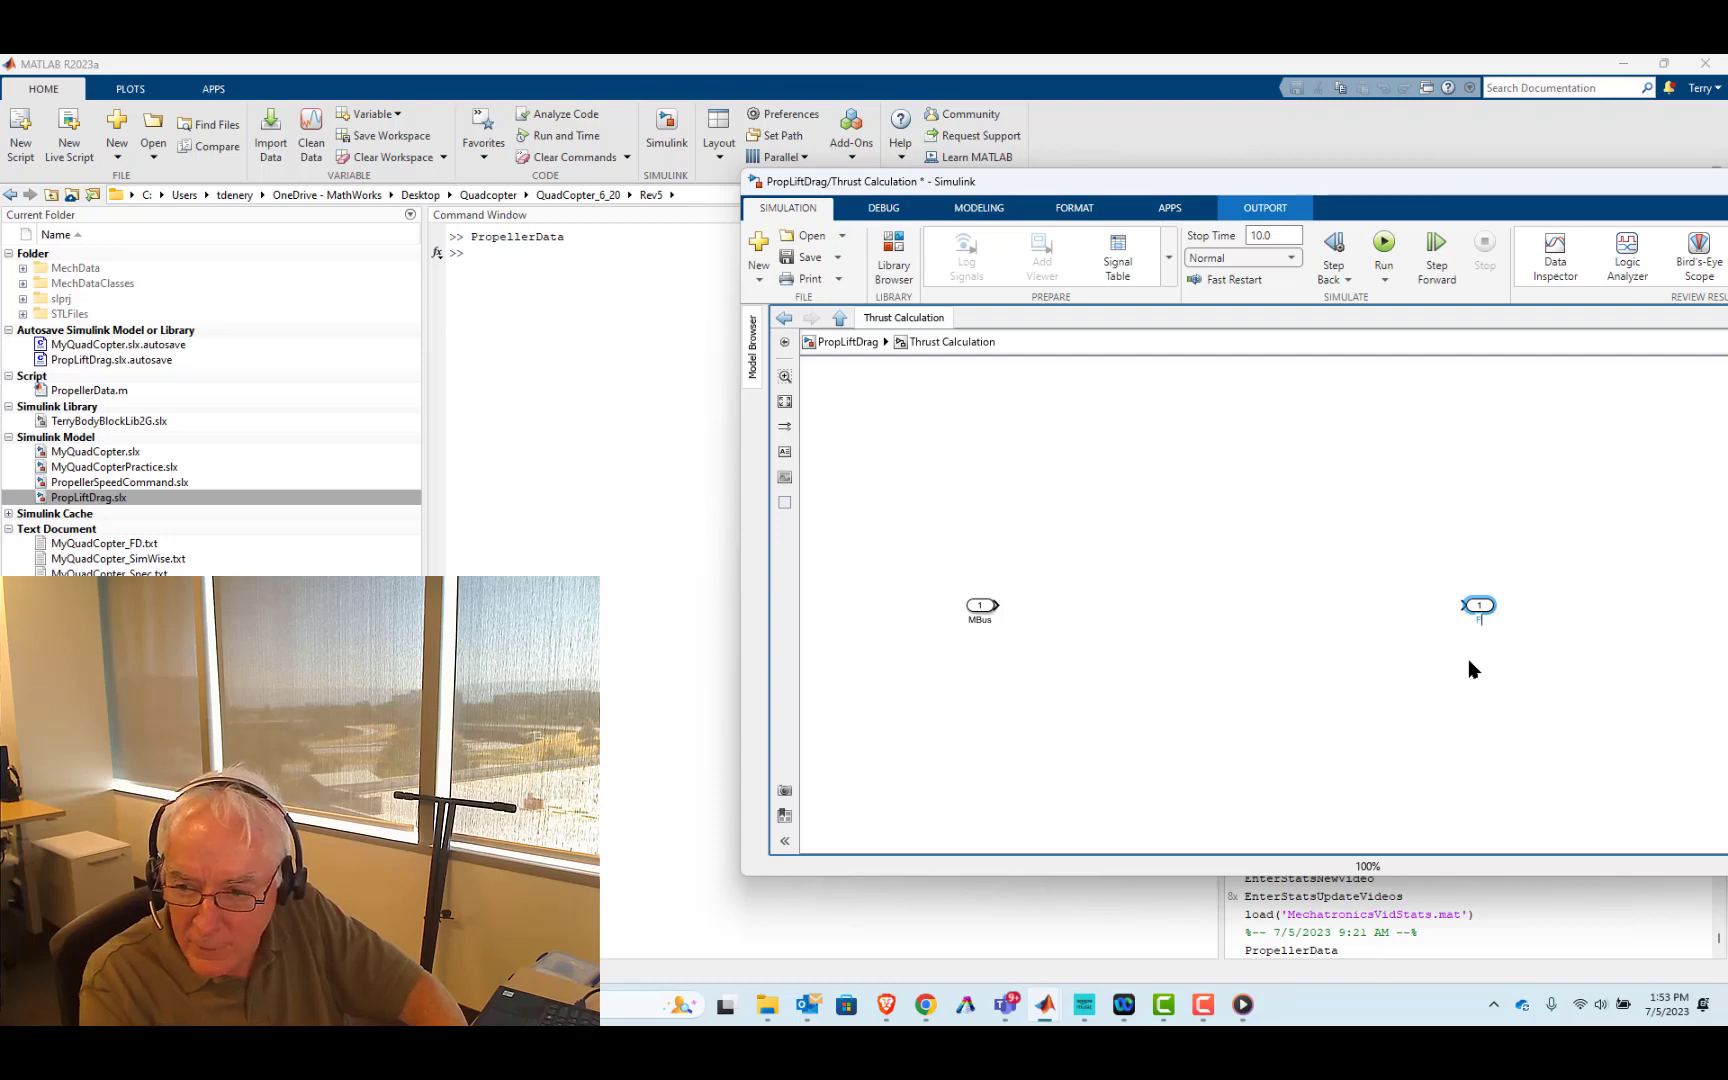
pyautogui.write('ForceDrag')
pyautogui.press('BackSpace')
pyautogui.press('BackSpace')
pyautogui.press('BackSpace')
pyautogui.press('BackSpace')
pyautogui.press('BackSpace')
pyautogui.press('BackSpace')
pyautogui.press('BackSpace')
pyautogui.press('BackSpace')
pyautogui.press('BackSpace')
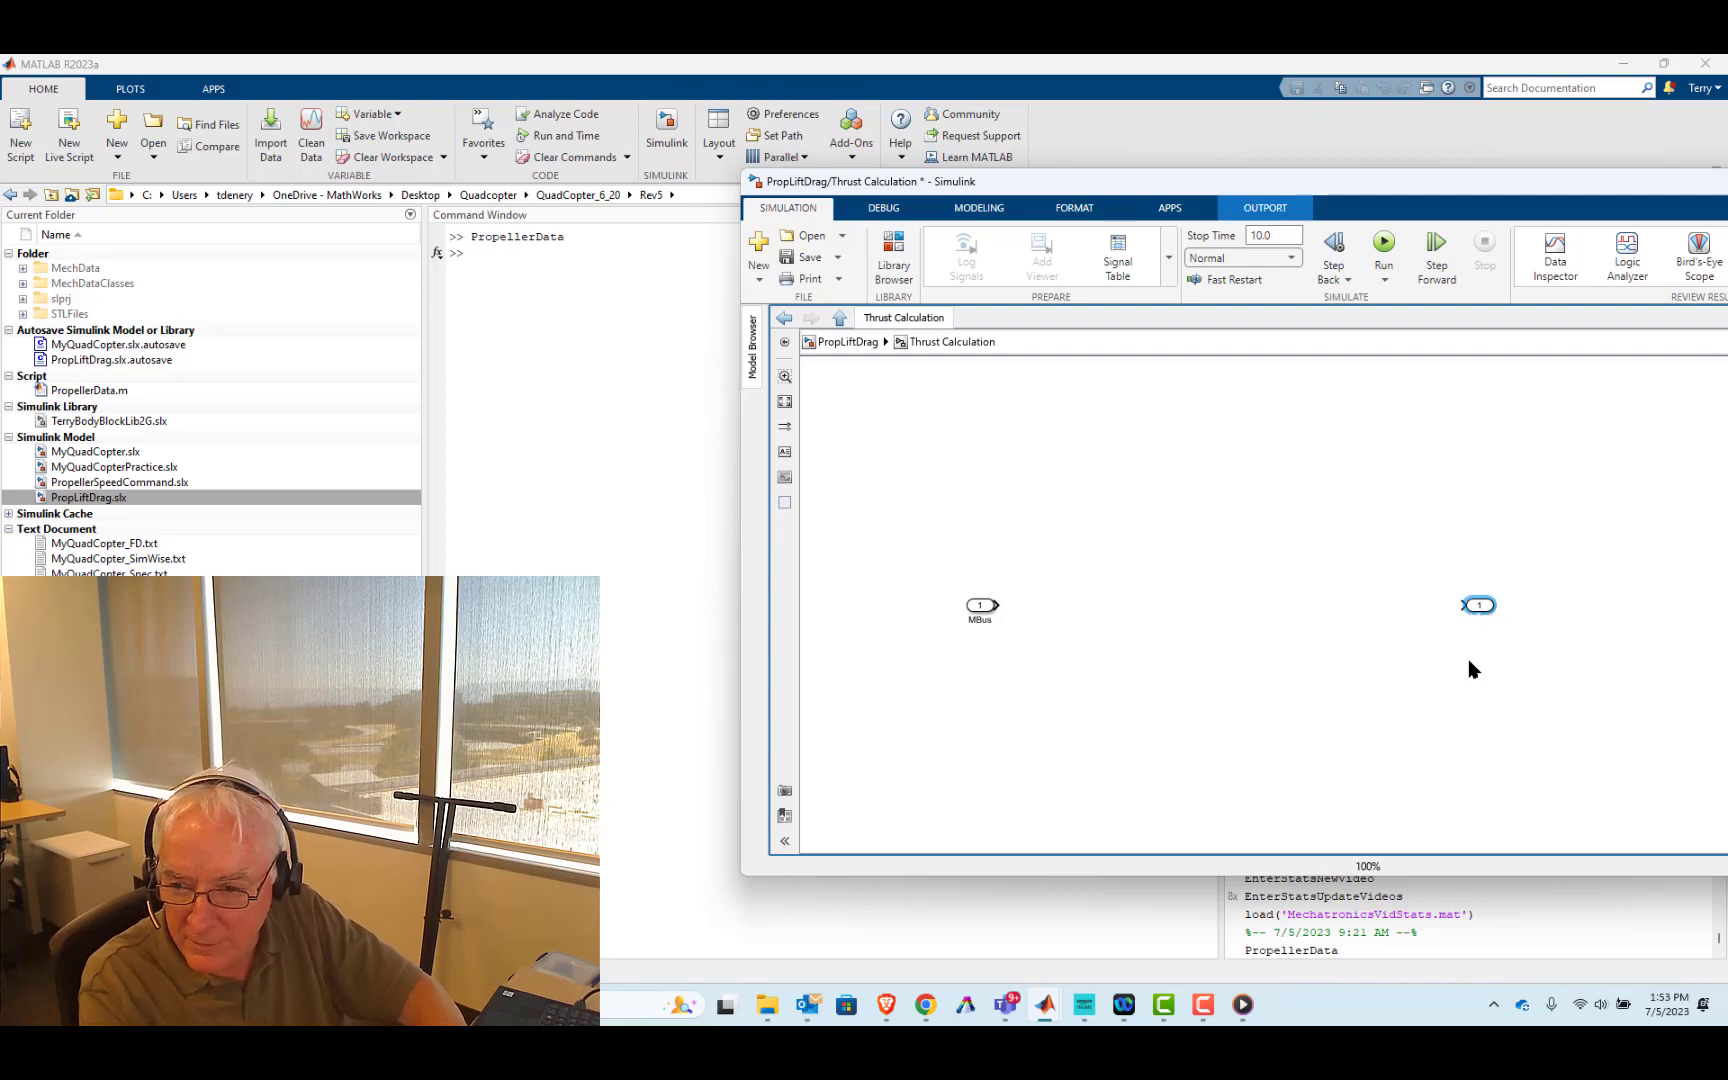
pyautogui.write('Lift')
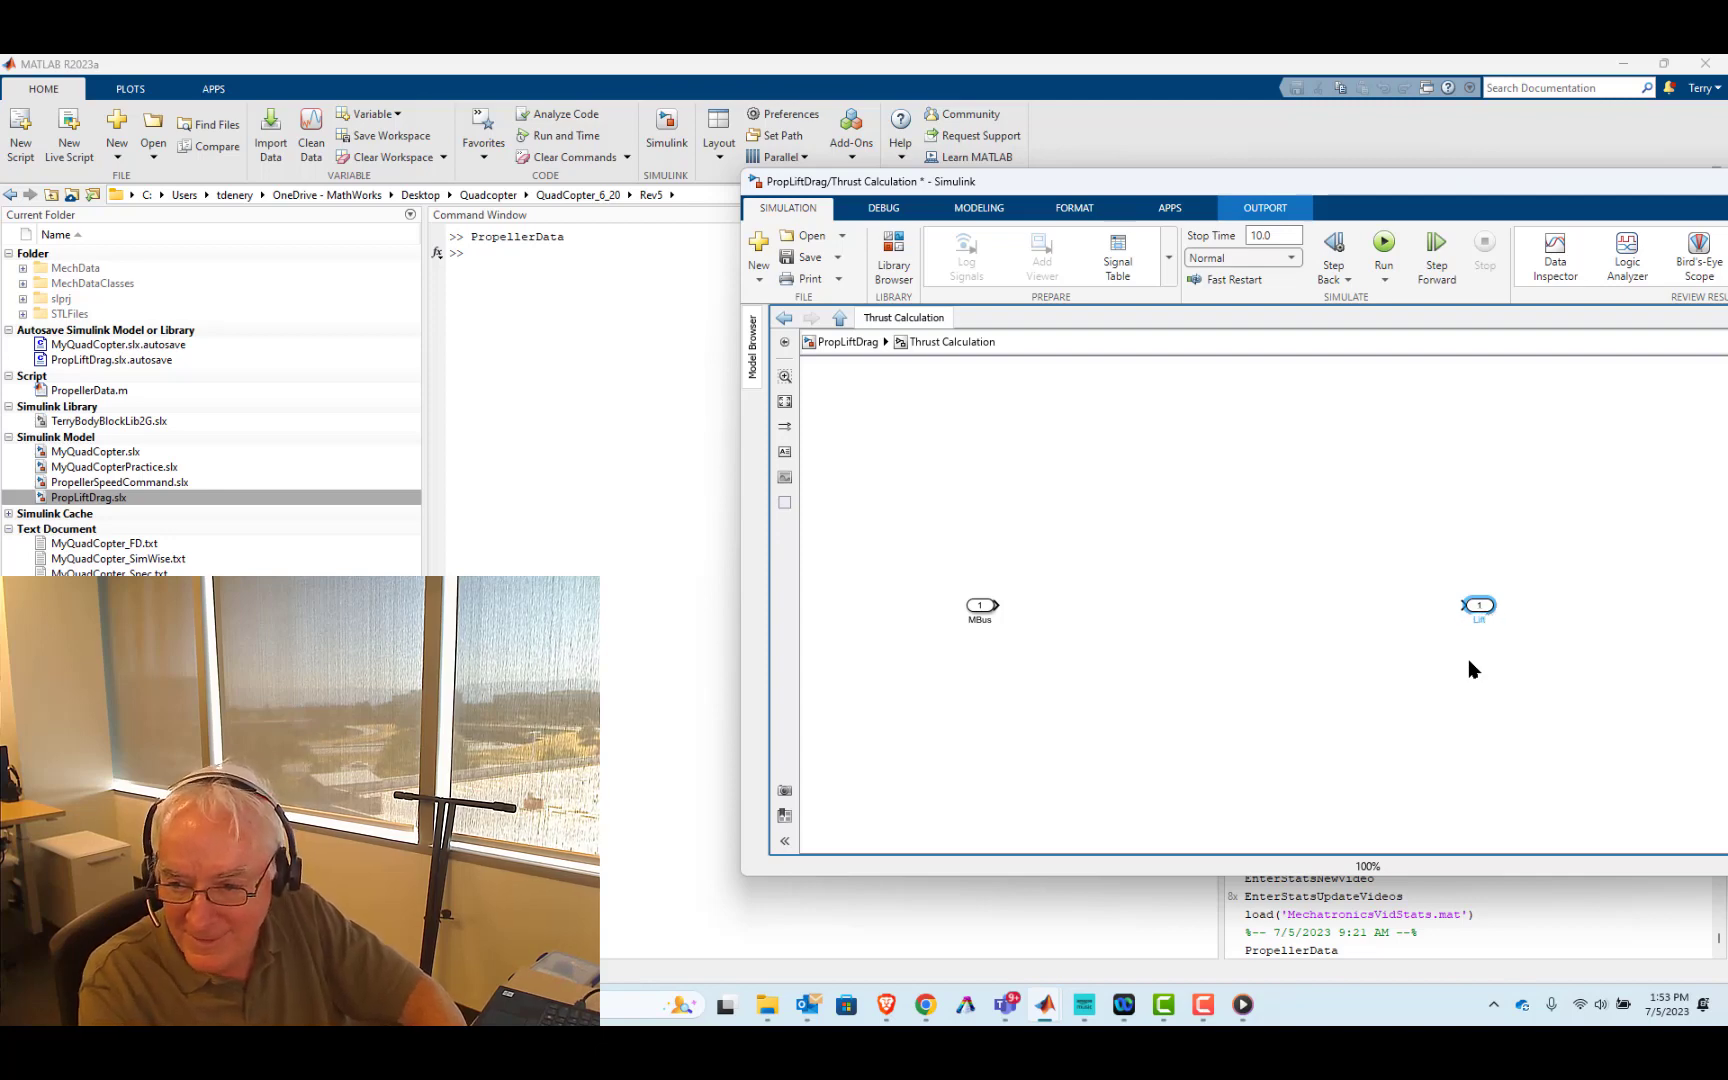
pyautogui.write('Drag')
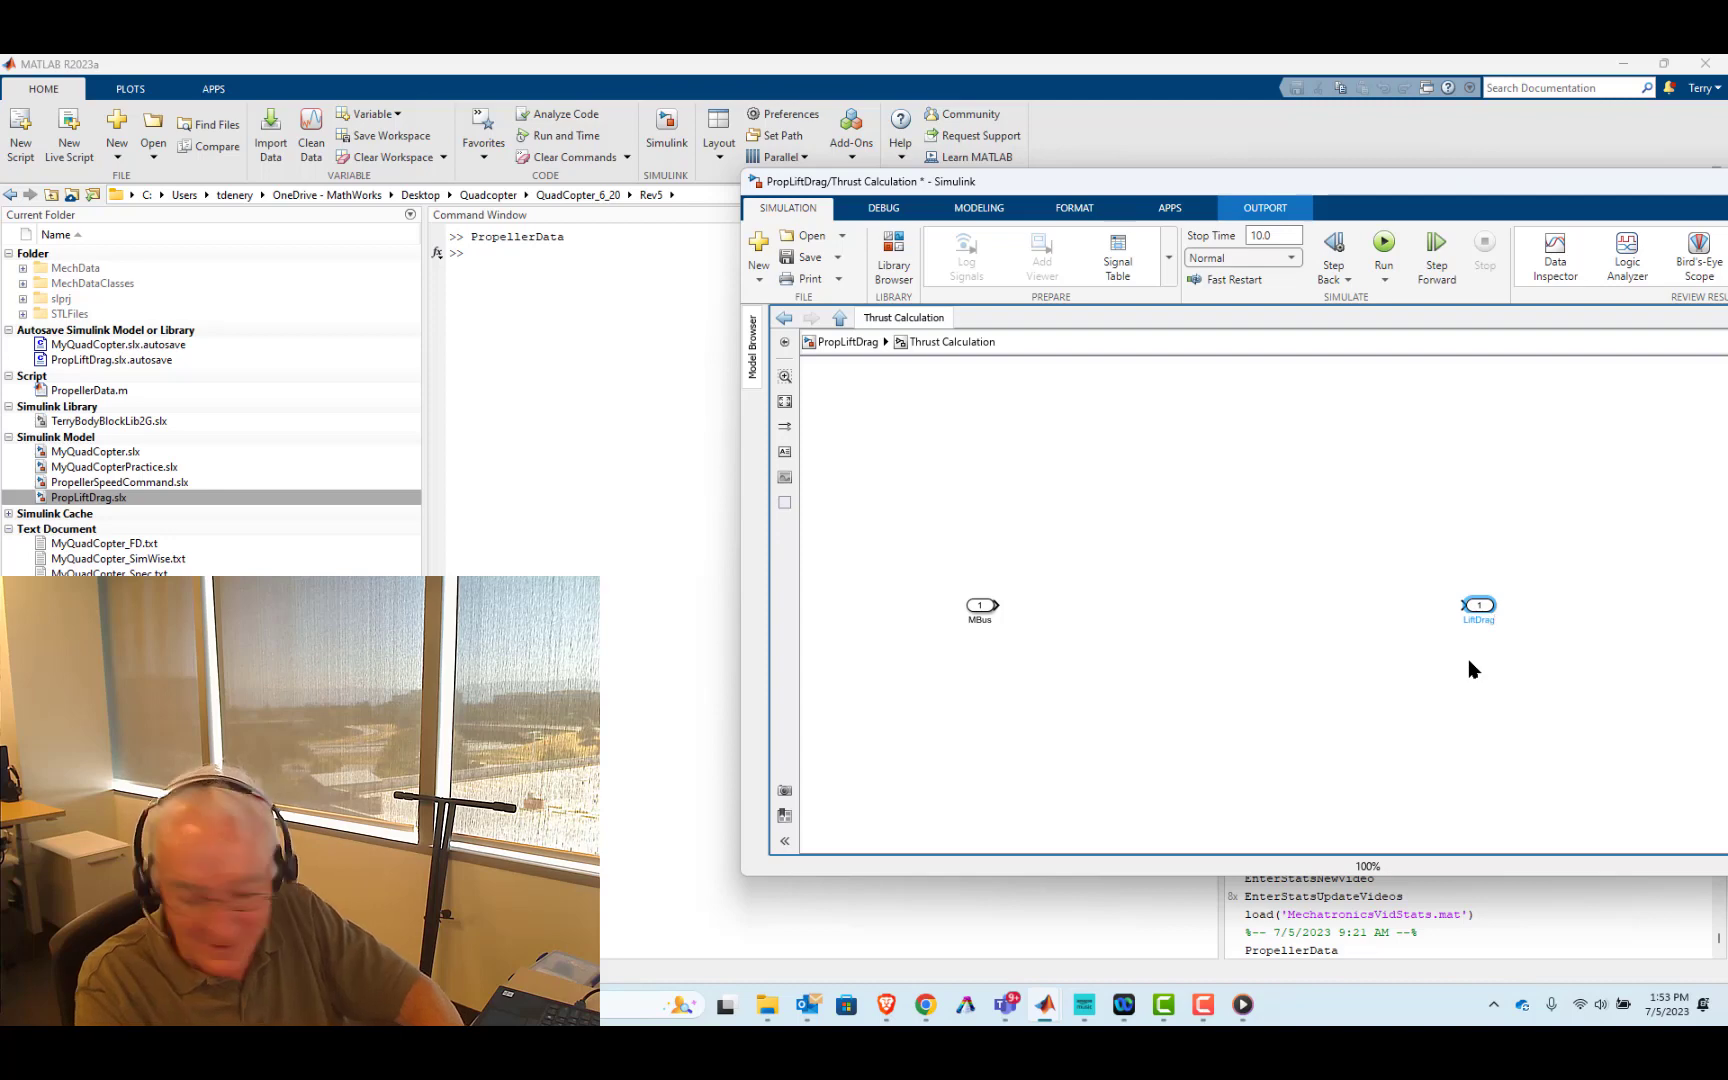
pyautogui.write('Bus')
pyautogui.click(1152, 556)
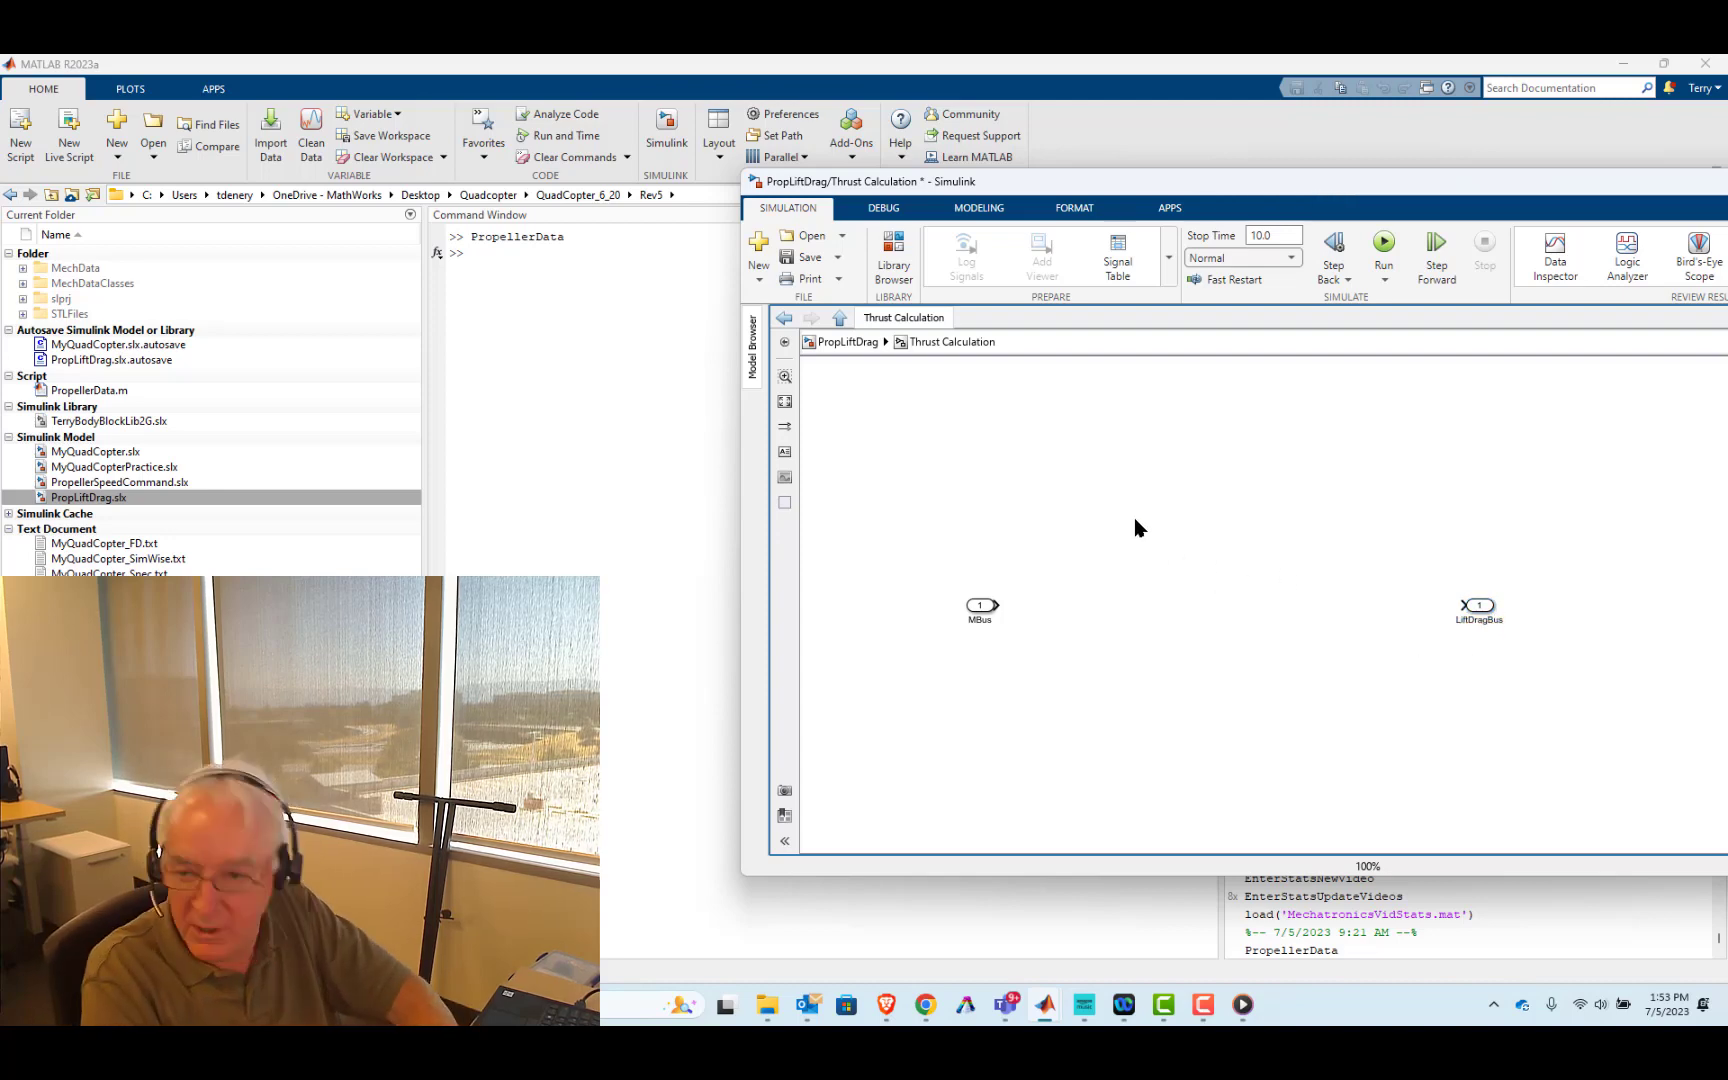
# - Add a Bus Selector block and connect it to the MBus input port
pyautogui.write('bus')
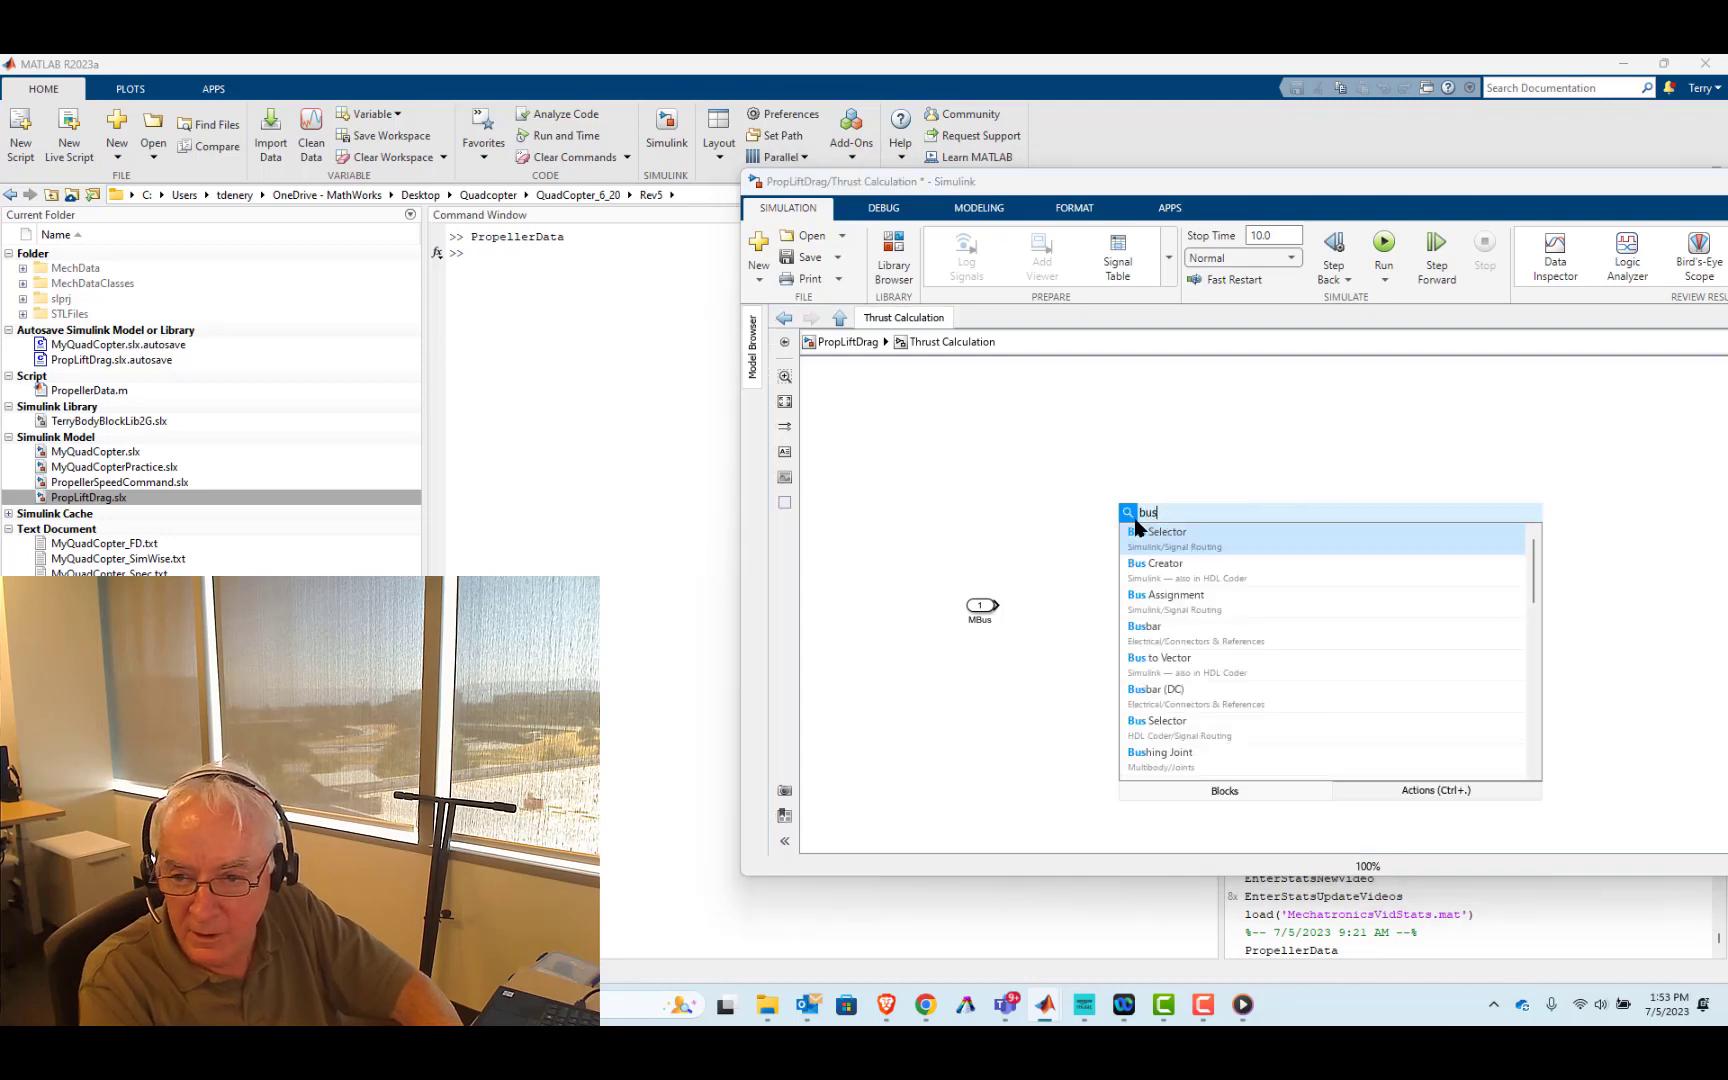
pyautogui.press('Return')
pyautogui.moveTo(1138, 525); pyautogui.dragTo(1043, 610)
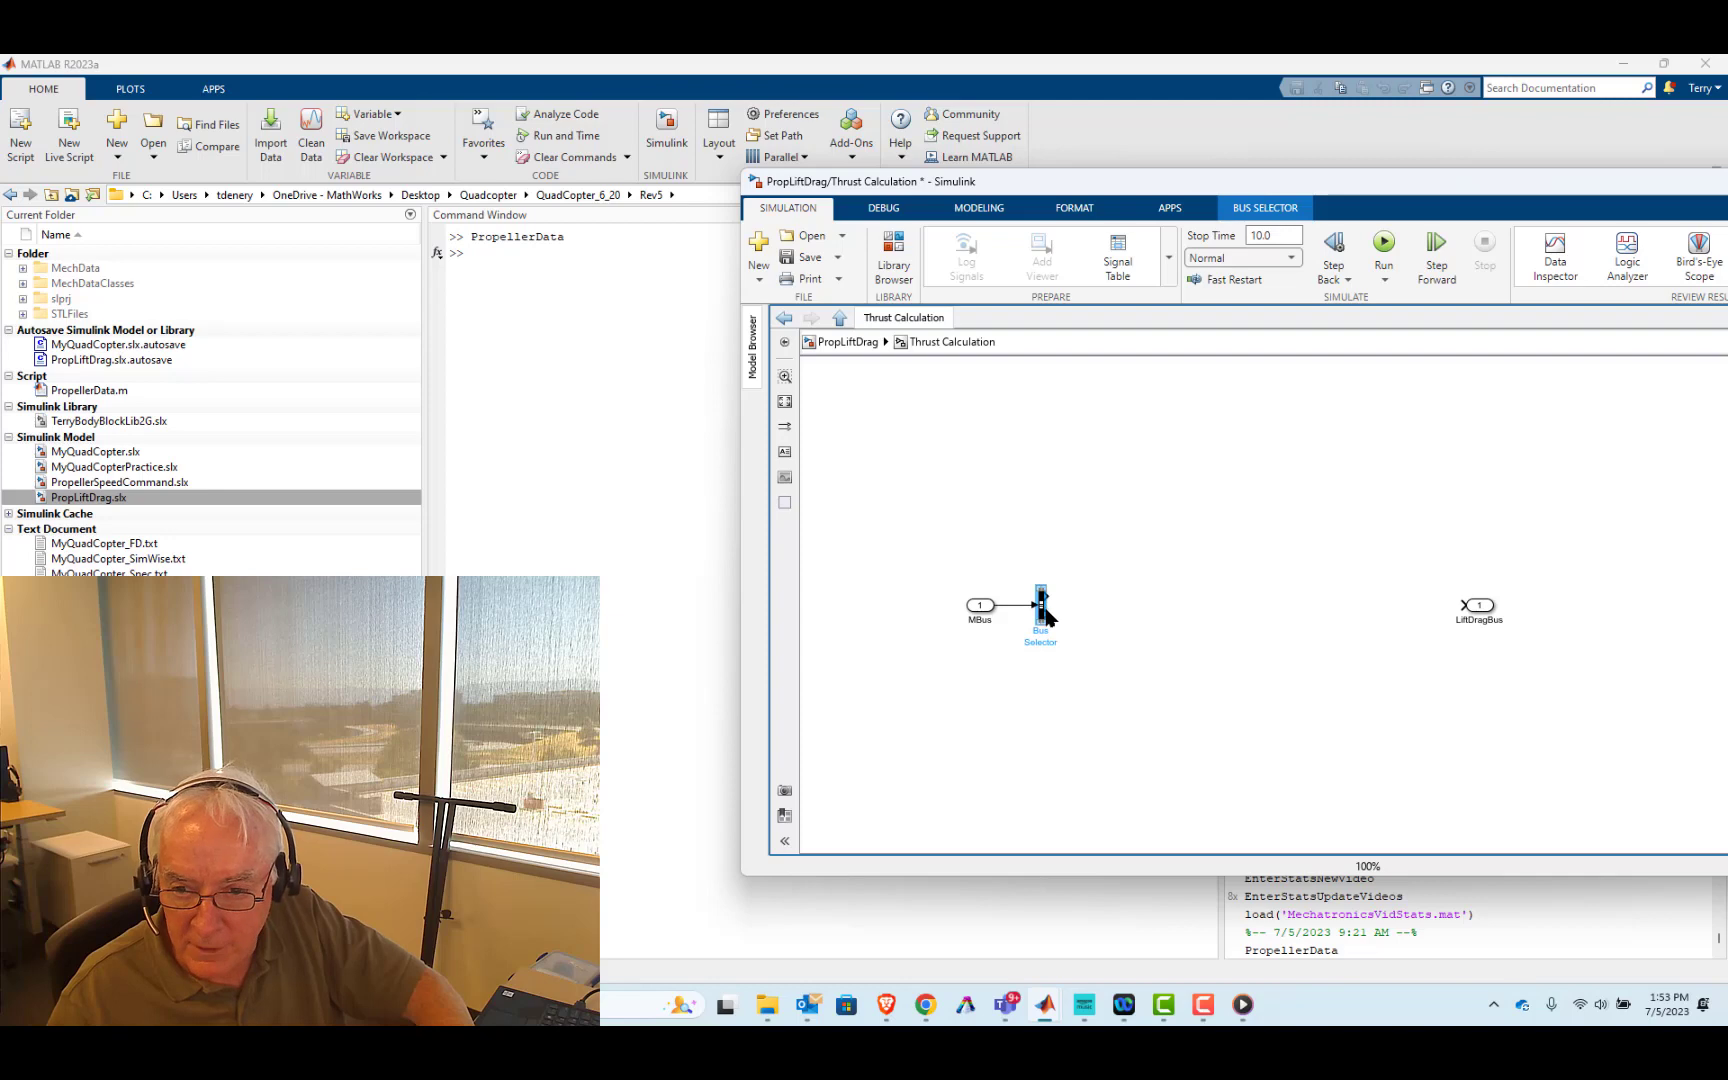
# - Configure the Bus Selector to output only the Speed element, removing signal1 and signal2
pyautogui.doubleClick(1042, 615)
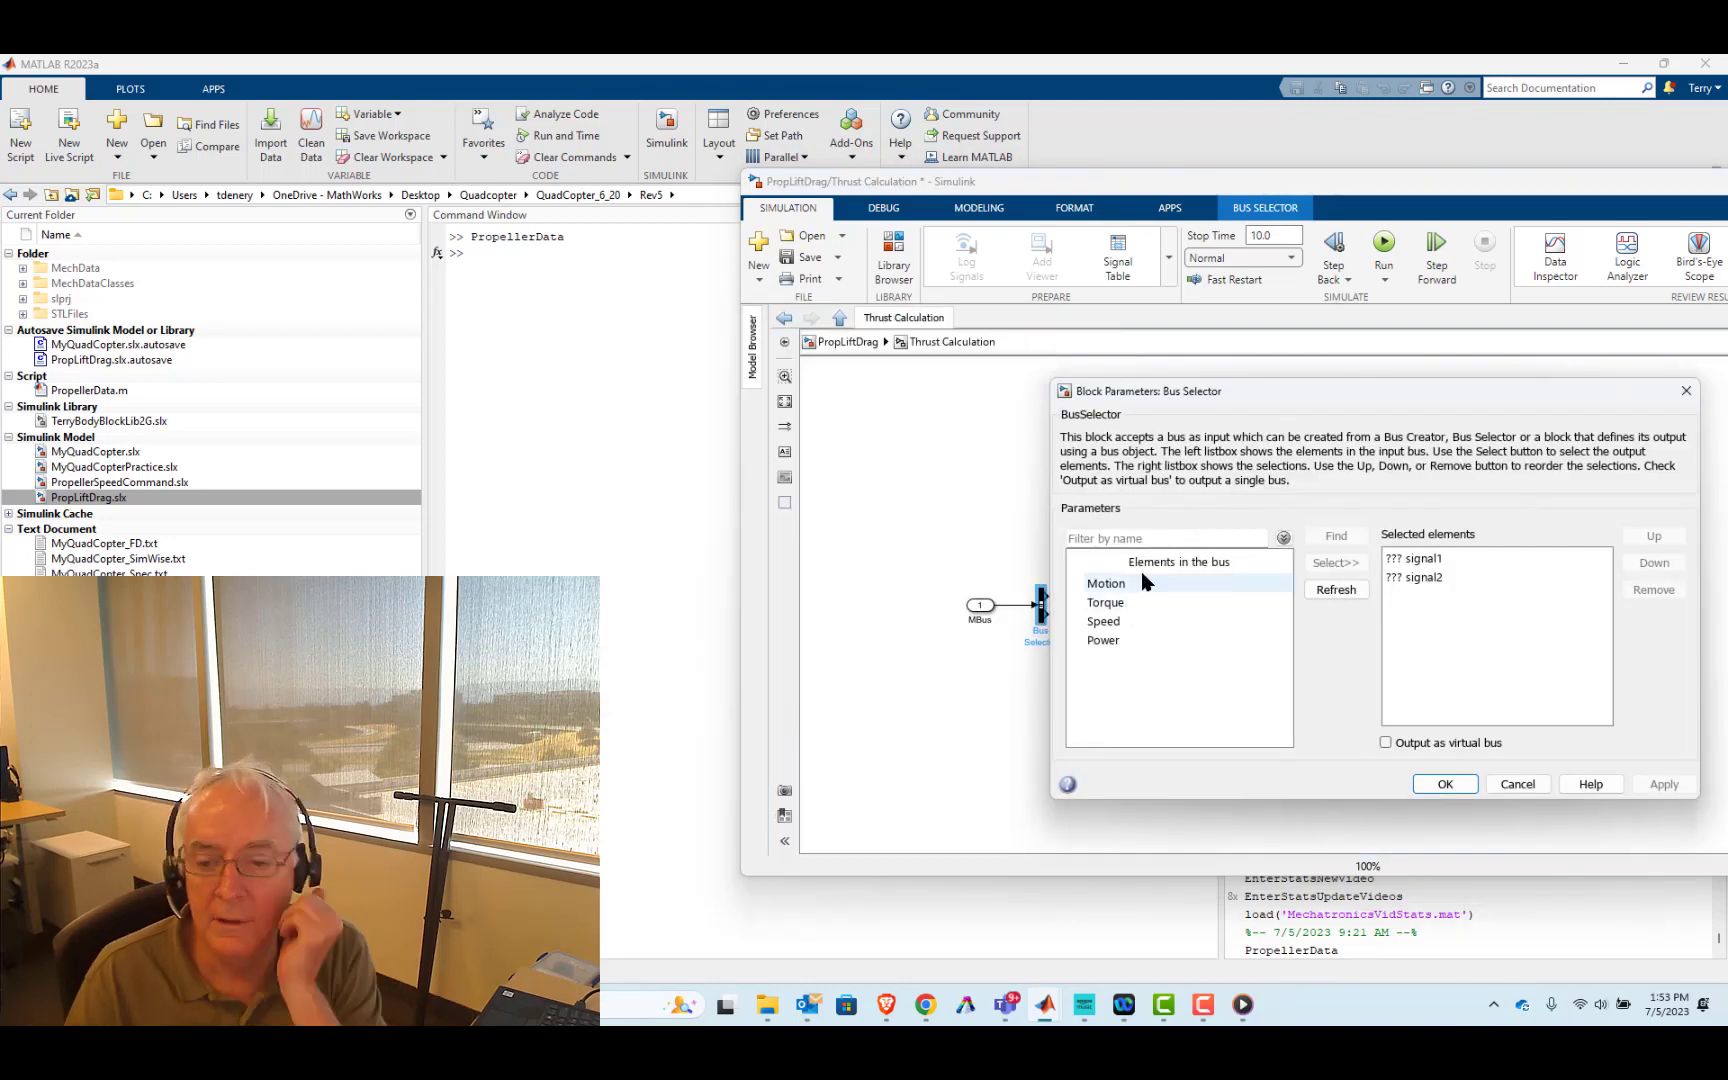
pyautogui.click(1418, 578)
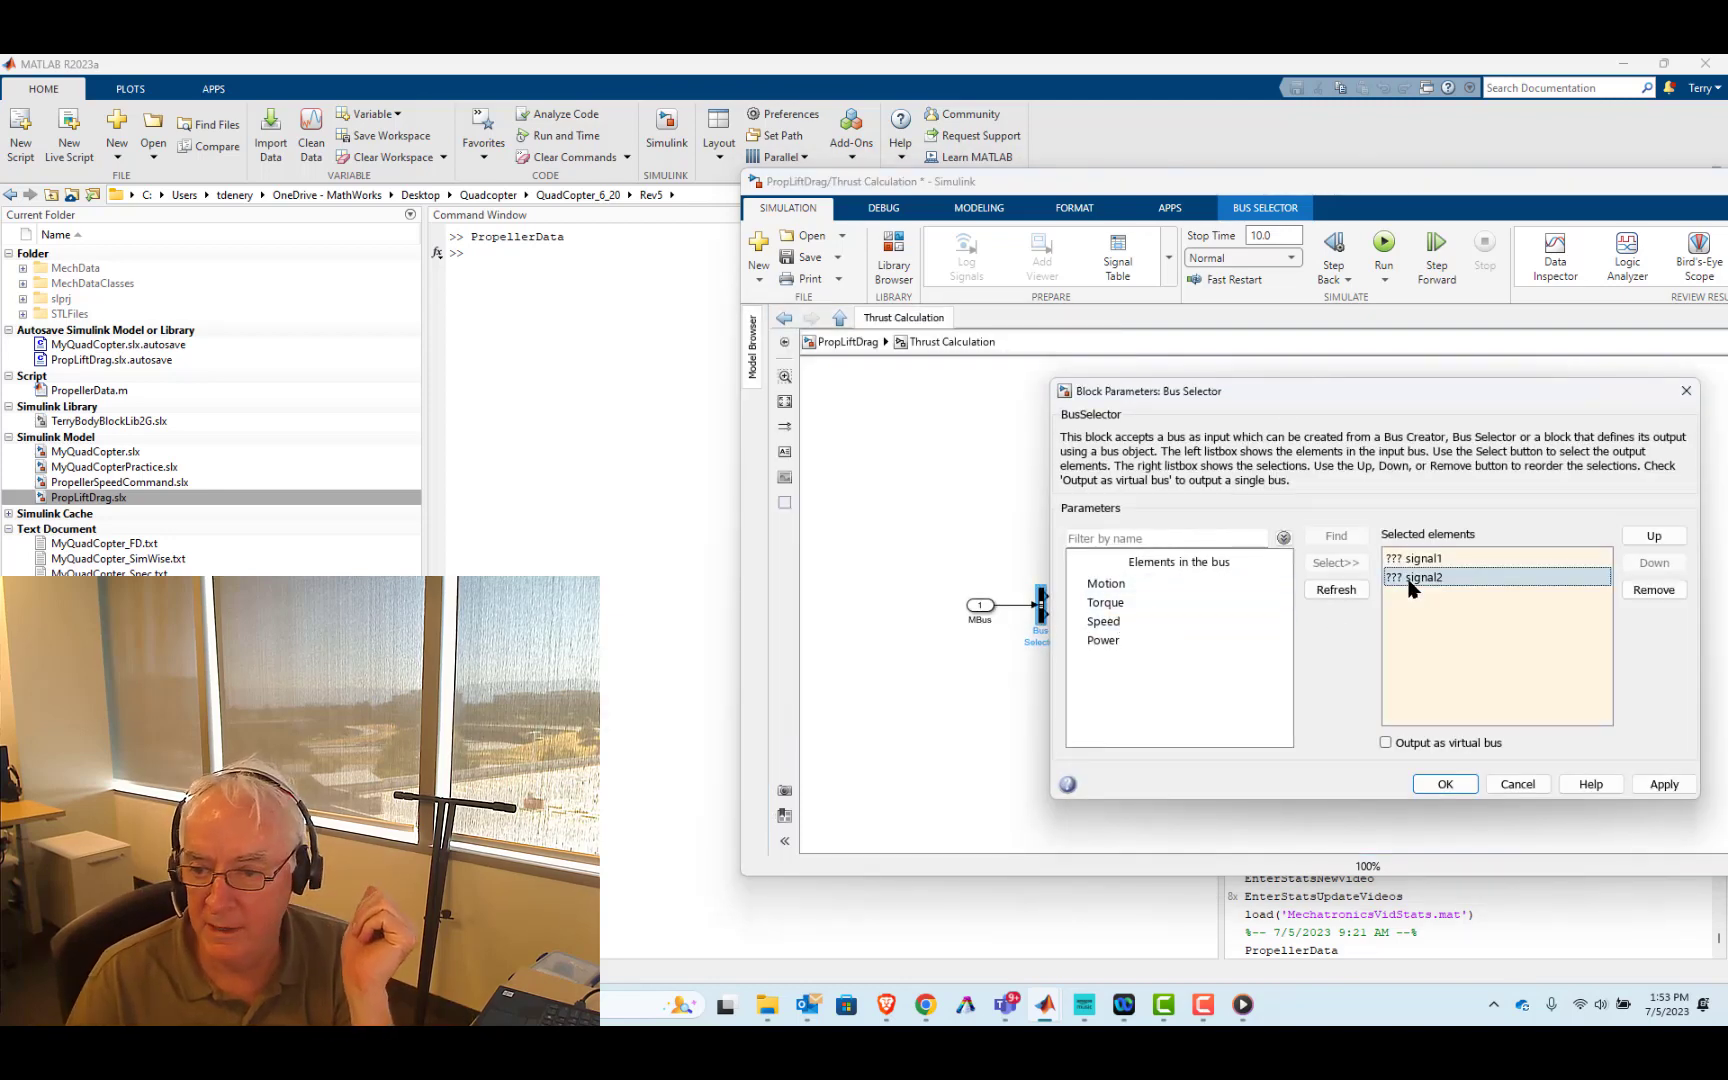
pyautogui.click(1653, 590)
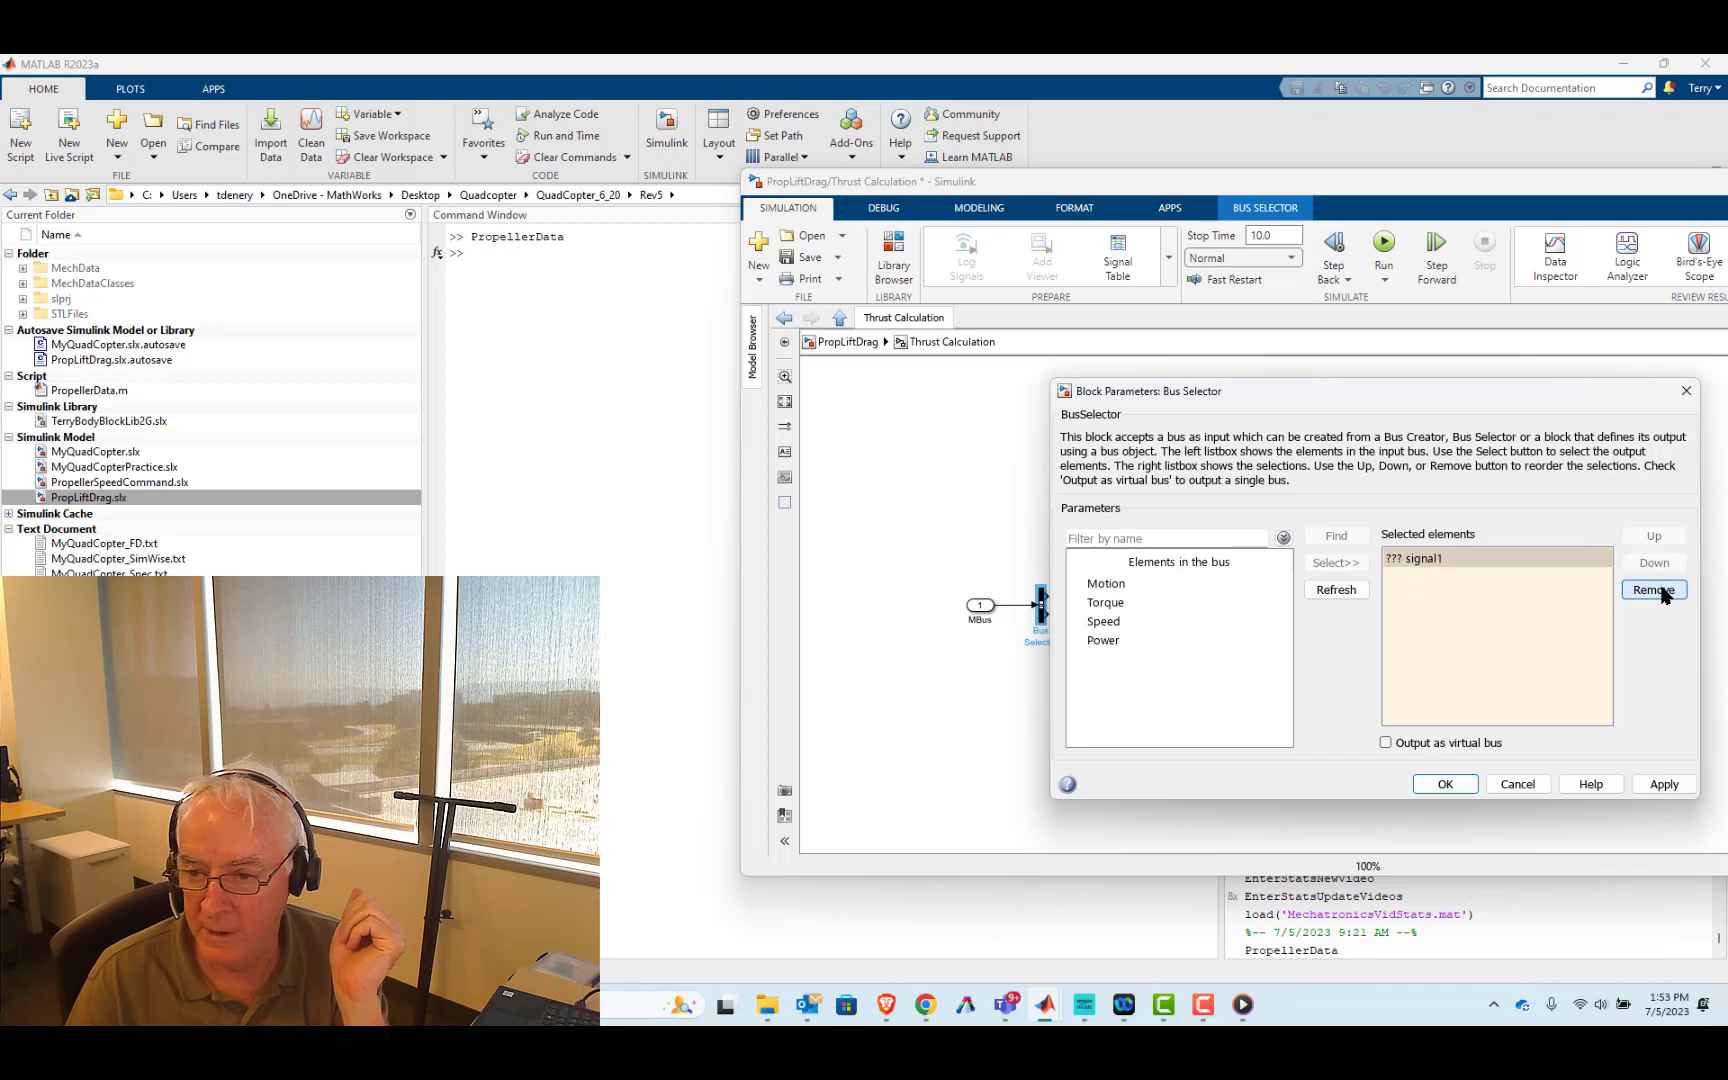
pyautogui.click(1653, 590)
pyautogui.click(1112, 622)
pyautogui.click(1336, 563)
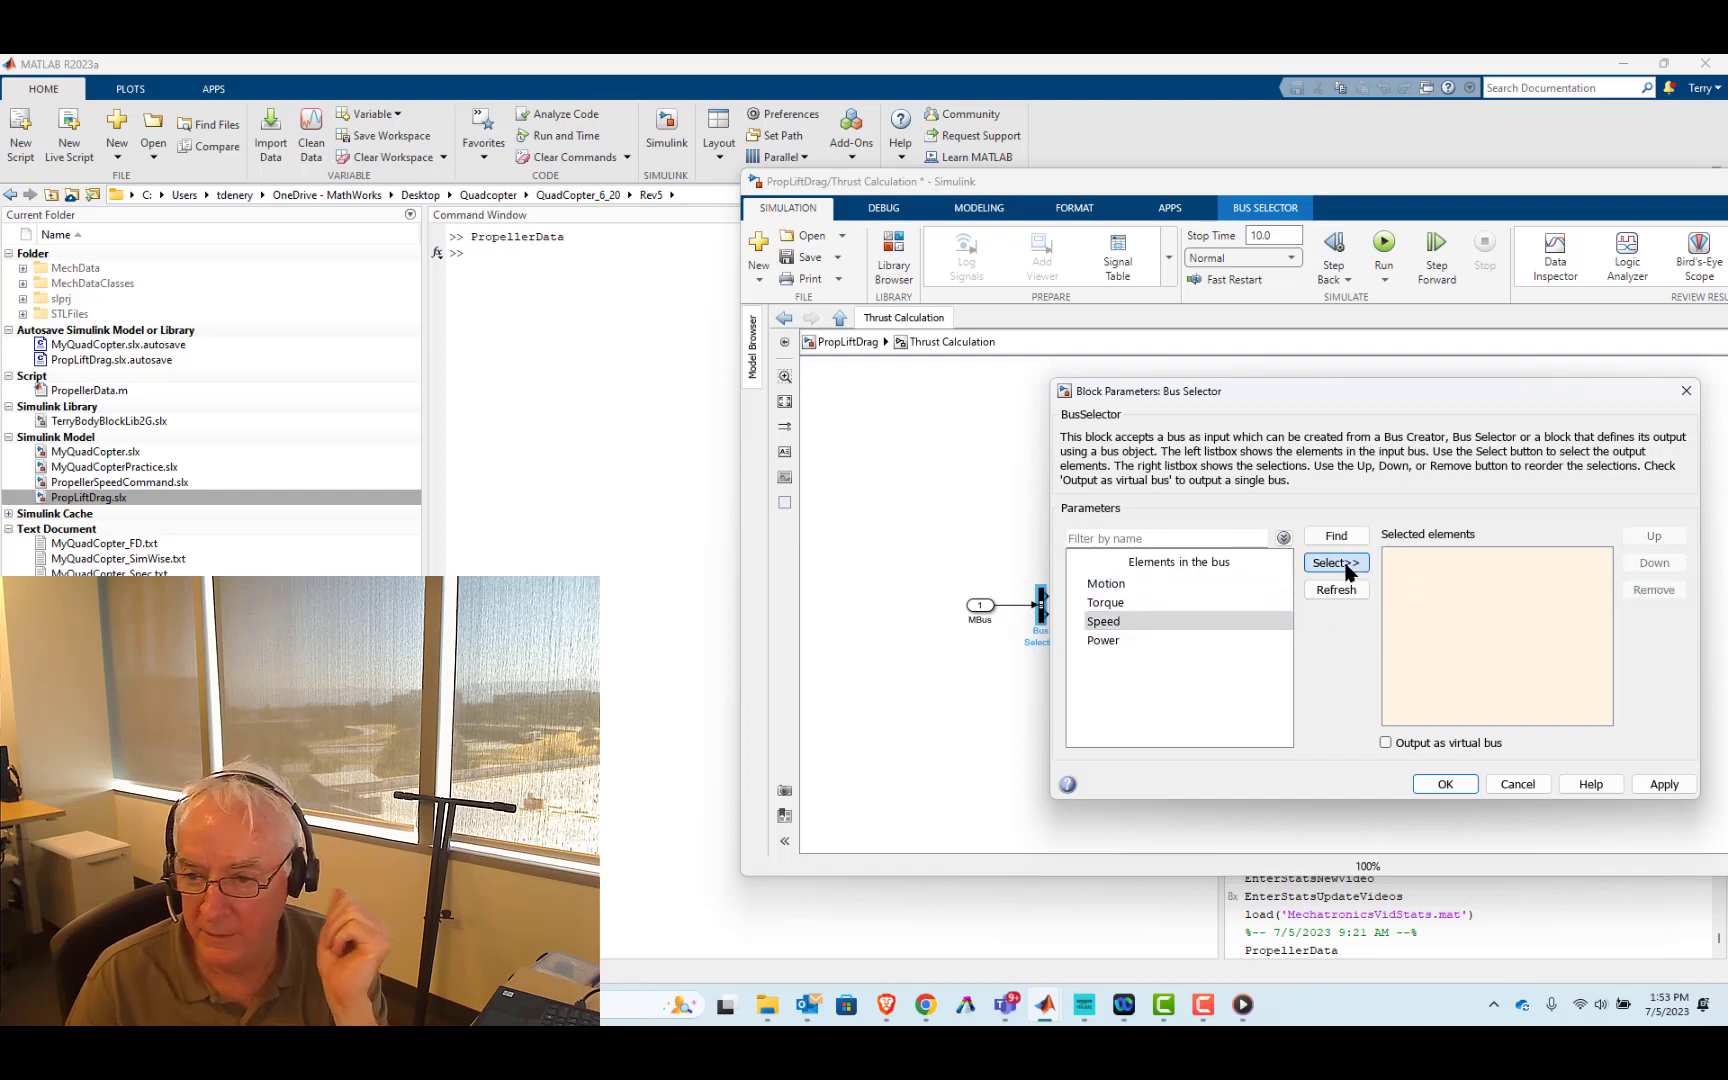
pyautogui.click(1436, 786)
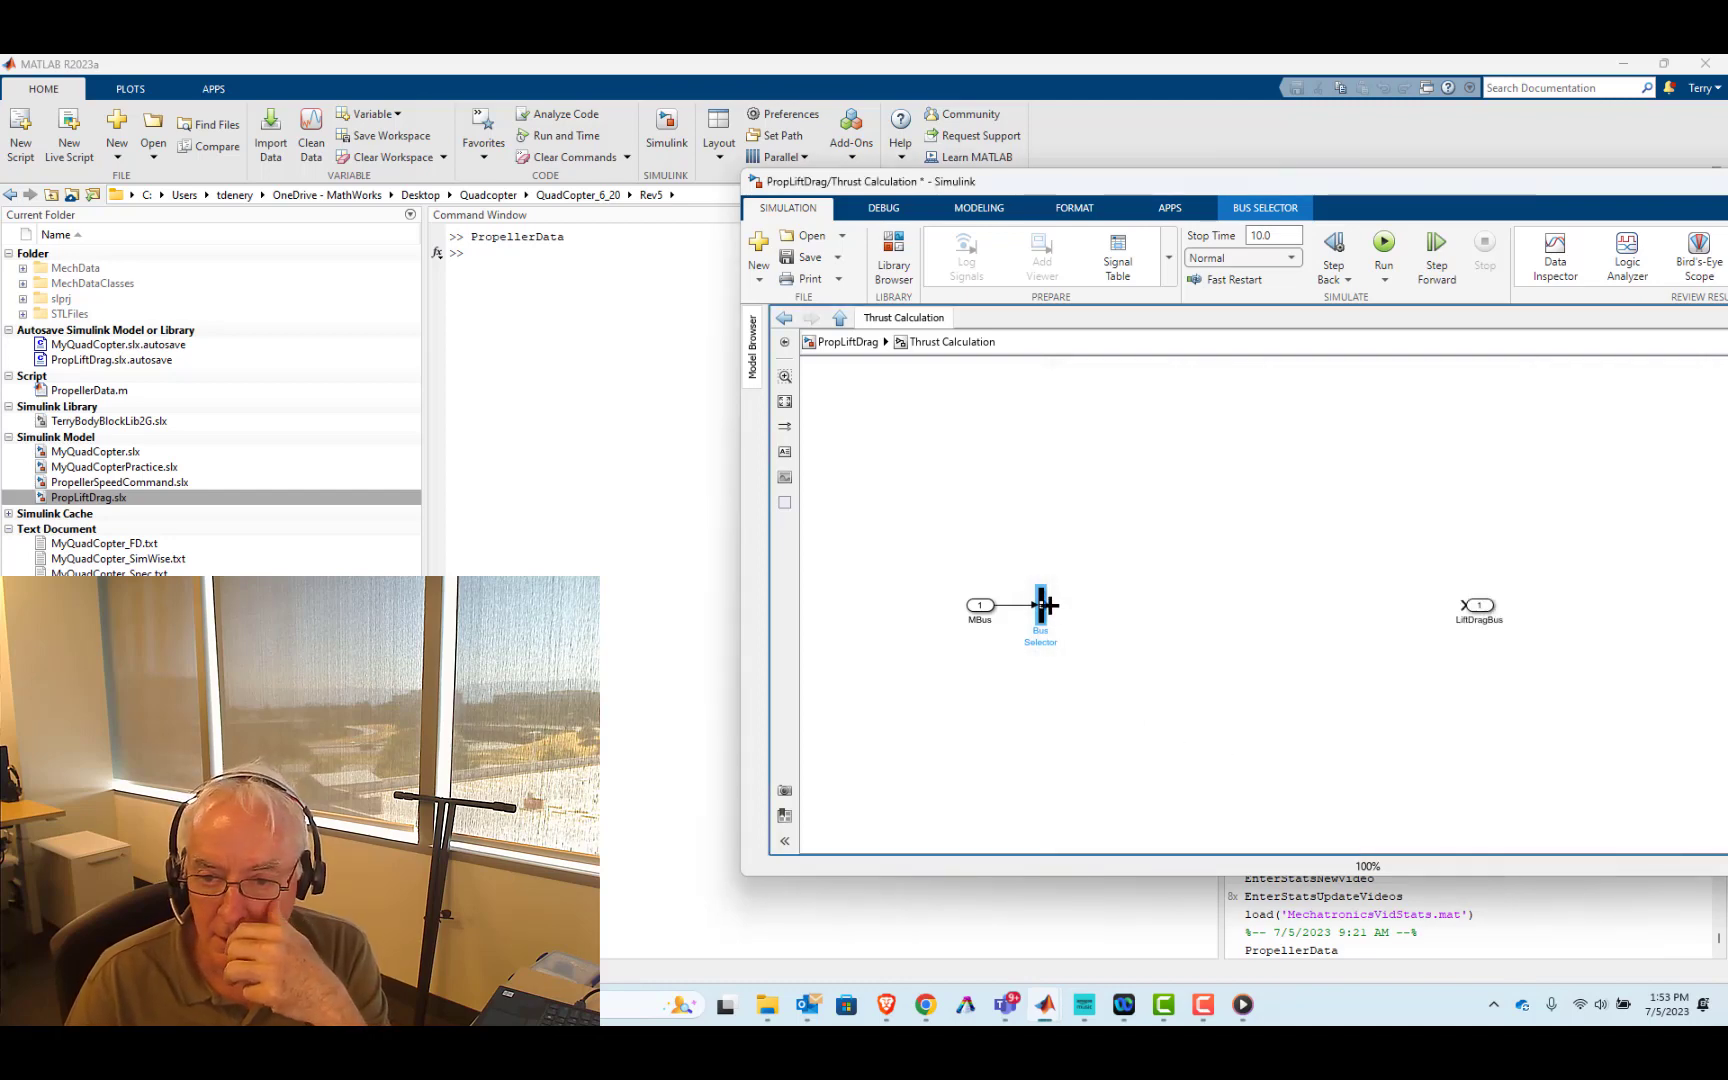
# - Add a Product block after the Bus Selector and wire the Speed signal to both of its inputs
pyautogui.moveTo(1045, 605); pyautogui.dragTo(1108, 604)
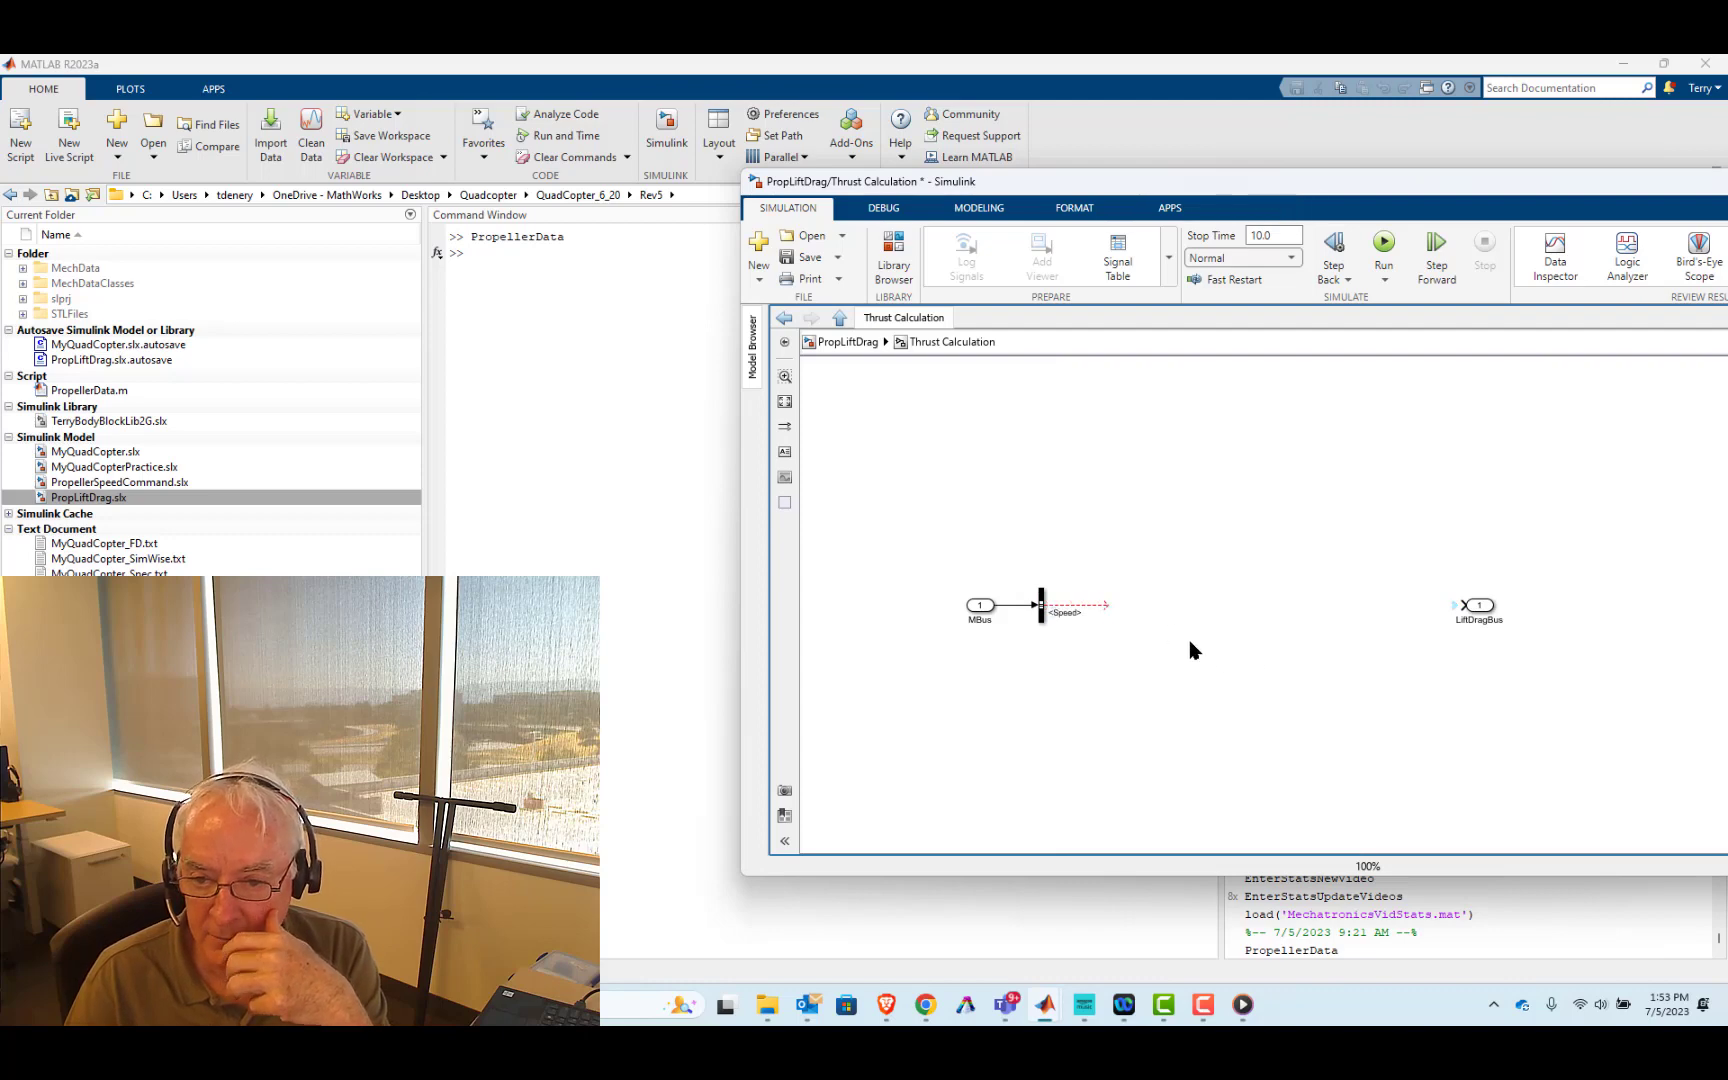
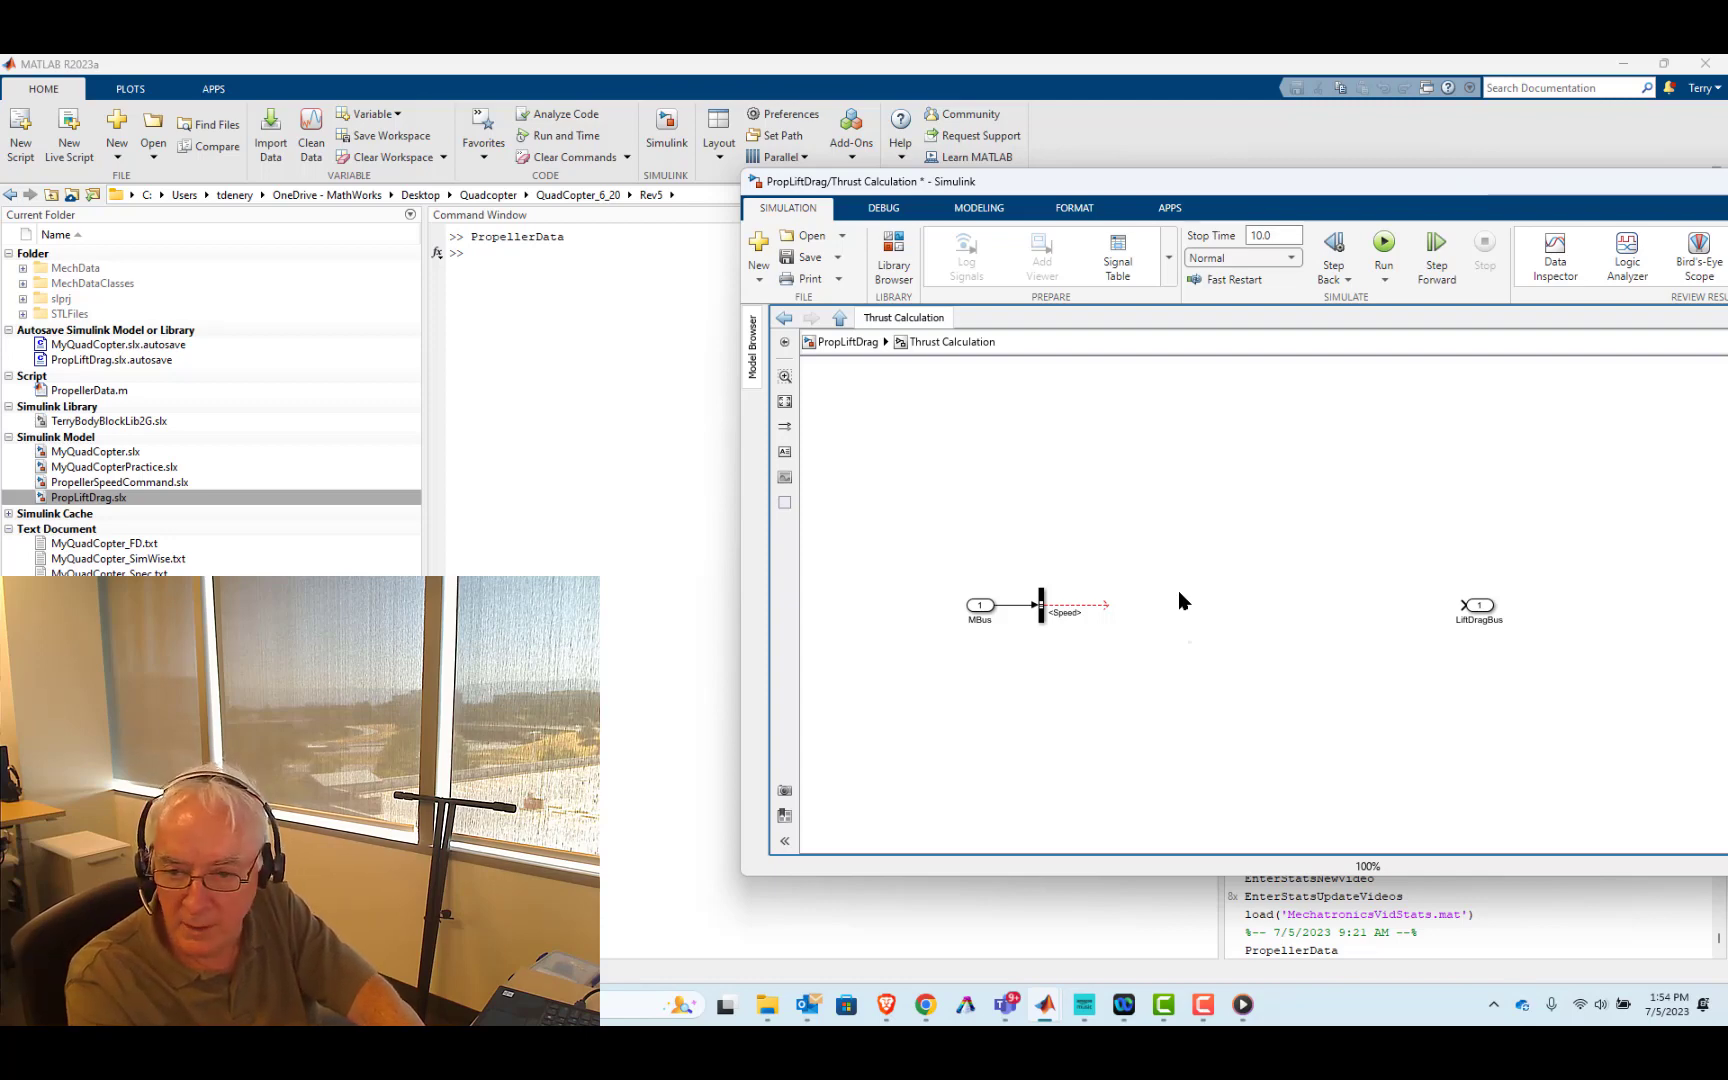
pyautogui.doubleClick(1180, 600)
pyautogui.write('product')
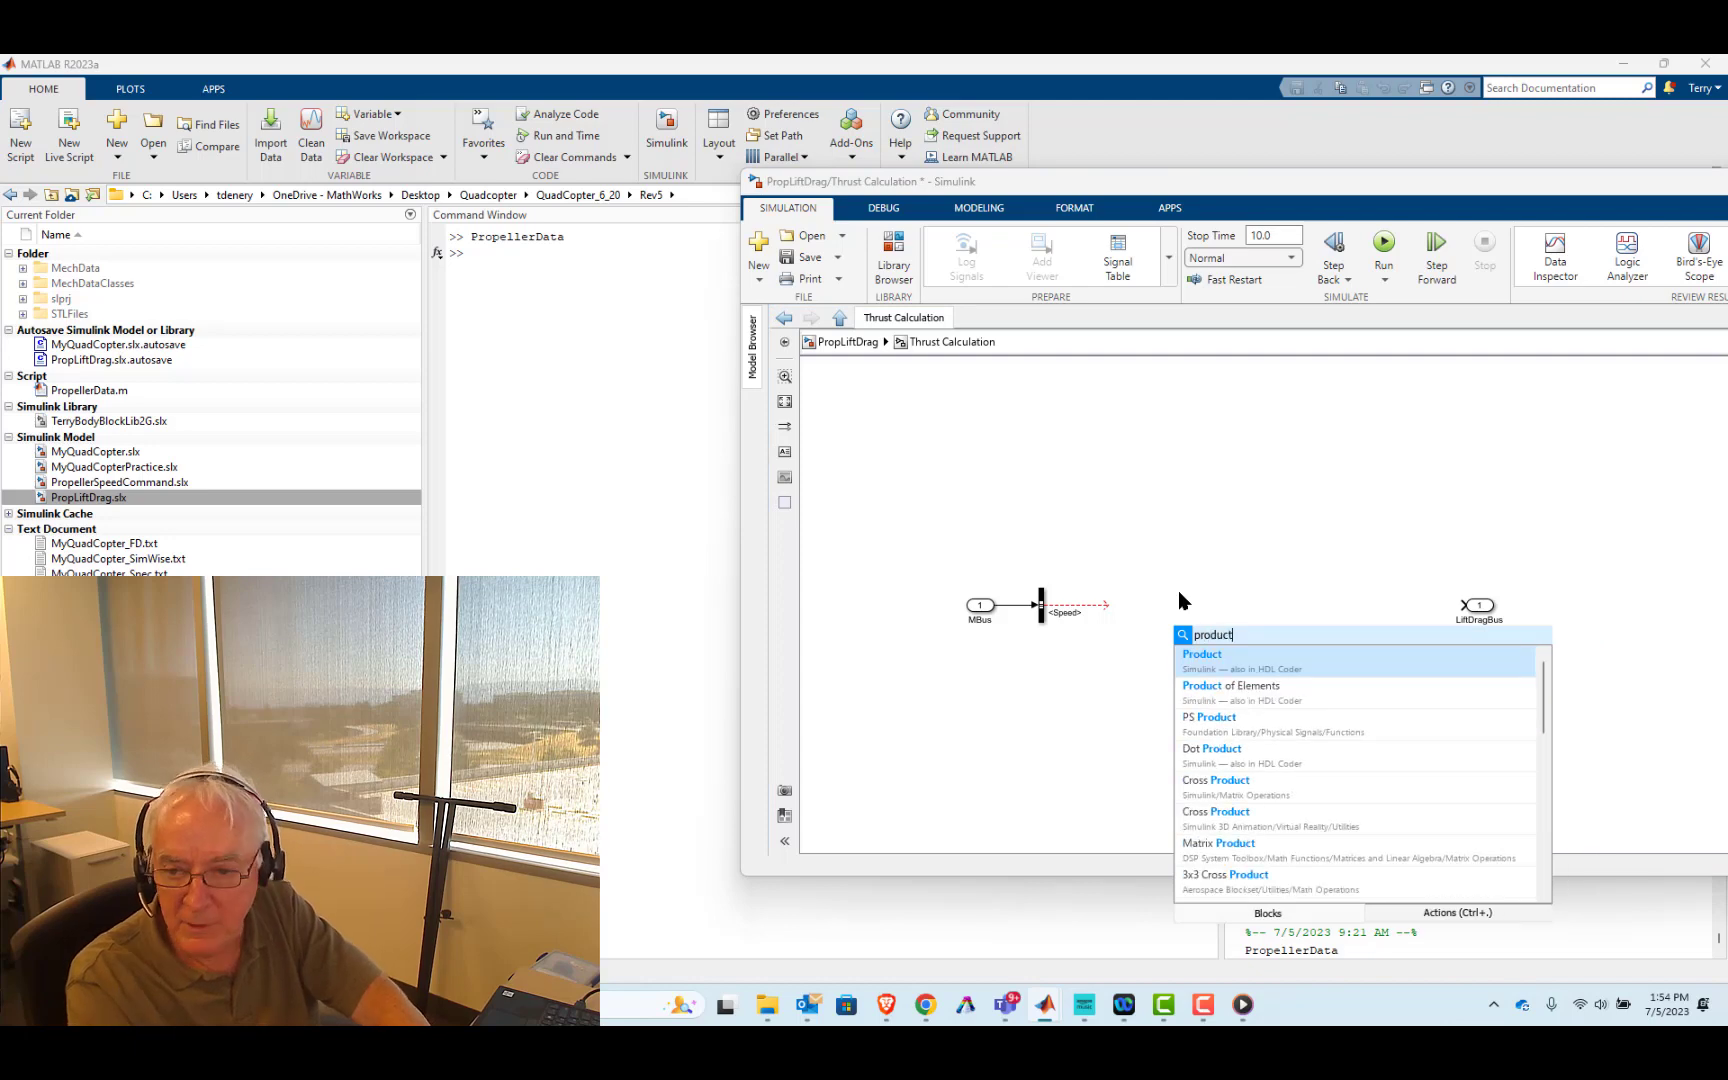
pyautogui.press('Return')
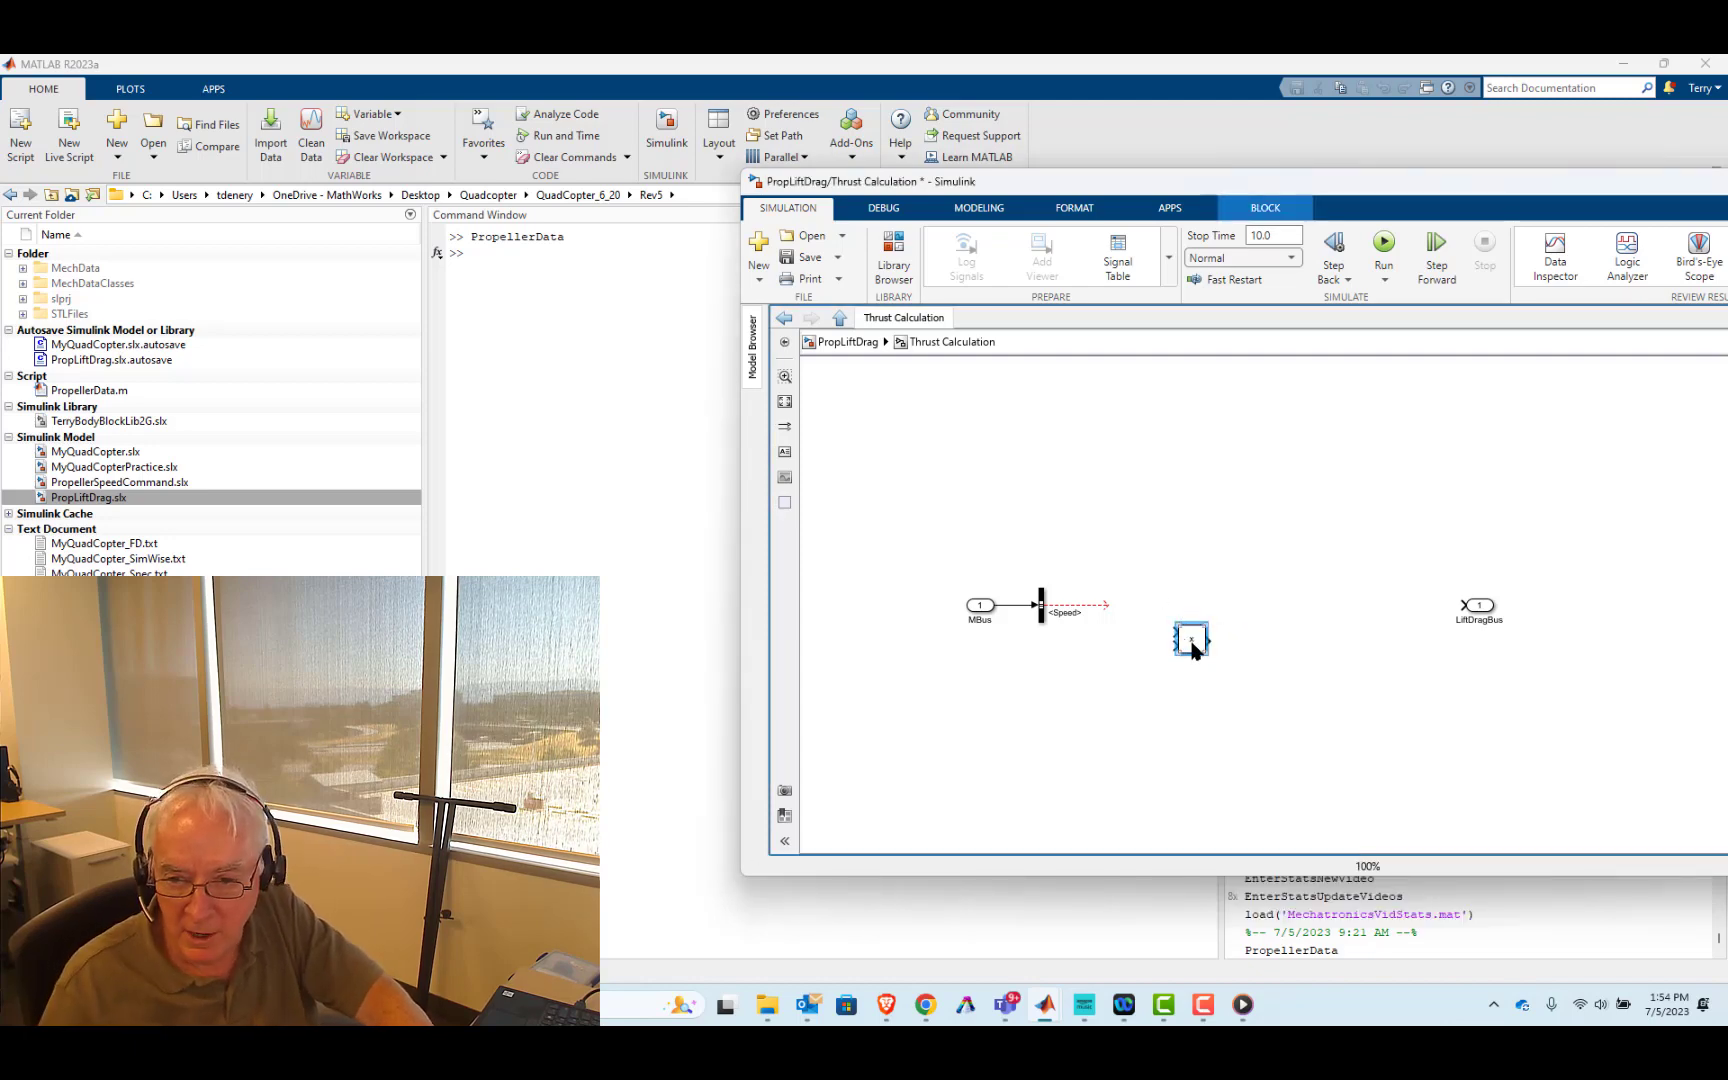
pyautogui.moveTo(1193, 651); pyautogui.dragTo(1150, 618)
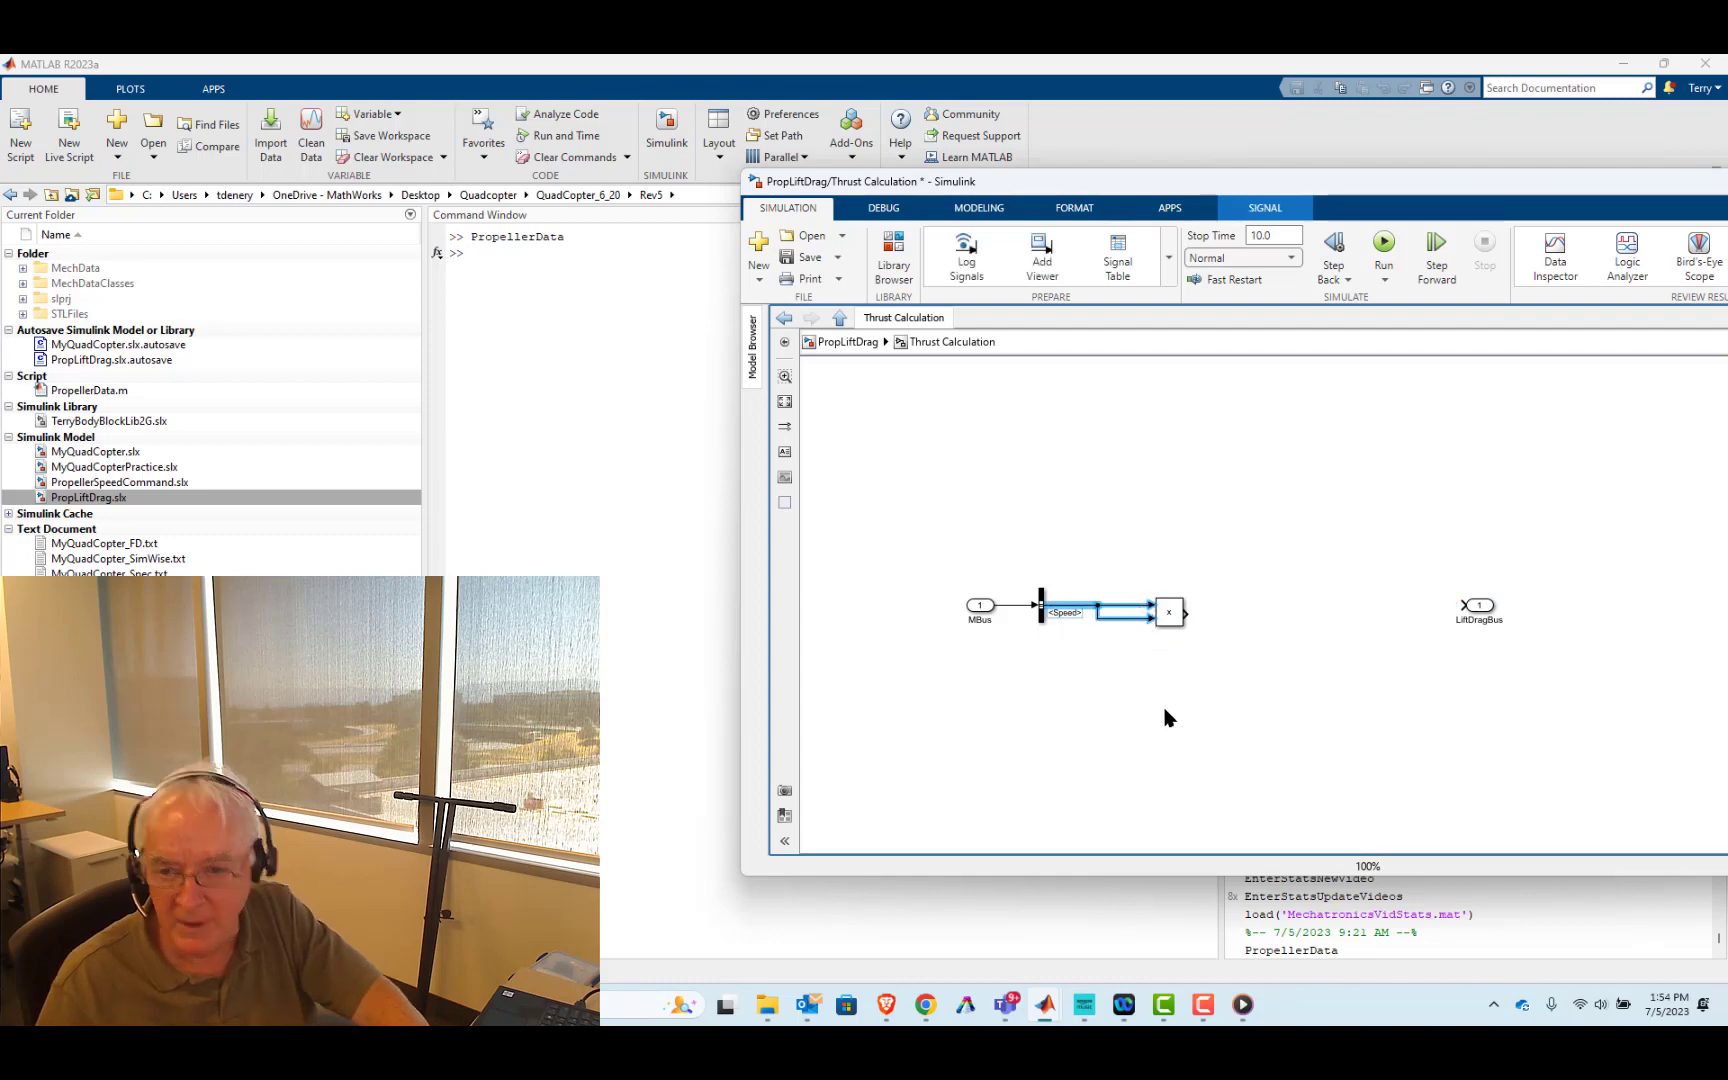
pyautogui.click(1113, 627)
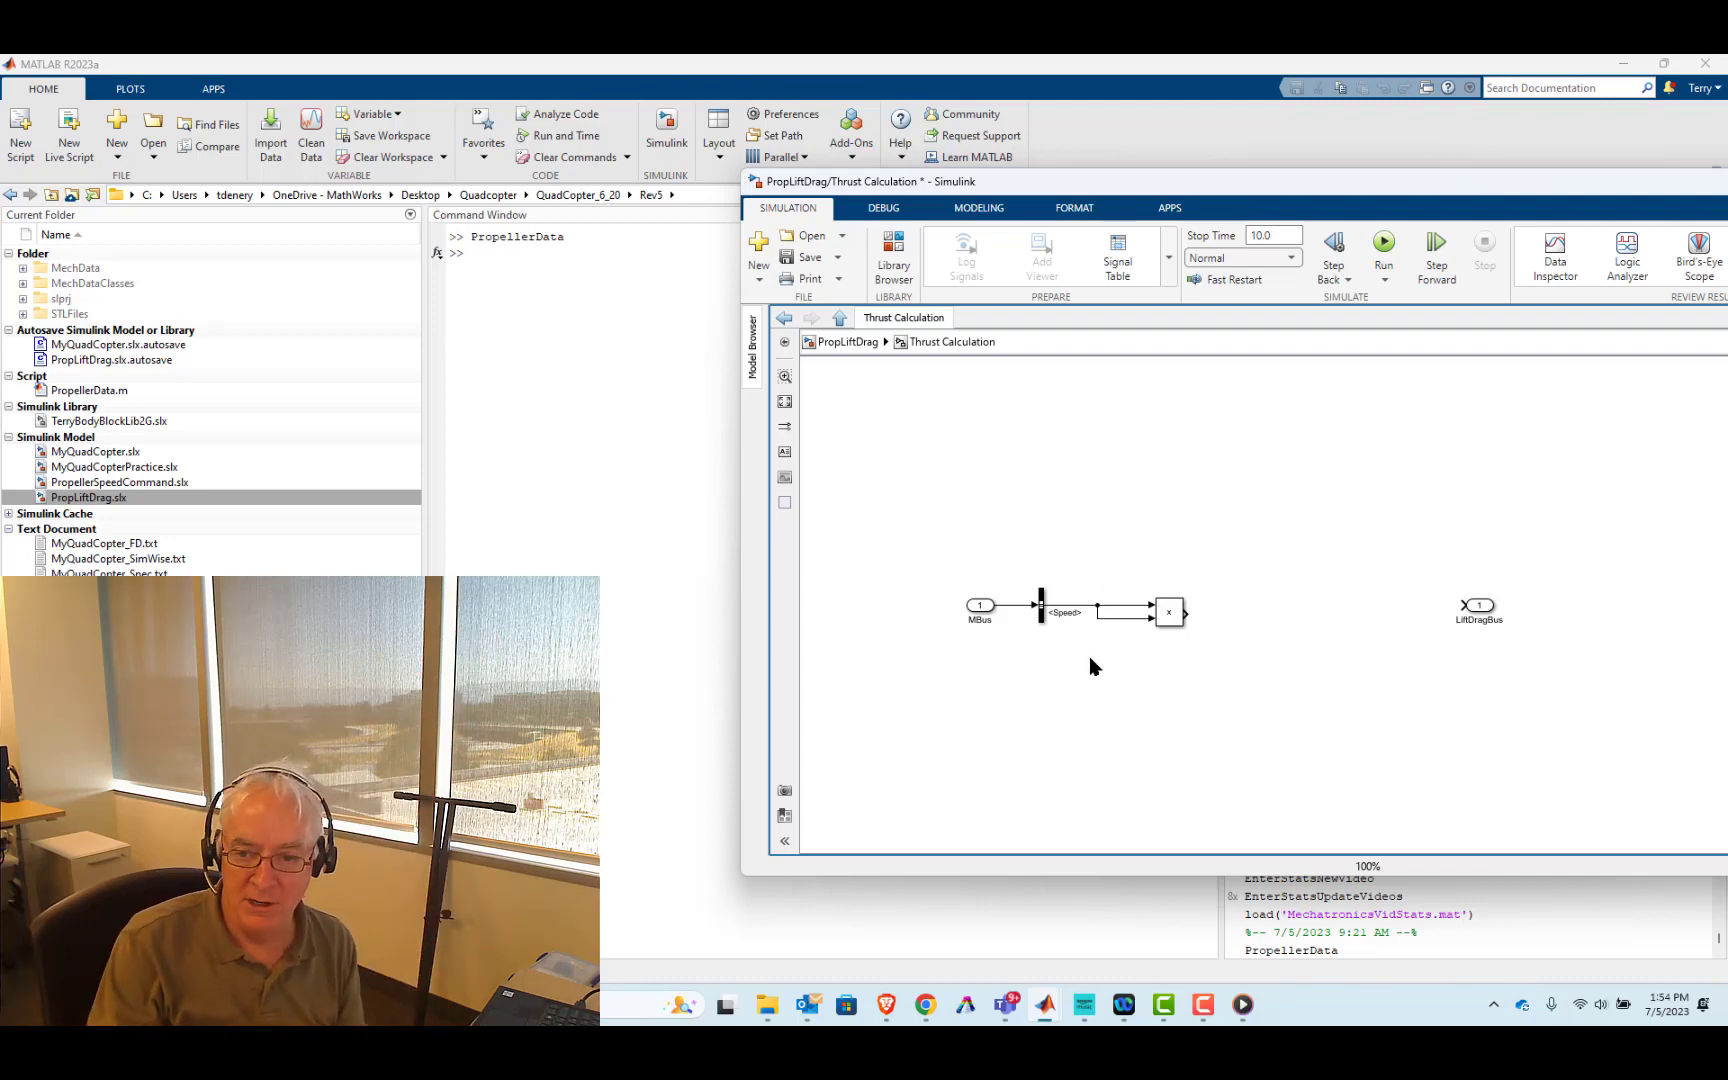
pyautogui.moveTo(1115, 614); pyautogui.dragTo(1180, 680)
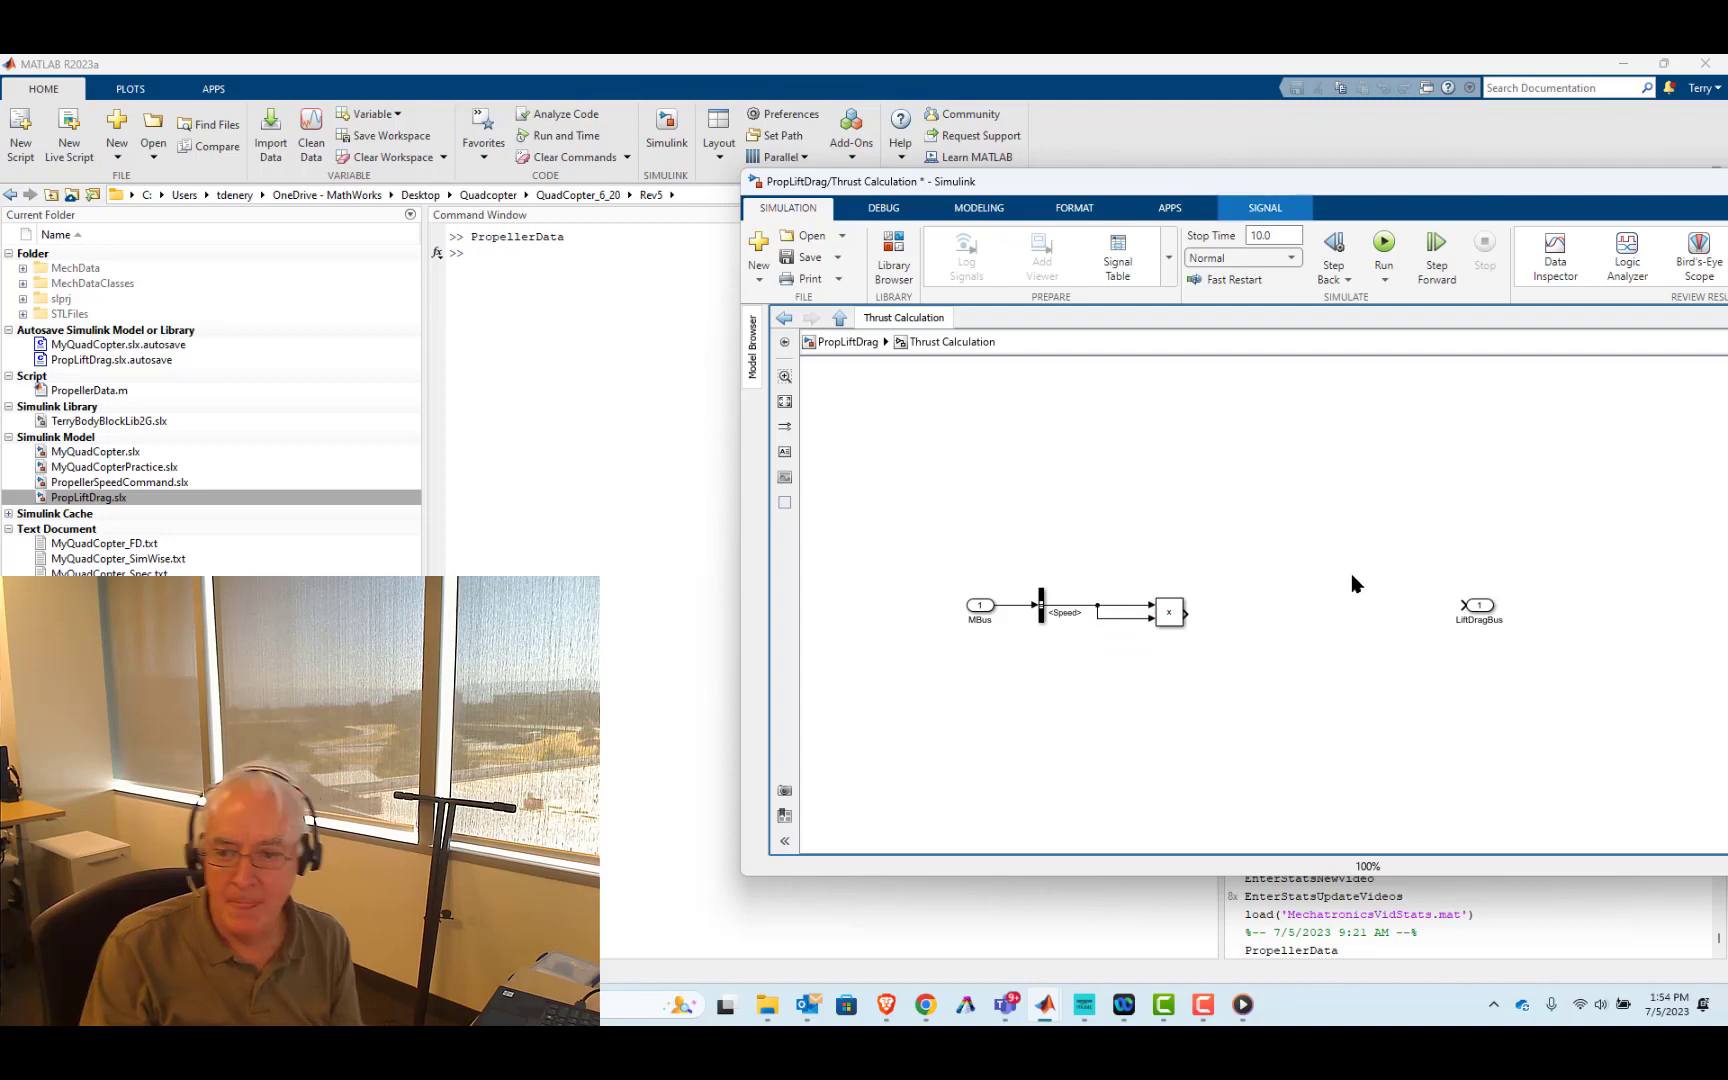
pyautogui.click(1341, 568)
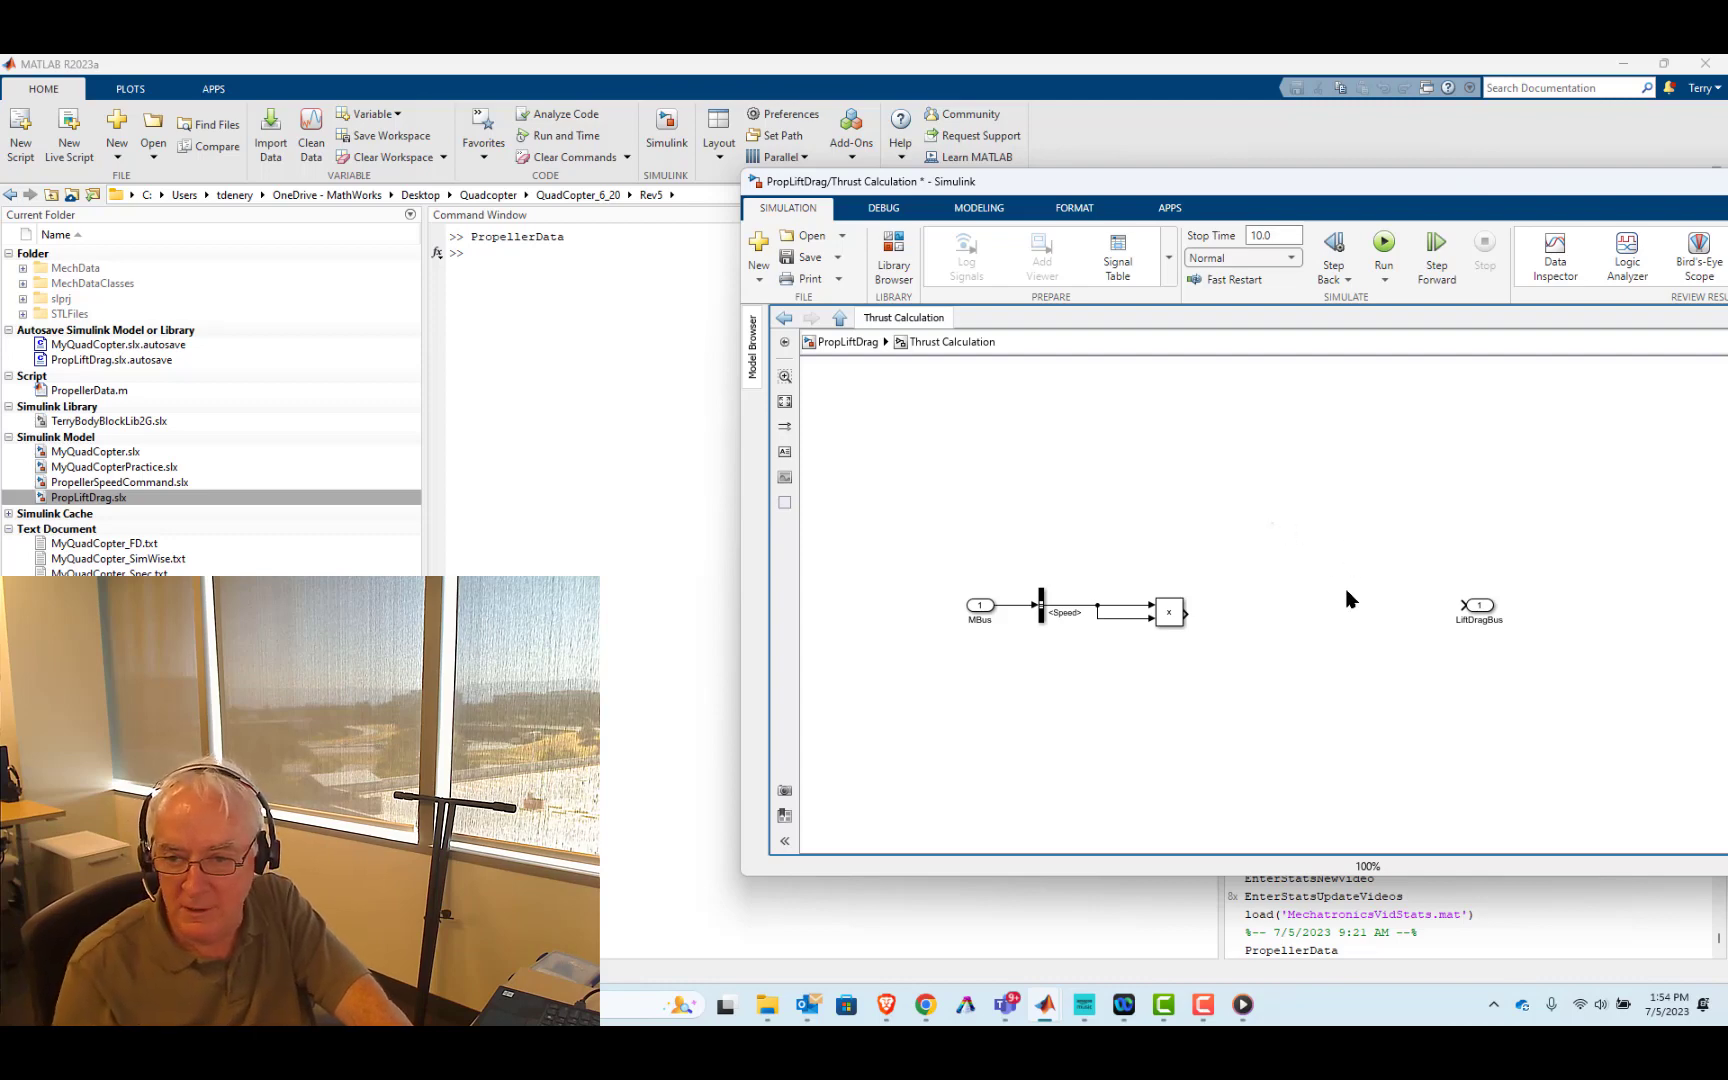
# - Add a Gain block after the Product block and connect the Product output to it
pyautogui.doubleClick(1285, 551)
pyautogui.write('gain')
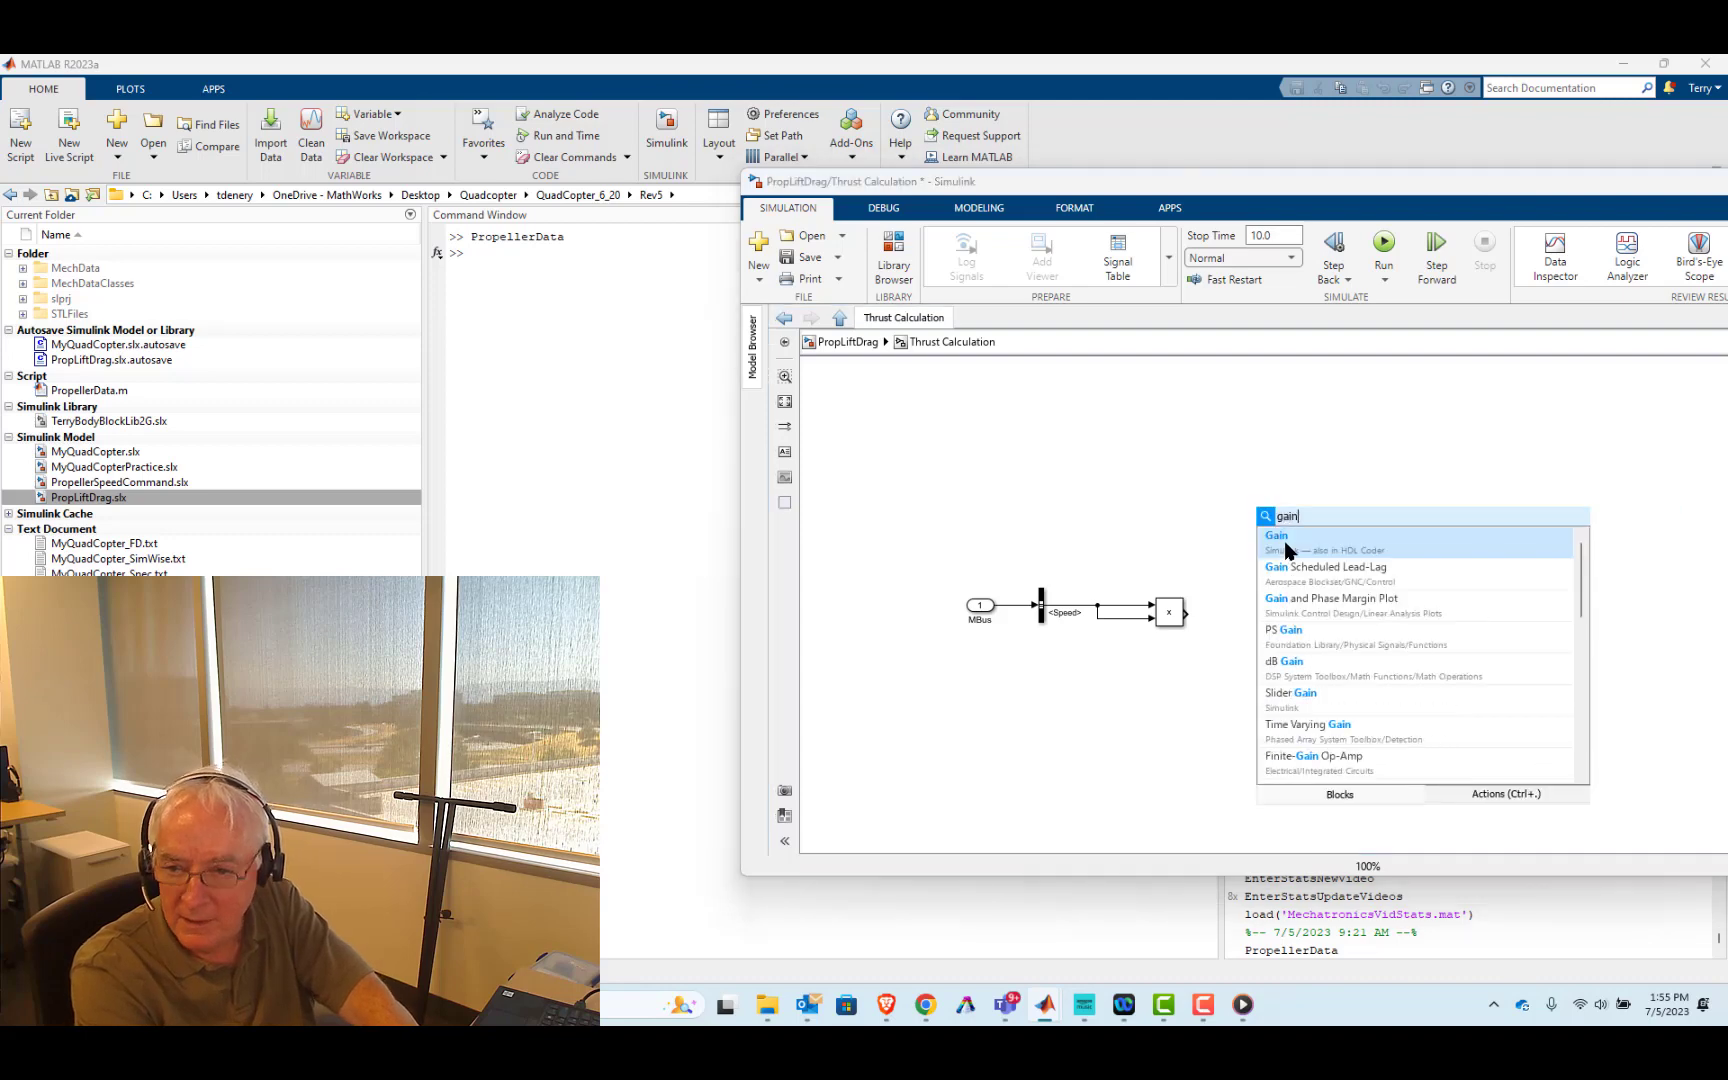
pyautogui.press('Return')
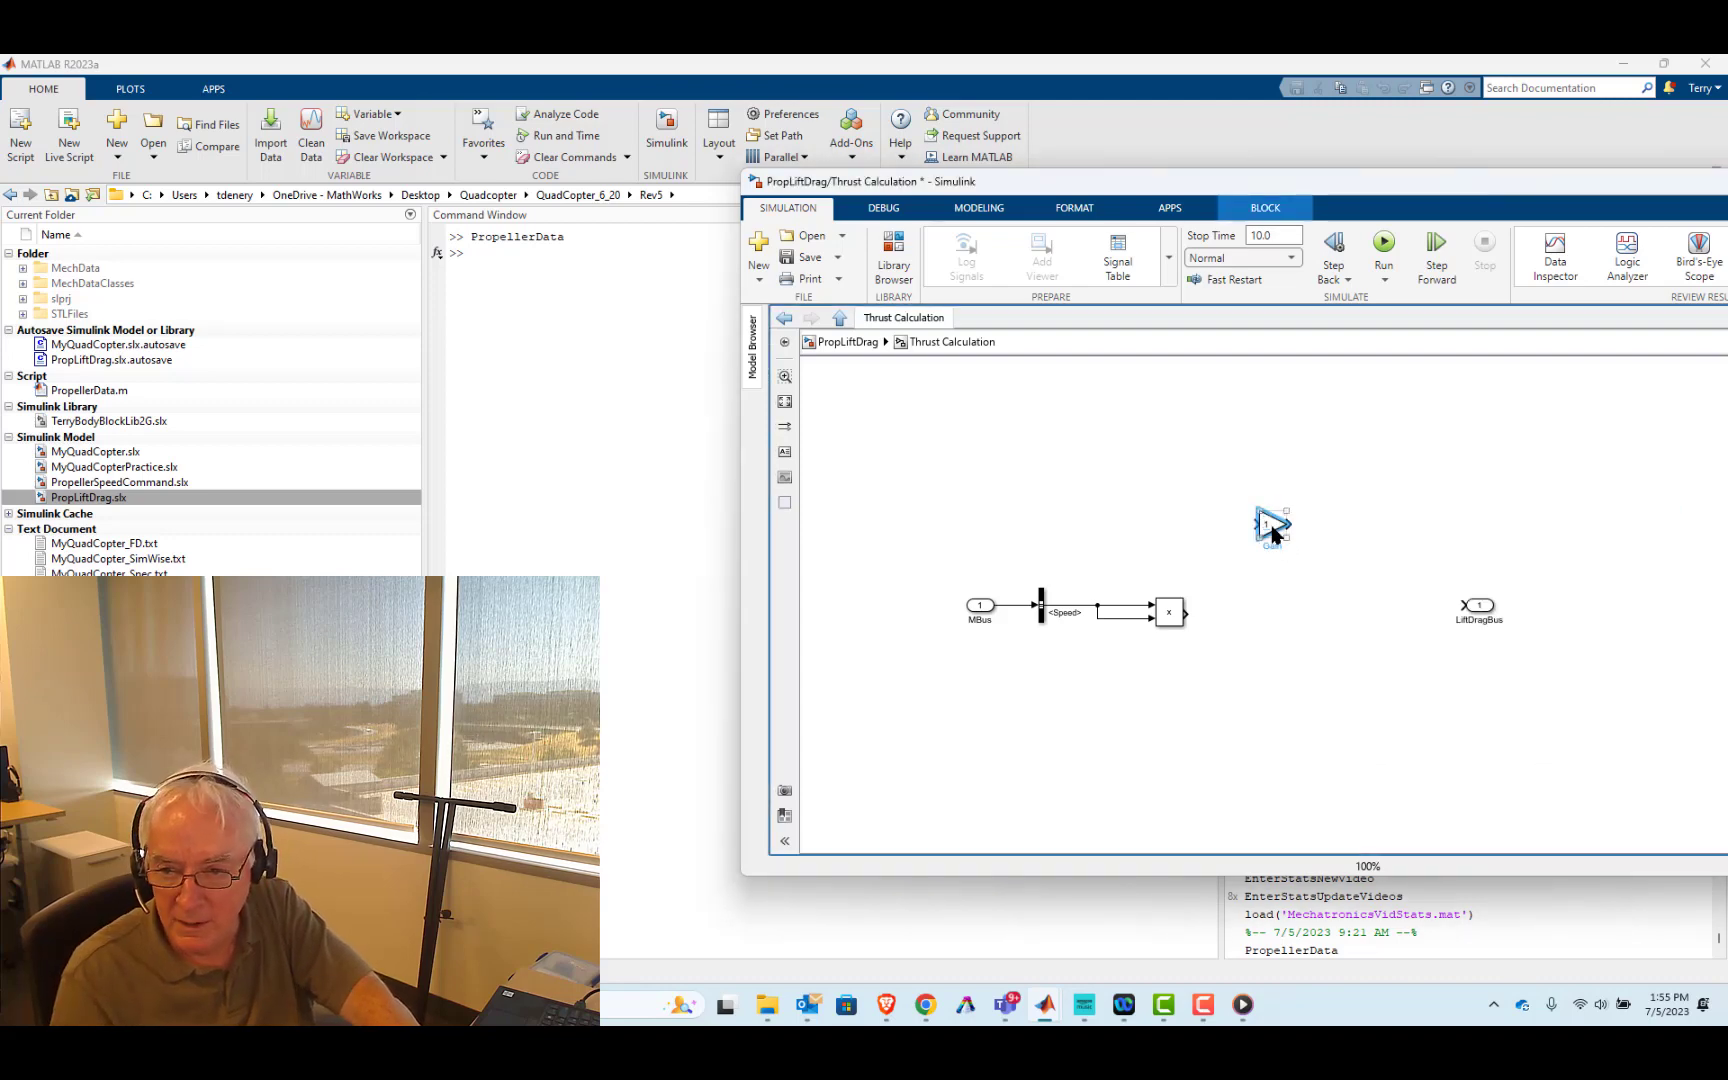
pyautogui.moveTo(1272, 524); pyautogui.dragTo(1272, 622)
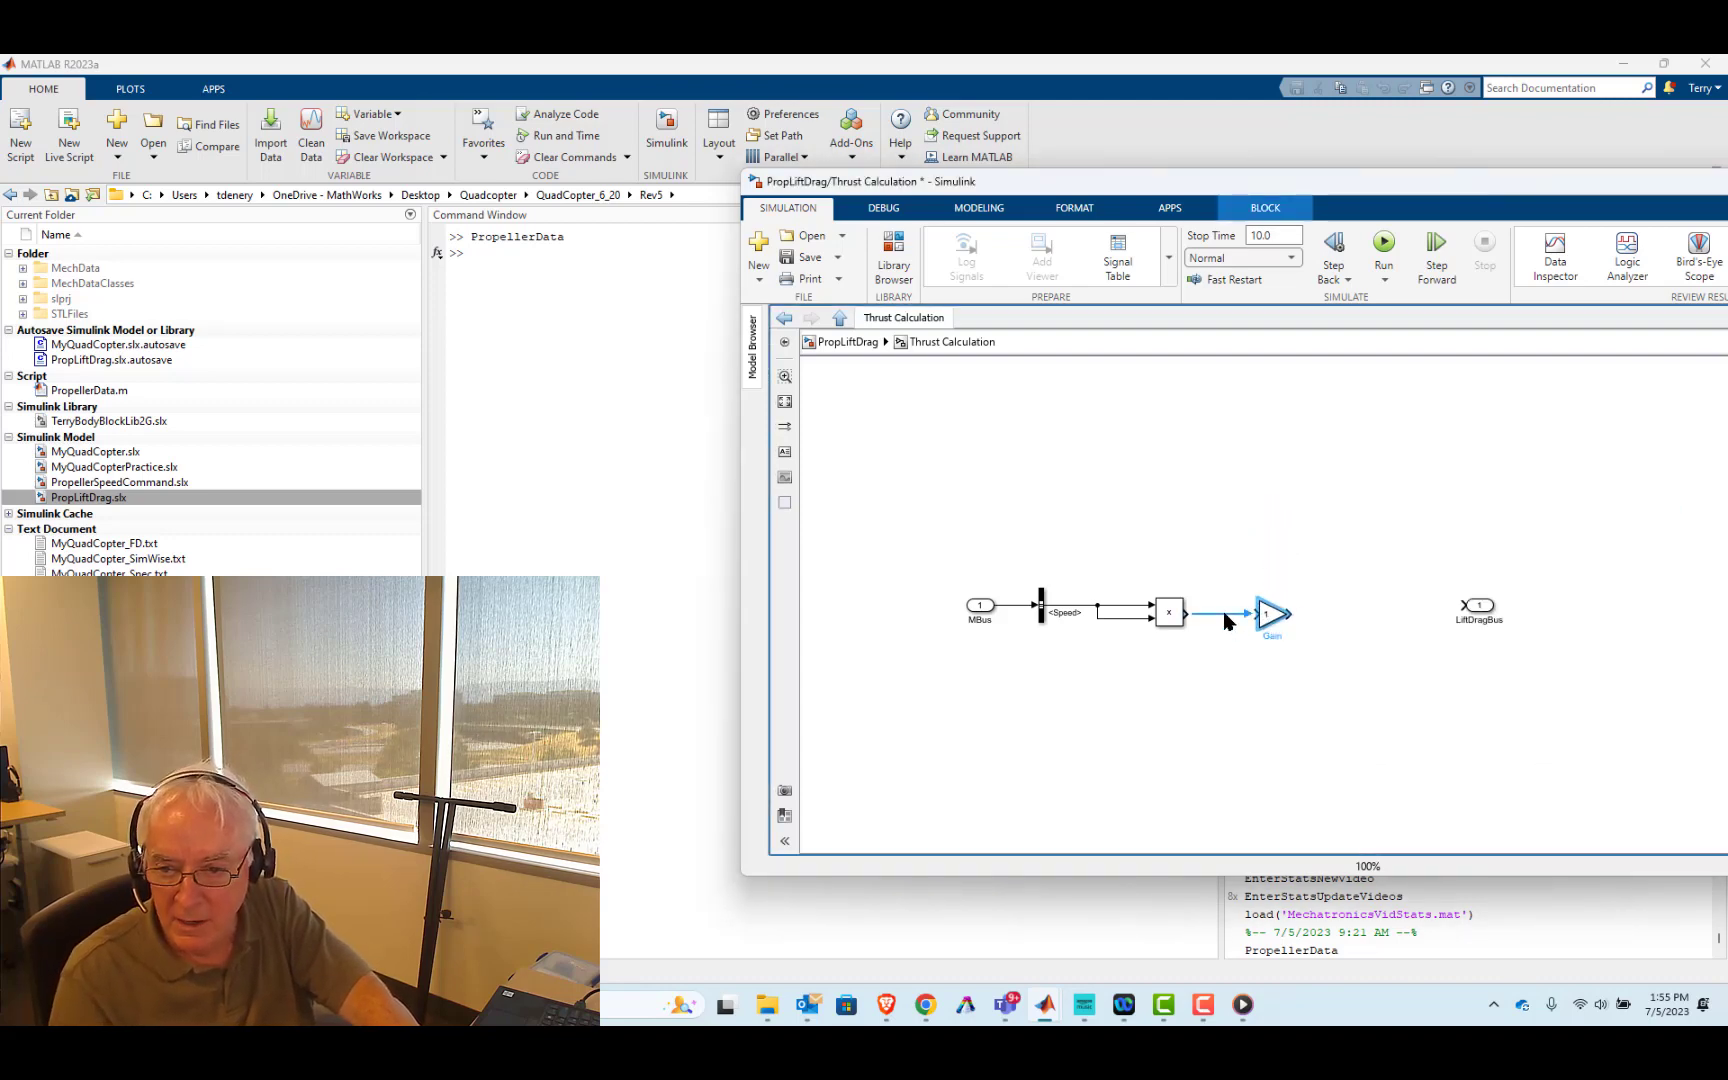
# - Set the Gain block's gain to K_L and enlarge the block enough to show the value
pyautogui.doubleClick(1270, 616)
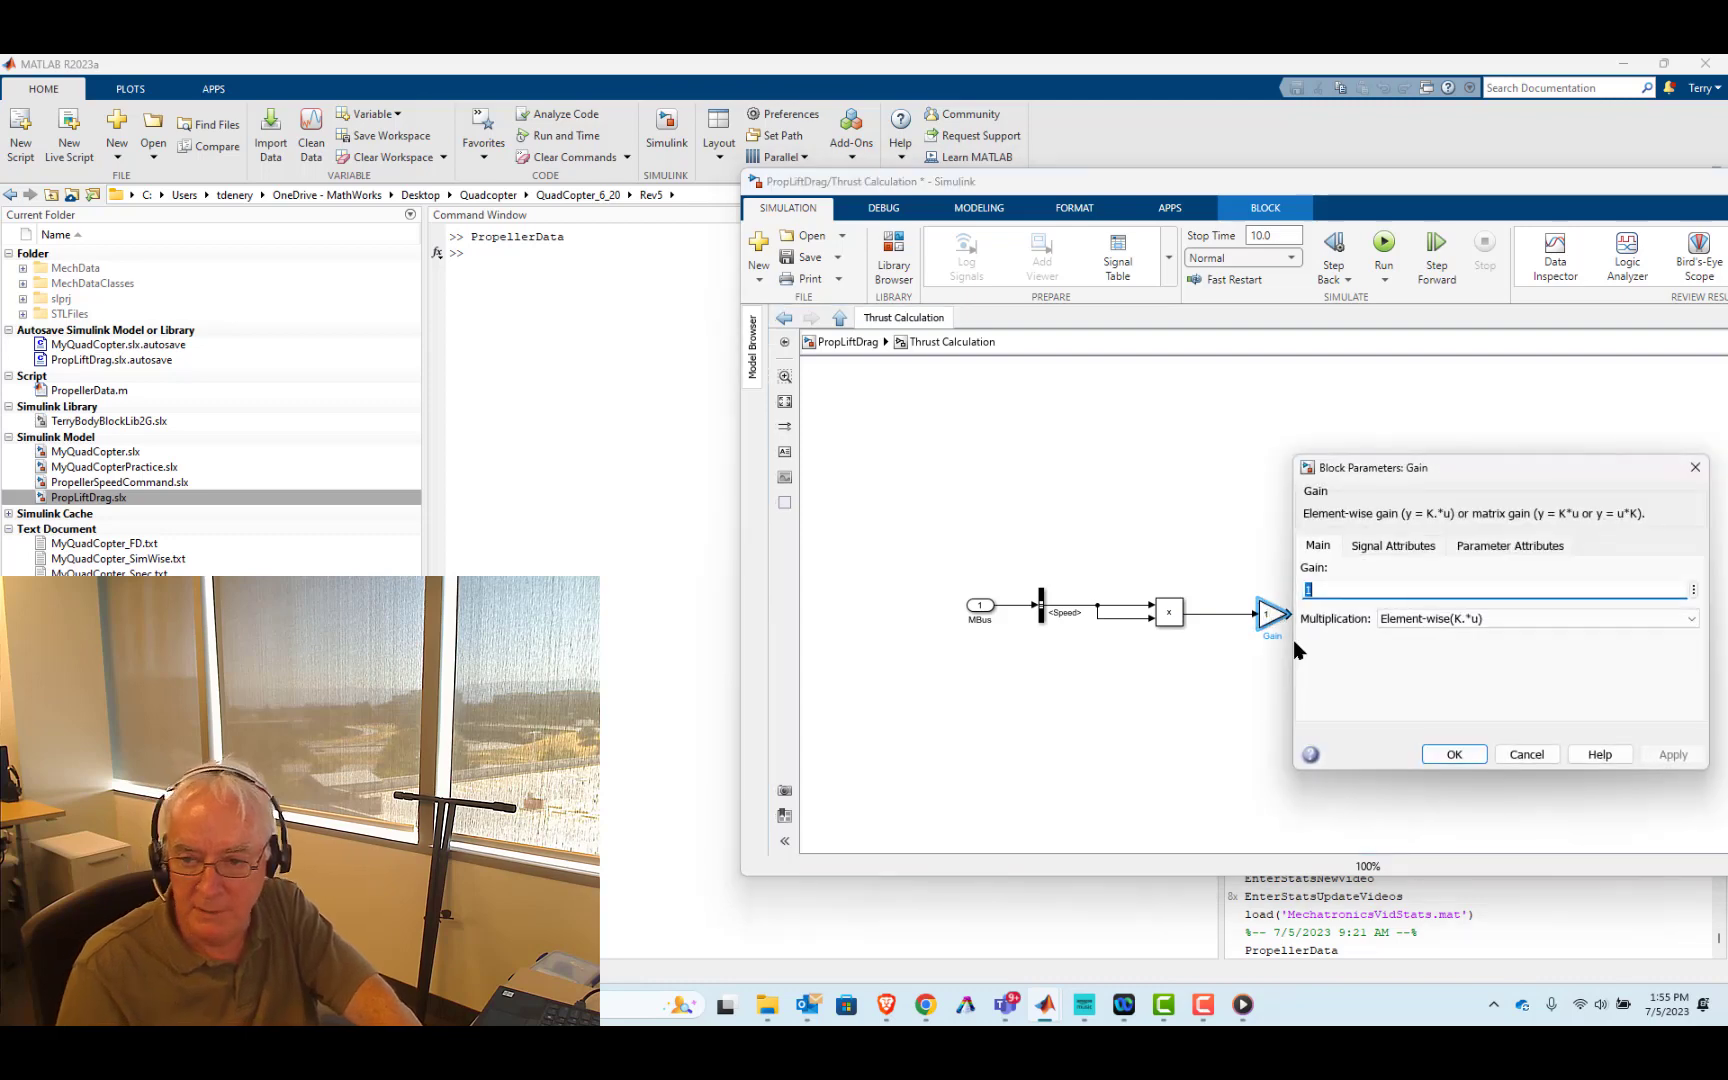
pyautogui.write('K')
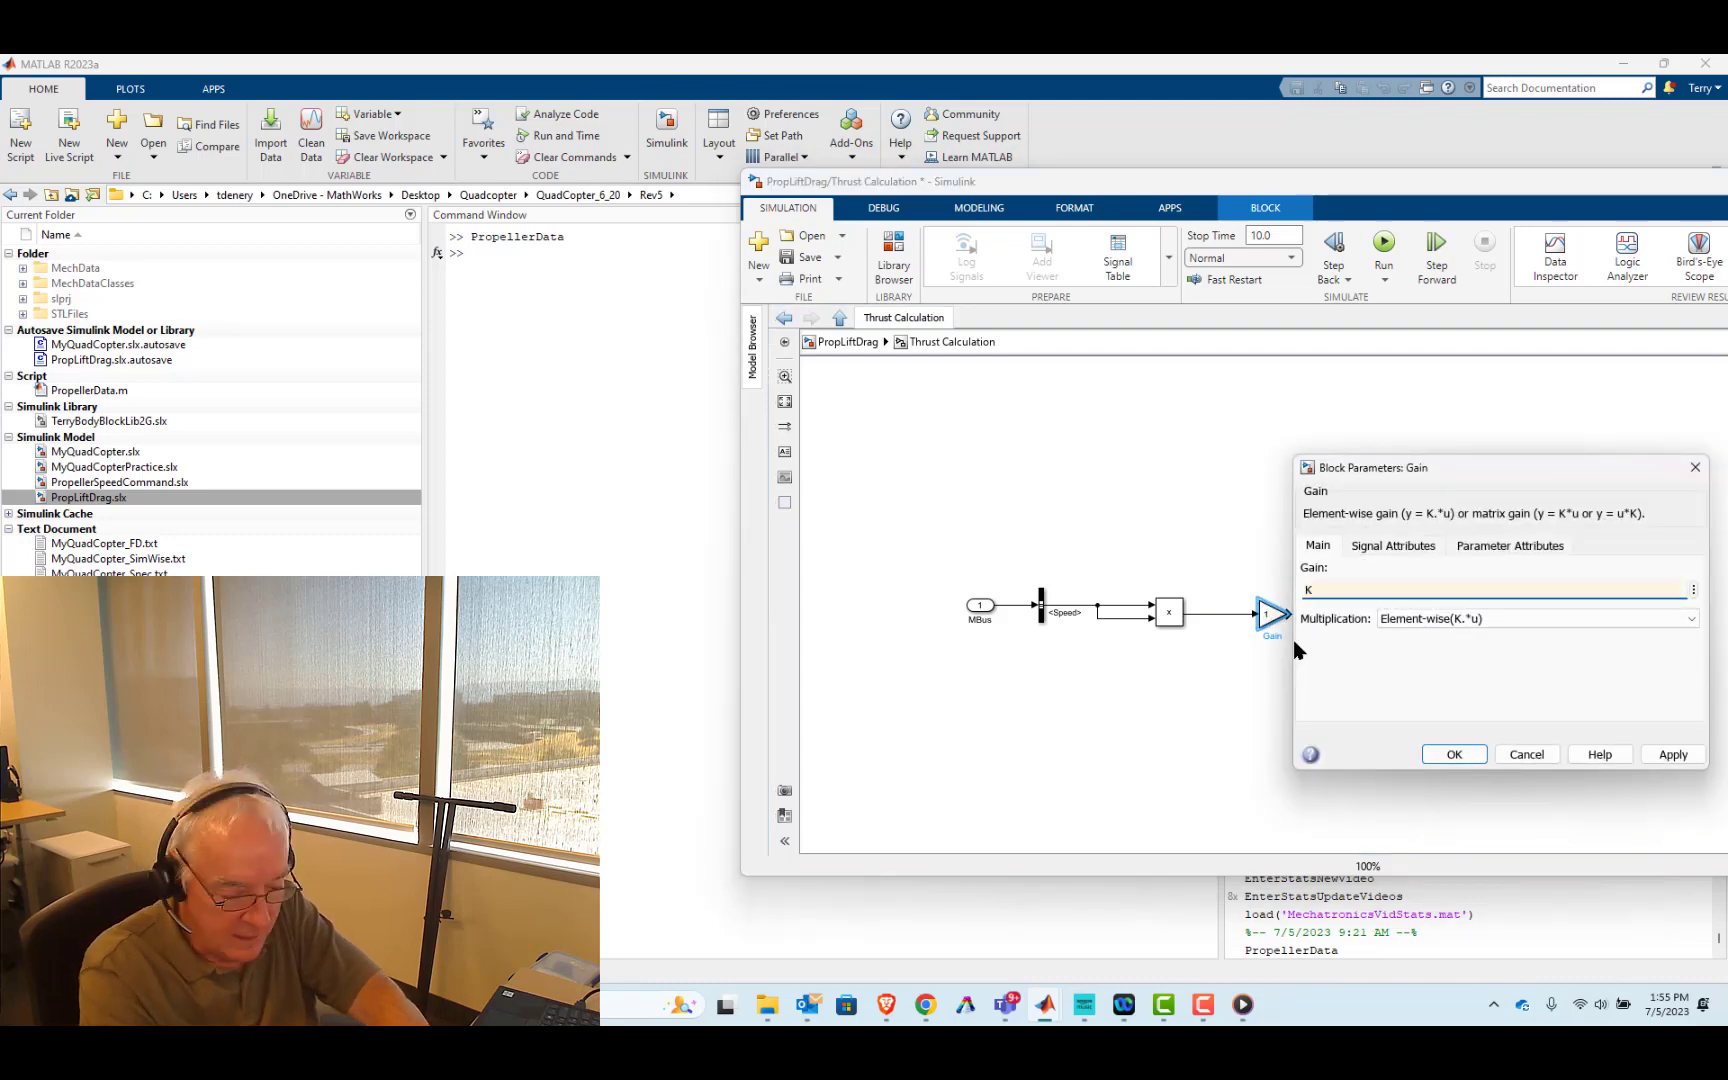
pyautogui.write('_L')
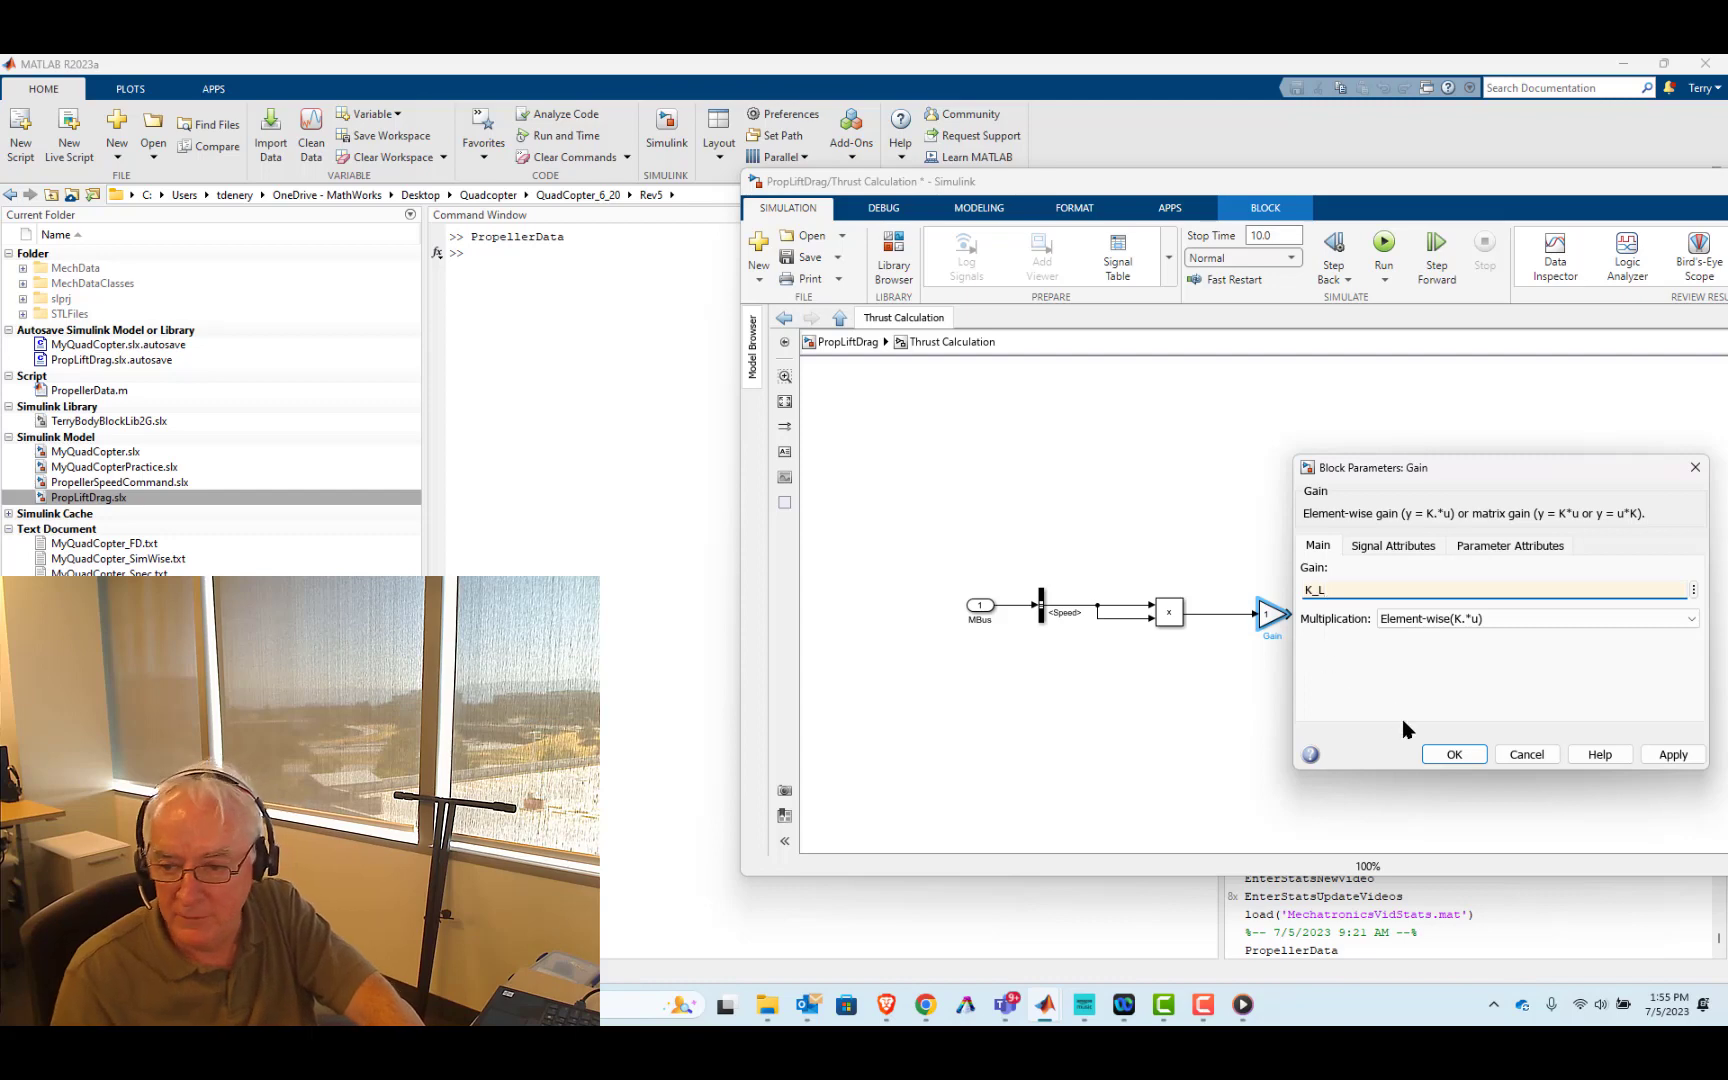
pyautogui.click(1456, 756)
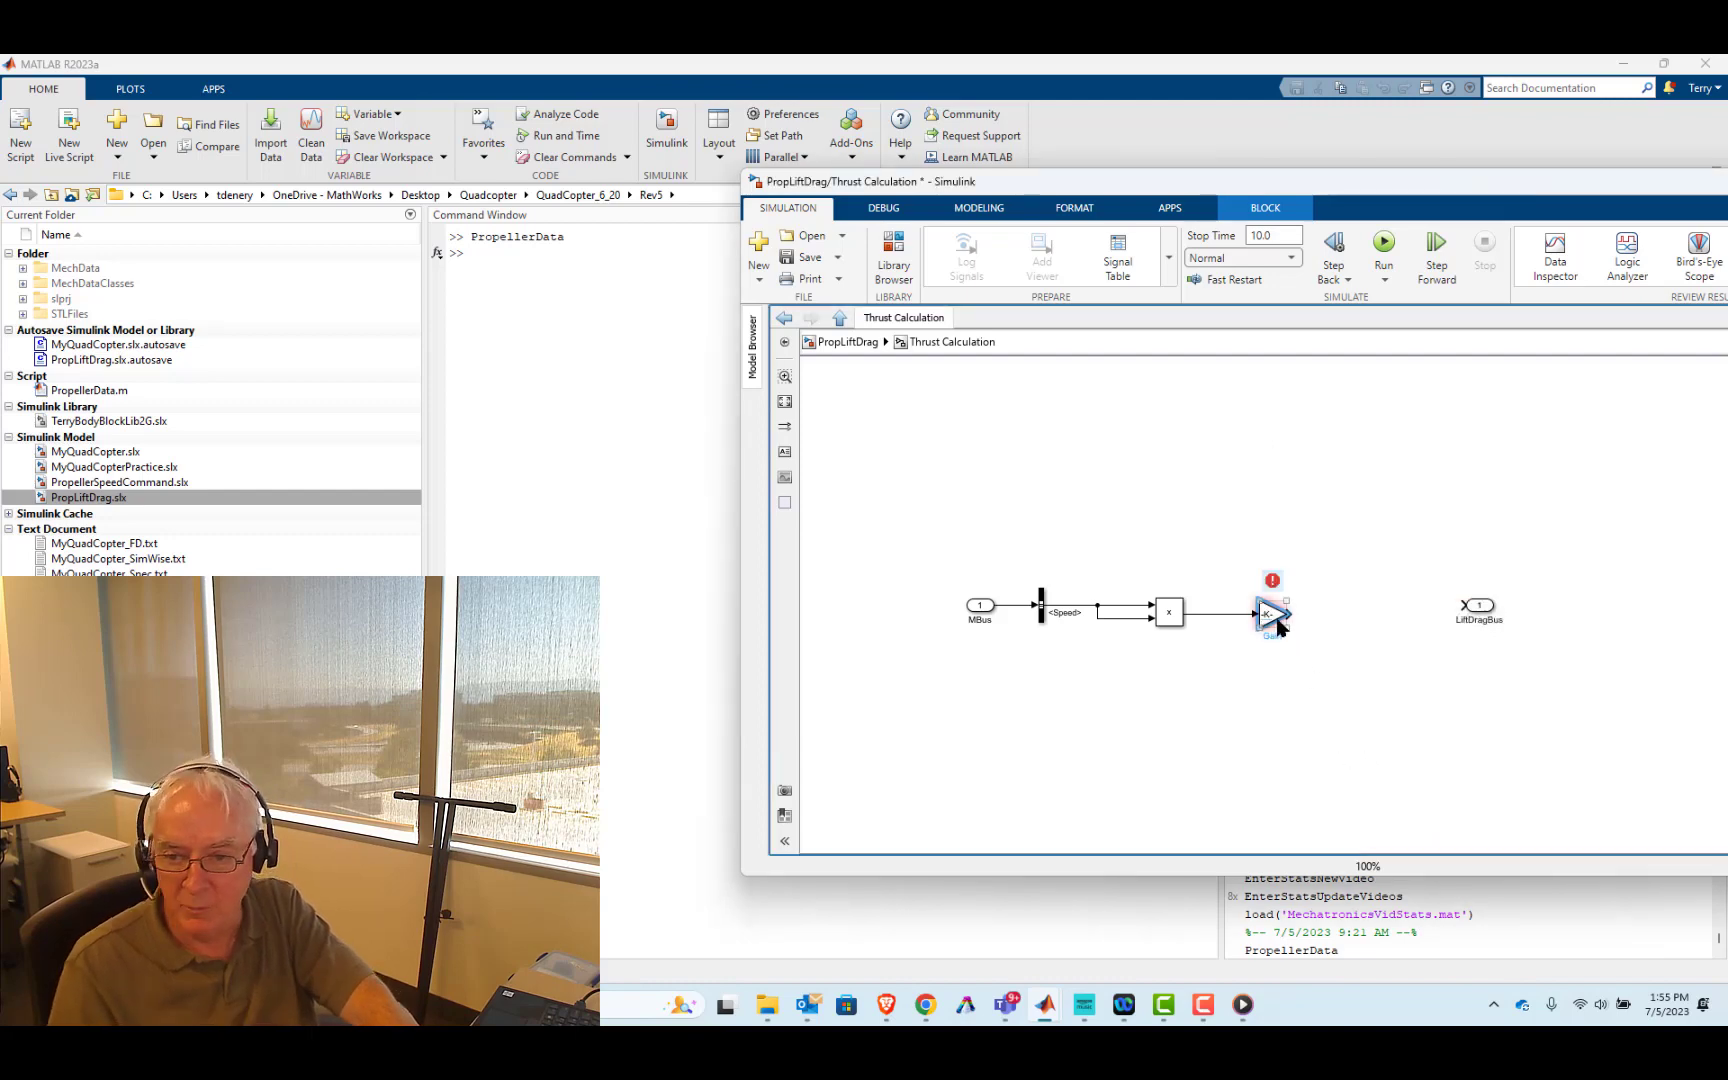
pyautogui.moveTo(1286, 628)
pyautogui.mouseDown()
pyautogui.moveTo(1304, 645)
pyautogui.moveTo(1258, 622)
pyautogui.mouseUp()
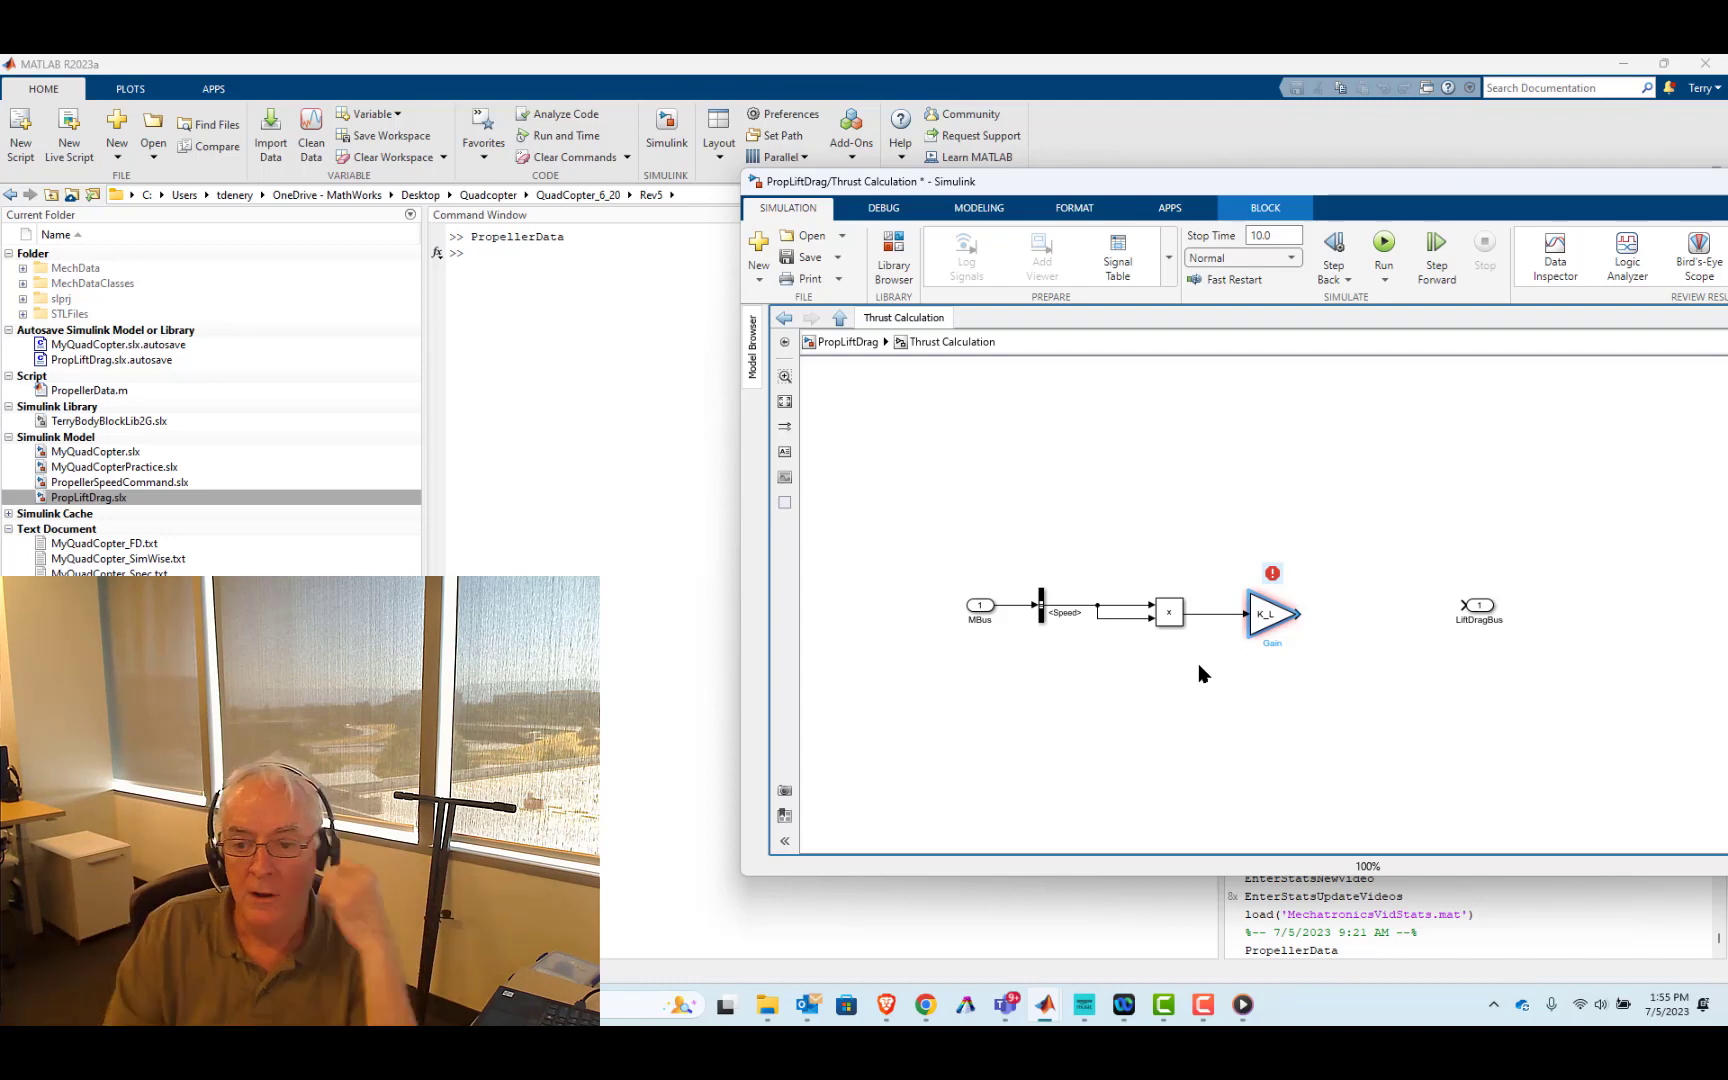
pyautogui.click(1275, 630)
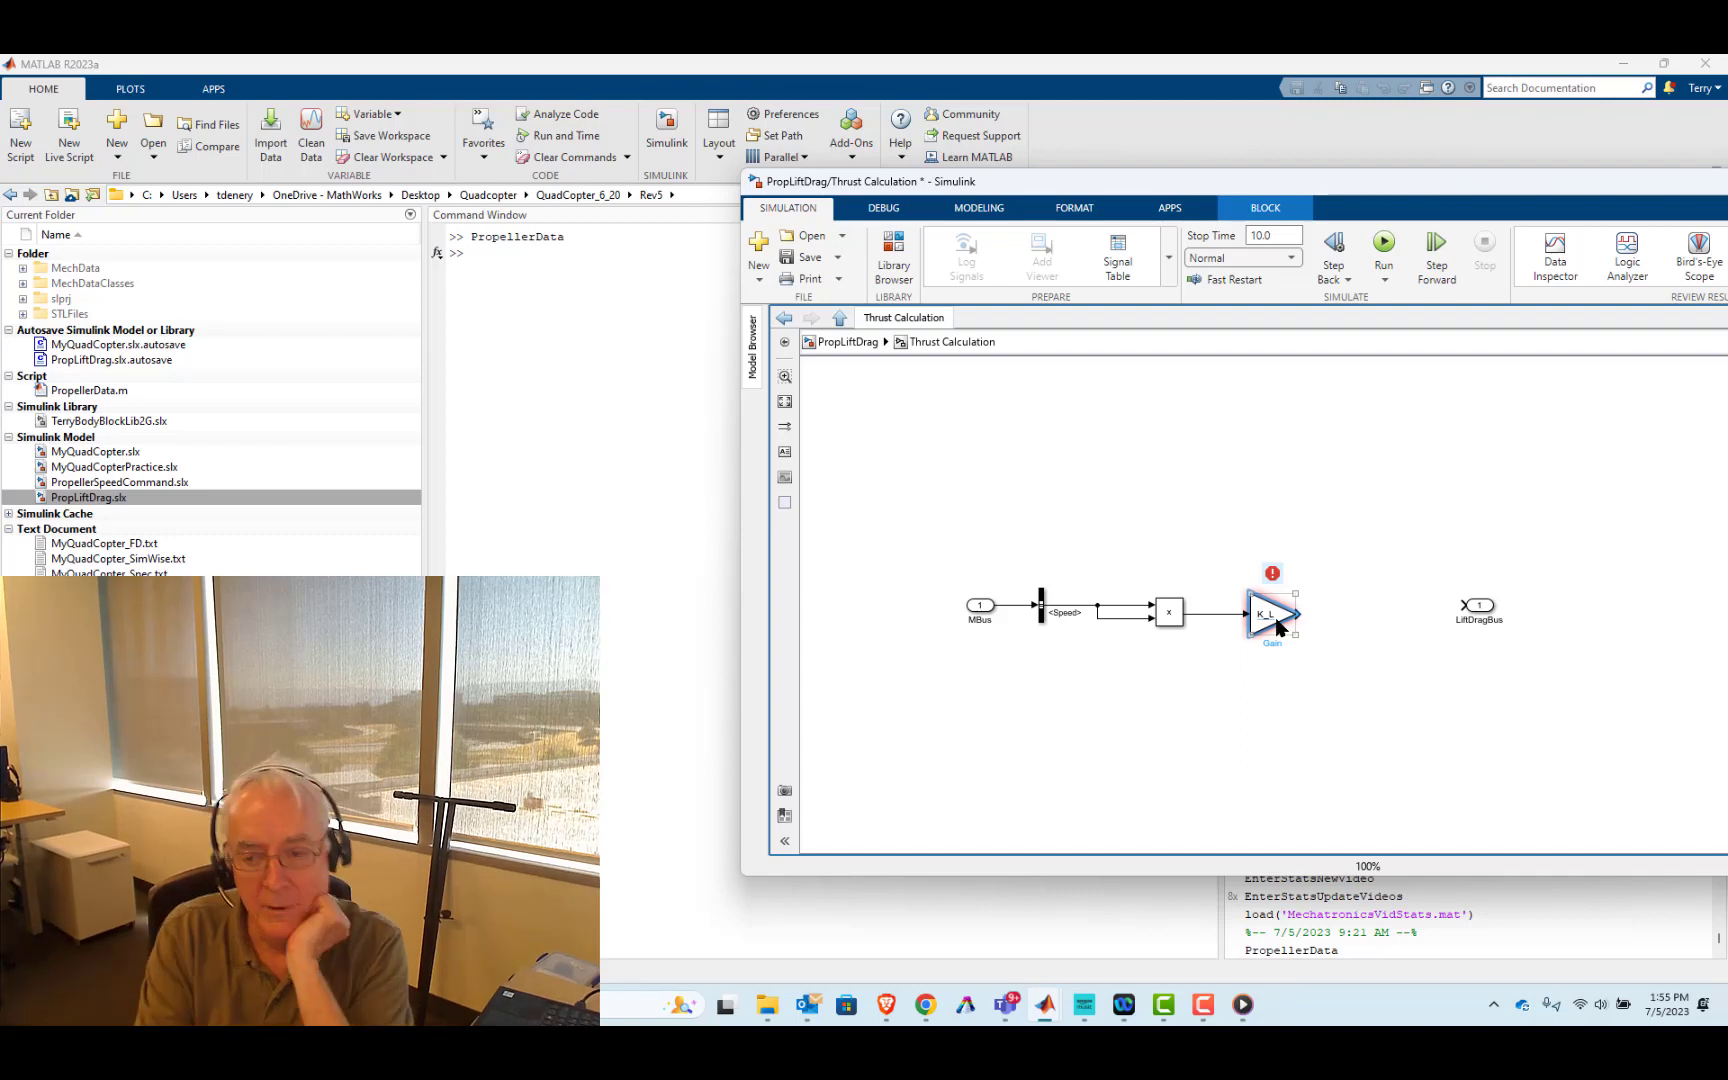
# - Move the LiftDragBus output port farther from the K_L Gain block and place a copy of that Gain block diagonally below the original
pyautogui.click(1487, 610)
pyautogui.moveTo(1487, 610); pyautogui.dragTo(1523, 612)
pyautogui.click(990, 690)
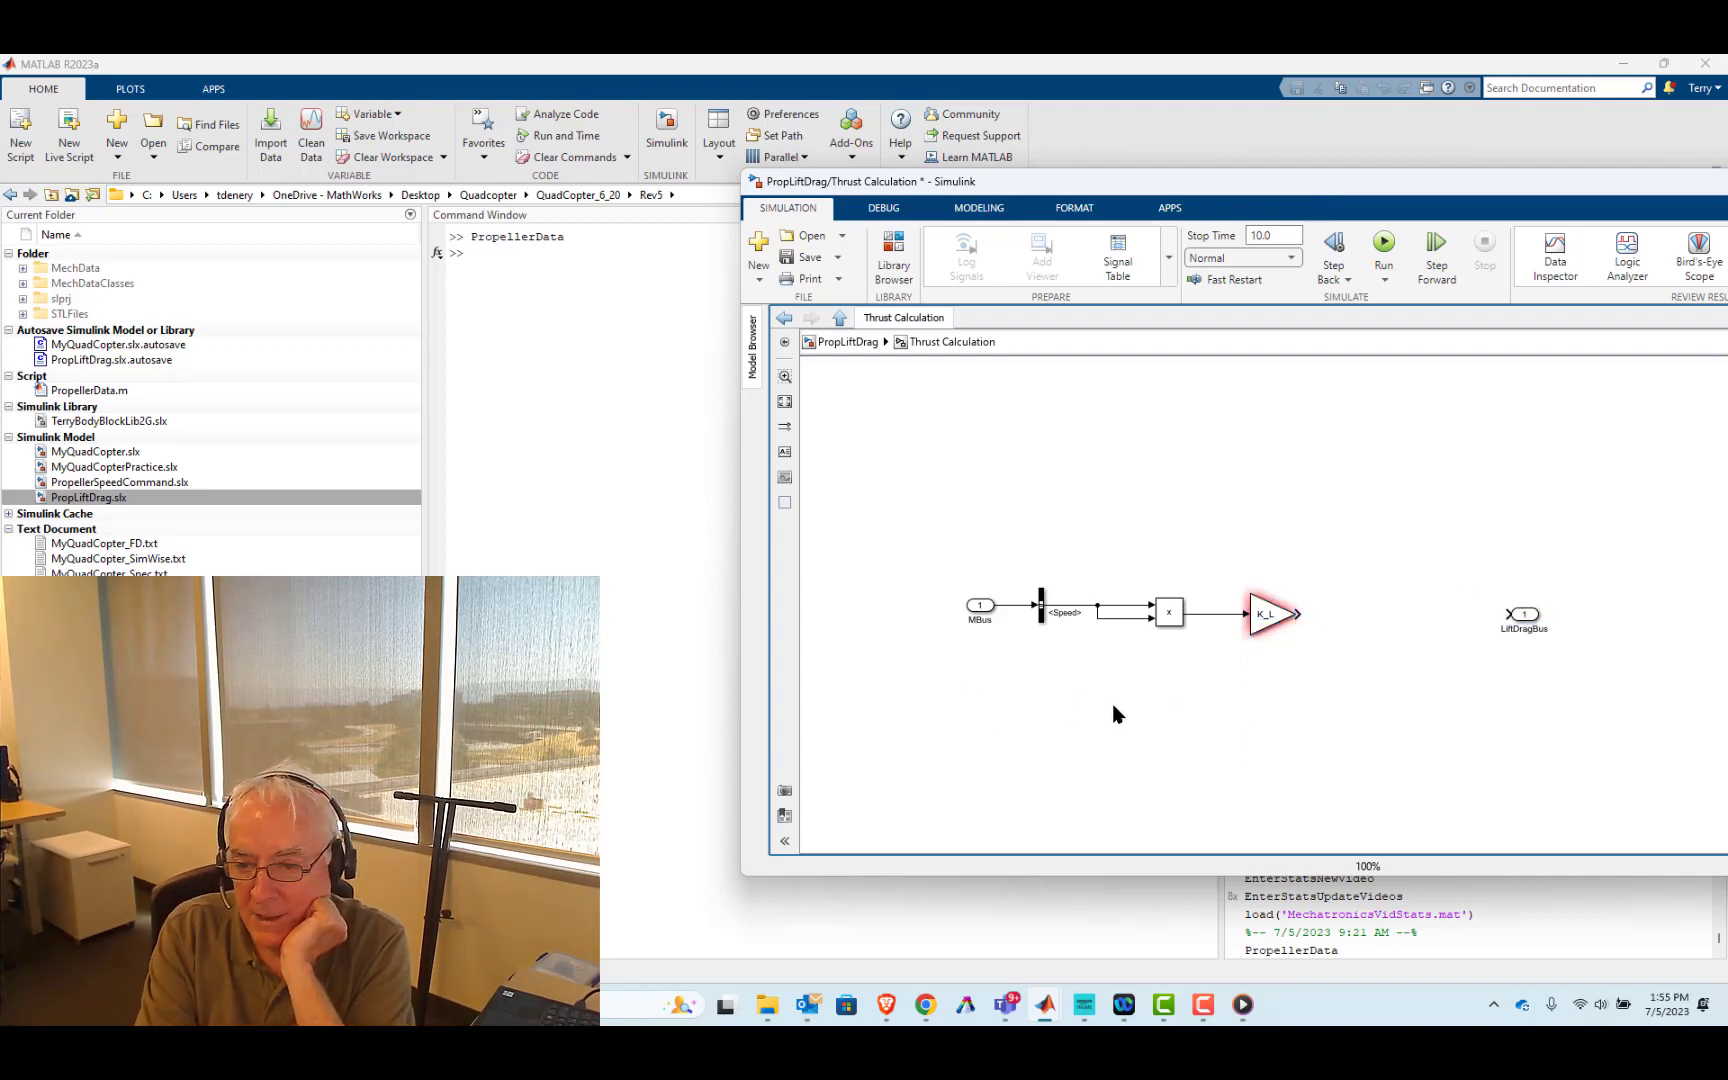
pyautogui.click(1265, 625)
pyautogui.moveTo(1268, 628); pyautogui.dragTo(1382, 722)
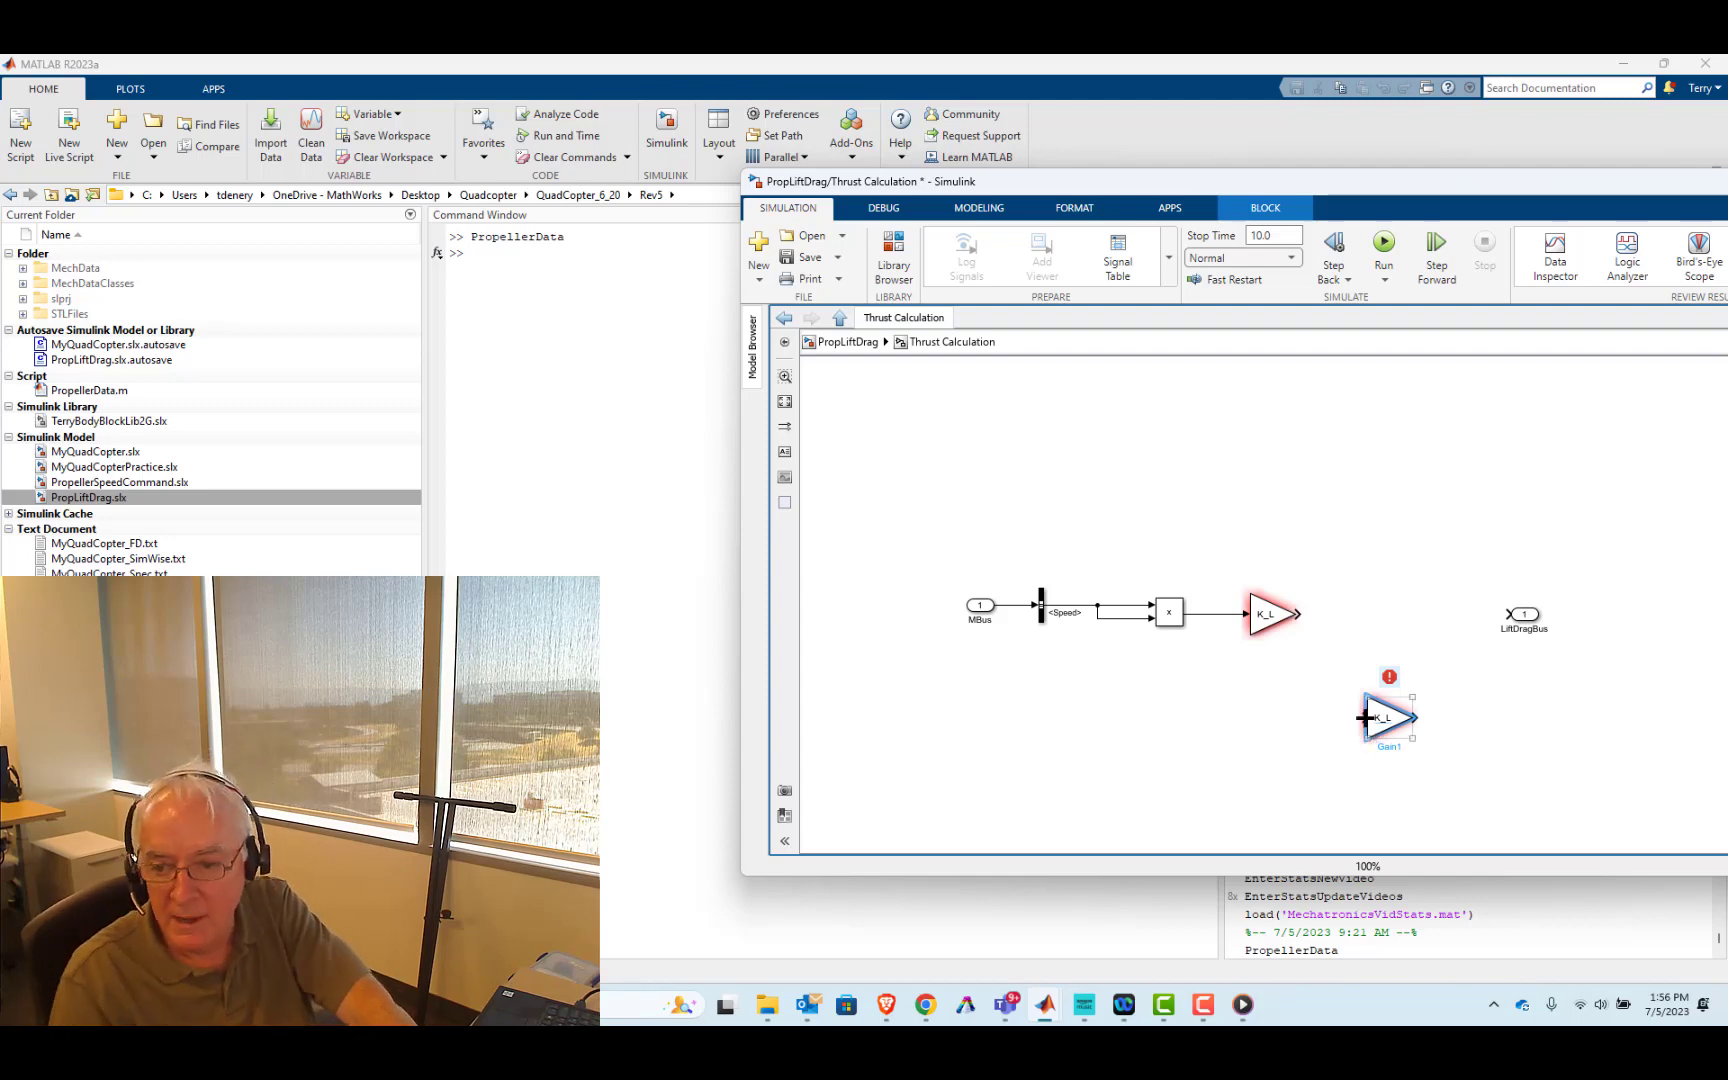
# - Set the copied Gain block's gain to -1/LtoD and wire the K_L gain output to its input
pyautogui.doubleClick(1372, 723)
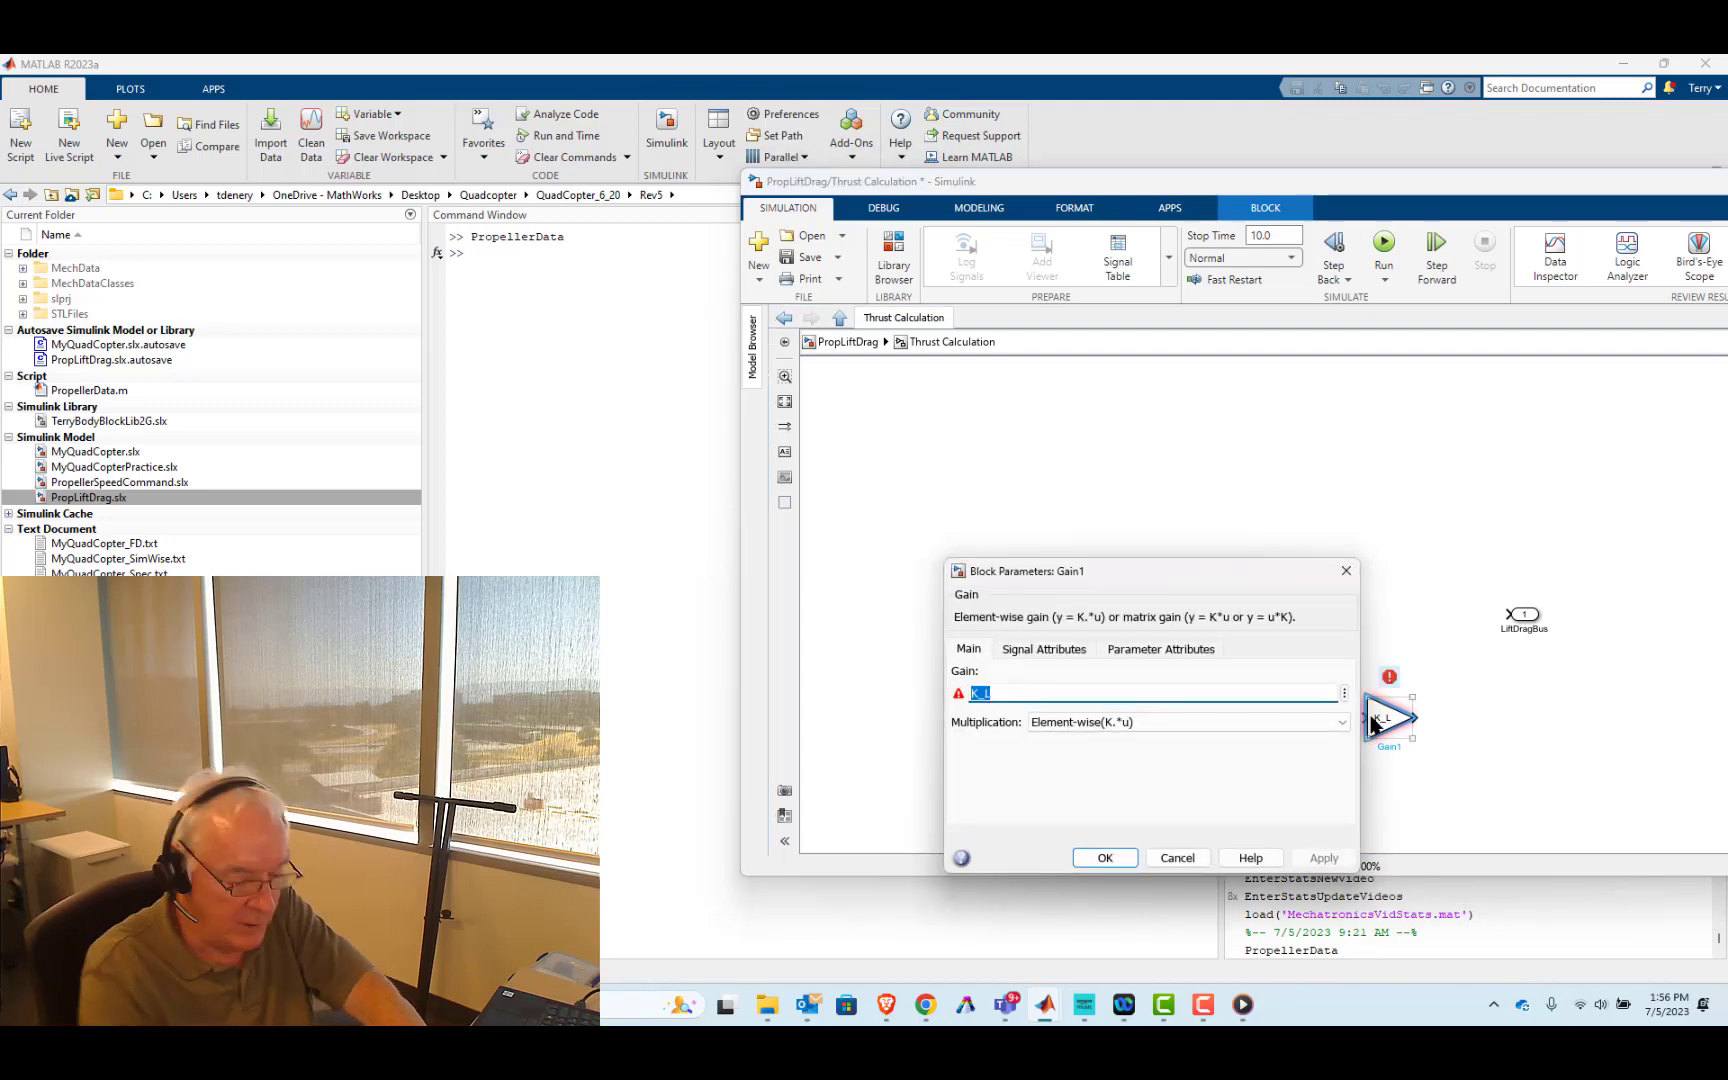
pyautogui.write('-')
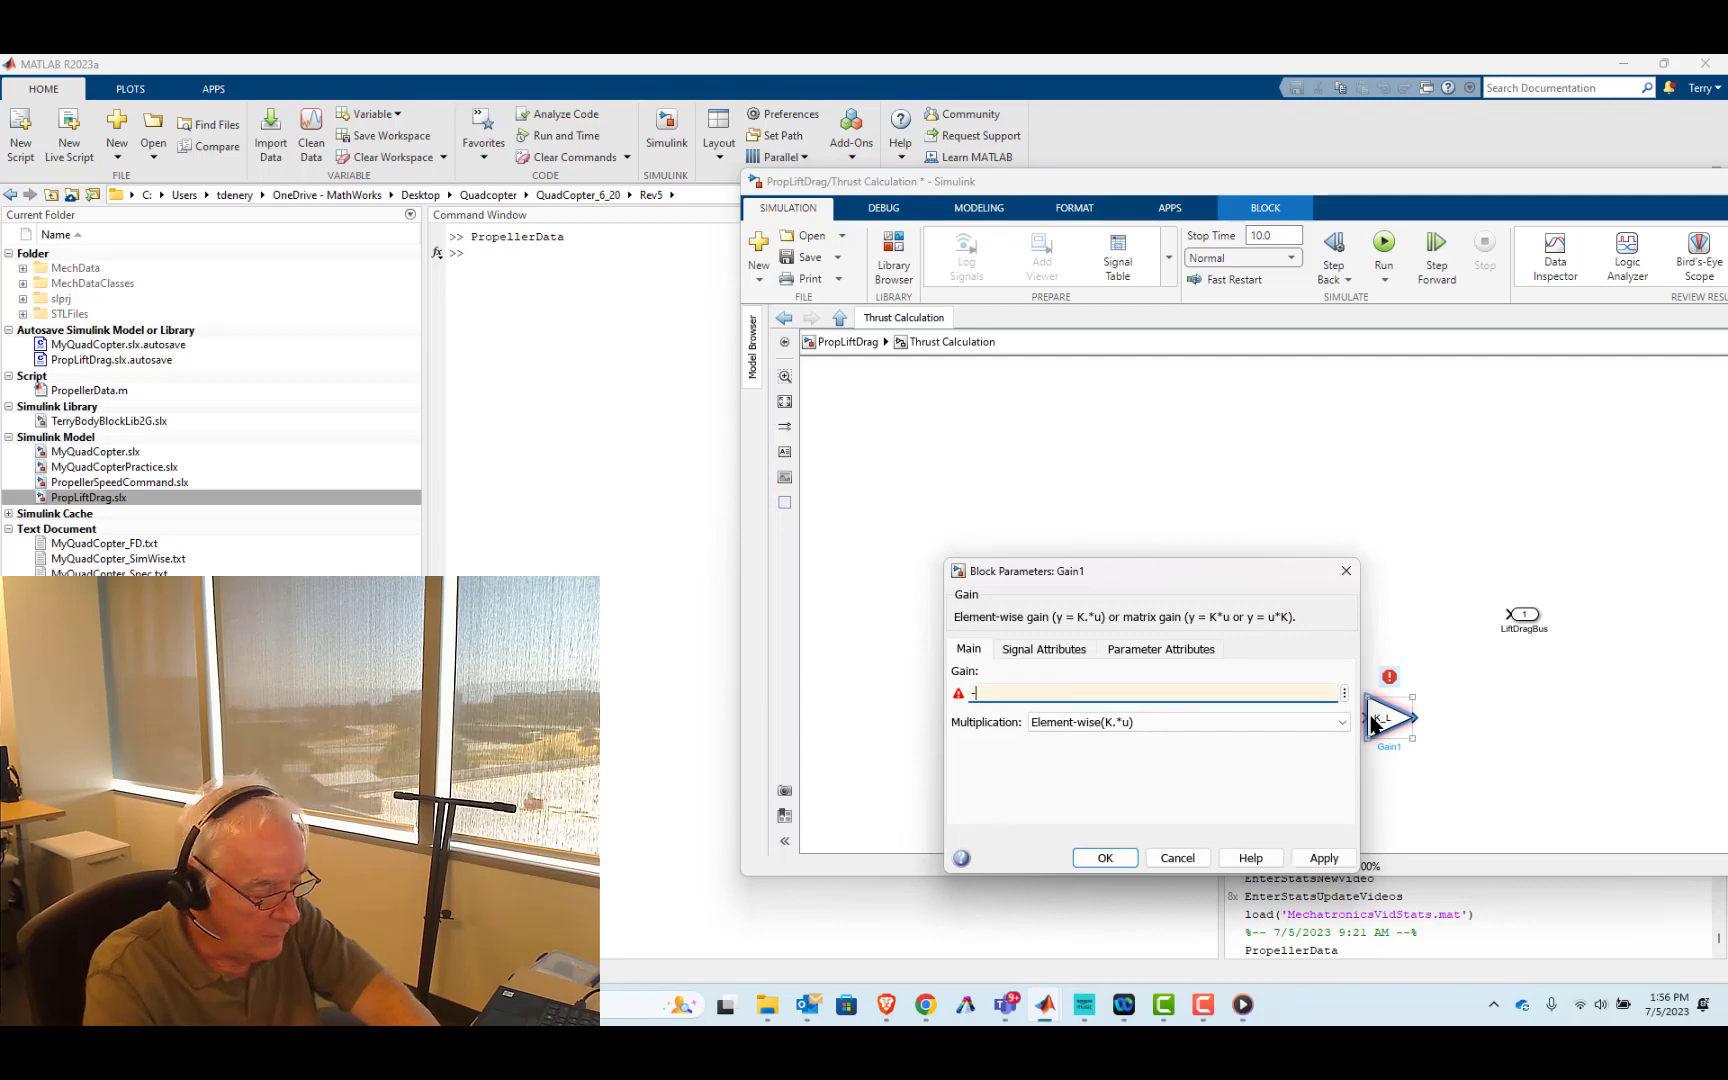
pyautogui.write('1/L')
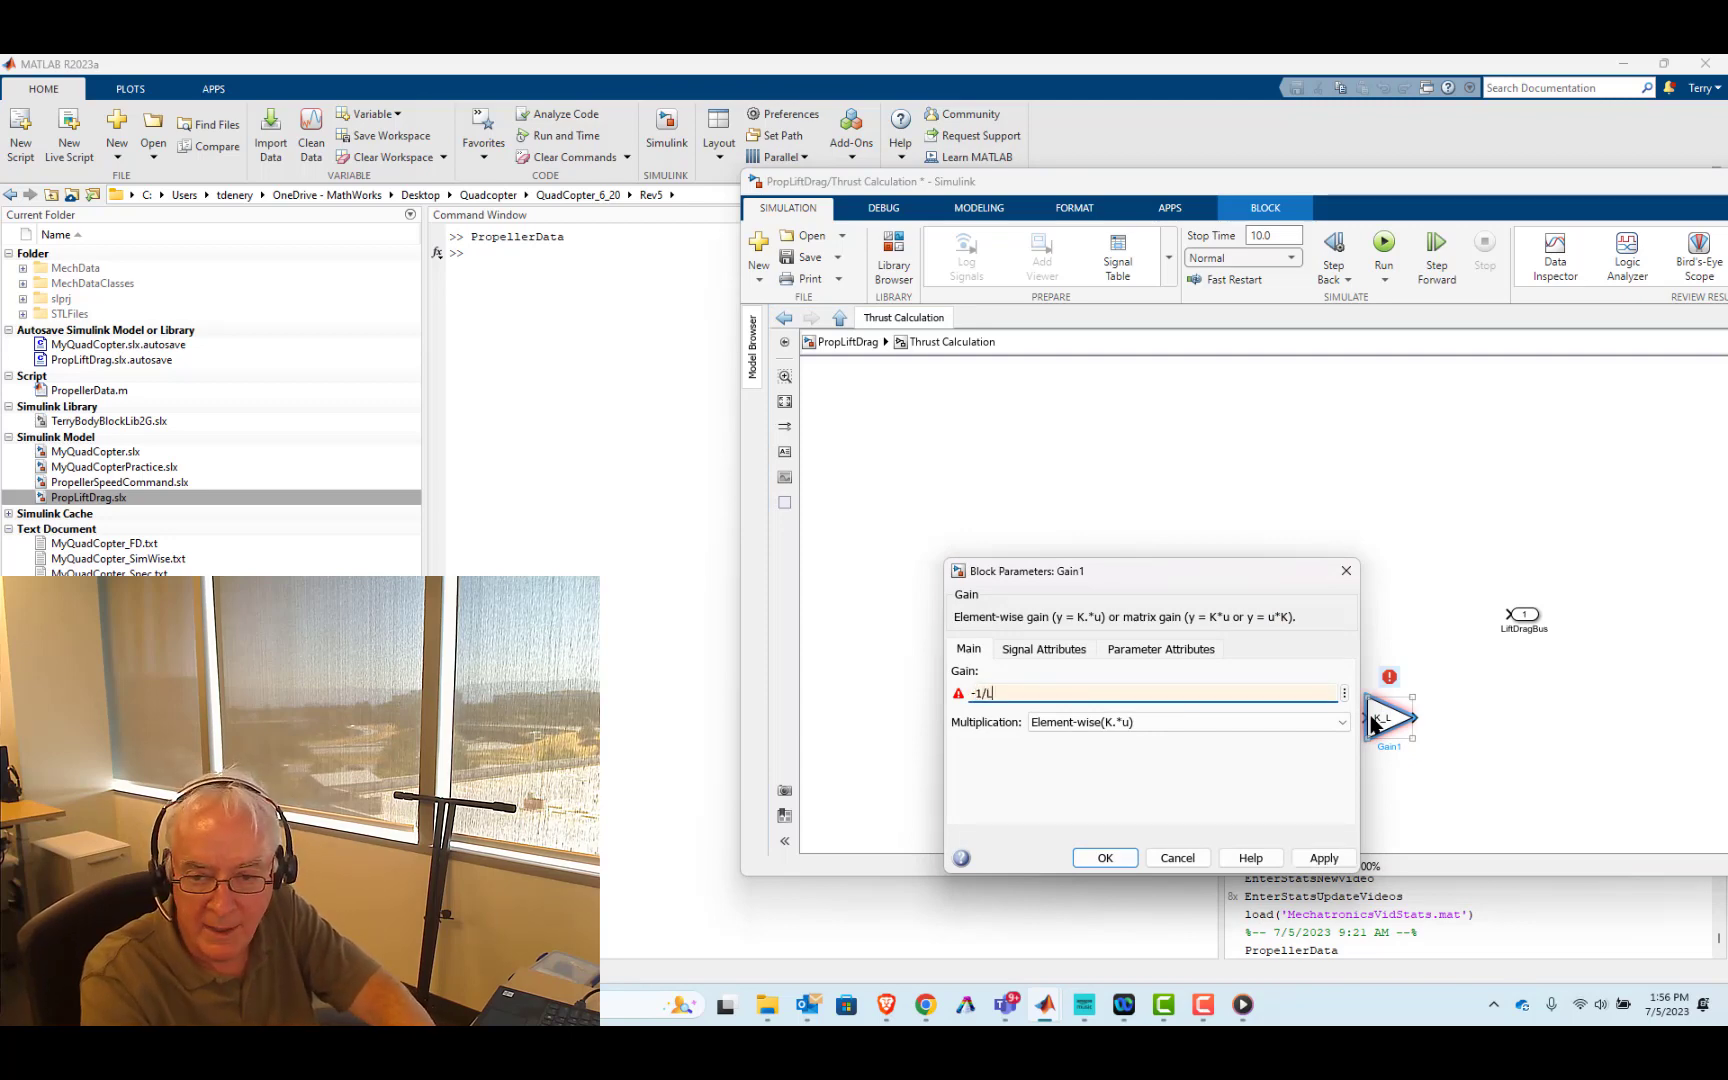
pyautogui.write('toD')
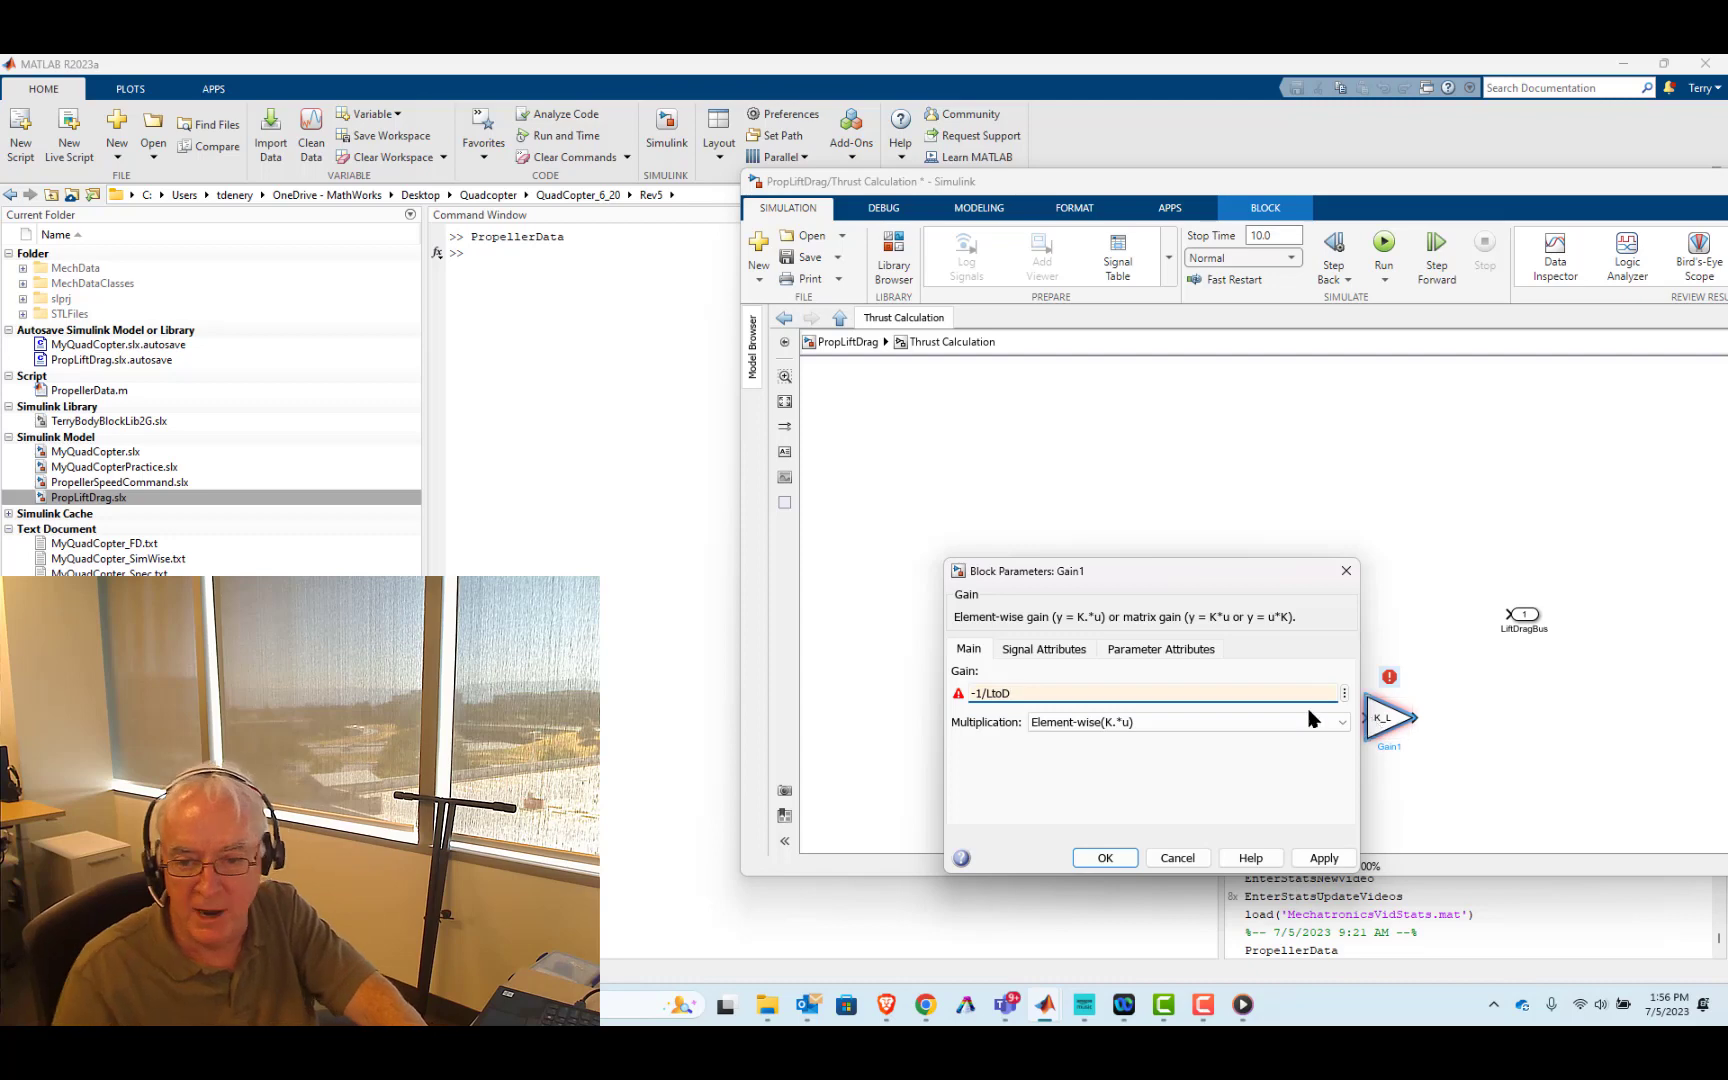
pyautogui.click(1105, 858)
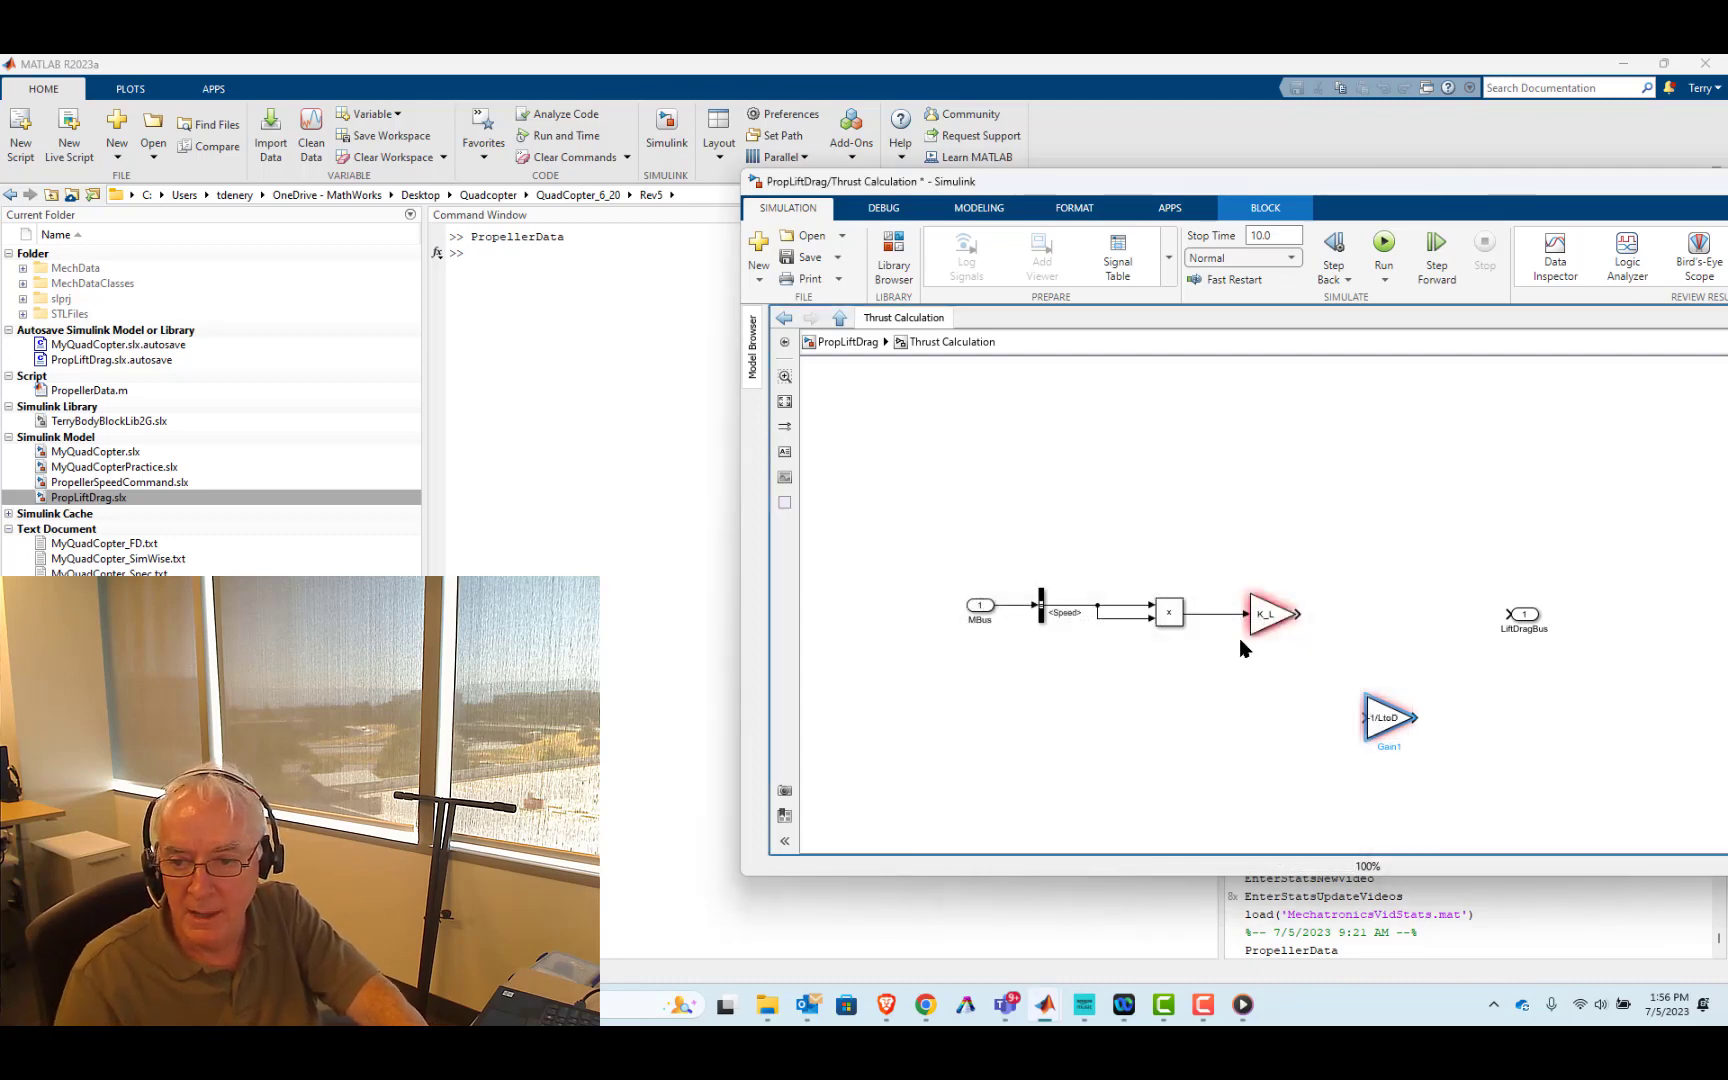
pyautogui.moveTo(1299, 614); pyautogui.dragTo(1366, 717)
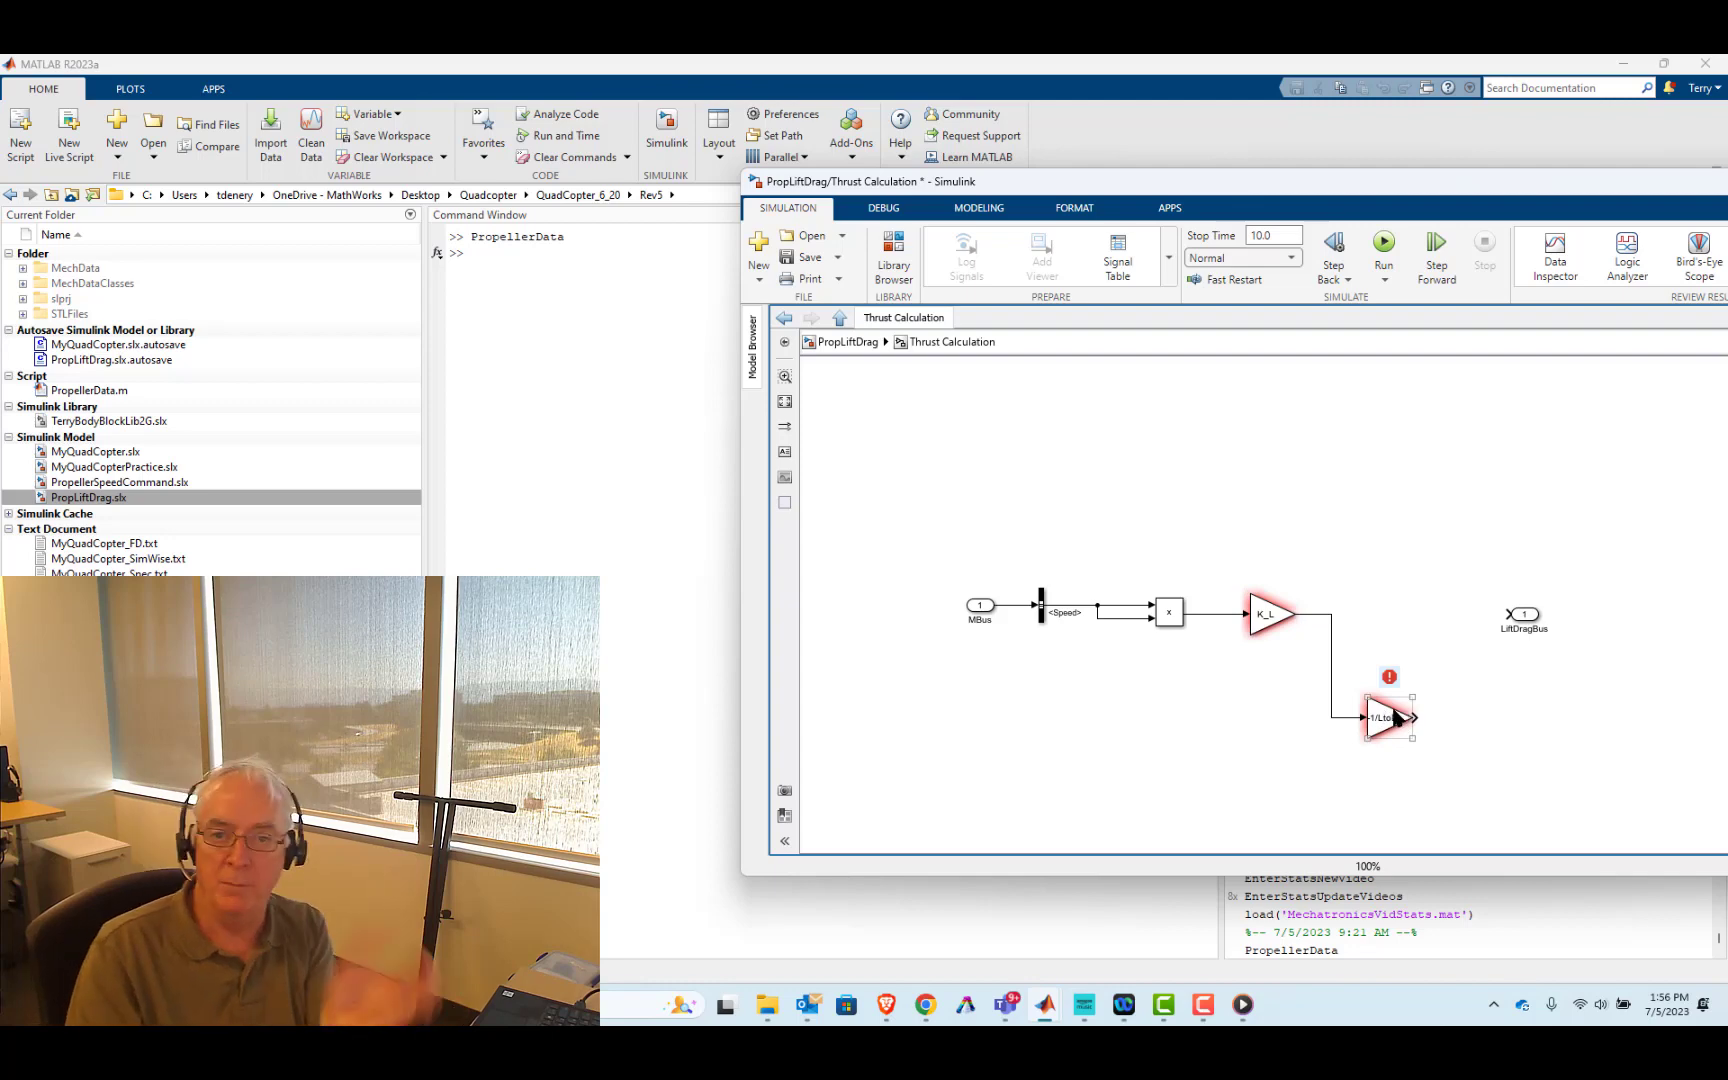
# - Make room before the LiftDragBus port, add a tall copy of the Product block, and connect the -1/LtoD gain to its first input
pyautogui.click(1288, 620)
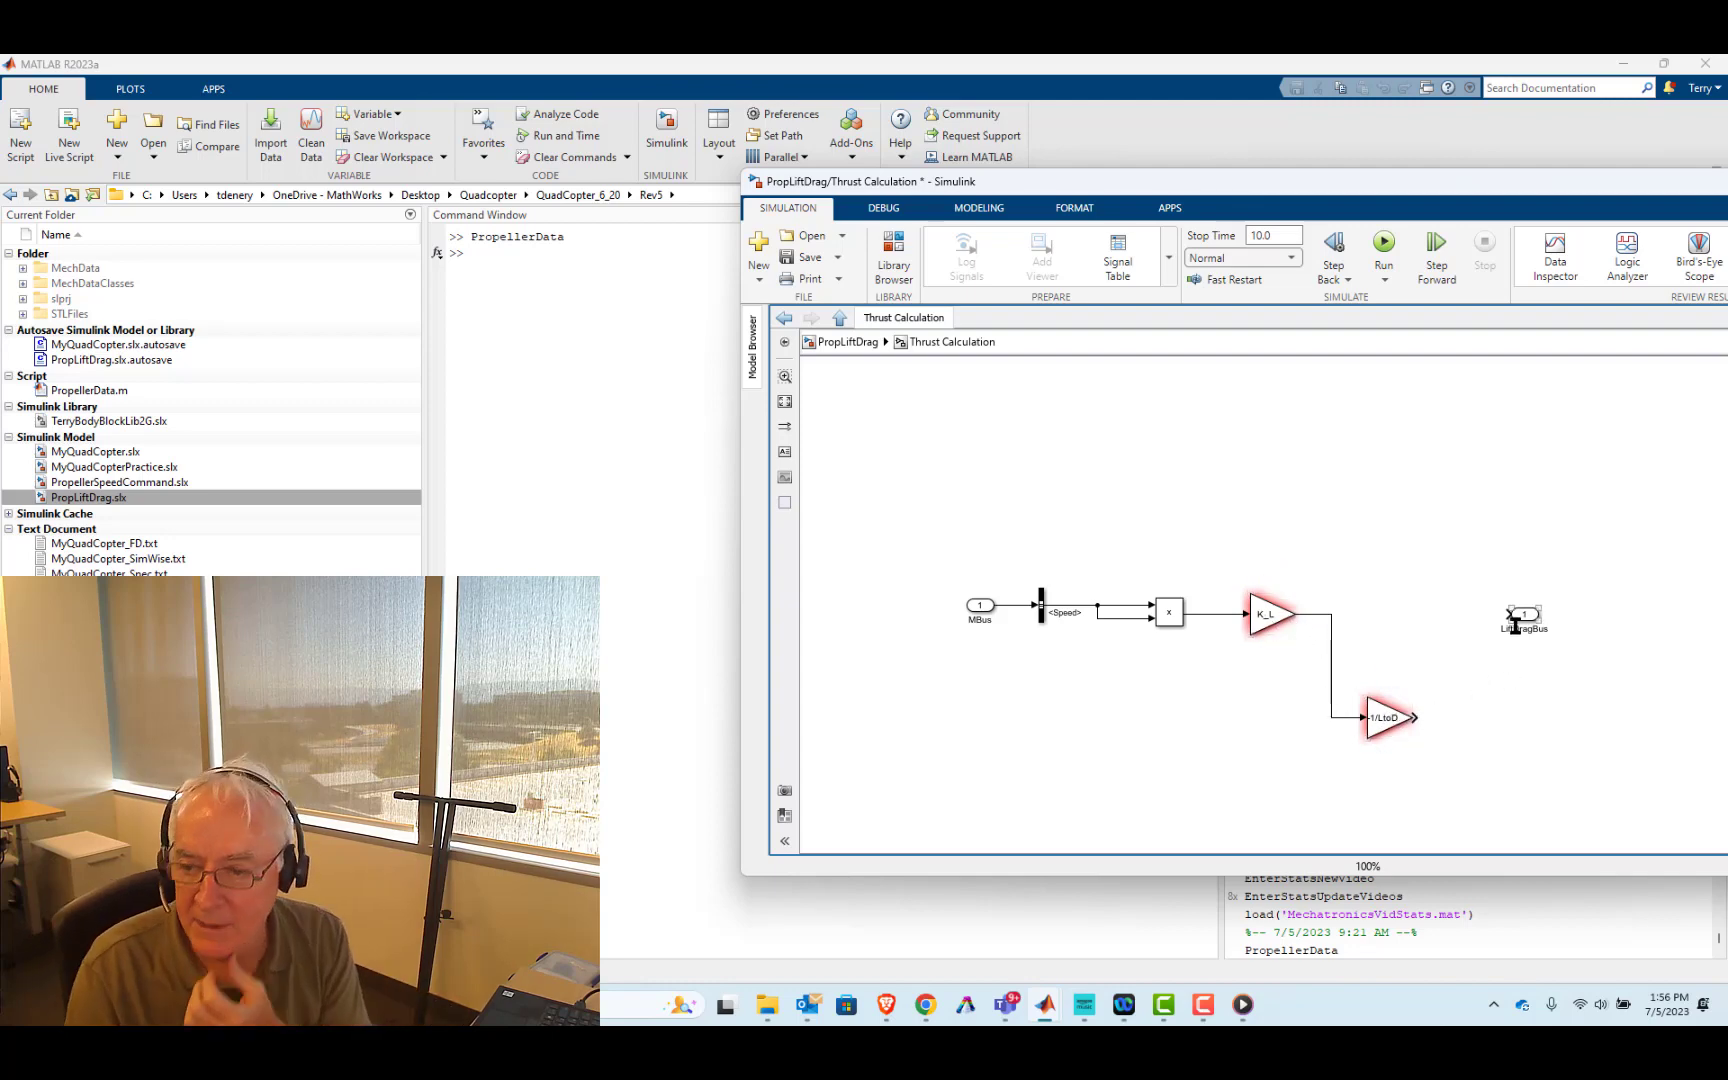
pyautogui.moveTo(1527, 617); pyautogui.dragTo(1625, 625)
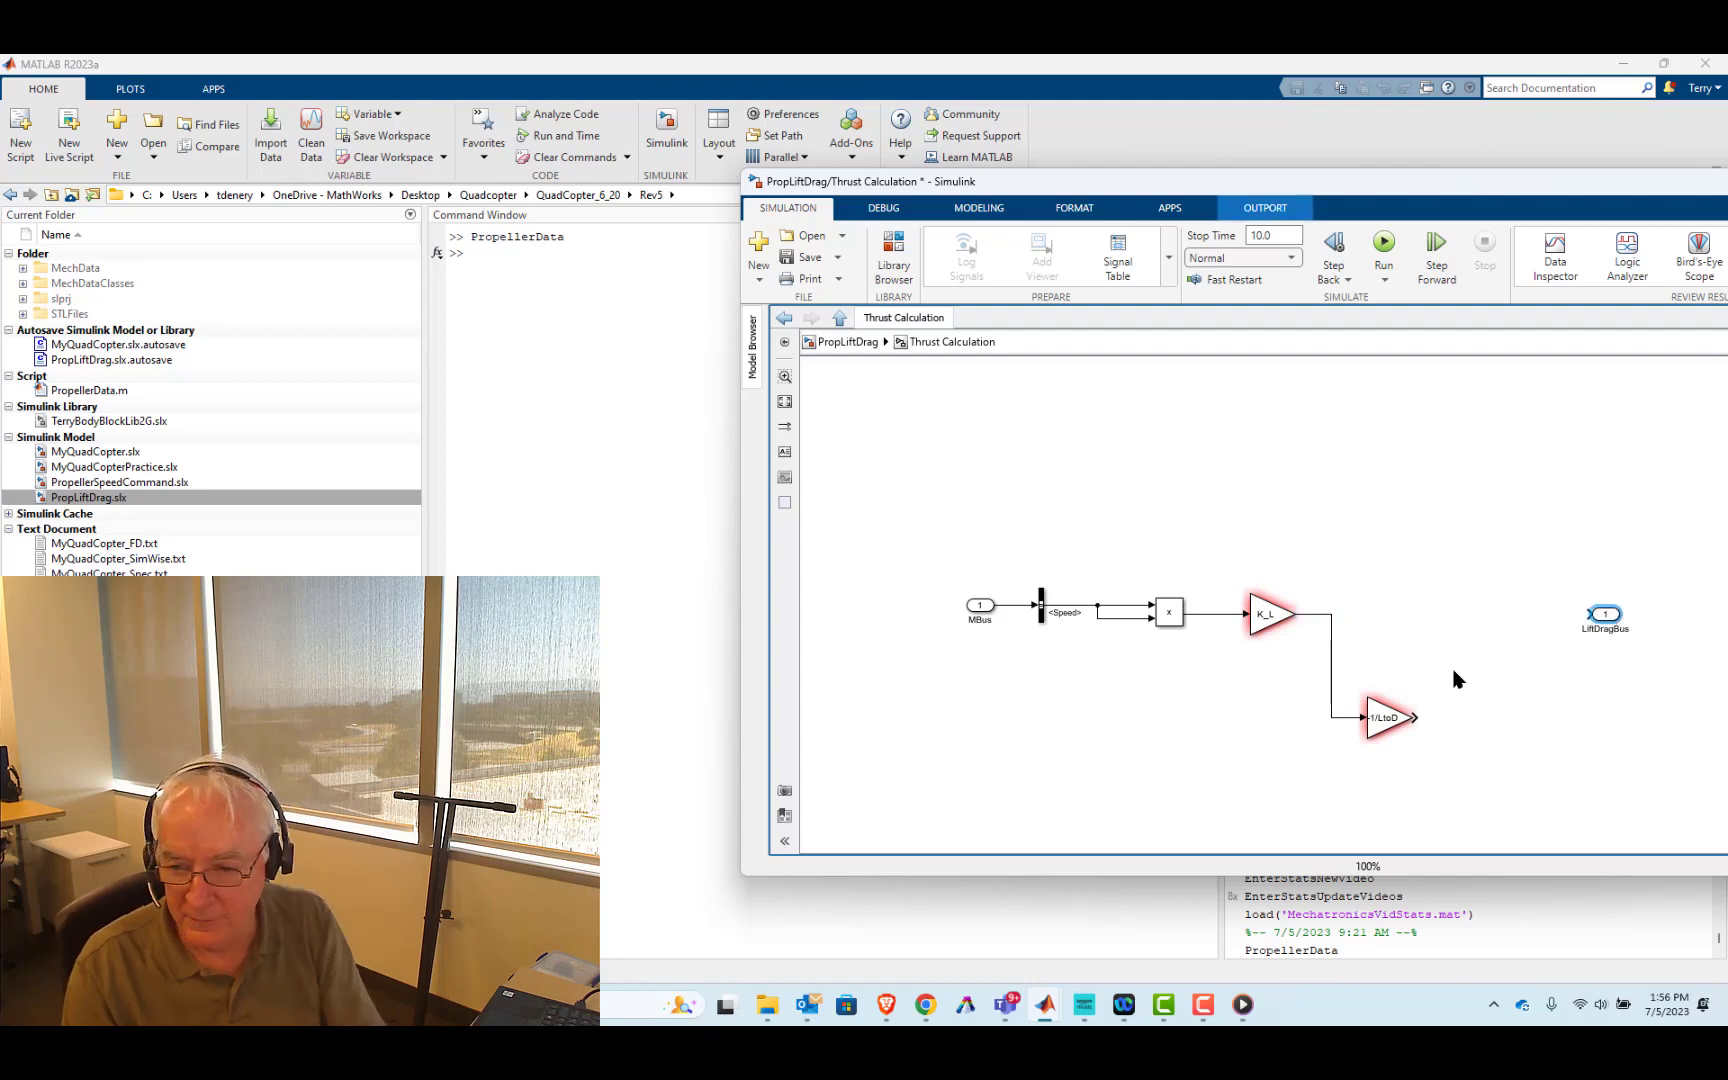
pyautogui.click(1460, 680)
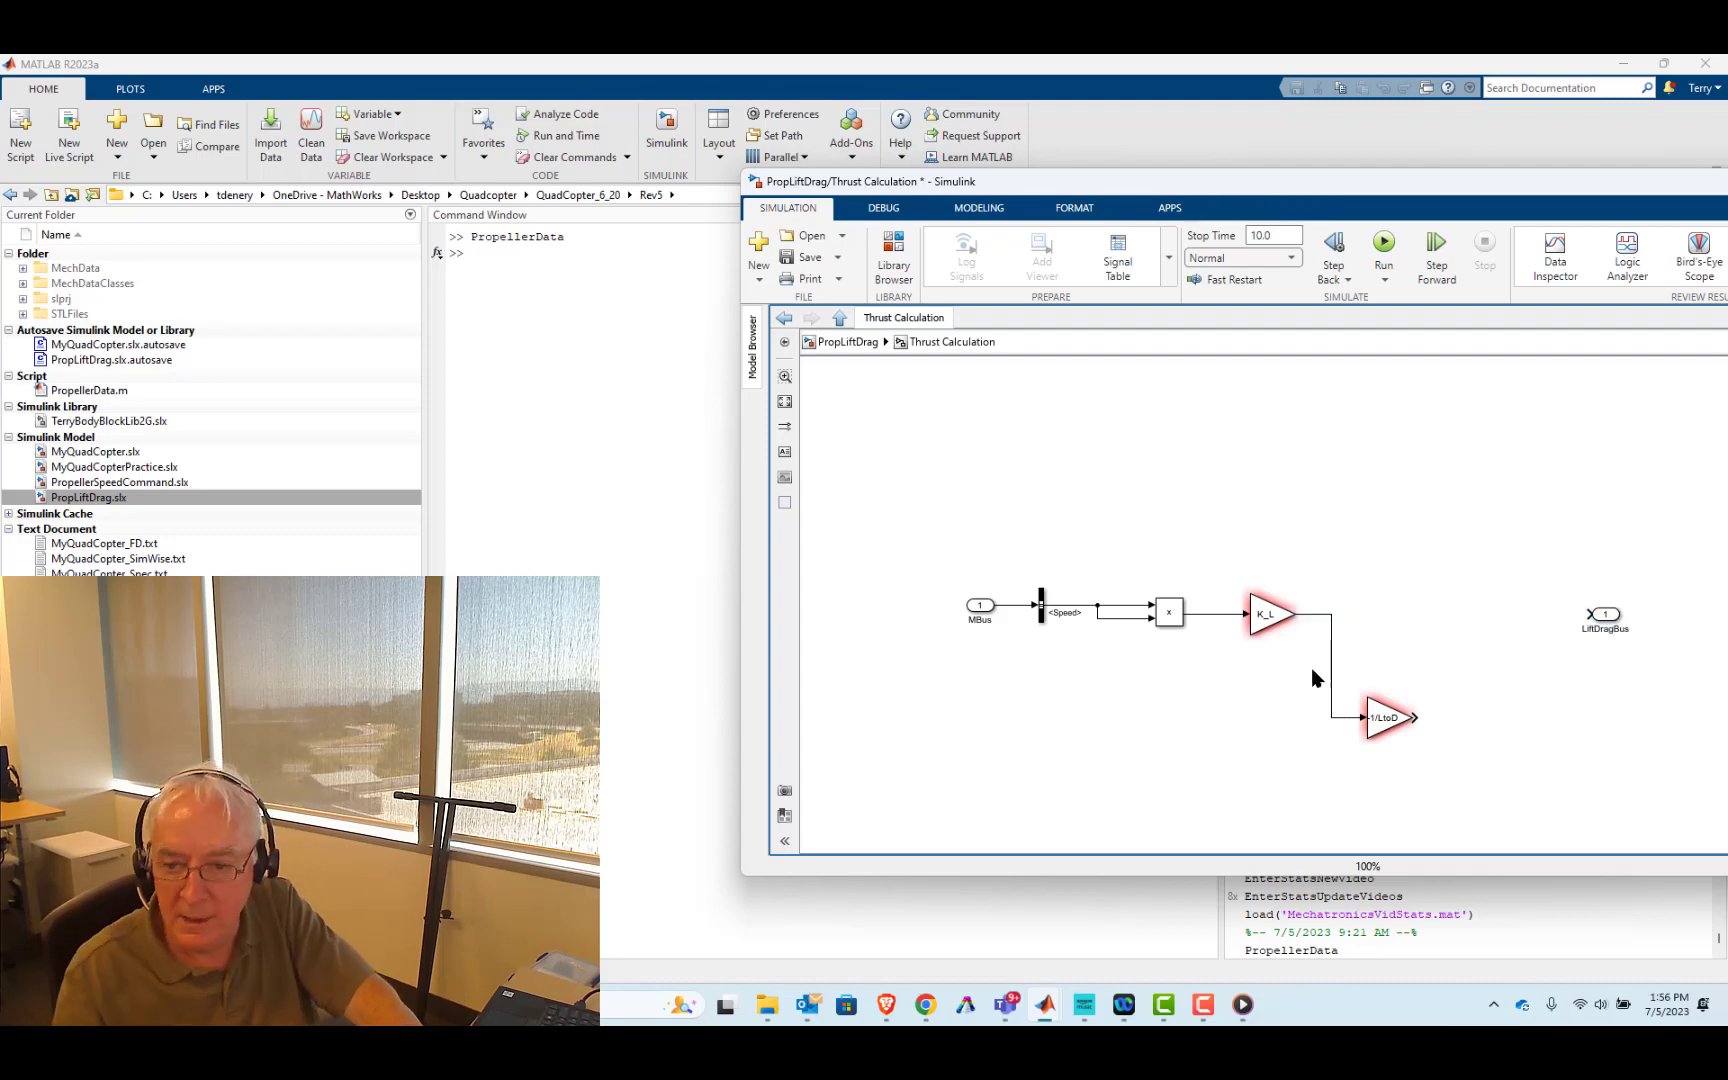
pyautogui.click(1172, 614)
pyautogui.hotkey('ctrl', 'c')
pyautogui.hotkey('ctrl', 'v')
pyautogui.moveTo(1500, 697); pyautogui.dragTo(1483, 788)
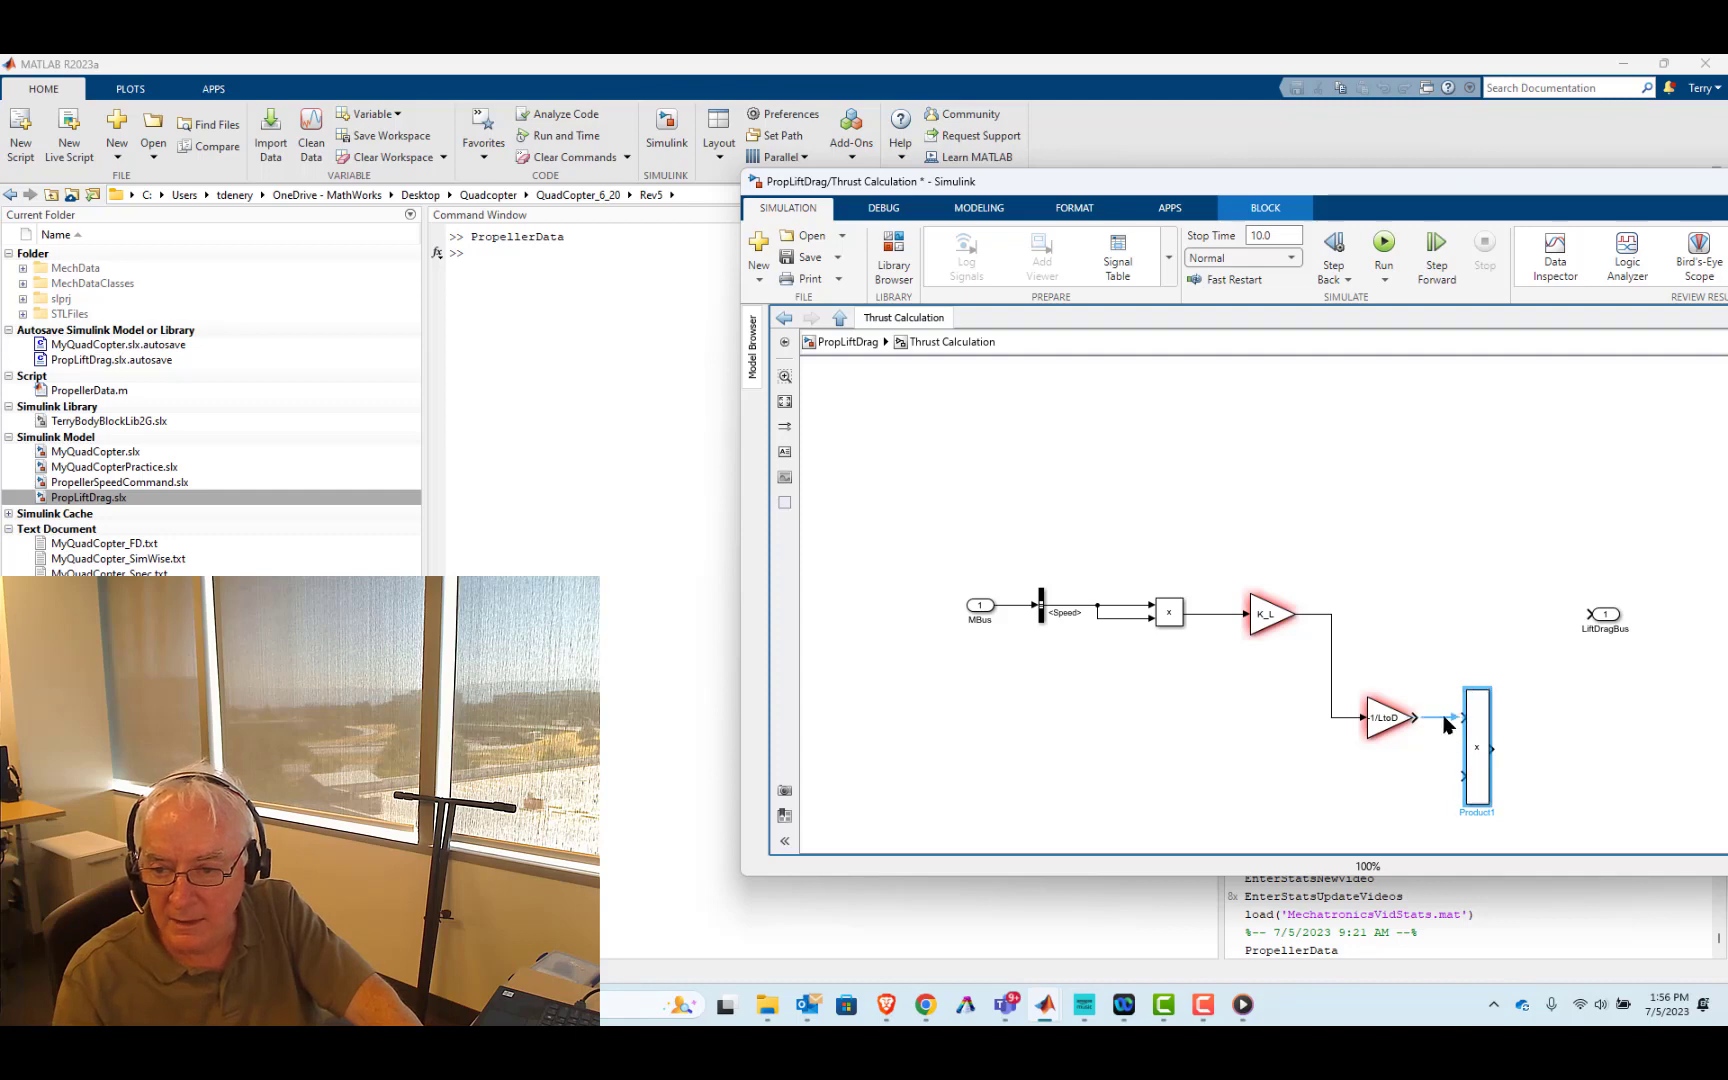
# - Branch the Speed signal through a new Sign block into the second input of the tall Product block
pyautogui.click(1072, 604)
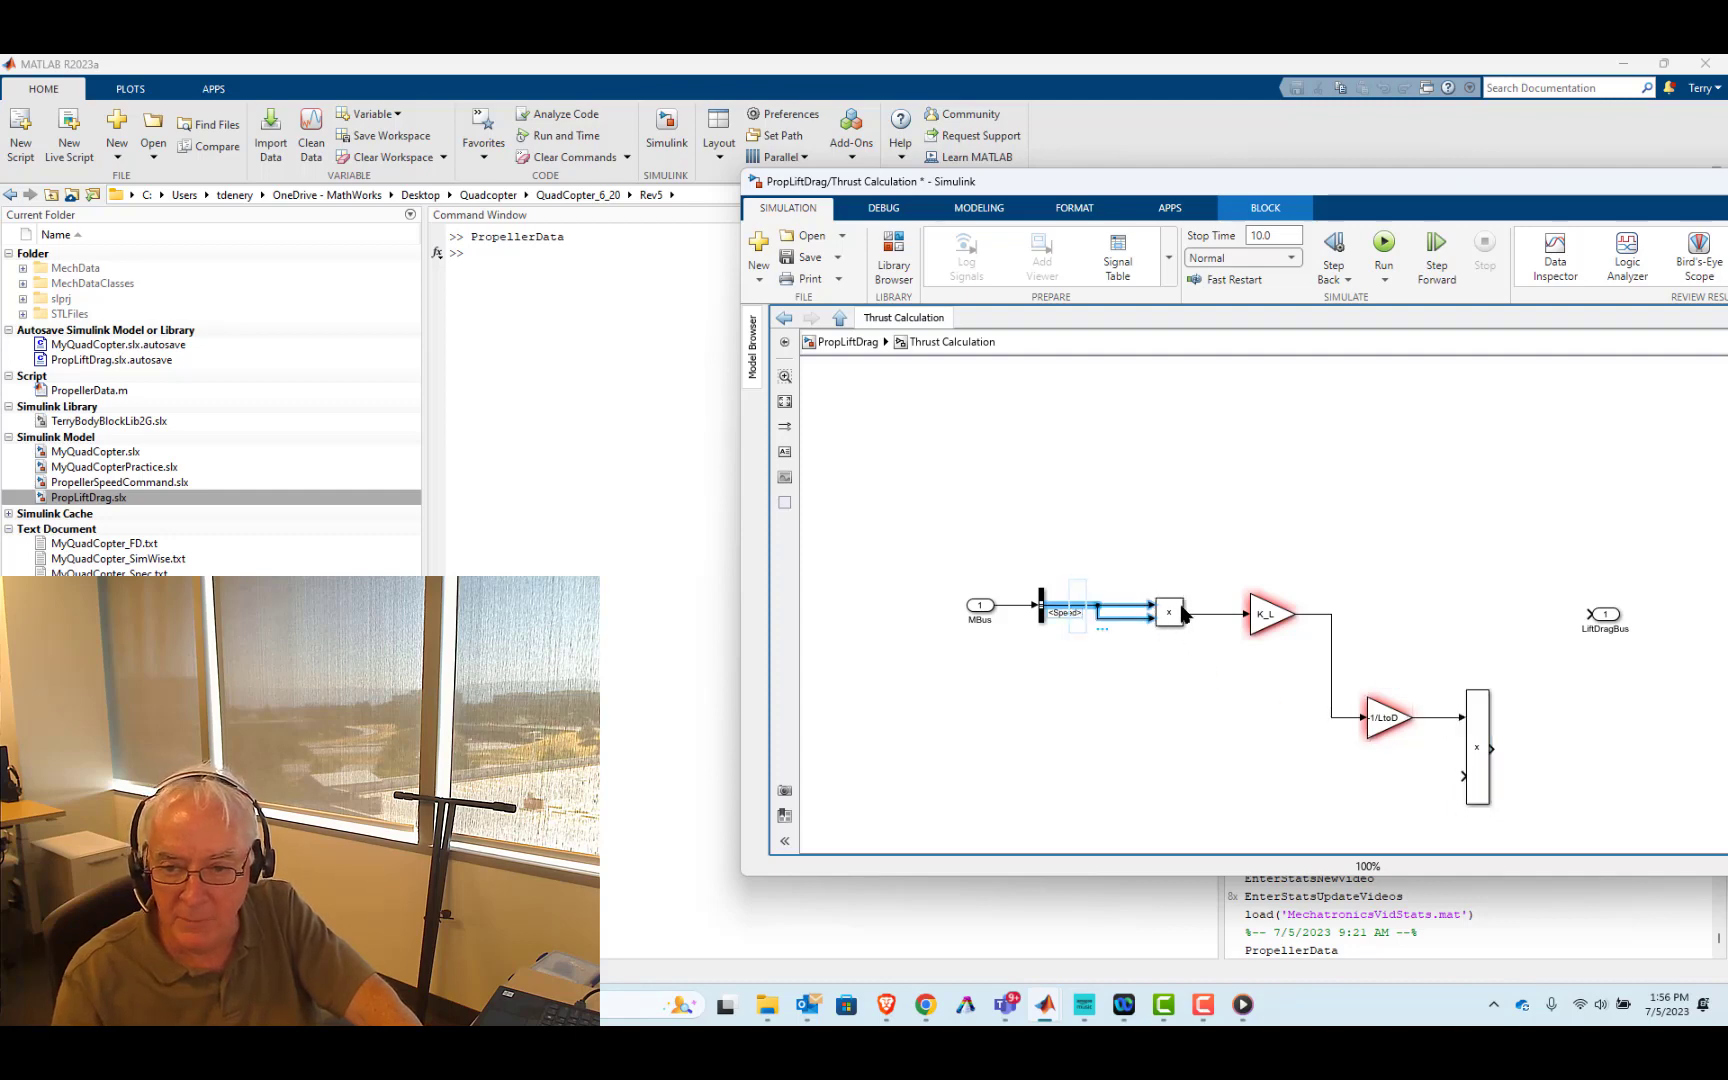
pyautogui.moveTo(1183, 614); pyautogui.dragTo(1226, 610)
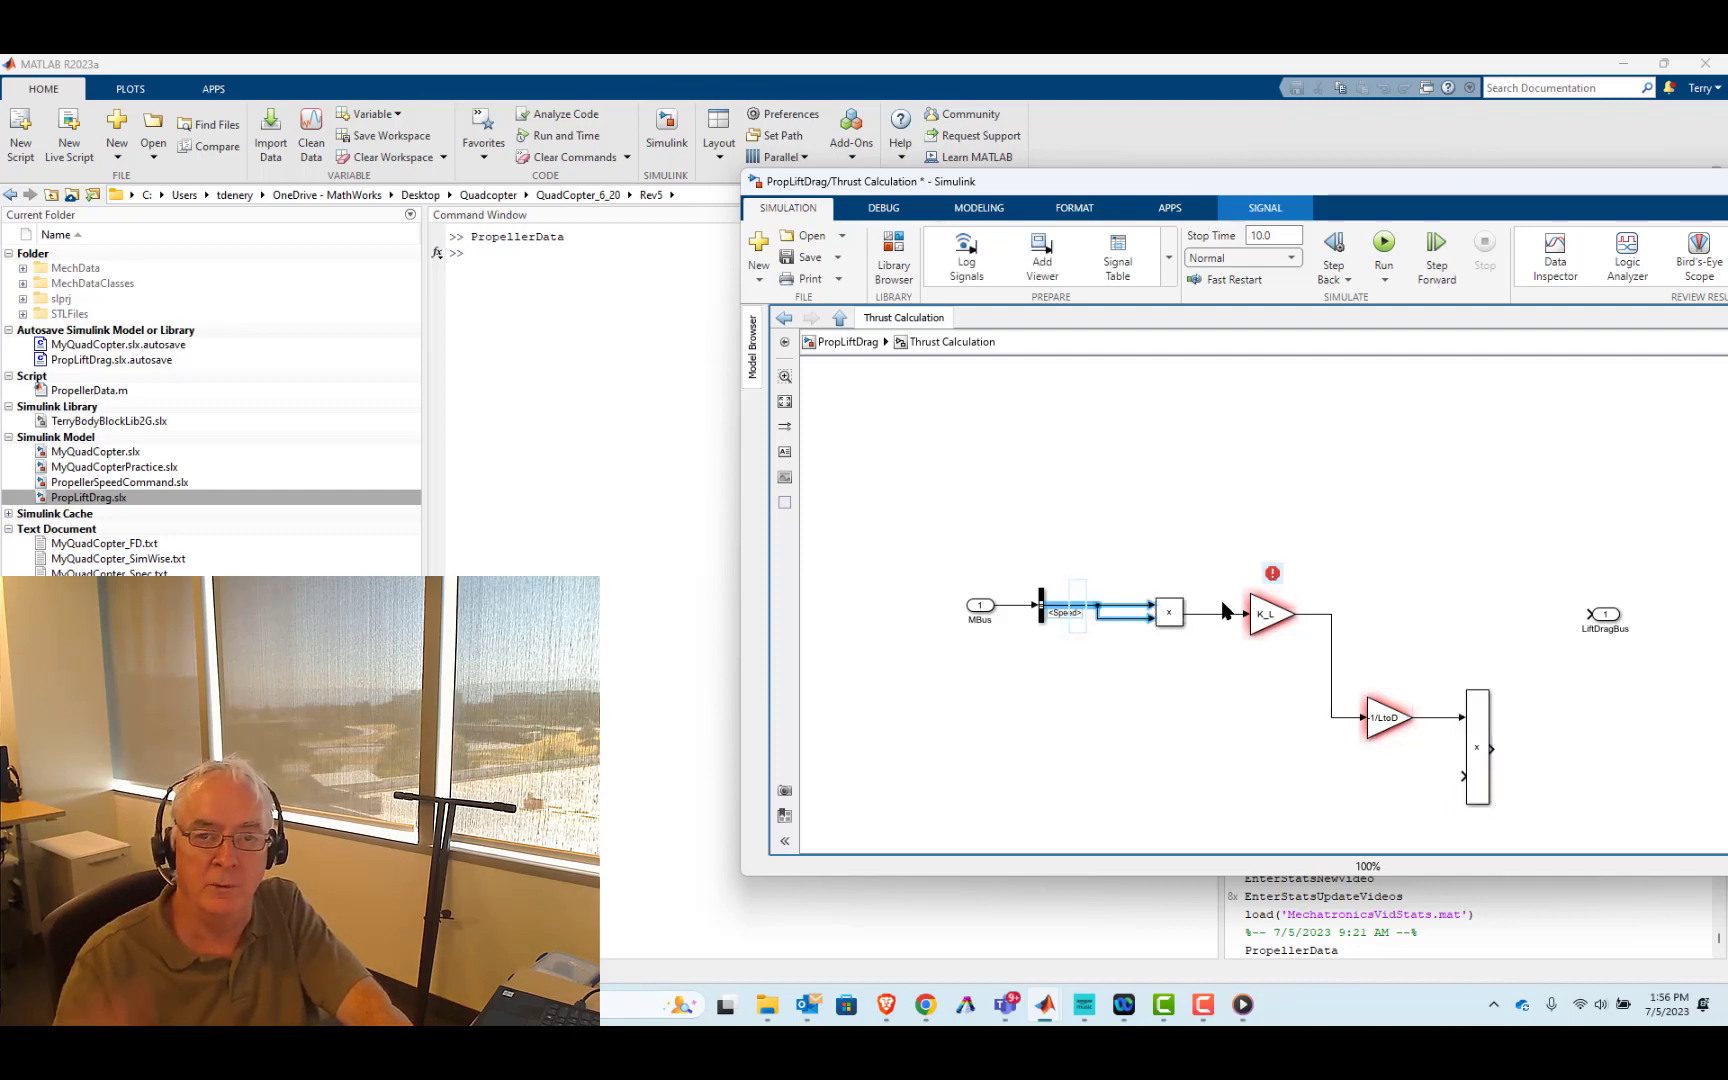
pyautogui.moveTo(1226, 610); pyautogui.dragTo(1246, 613)
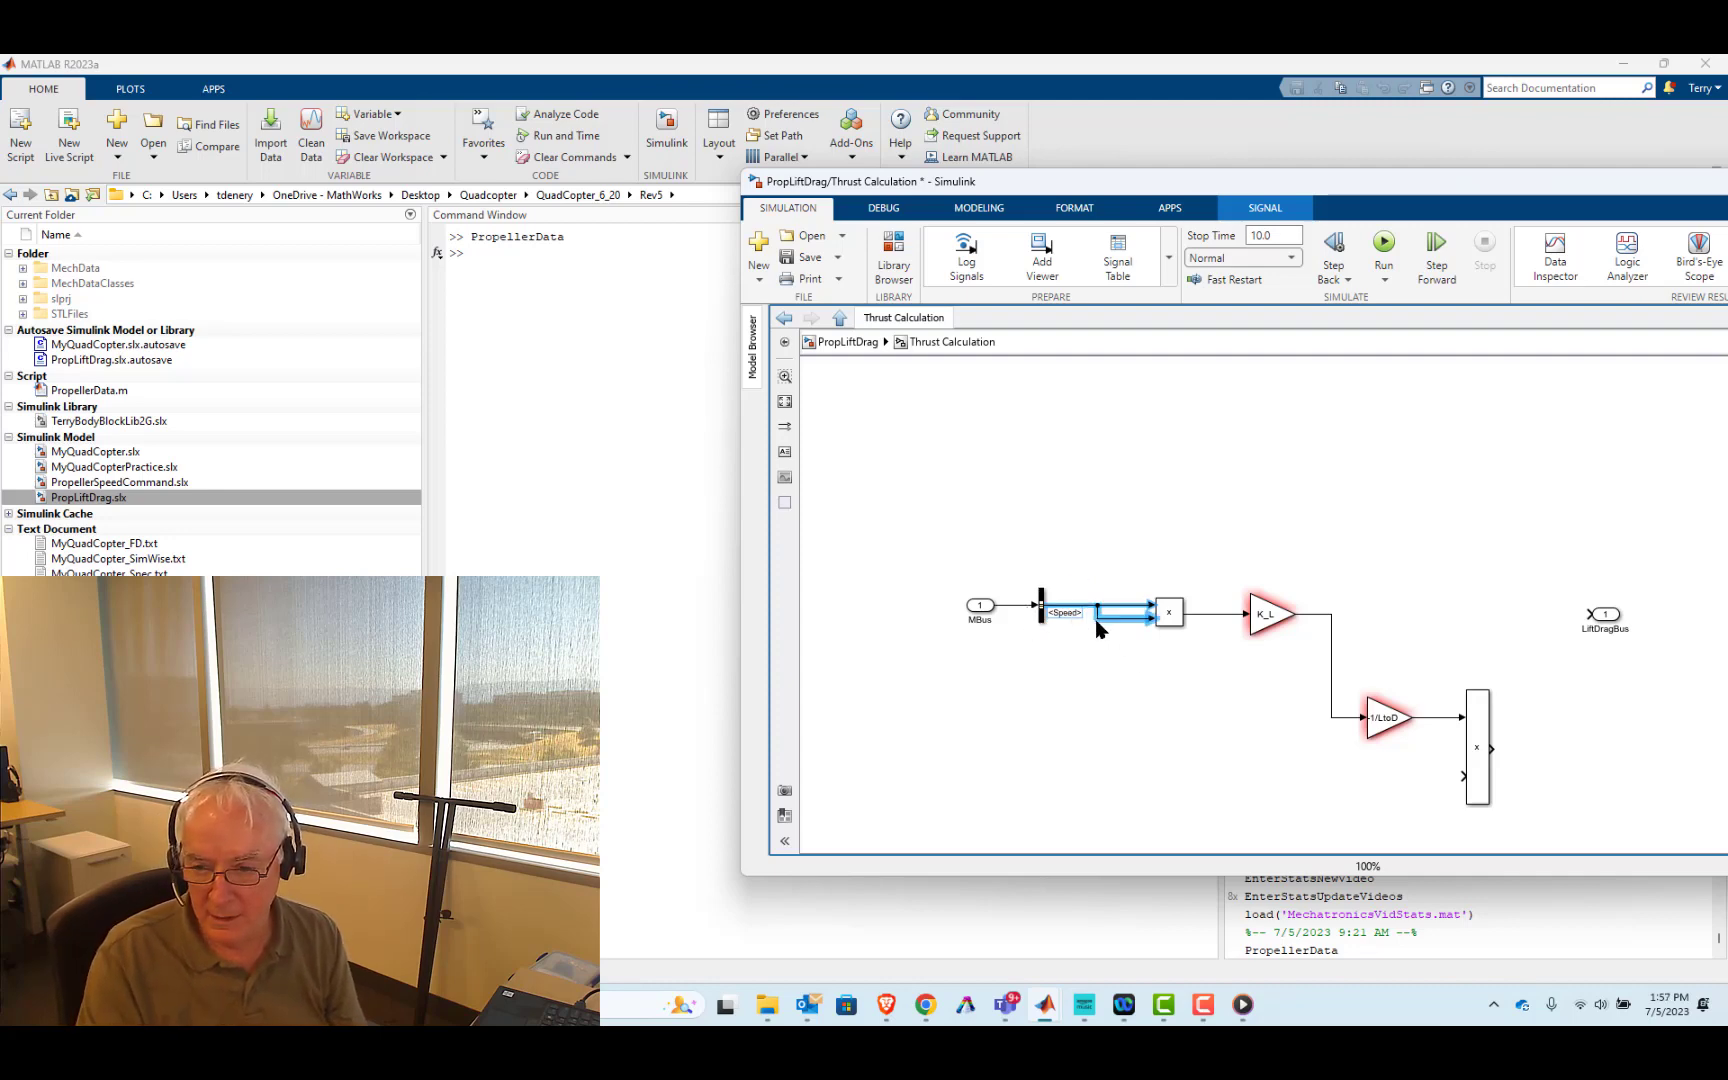
pyautogui.moveTo(1097, 621); pyautogui.dragTo(1188, 775)
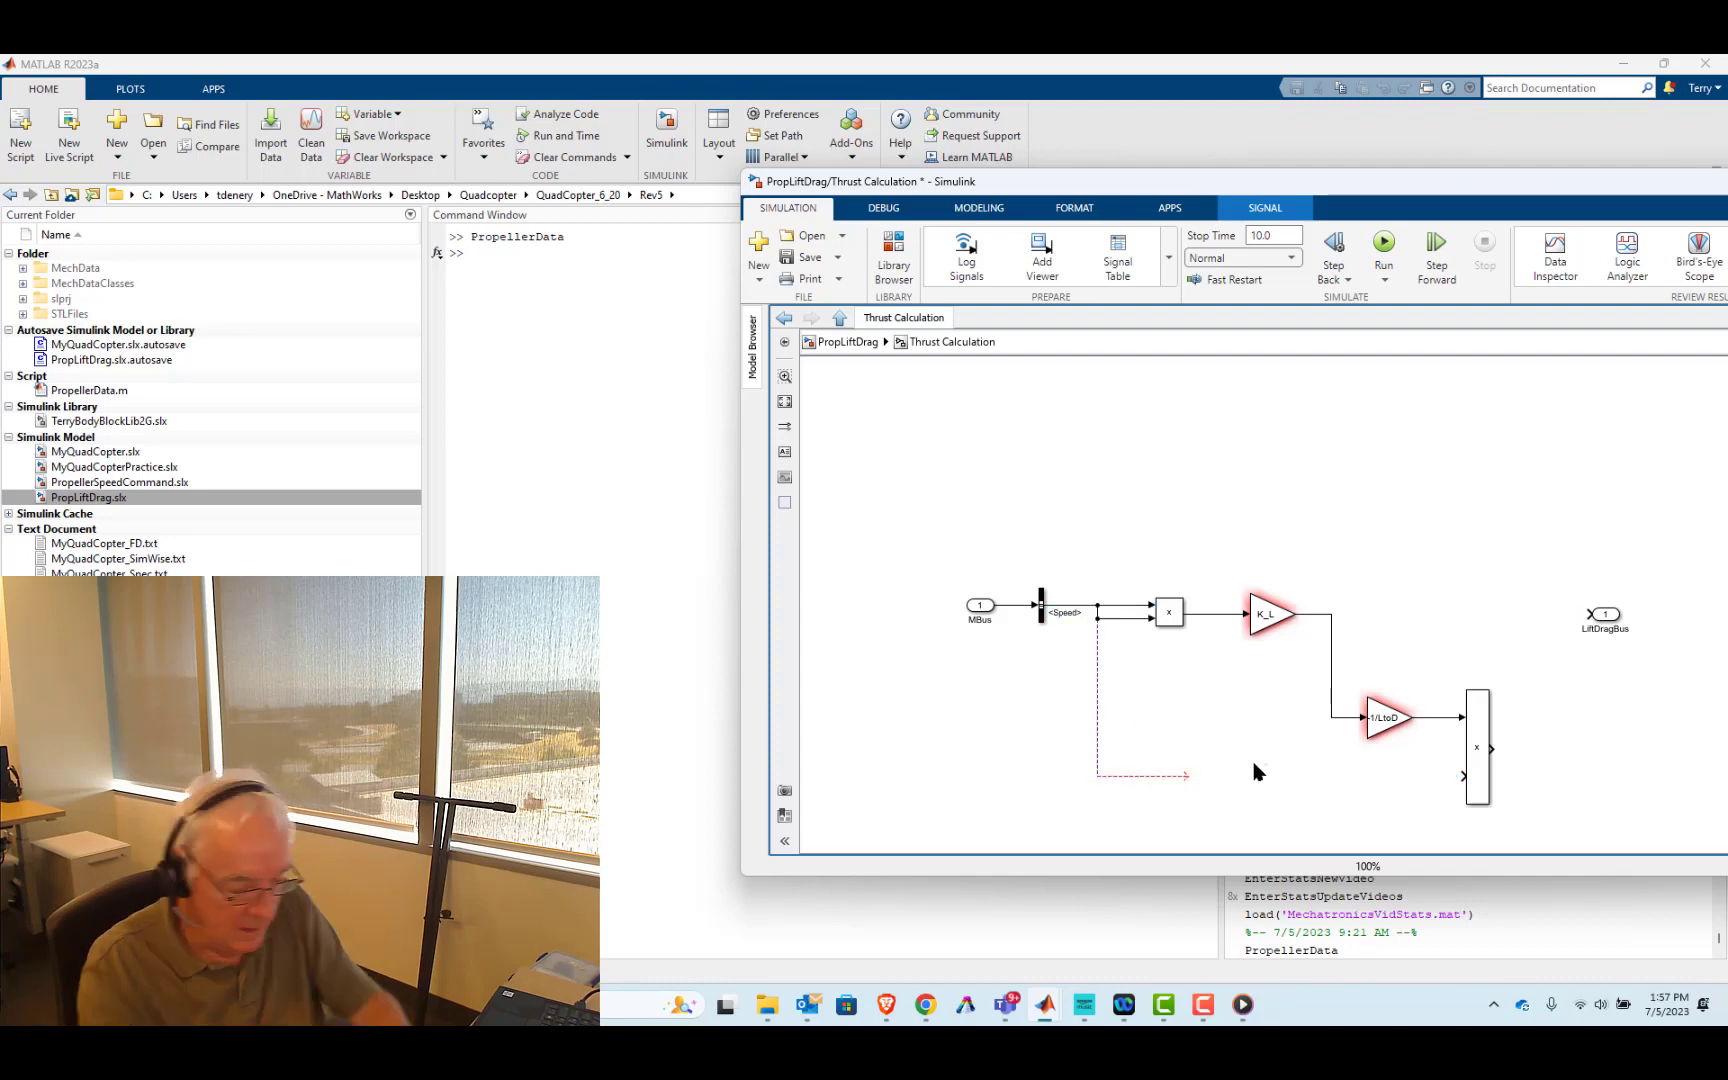
pyautogui.doubleClick(1255, 770)
pyautogui.write('sign')
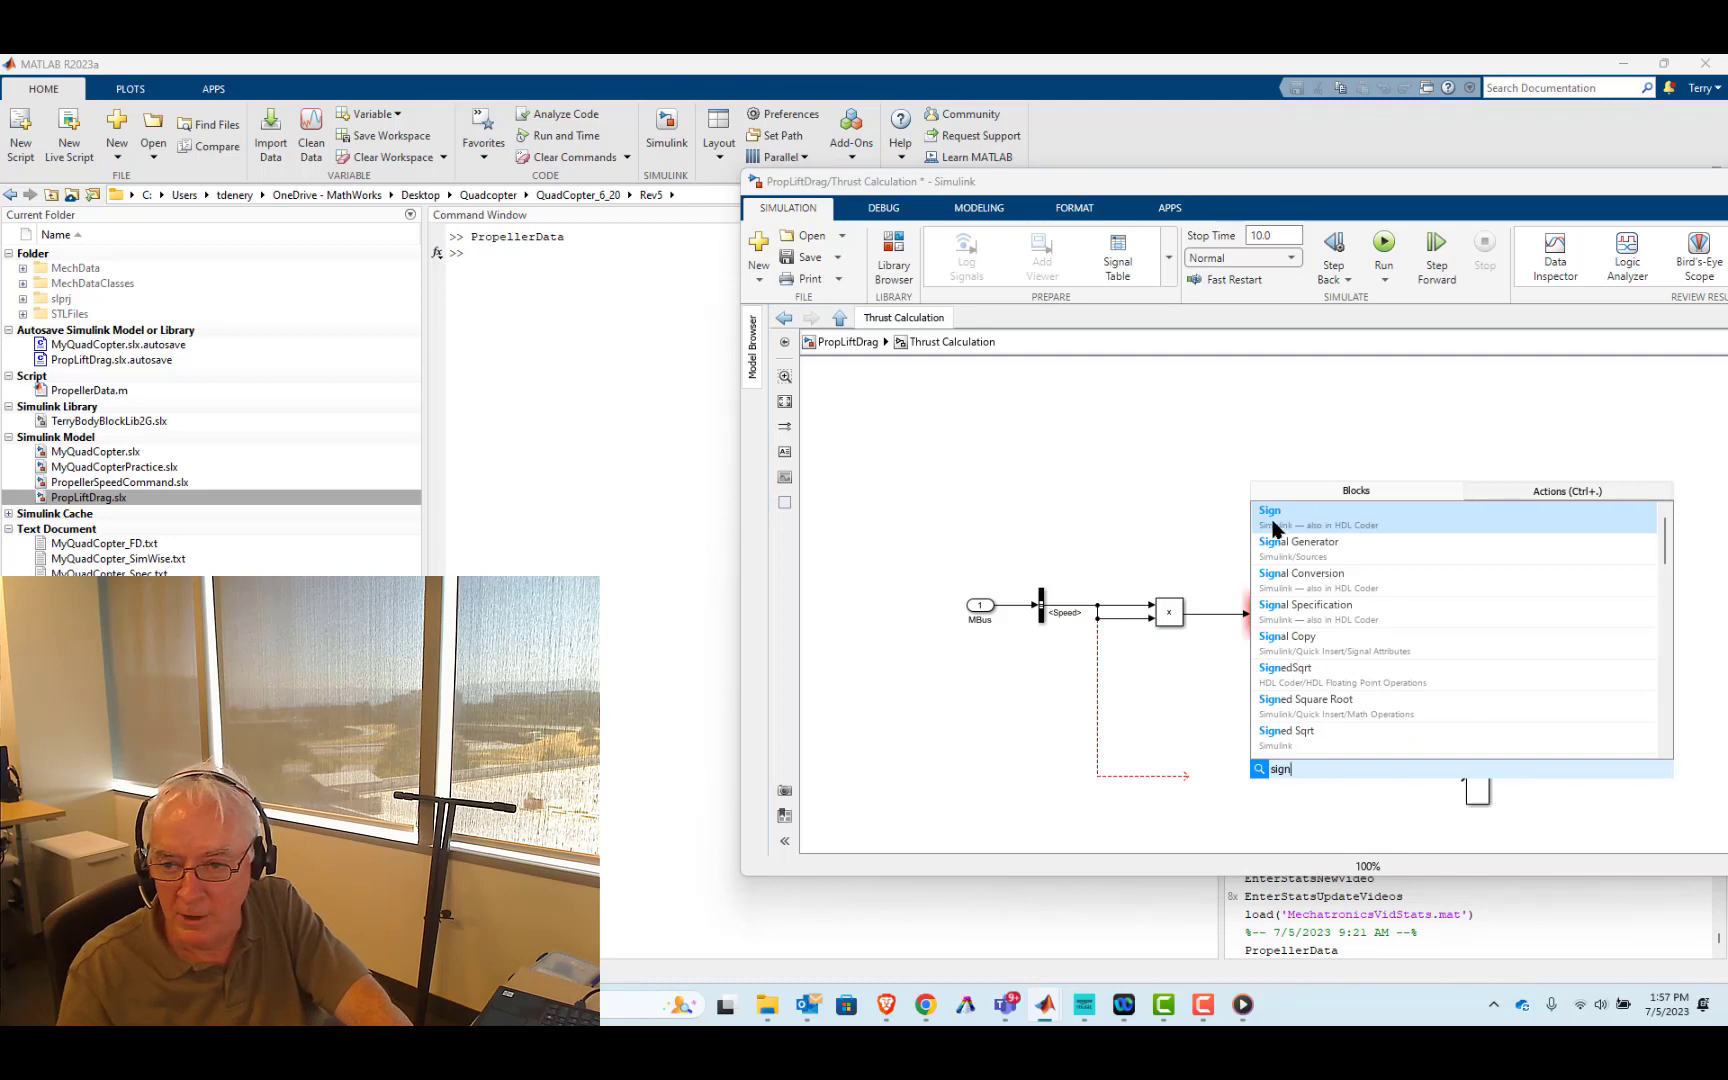
pyautogui.press('Escape')
pyautogui.moveTo(1266, 763)
pyautogui.mouseDown()
pyautogui.moveTo(1210, 782)
pyautogui.moveTo(1269, 782)
pyautogui.mouseUp()
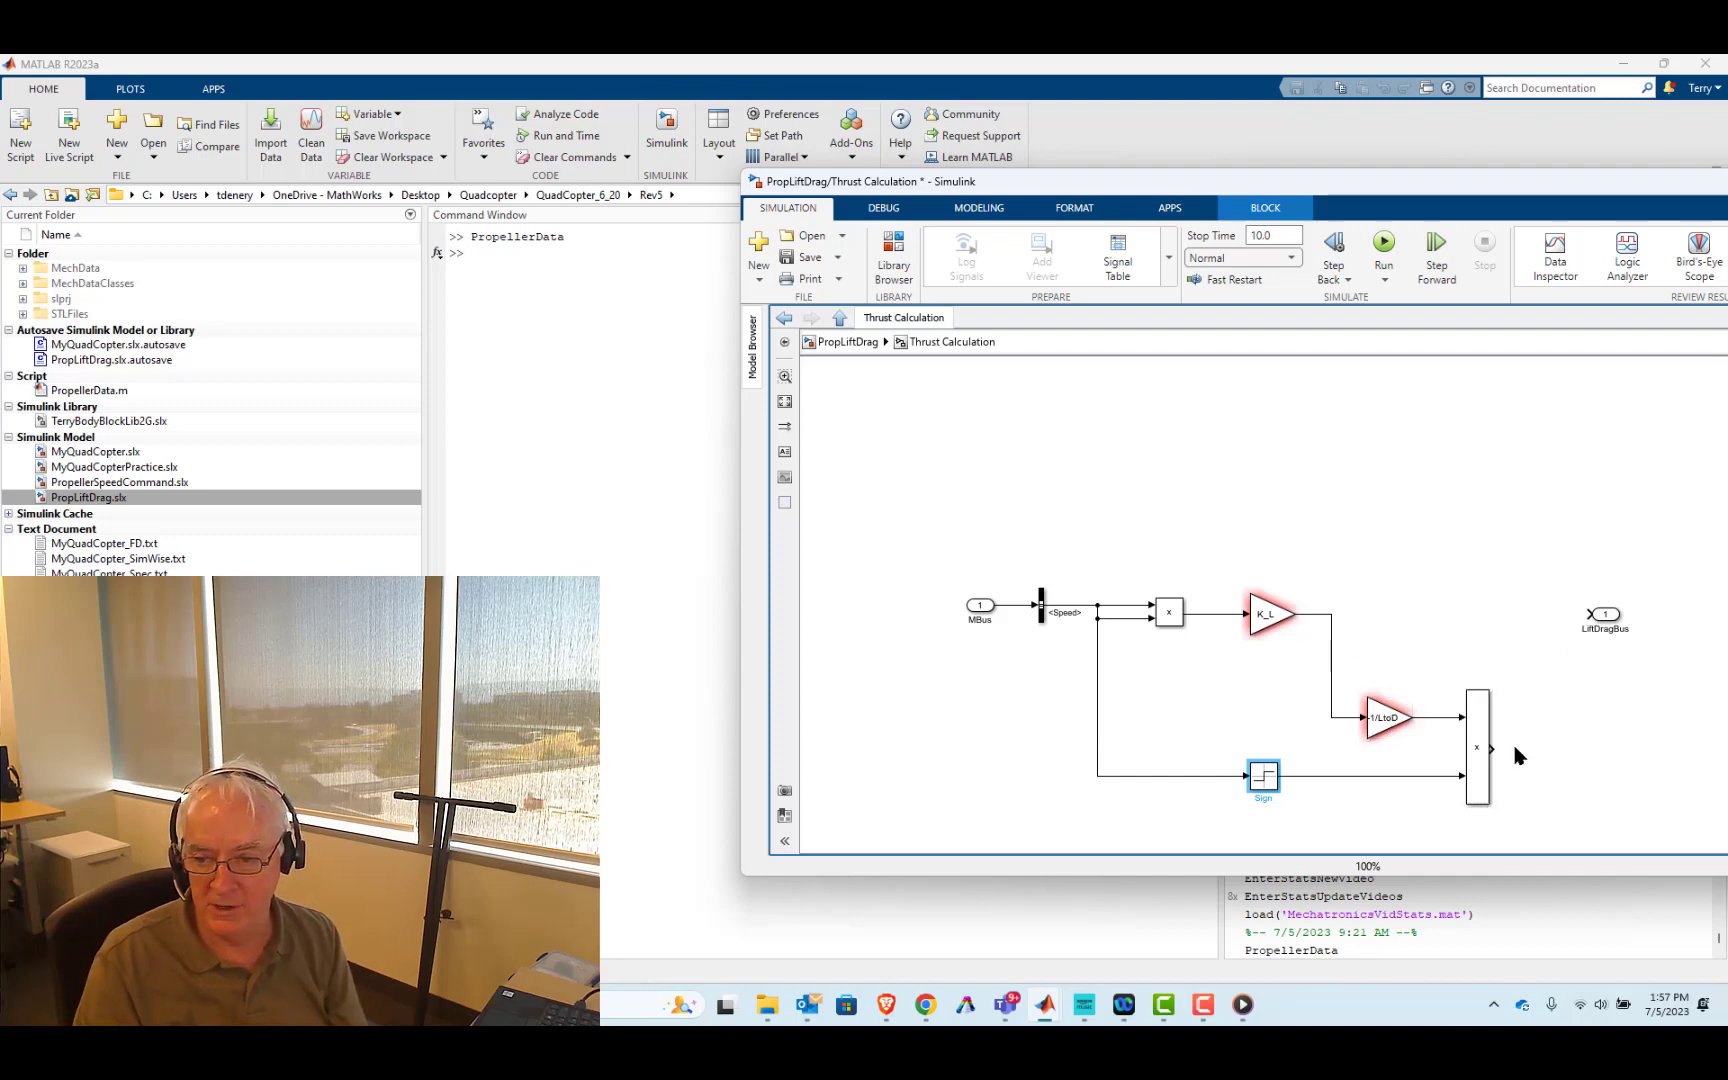
# - Add a Bus Creator before the LiftDragBus port and wire the K_L gain and tall Product outputs into its two inputs
pyautogui.moveTo(1603, 622); pyautogui.dragTo(1655, 597)
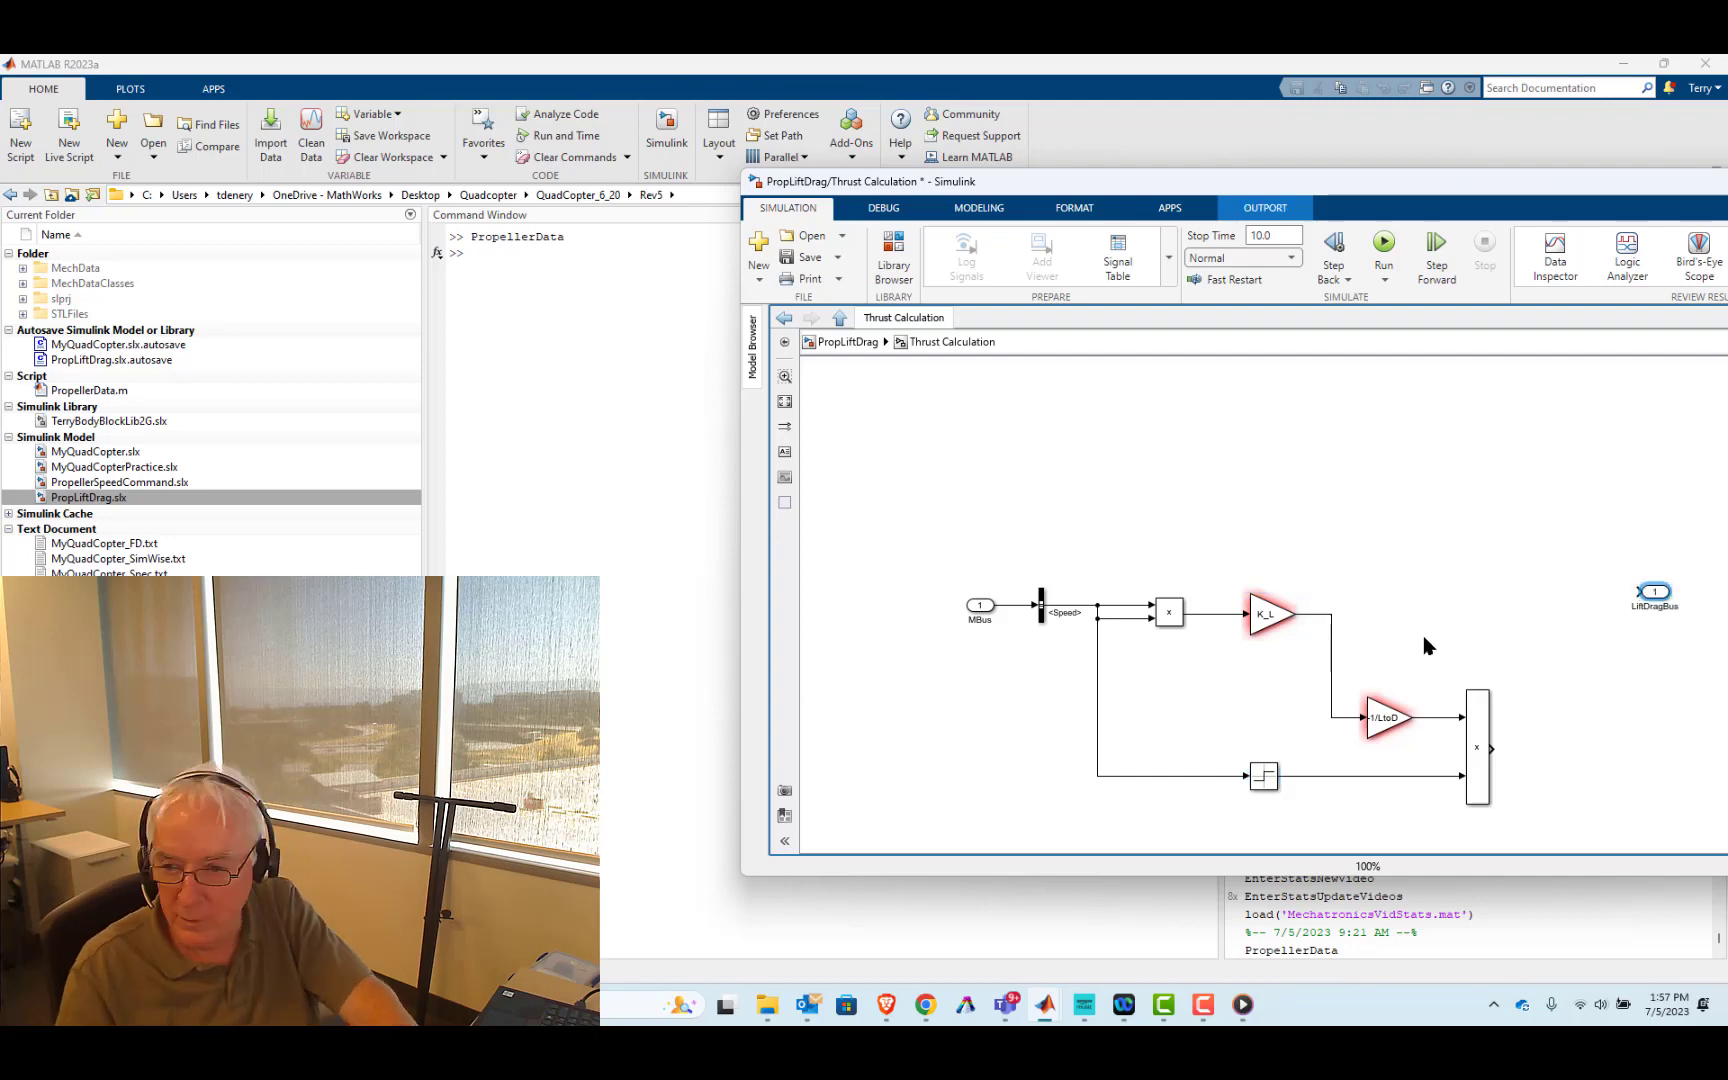
pyautogui.click(1475, 598)
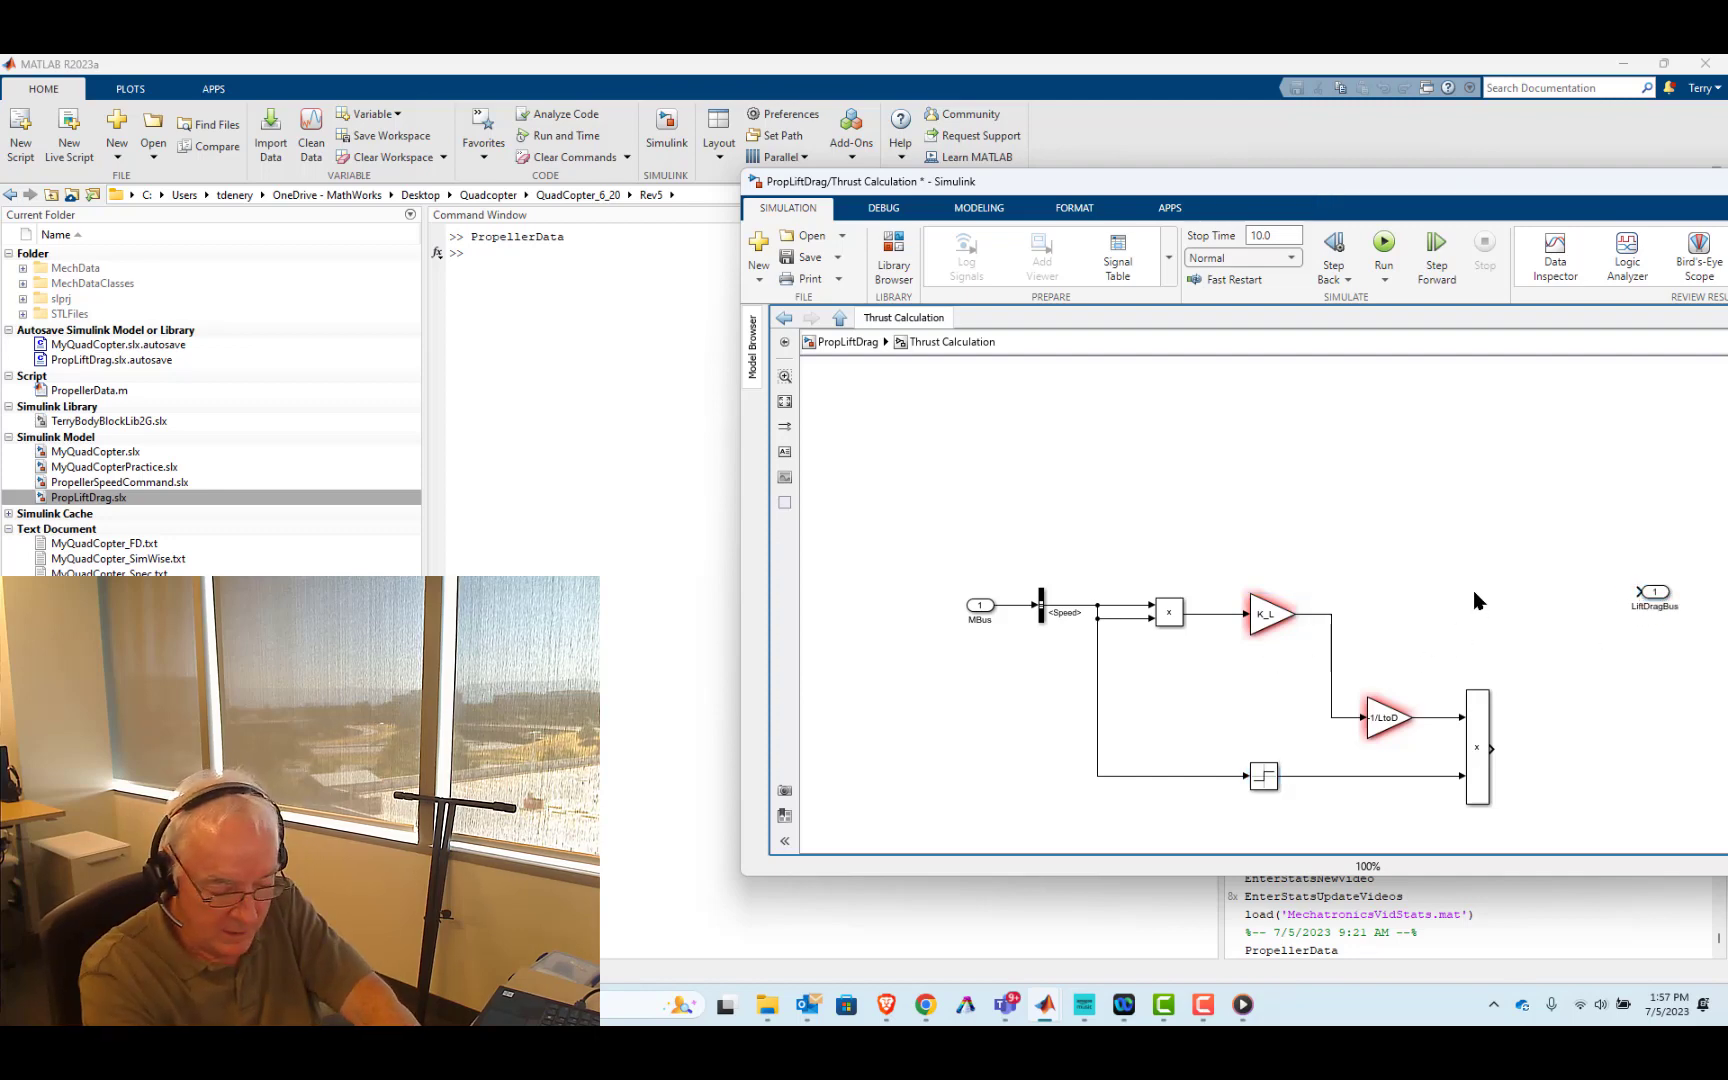
pyautogui.doubleClick(1475, 598)
pyautogui.write('bus')
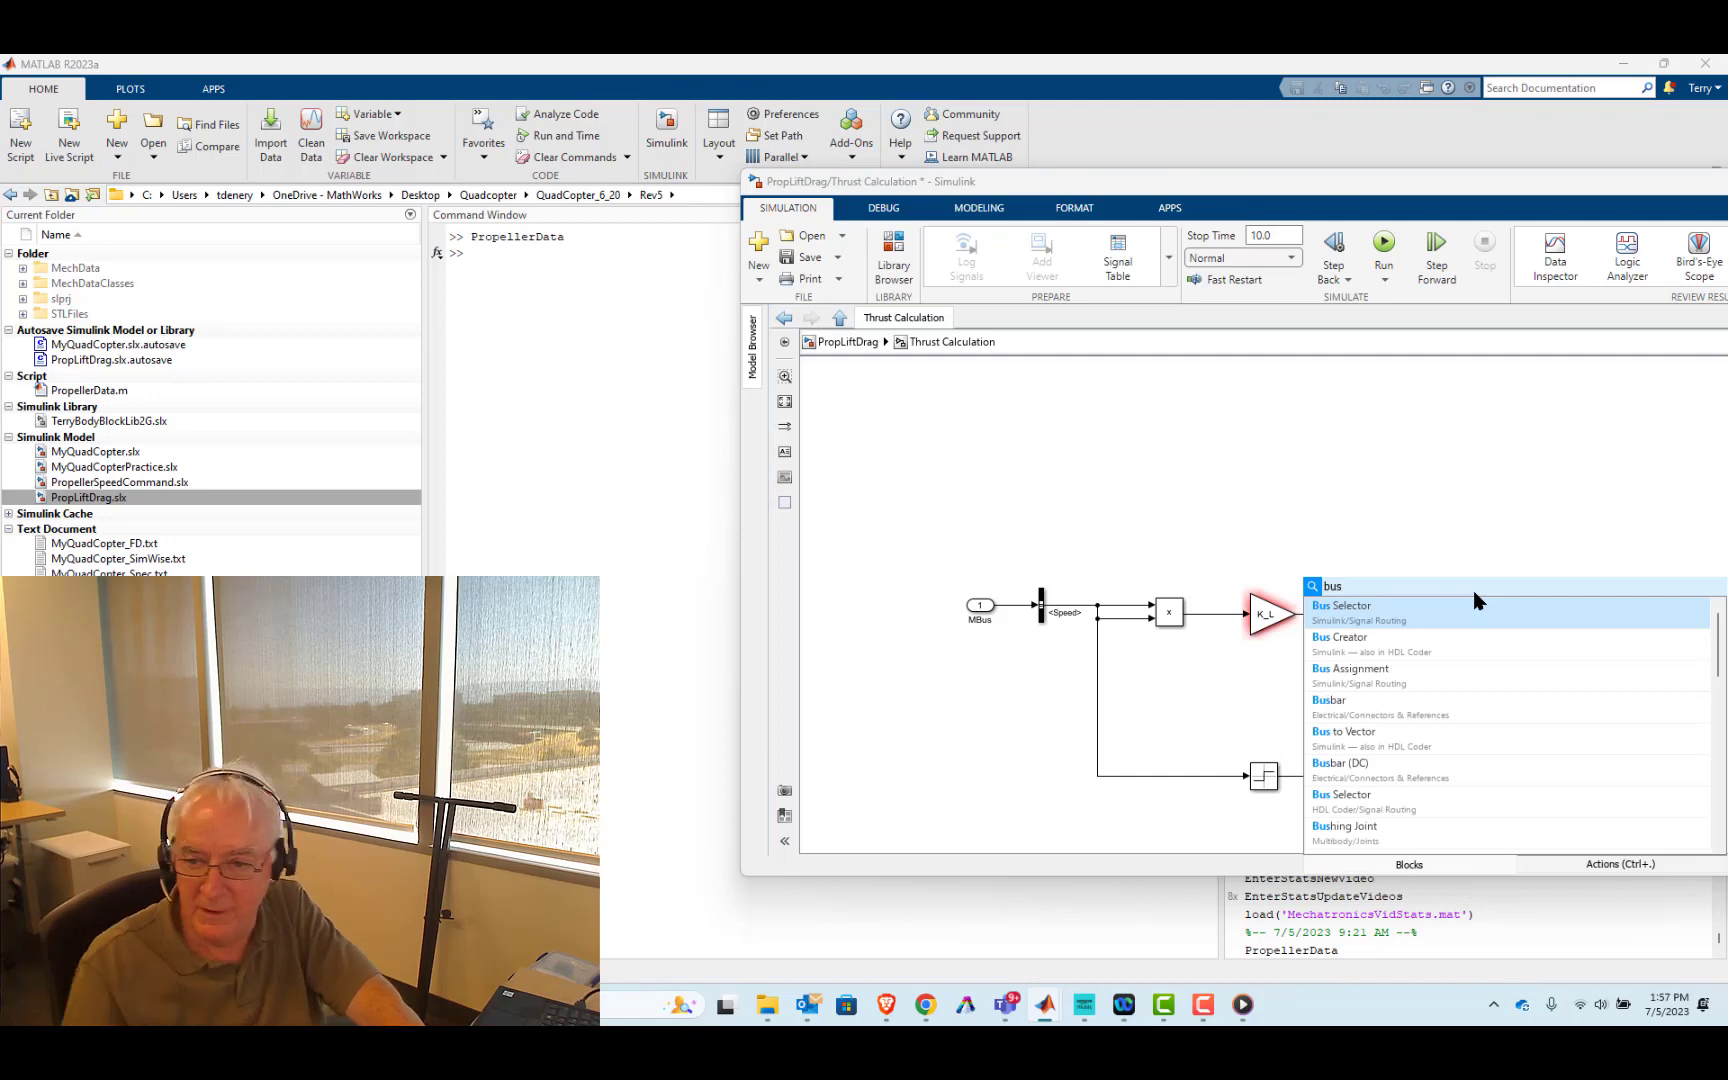
pyautogui.click(1386, 640)
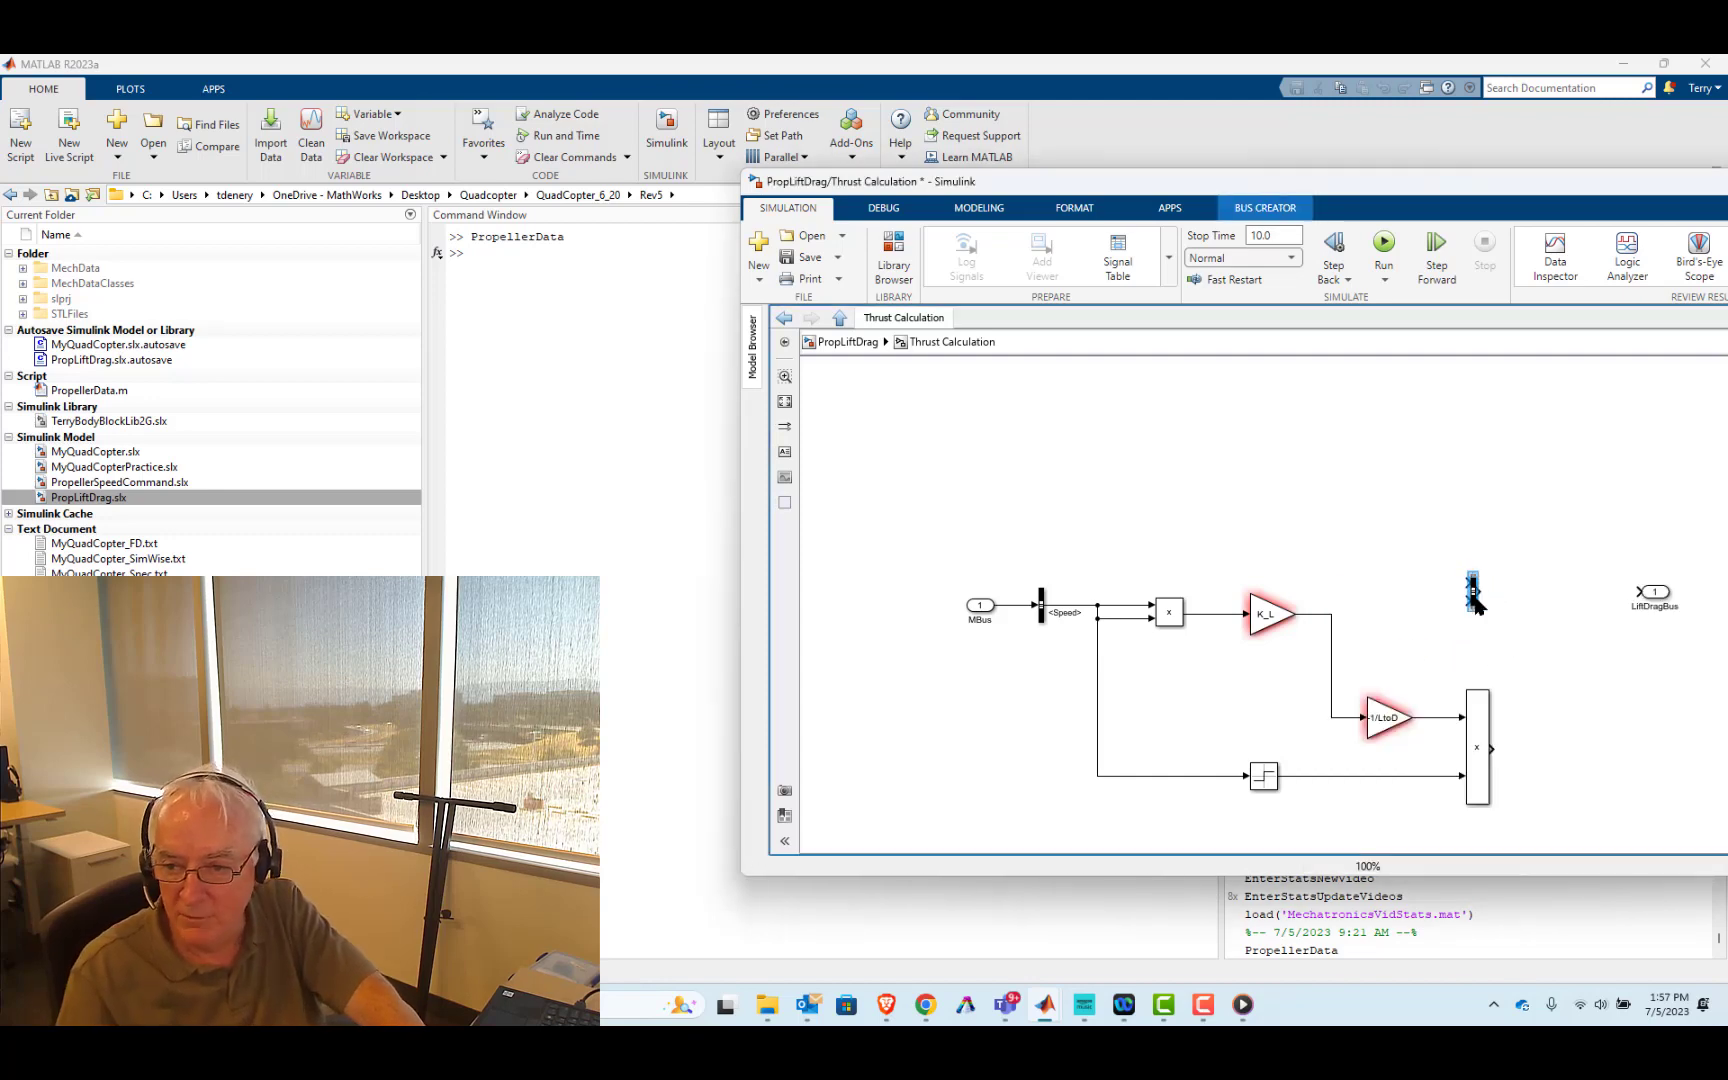
pyautogui.moveTo(1477, 609); pyautogui.dragTo(1589, 657)
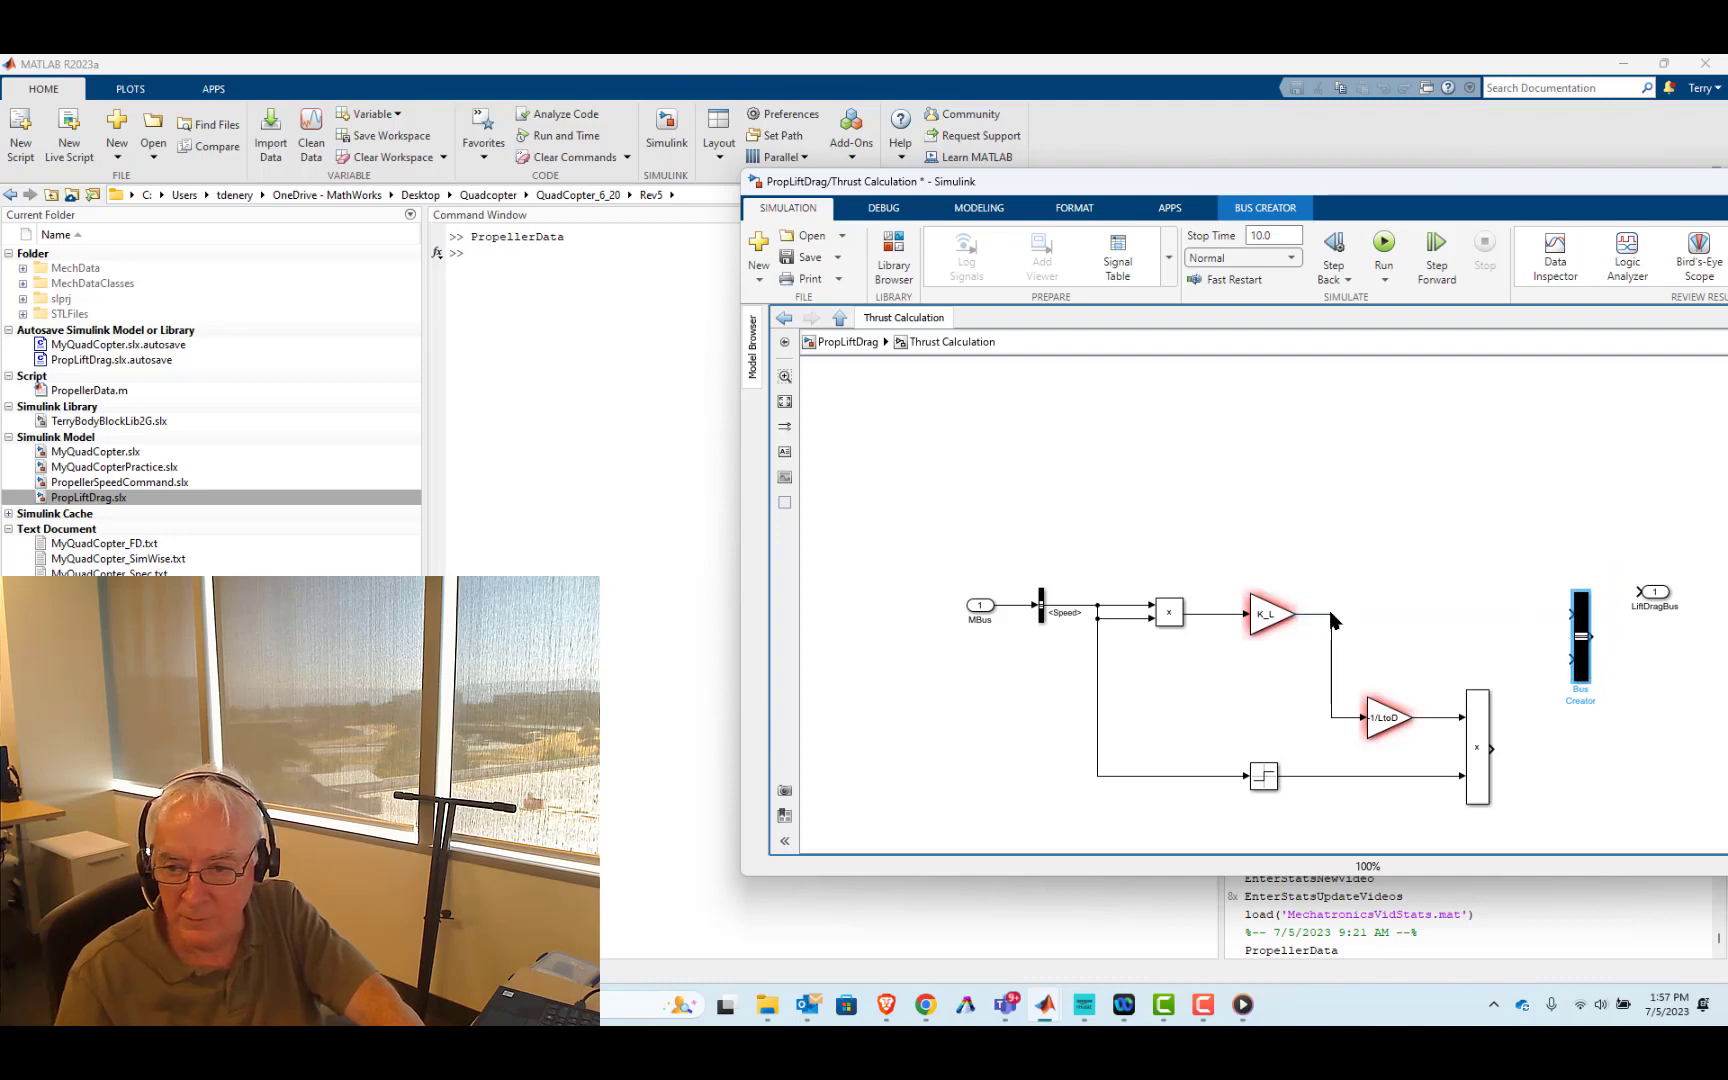
pyautogui.moveTo(1330, 612); pyautogui.dragTo(1568, 614)
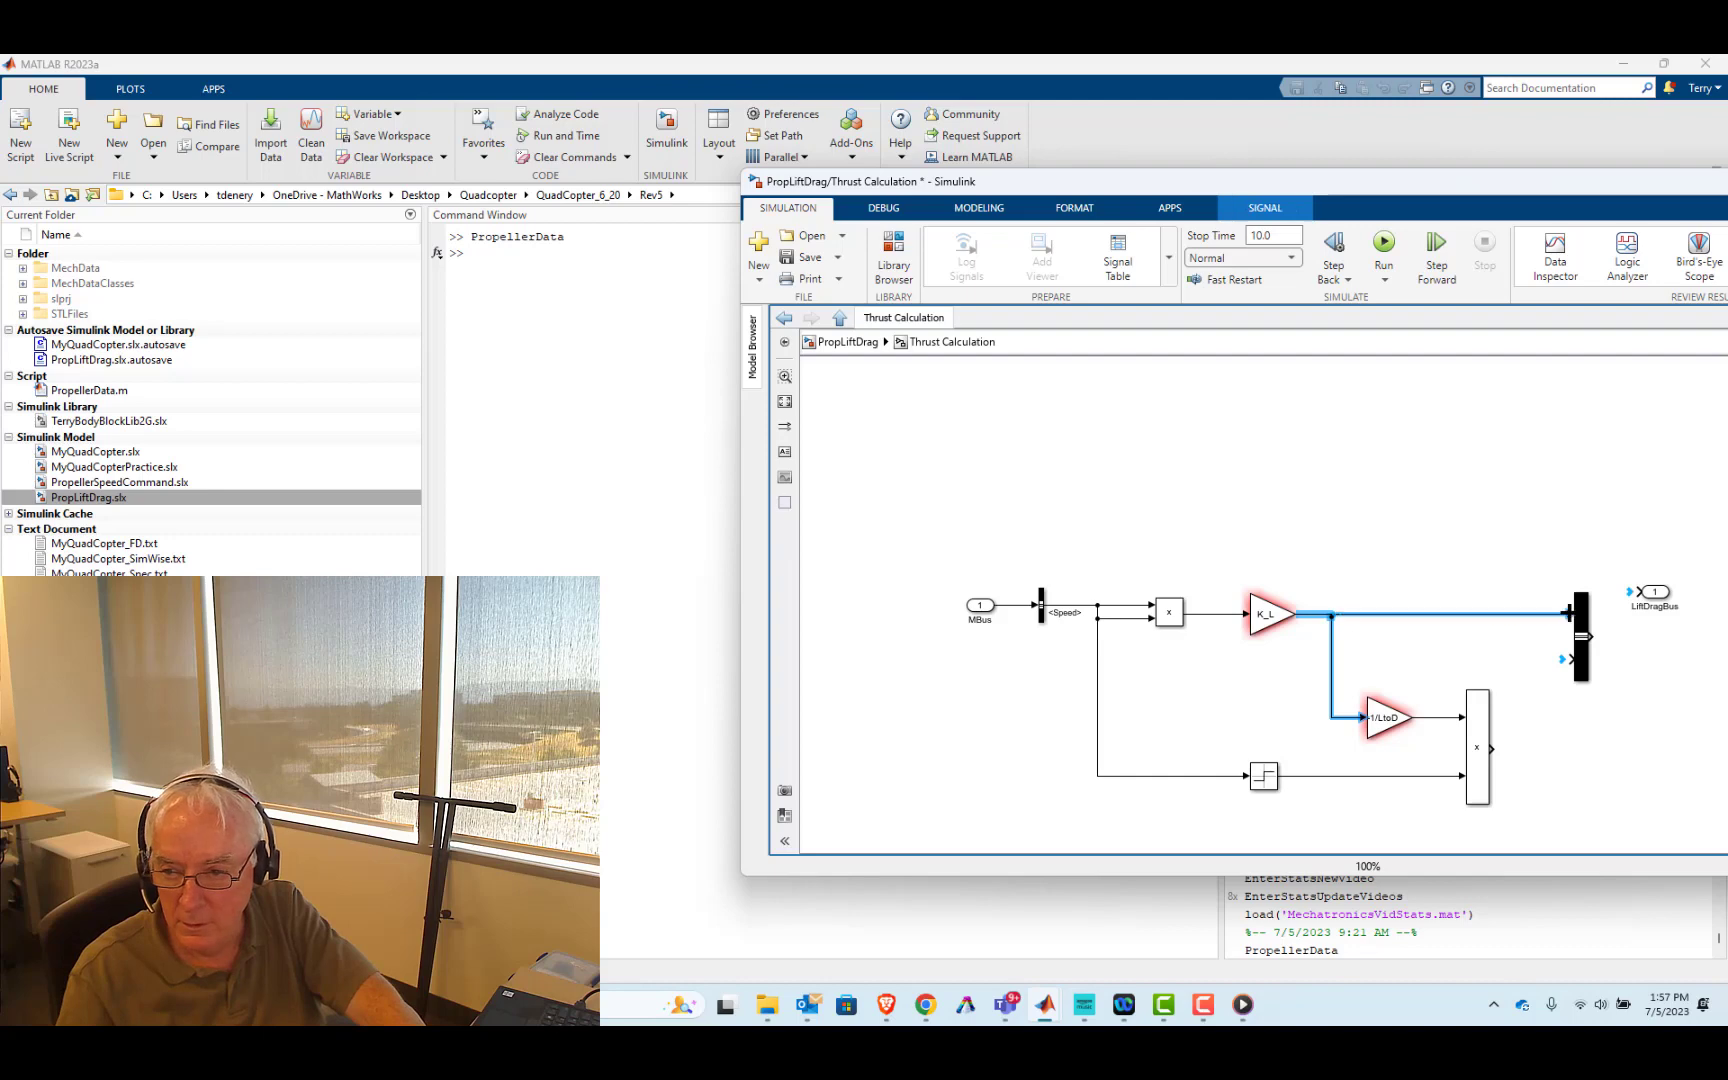
pyautogui.moveTo(1492, 748); pyautogui.dragTo(1570, 658)
# - Label the K_L gain output signal ForceZ and the tall Product block's output signal TorqueZ
pyautogui.click(1478, 615)
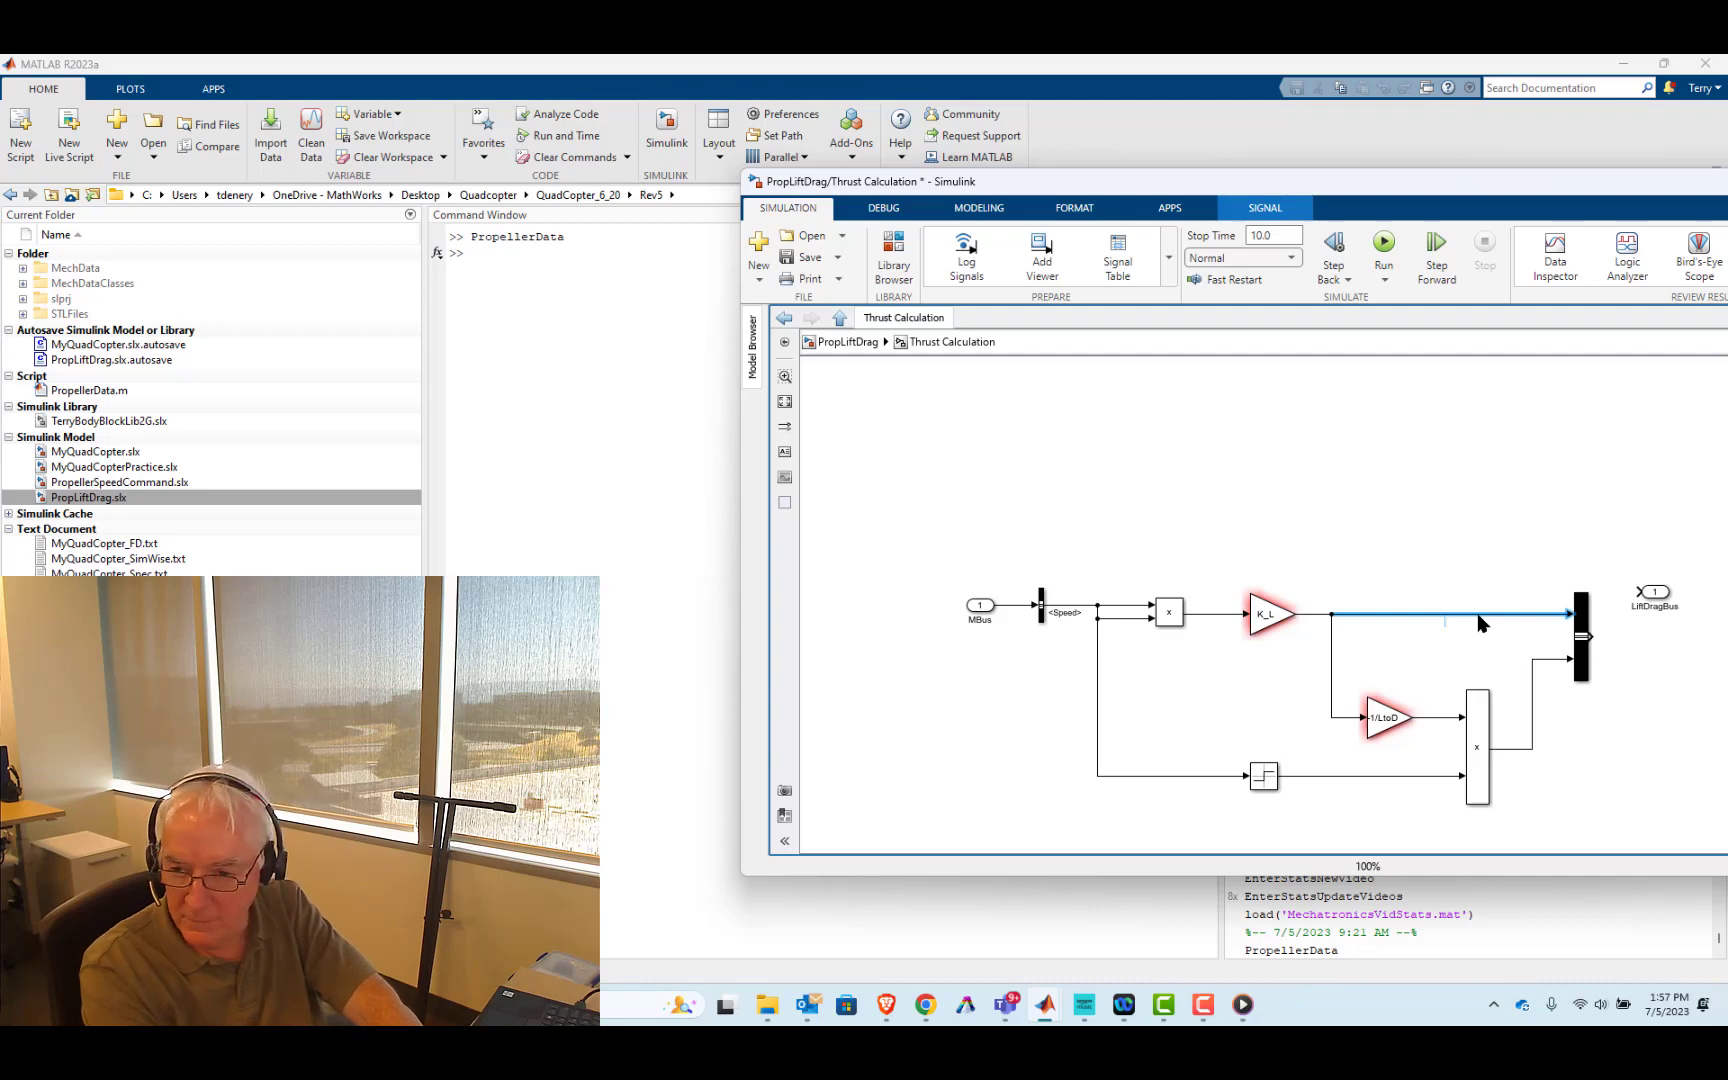
pyautogui.write('Fo')
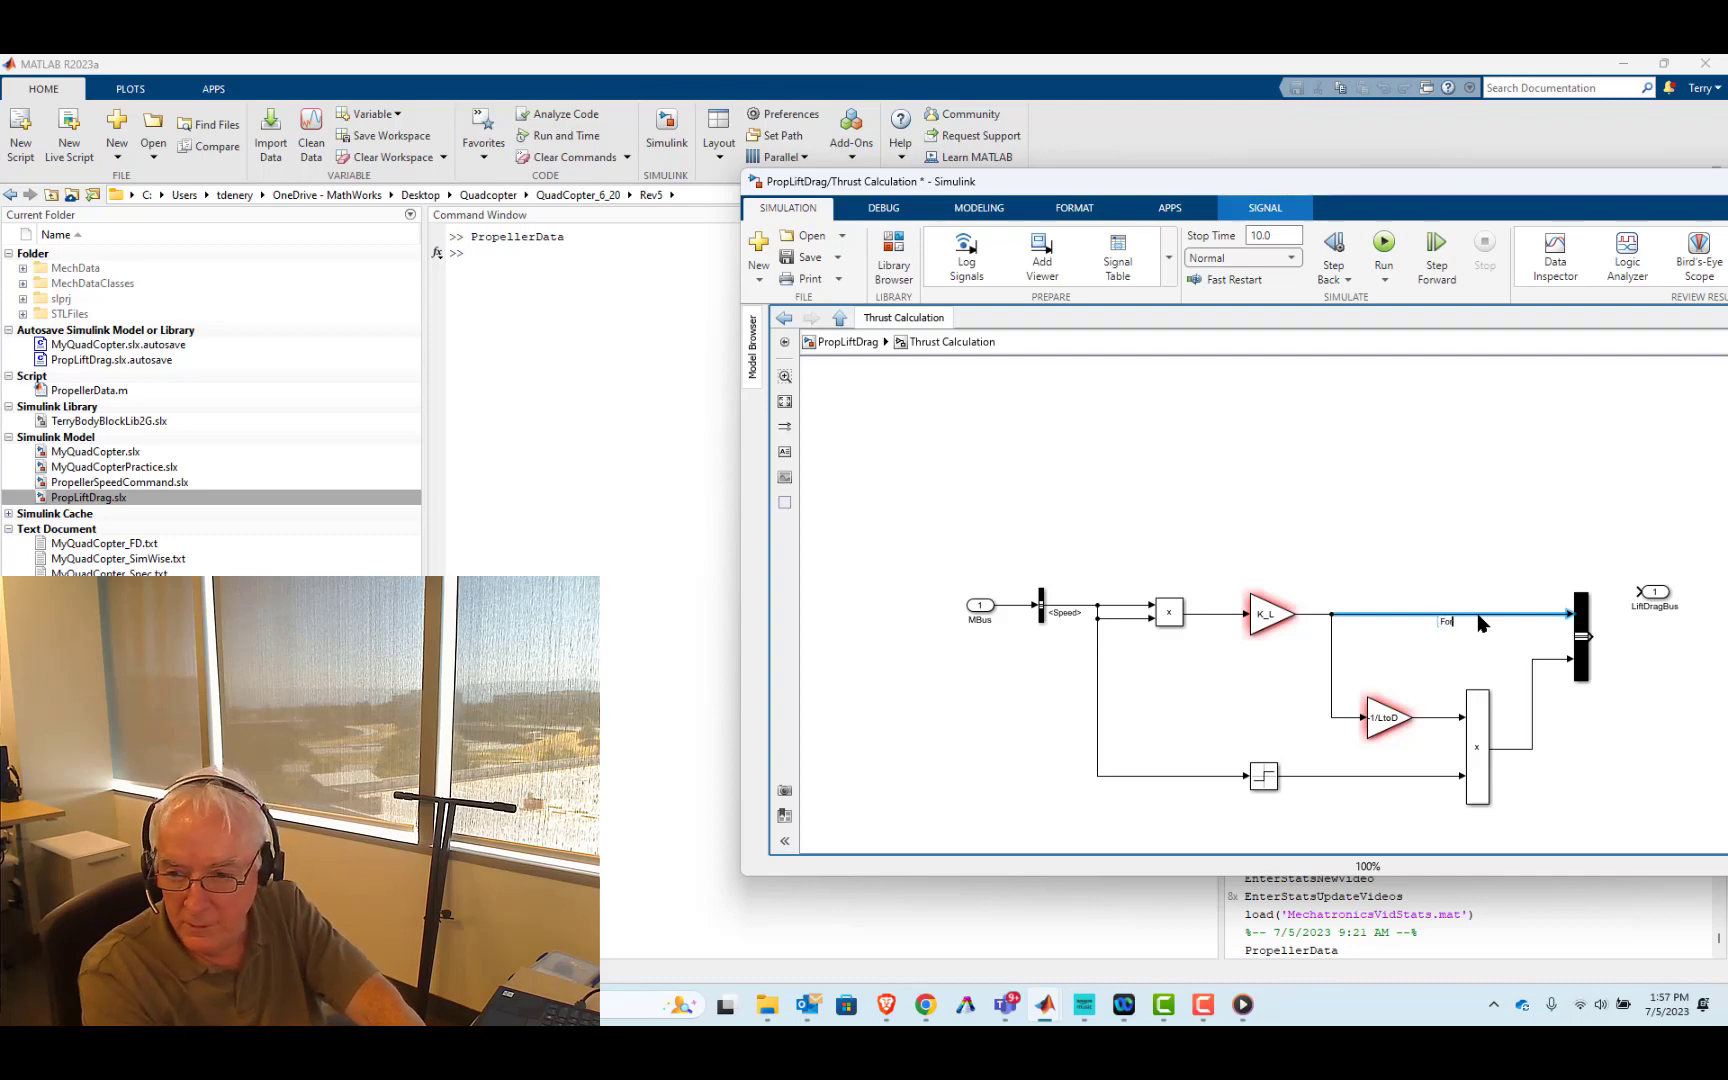
pyautogui.write('rceZ')
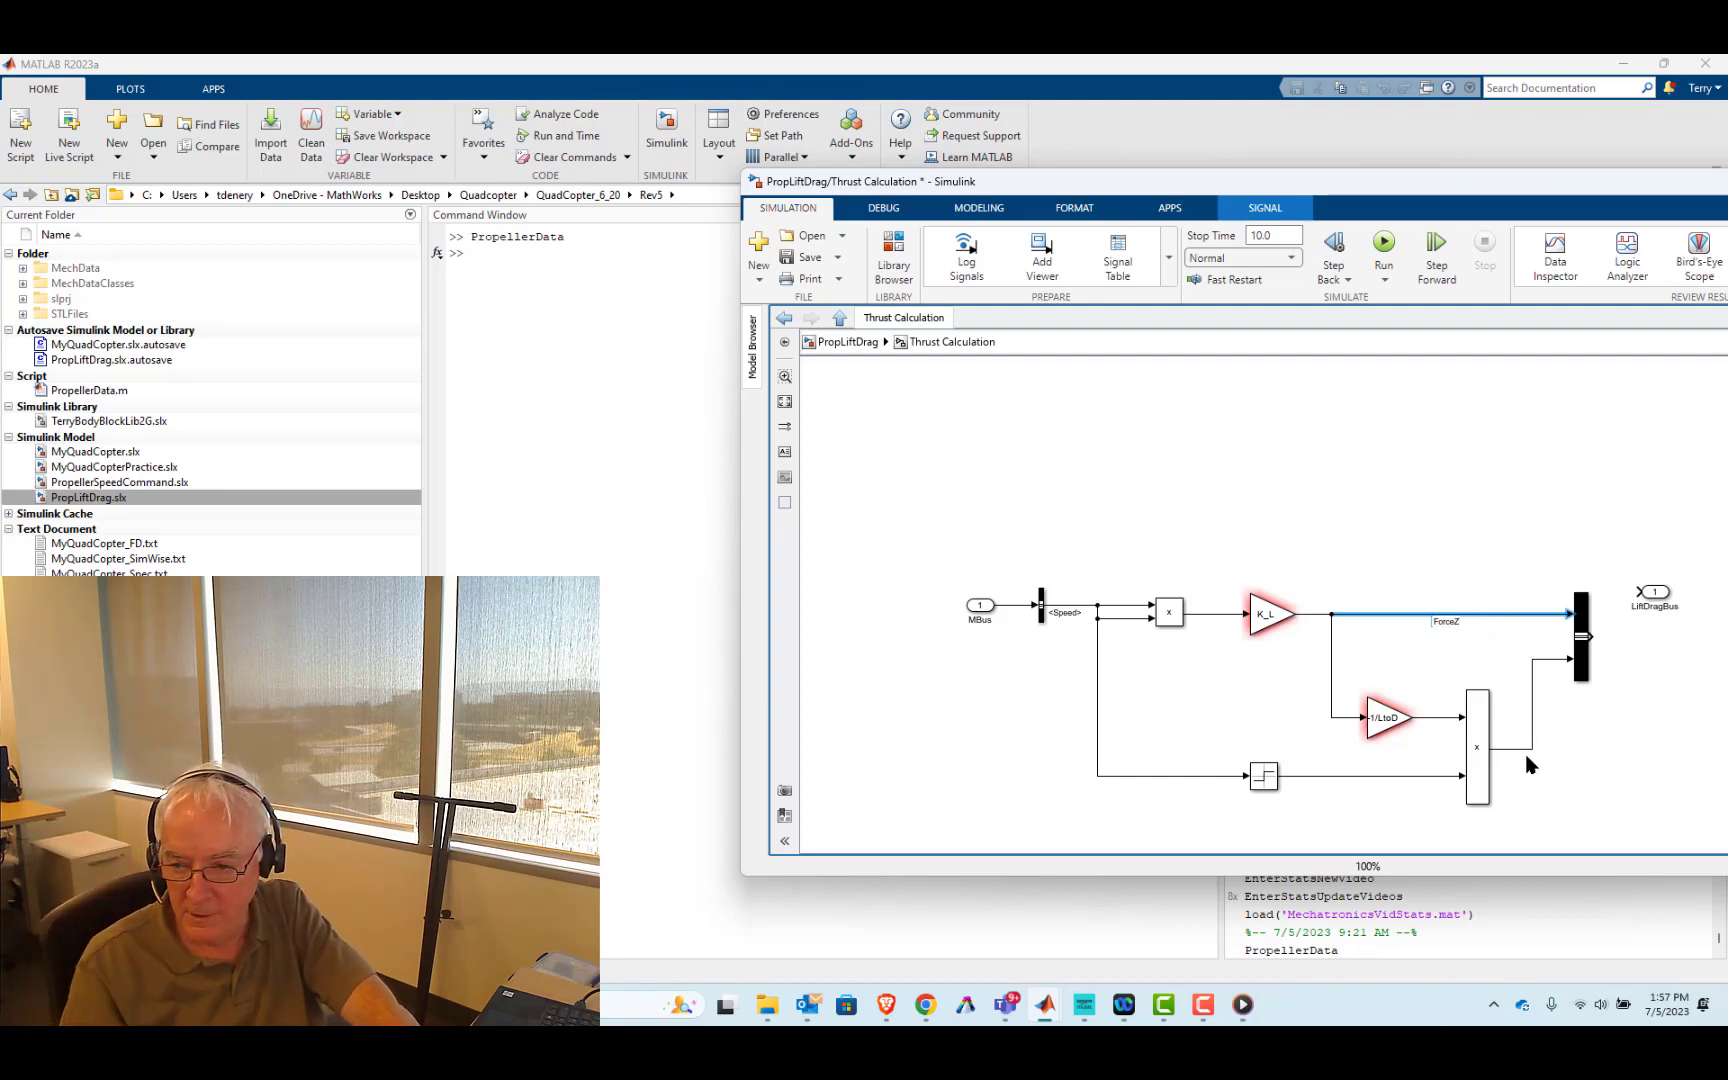
pyautogui.click(1533, 702)
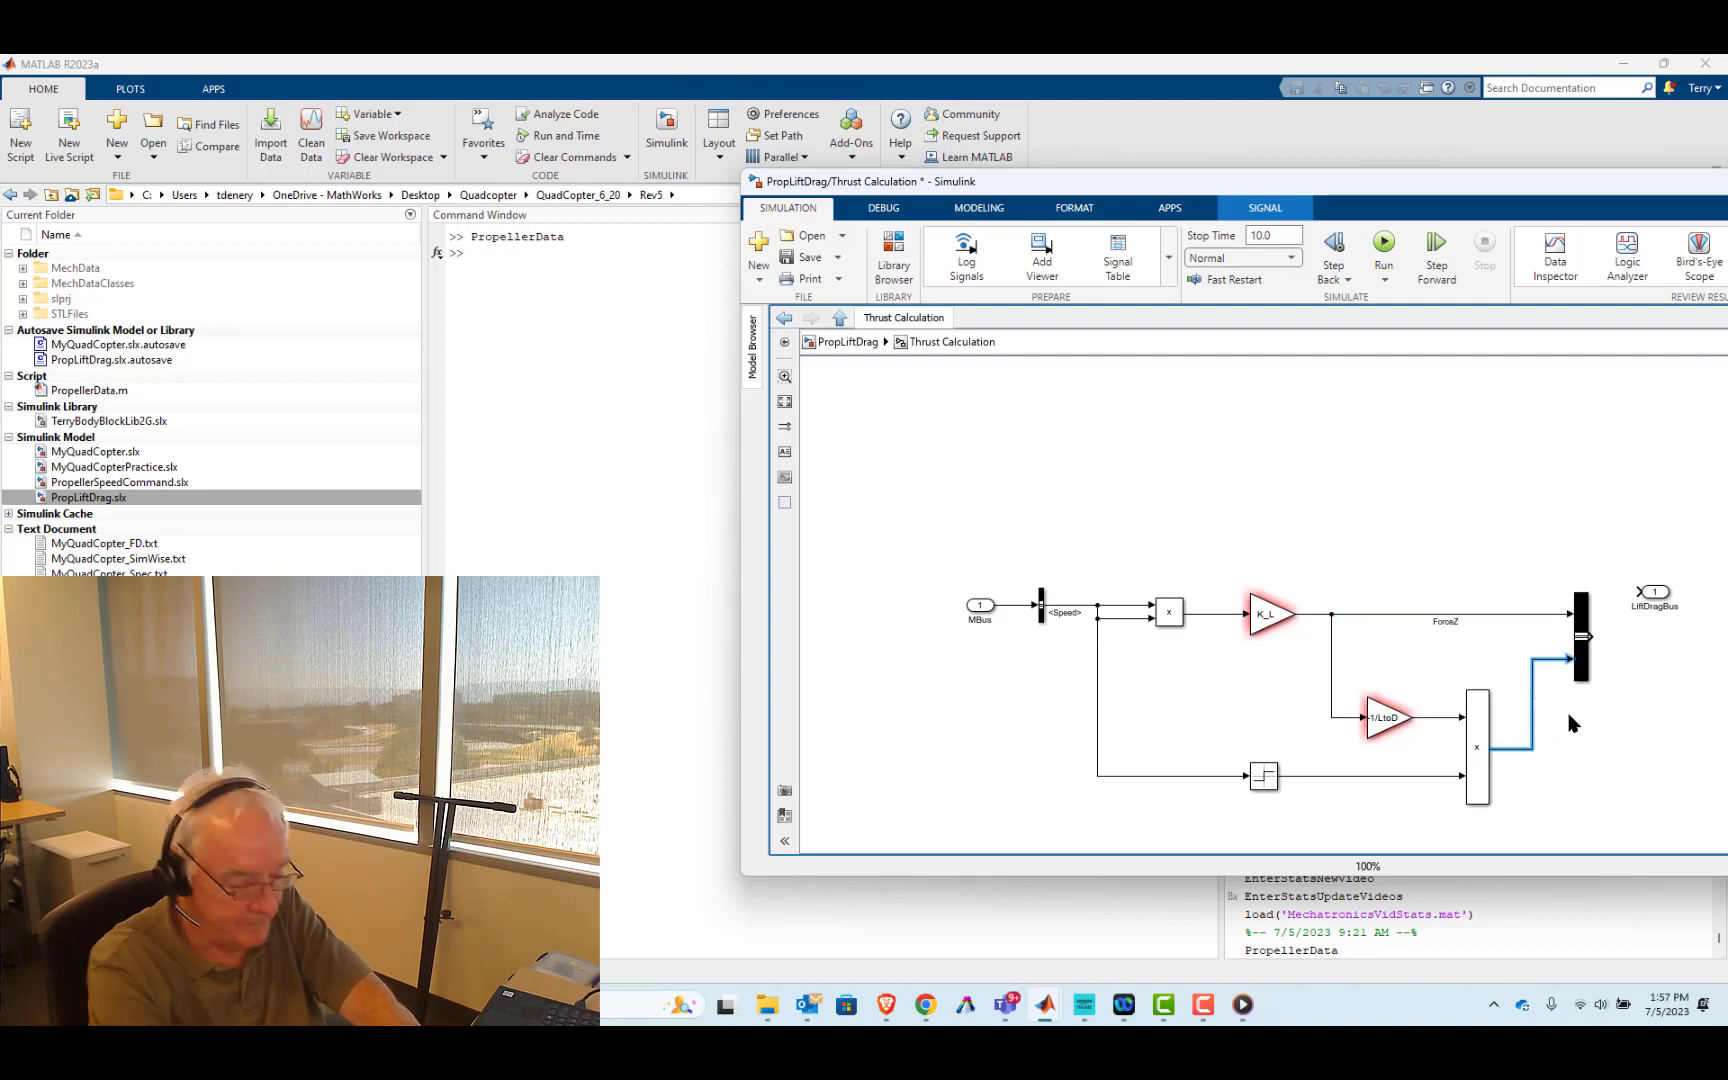
pyautogui.write('TorqueZ')
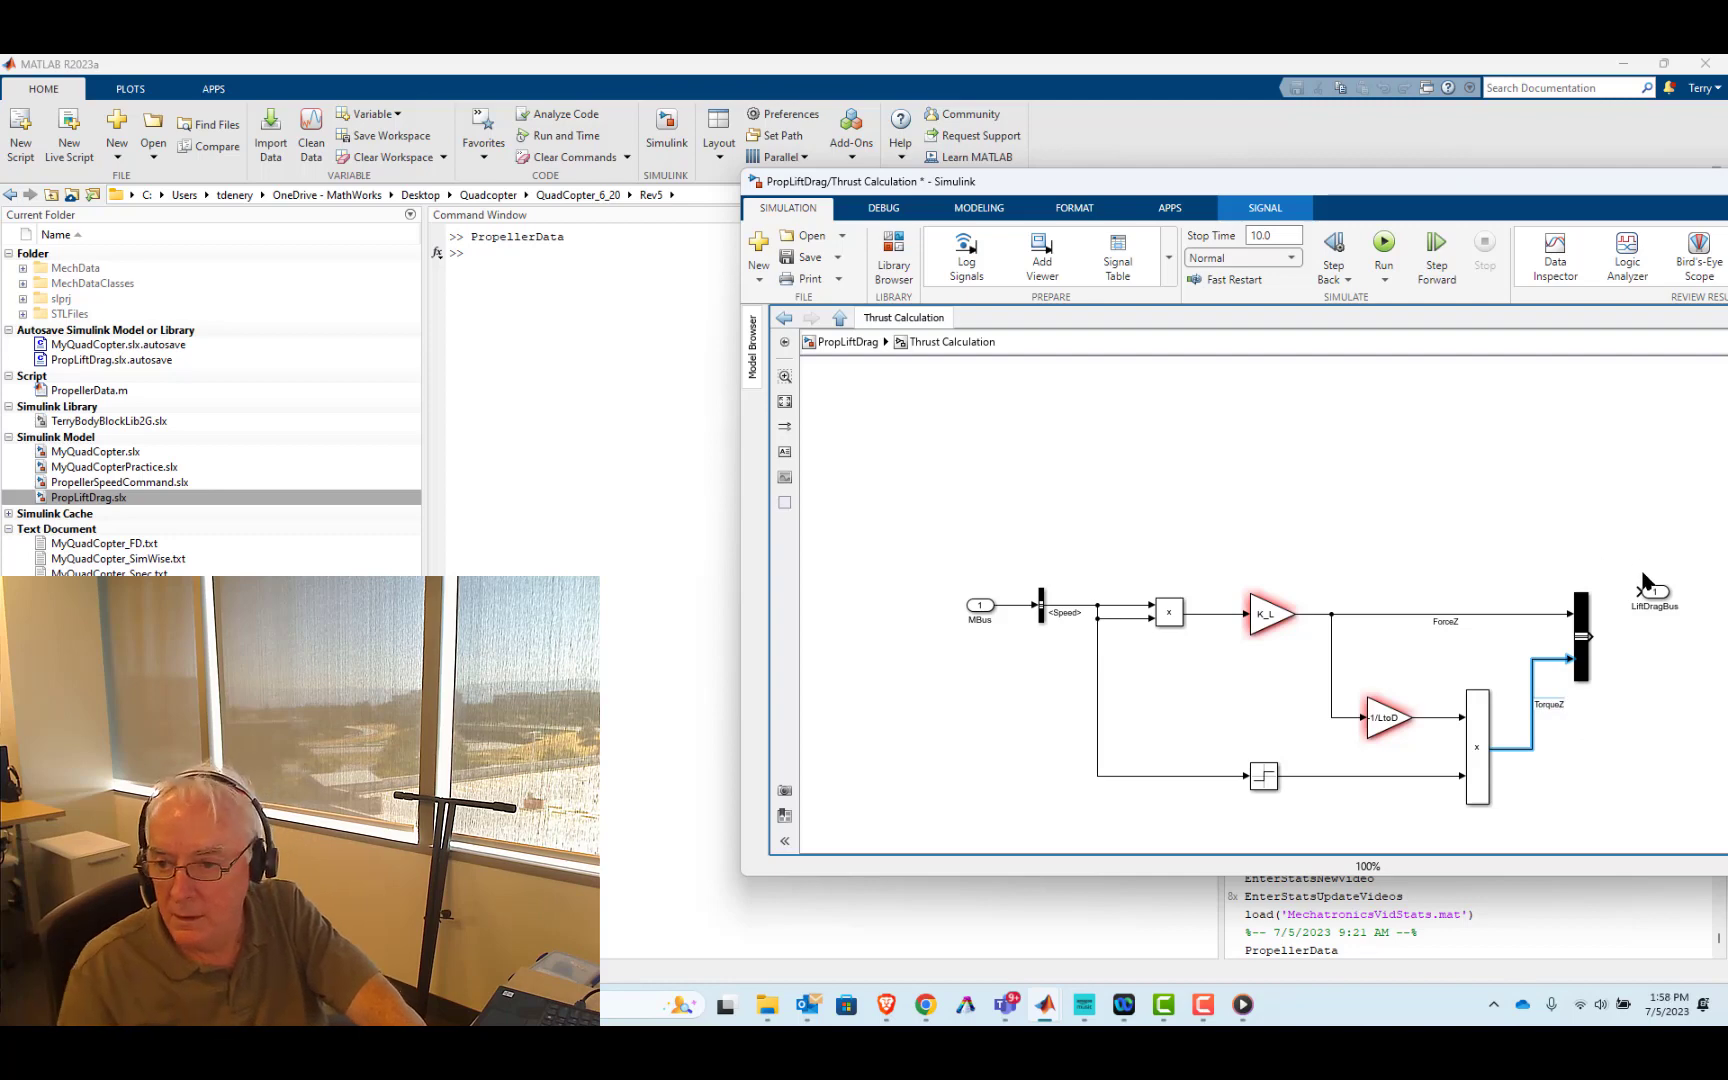
# - Connect the Bus Creator output to the LiftDragBus port and check the elements listed in the Bus Creator's parameters
pyautogui.moveTo(1655, 592); pyautogui.dragTo(1673, 638)
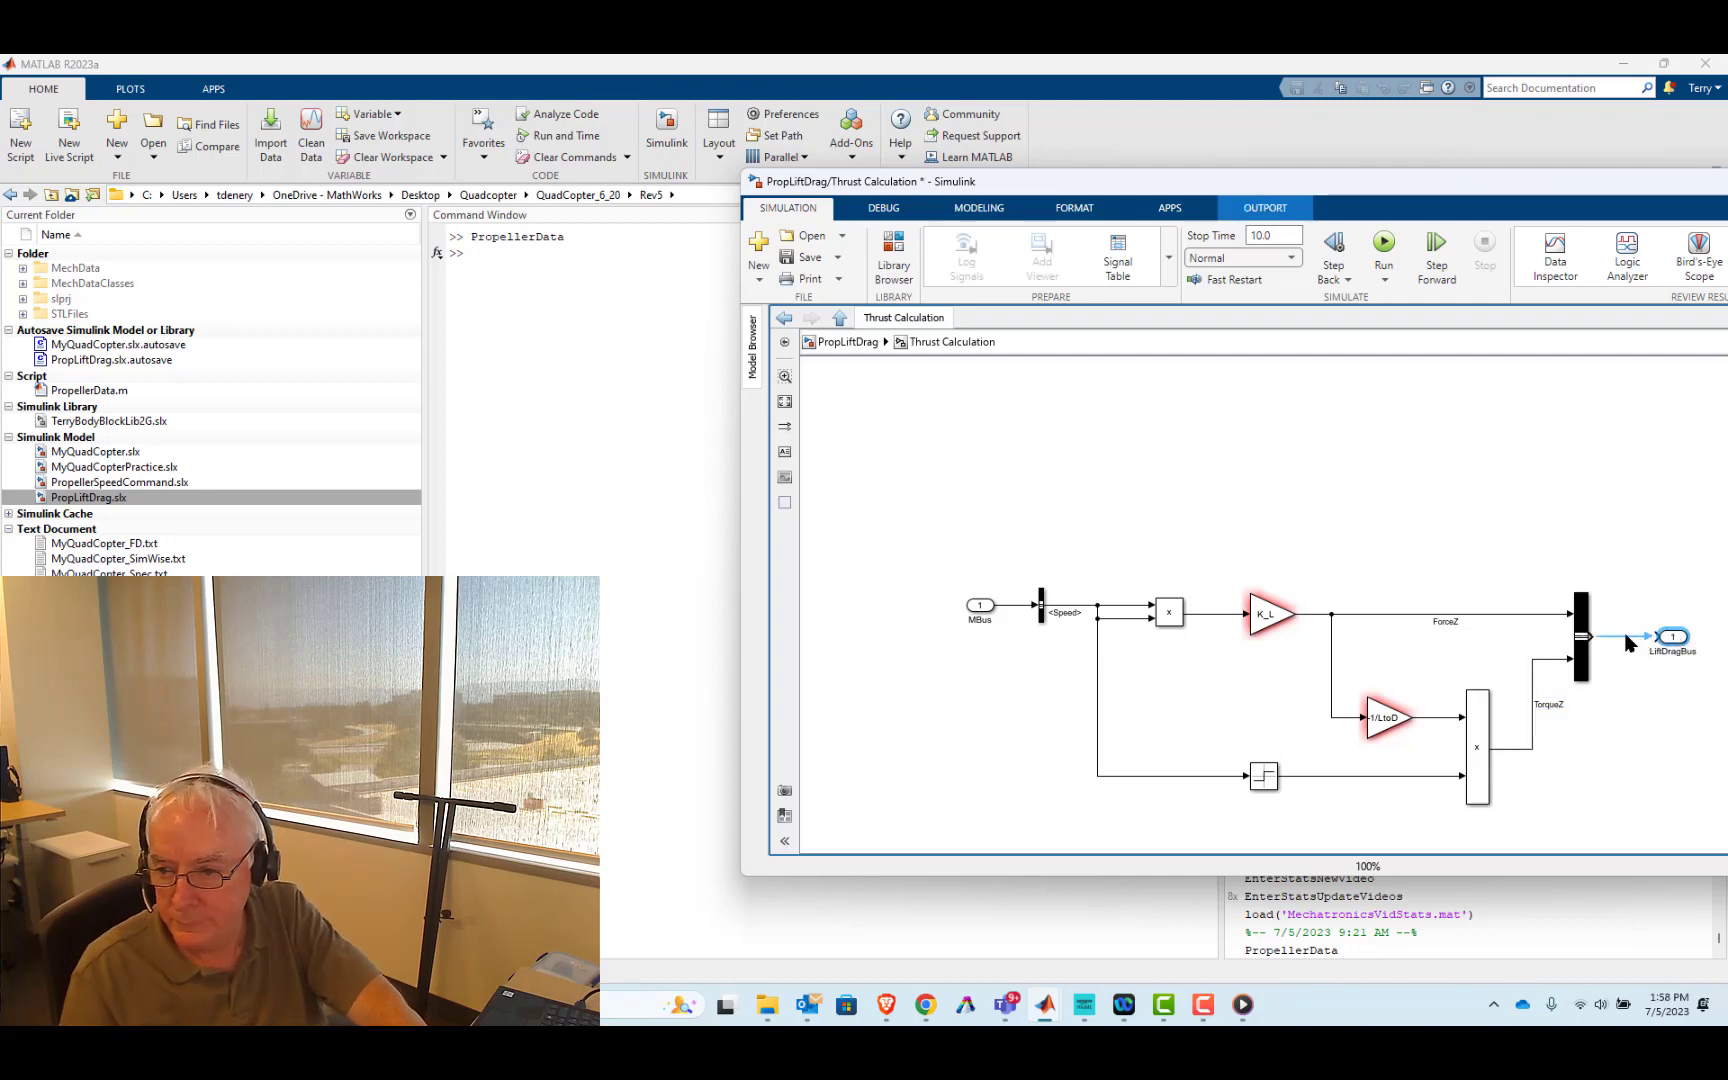
pyautogui.doubleClick(1581, 665)
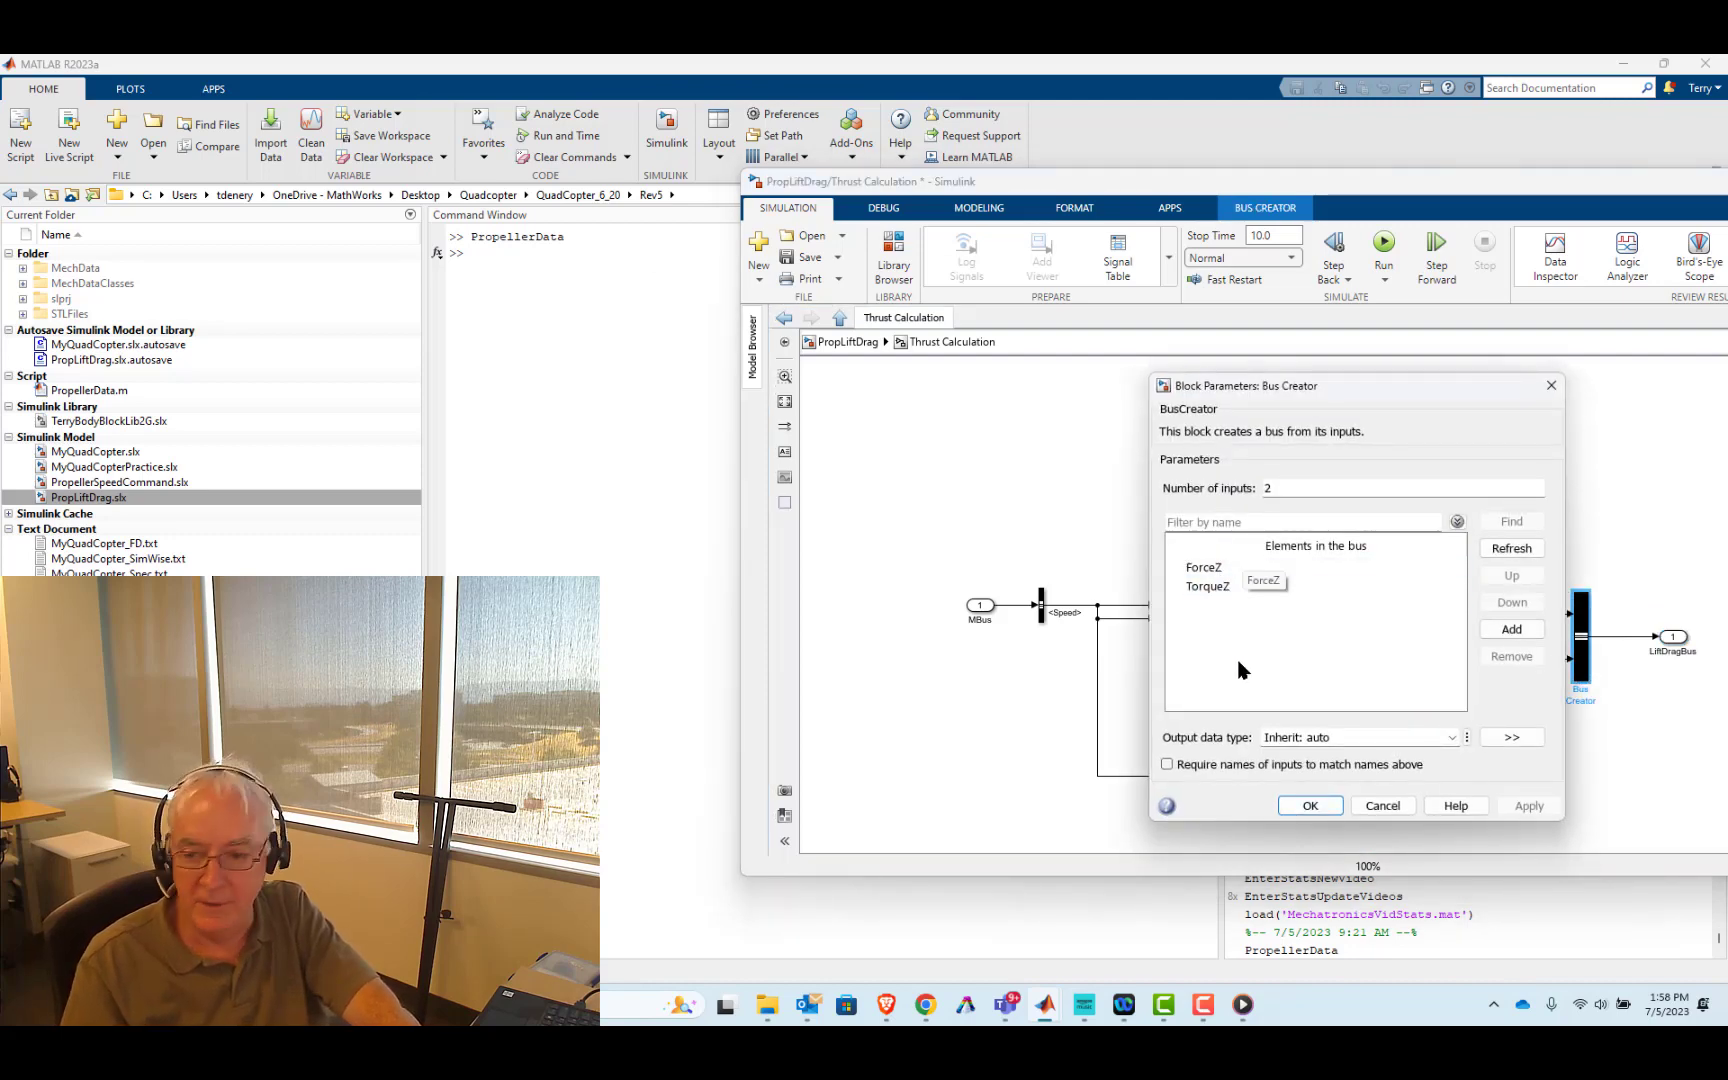
pyautogui.click(1318, 808)
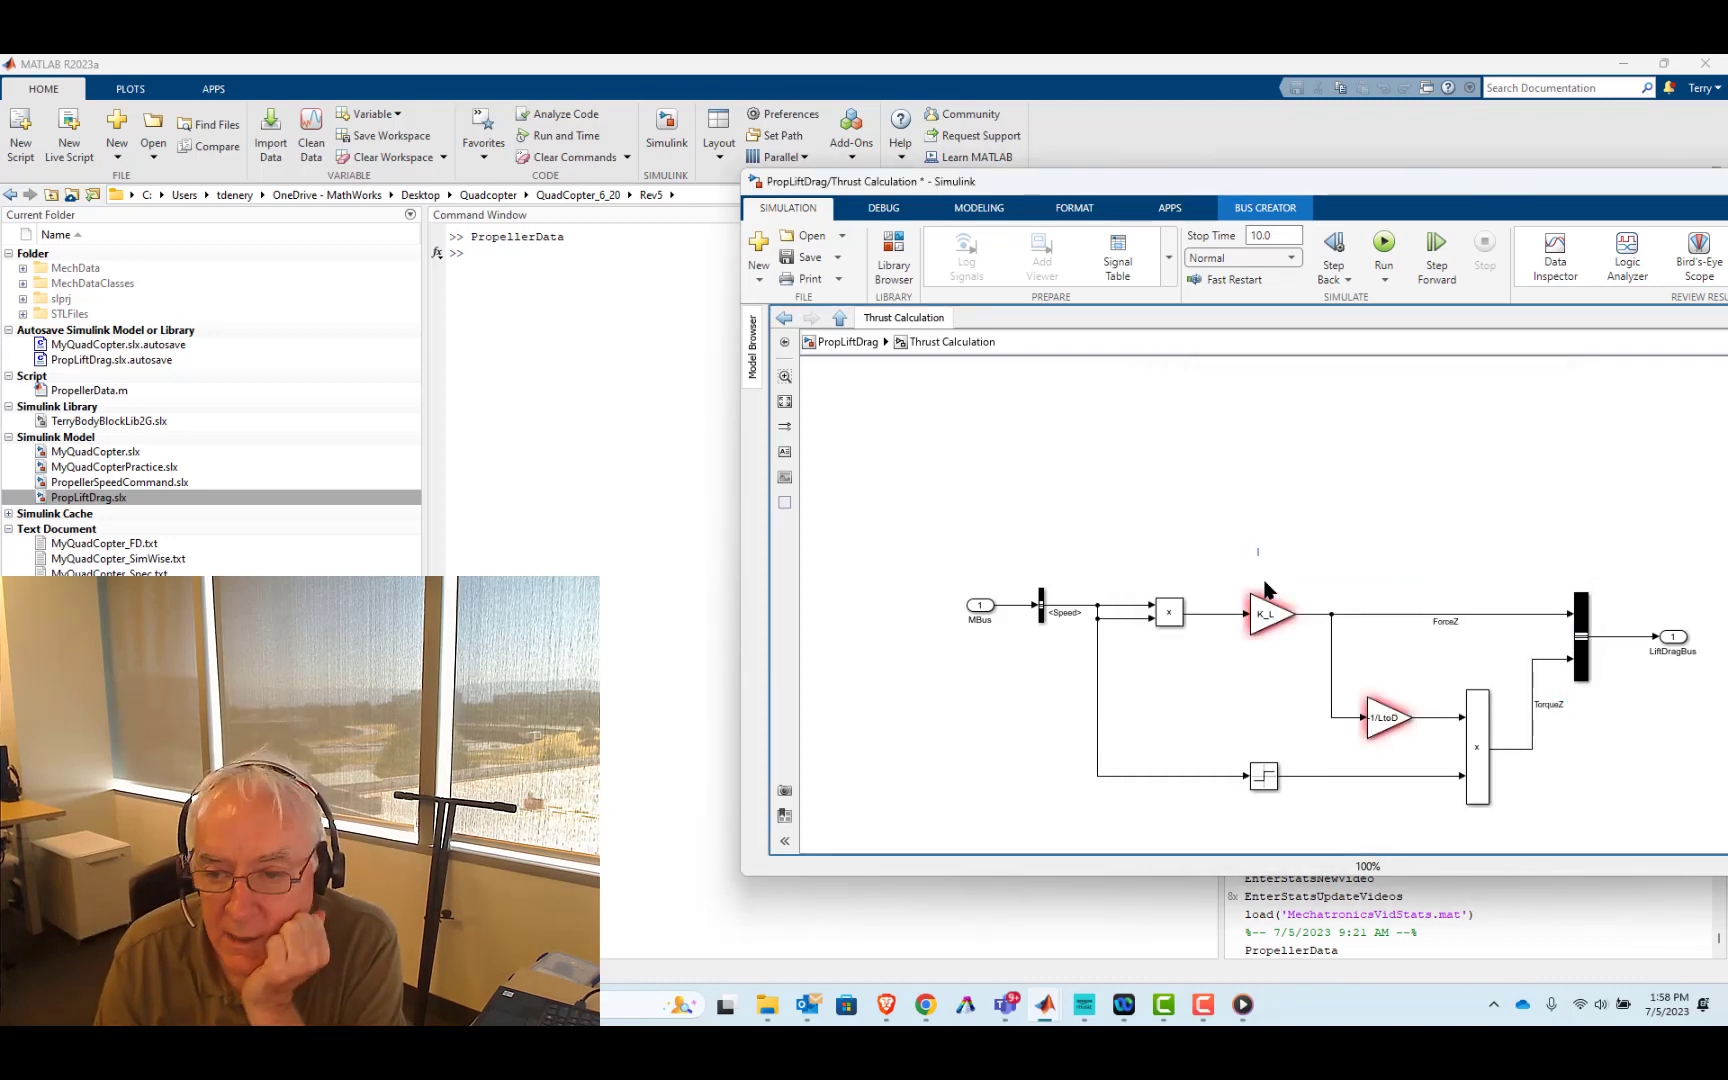
# - Return to the top level of PropLiftDrag and slightly enlarge the Thrust Calculation block, keeping its input line straight
pyautogui.click(1268, 612)
pyautogui.click(1383, 736)
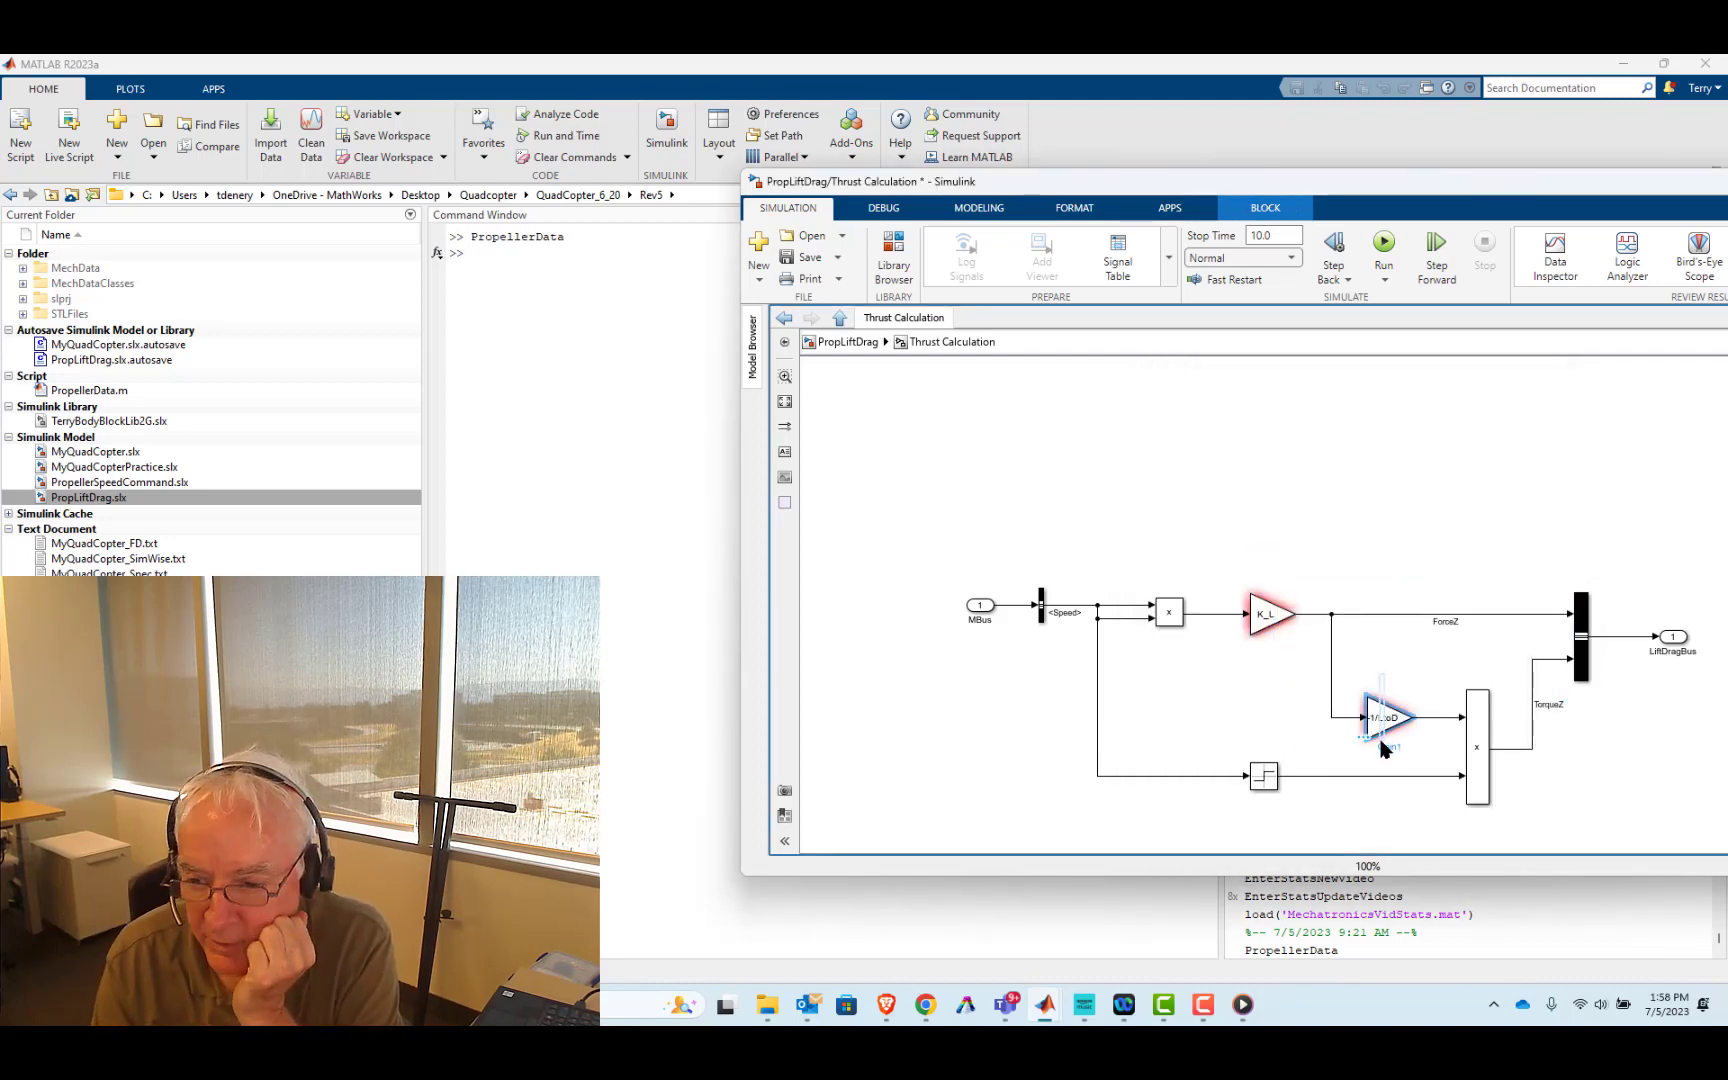
pyautogui.click(860, 342)
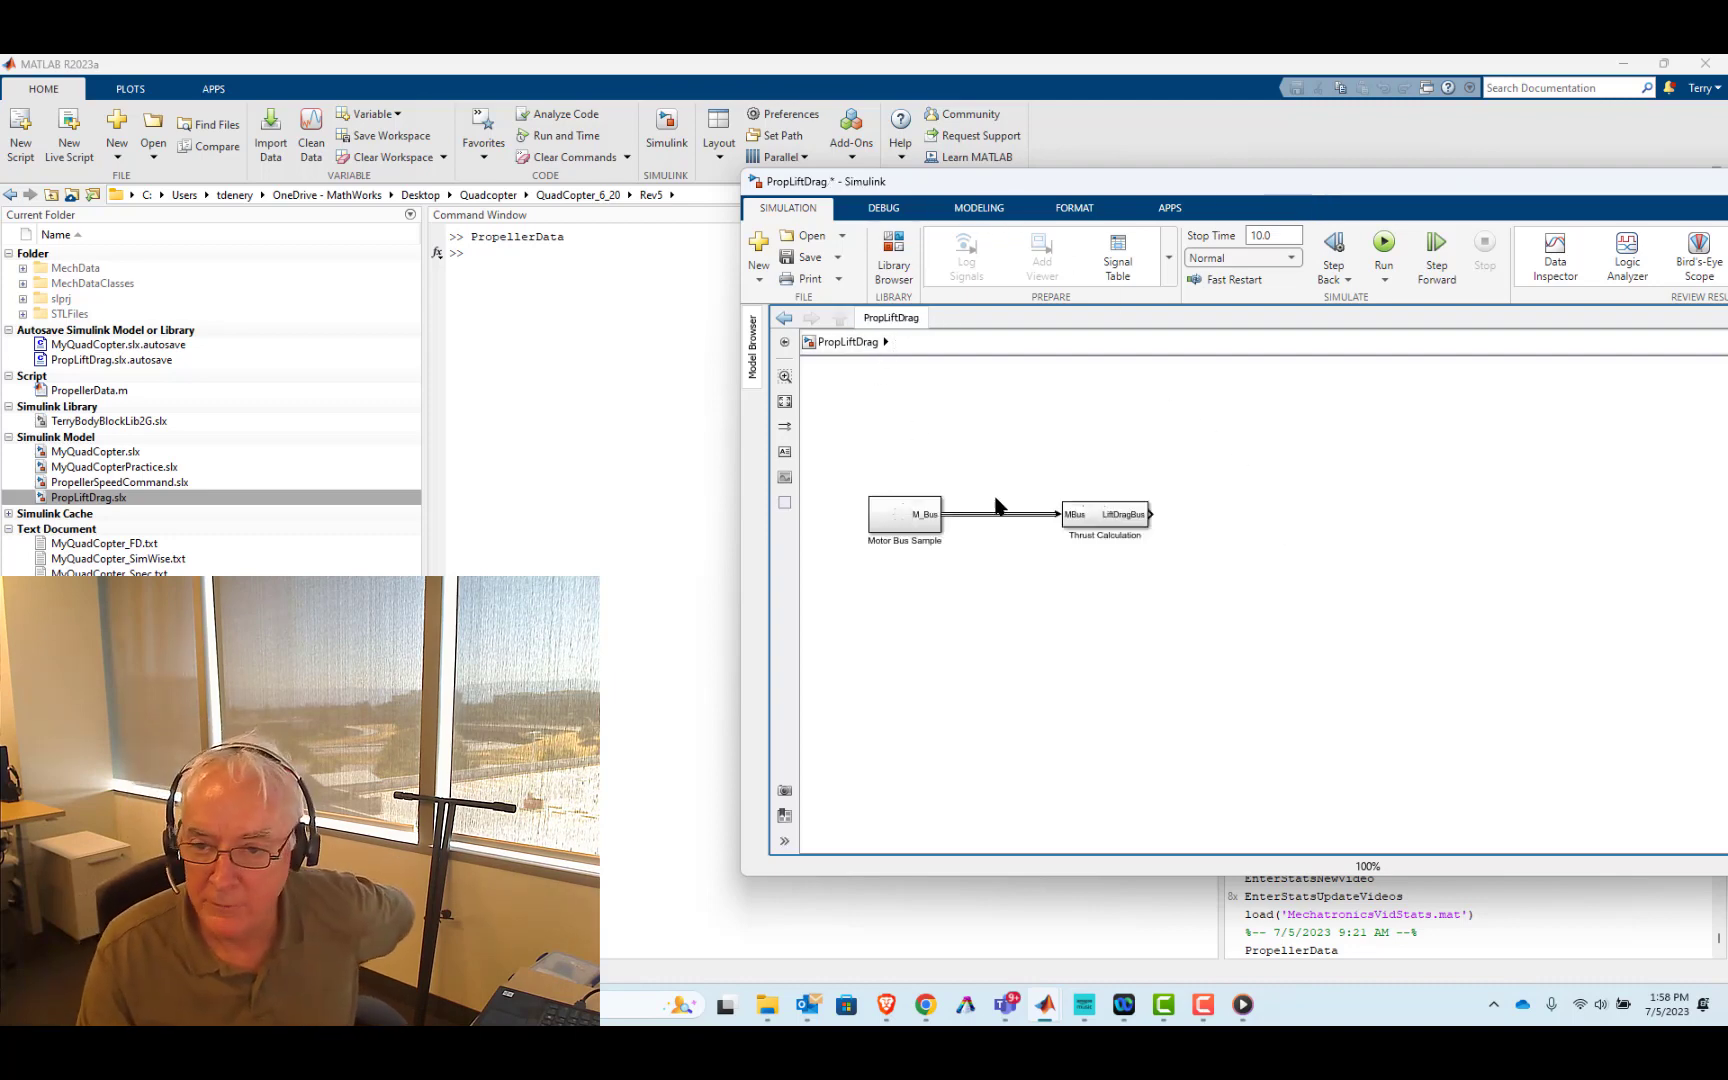
pyautogui.click(1100, 515)
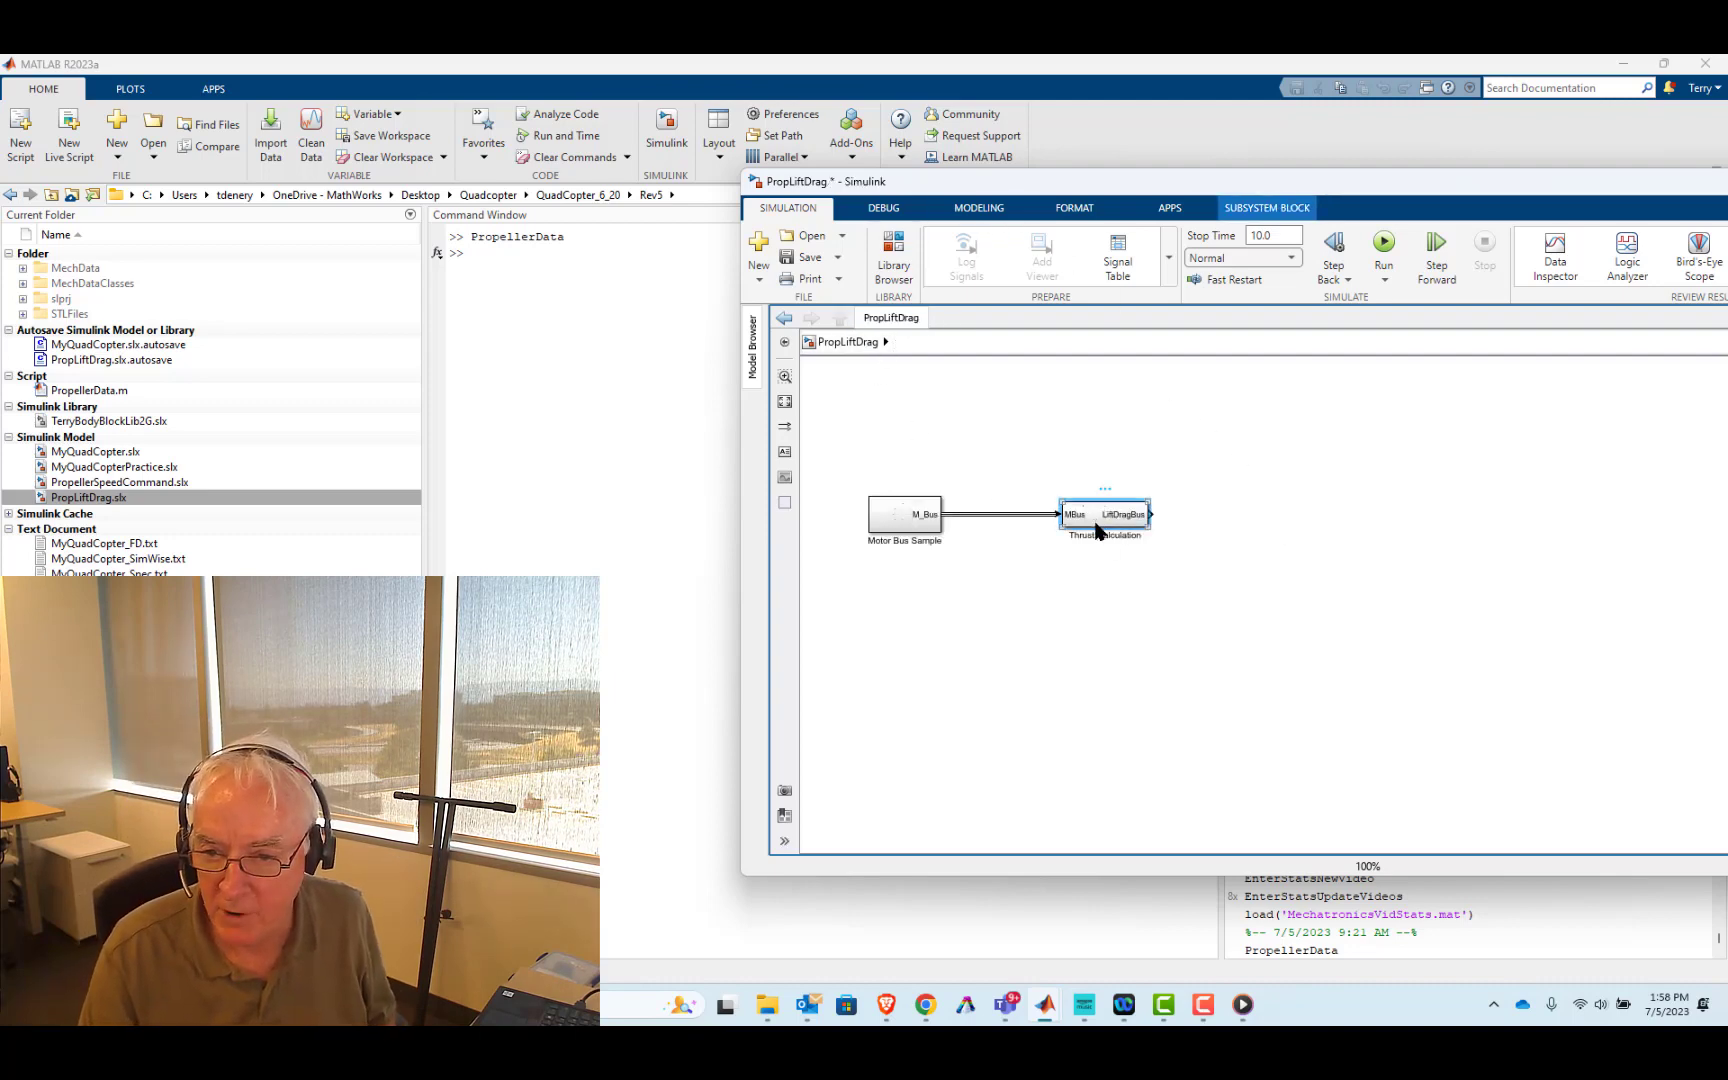
pyautogui.moveTo(1148, 529); pyautogui.dragTo(1151, 537)
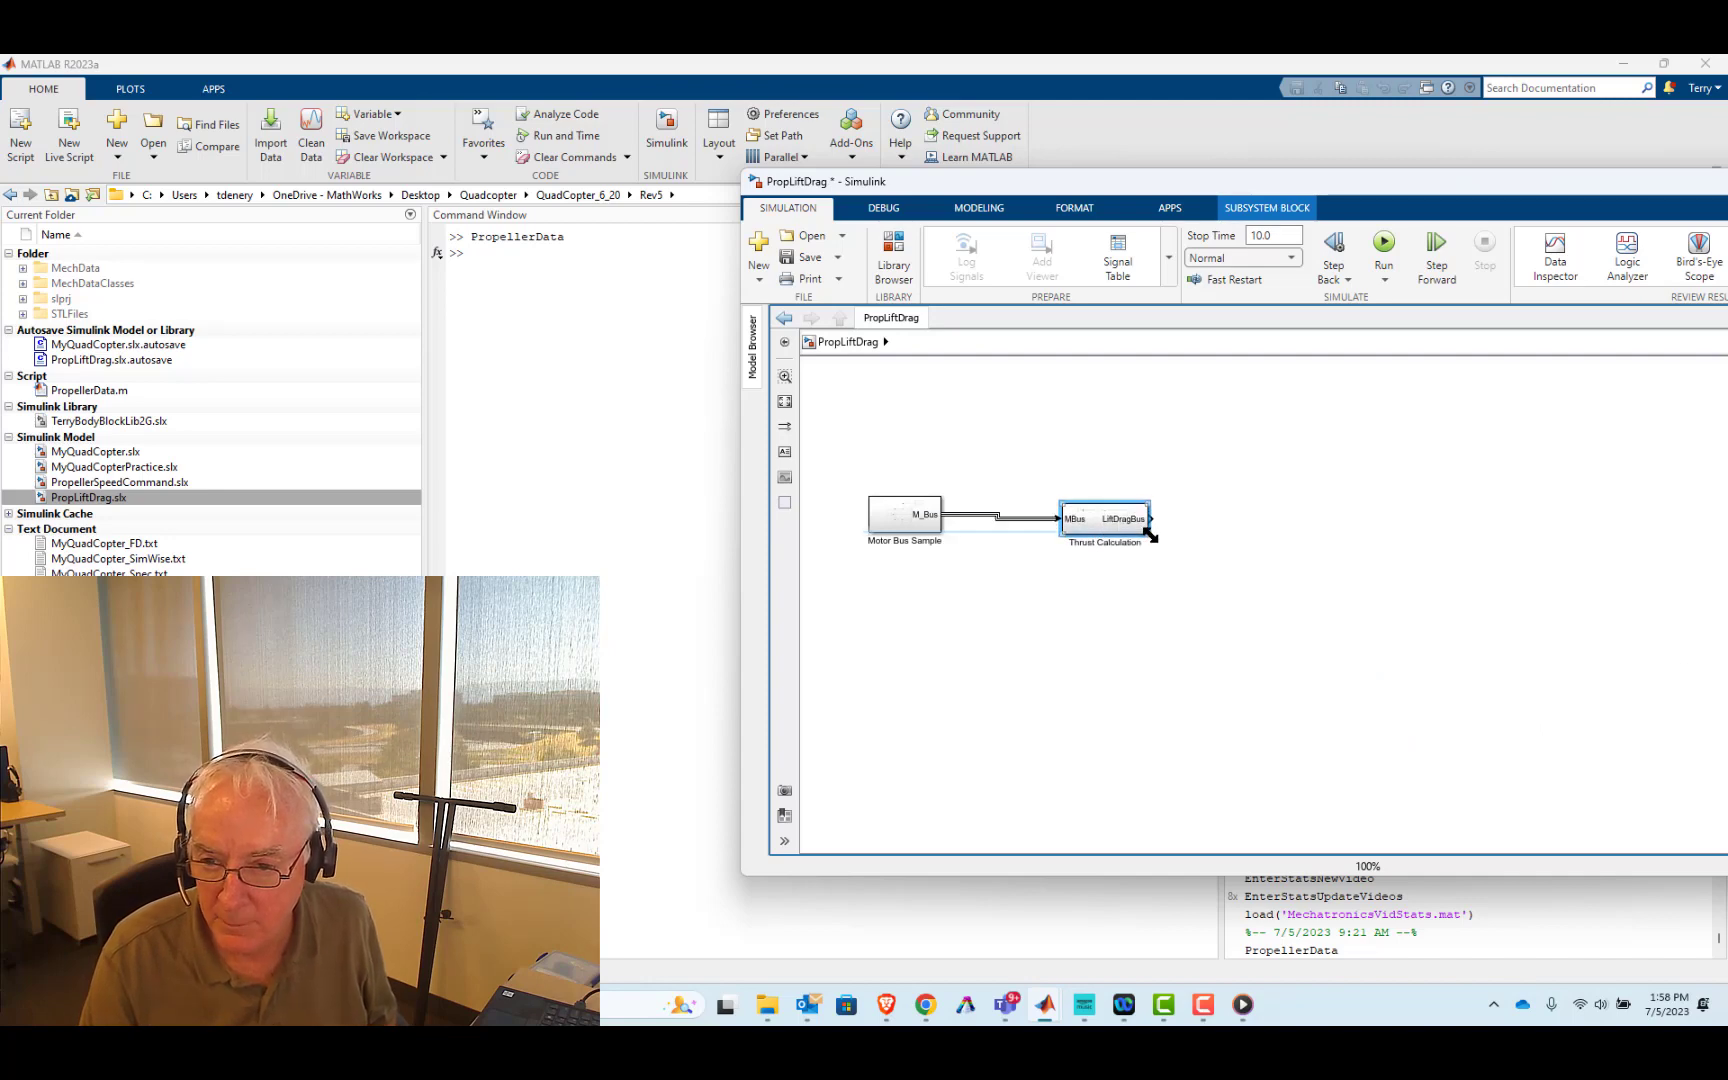
pyautogui.hotkey('ctrl', 'z')
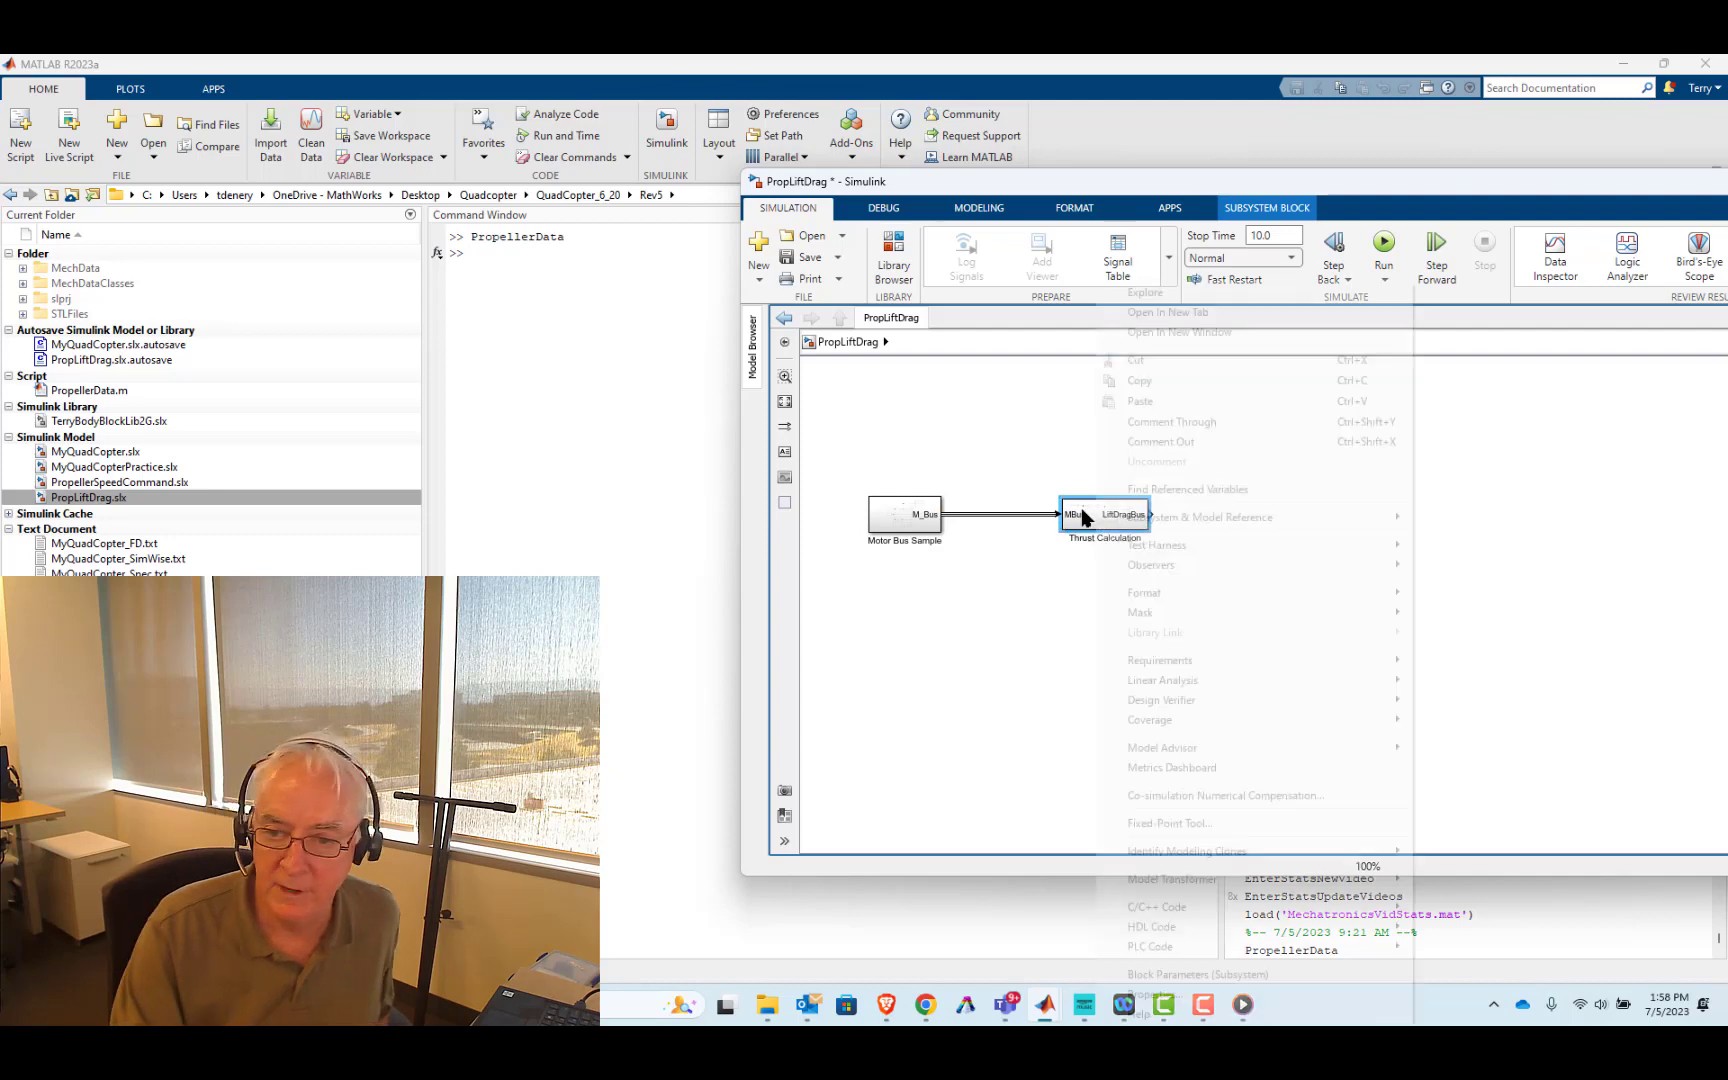
# - View the inside of the unmasked Thrust Calculation subsystem and return to the top level of PropLiftDrag
pyautogui.rightClick(1096, 519)
pyautogui.press('Escape')
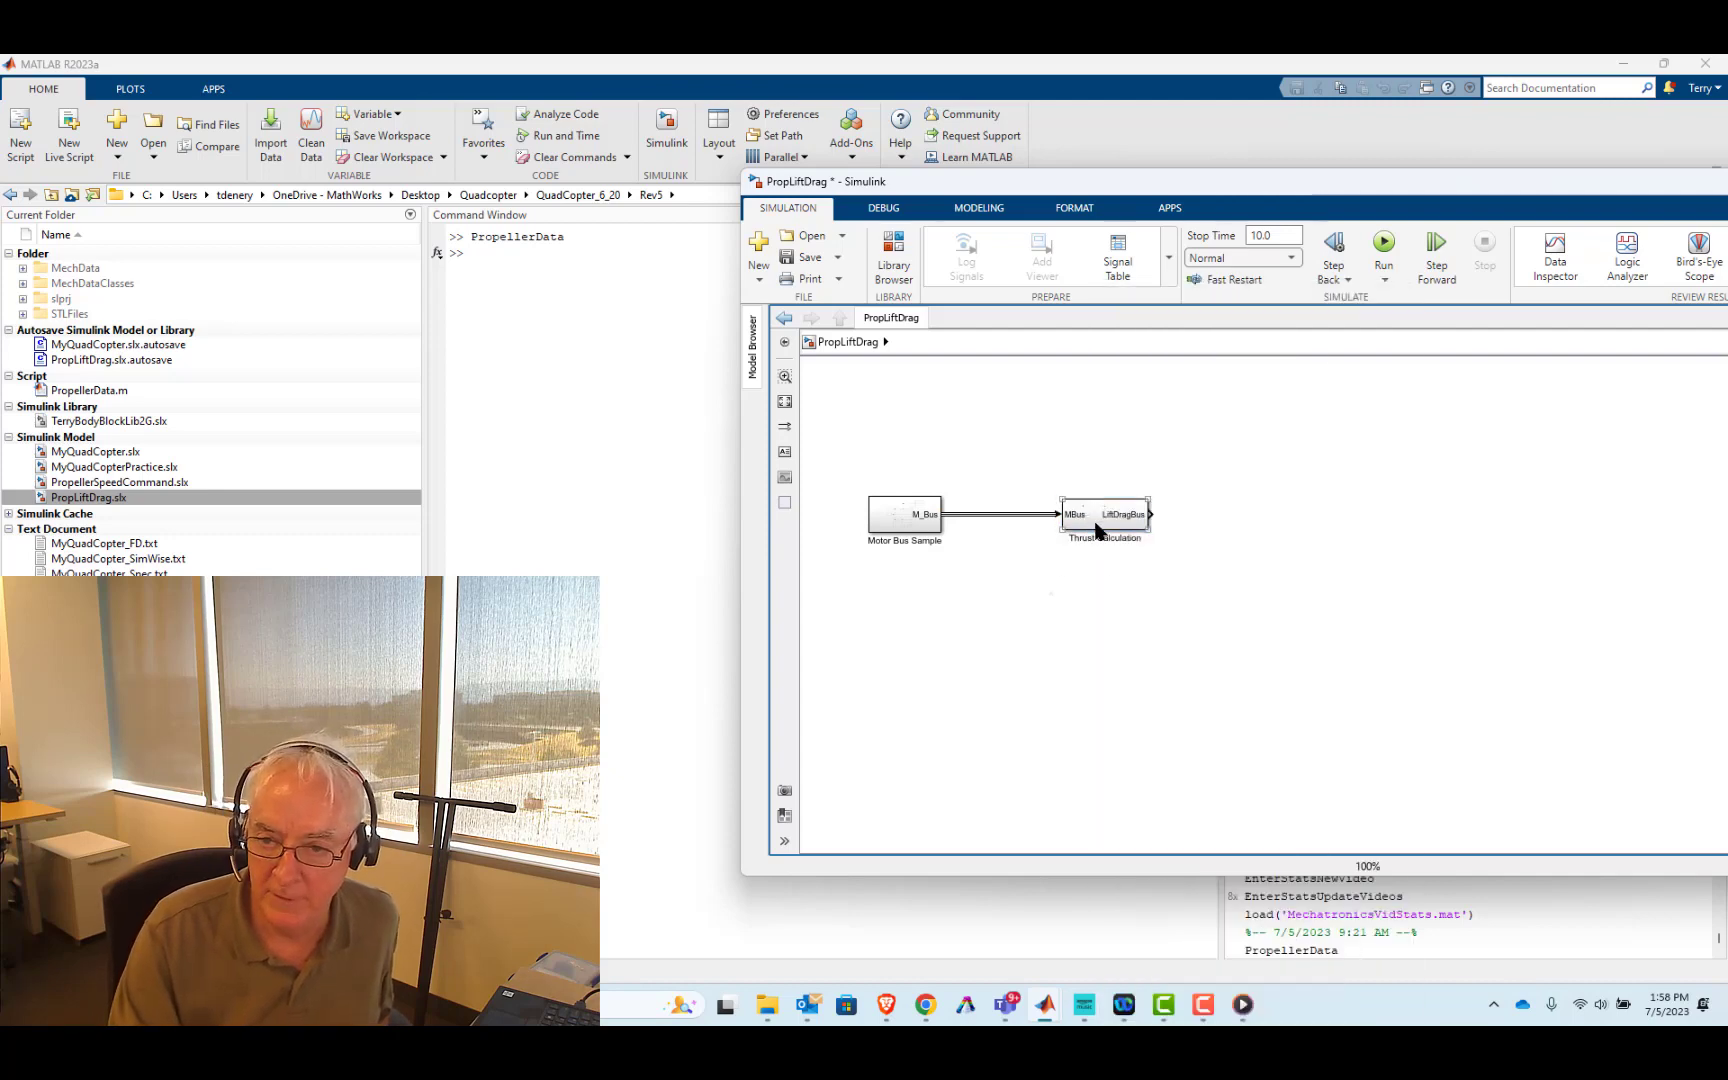
pyautogui.doubleClick(1097, 521)
pyautogui.click(866, 343)
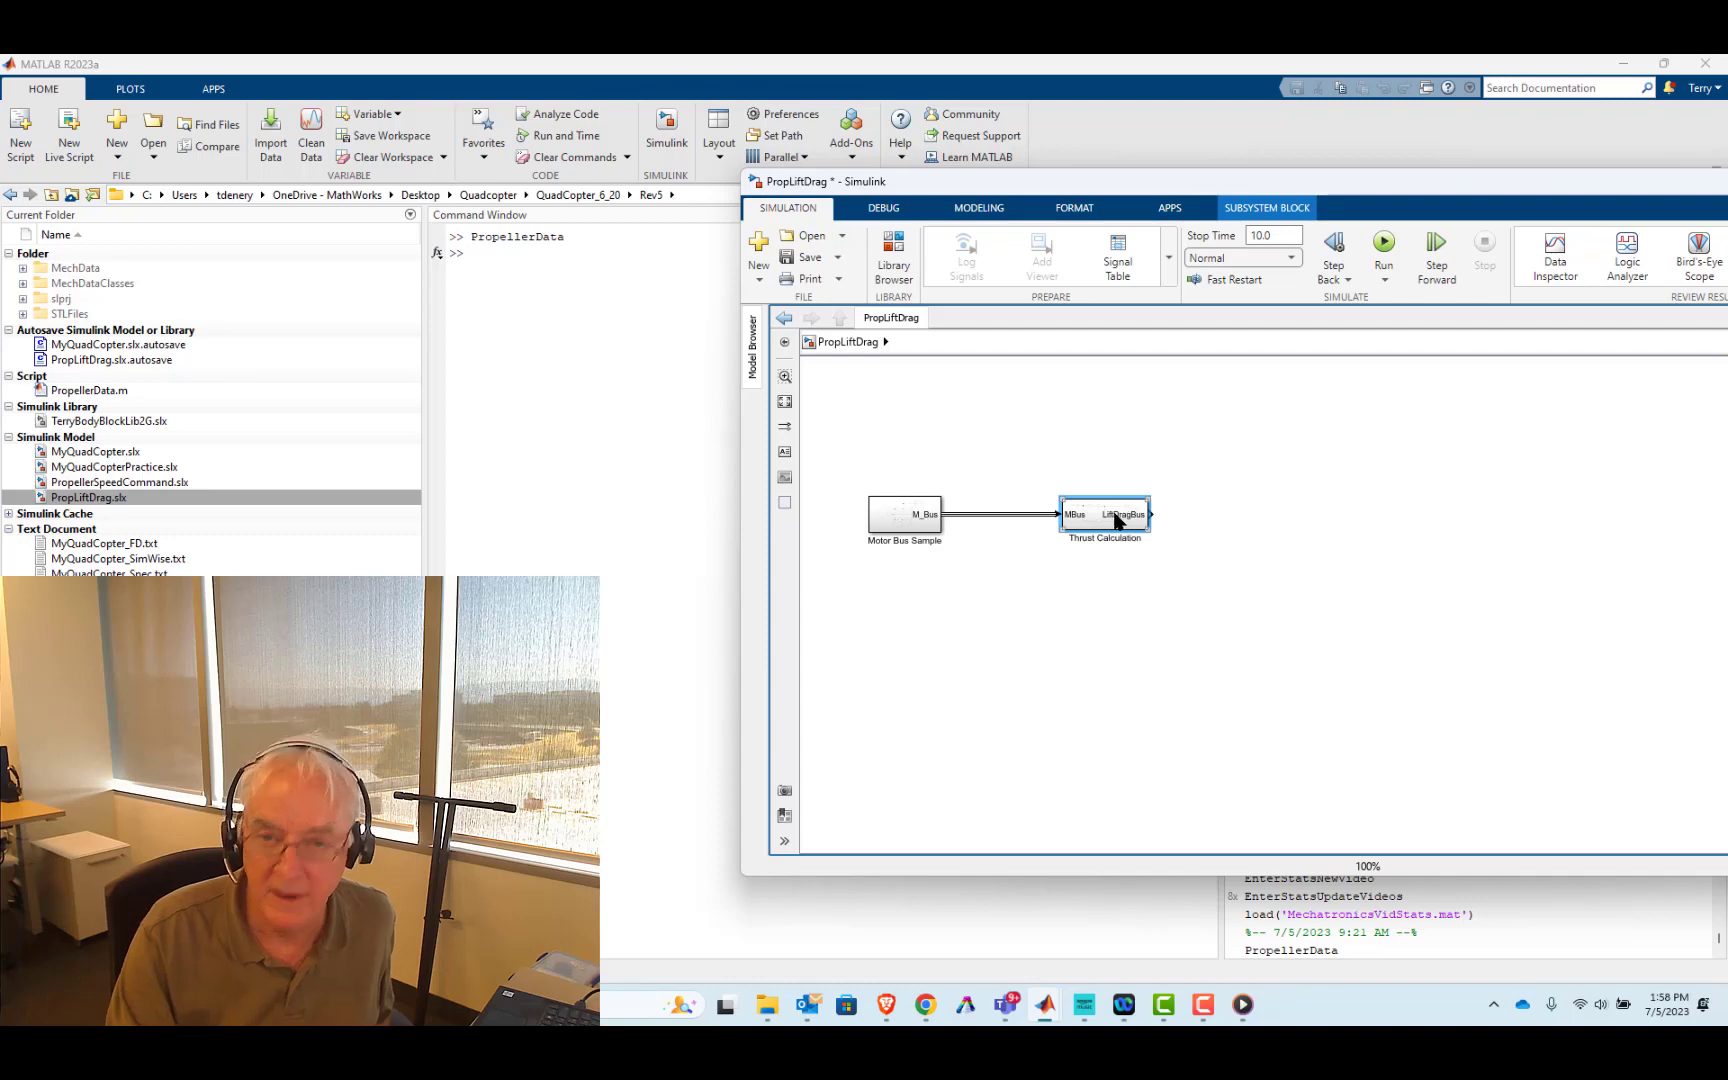
pyautogui.doubleClick(1116, 518)
pyautogui.click(866, 343)
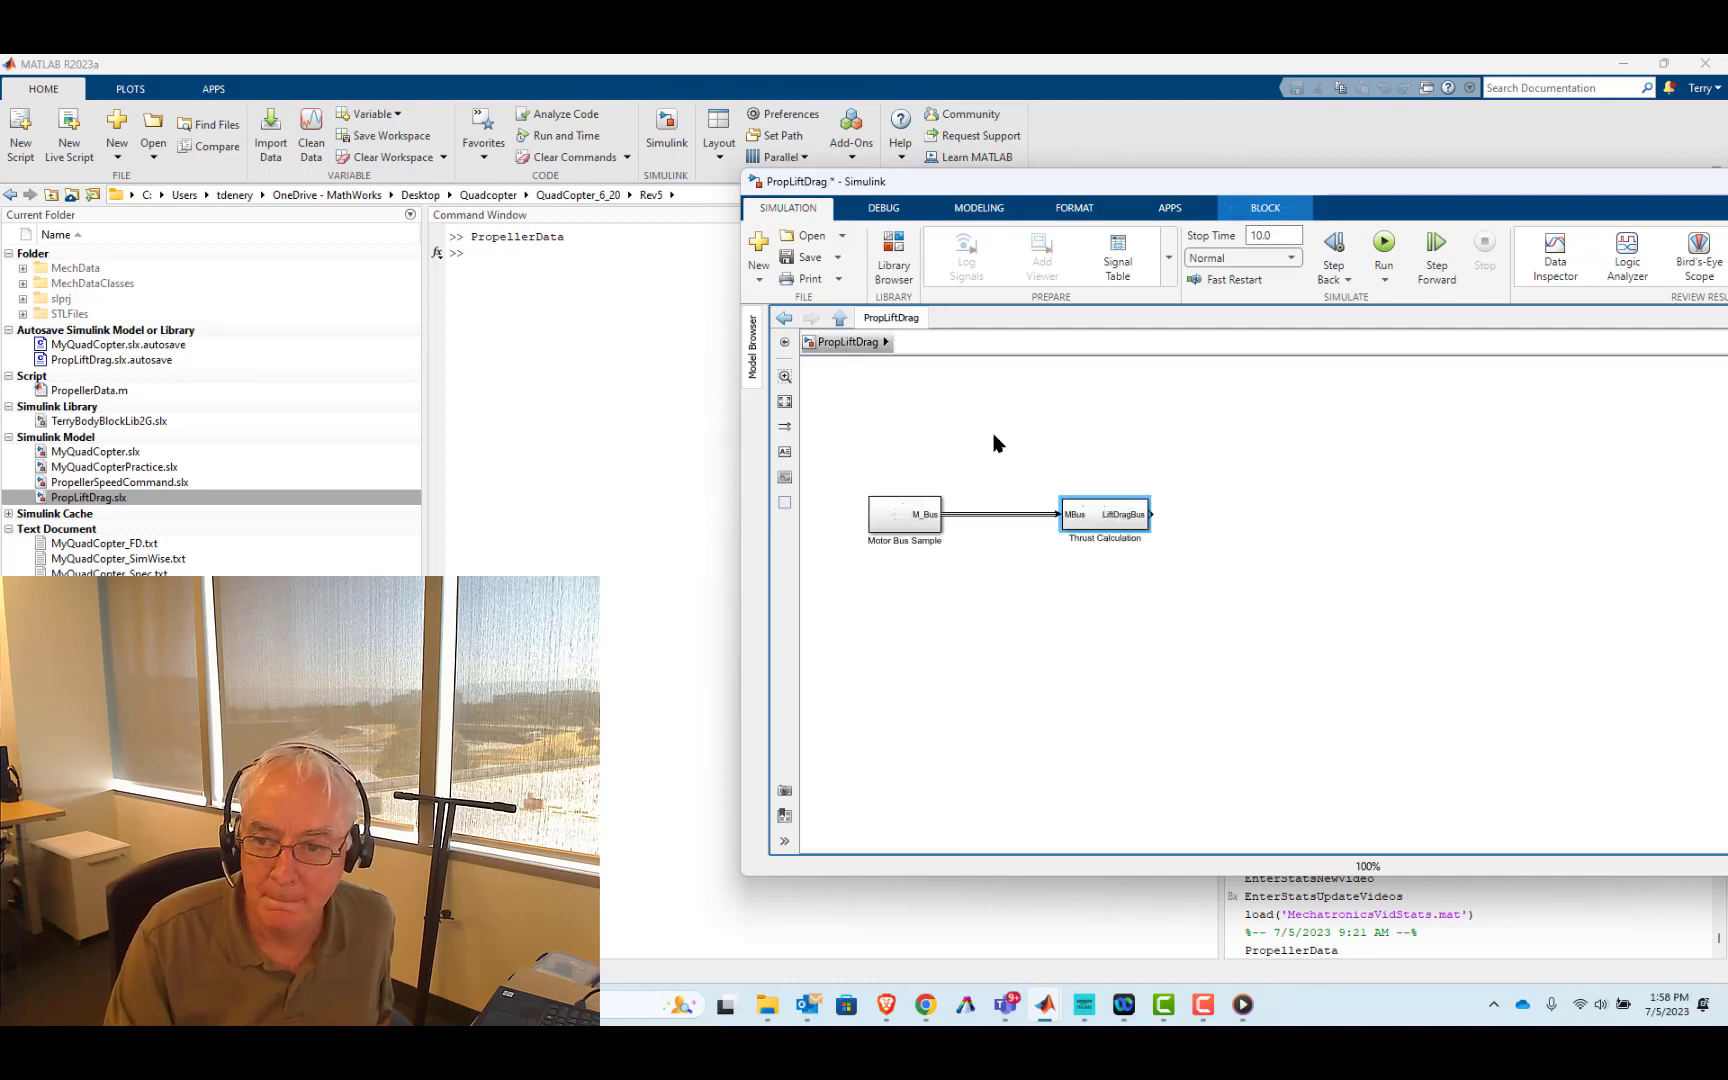
# - Create a mask on the Thrust Calculation block and add an edit parameter named K_L with the prompt Lift Coefficient (N/(rad/s)^2)
pyautogui.rightClick(1106, 516)
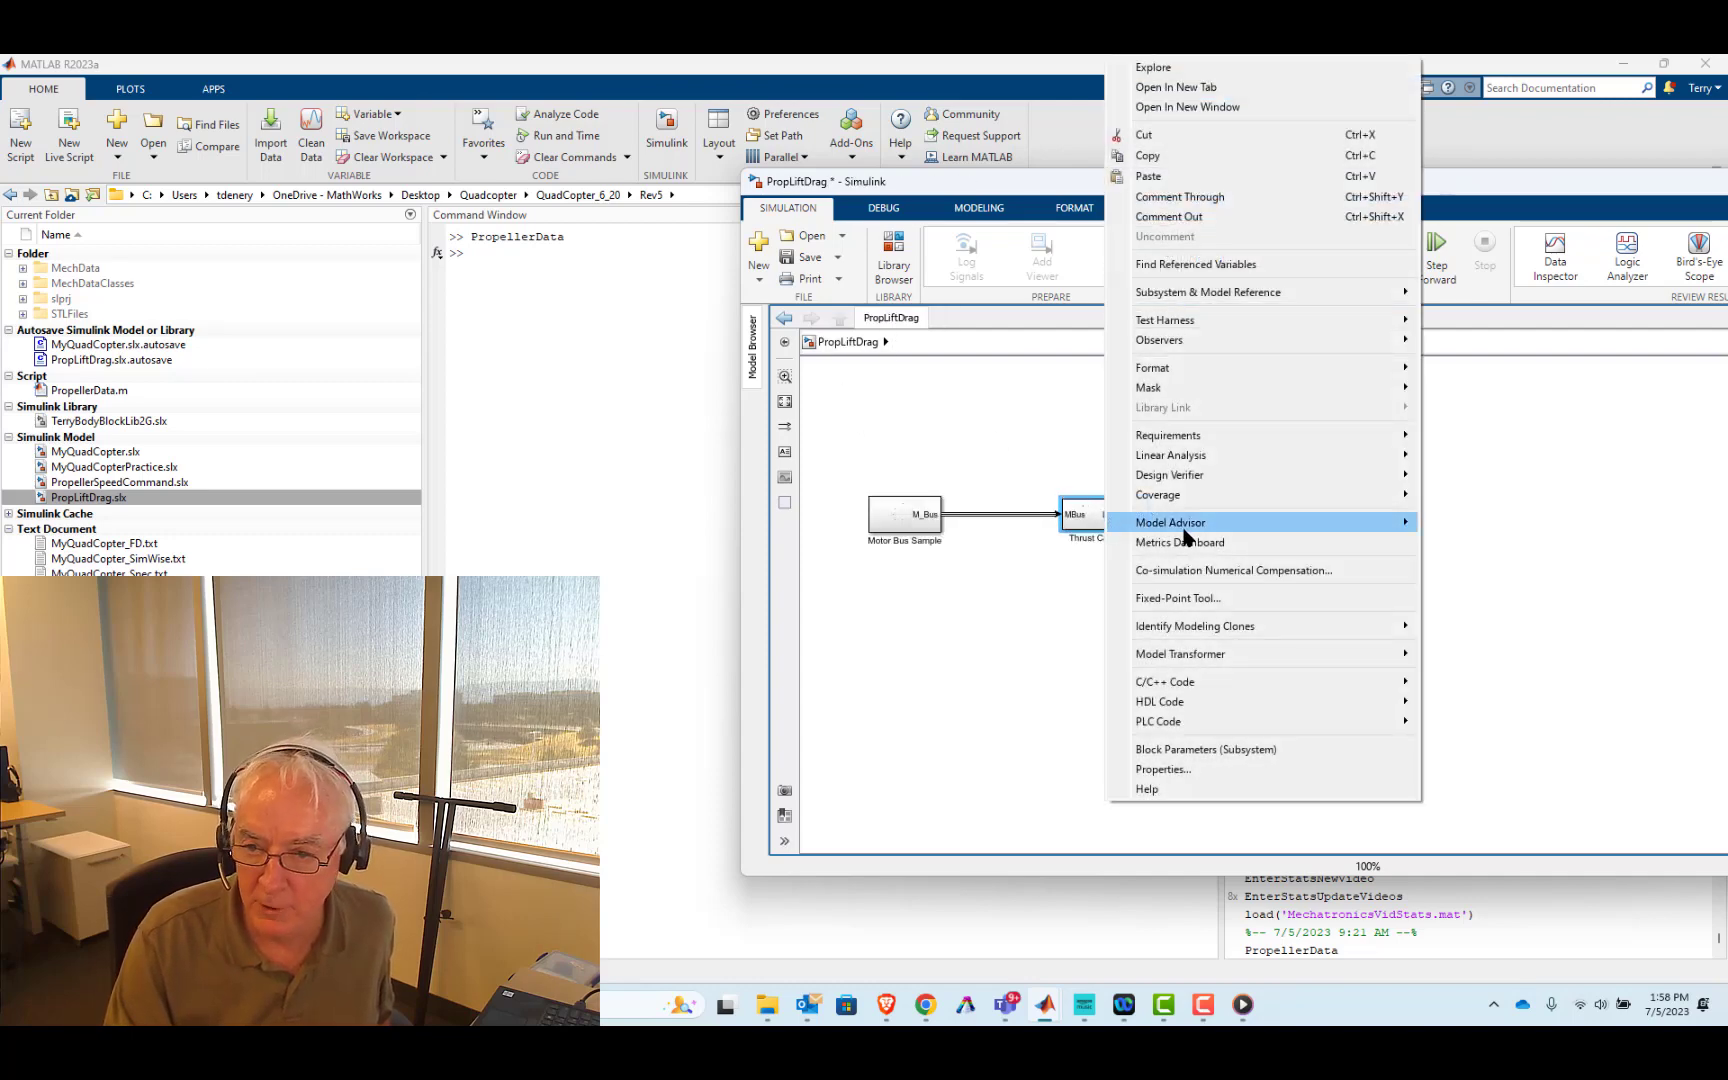
pyautogui.moveTo(1210, 390)
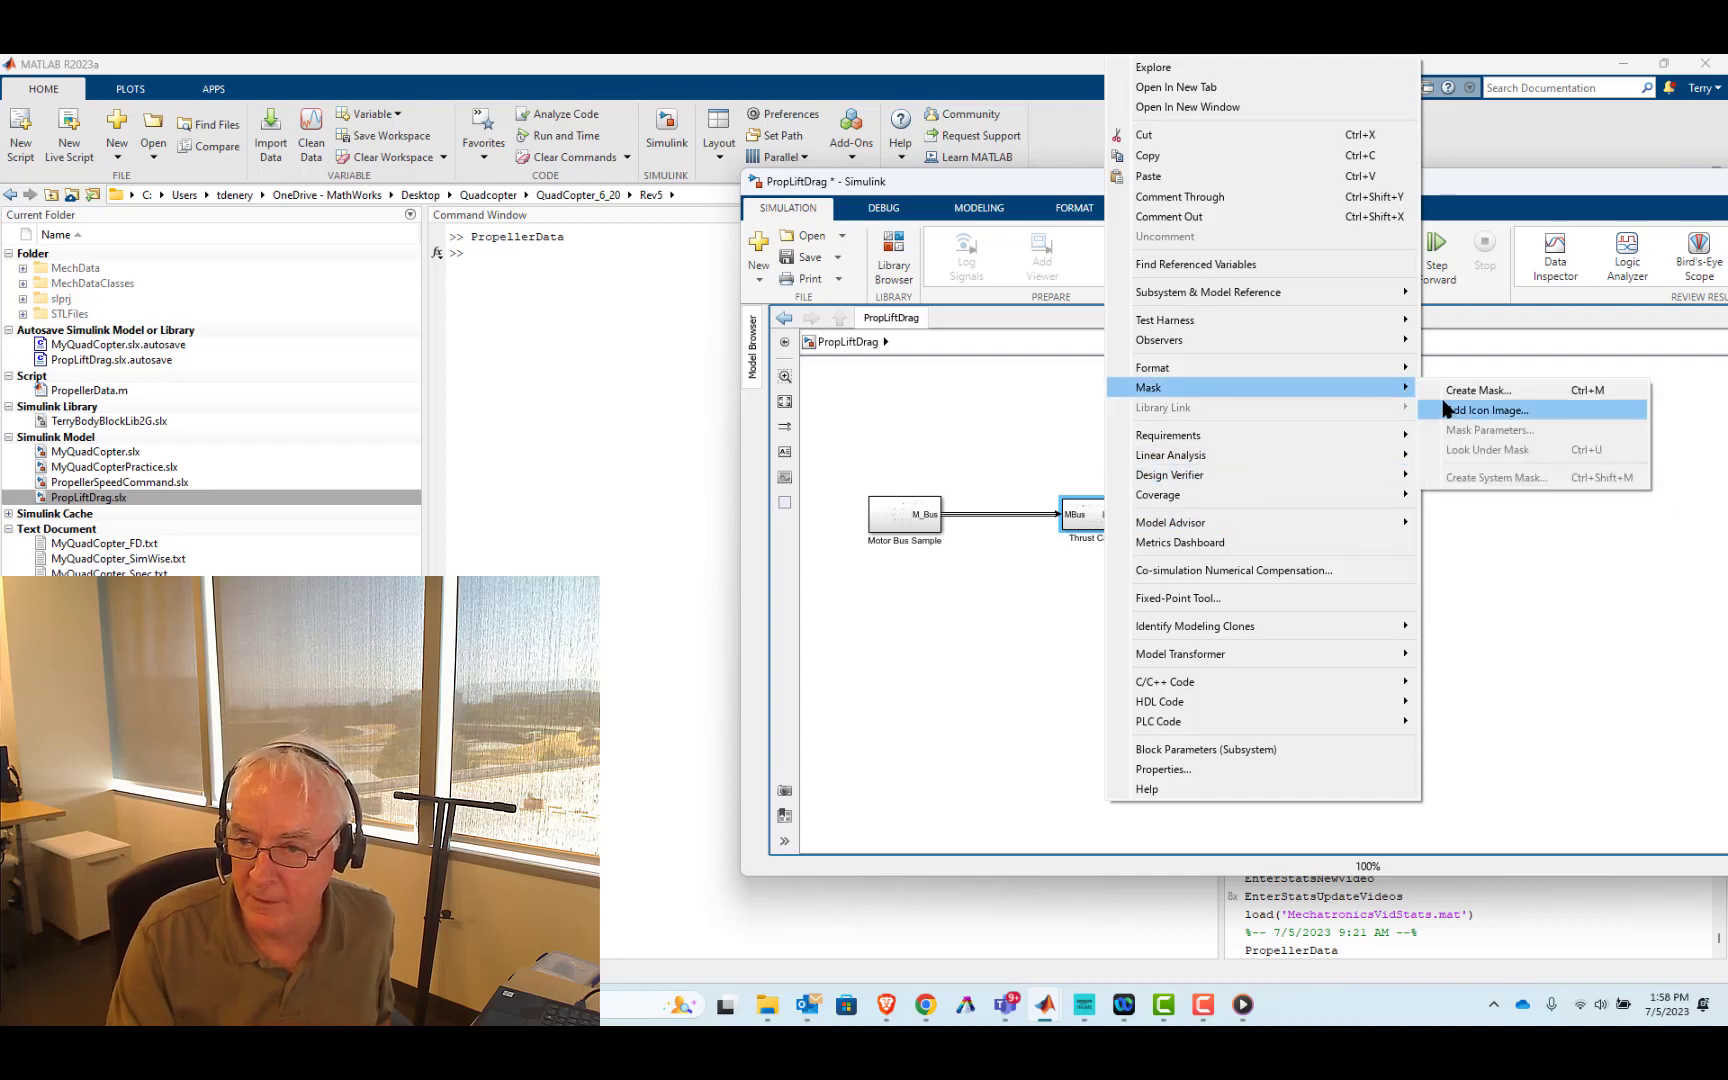
pyautogui.click(1481, 393)
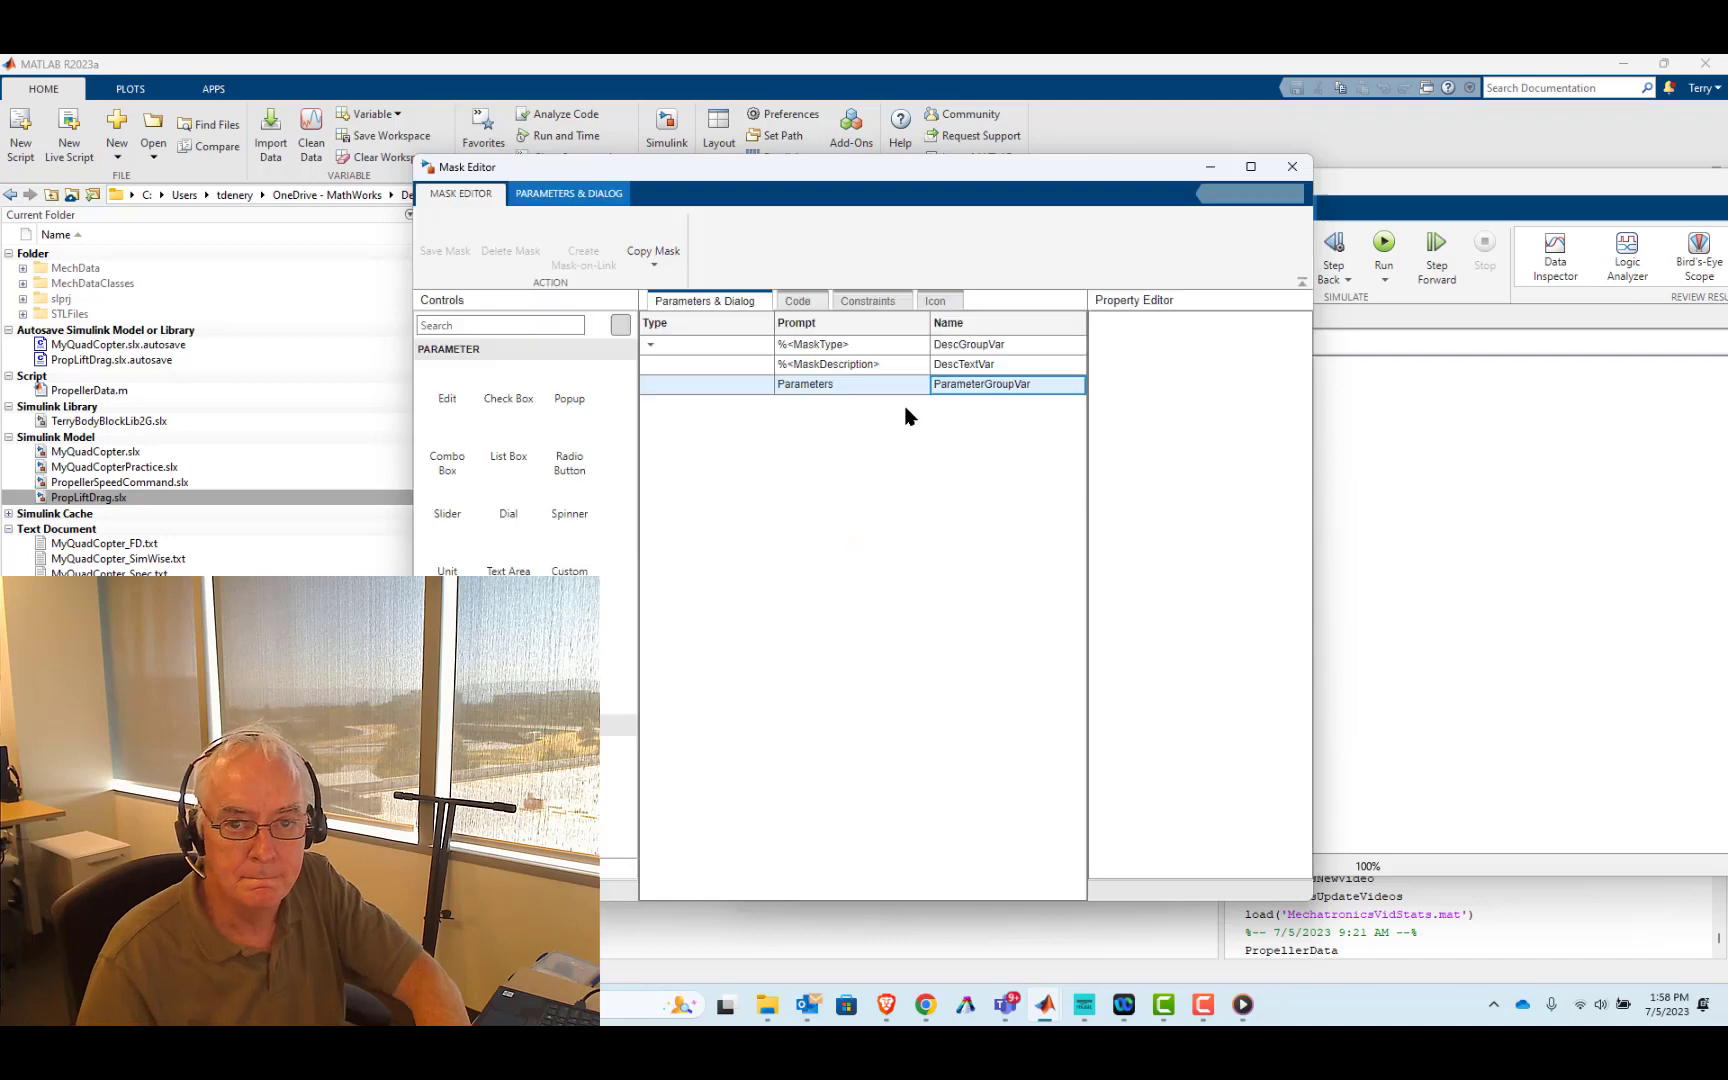
pyautogui.click(437, 395)
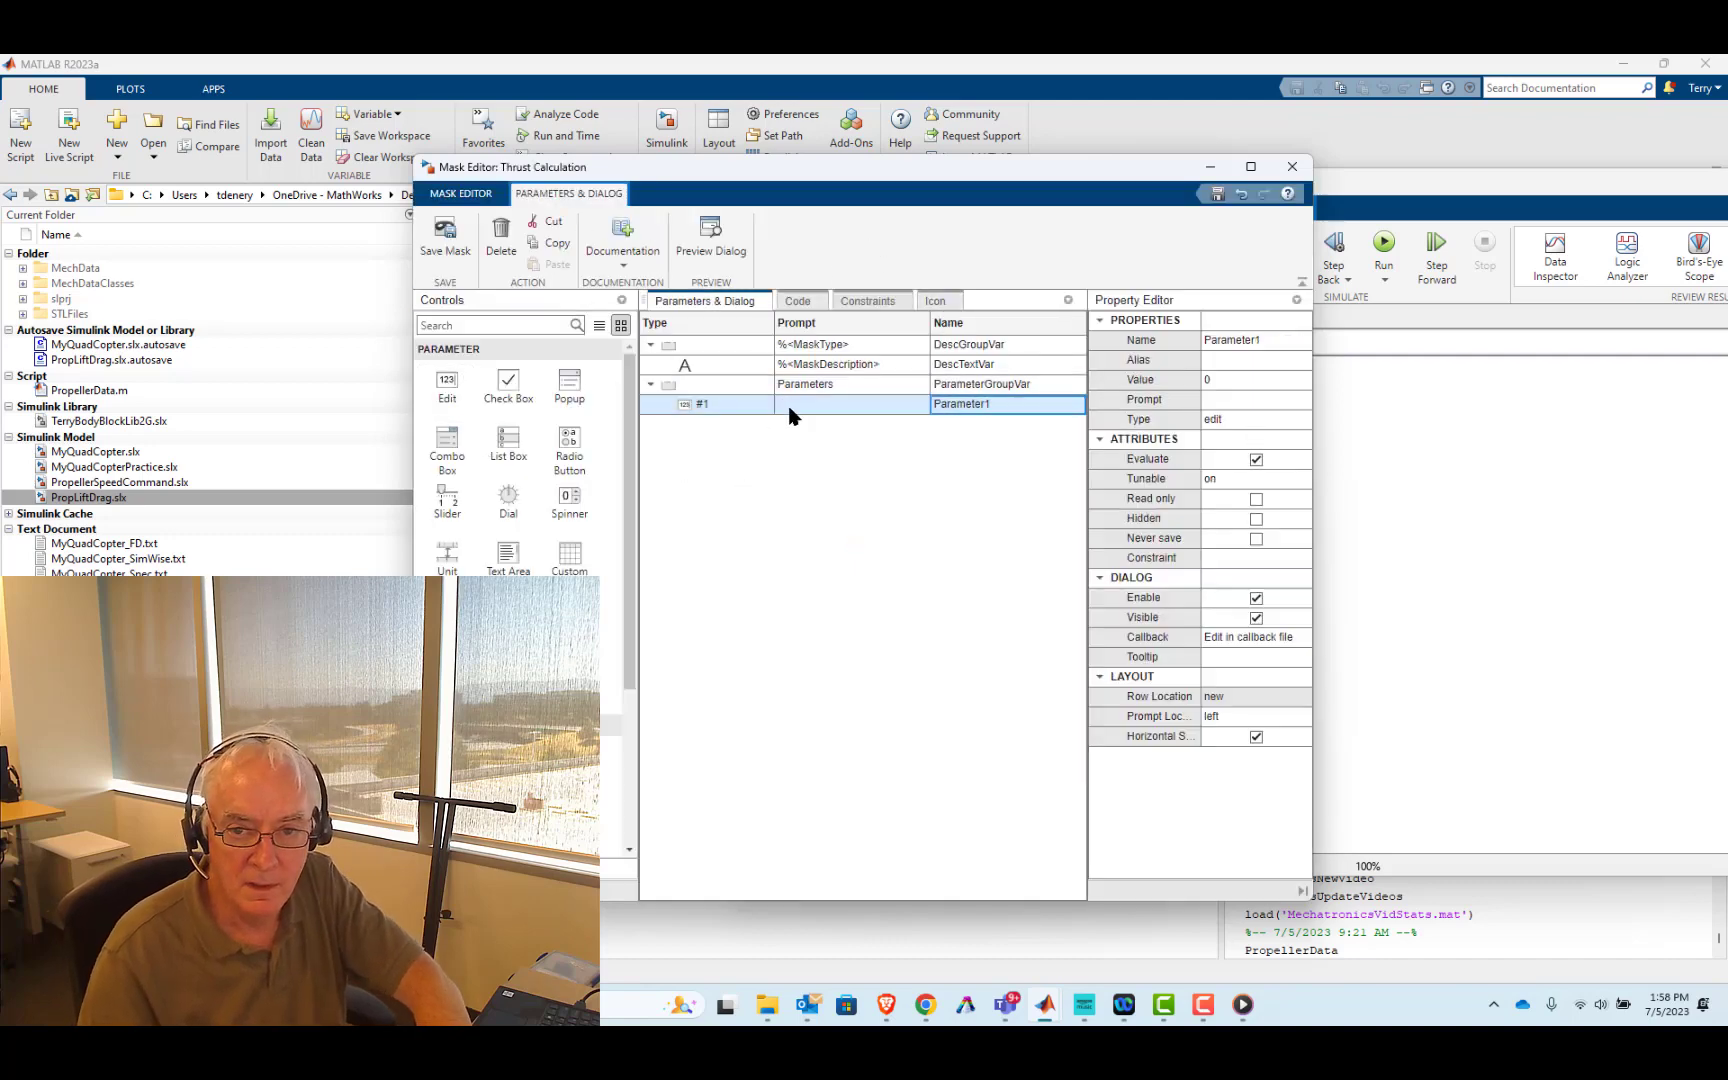
pyautogui.click(806, 405)
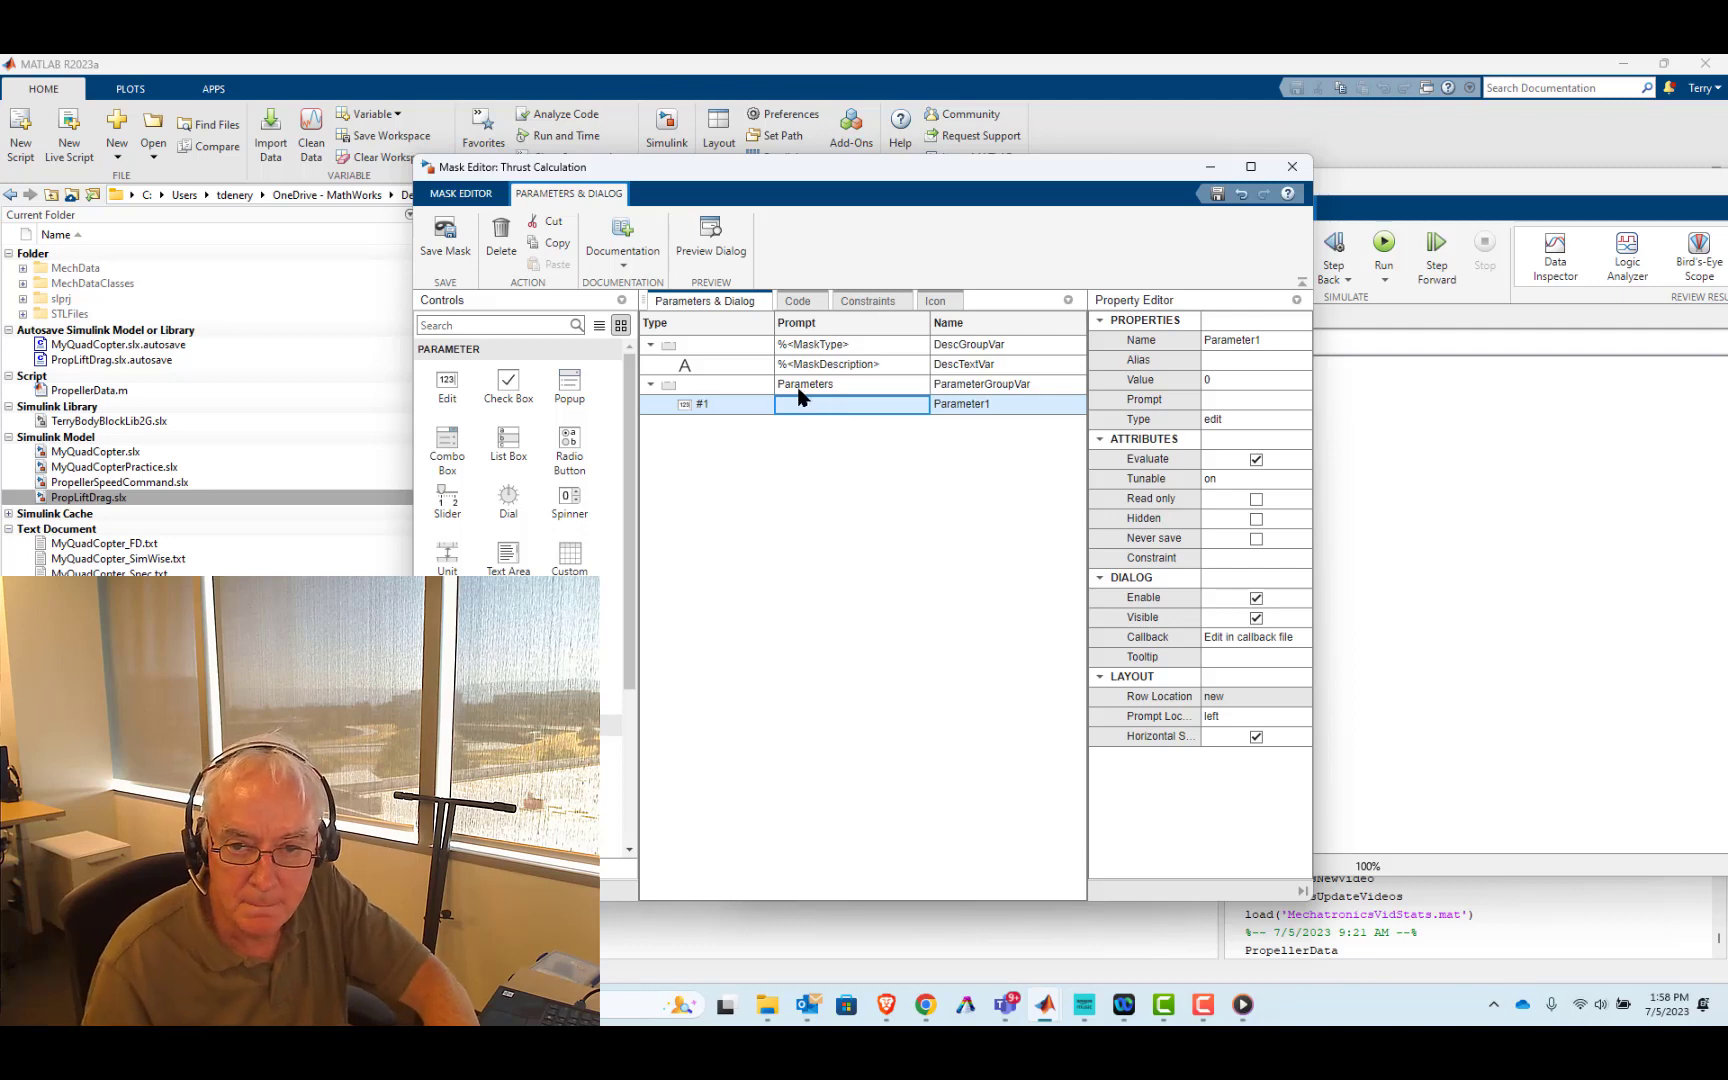
pyautogui.click(820, 405)
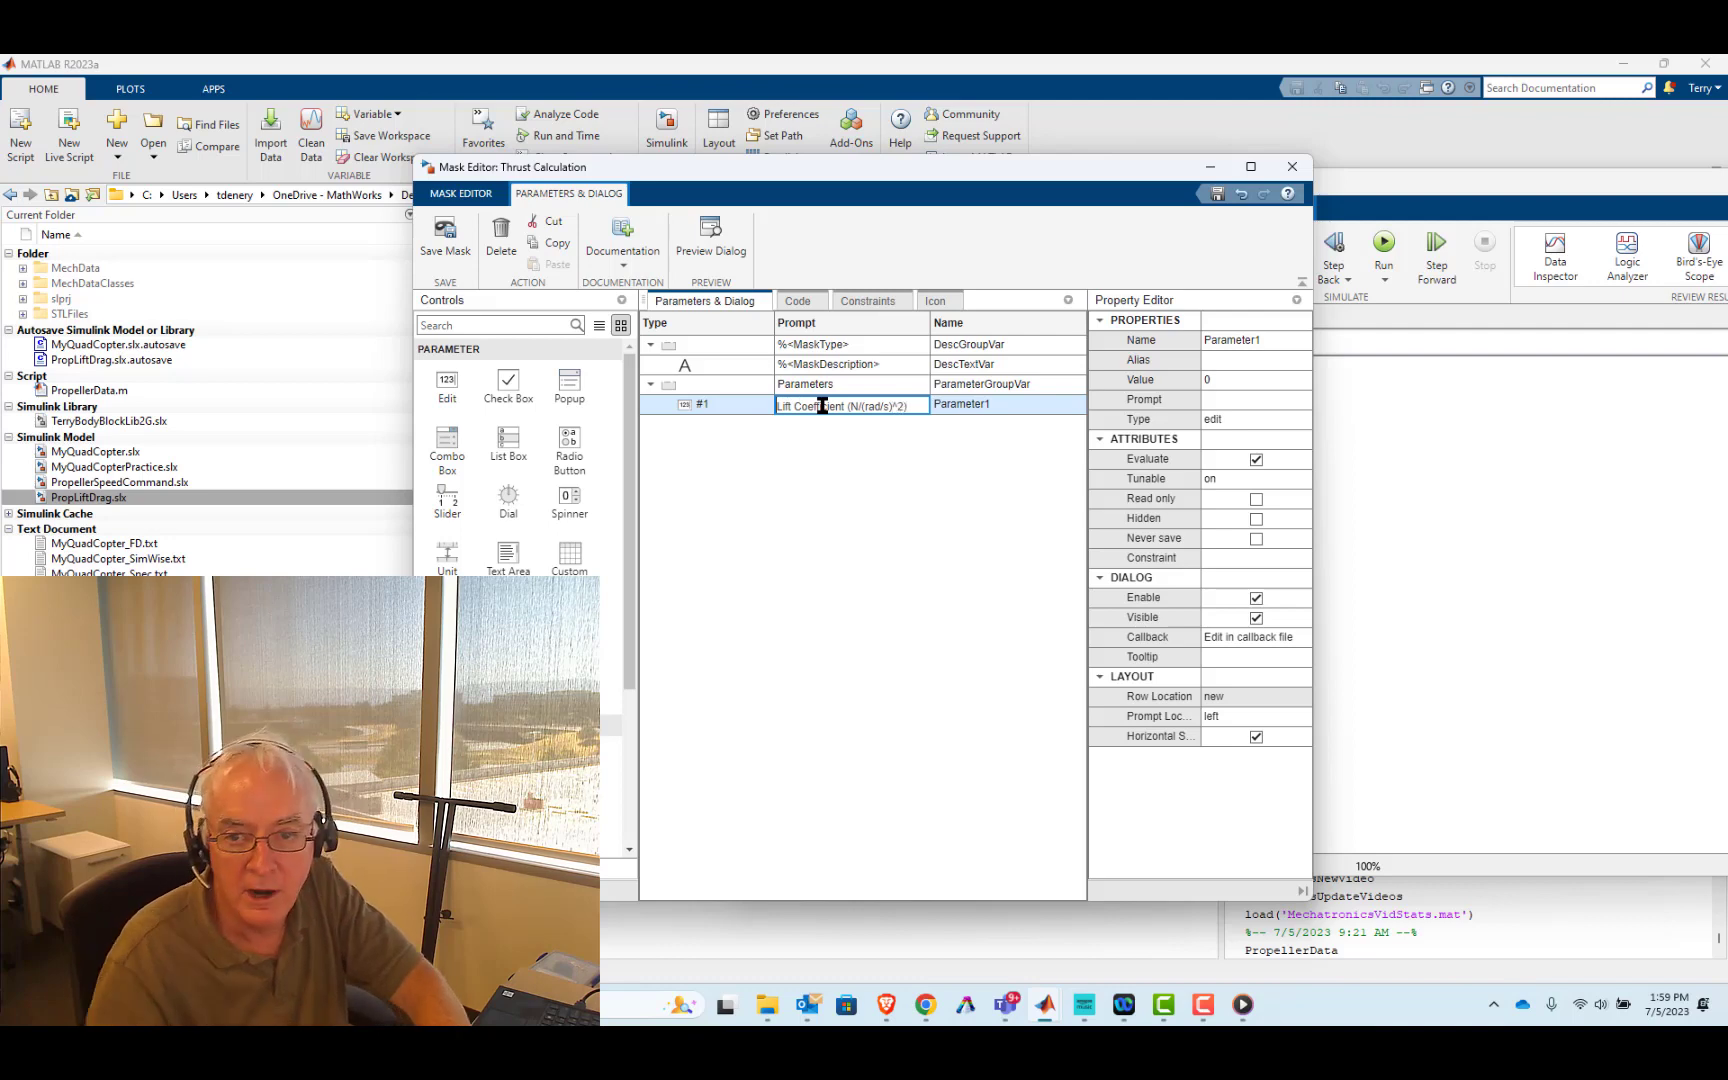
pyautogui.doubleClick(980, 404)
pyautogui.press('BackSpace')
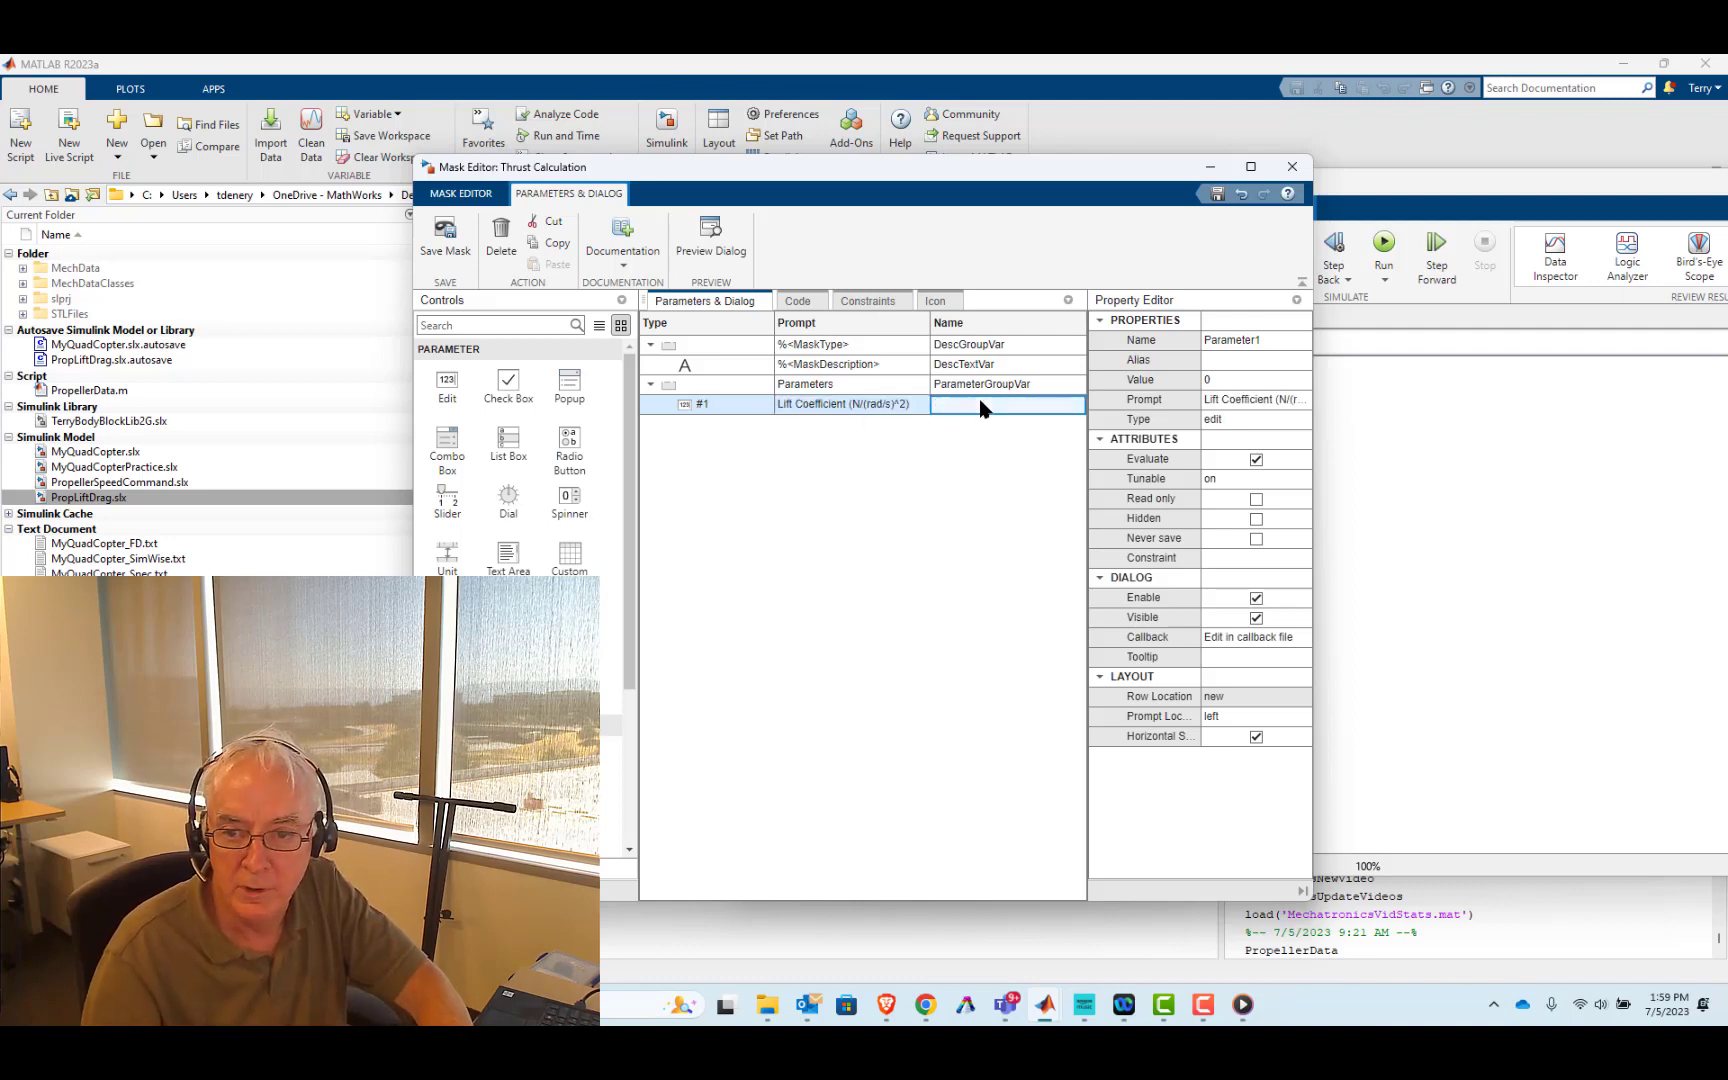
pyautogui.hotkey('ctrl', 'z')
pyautogui.write('K_L')
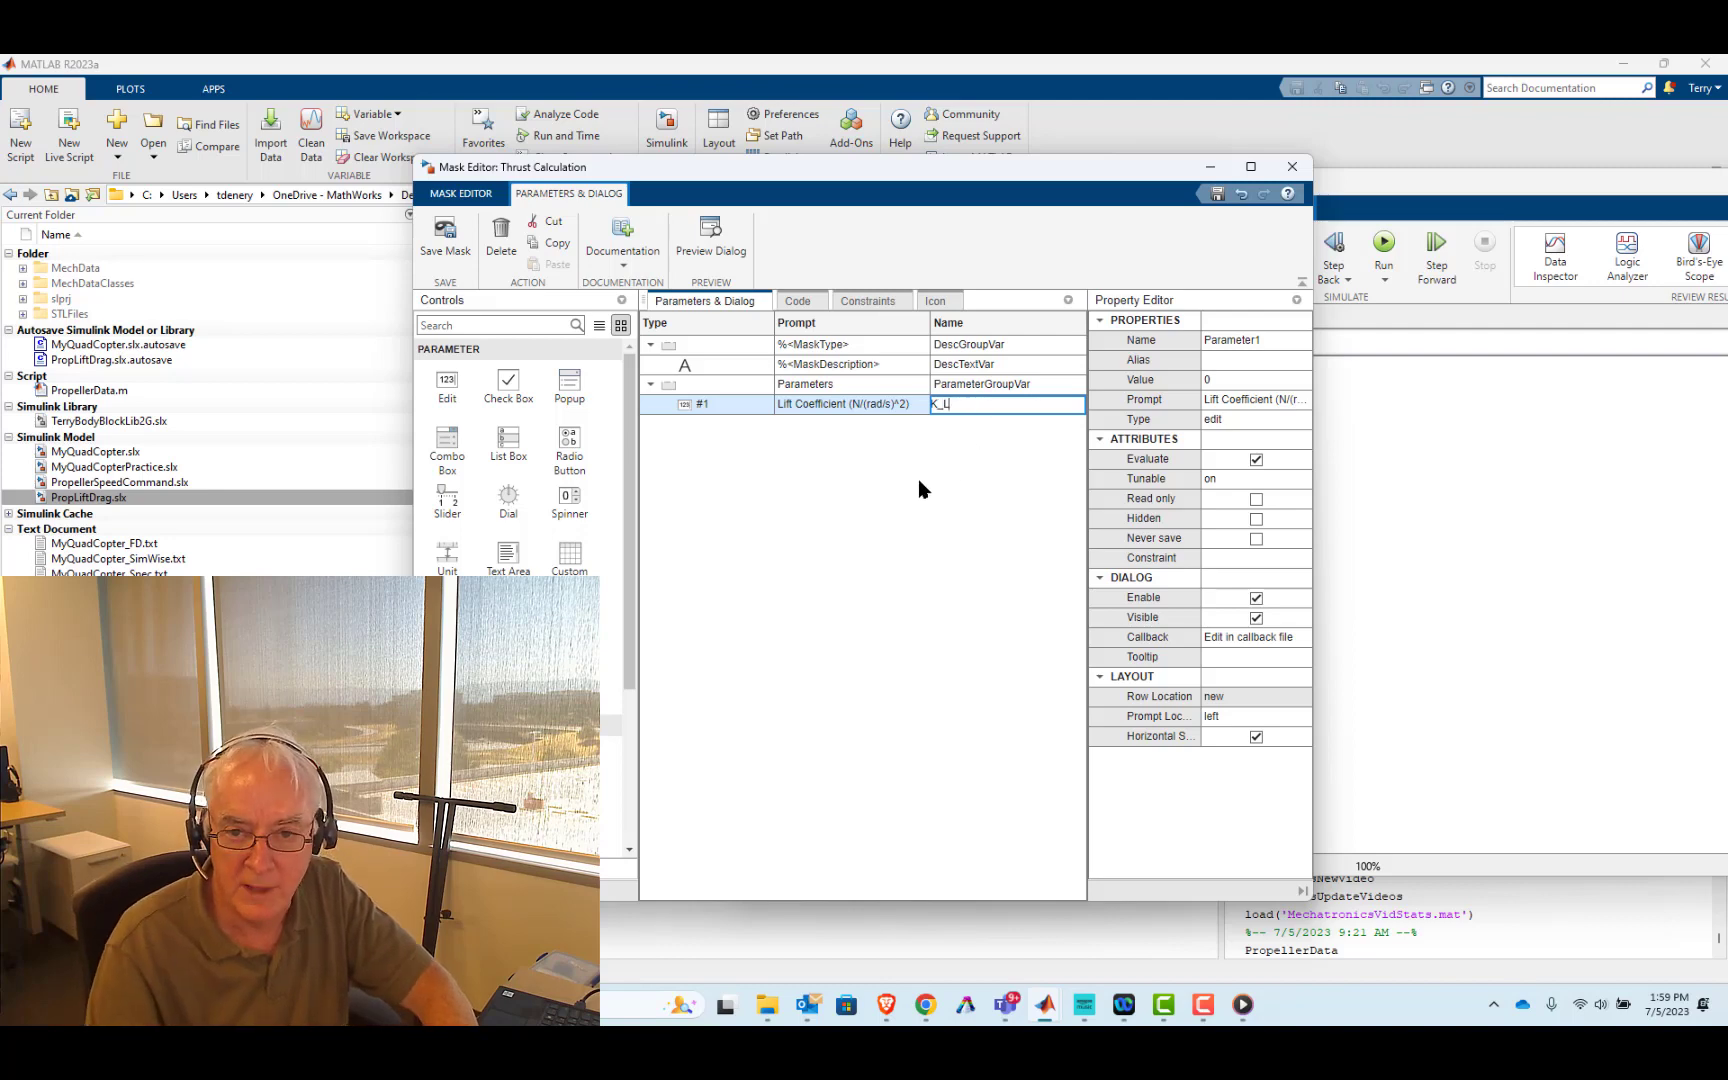
# - Add a second edit parameter named LtoD with the prompt Lift to Drag Coefficient (m), and save and close the mask
pyautogui.click(447, 385)
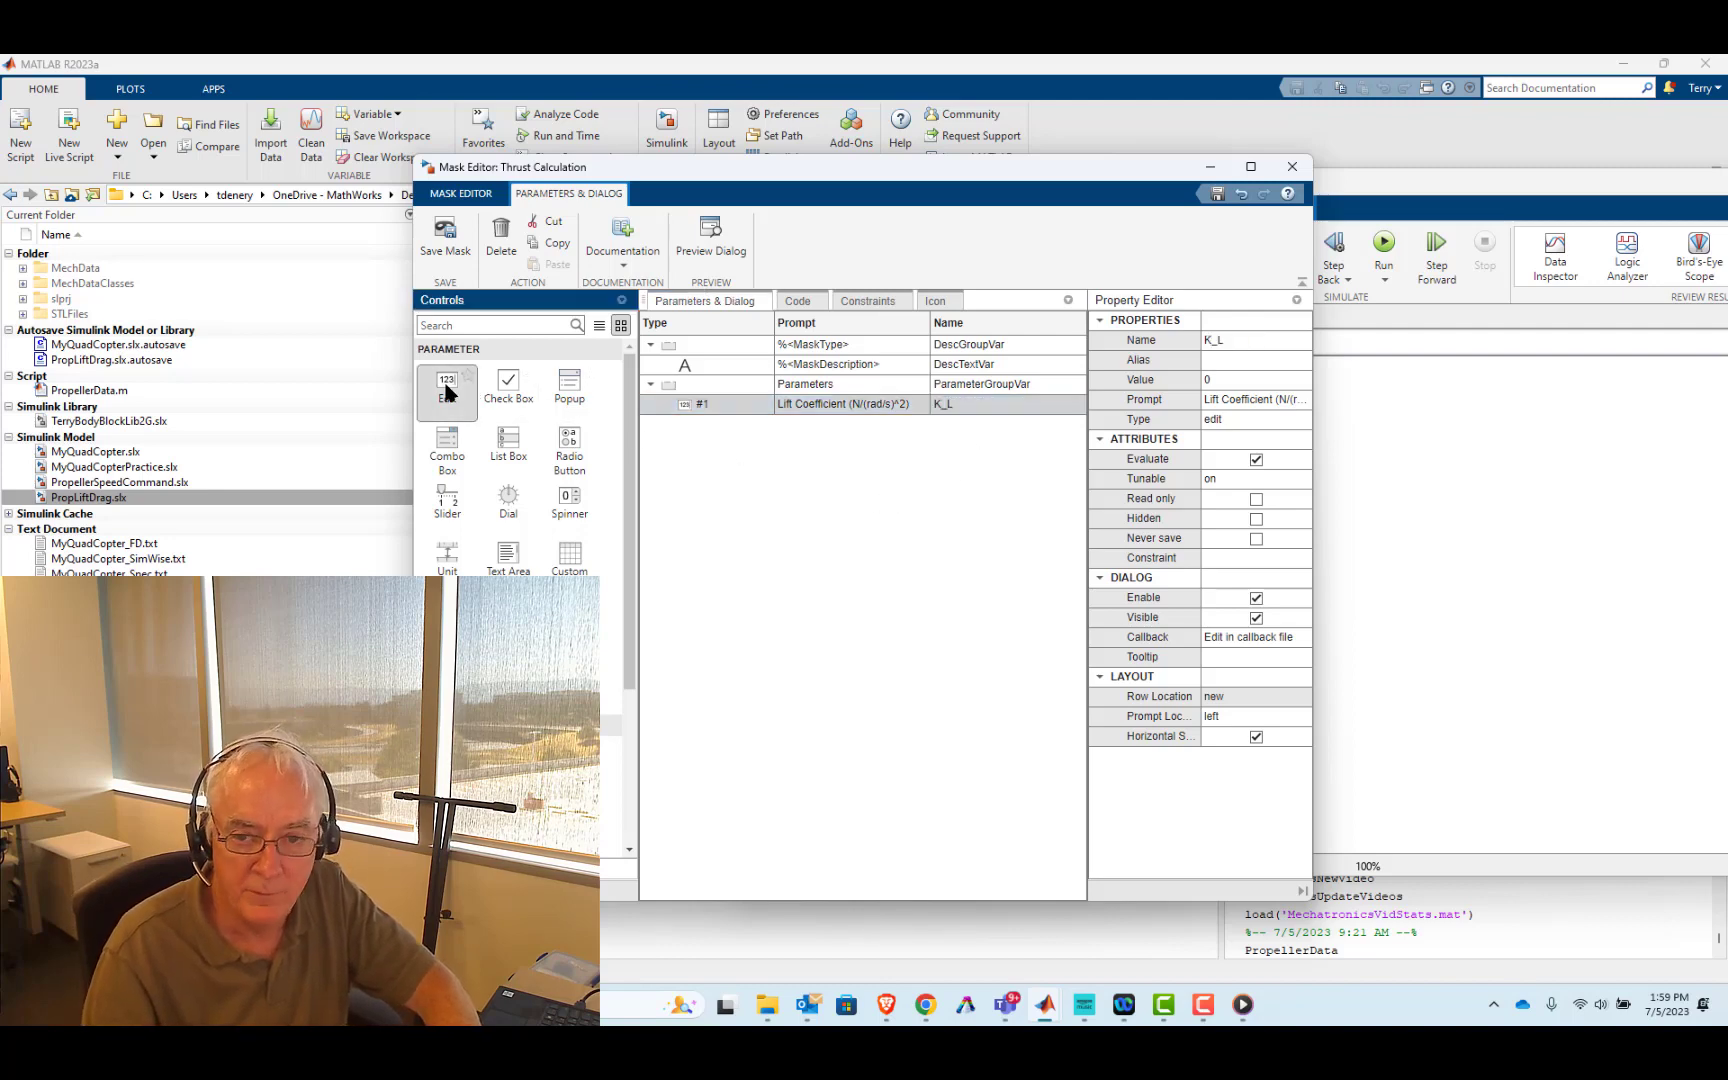
pyautogui.click(820, 426)
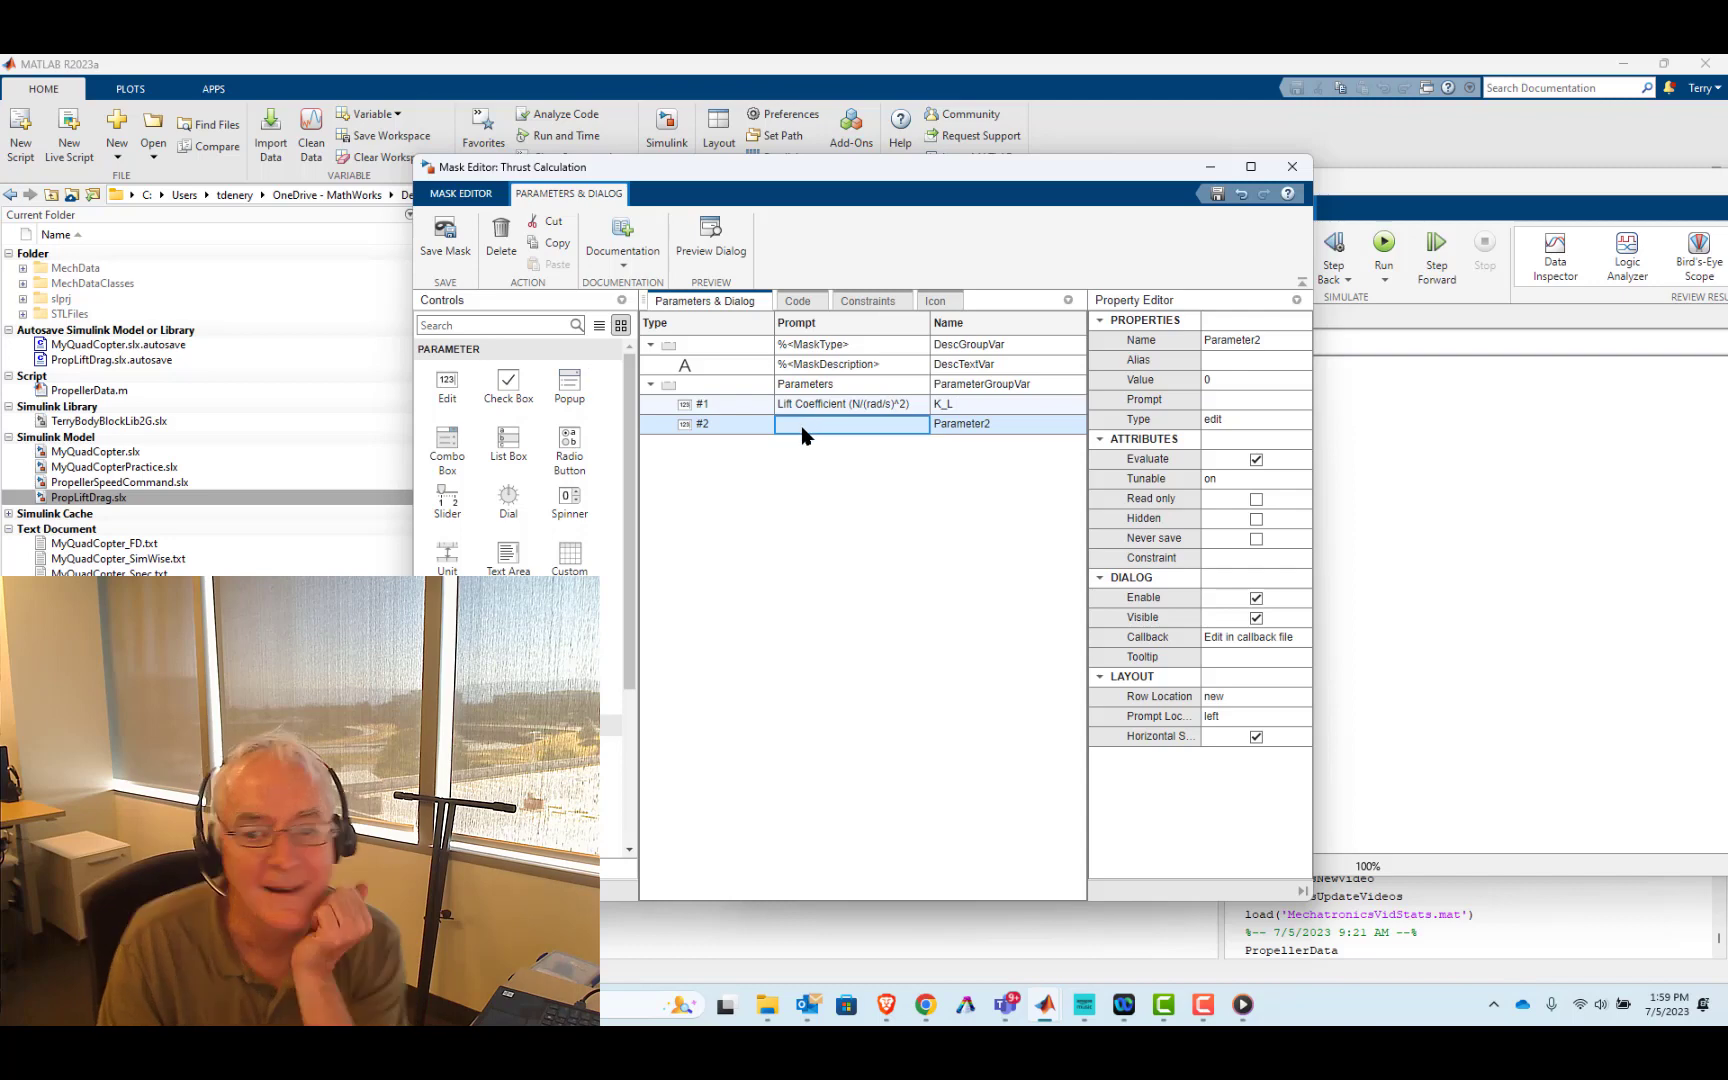
pyautogui.click(801, 428)
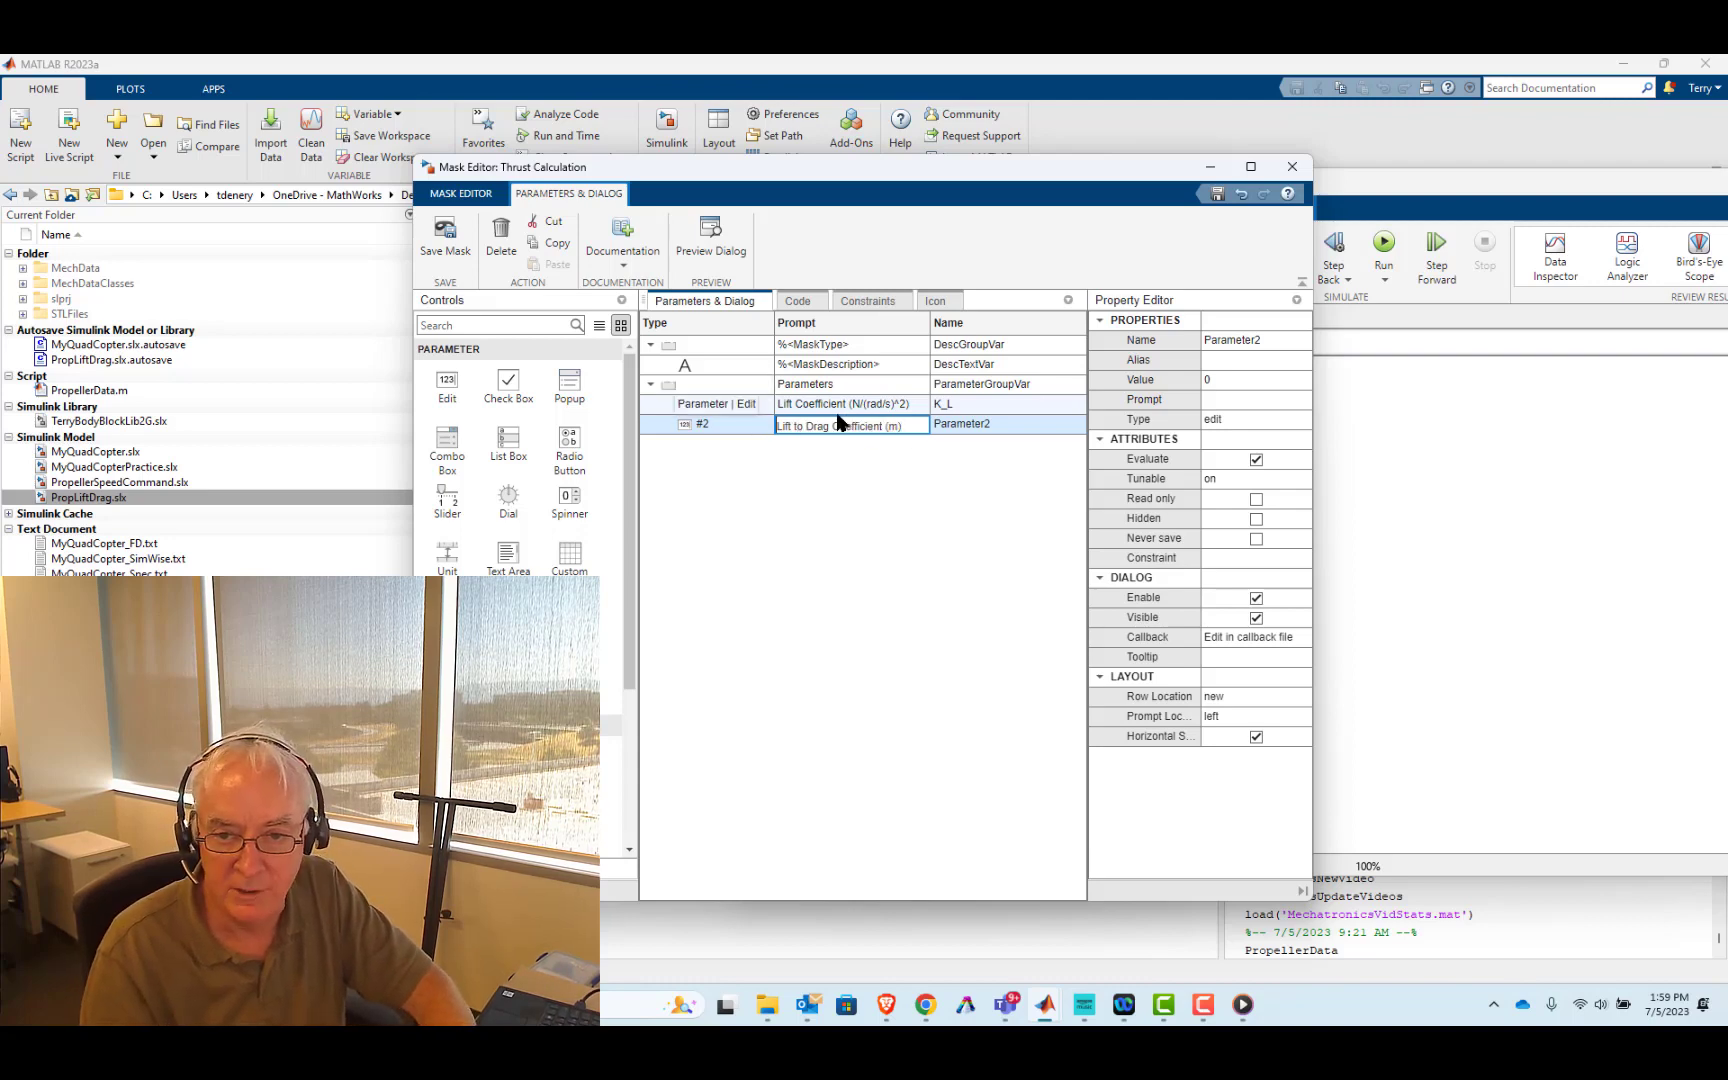
pyautogui.doubleClick(983, 424)
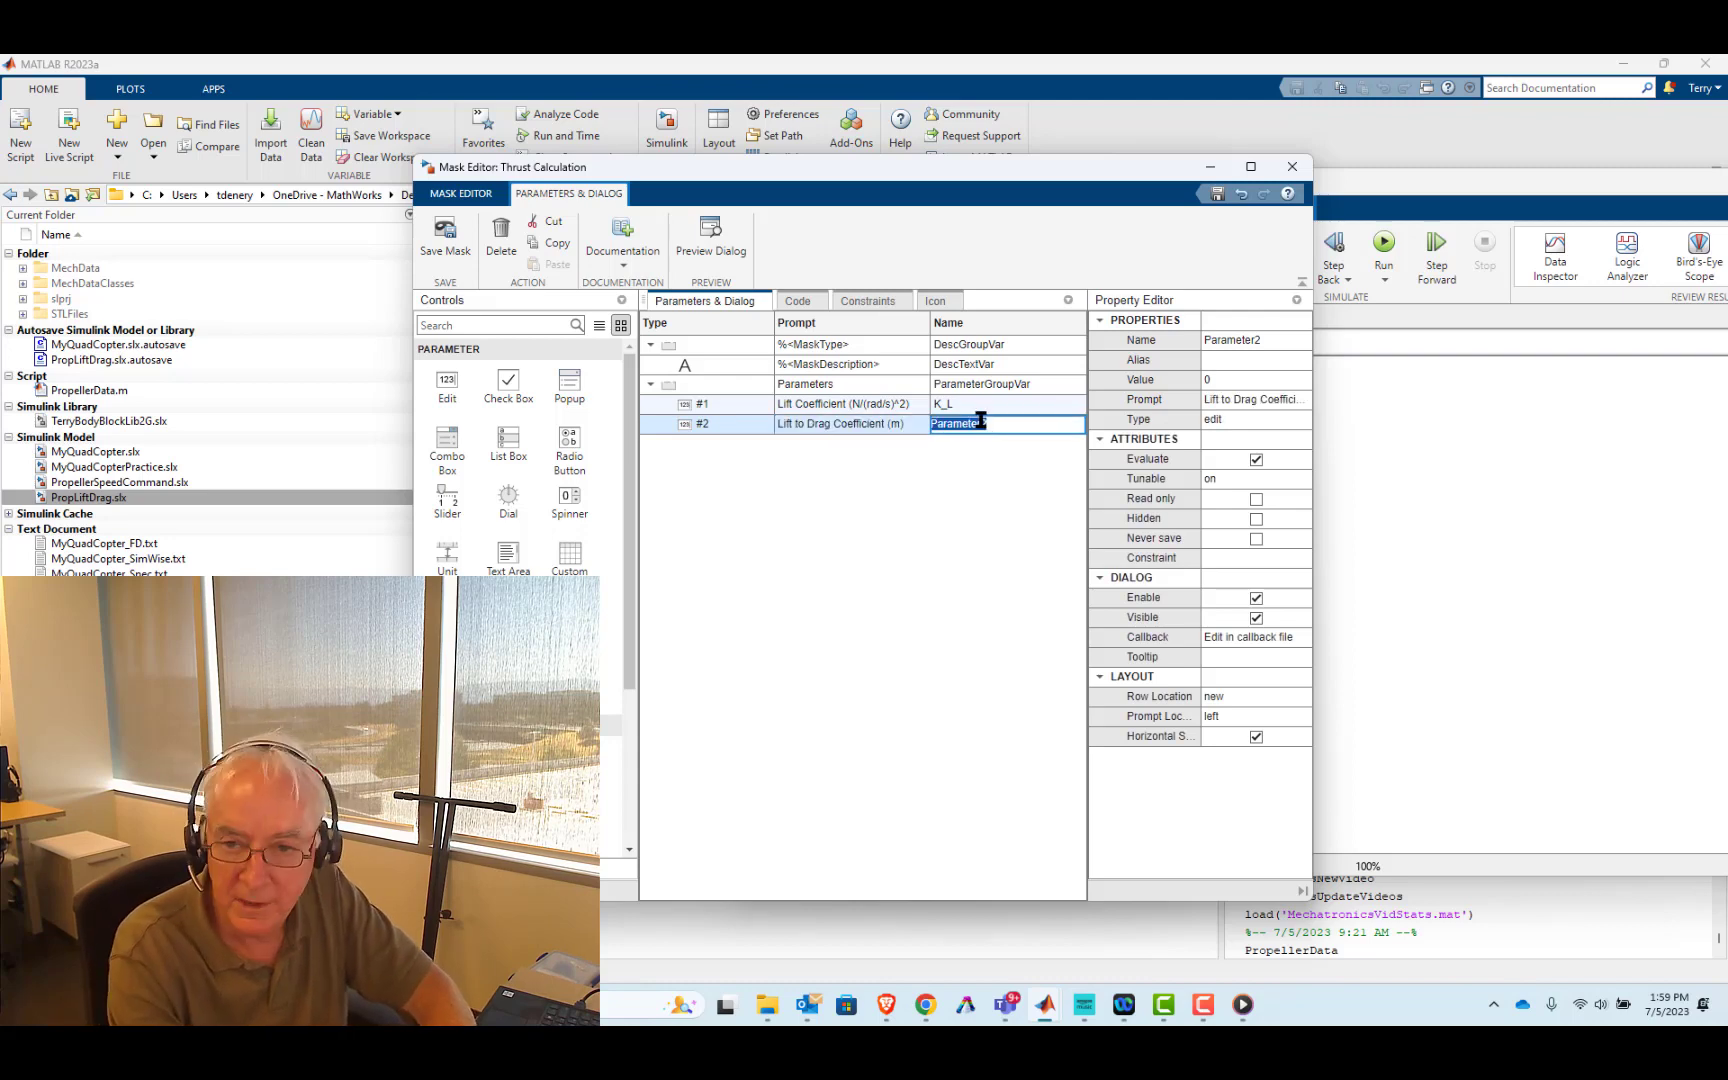
pyautogui.press('BackSpace')
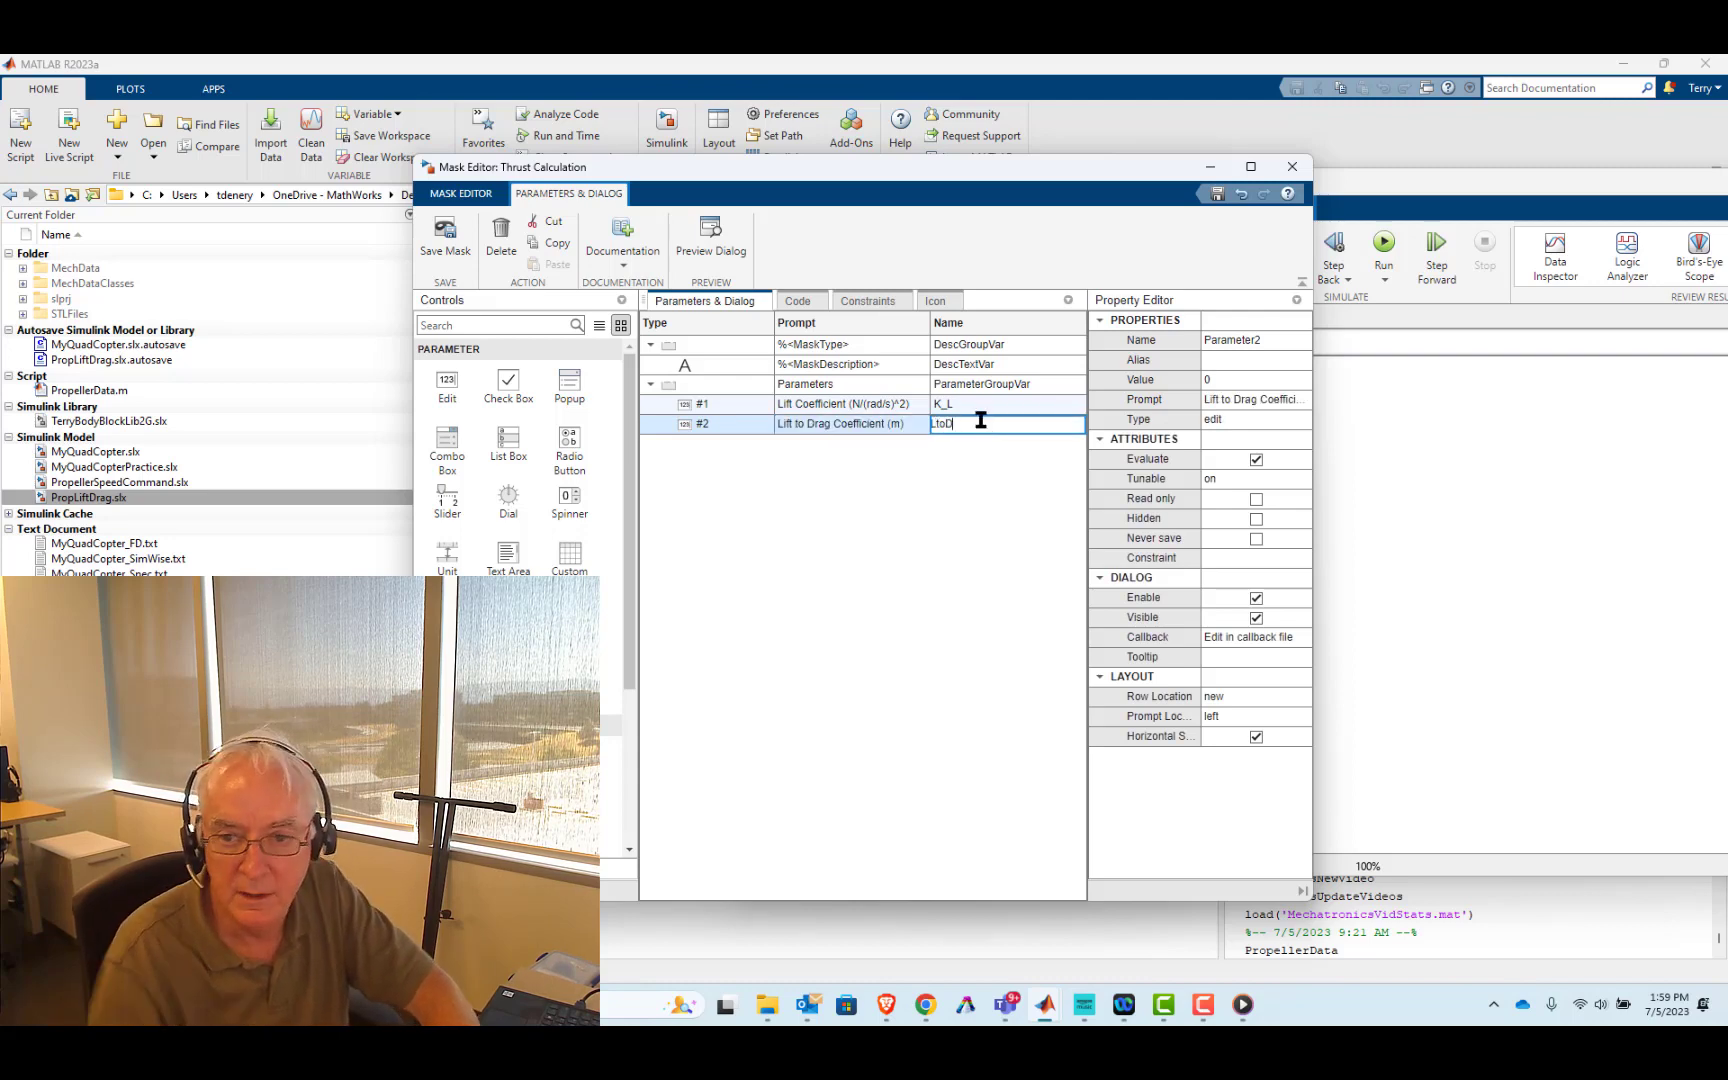
pyautogui.write('LtoD')
pyautogui.press('Return')
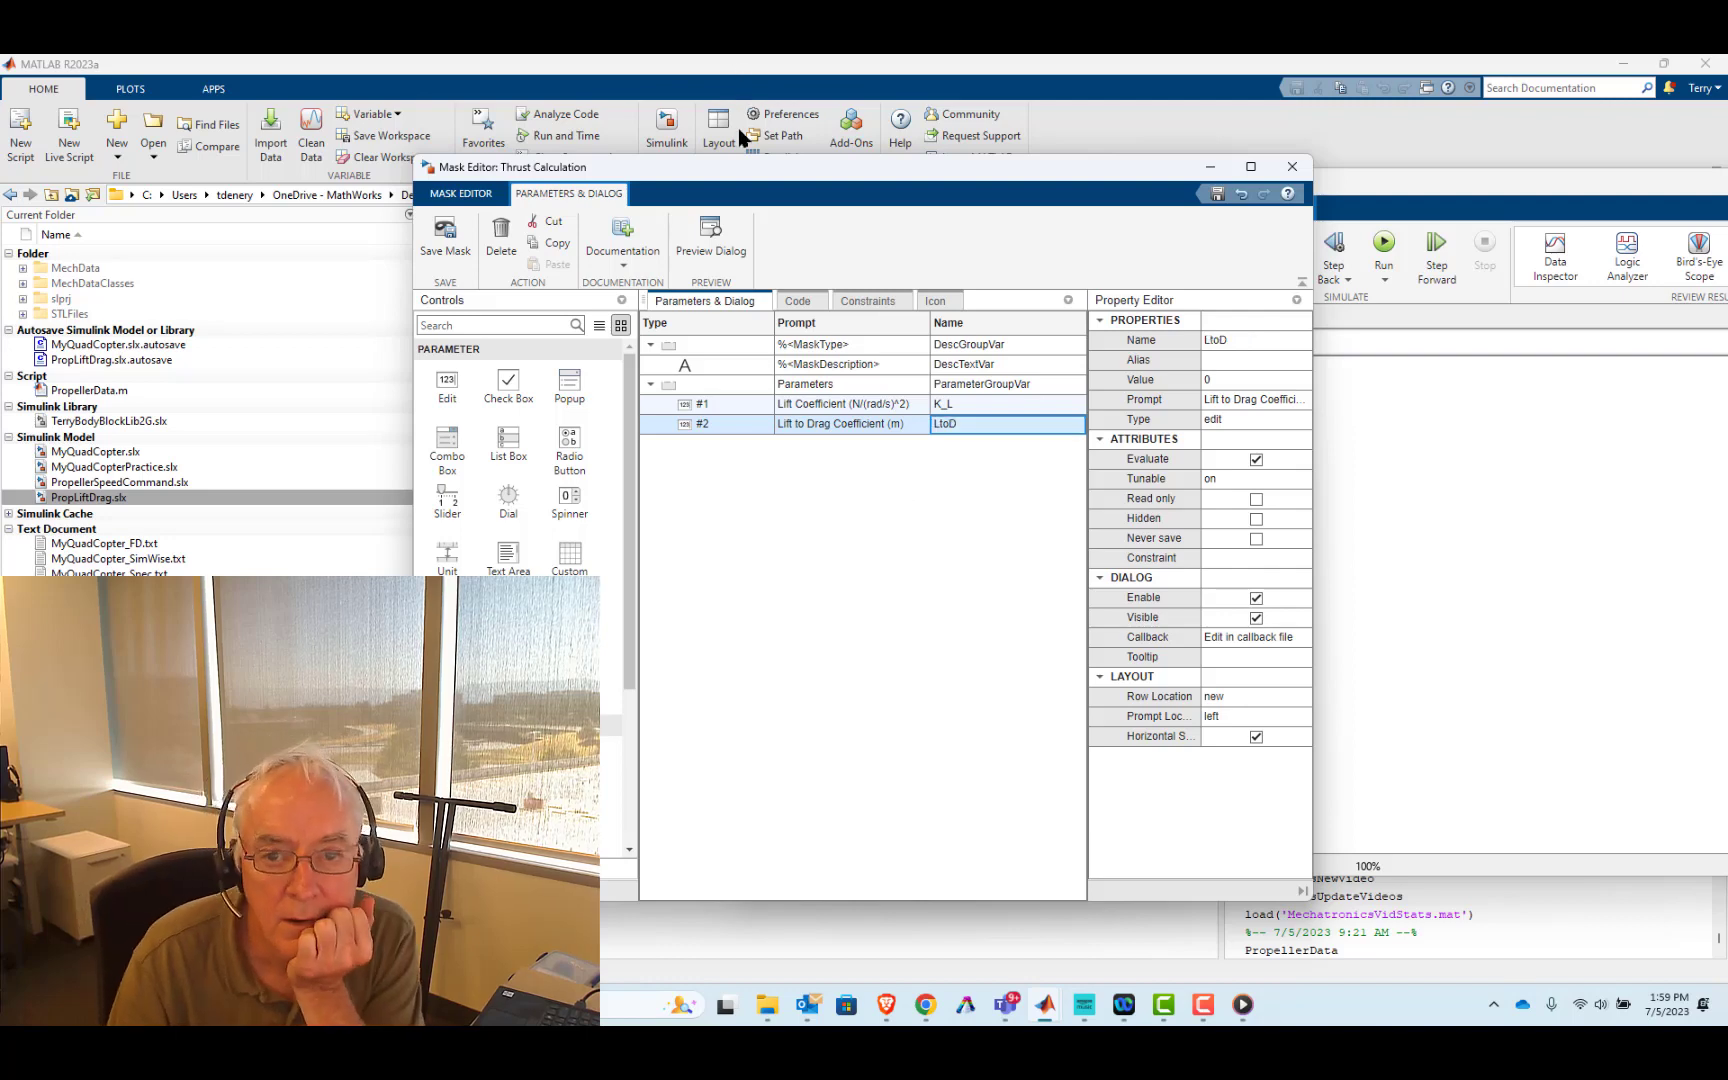
pyautogui.click(445, 235)
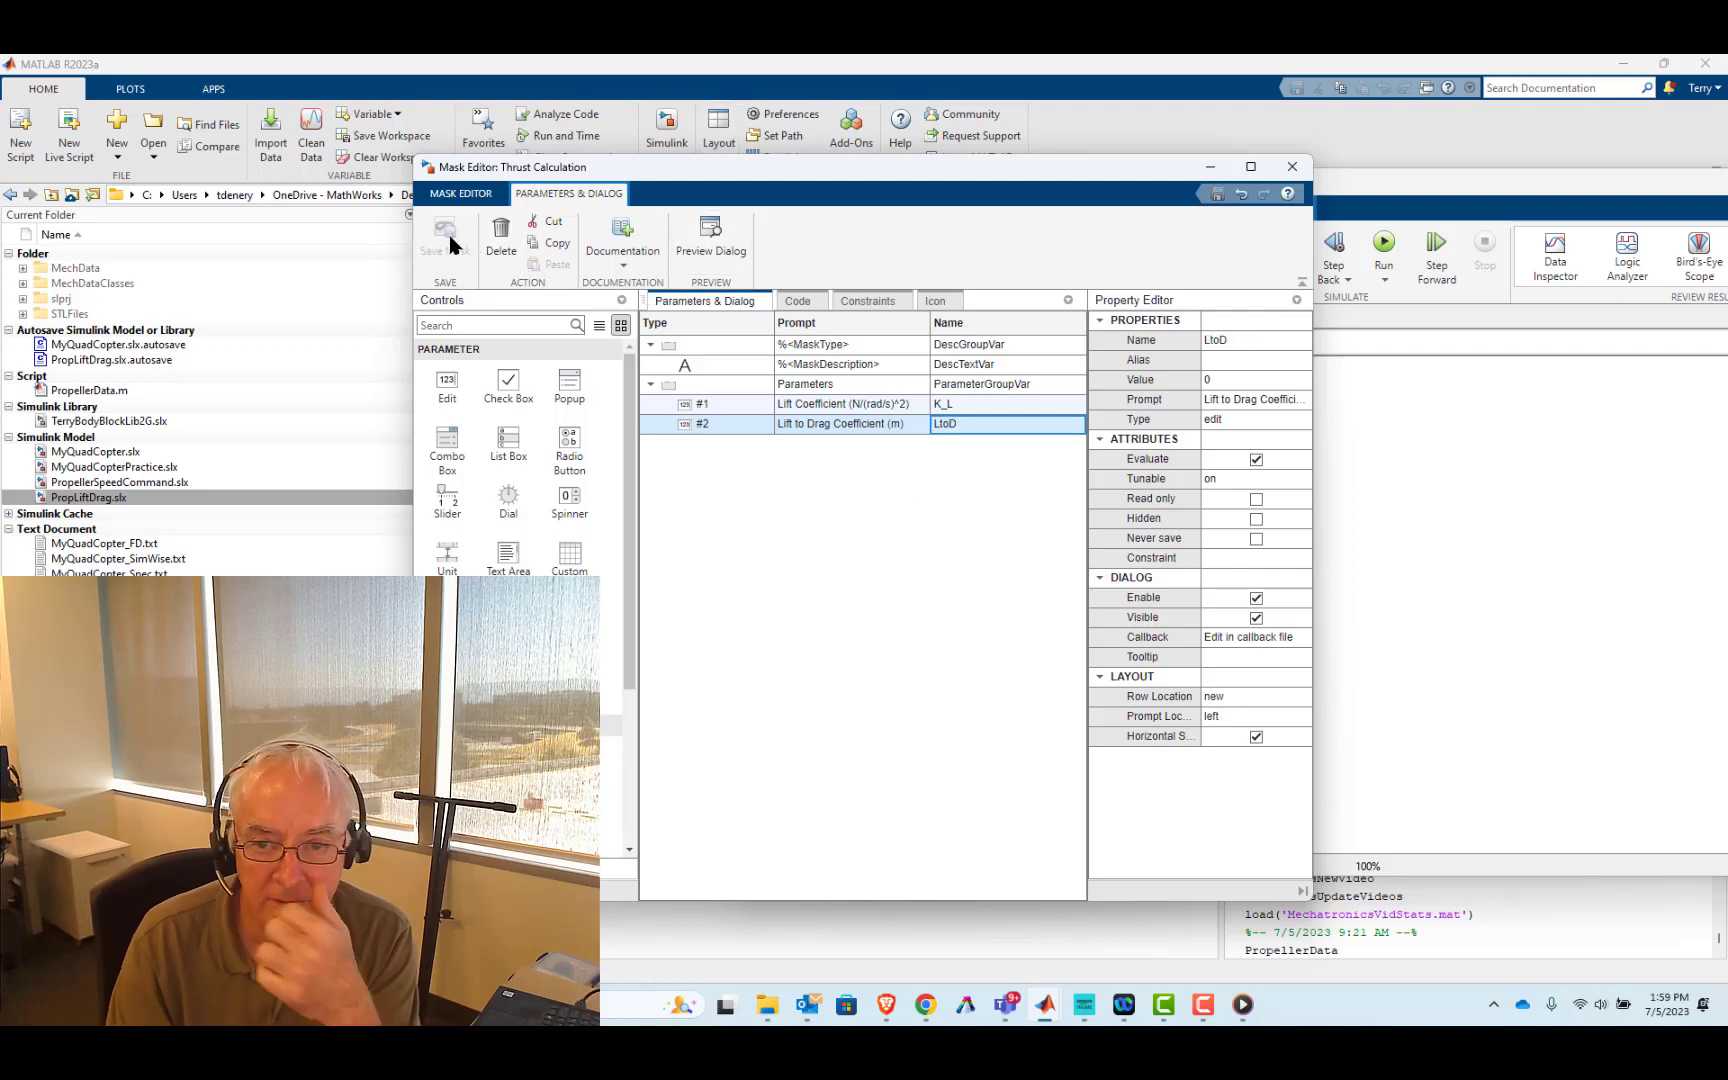
pyautogui.click(1292, 166)
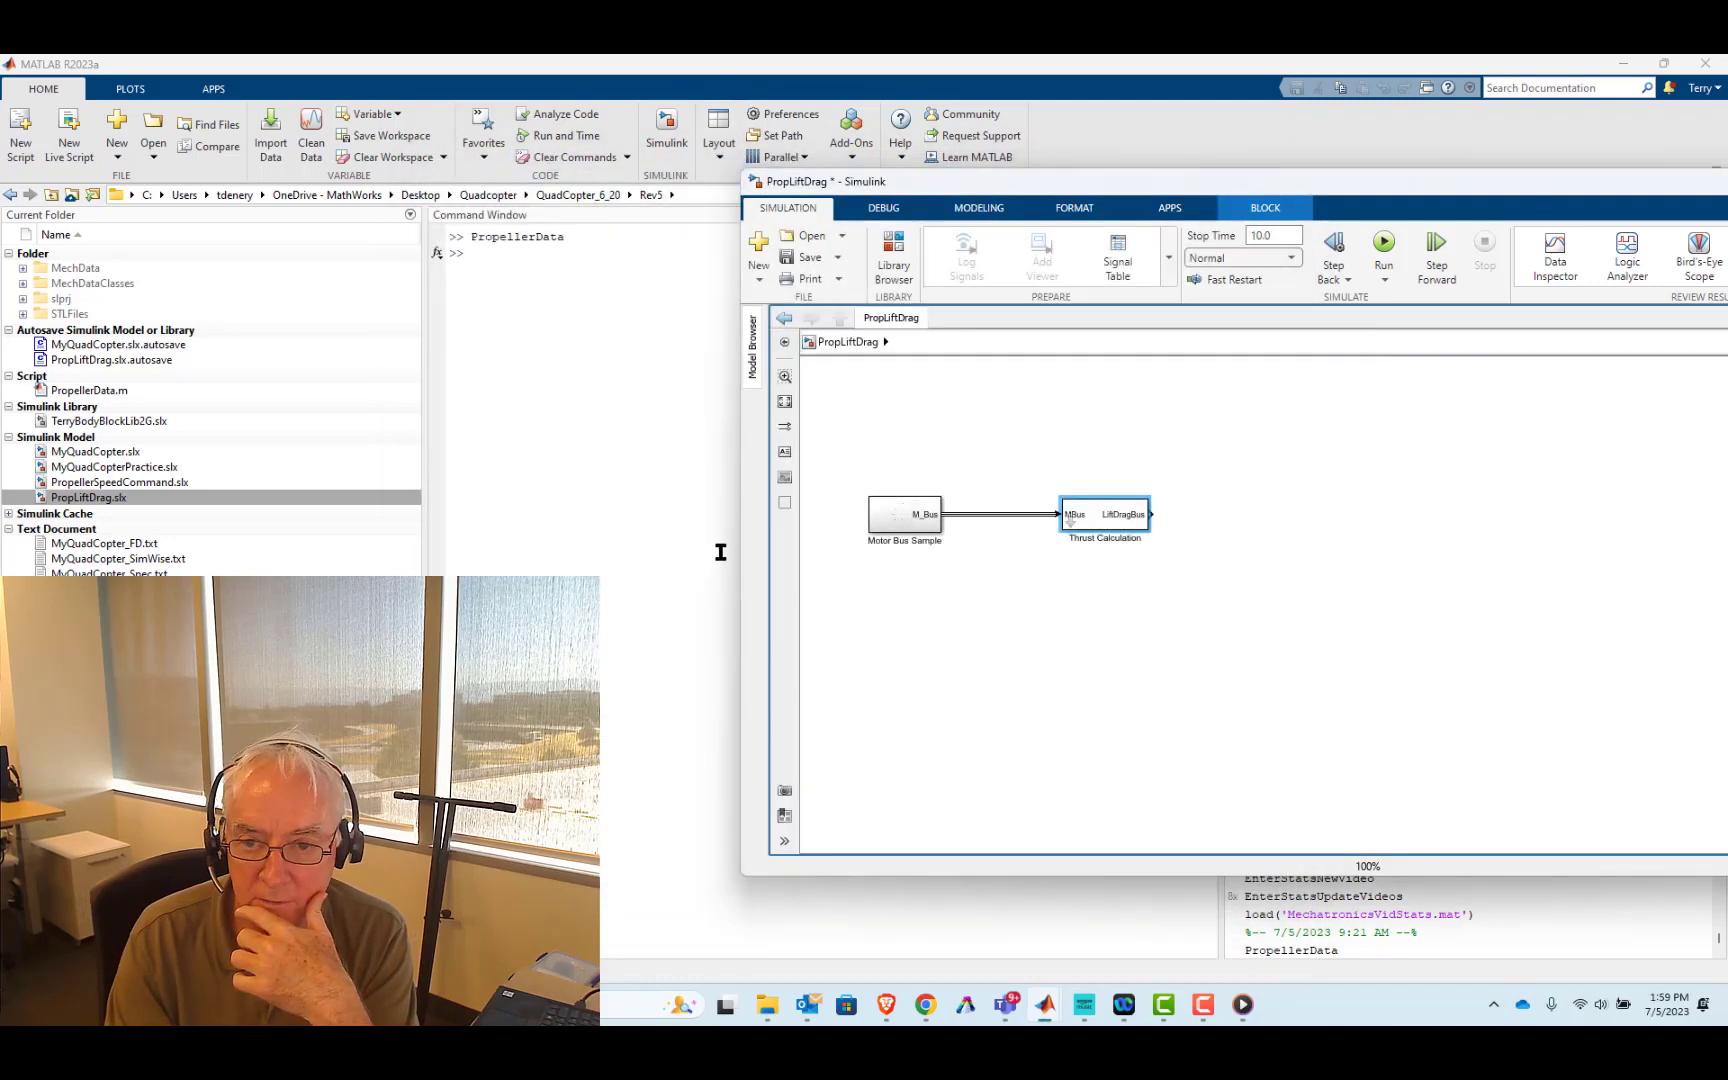
# - Set both the Lift Coefficient and the Lift to Drag Coefficient of the masked Thrust Calculation block to 1
pyautogui.doubleClick(1100, 512)
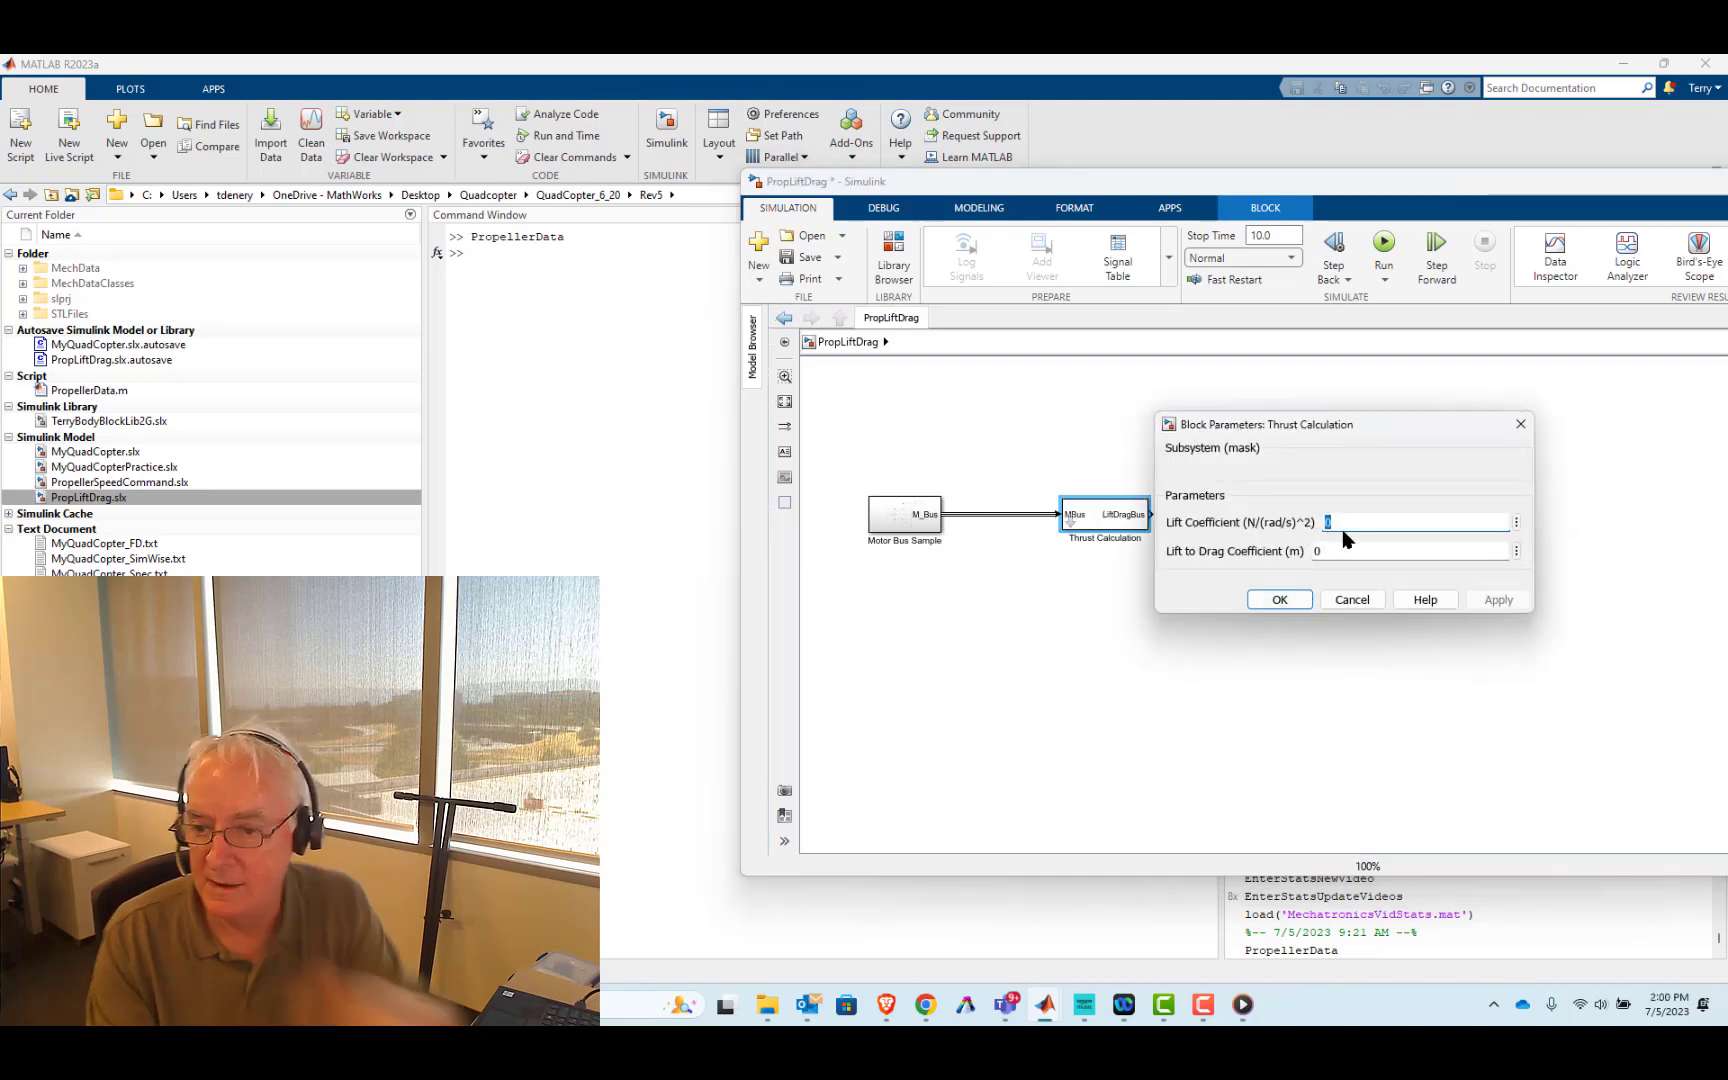
pyautogui.write('1')
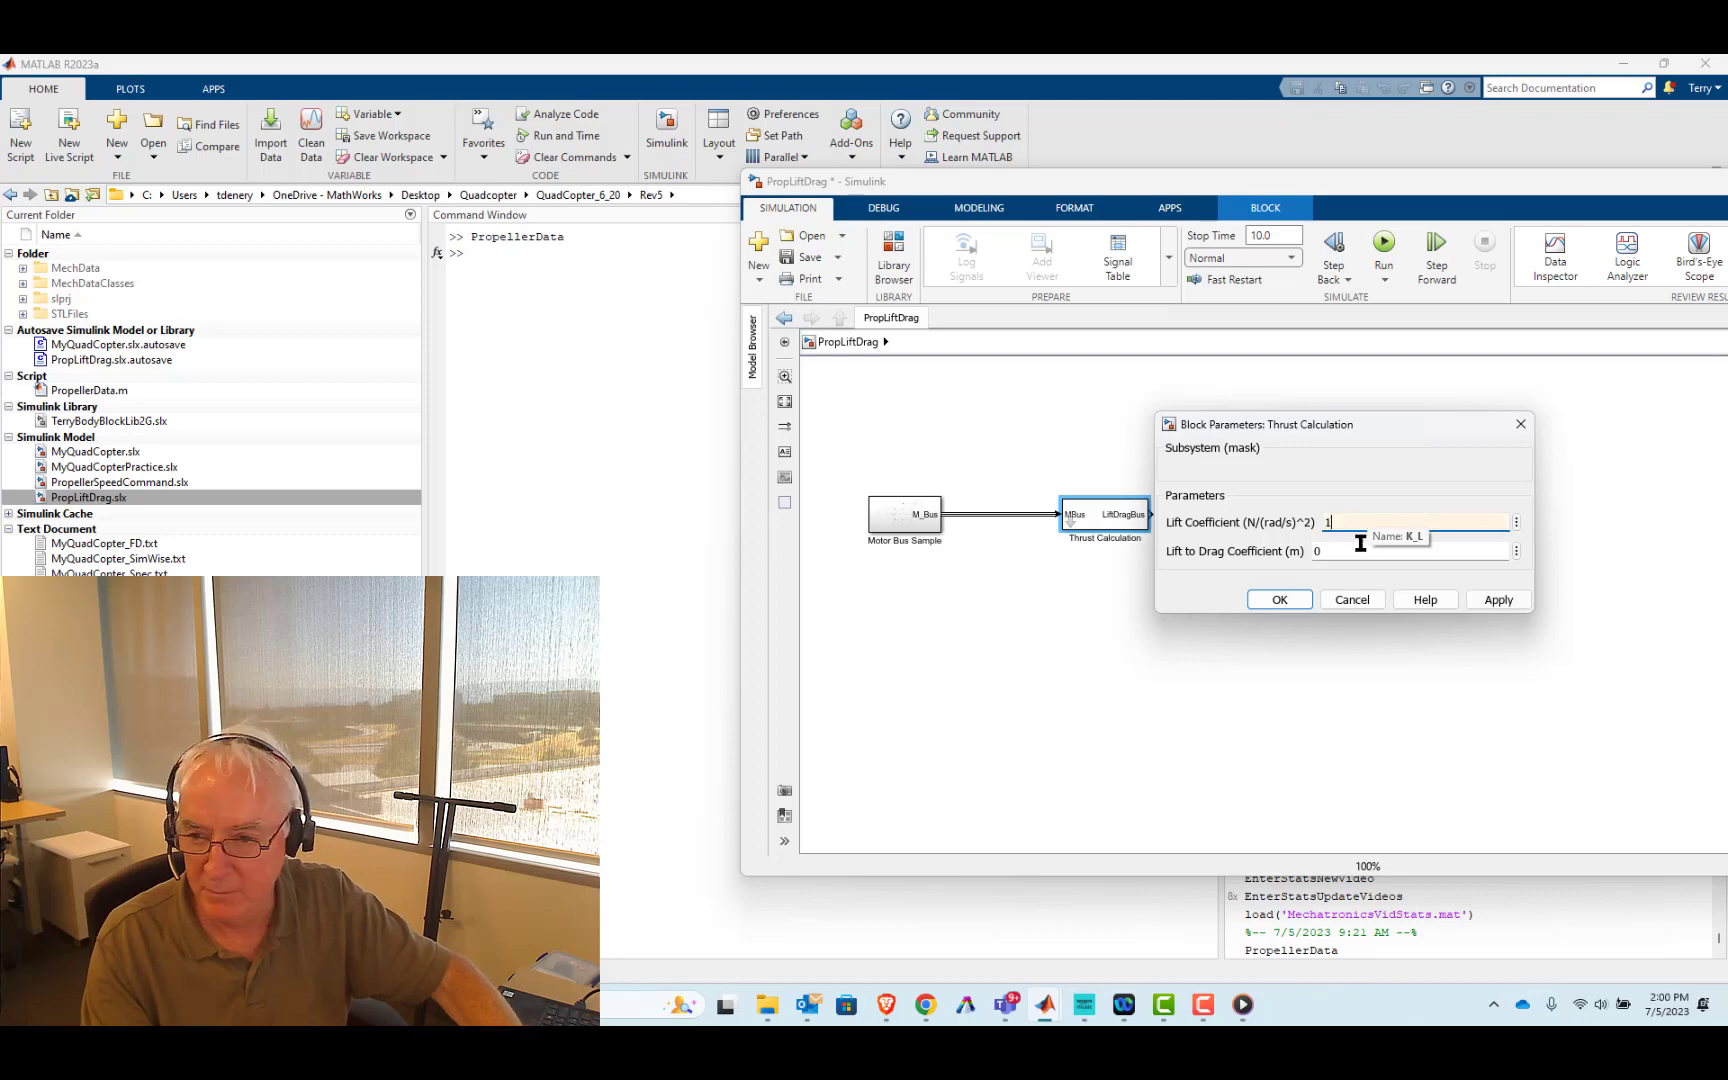
pyautogui.press('Tab')
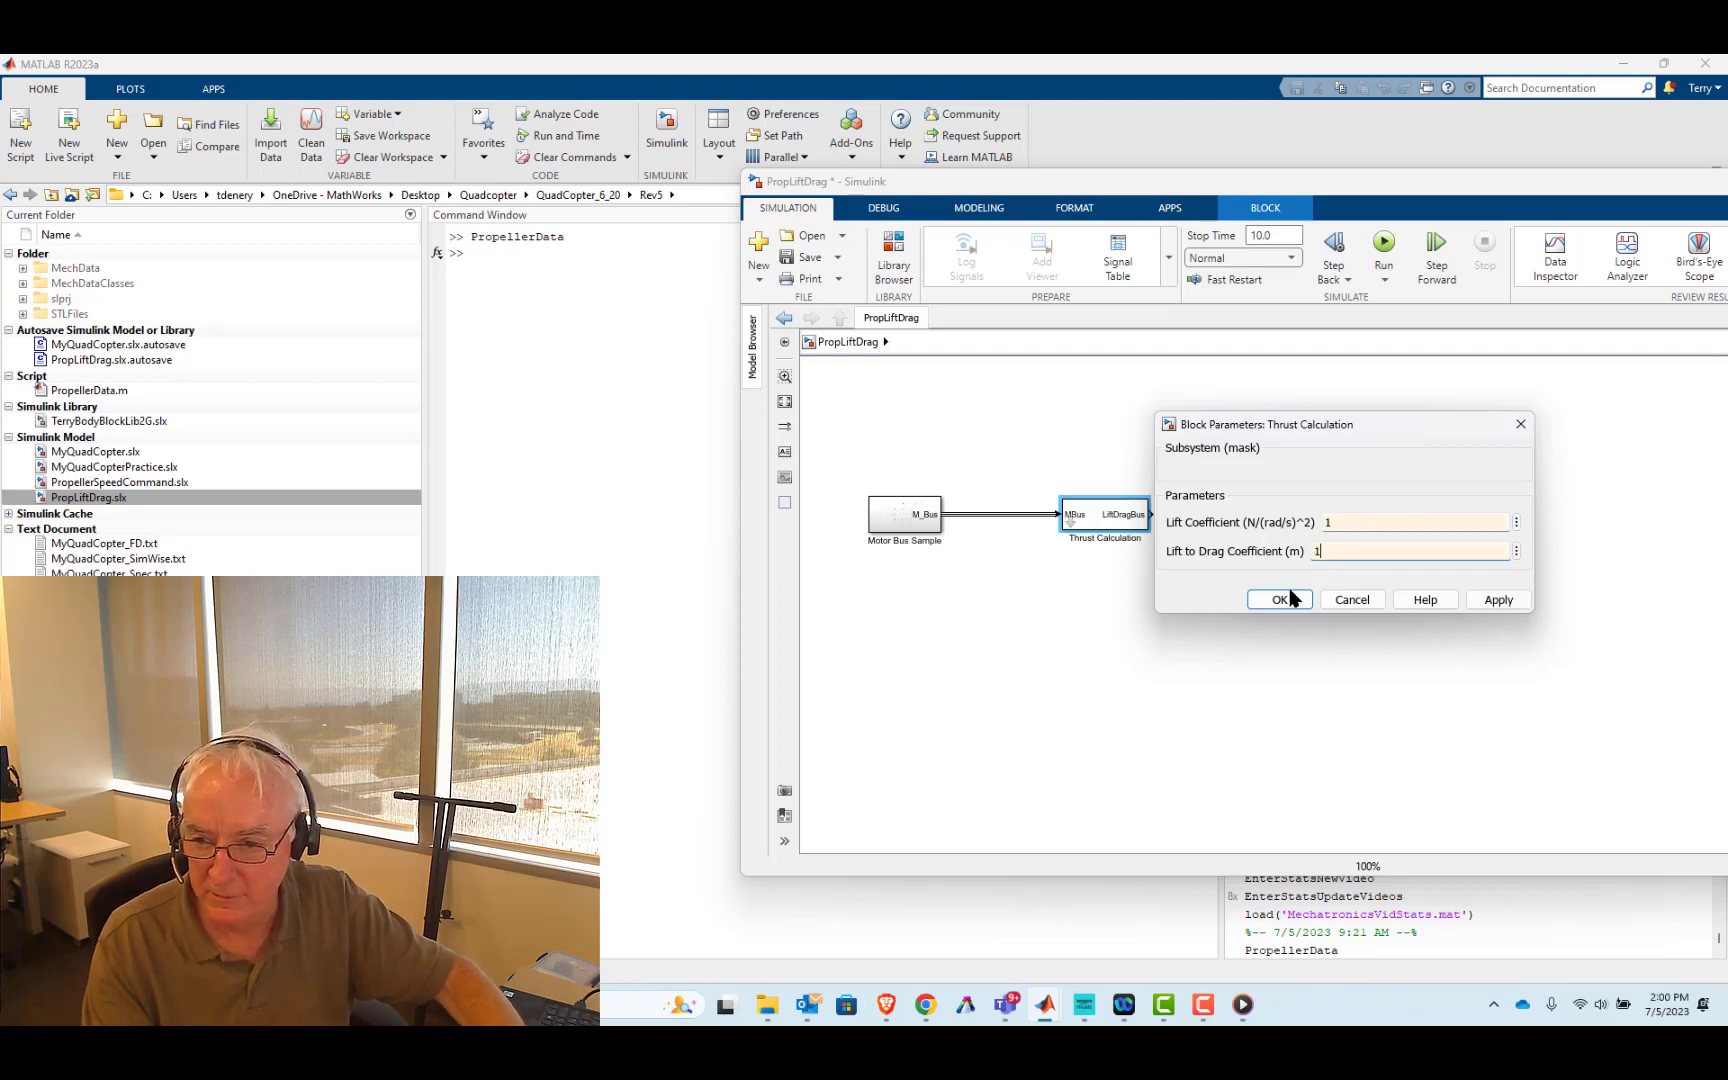
pyautogui.click(1285, 600)
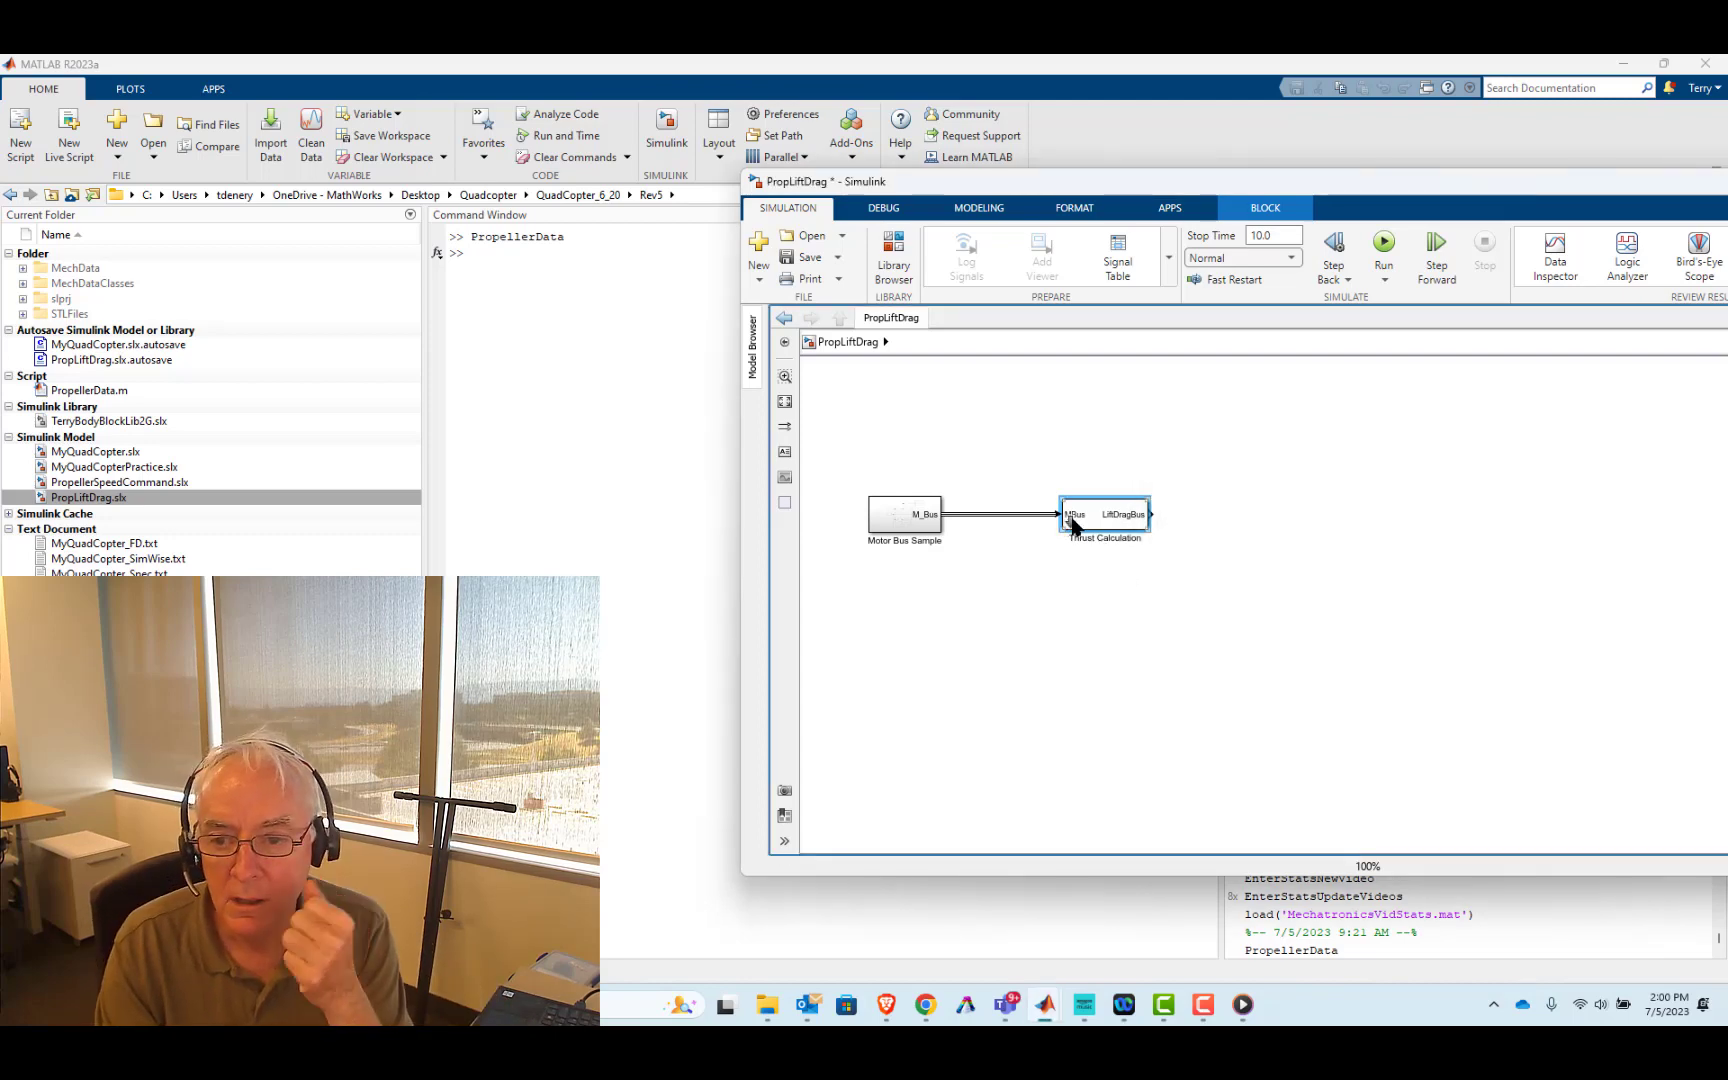
# - Look inside the masked Thrust Calculation subsystem and return to the top level of PropLiftDrag
pyautogui.click(1072, 523)
pyautogui.click(1403, 722)
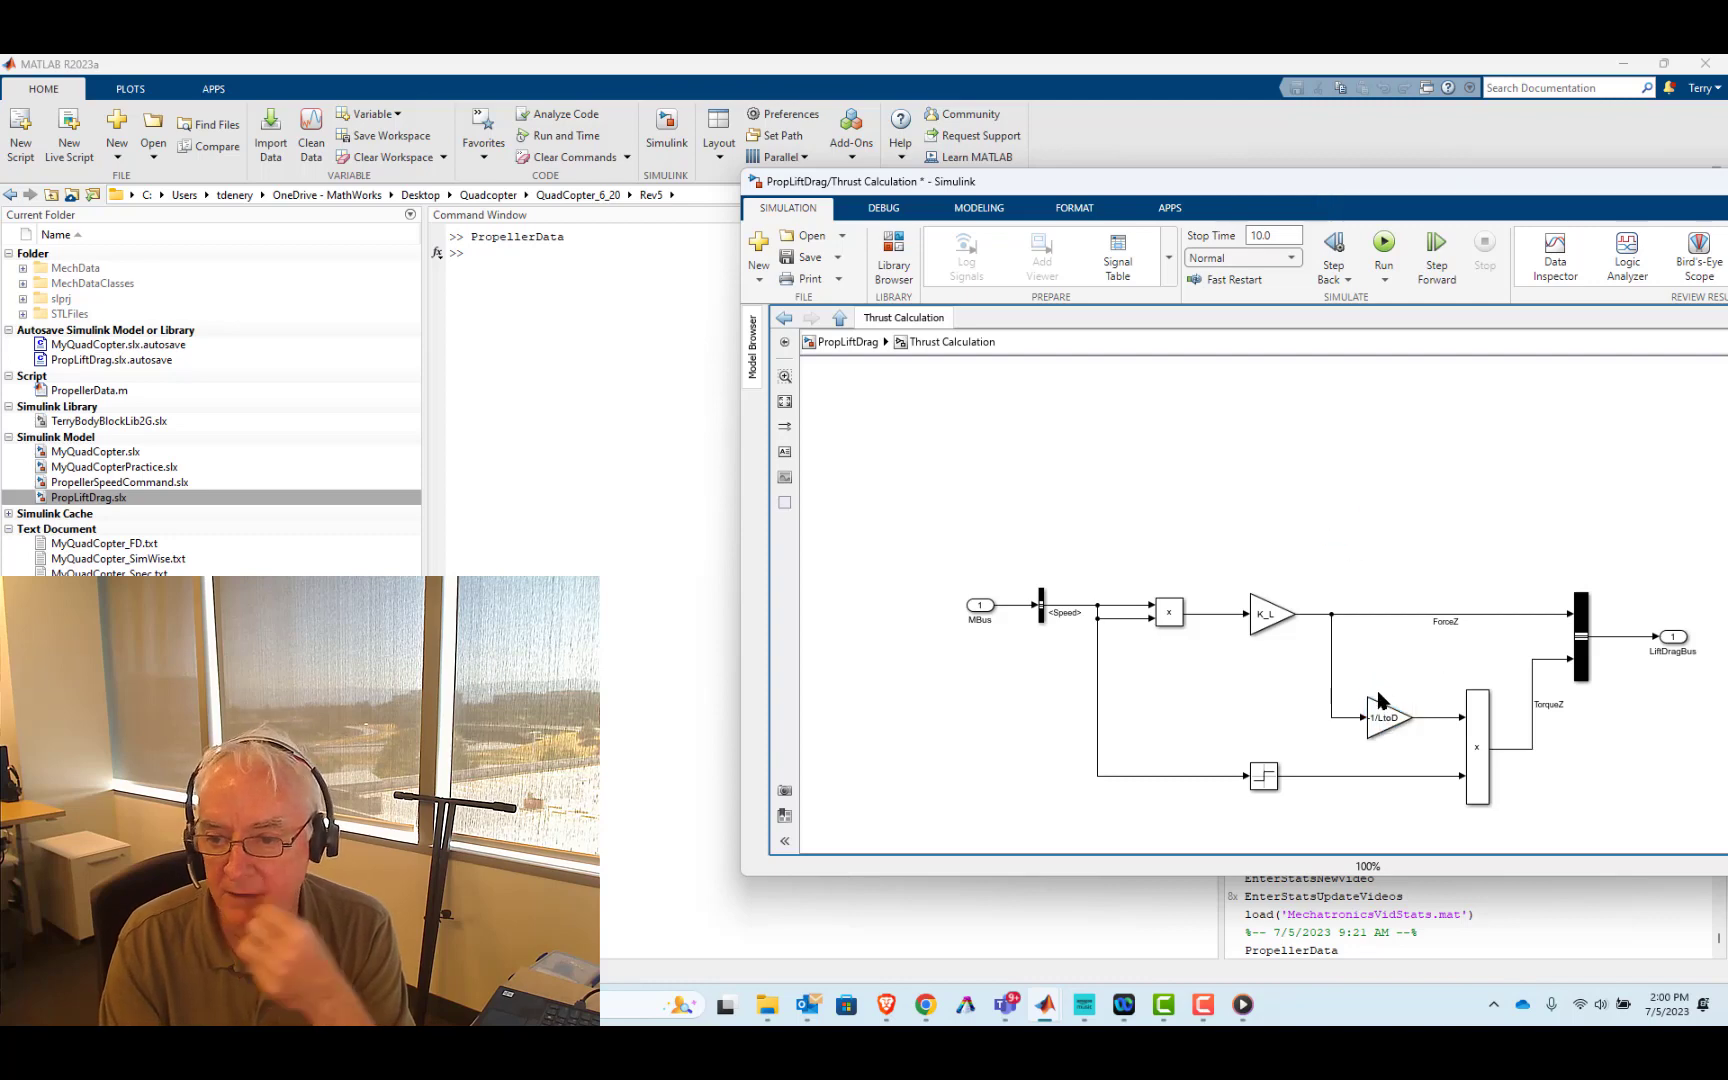
pyautogui.click(848, 342)
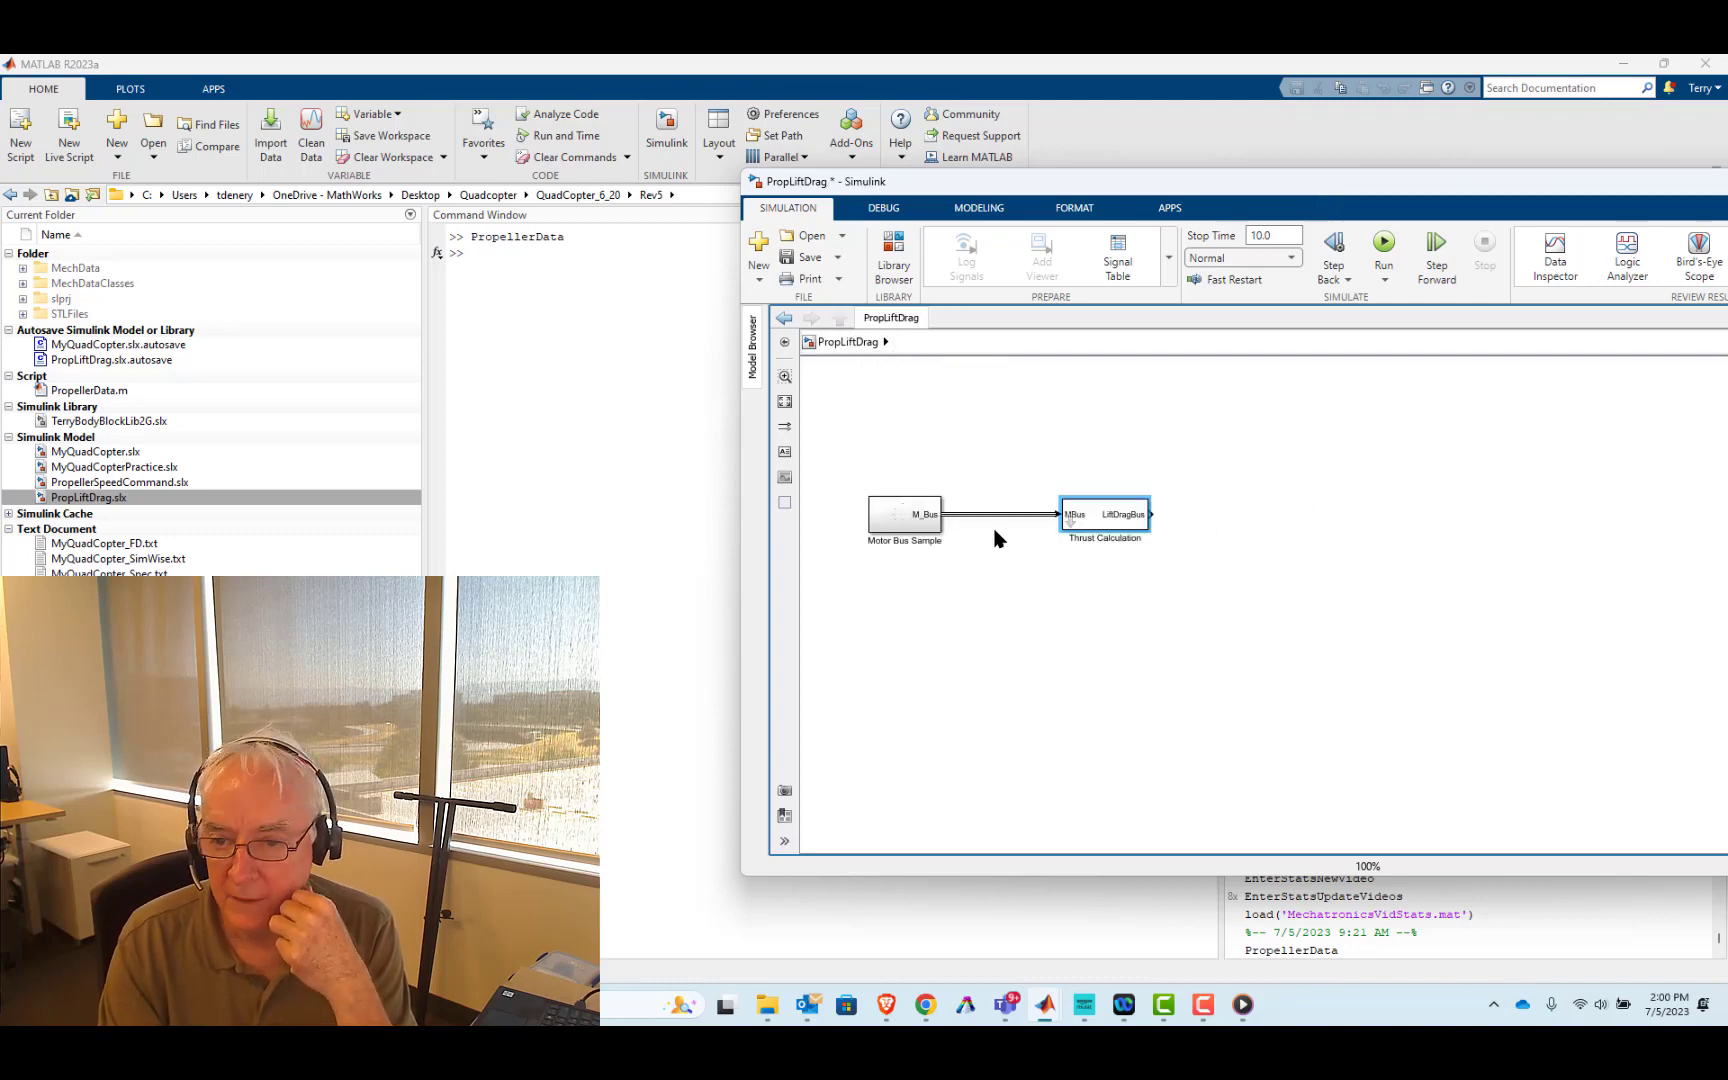
pyautogui.click(1229, 516)
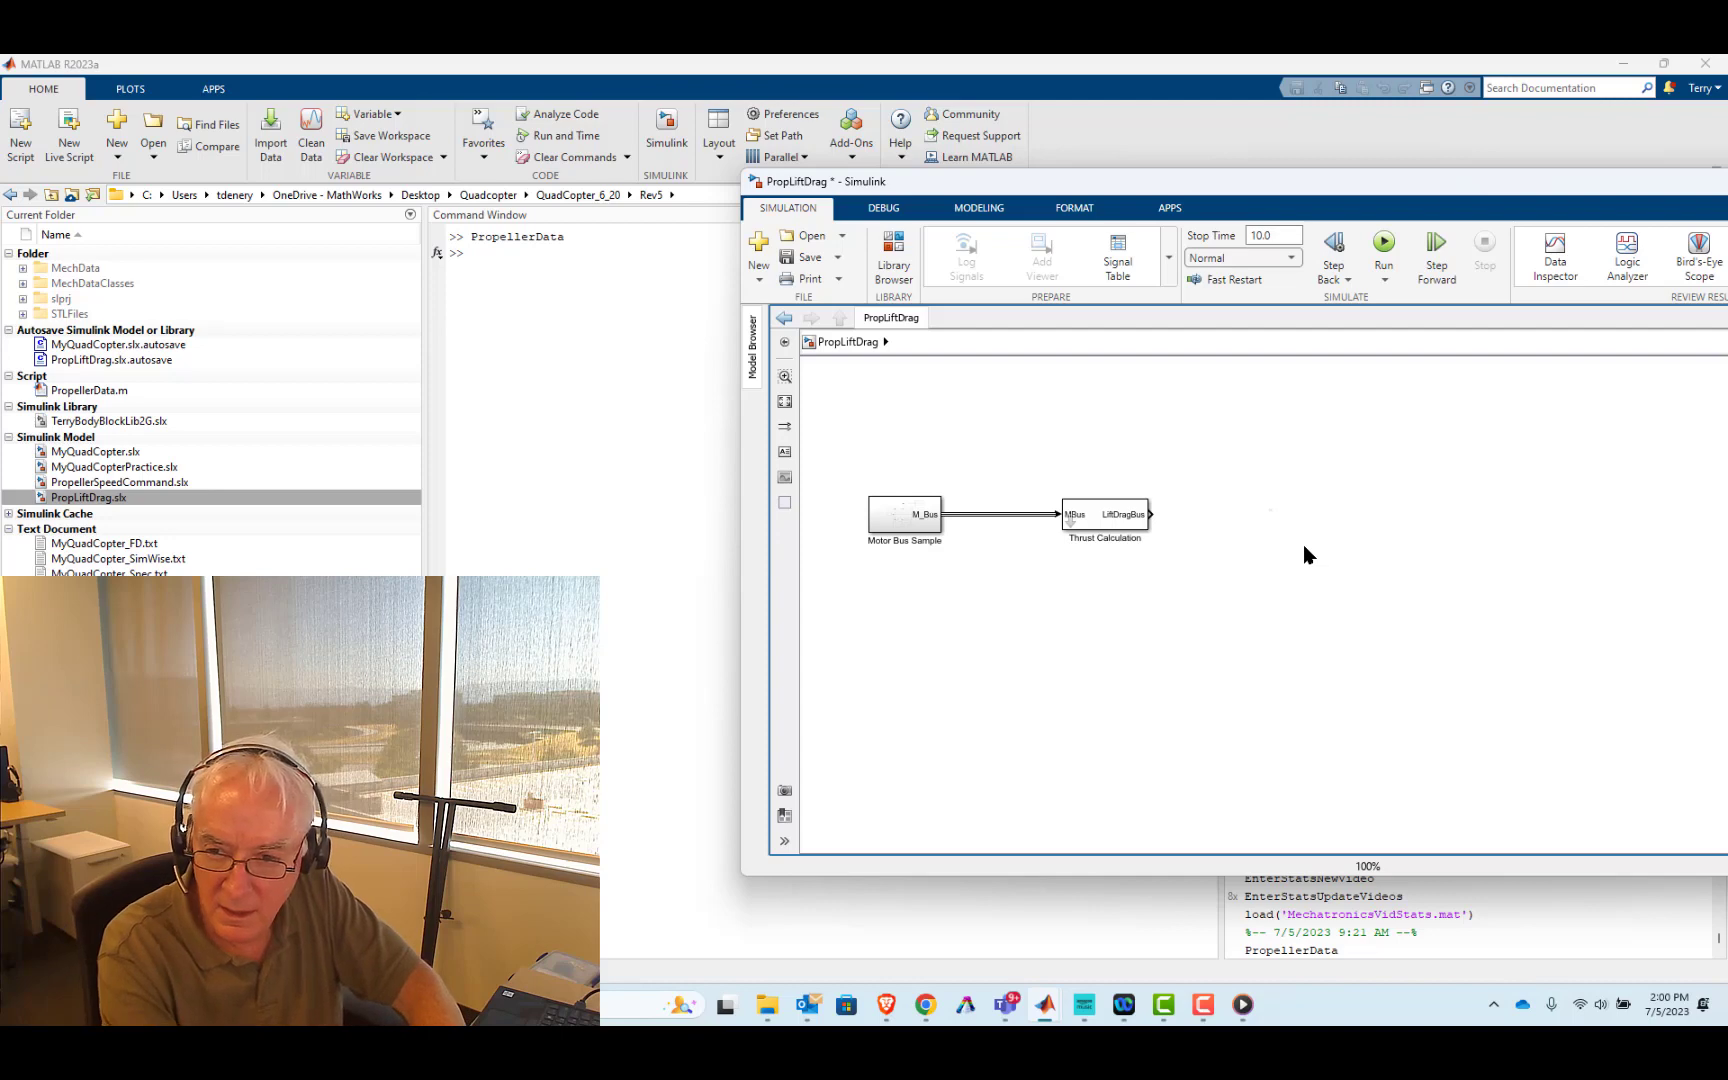
# - Replace the placeholder Thrust Calculation block in MyQuadCopter with a copy of the masked one, and shift it left on its signal line
pyautogui.click(1113, 524)
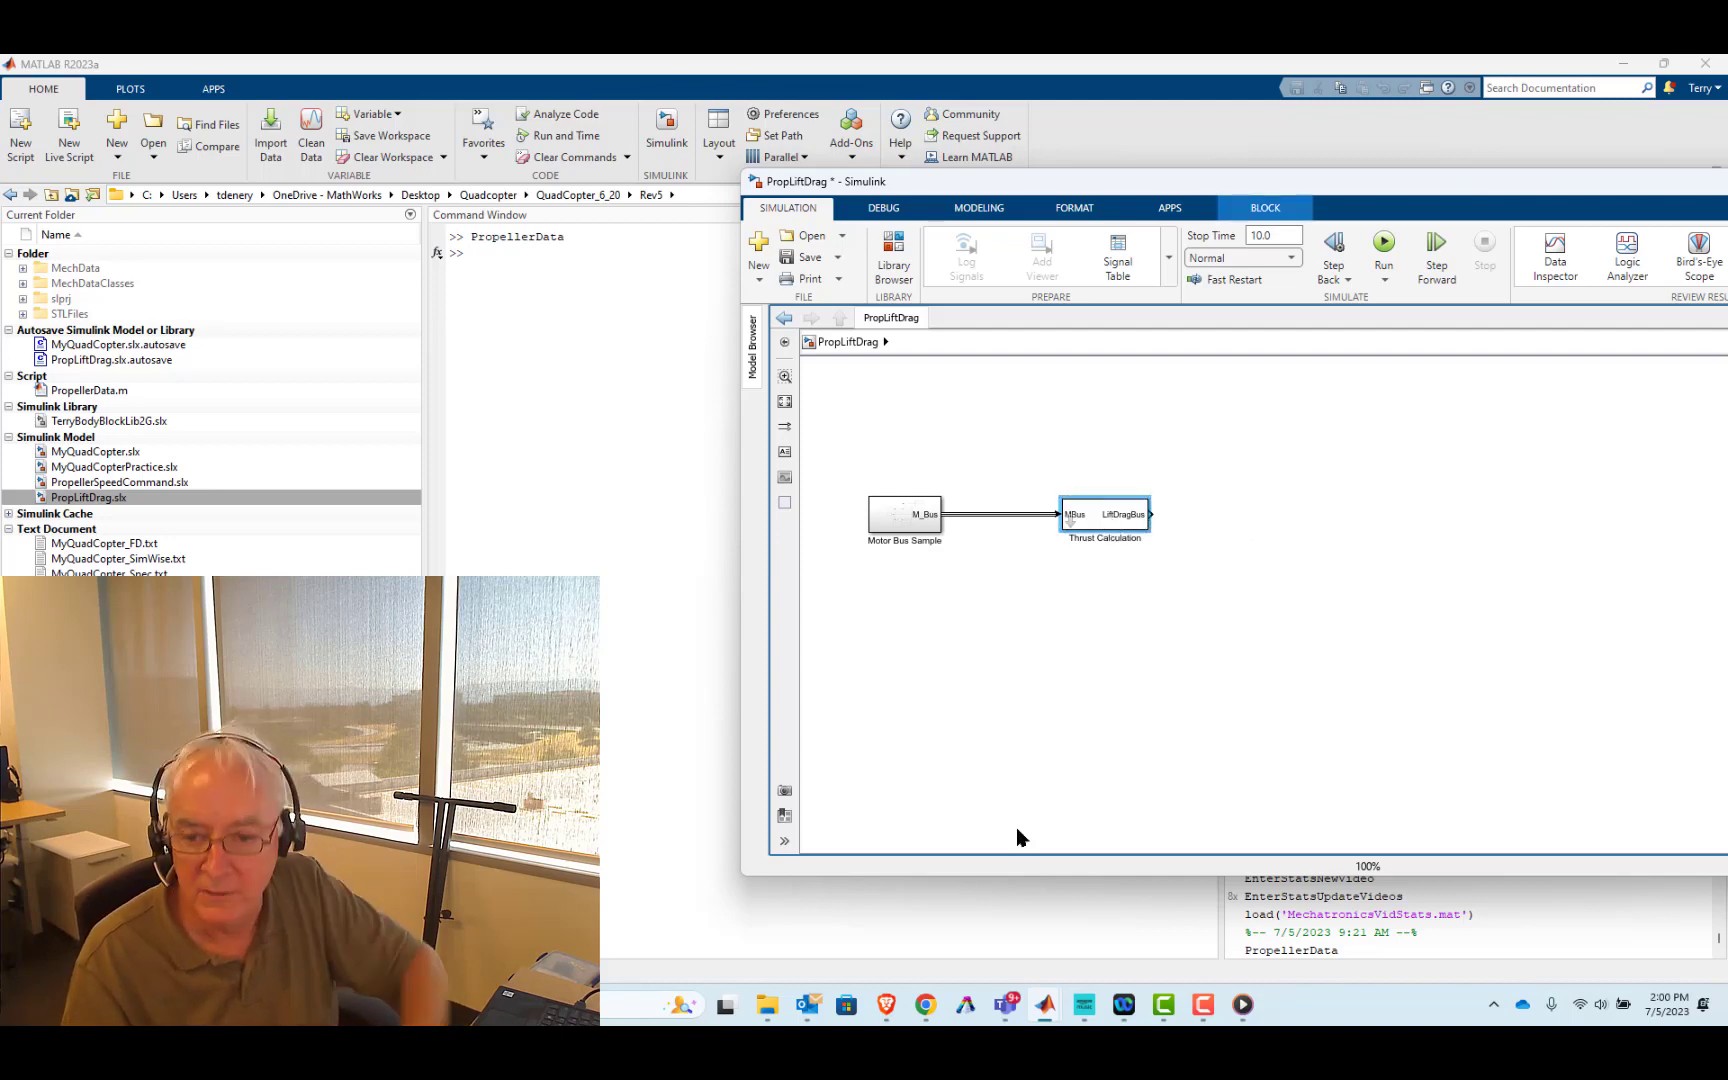
pyautogui.moveTo(1040, 1012)
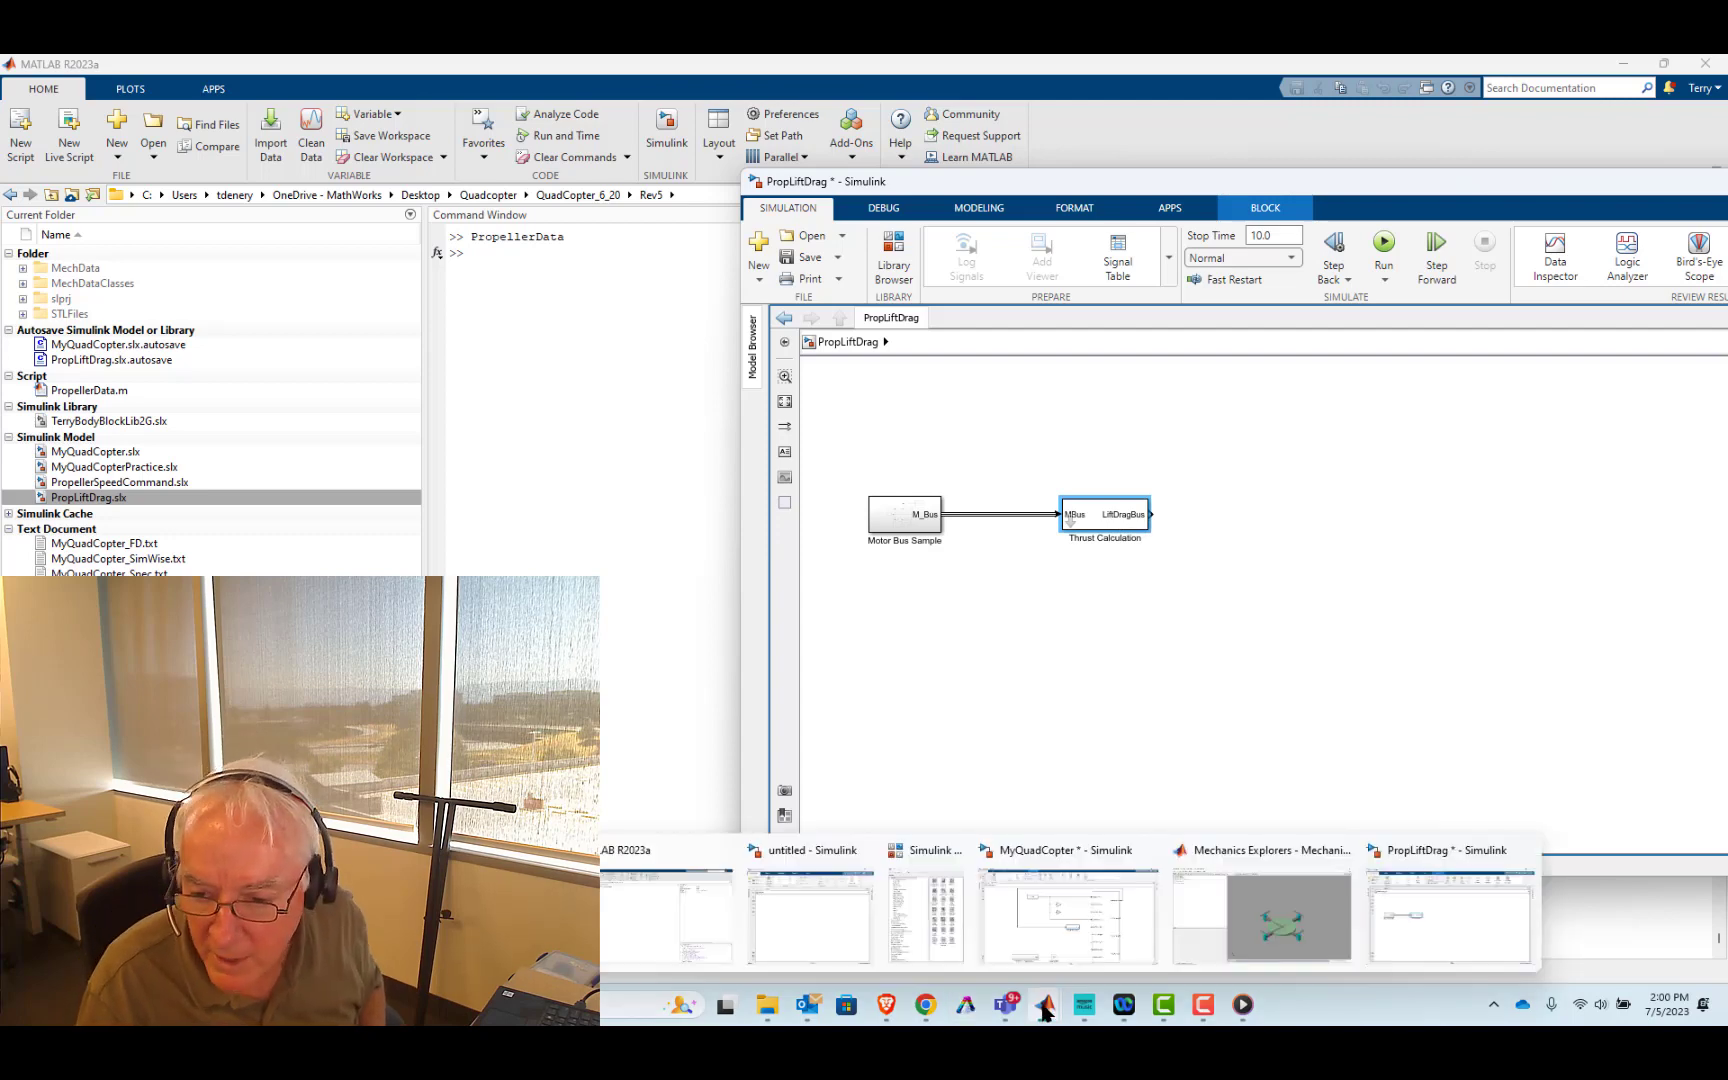
pyautogui.click(1080, 914)
pyautogui.click(872, 698)
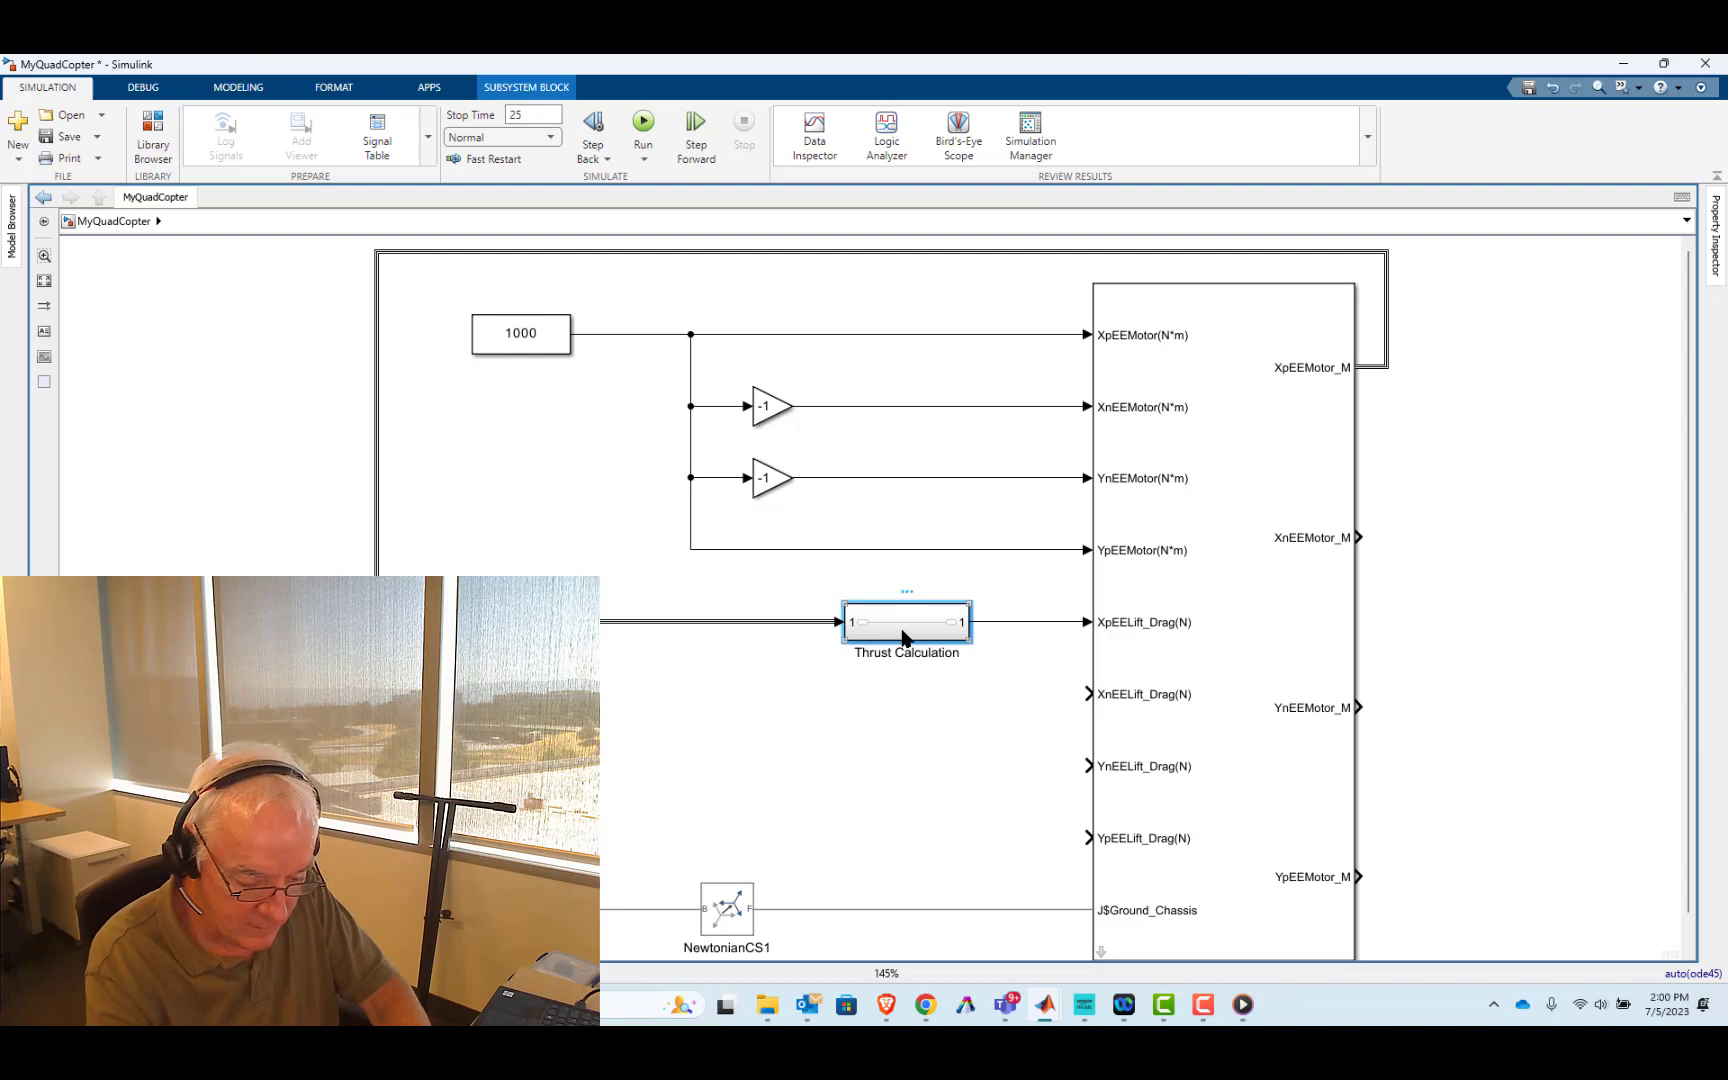
pyautogui.press('Delete')
pyautogui.hotkey('ctrl', 'v')
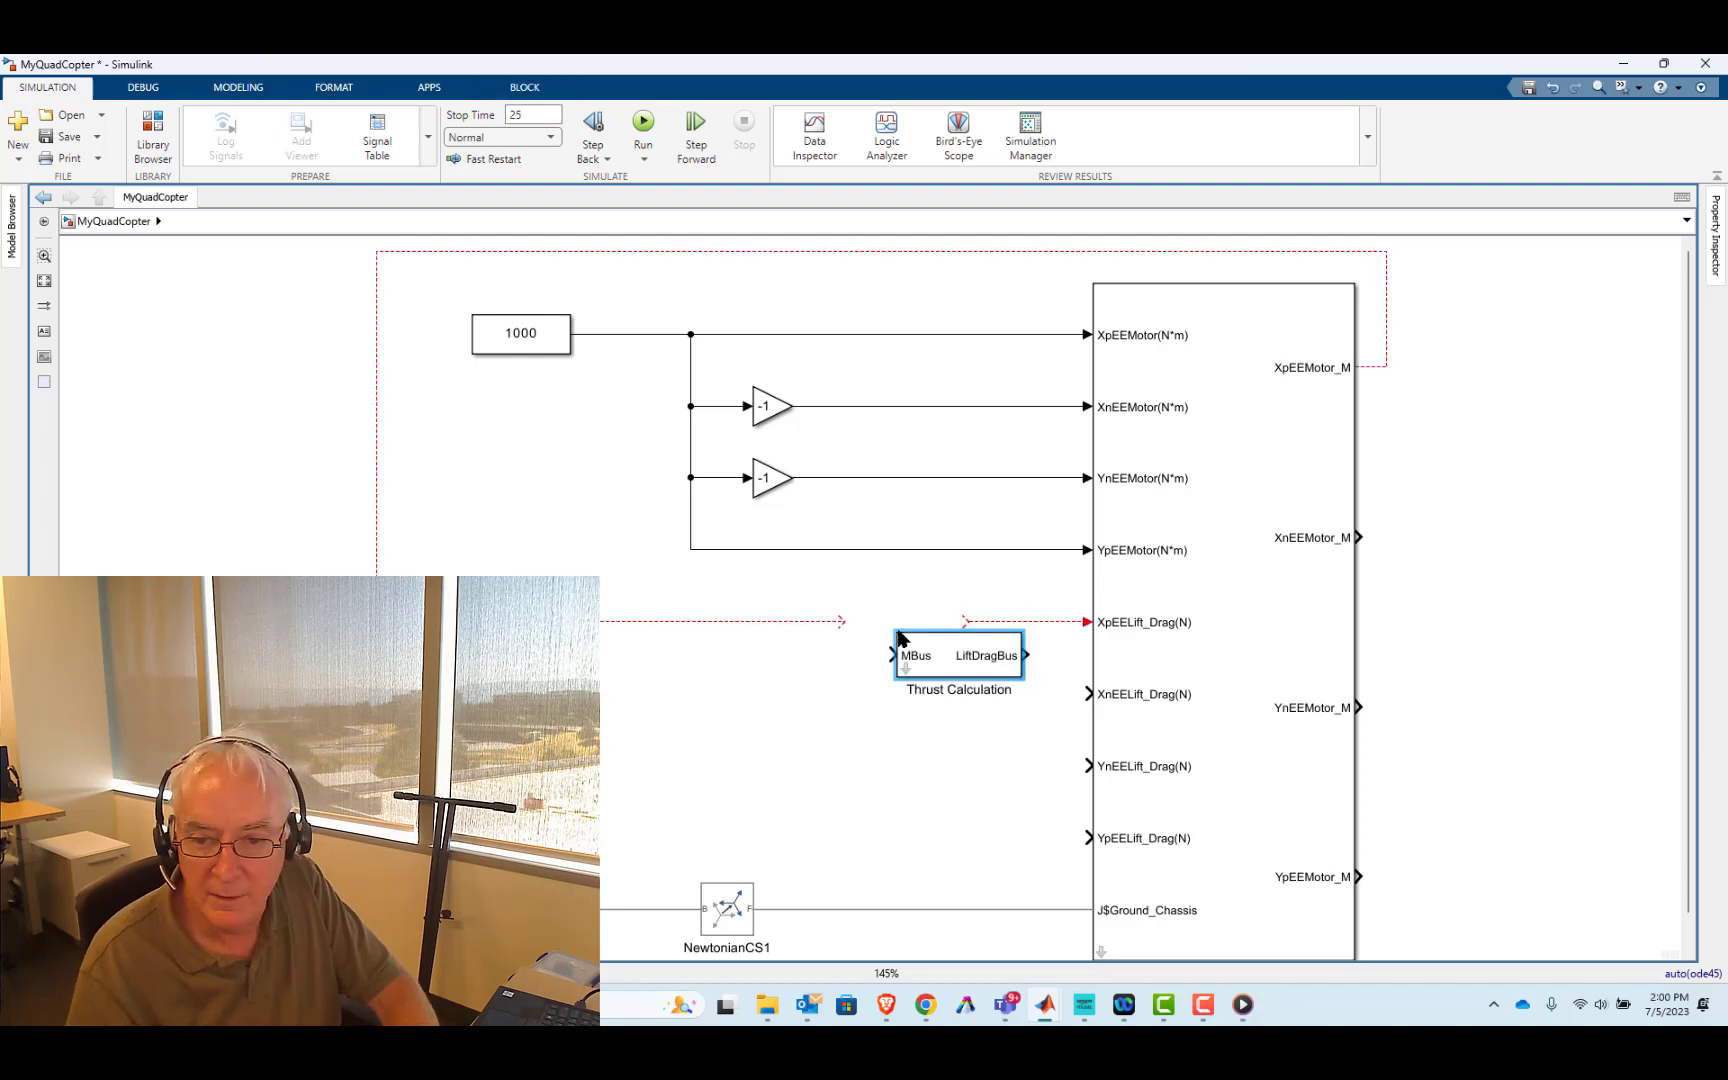
pyautogui.moveTo(949, 675); pyautogui.dragTo(907, 648)
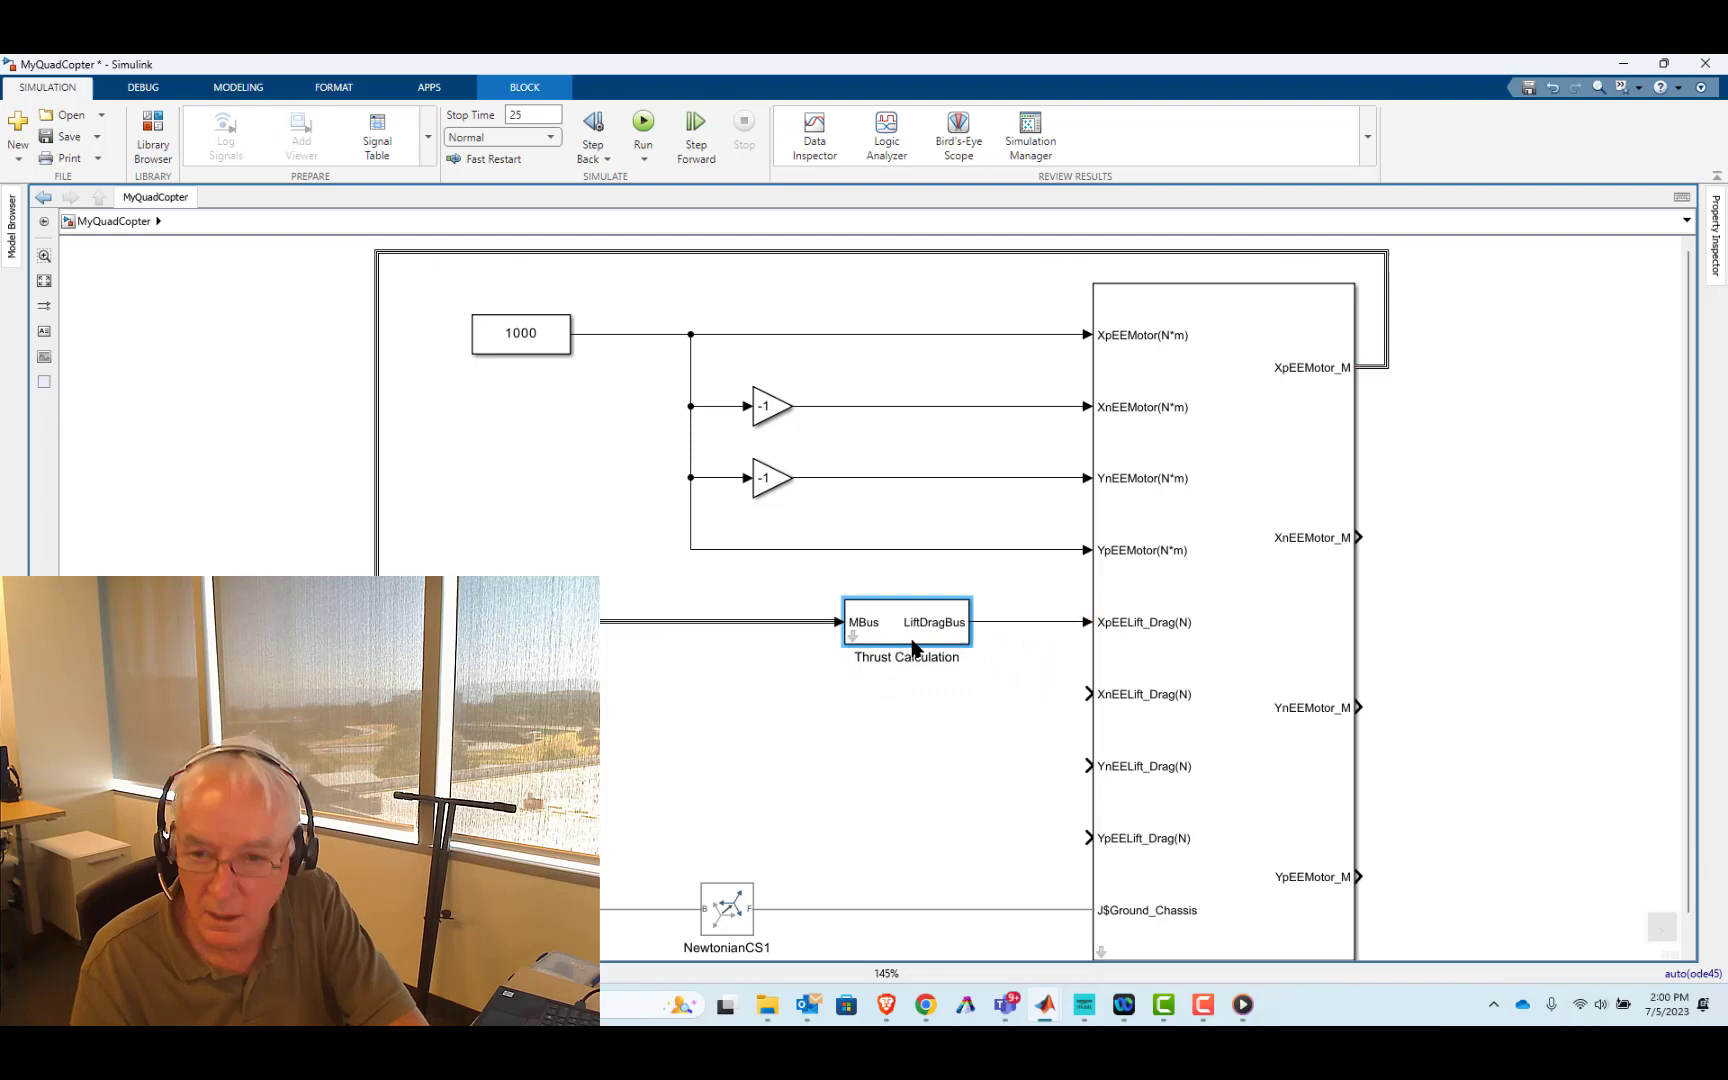
pyautogui.click(920, 745)
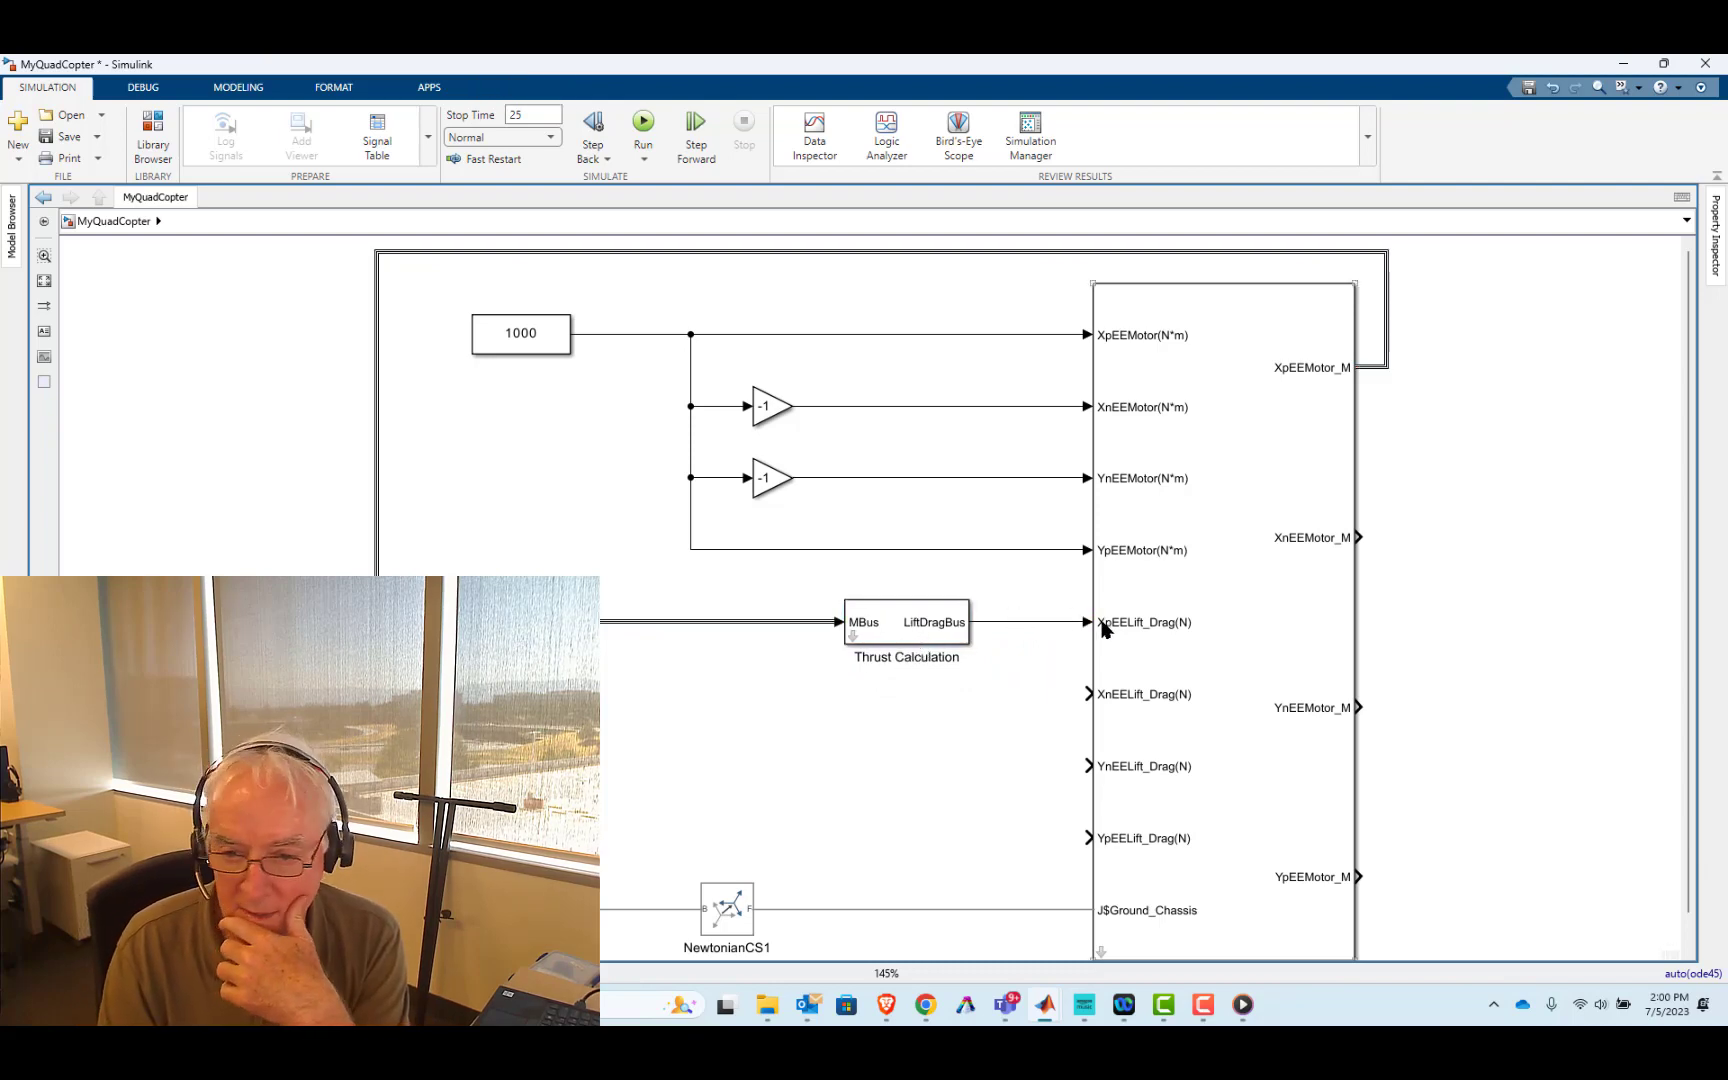
pyautogui.moveTo(880, 625); pyautogui.dragTo(789, 624)
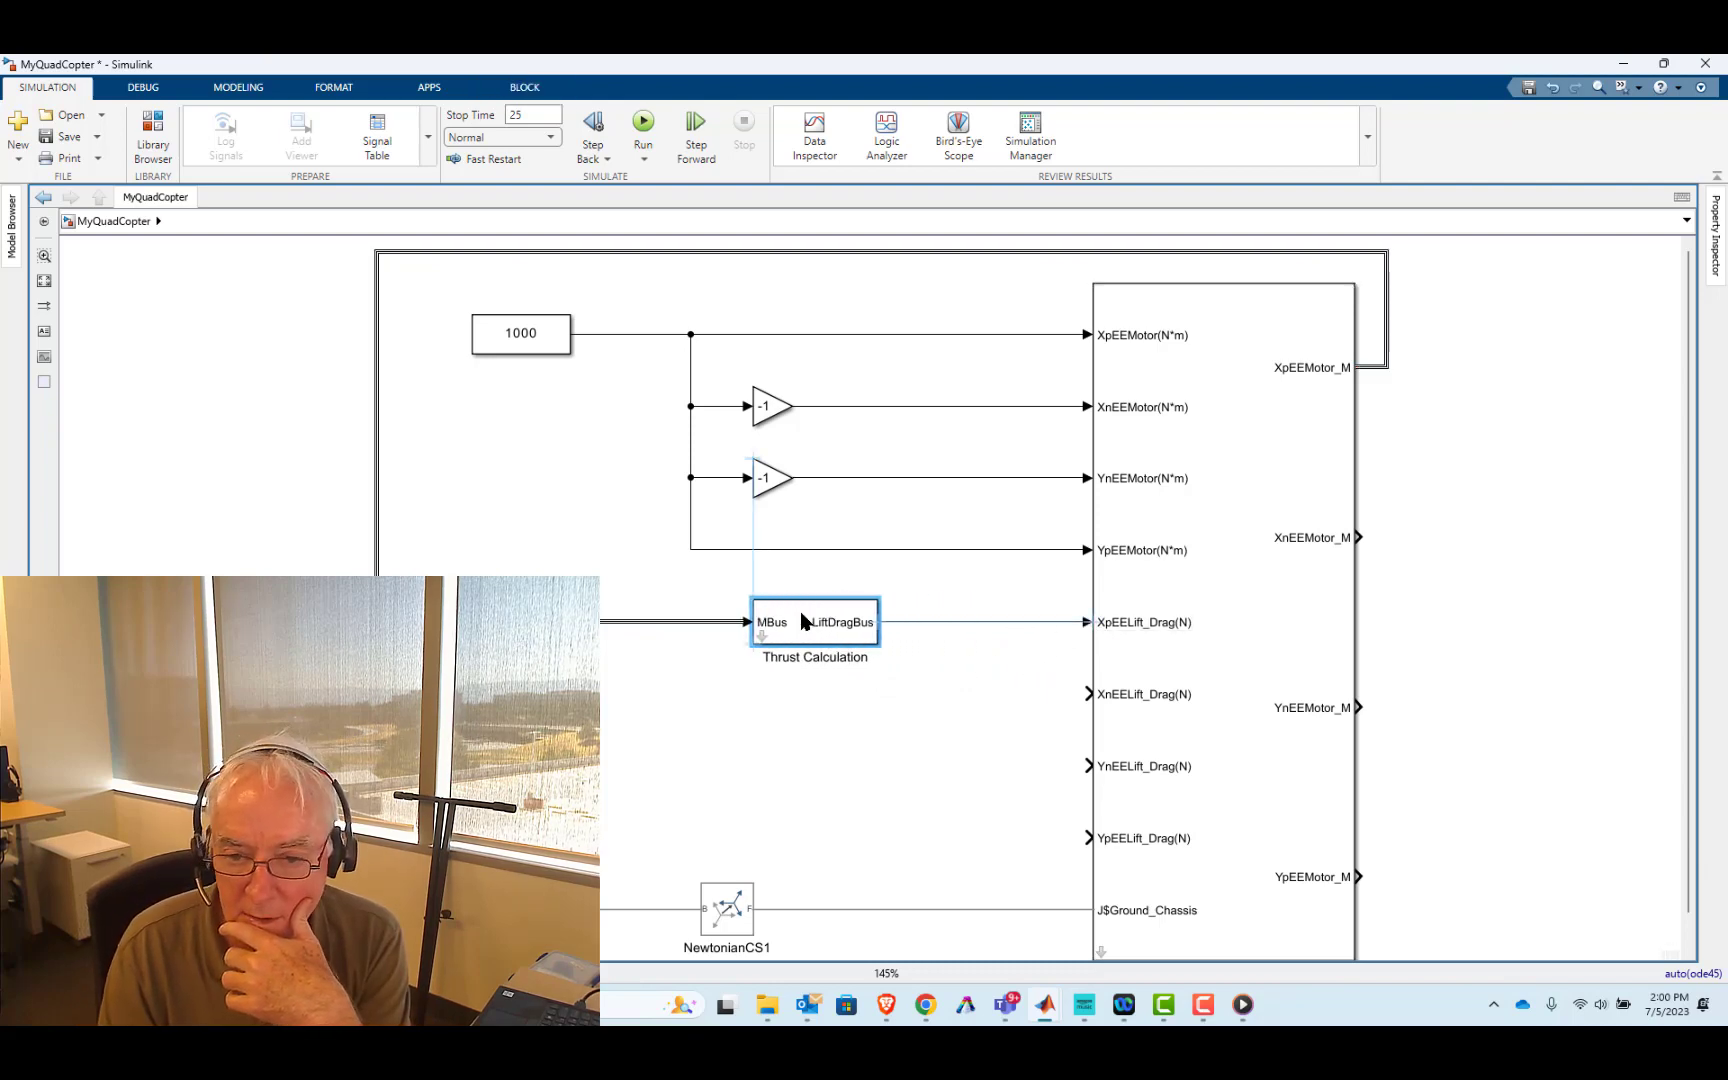
pyautogui.click(885, 668)
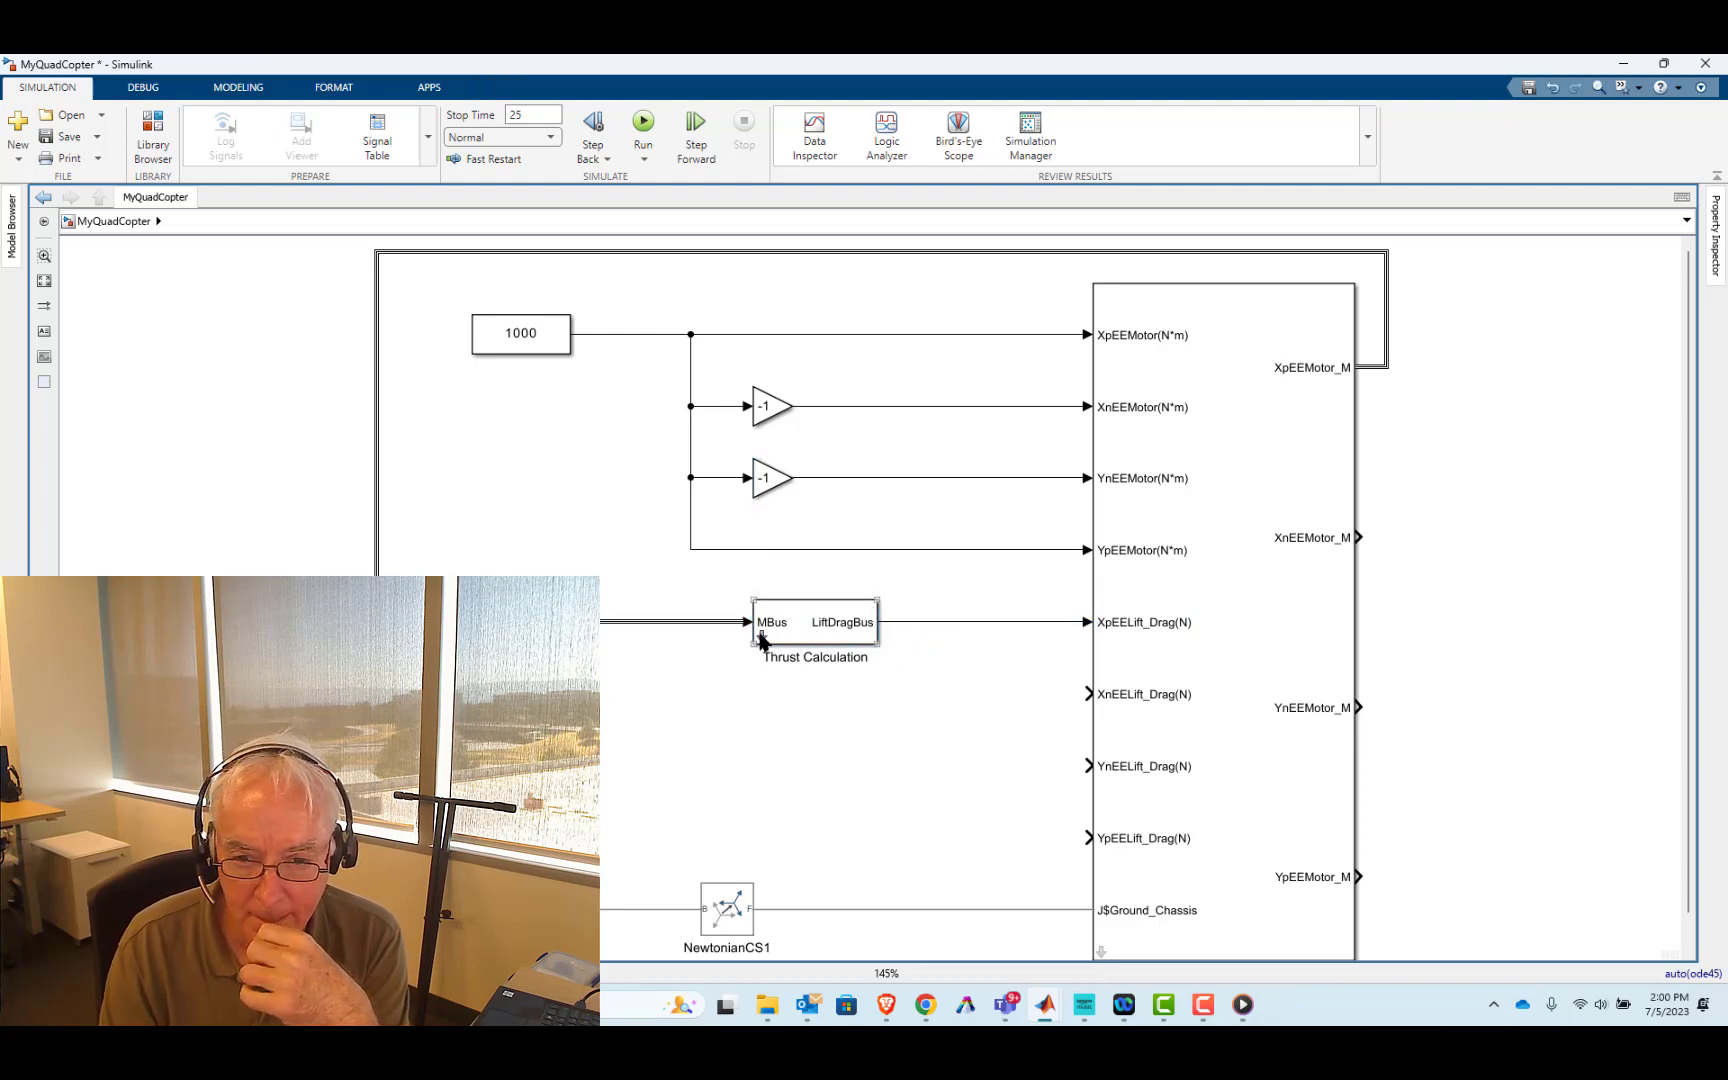
# - Review the ForceZ and TorqueZ signals inside Thrust Calculation, and move the block further left at the top level of MyQuadCopter
pyautogui.doubleClick(760, 640)
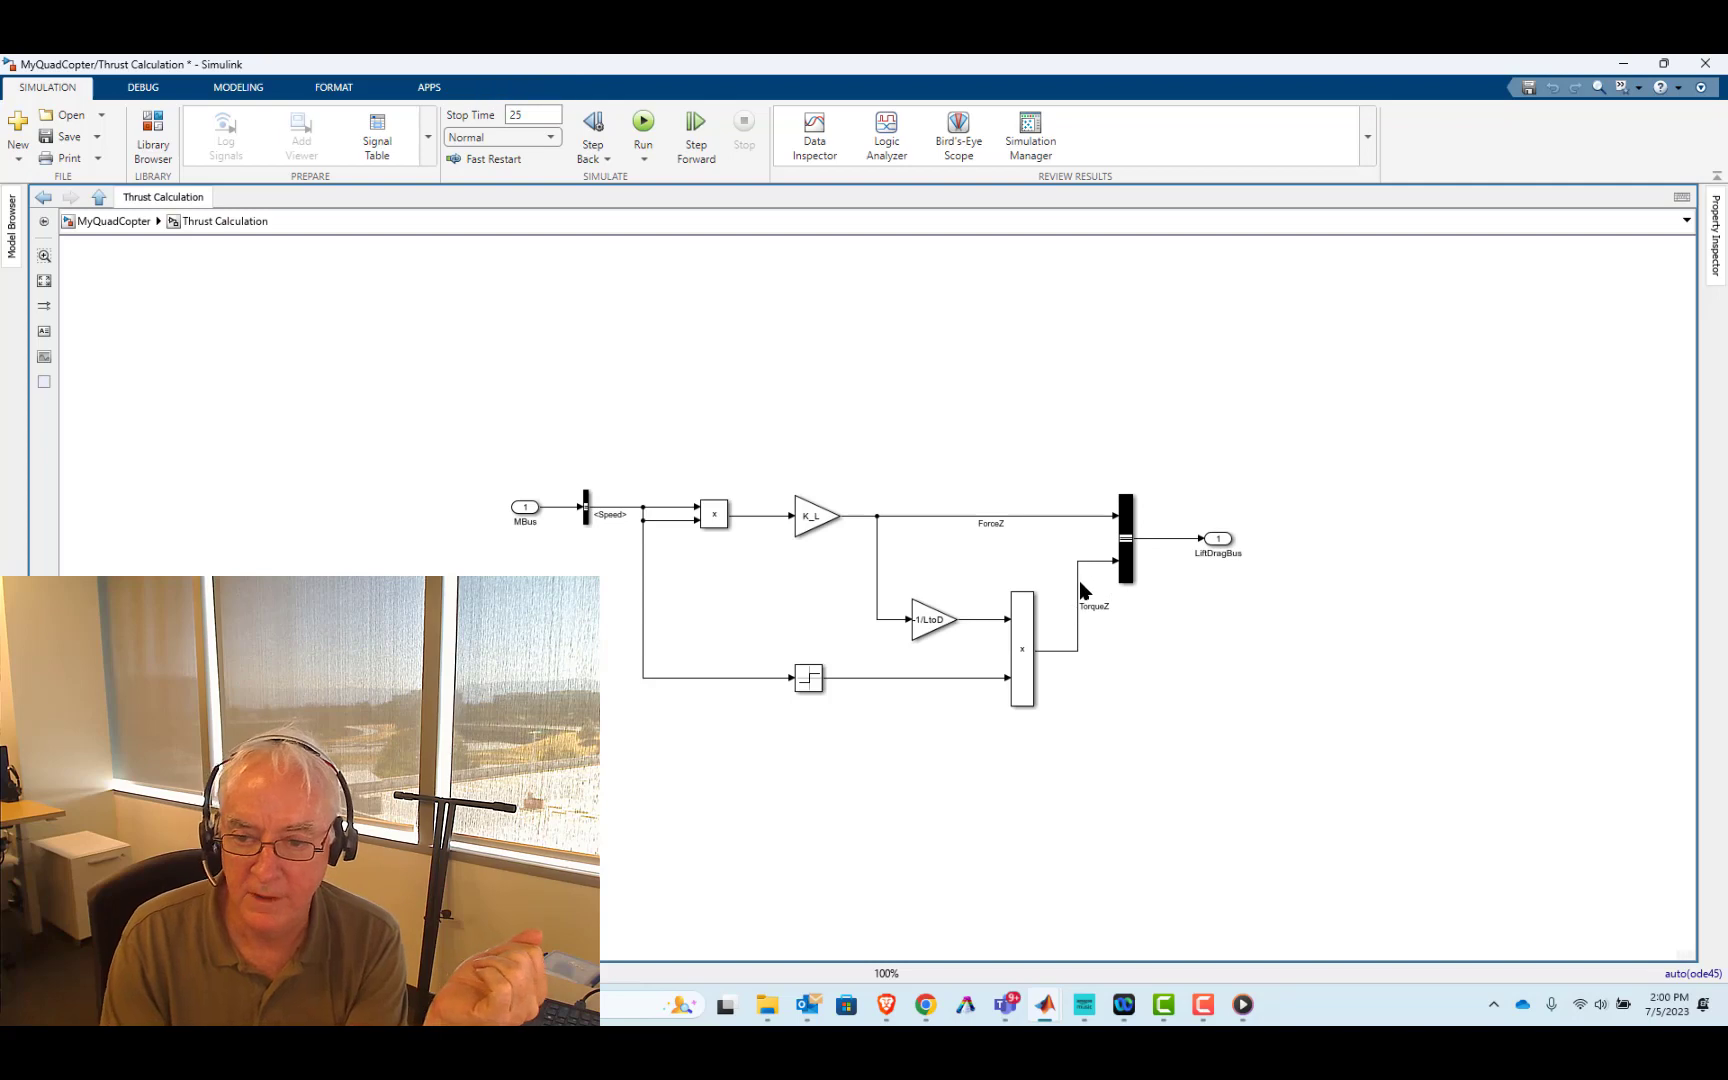
pyautogui.click(1077, 645)
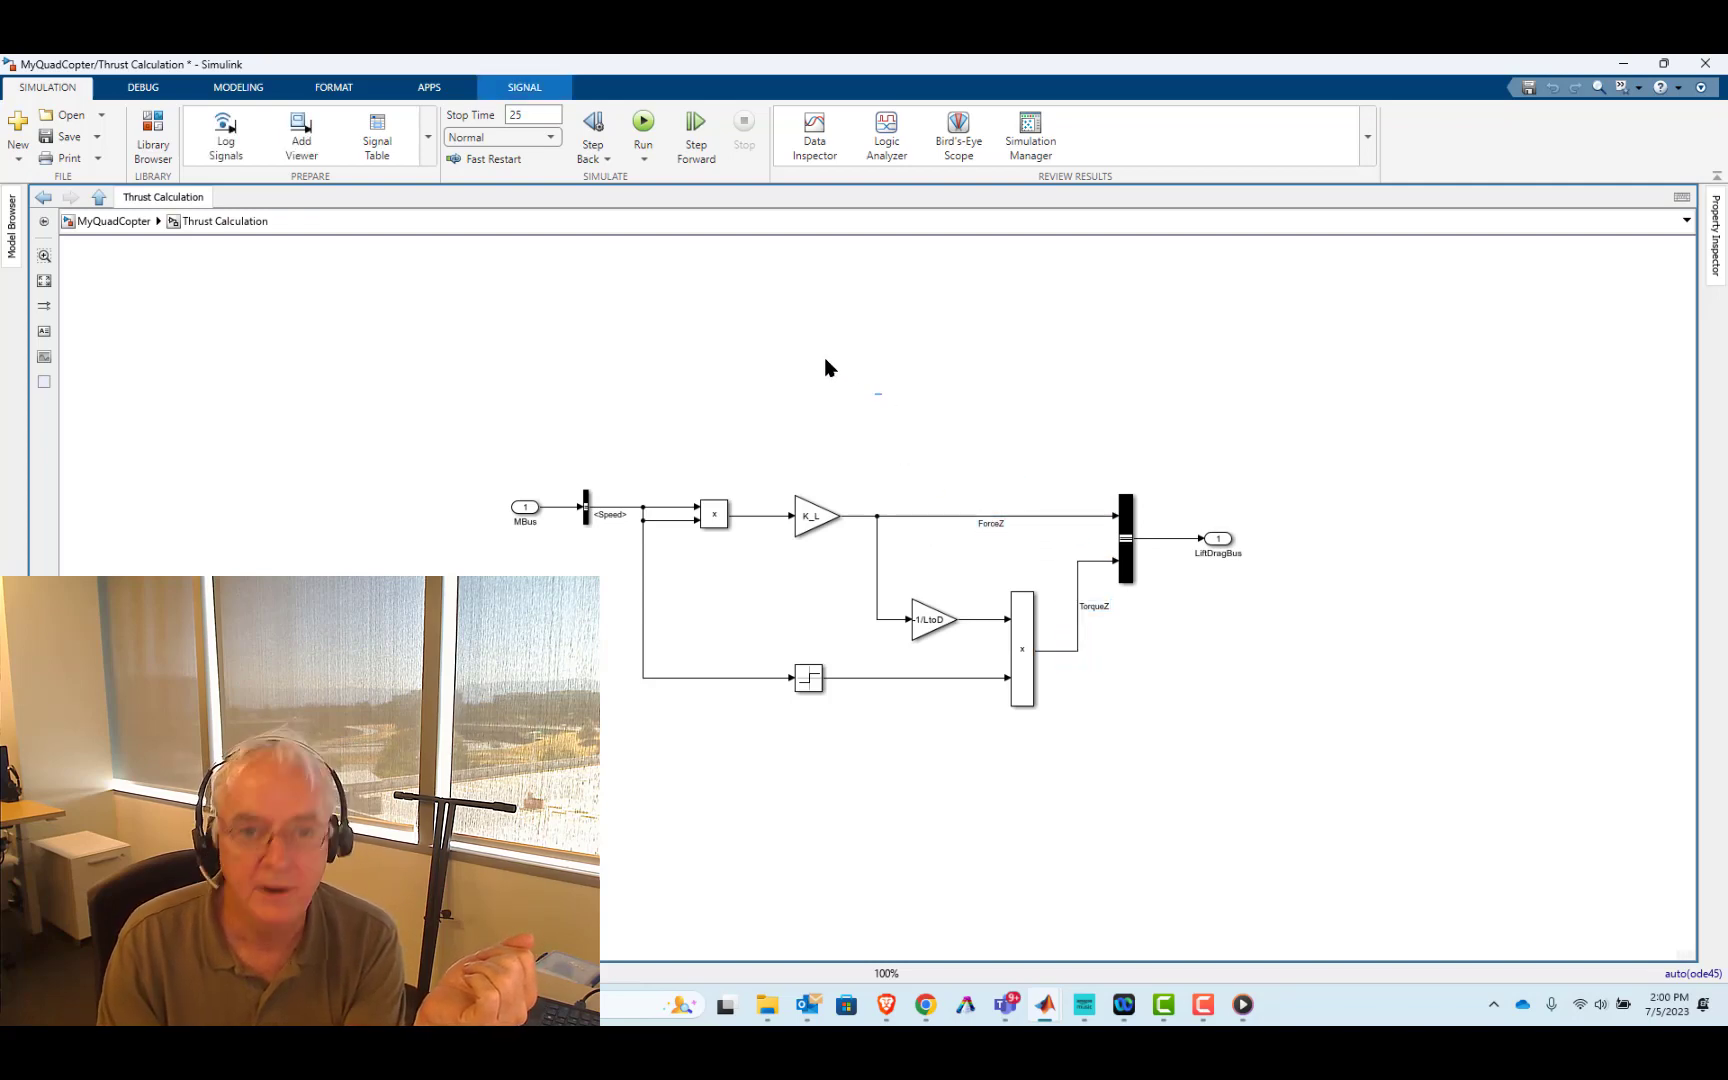
pyautogui.click(118, 221)
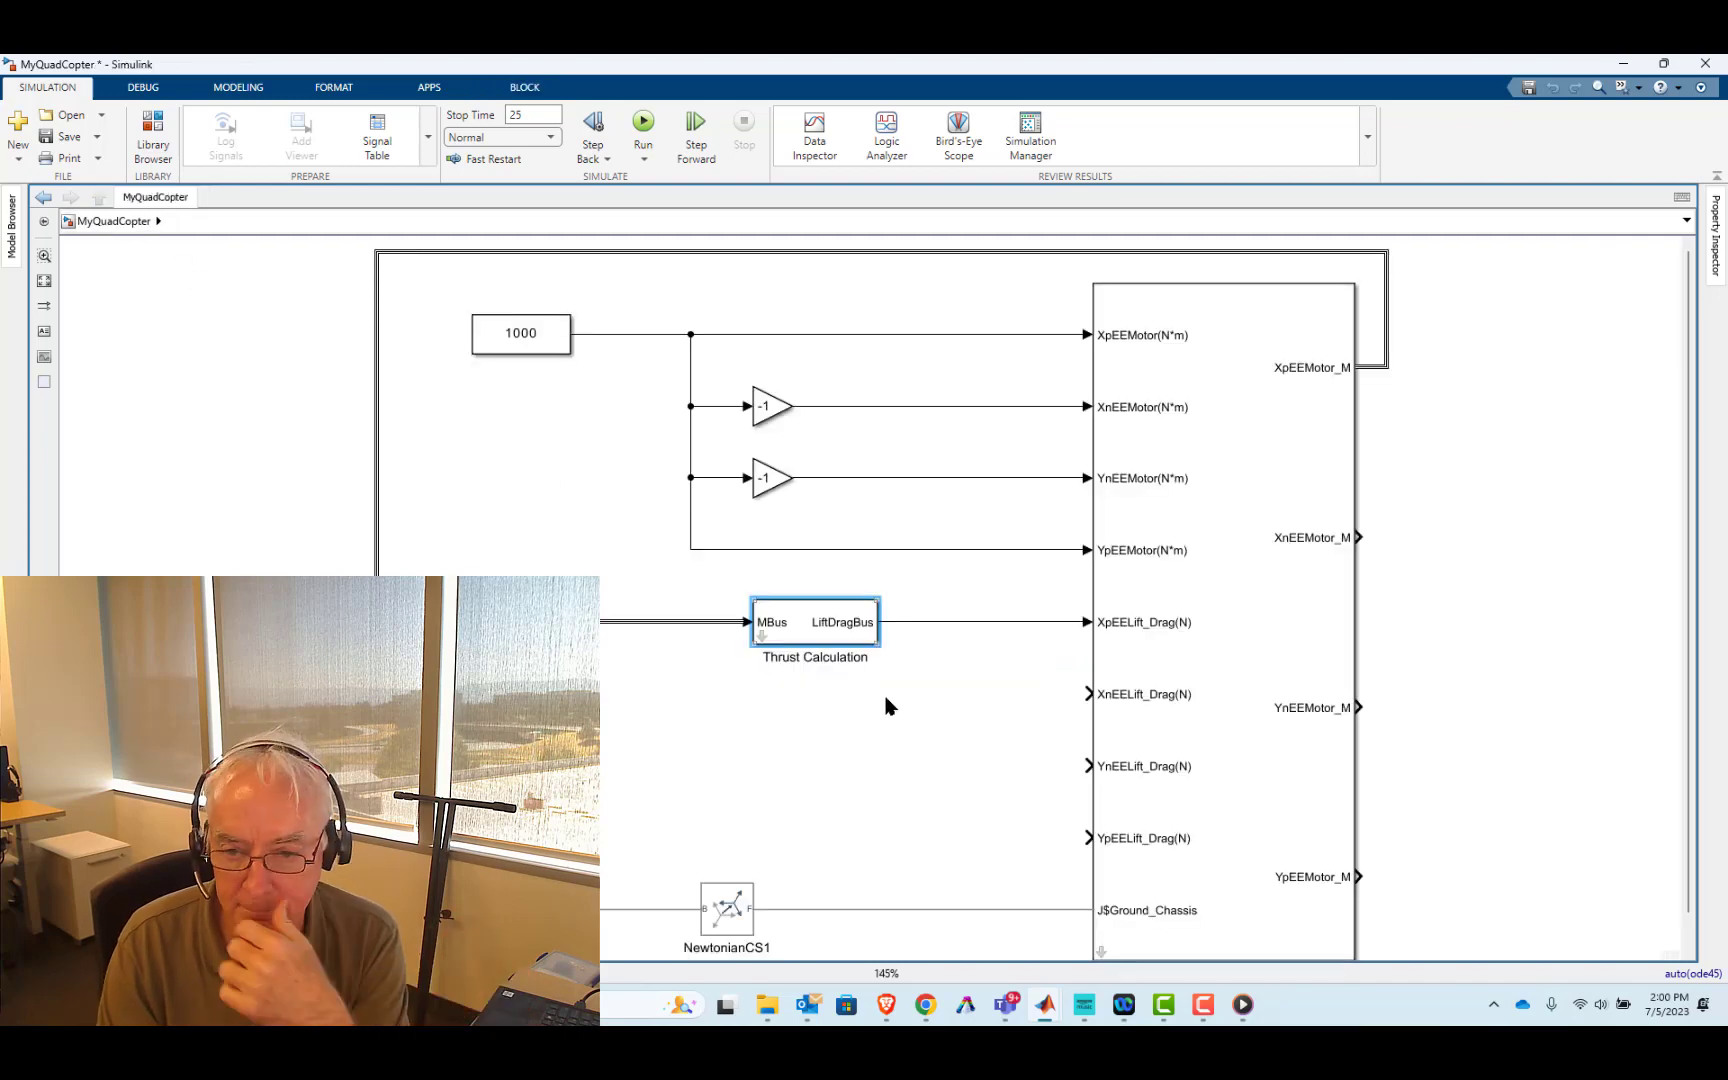
pyautogui.moveTo(814, 633); pyautogui.dragTo(716, 633)
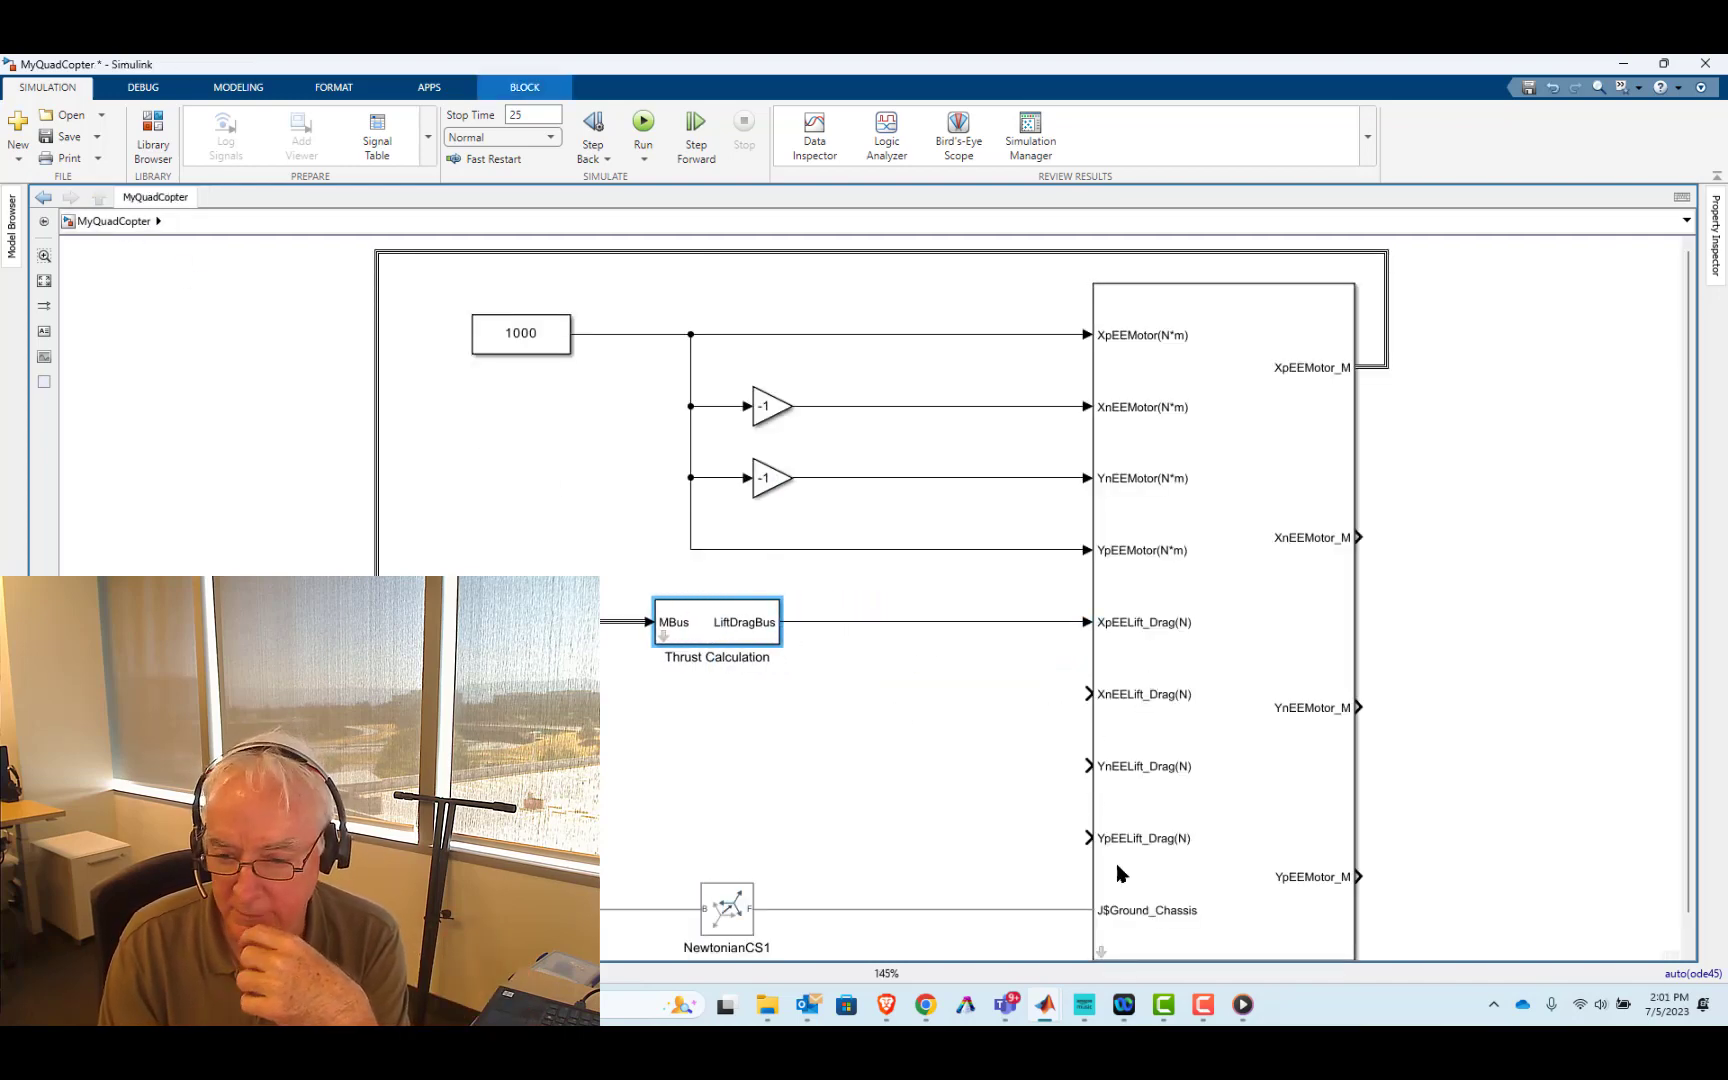
# - Examine the force inputs of the XnEELift_Drag subsystem inside the MyQuadCopter block and return to the model's top level
pyautogui.click(1103, 952)
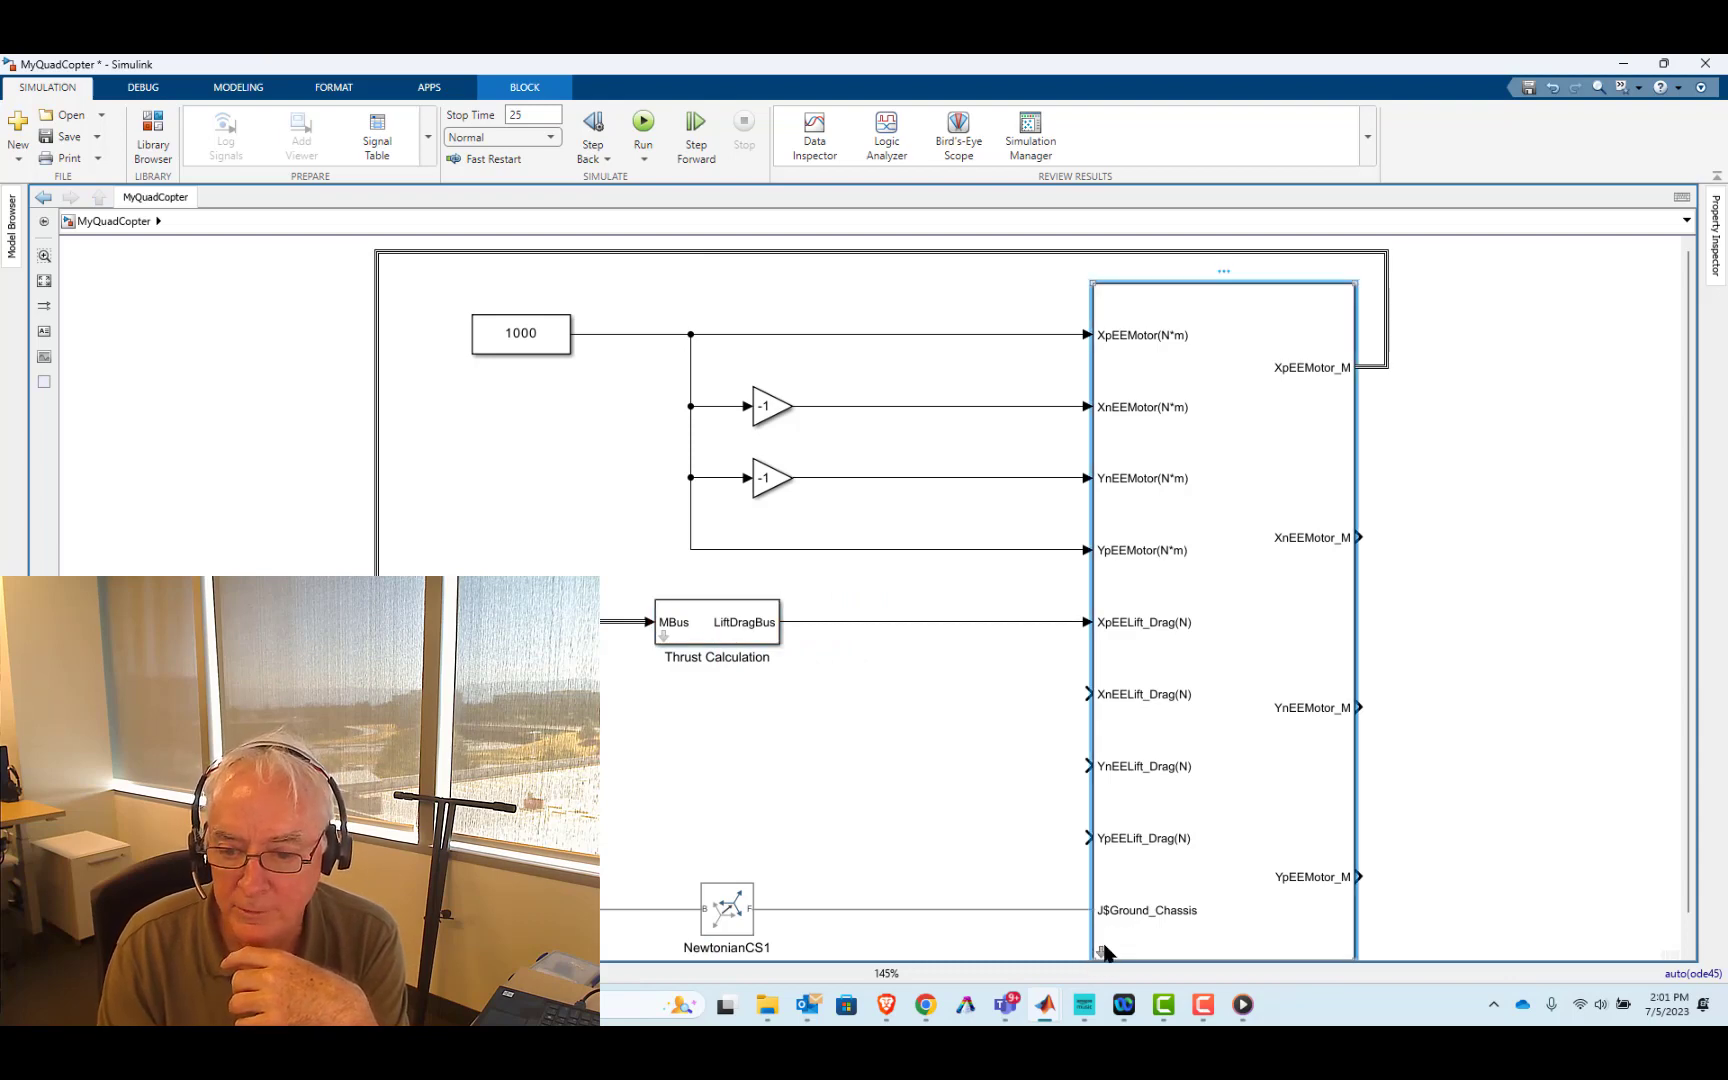
pyautogui.doubleClick(1103, 952)
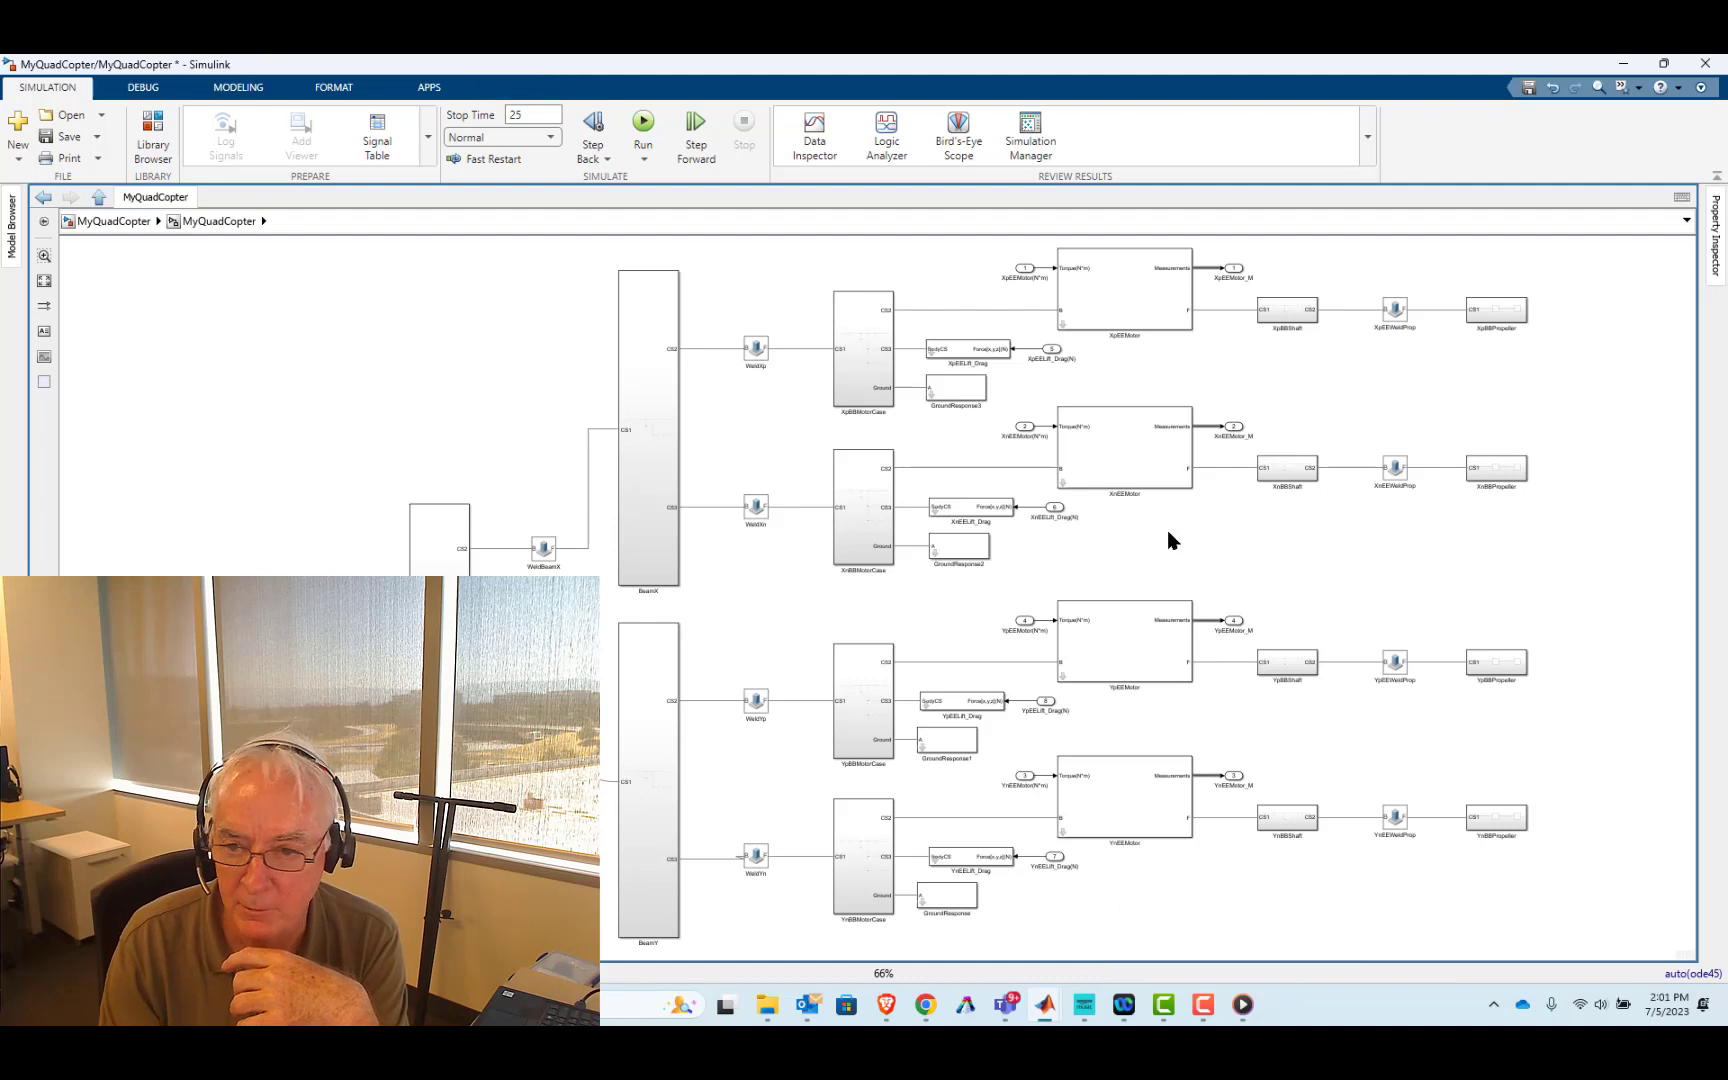
pyautogui.doubleClick(938, 512)
pyautogui.moveTo(900, 460); pyautogui.dragTo(926, 712)
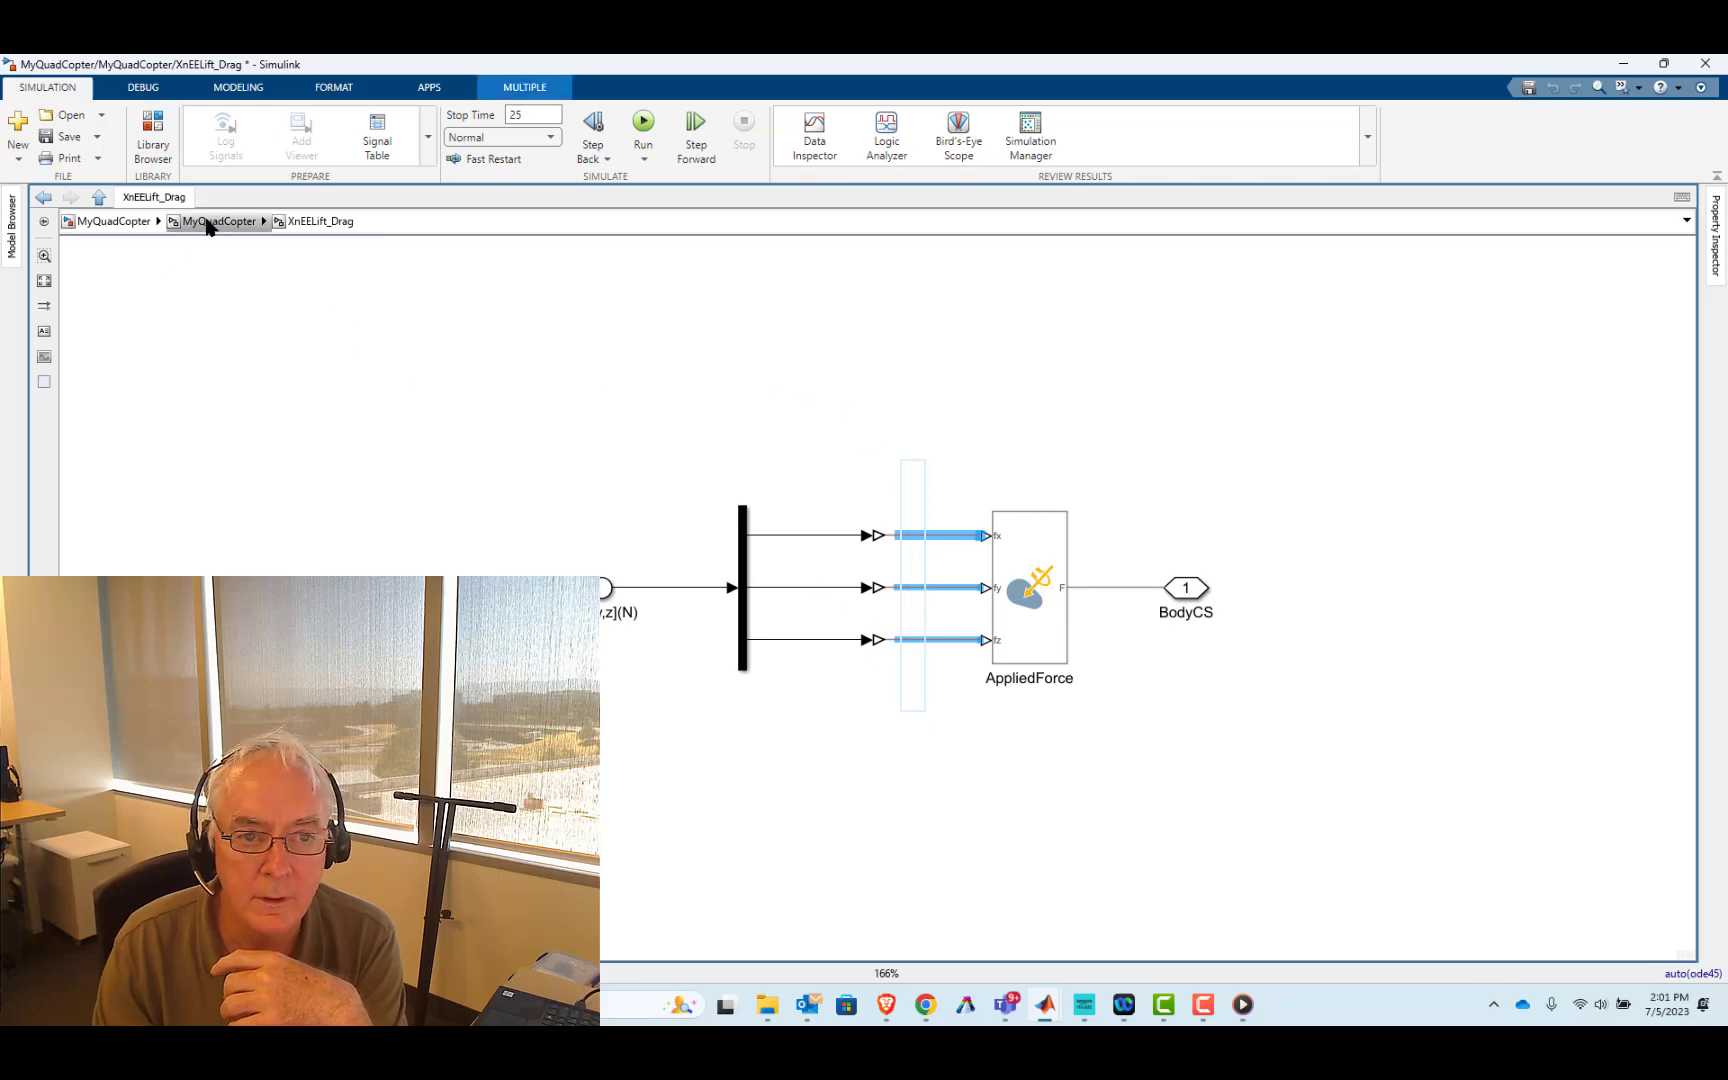
pyautogui.click(212, 222)
pyautogui.click(83, 220)
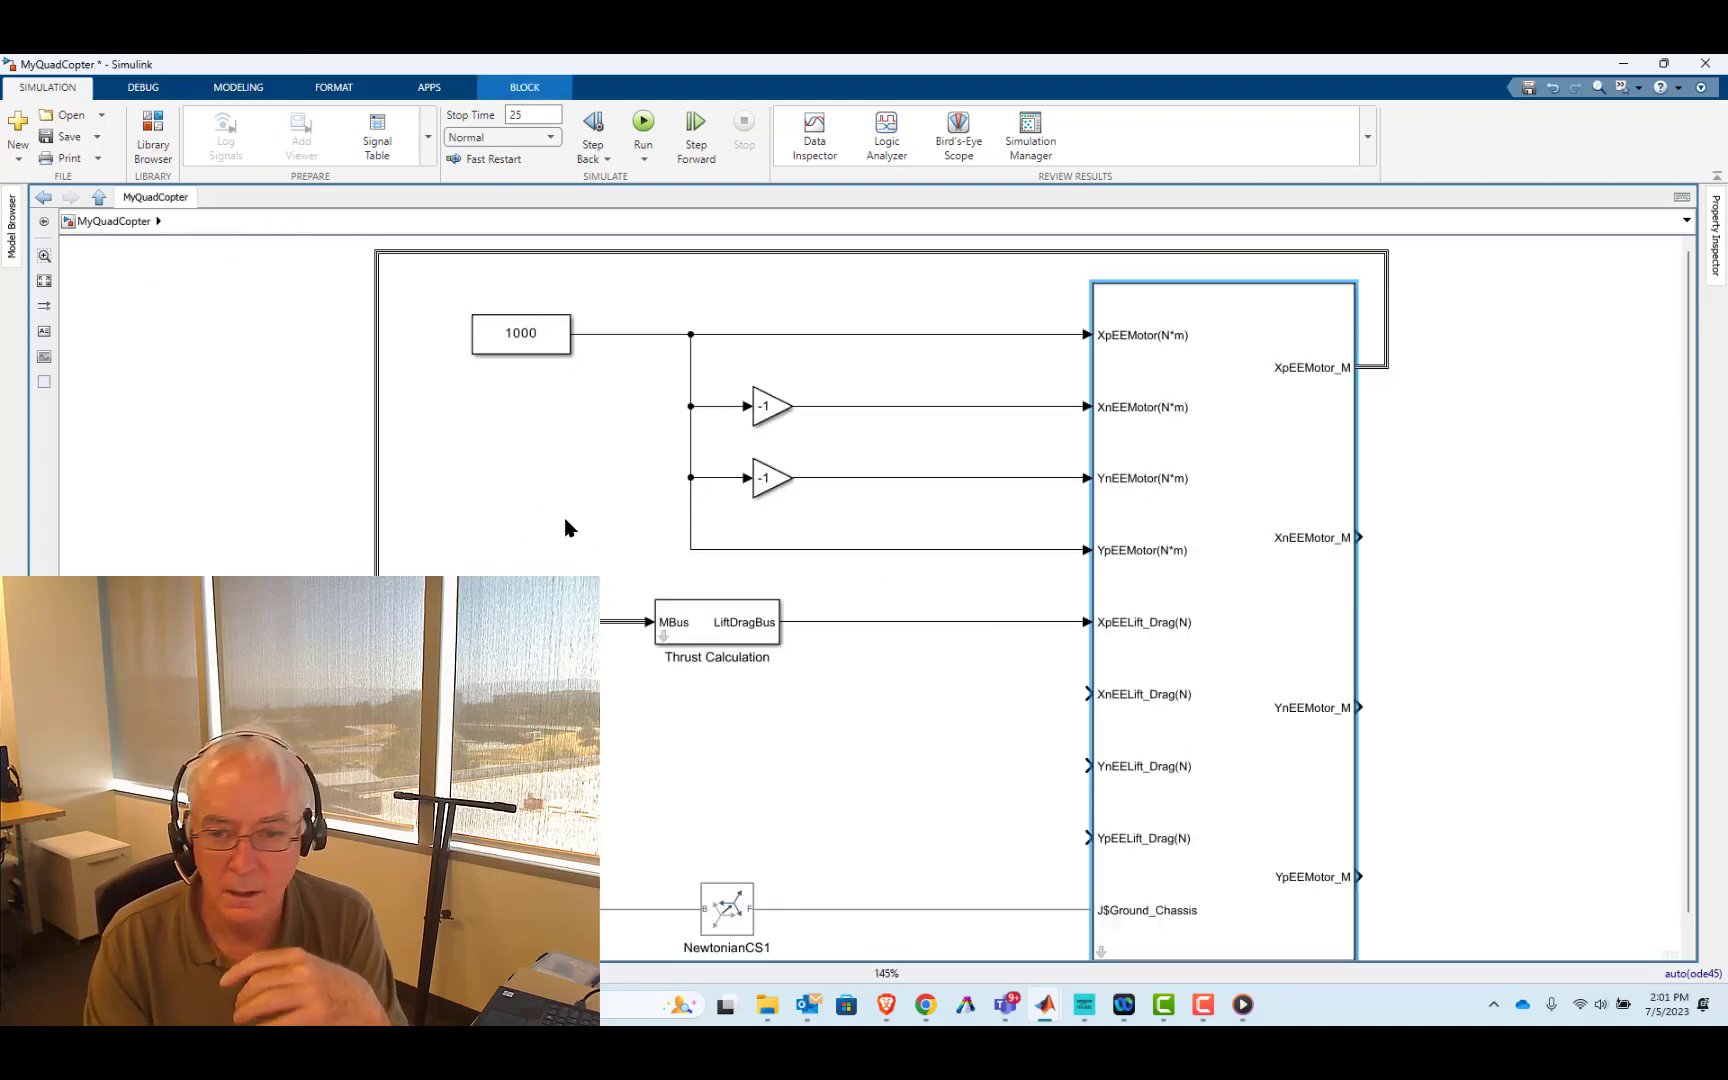
# - Add a three-input Mux block below the line from Thrust Calculation to XpEELift_Drag(N) and stretch it taller
pyautogui.doubleClick(886, 702)
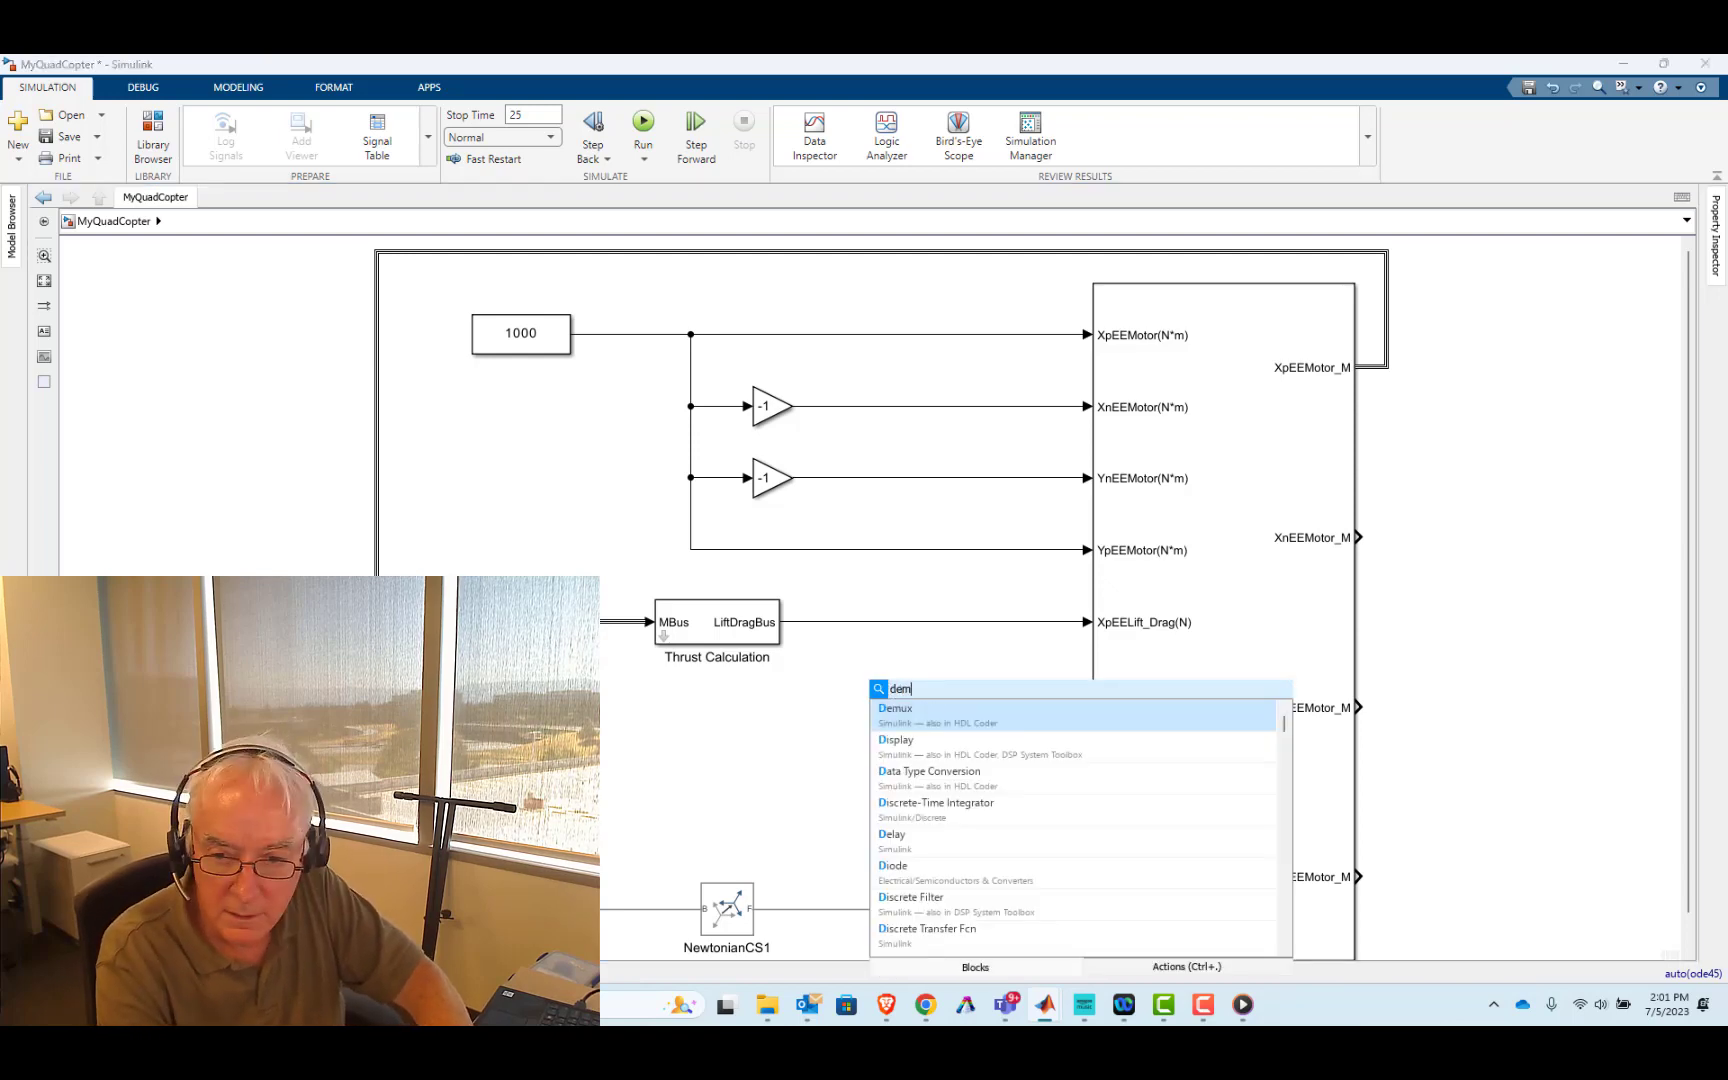
pyautogui.write('mux')
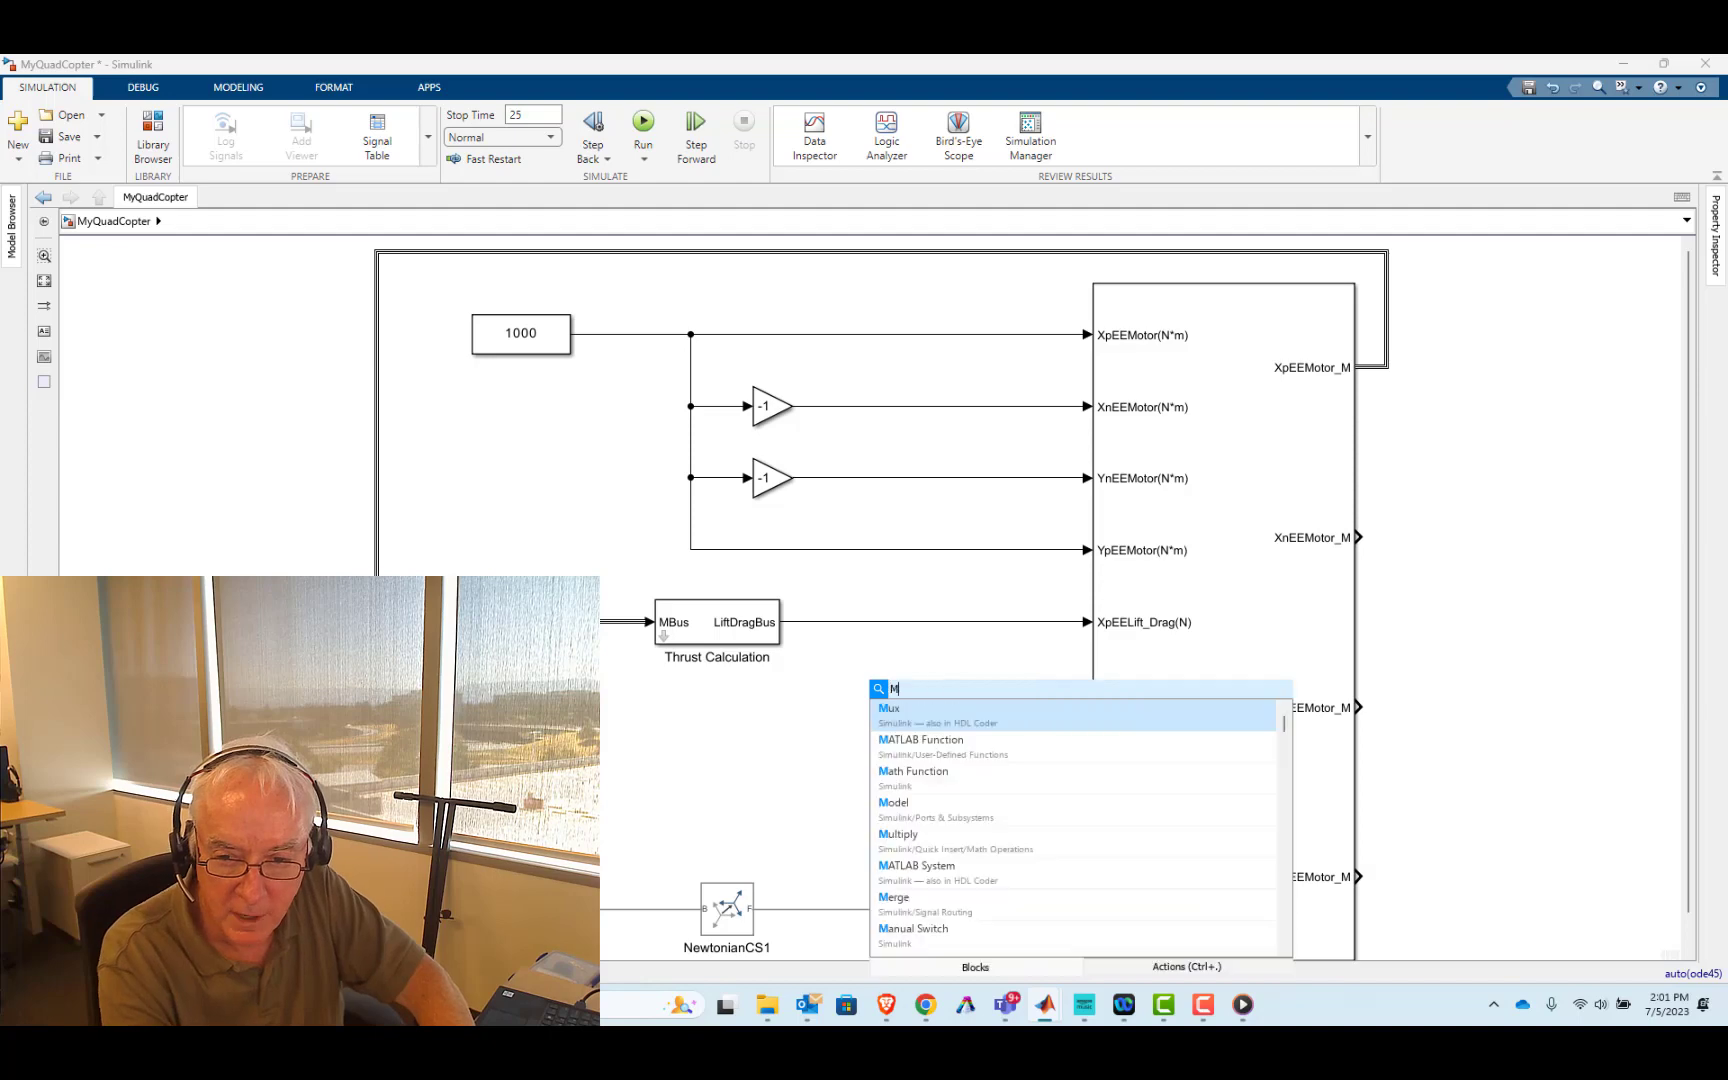
pyautogui.press('Return')
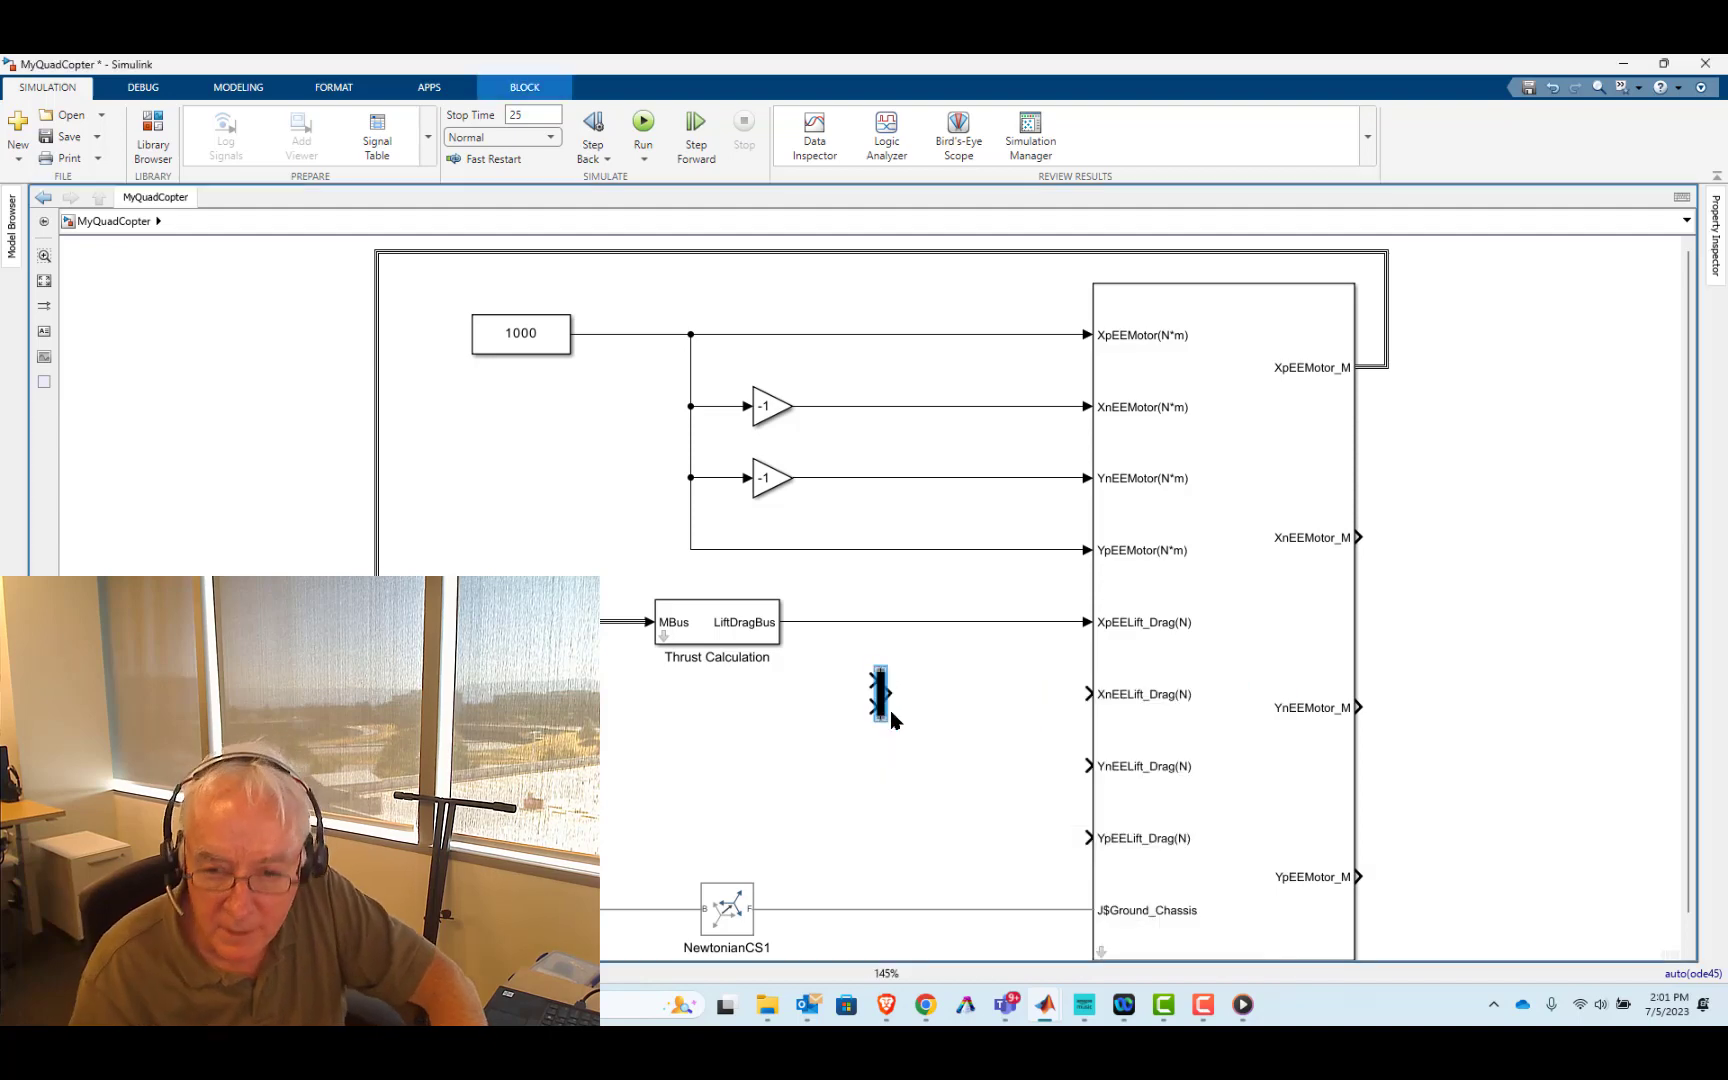
pyautogui.moveTo(884, 722); pyautogui.dragTo(888, 803)
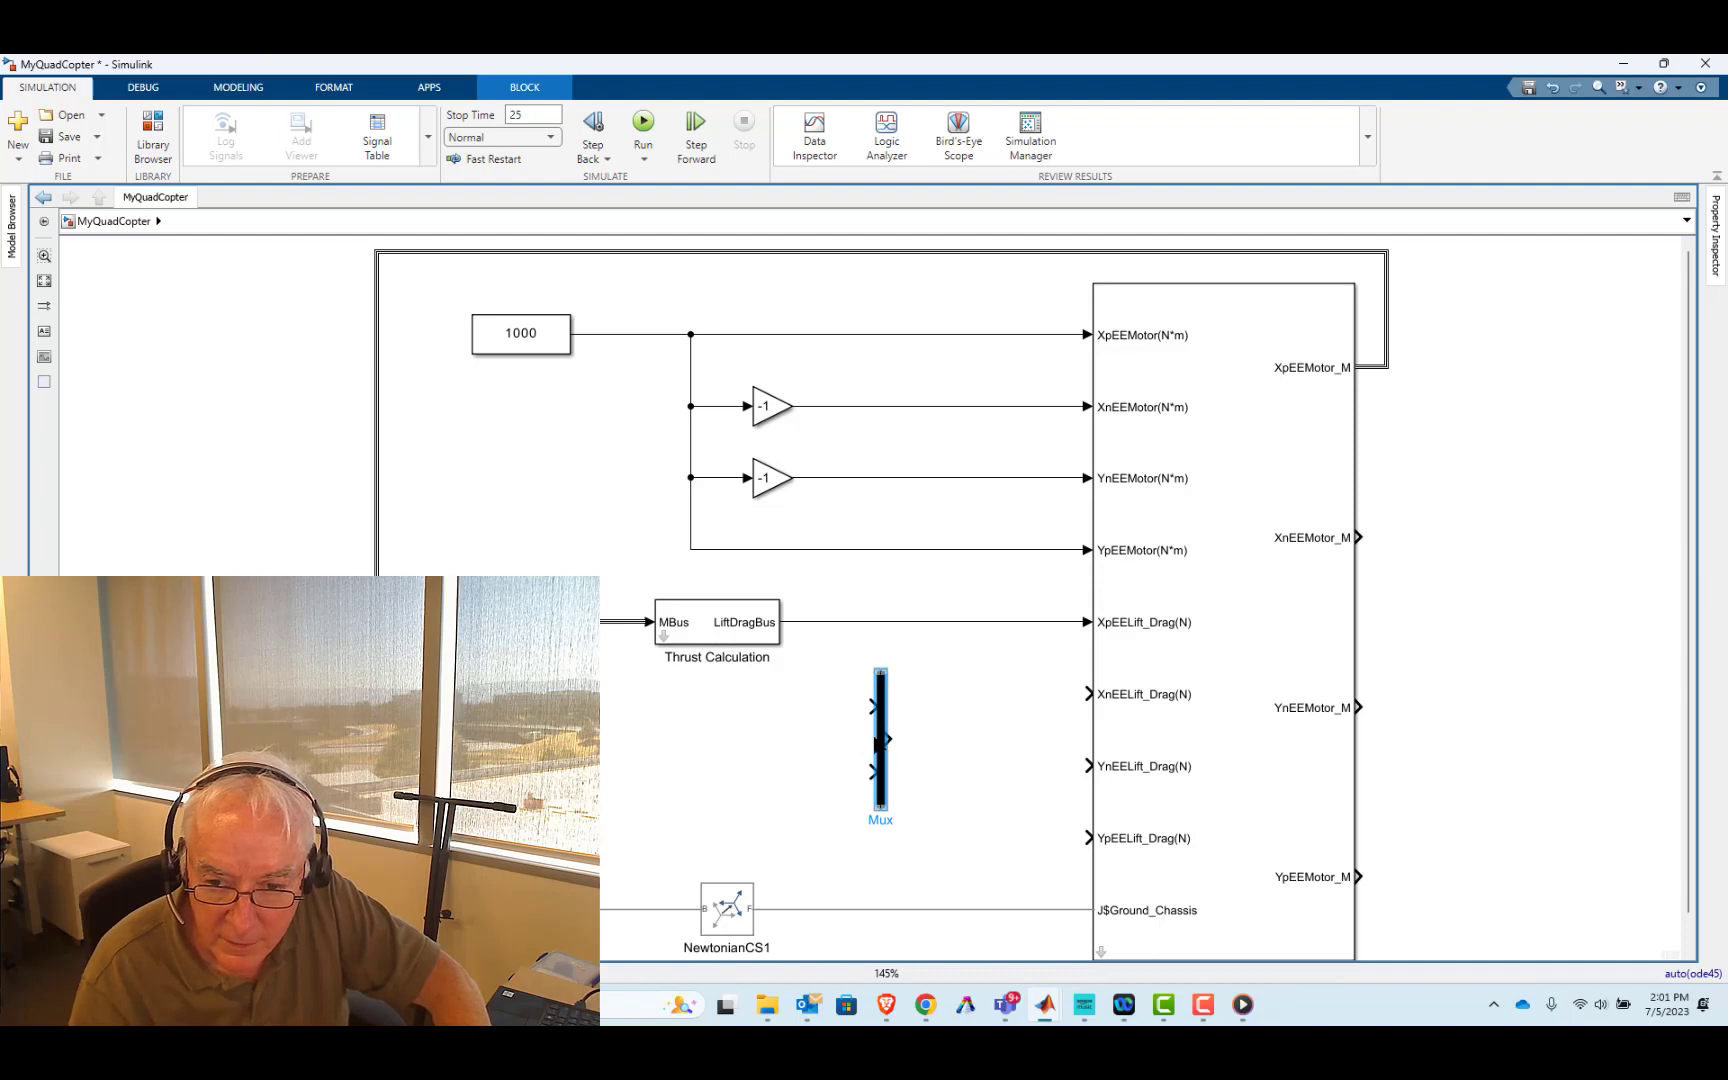
# - Replace the direct LiftDragBus line by routing it into the third Mux input and the Mux output into XpEELift_Drag(N)
pyautogui.click(830, 622)
pyautogui.press('Delete')
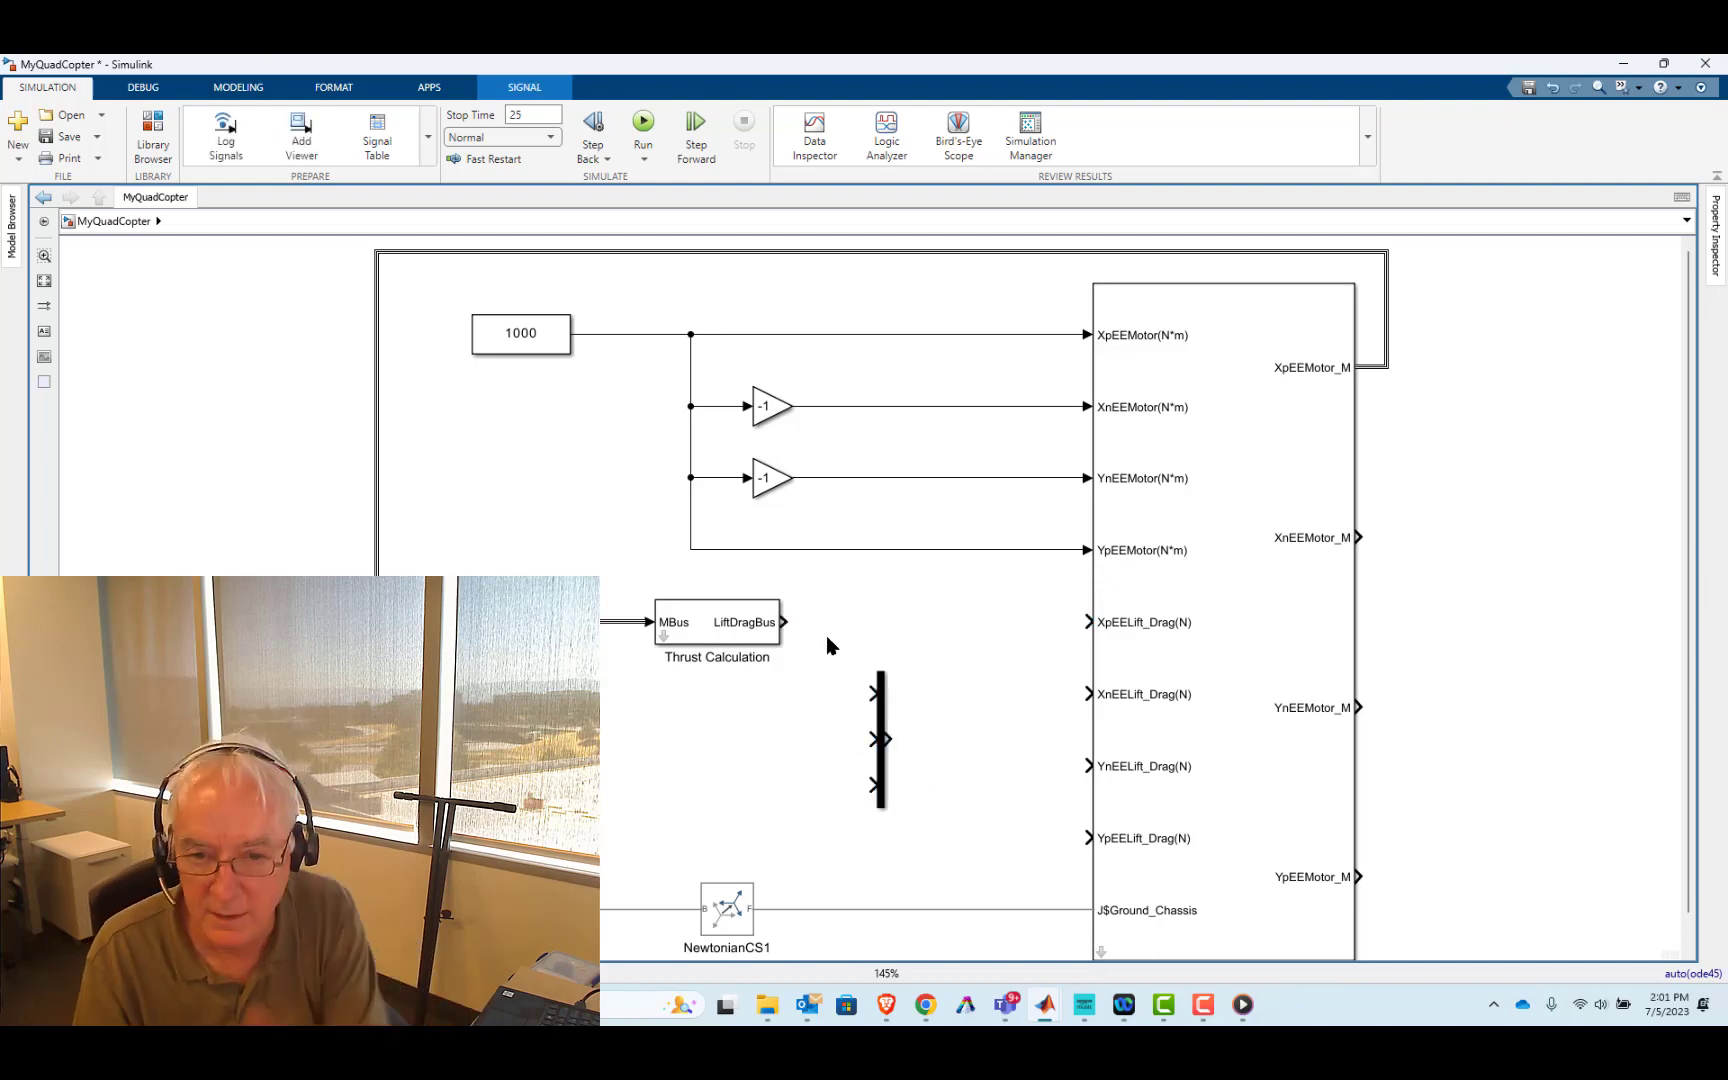
pyautogui.hotkey('ctrl', 'z')
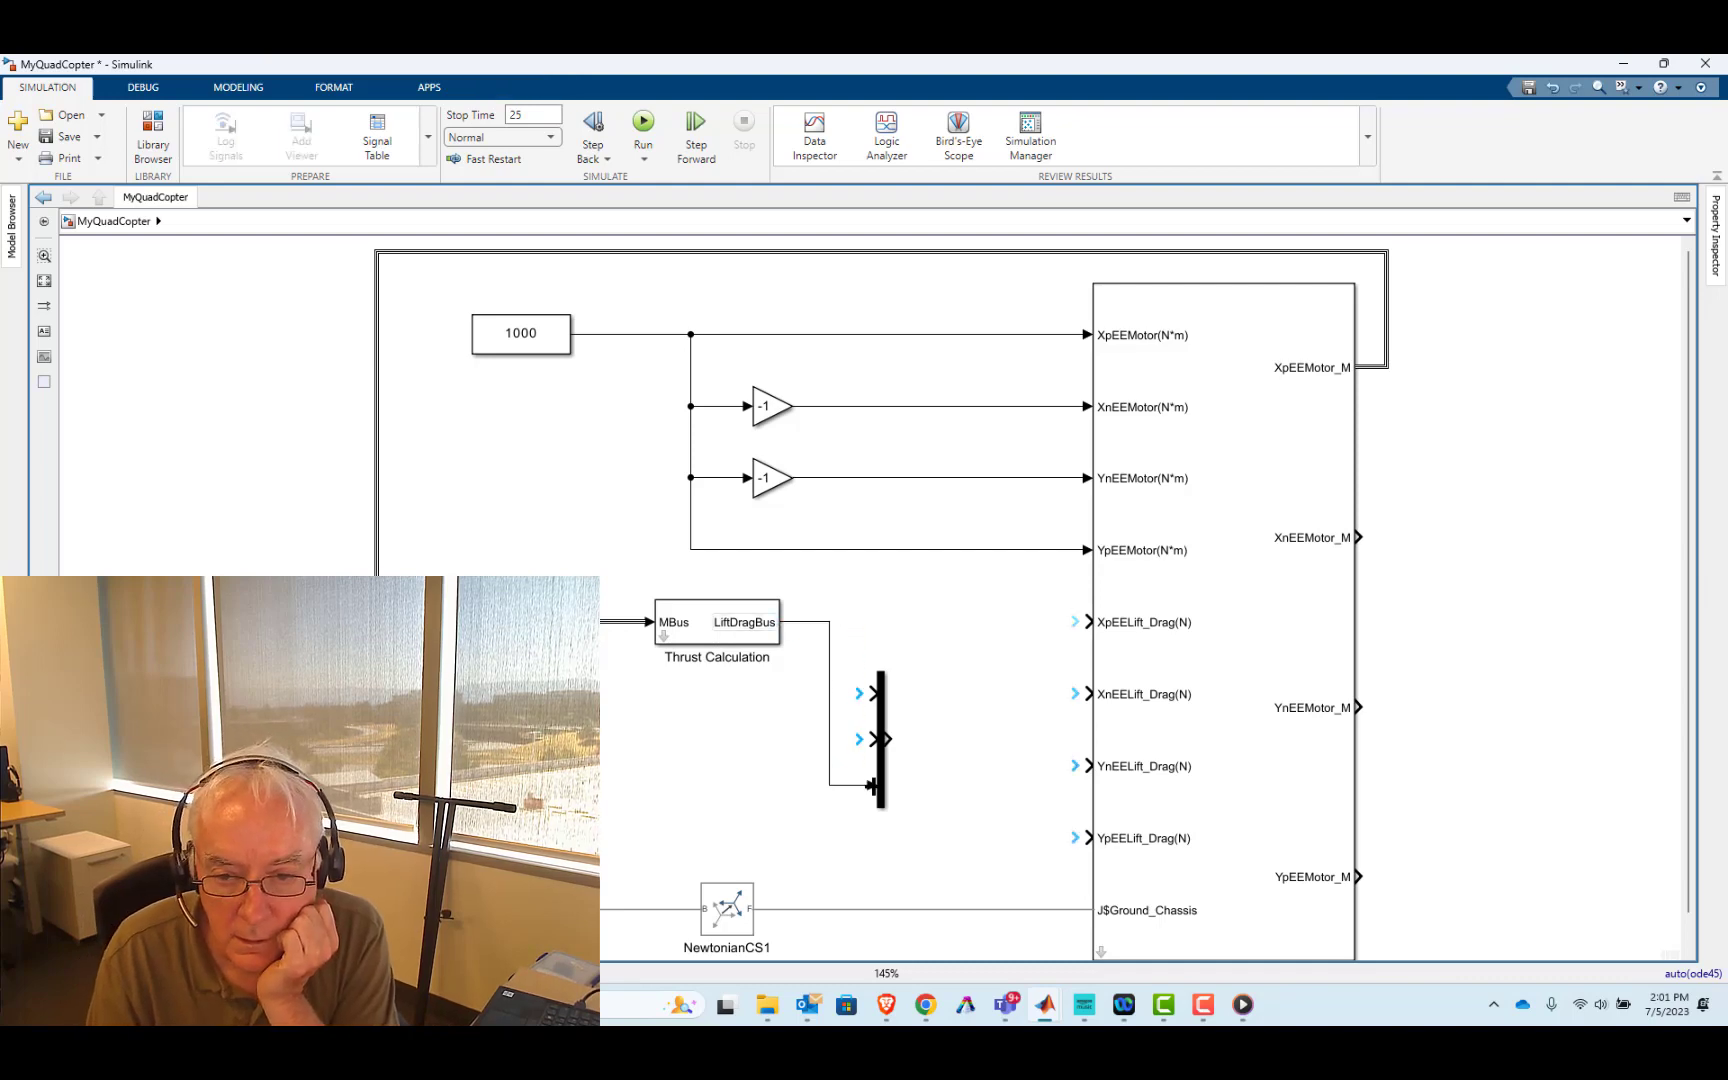
pyautogui.moveTo(885, 768); pyautogui.dragTo(1090, 622)
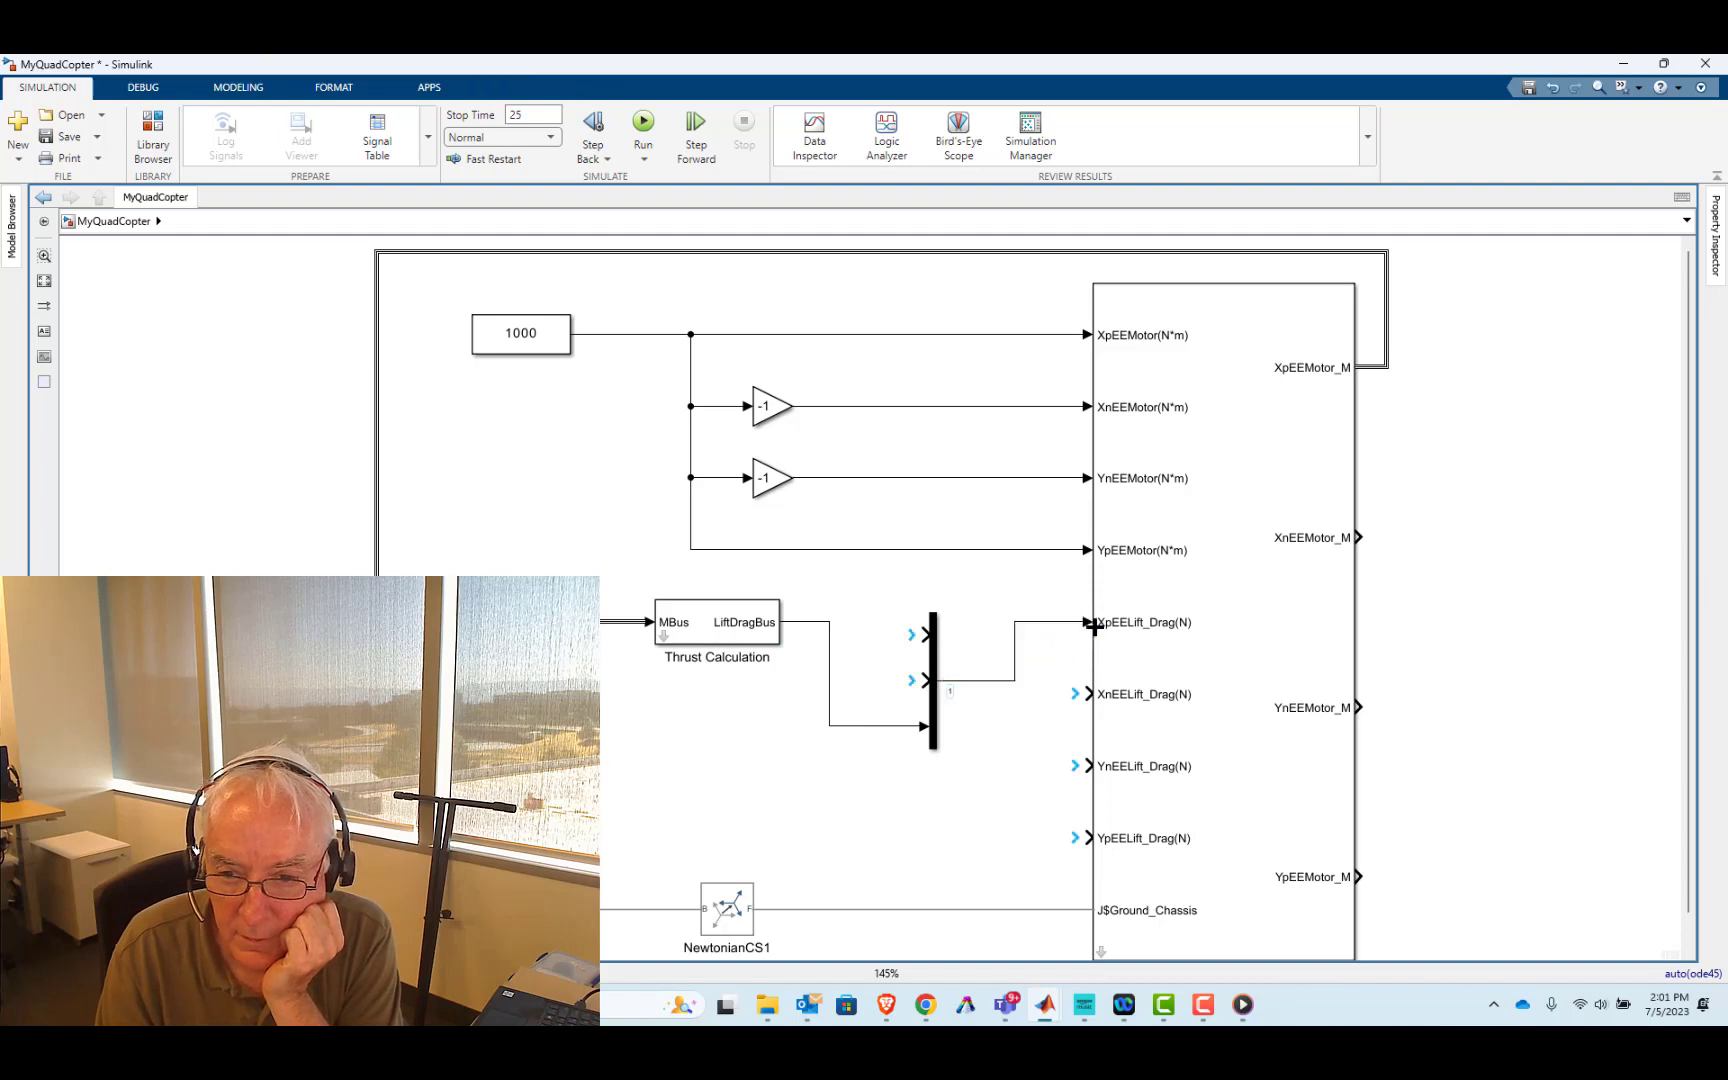
# - Add a Constant block with value 0 beside the Mux and connect it to the first two Mux inputs
pyautogui.doubleClick(873, 584)
pyautogui.write('constant')
pyautogui.press('Return')
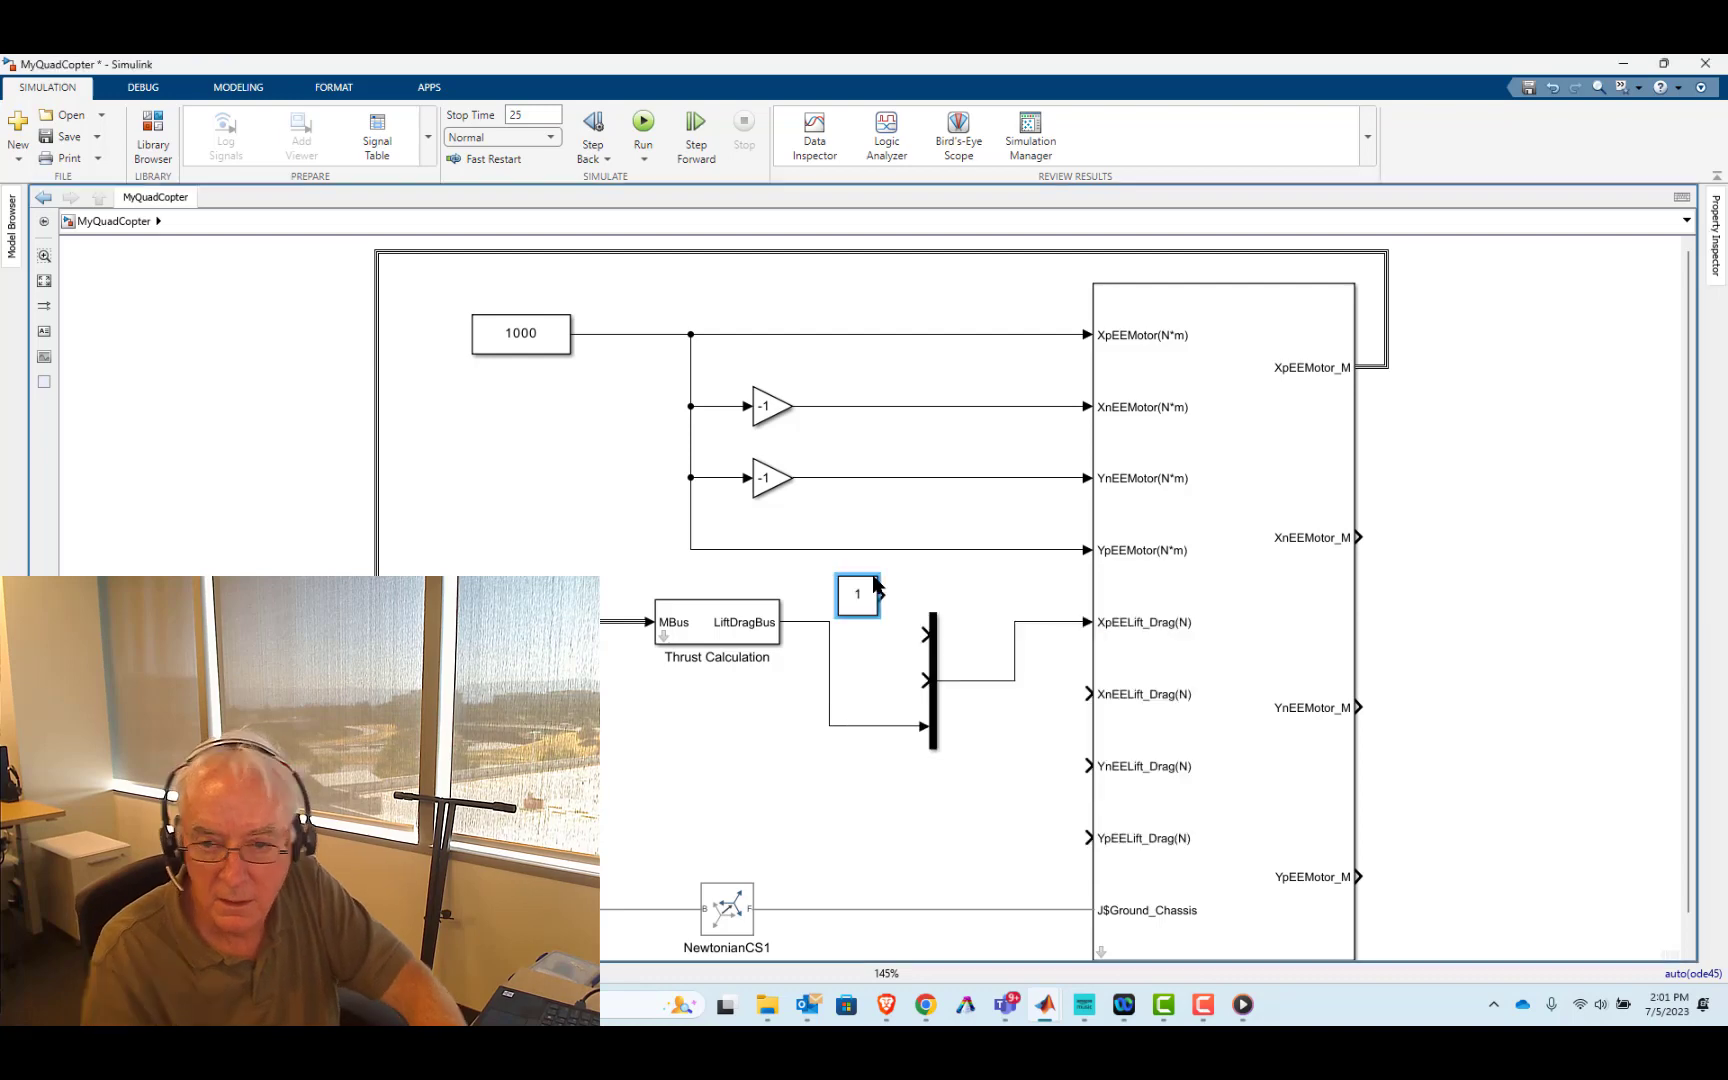
pyautogui.doubleClick(856, 595)
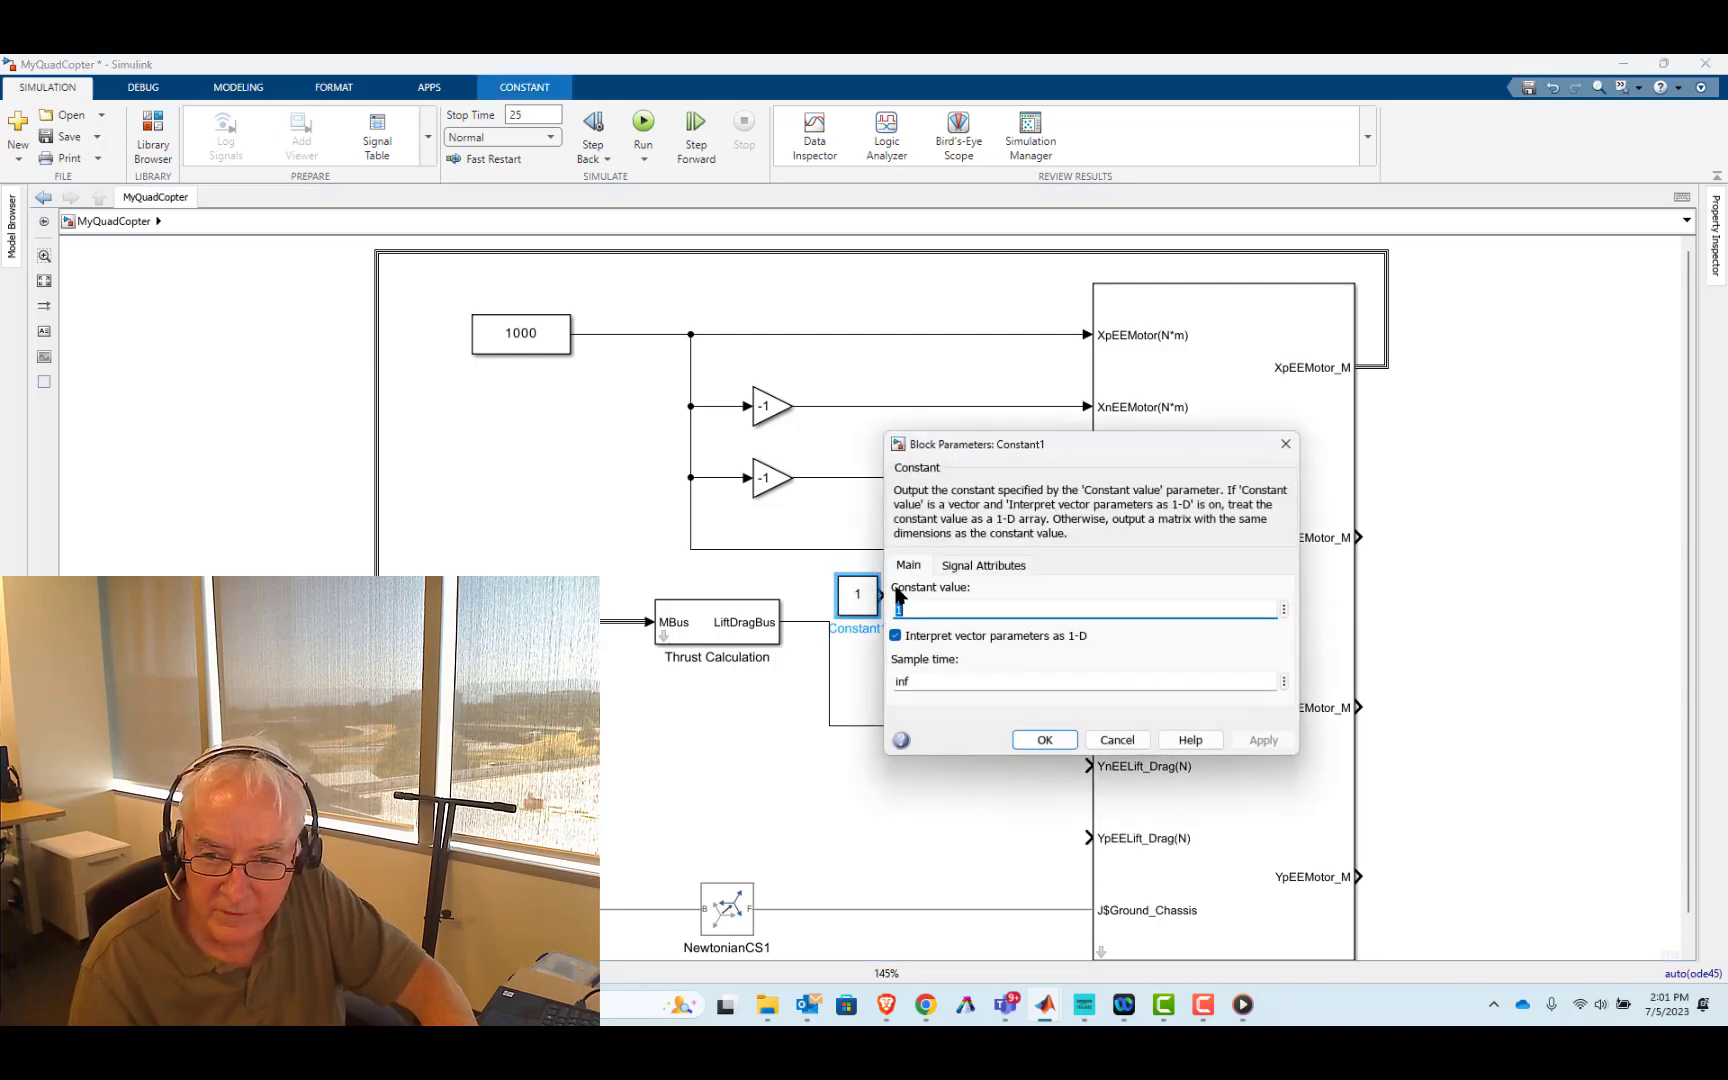
pyautogui.write('0')
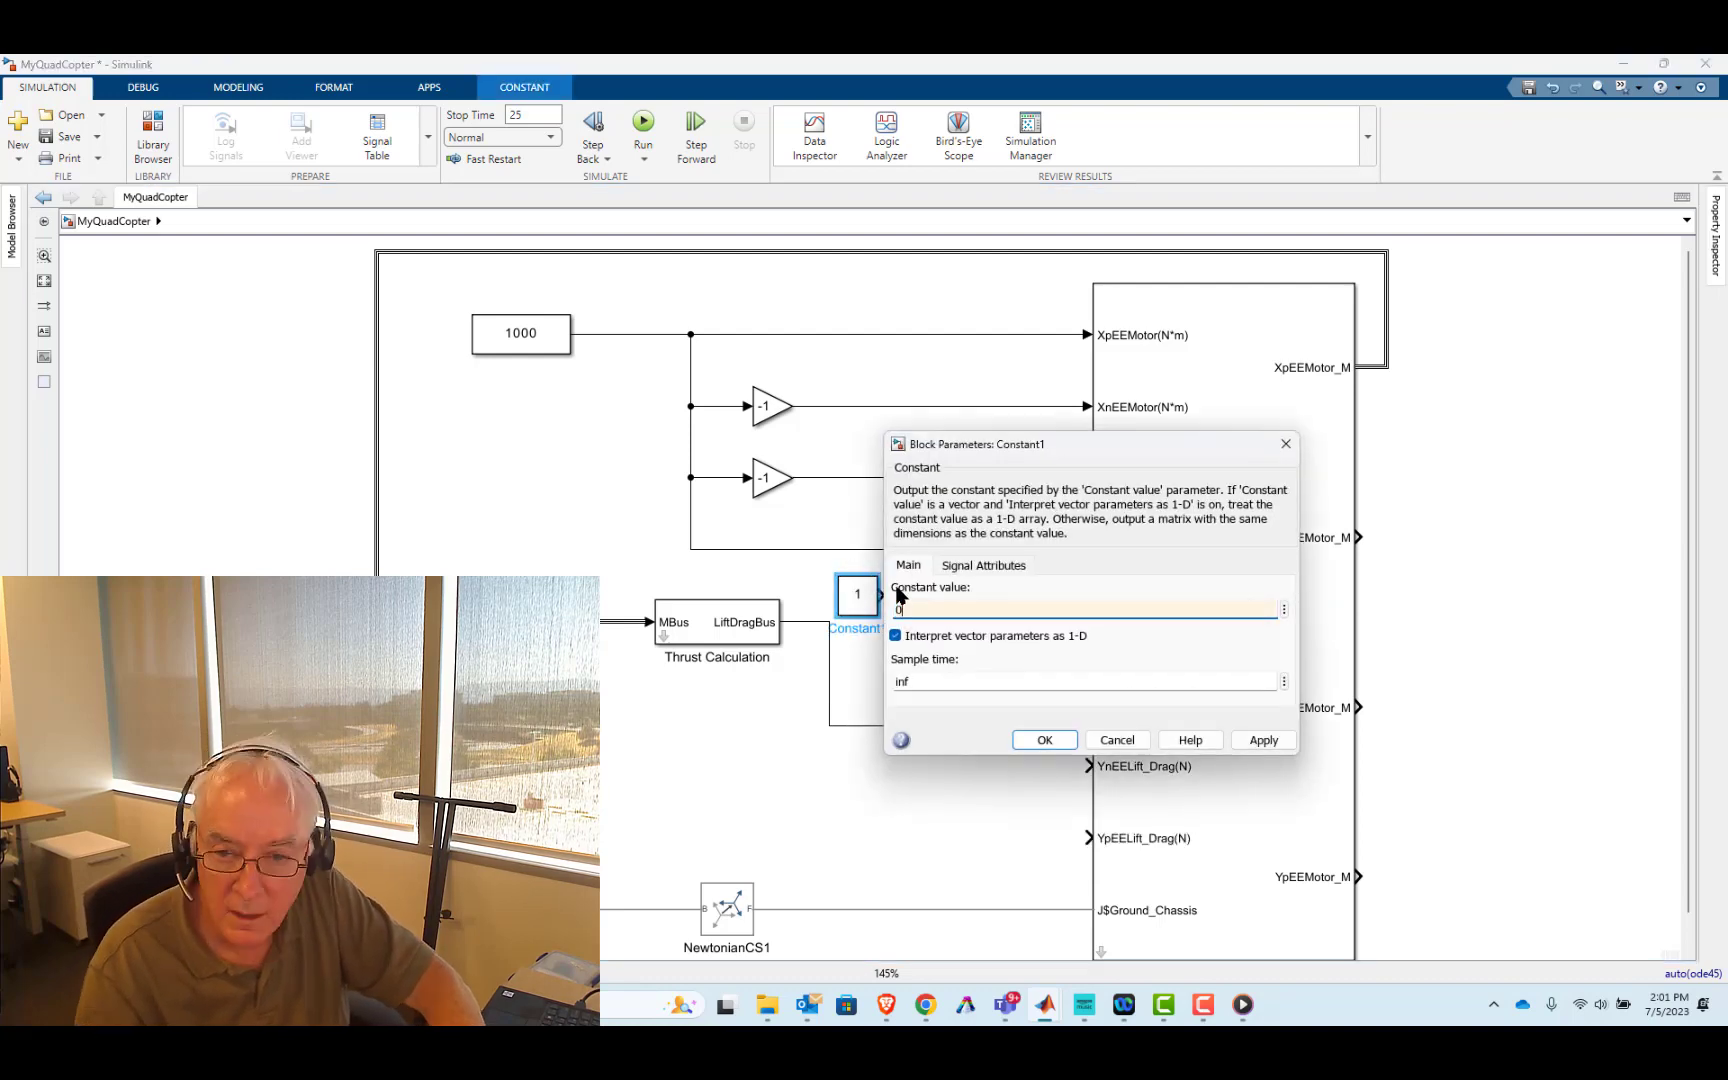
pyautogui.click(1045, 740)
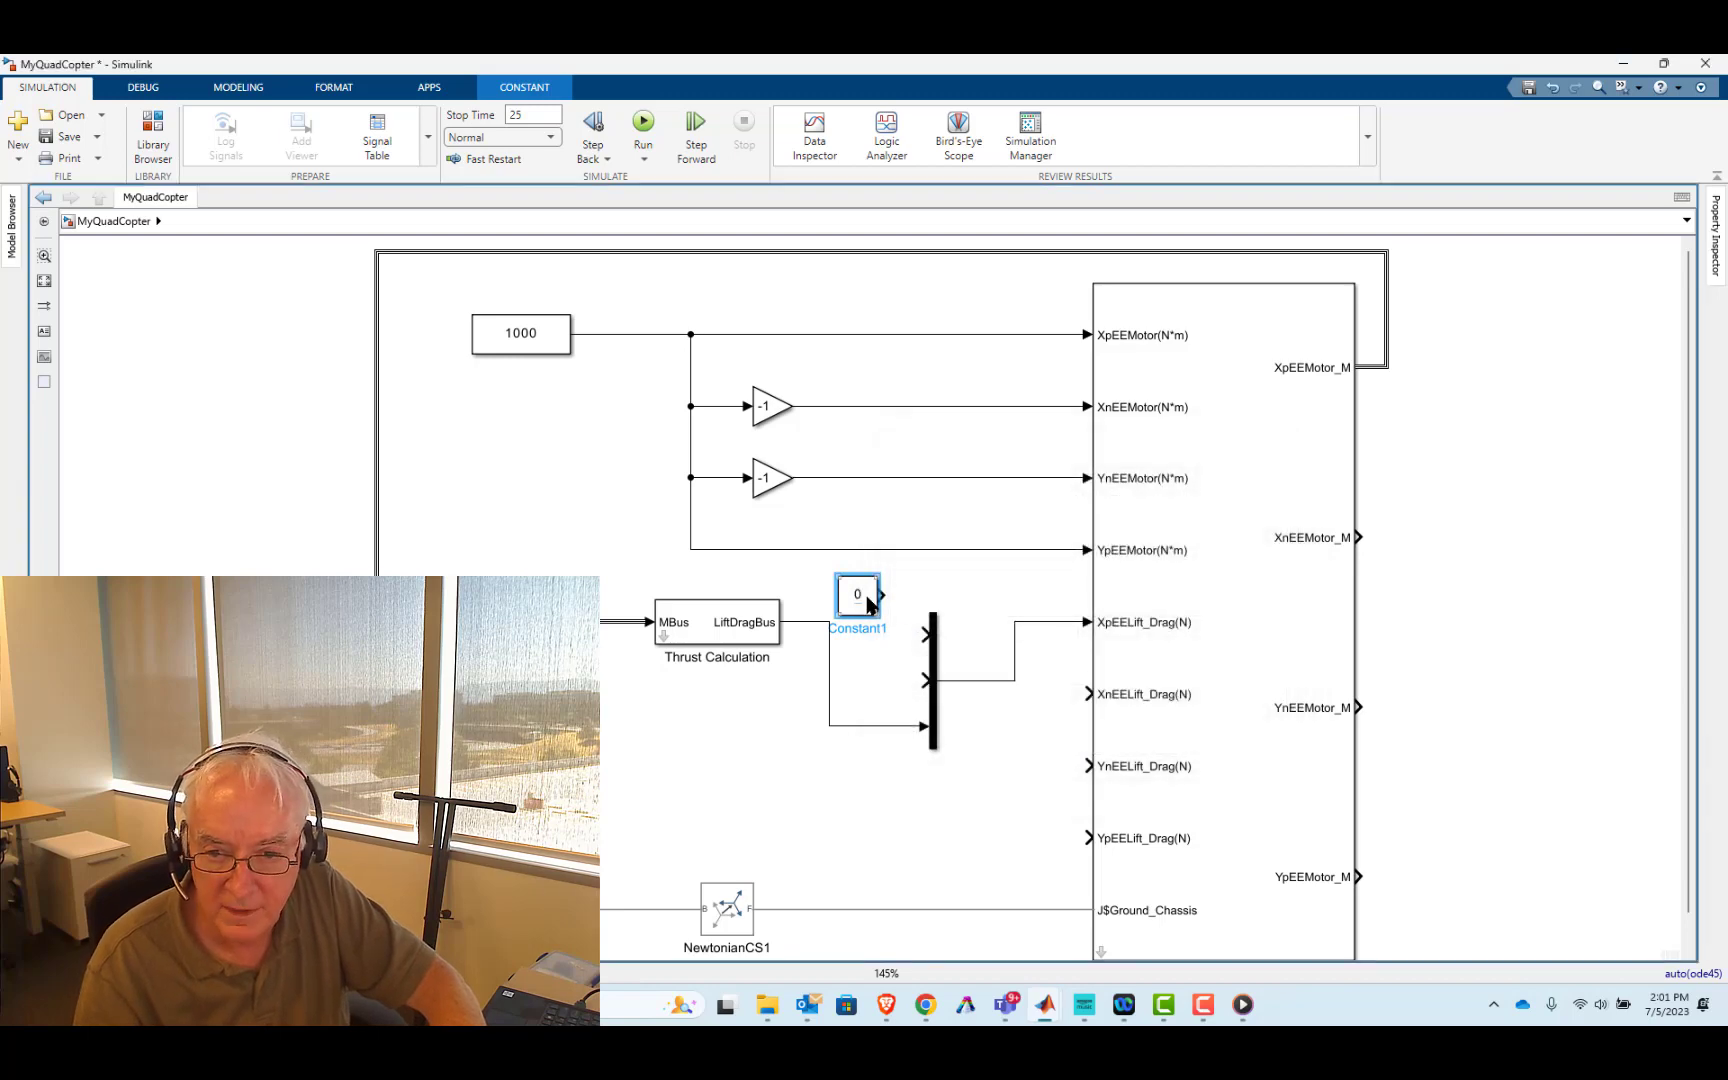
pyautogui.moveTo(860, 623); pyautogui.dragTo(920, 680)
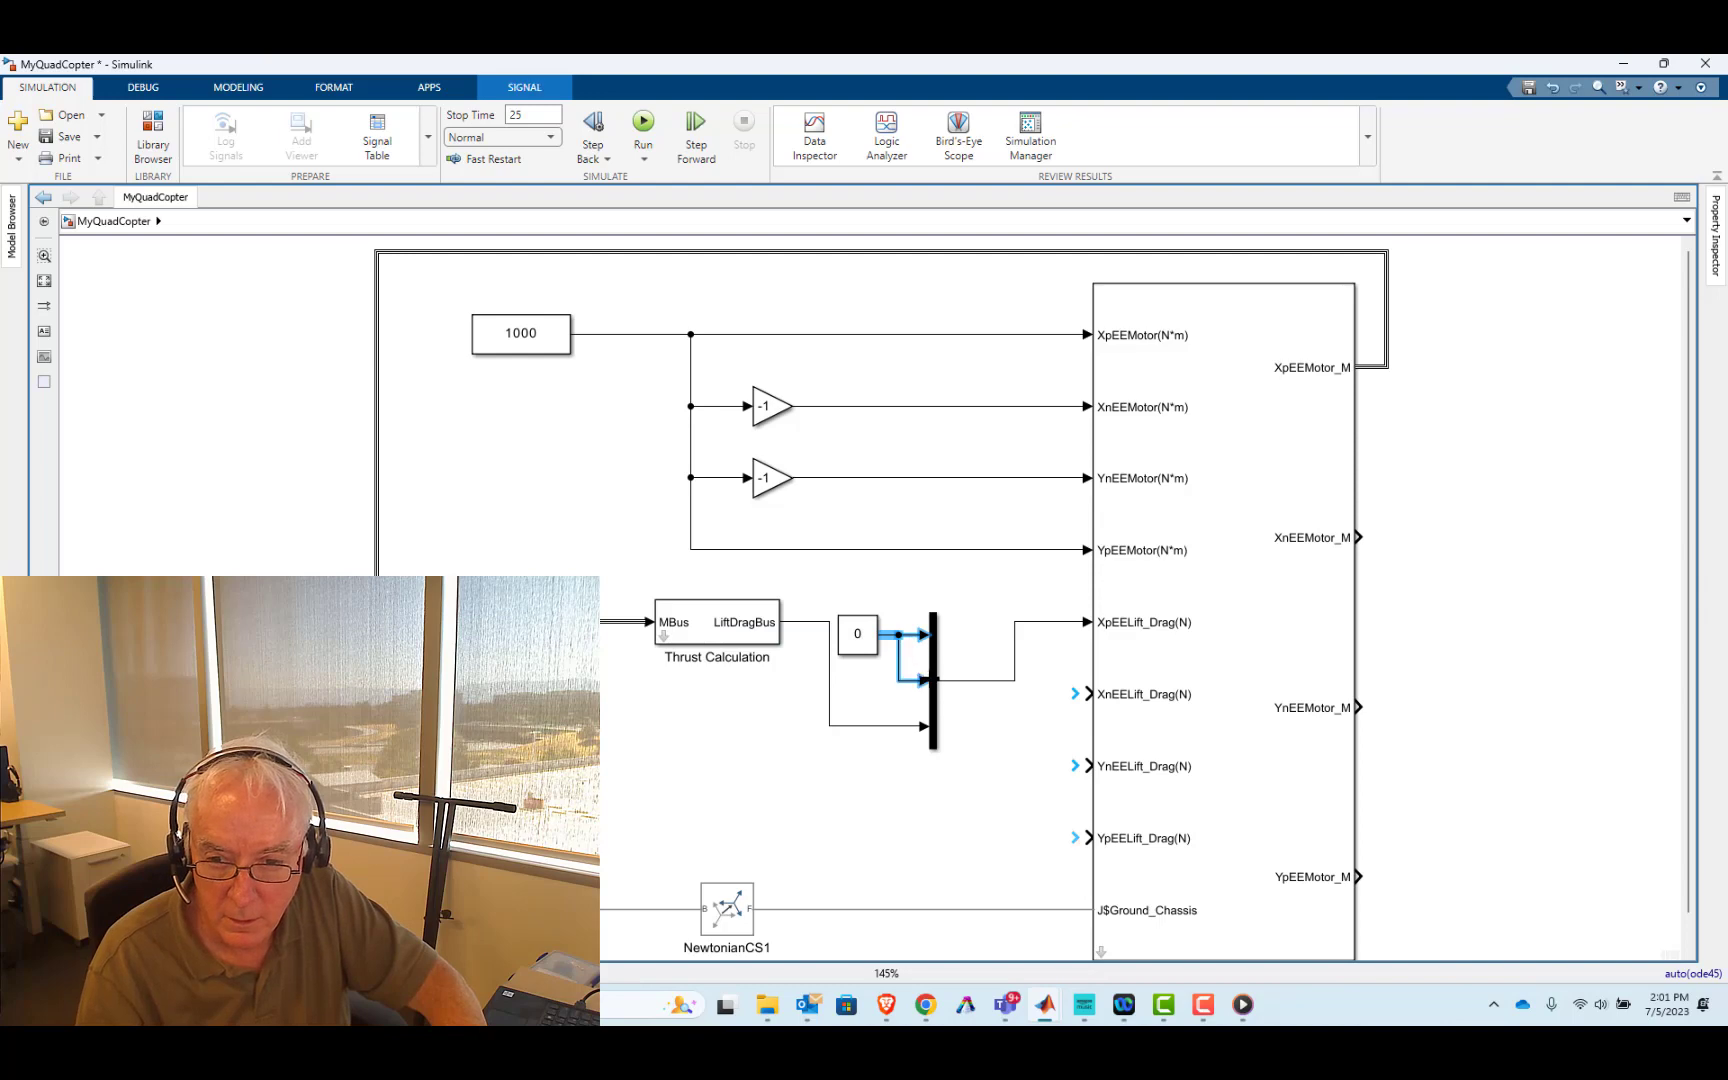
# - Delete the signal line from the LiftDragBus output of Thrust Calculation to the third Mux input
pyautogui.moveTo(864, 587); pyautogui.dragTo(986, 774)
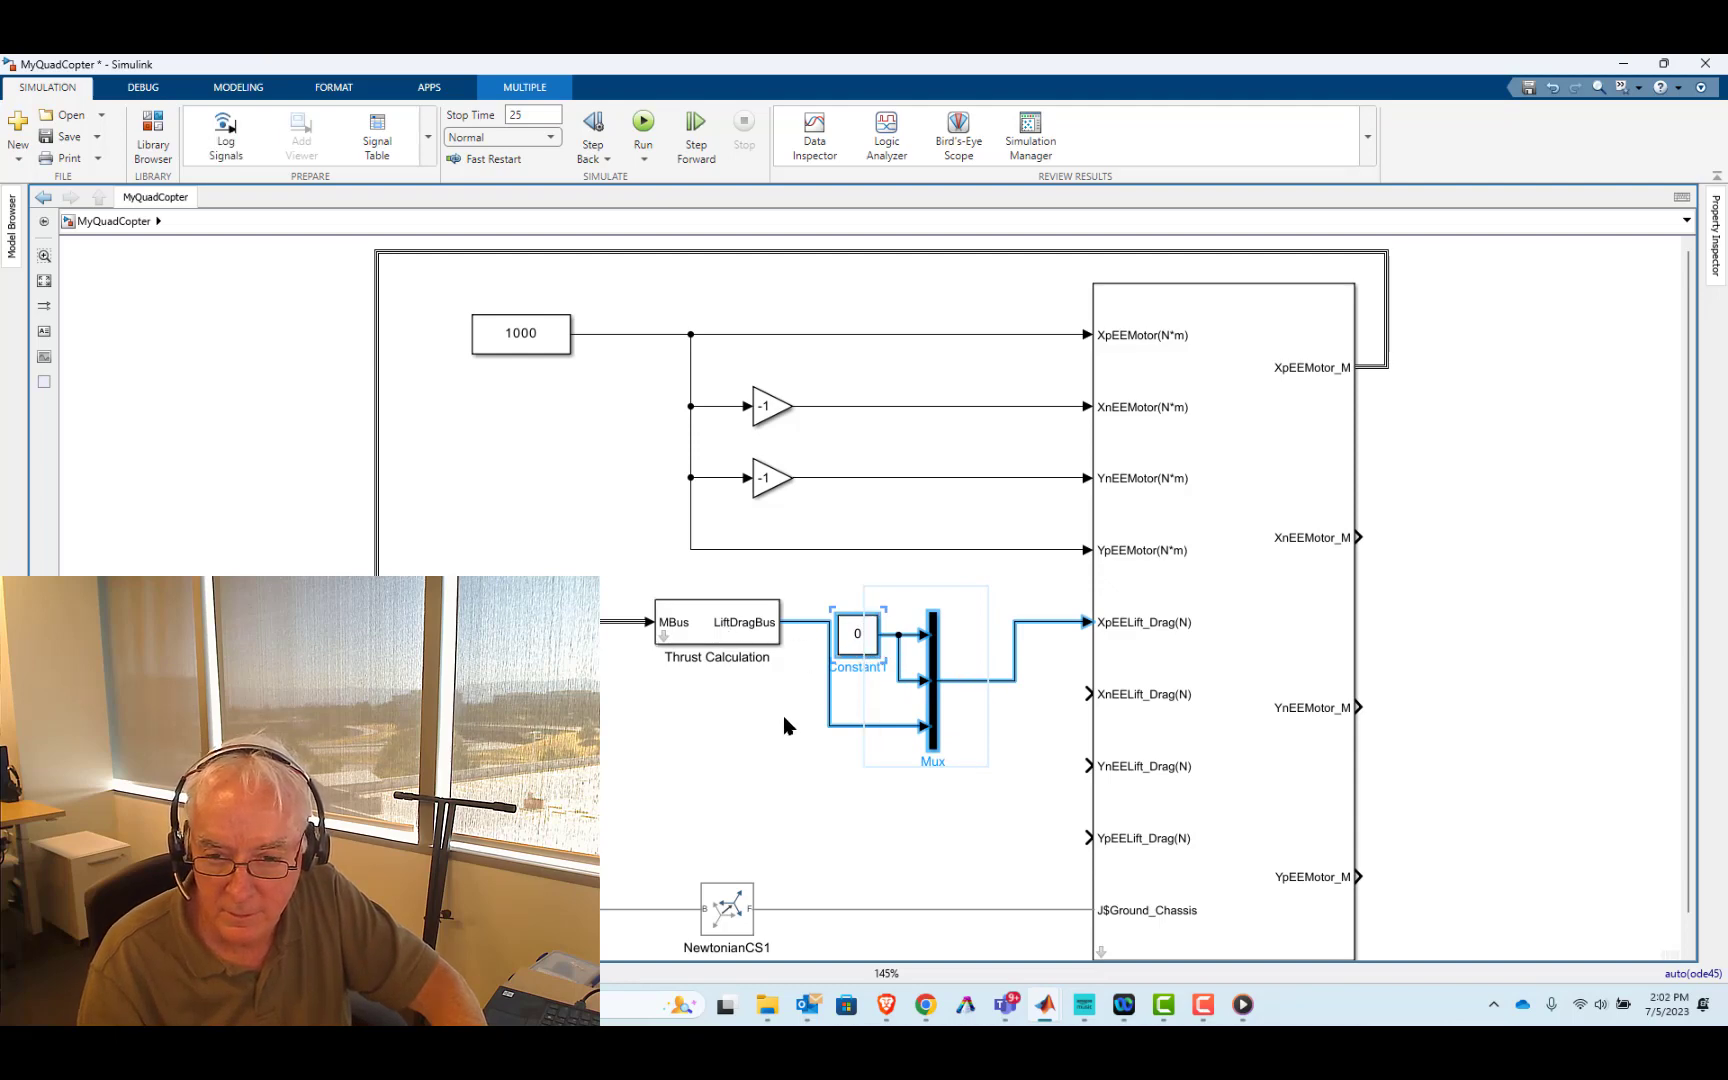
pyautogui.click(830, 722)
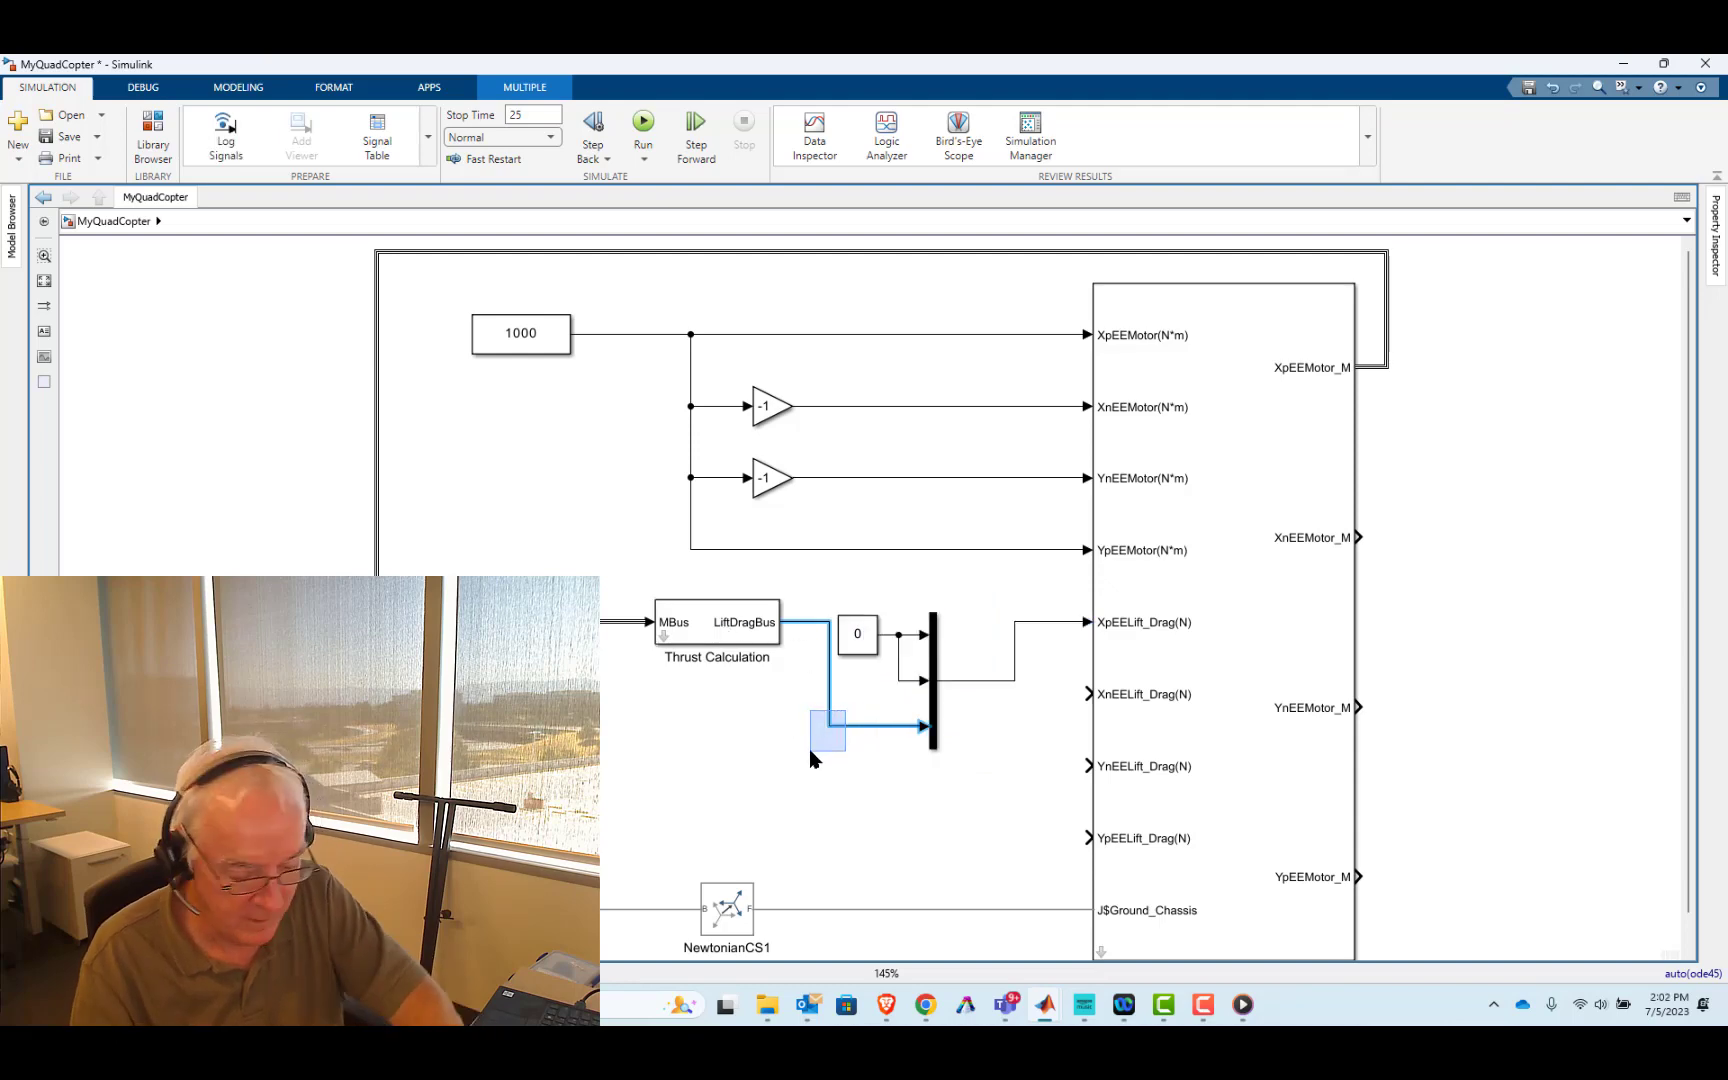
pyautogui.press('Delete')
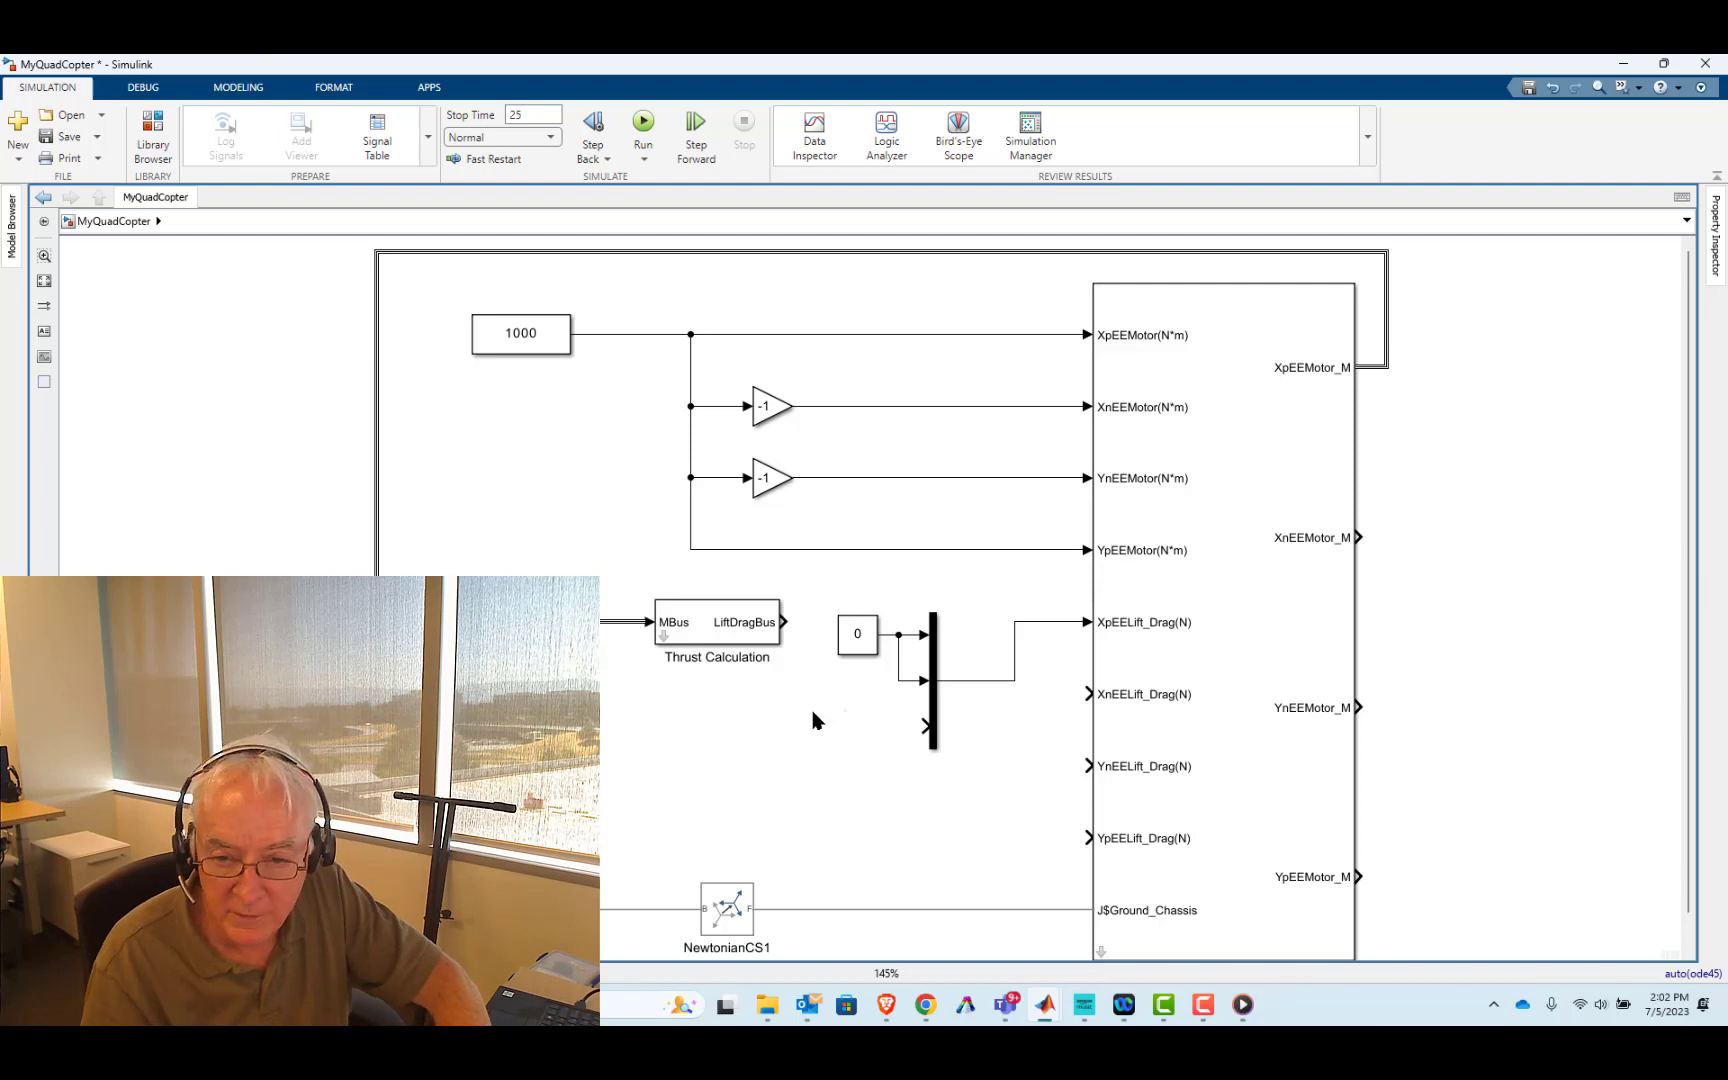
# - Add a Bus Selector block below the Constant 0 block and connect the LiftDragBus output of Thrust Calculation to it
pyautogui.doubleClick(820, 713)
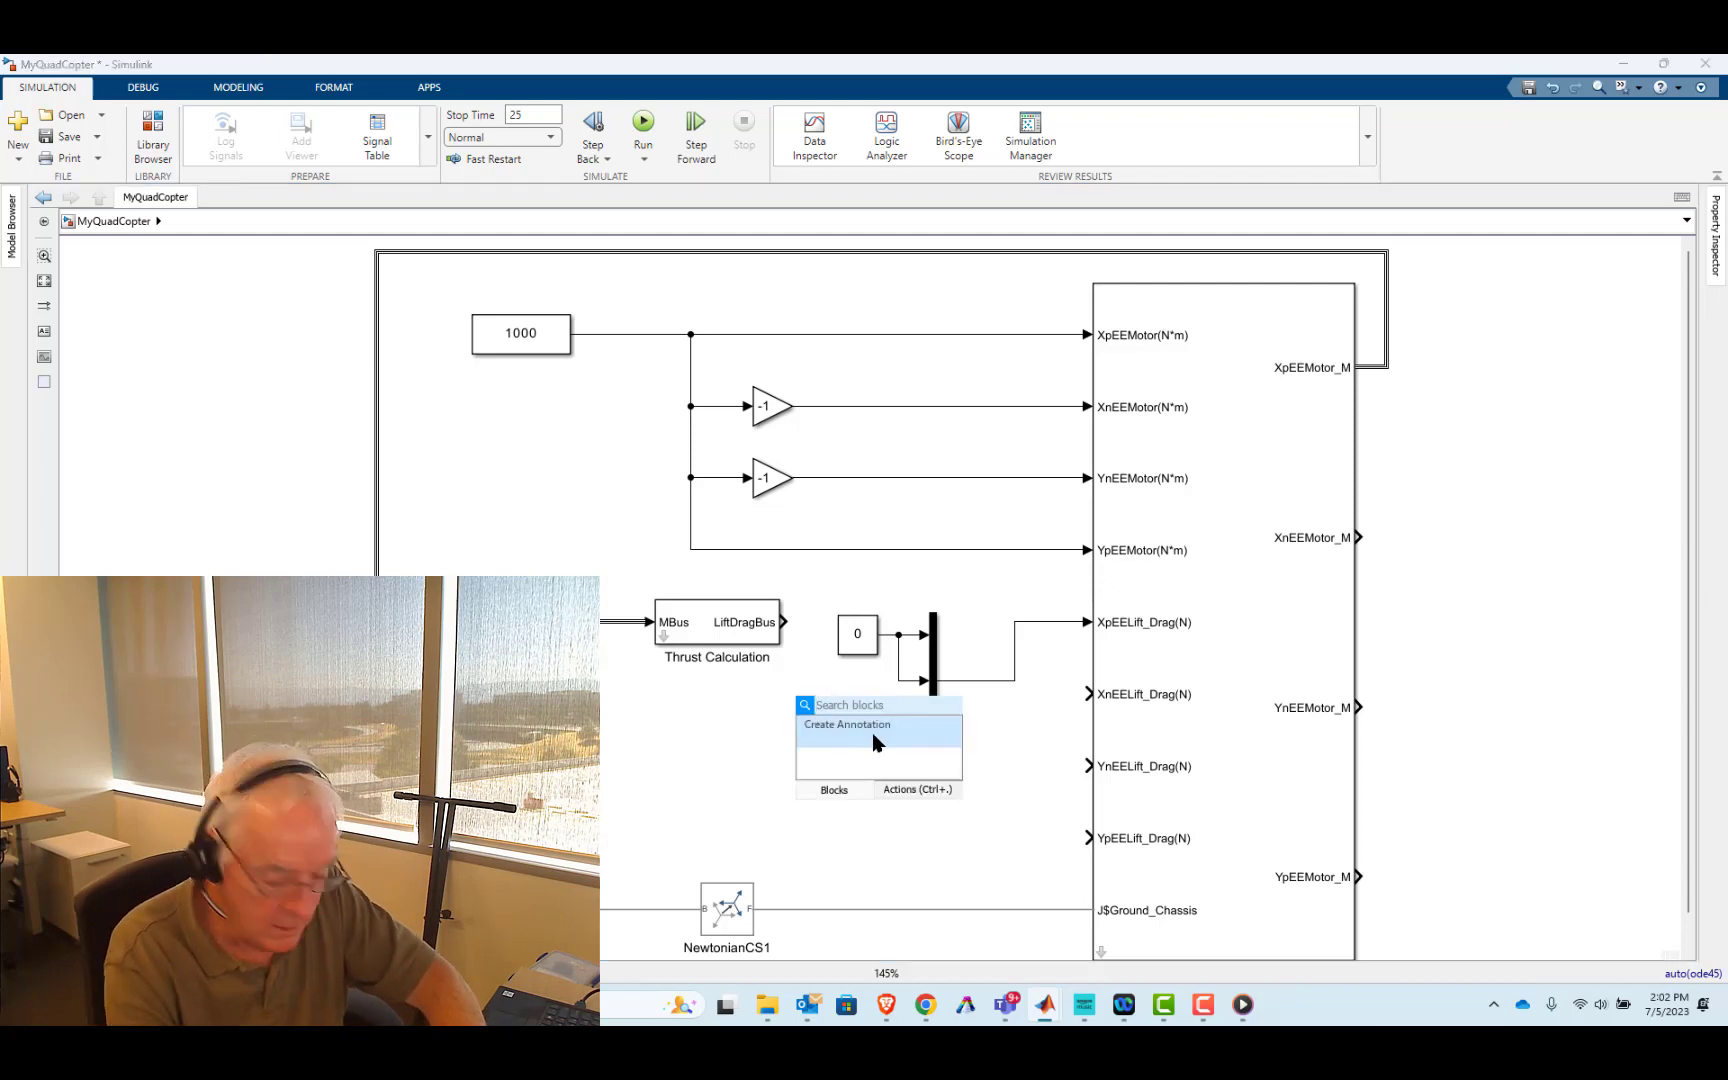
pyautogui.write('bus')
pyautogui.press('Return')
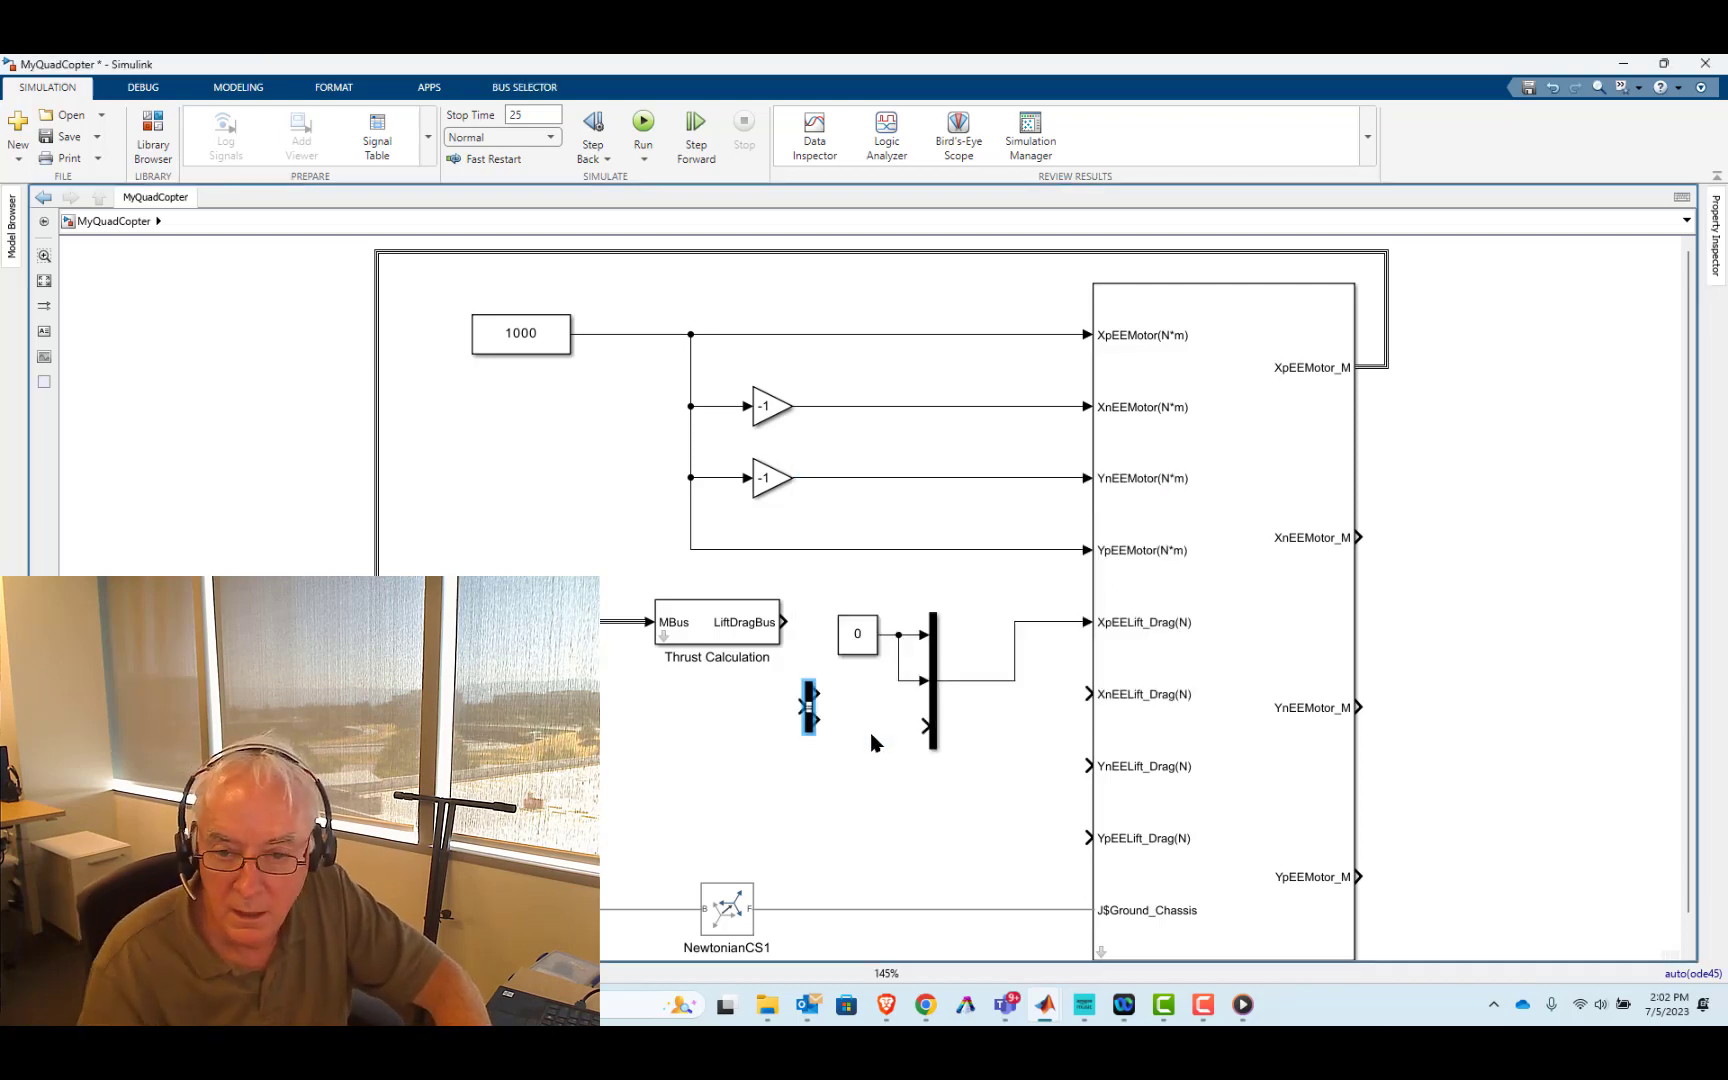
pyautogui.moveTo(812, 728)
pyautogui.mouseDown()
pyautogui.moveTo(824, 716)
pyautogui.moveTo(843, 741)
pyautogui.mouseUp()
pyautogui.moveTo(788, 628); pyautogui.dragTo(880, 731)
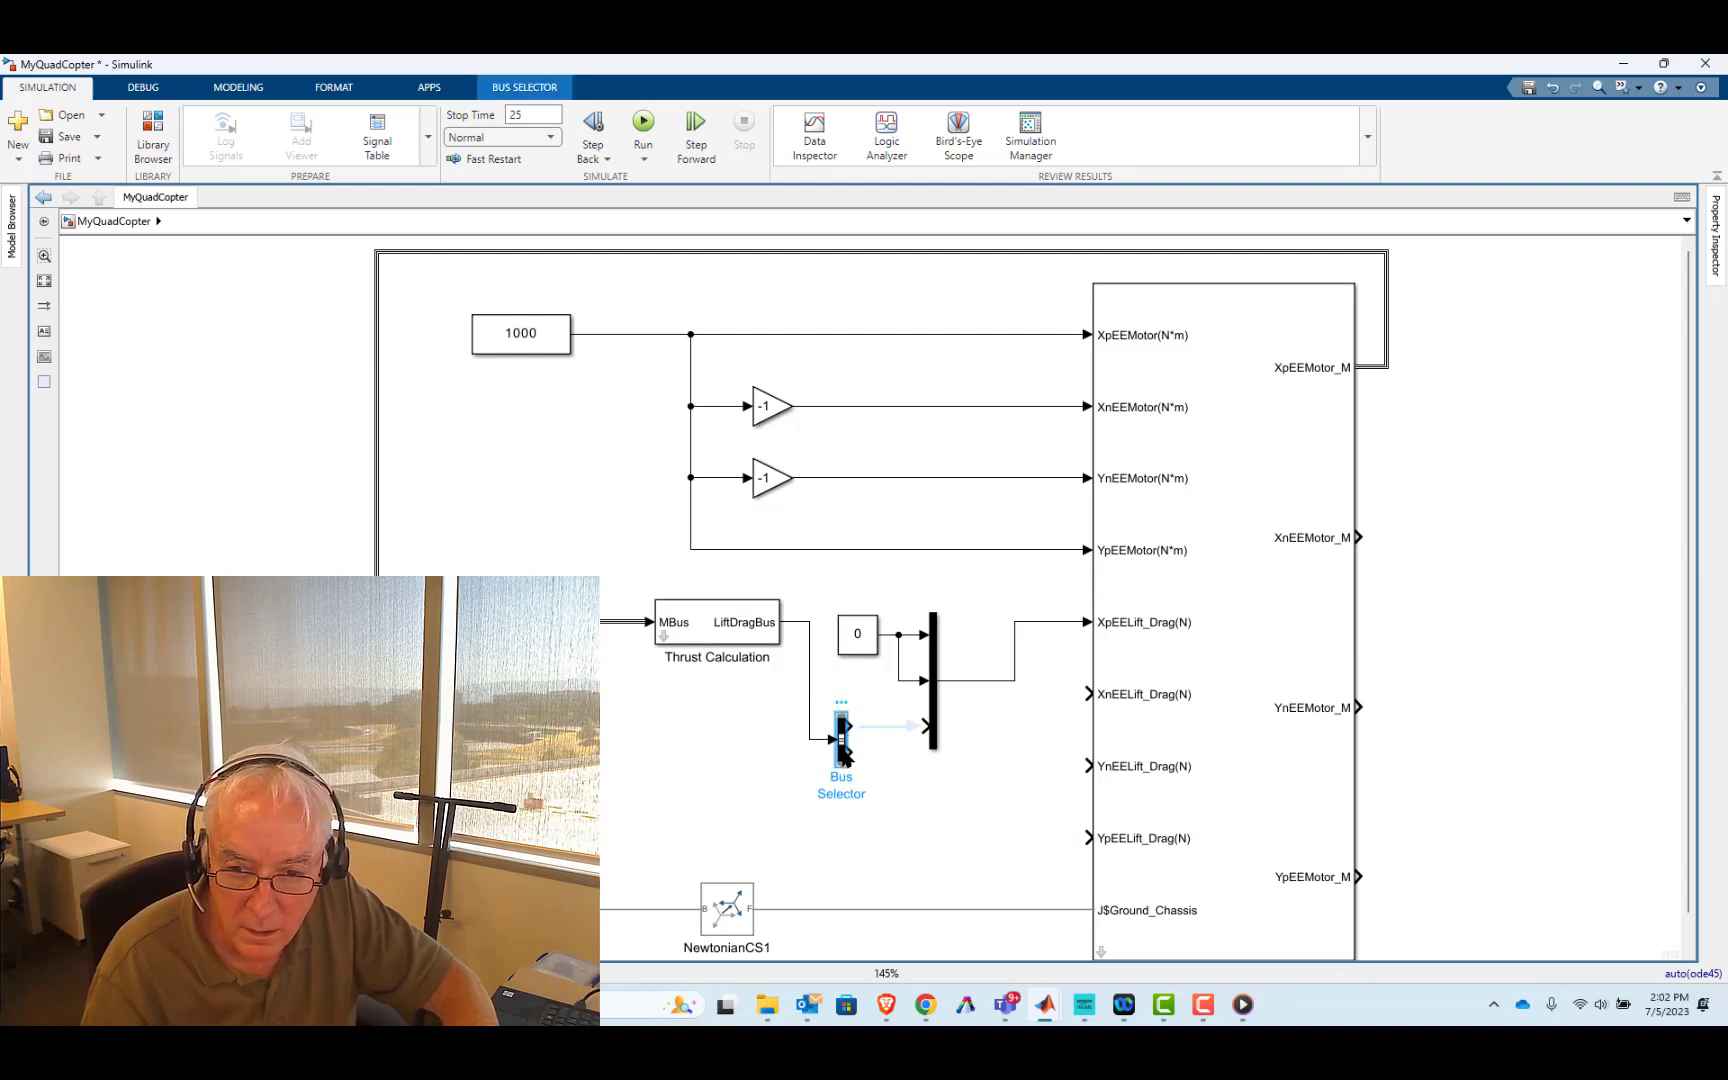
# - Make ForceZ the only output element of the Bus Selector and connect it in line with the third Mux input
pyautogui.doubleClick(845, 755)
pyautogui.click(1238, 695)
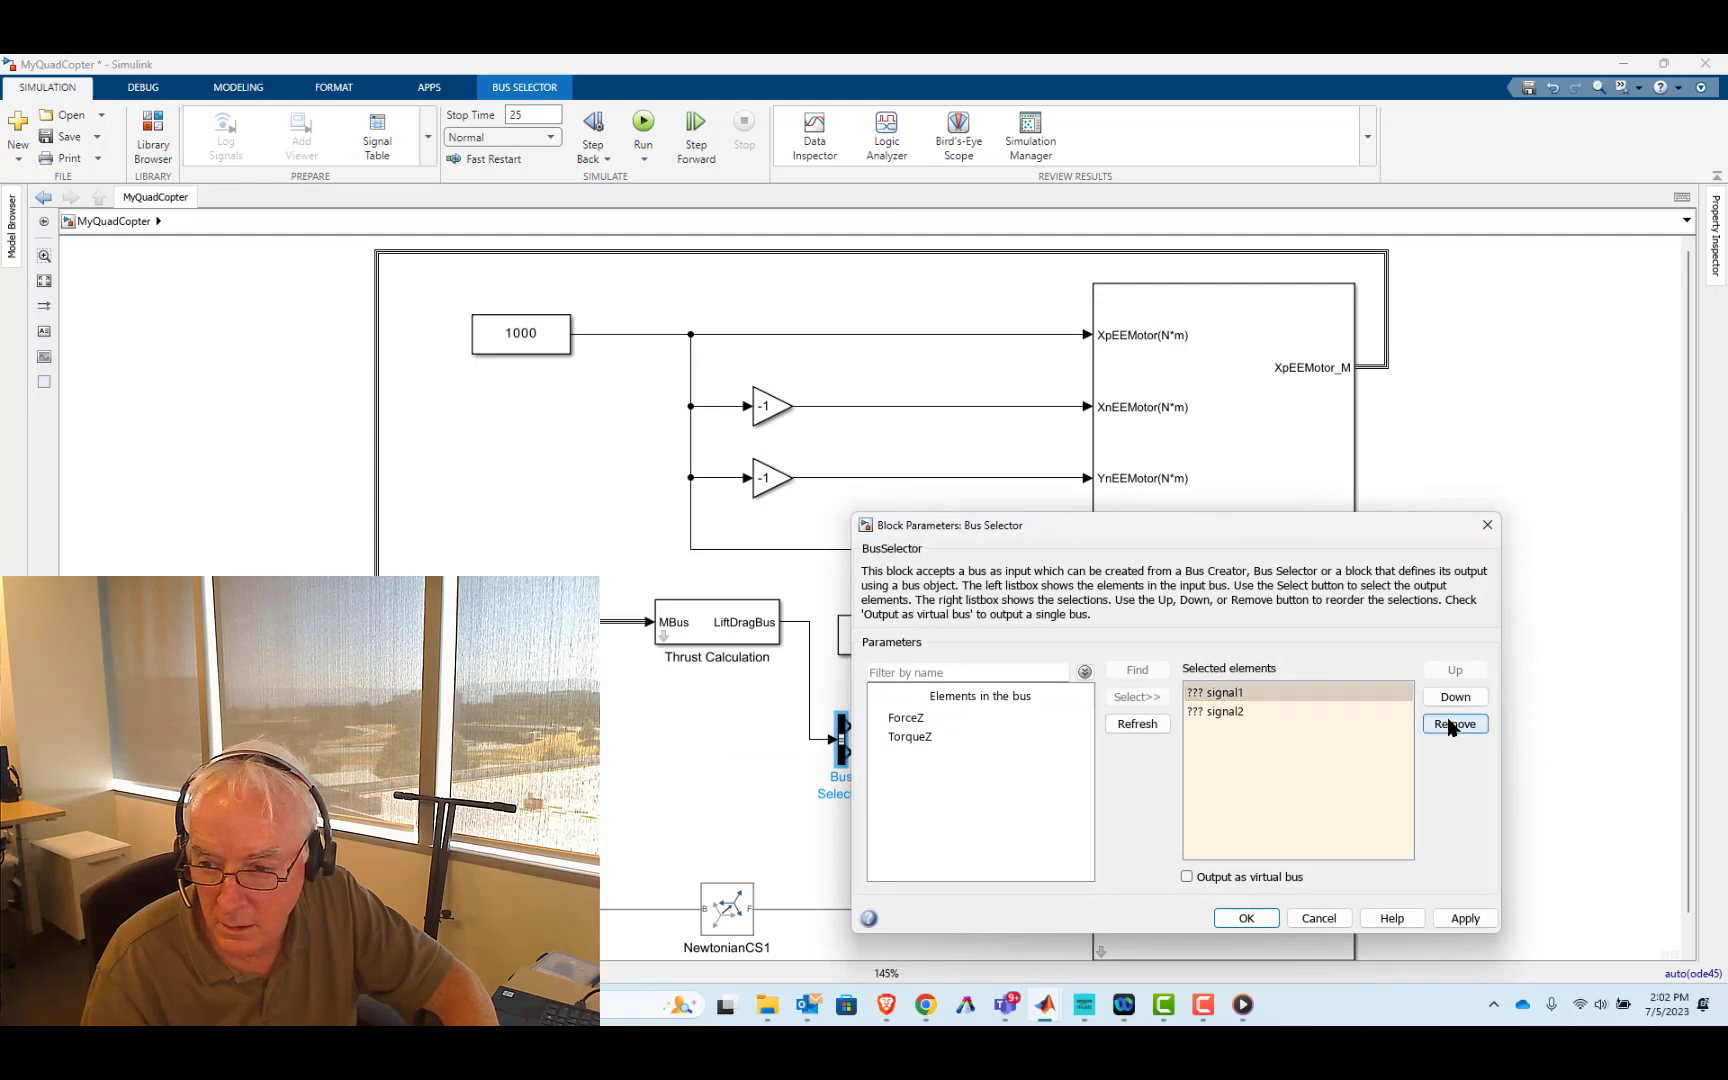
pyautogui.click(1452, 725)
pyautogui.click(1452, 725)
pyautogui.click(905, 717)
pyautogui.keyDown('shift'); pyautogui.click(1093, 740); pyautogui.keyUp('shift')
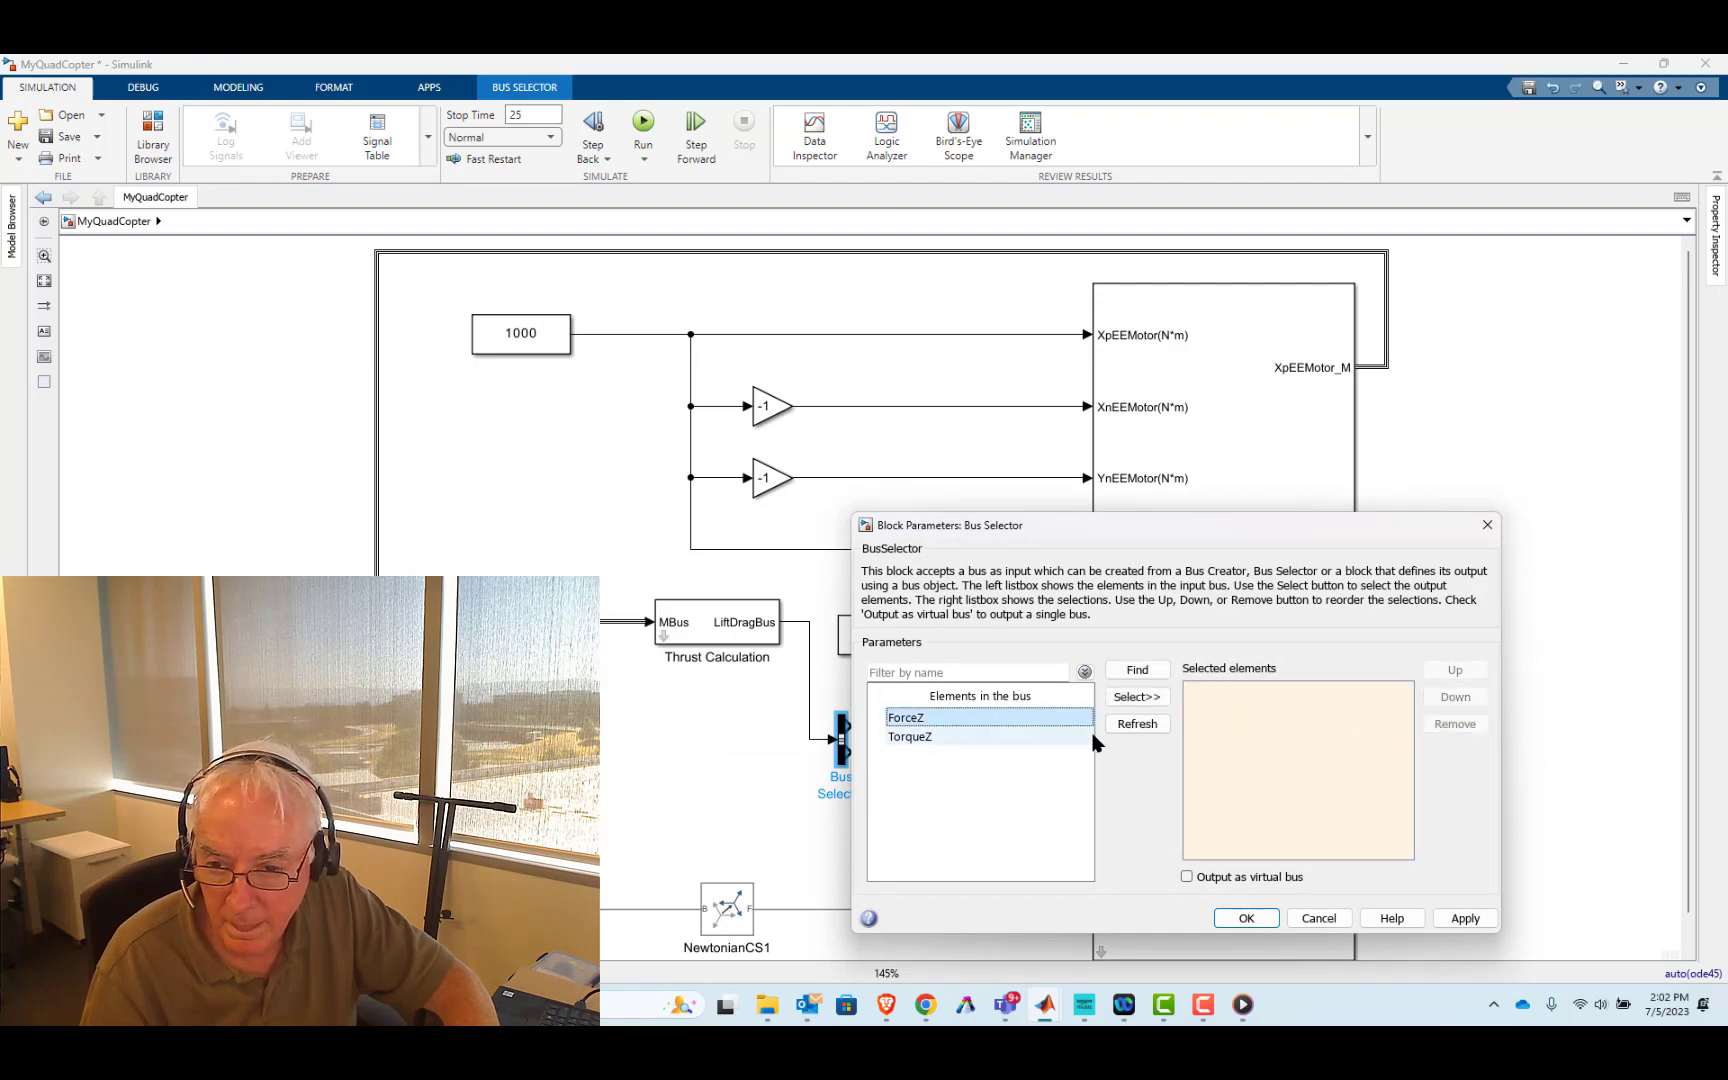
pyautogui.click(1137, 696)
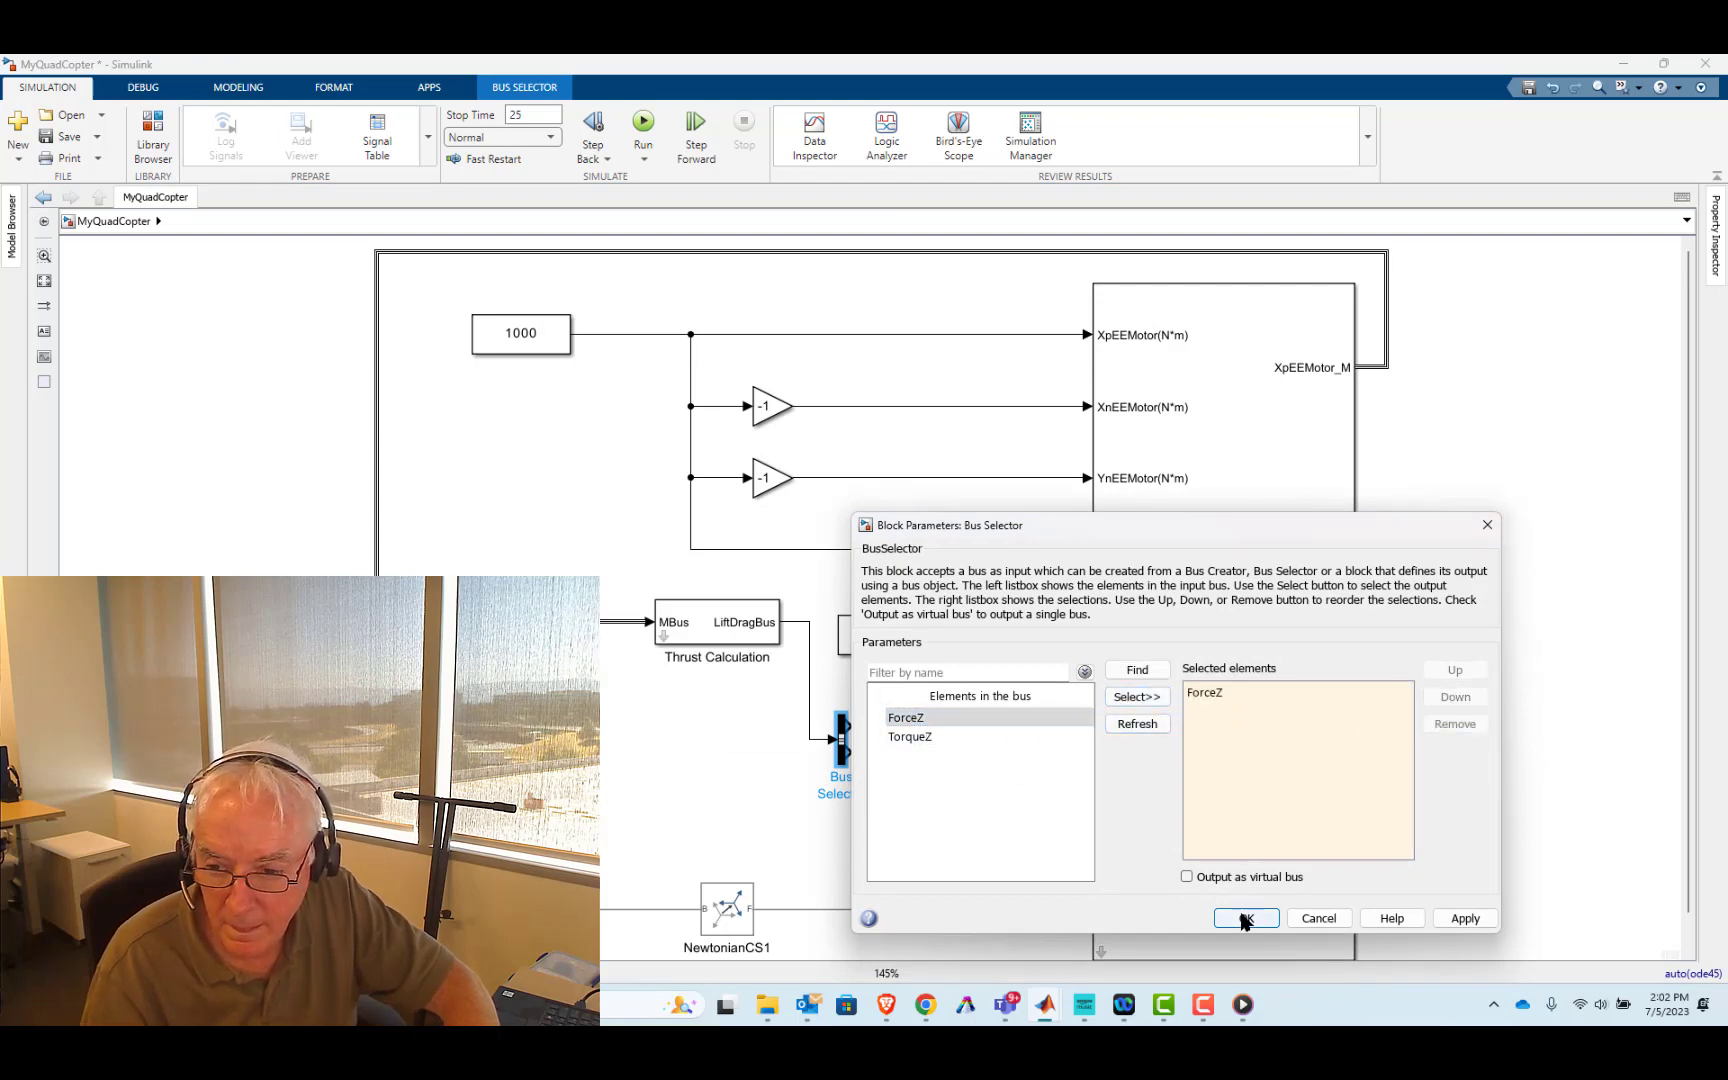
pyautogui.click(1245, 918)
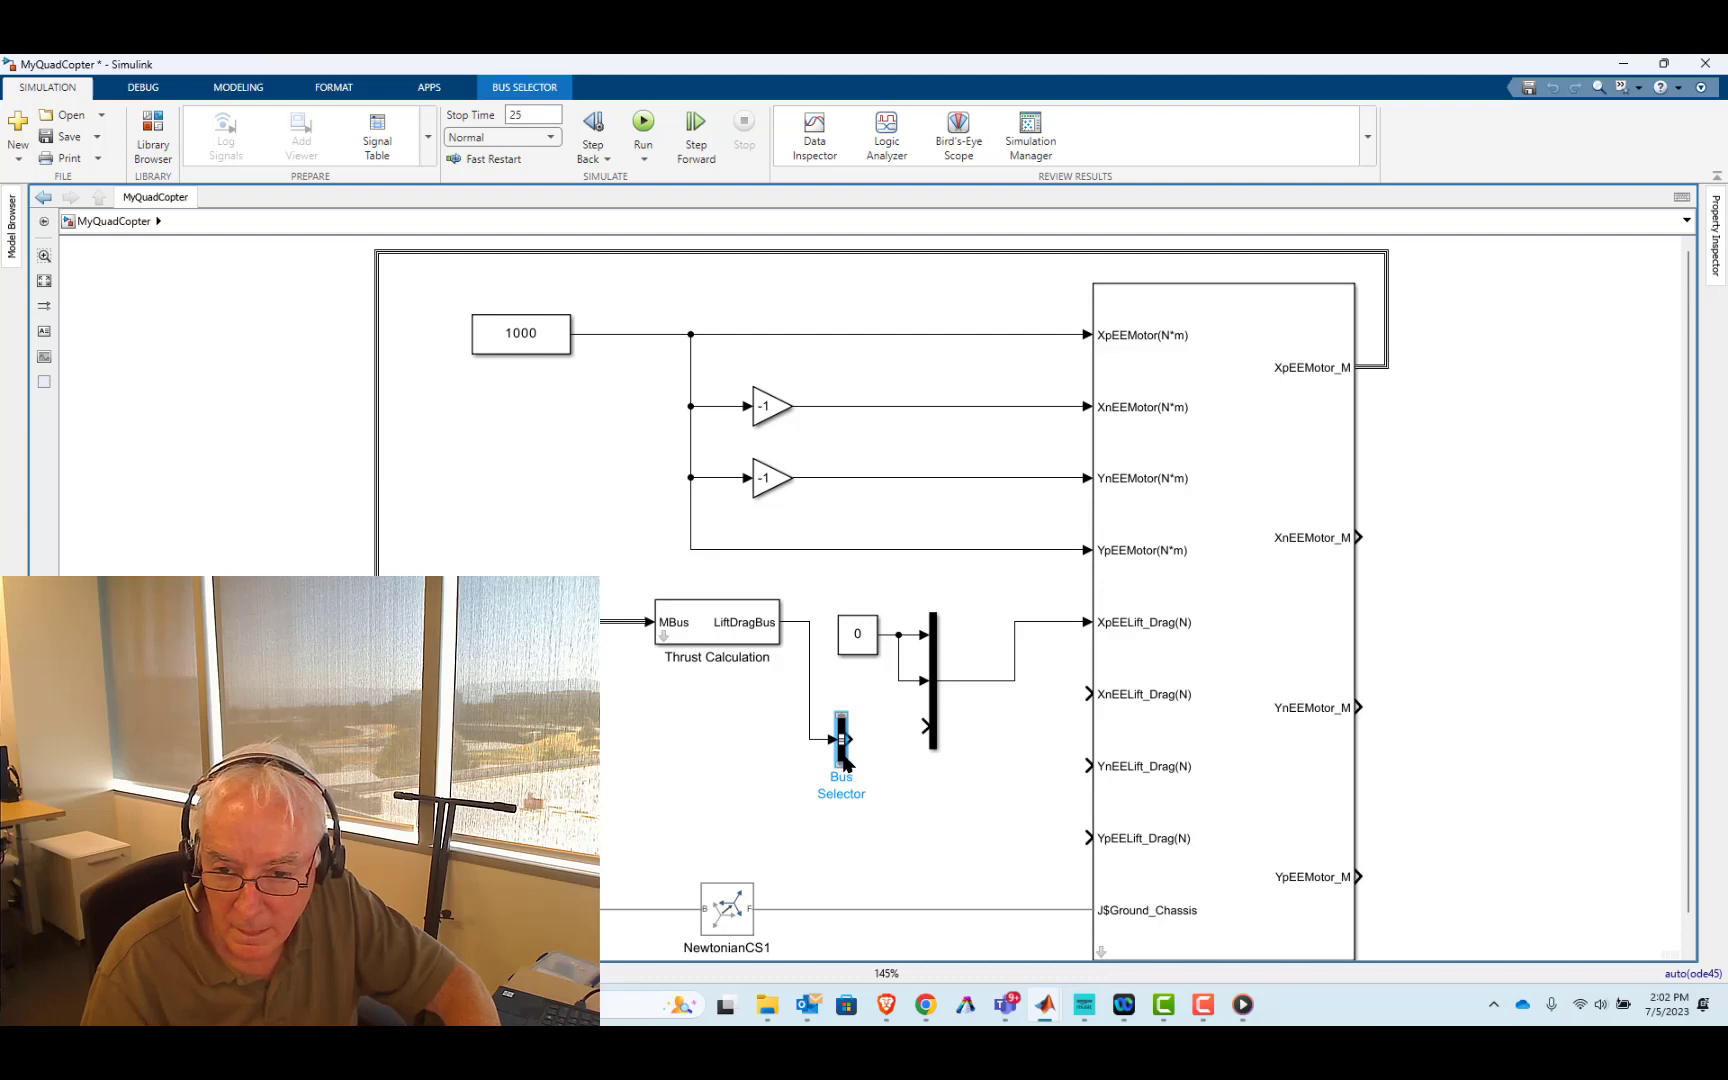
pyautogui.moveTo(845, 762); pyautogui.dragTo(924, 727)
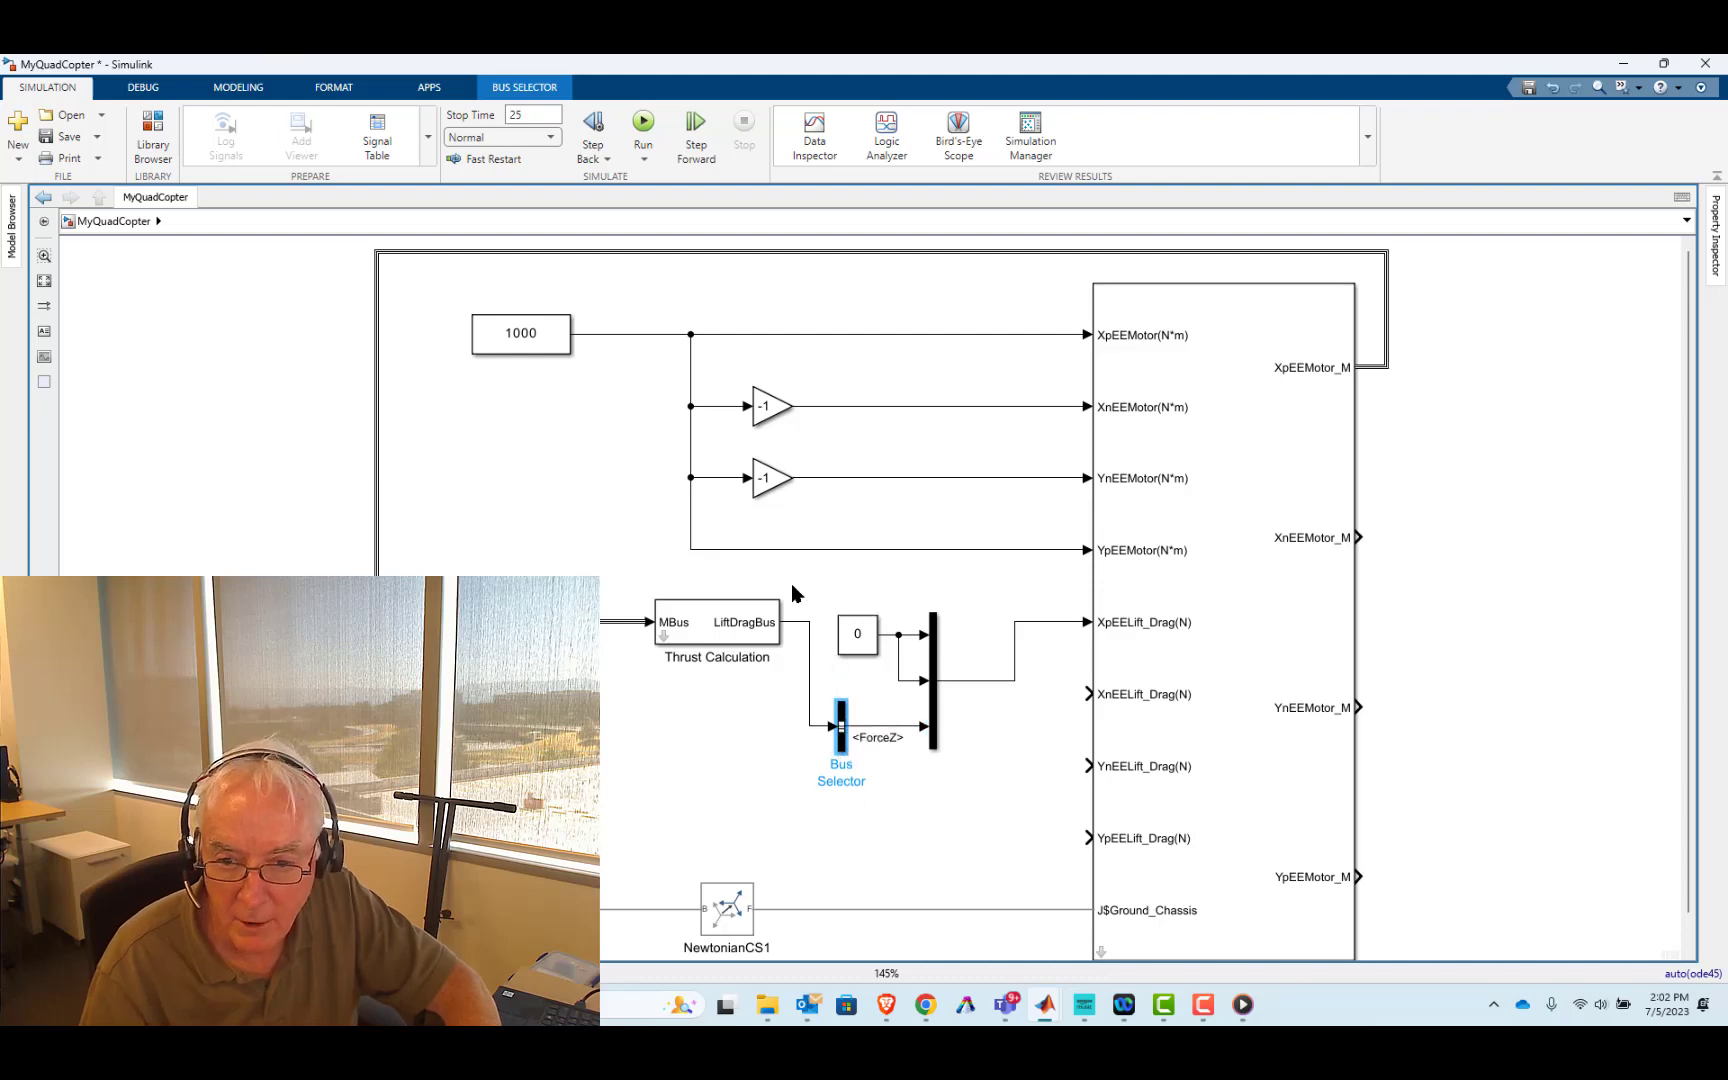
# - Group the Constant, Bus Selector and Mux into a subsystem and align it on the line between Thrust Calculation and XpEELift_Drag(N)
pyautogui.moveTo(792, 593); pyautogui.dragTo(997, 815)
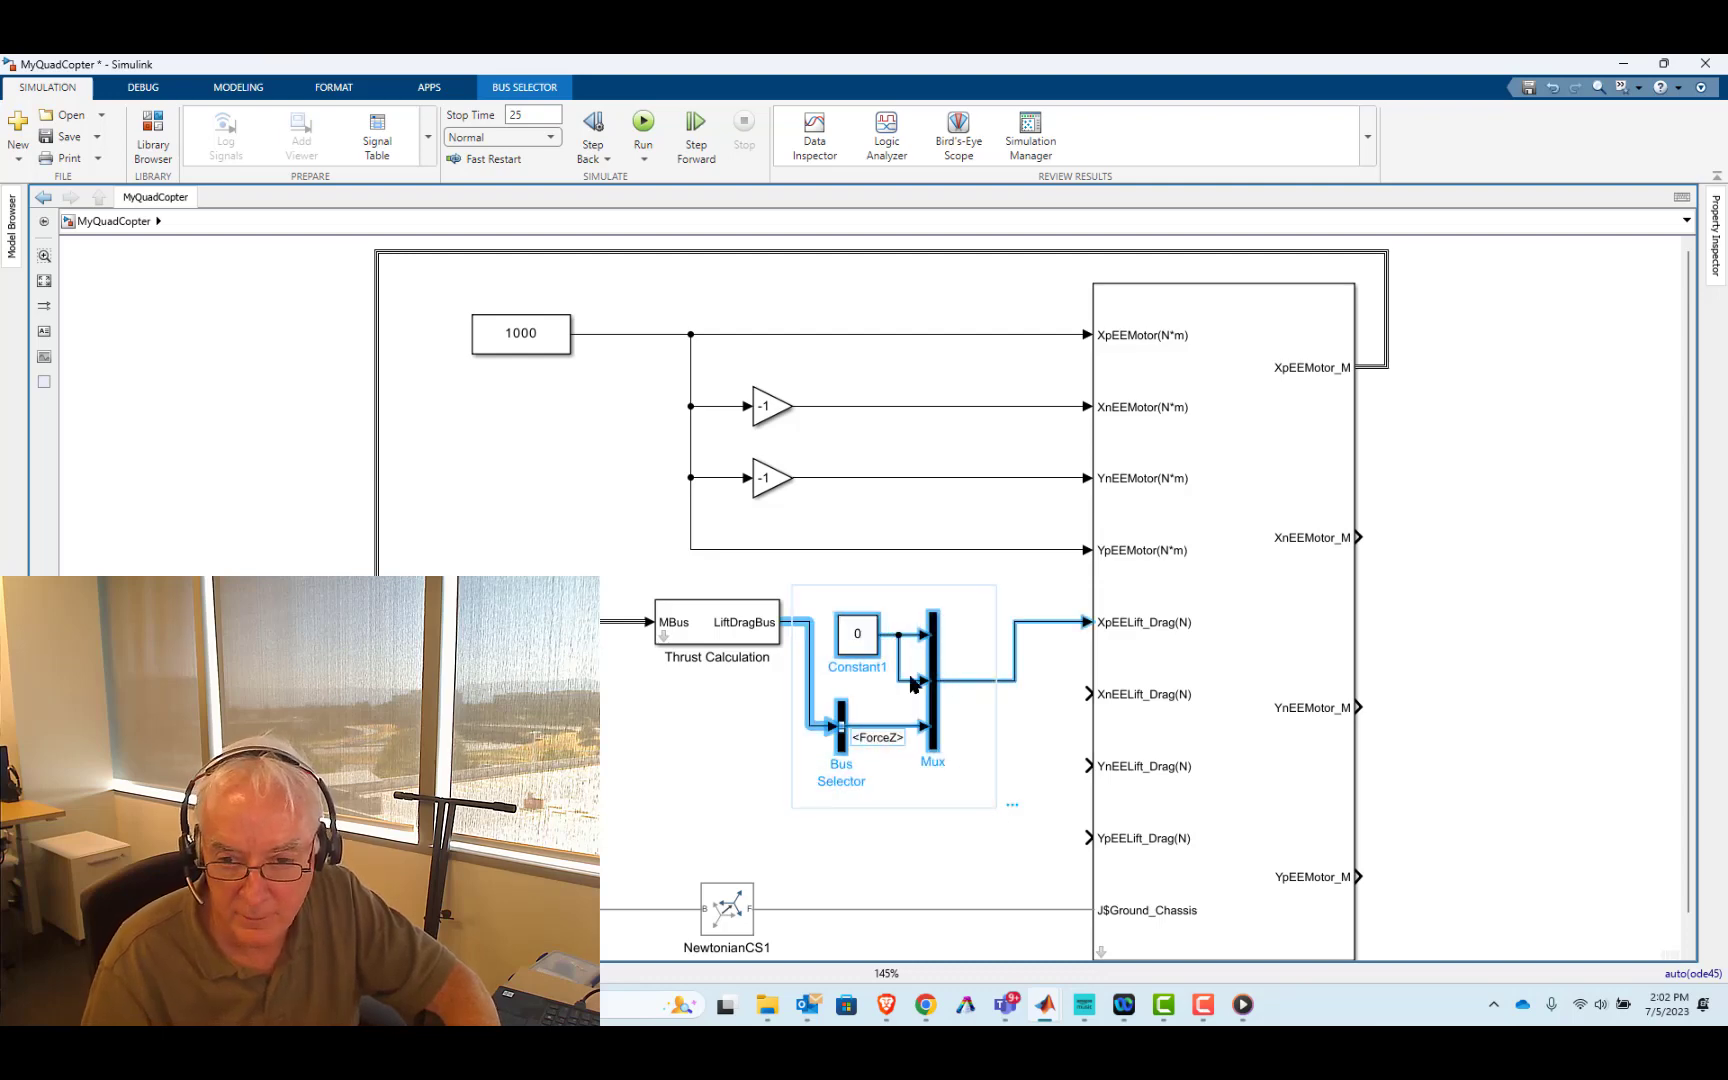
pyautogui.rightClick(858, 631)
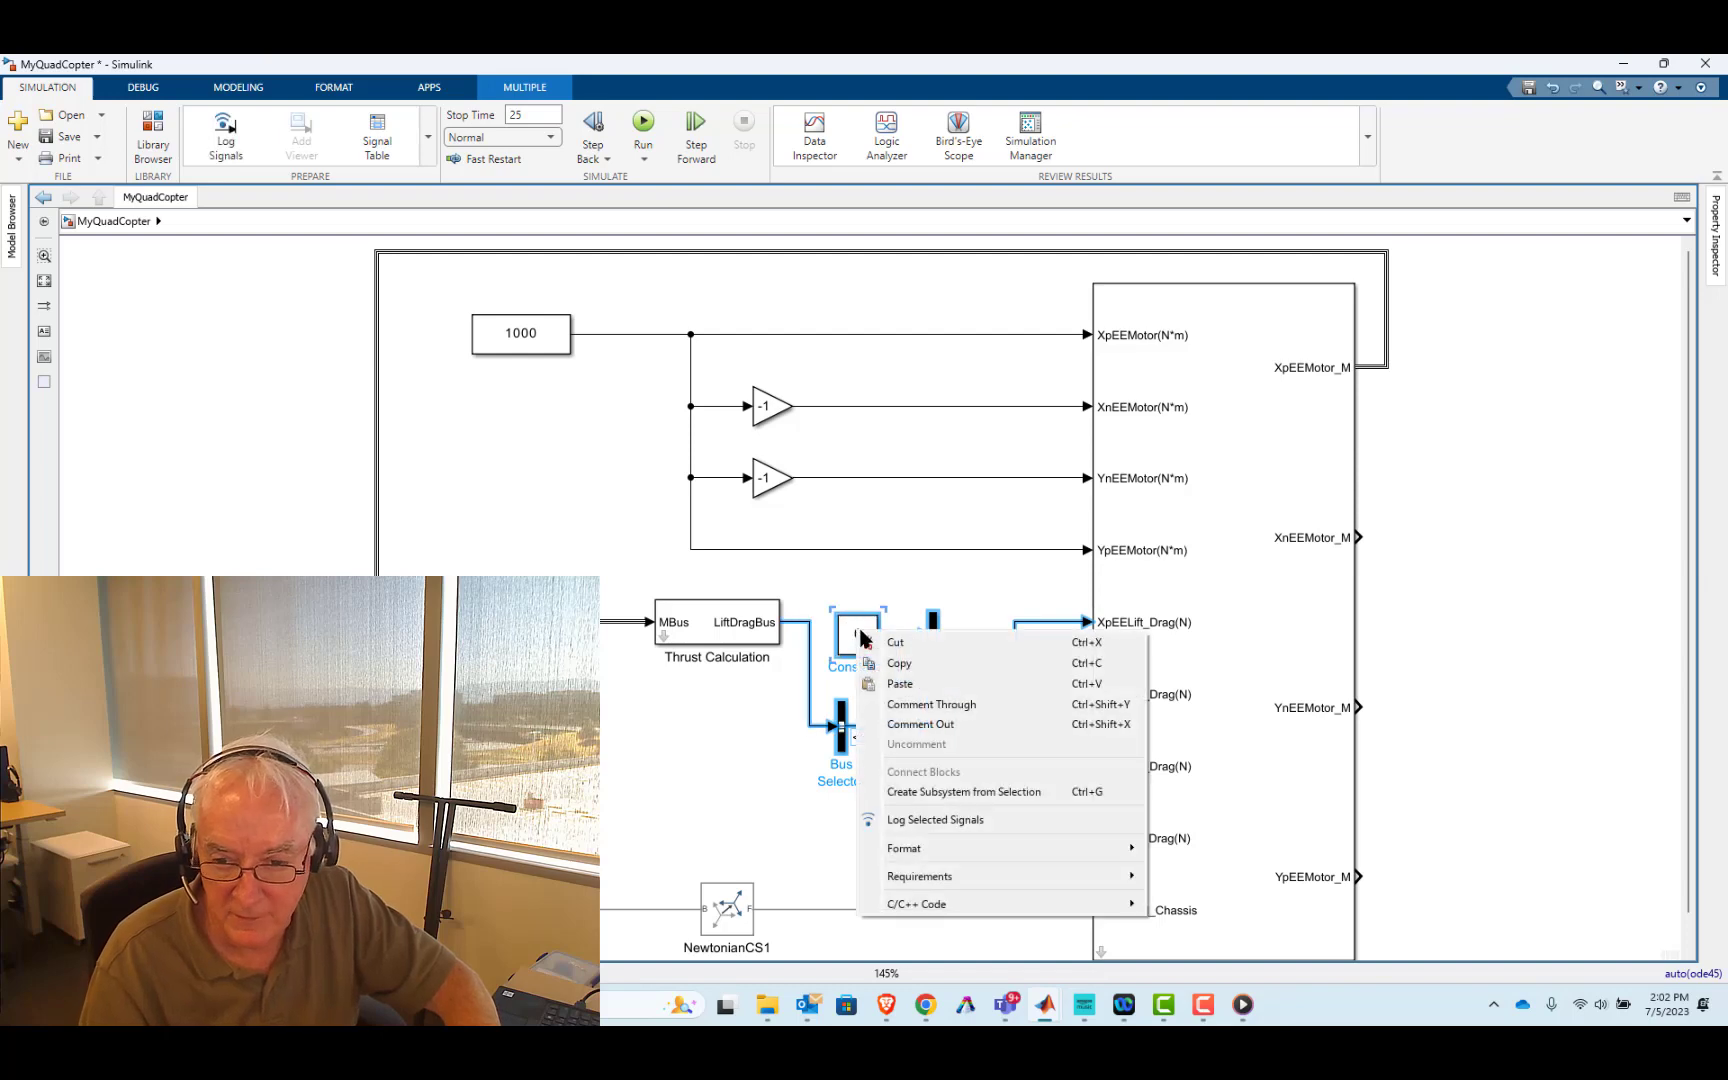
pyautogui.click(963, 791)
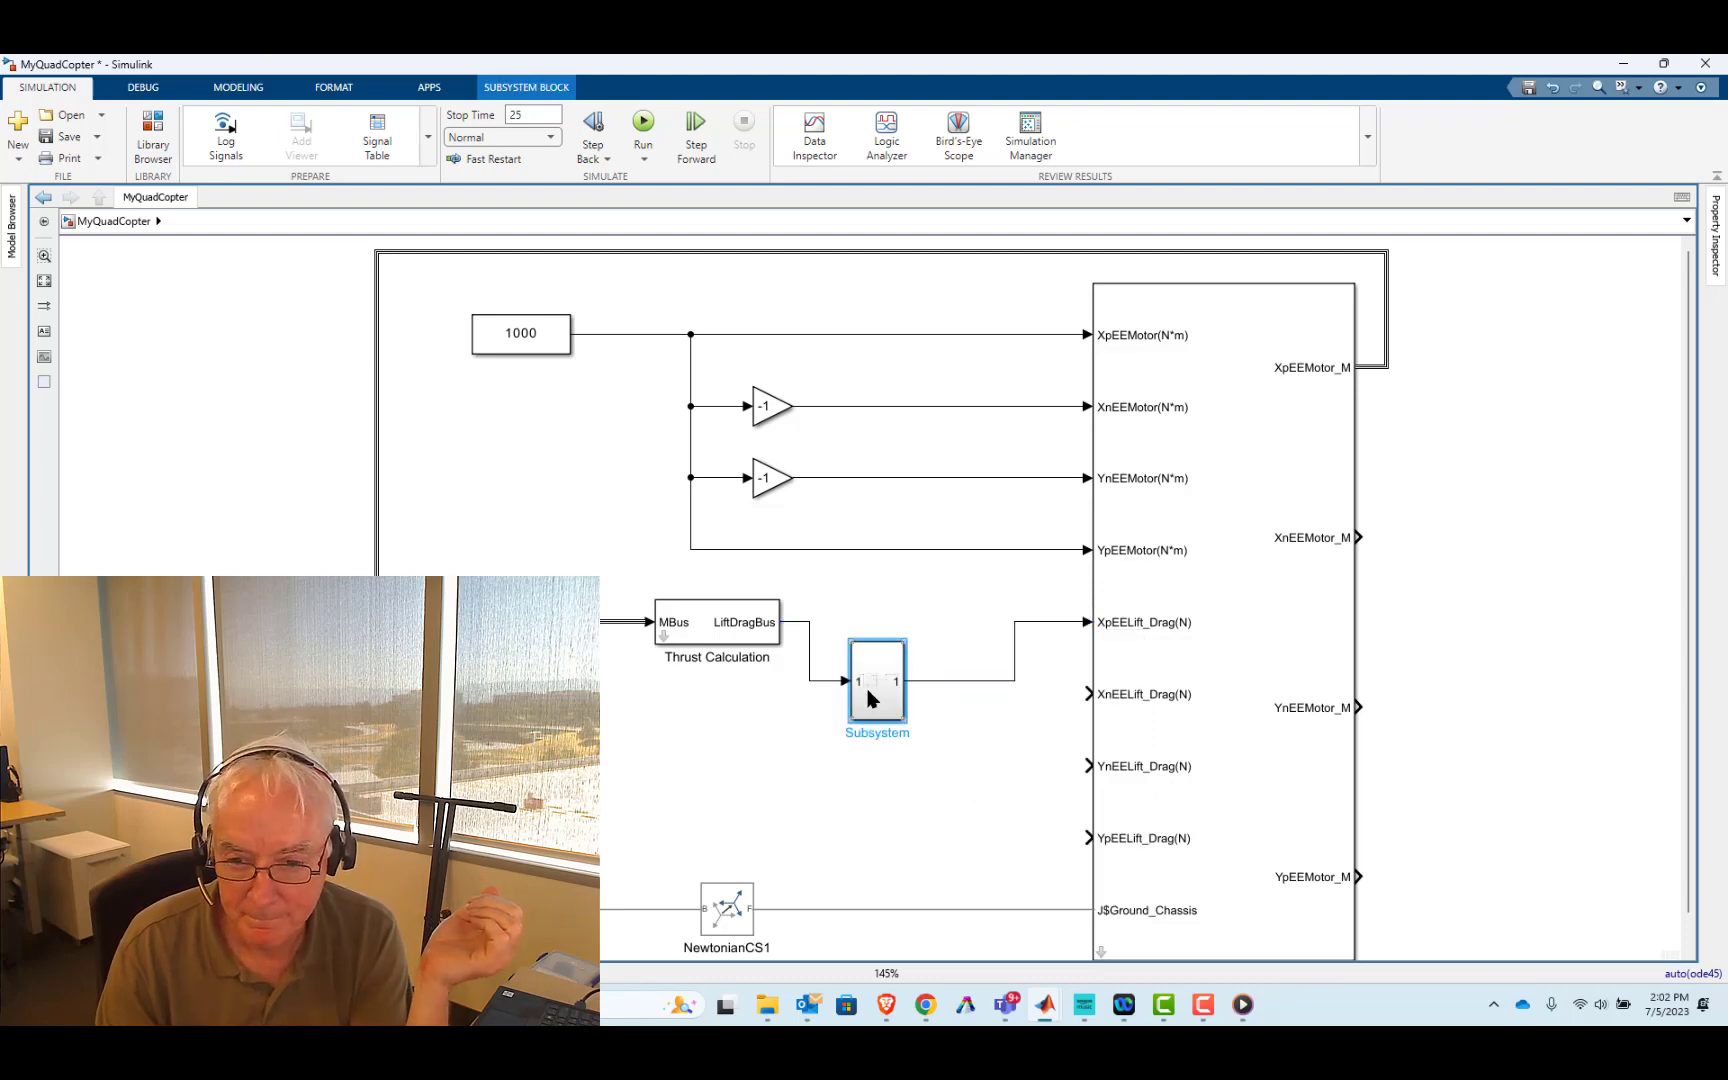
pyautogui.moveTo(872, 698); pyautogui.dragTo(887, 626)
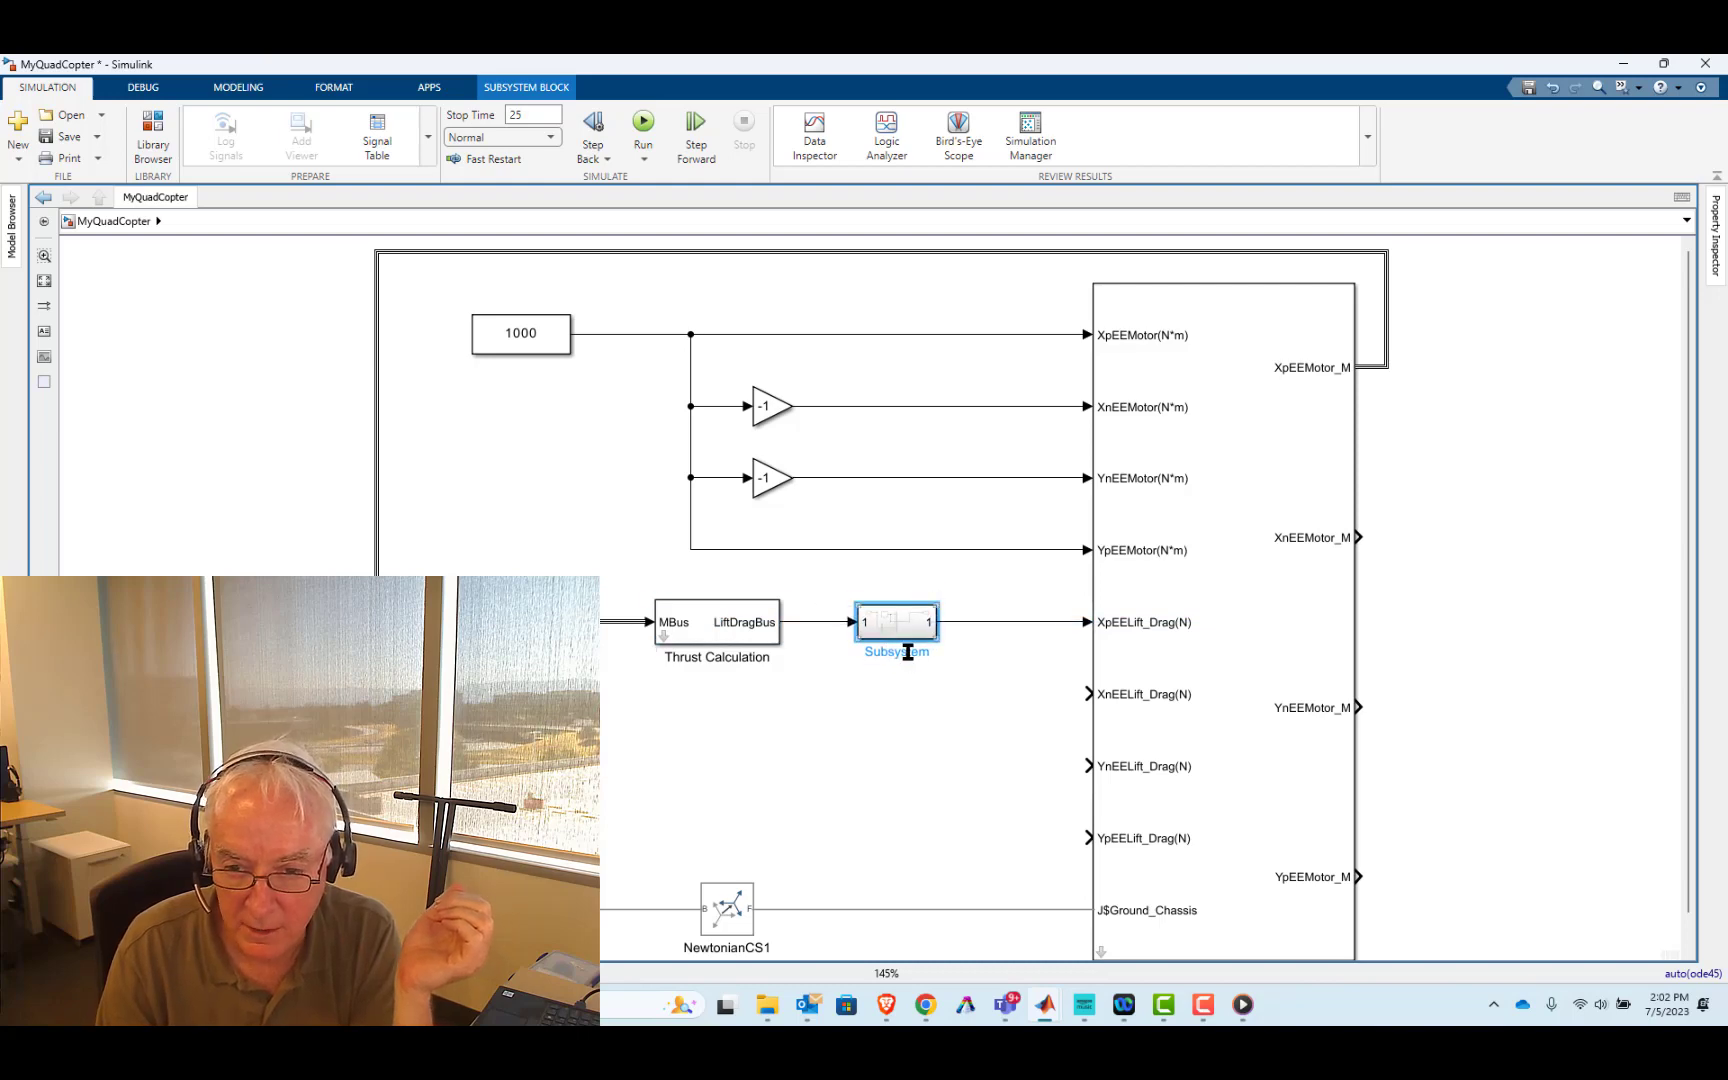
# - Rename the new subsystem to Get Thrust Vector
pyautogui.doubleClick(905, 651)
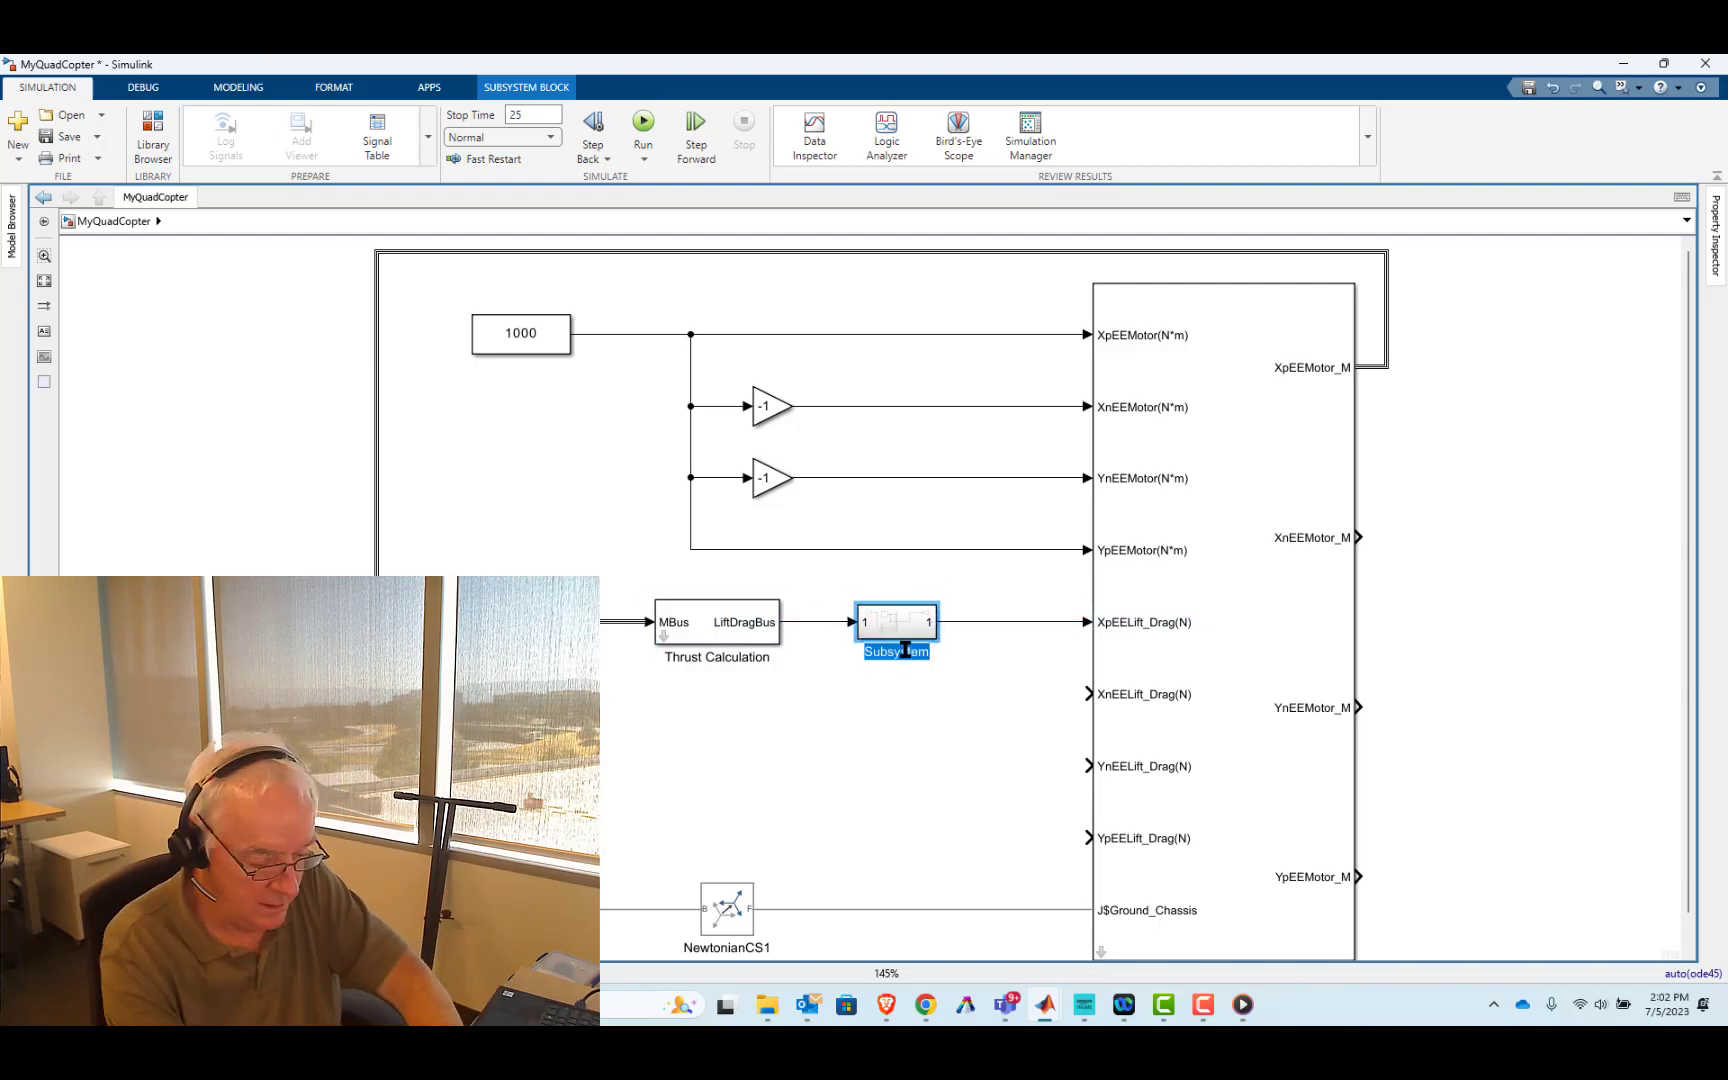
pyautogui.write('Ge')
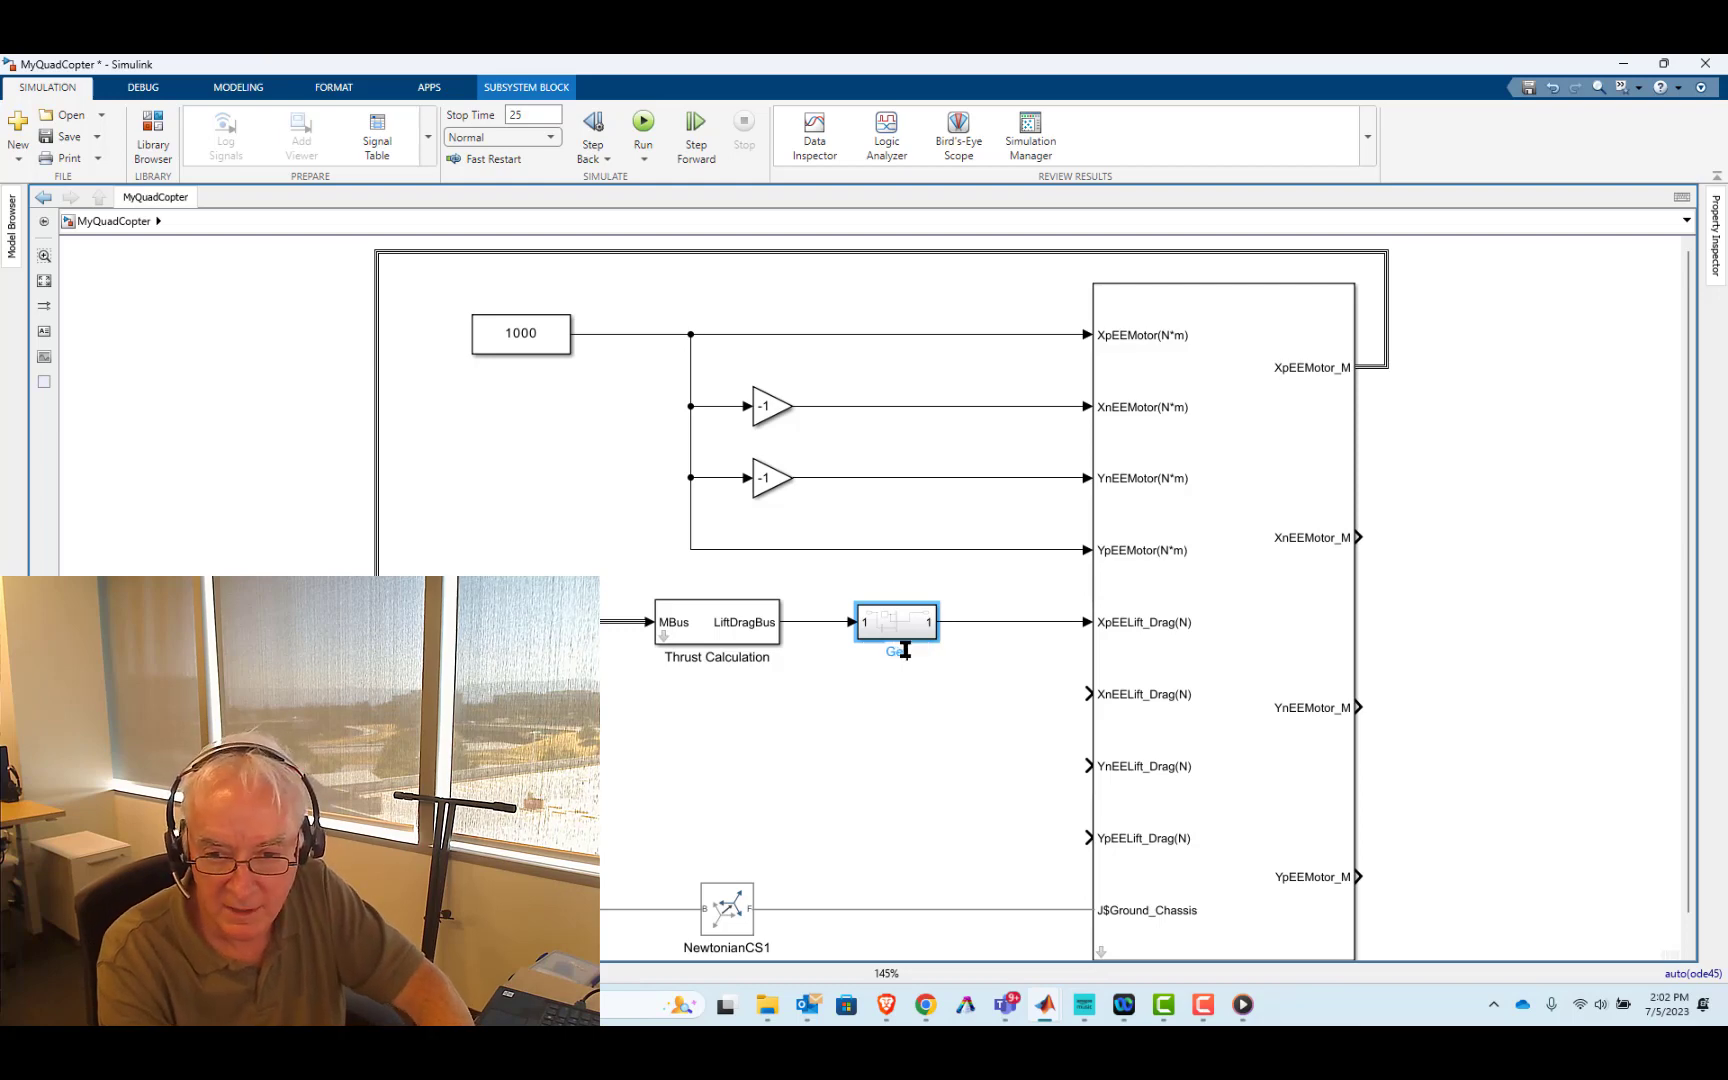
pyautogui.write('t Thrust')
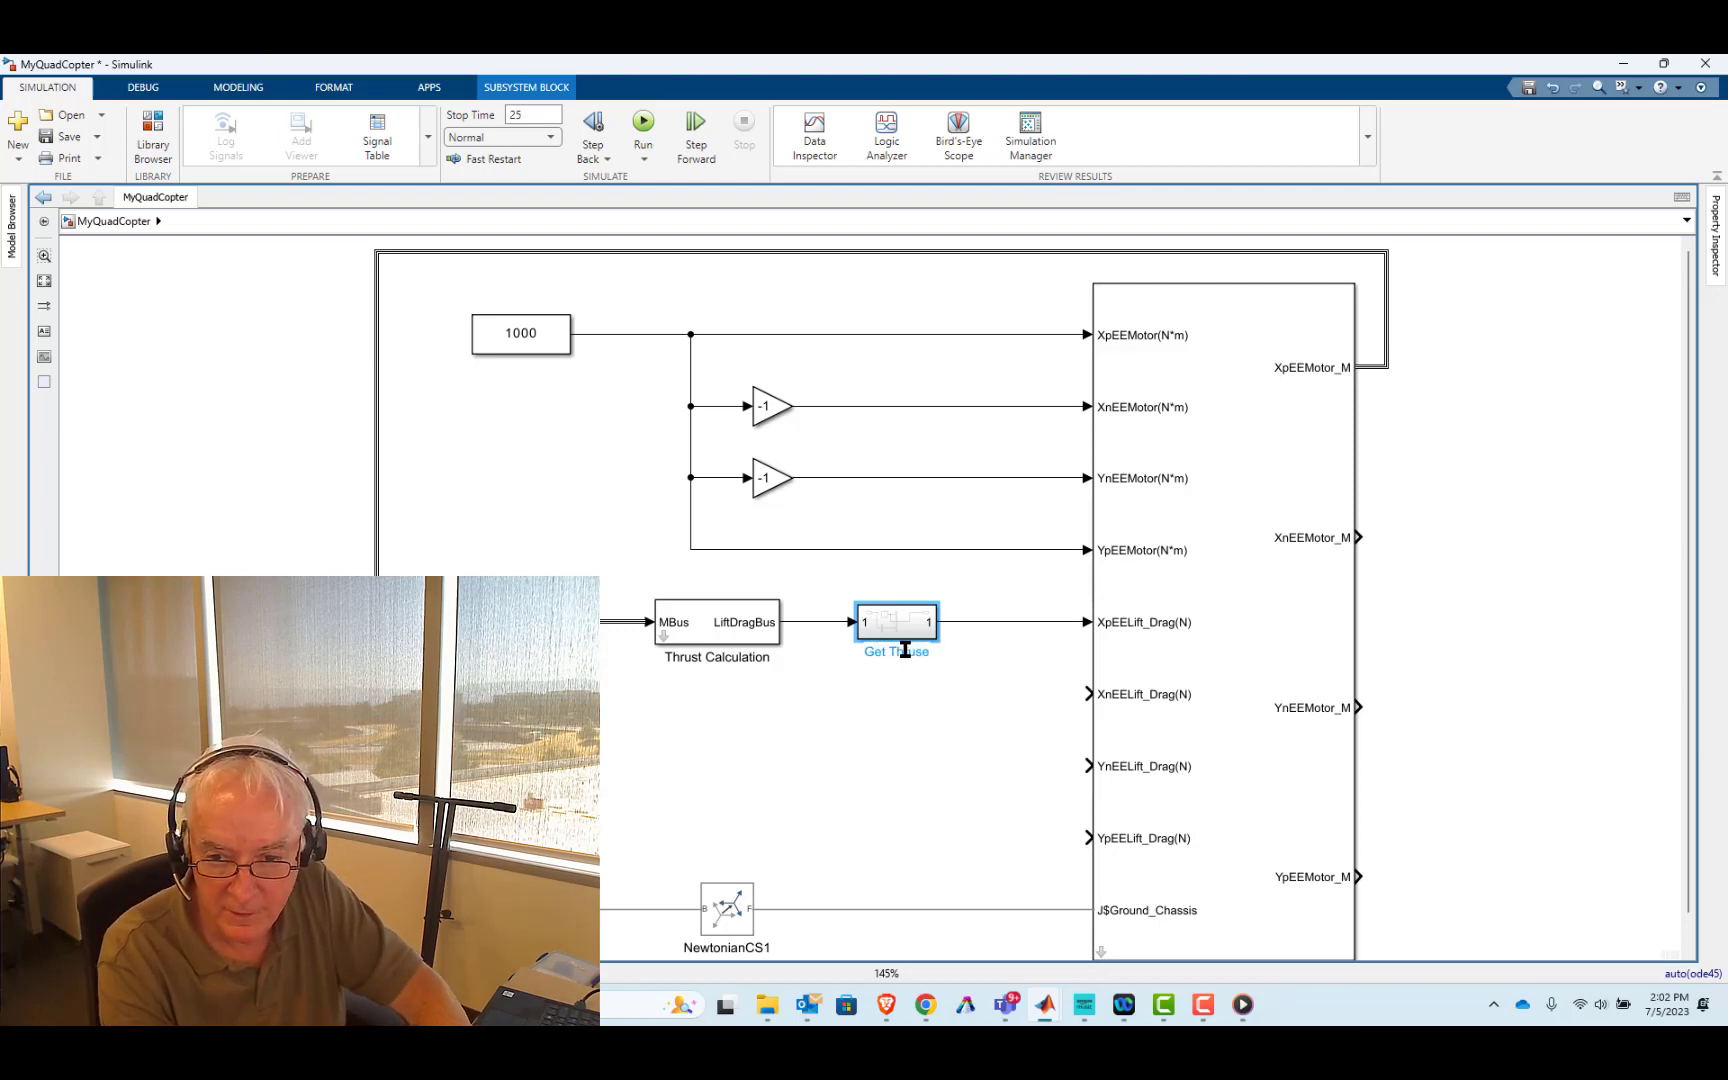
pyautogui.write(' Vector')
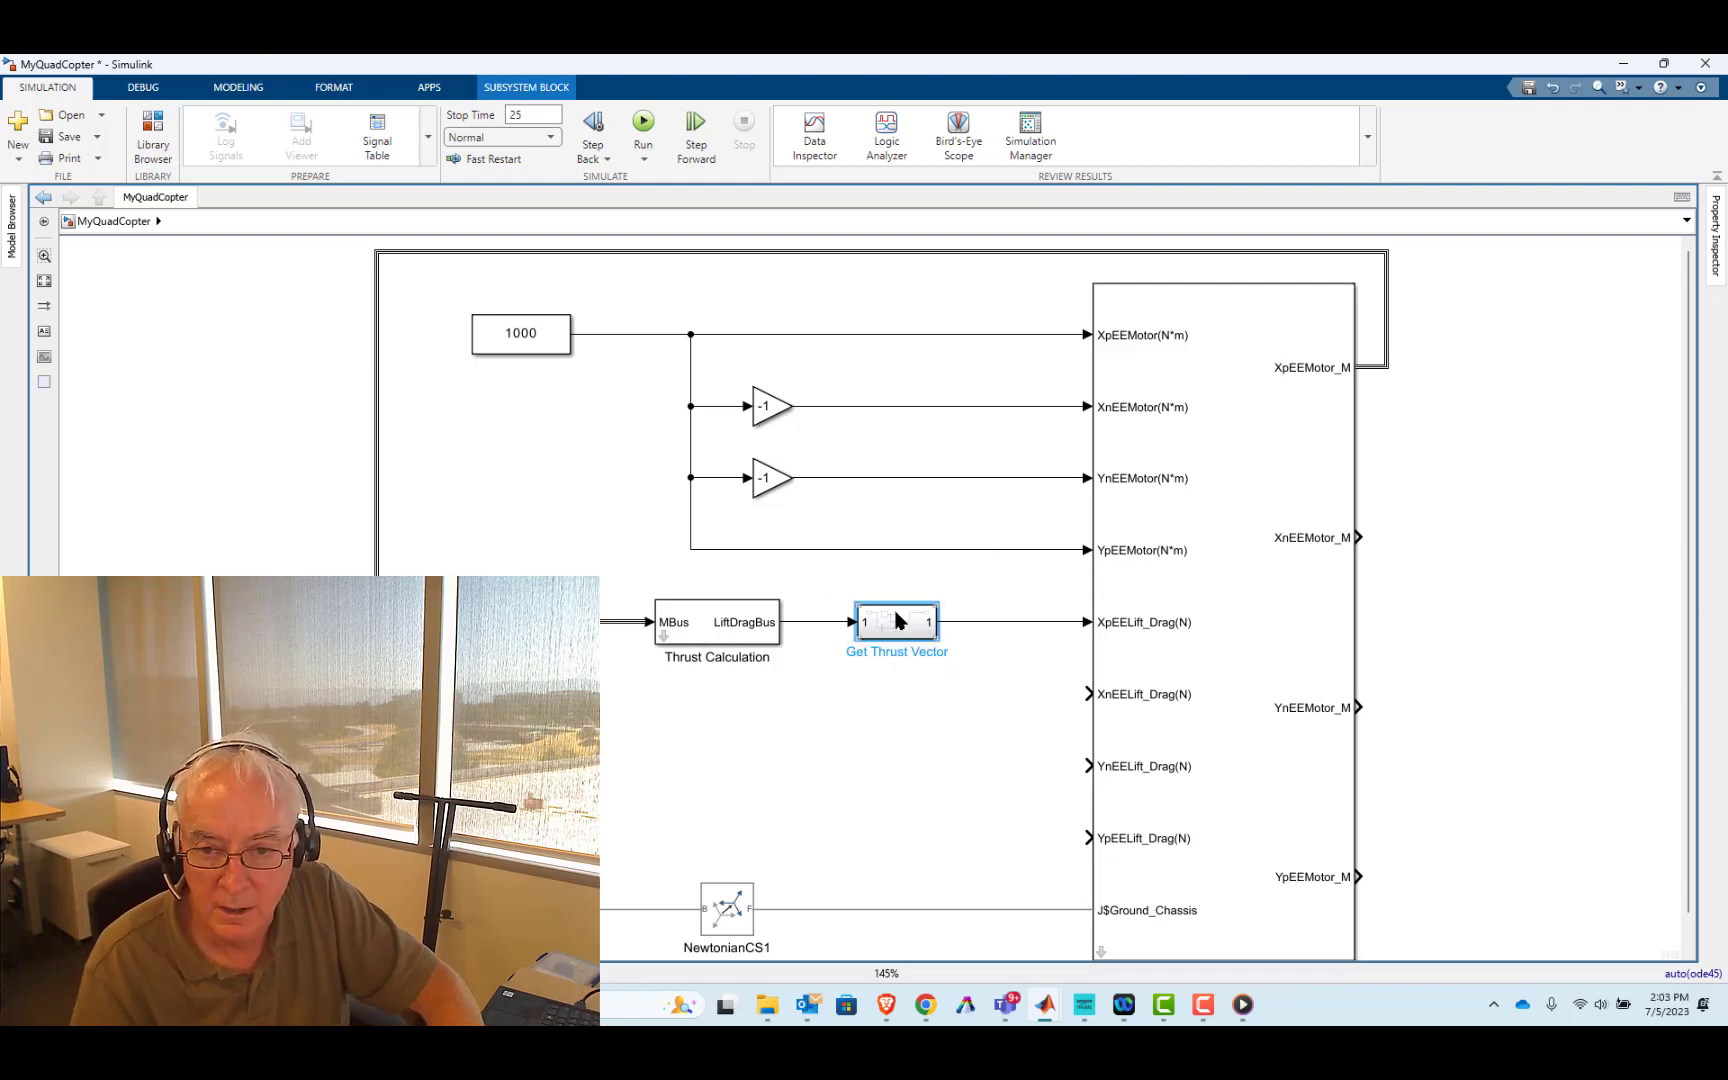
# - Inside Get Thrust Vector, align the input port with the Bus Selector and rename it LiftDragBus
pyautogui.doubleClick(899, 617)
pyautogui.moveTo(688, 539); pyautogui.dragTo(675, 651)
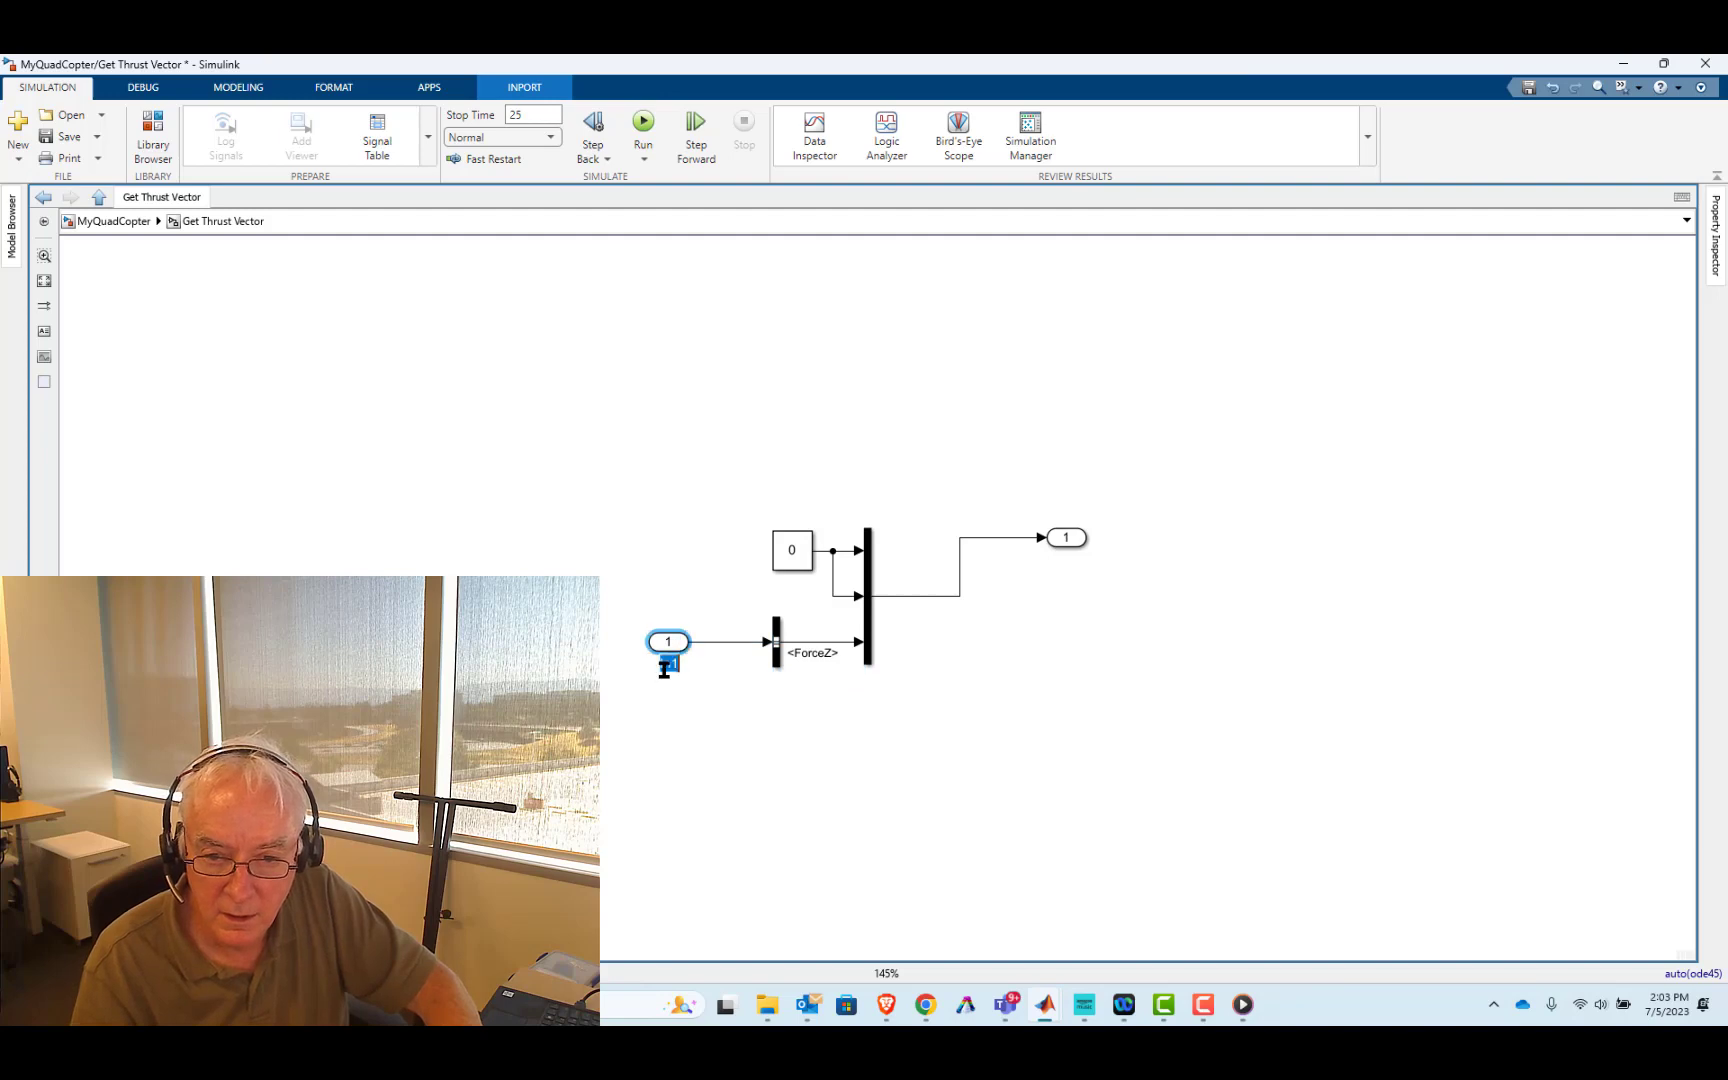
pyautogui.write('Lift')
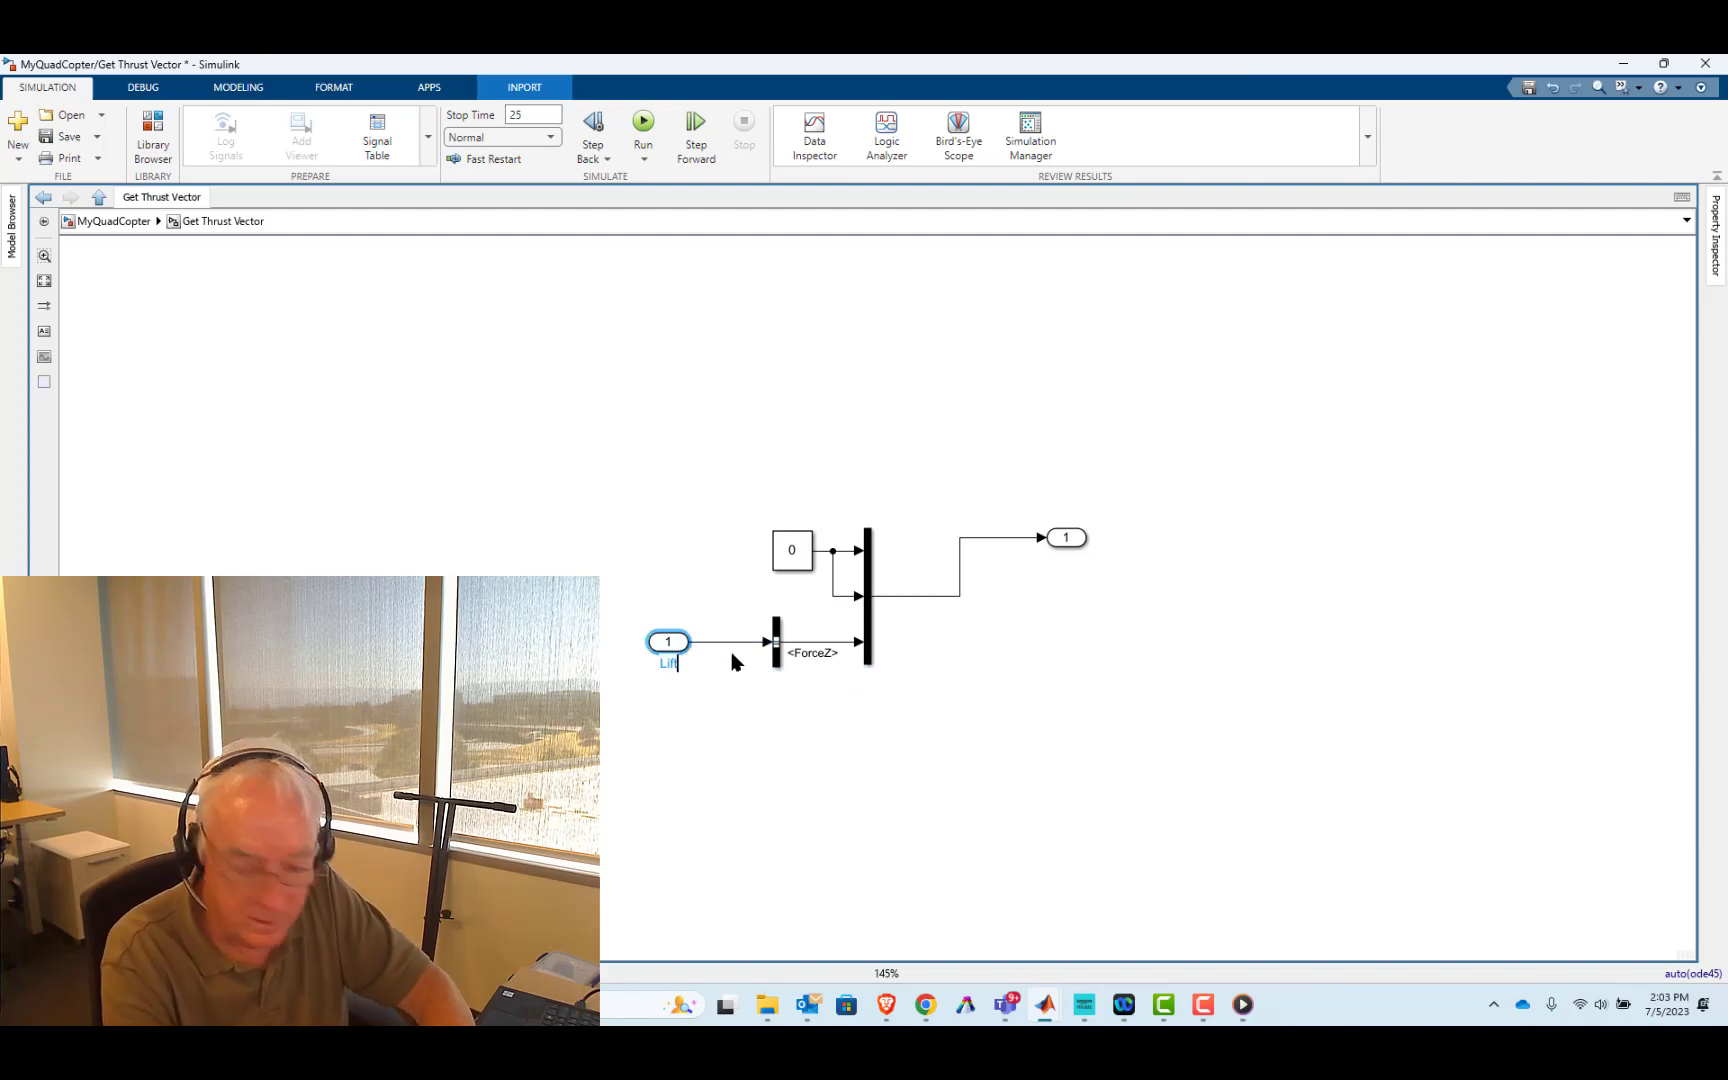
pyautogui.write('DragBus')
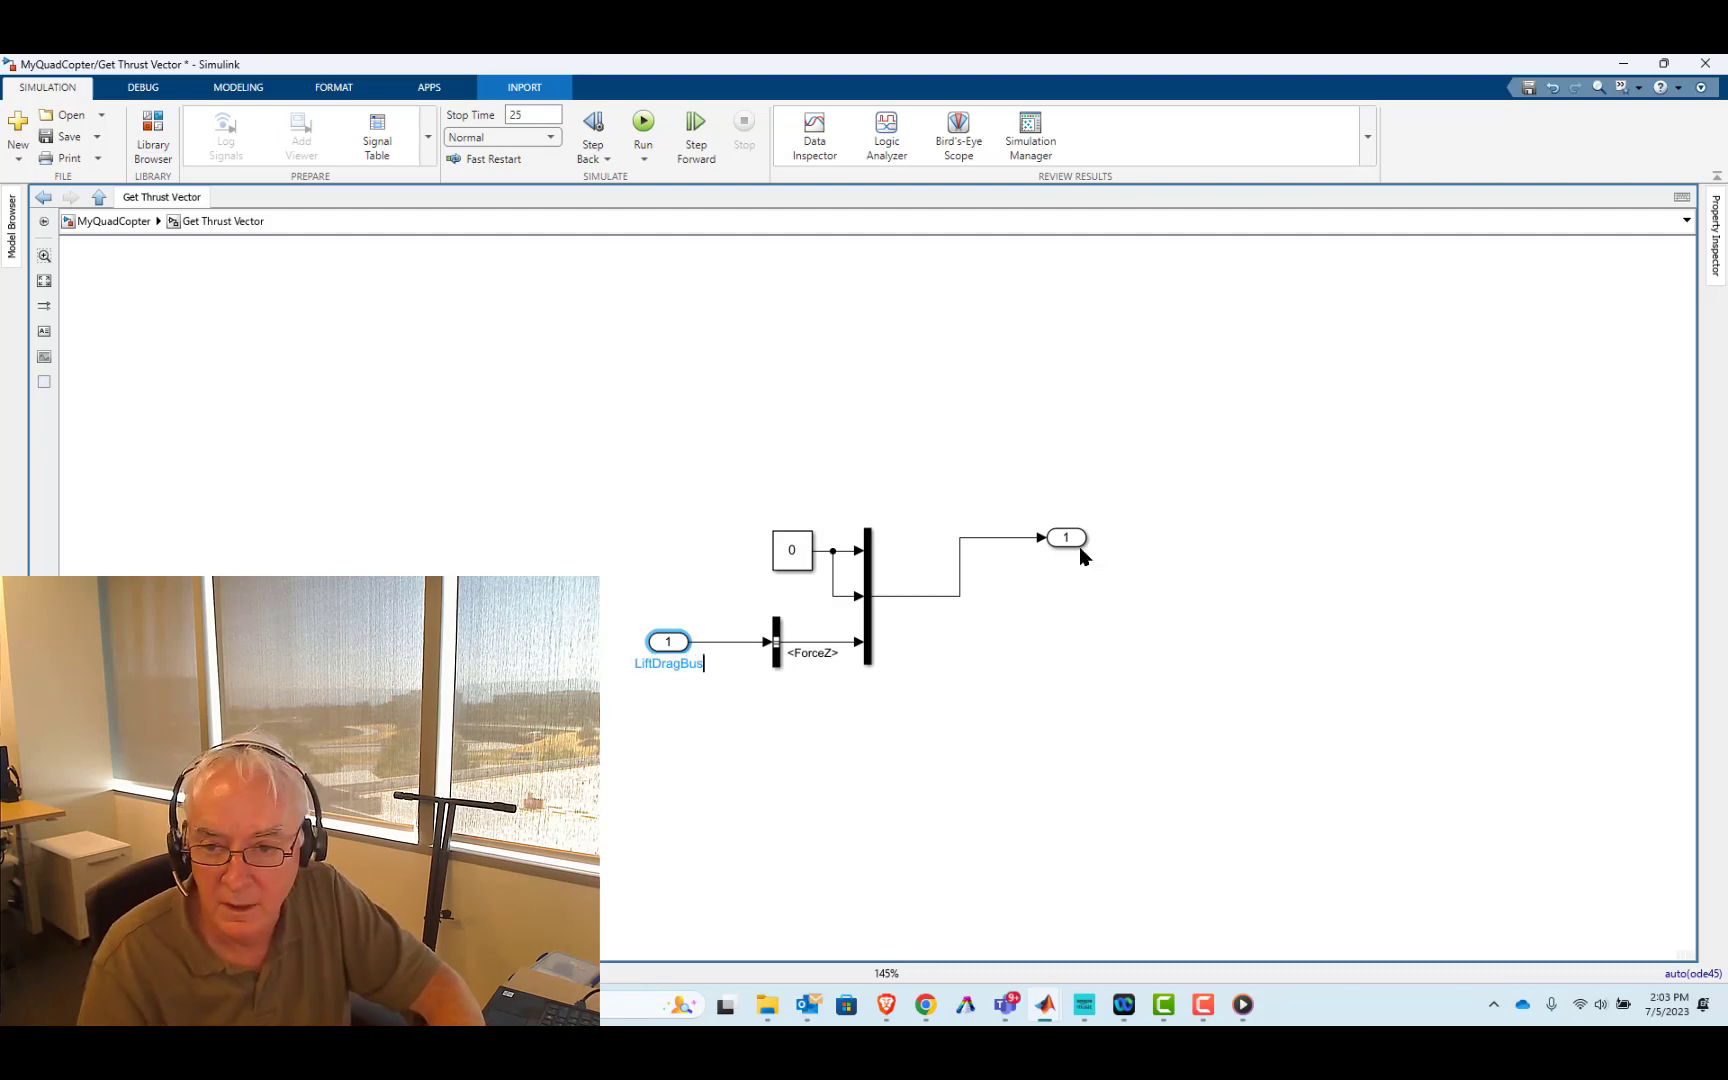
# - Align the output port of Get Thrust Vector with the Mux output and rename it ThrustVector
pyautogui.moveTo(1068, 546); pyautogui.dragTo(1030, 610)
pyautogui.doubleClick(1025, 617)
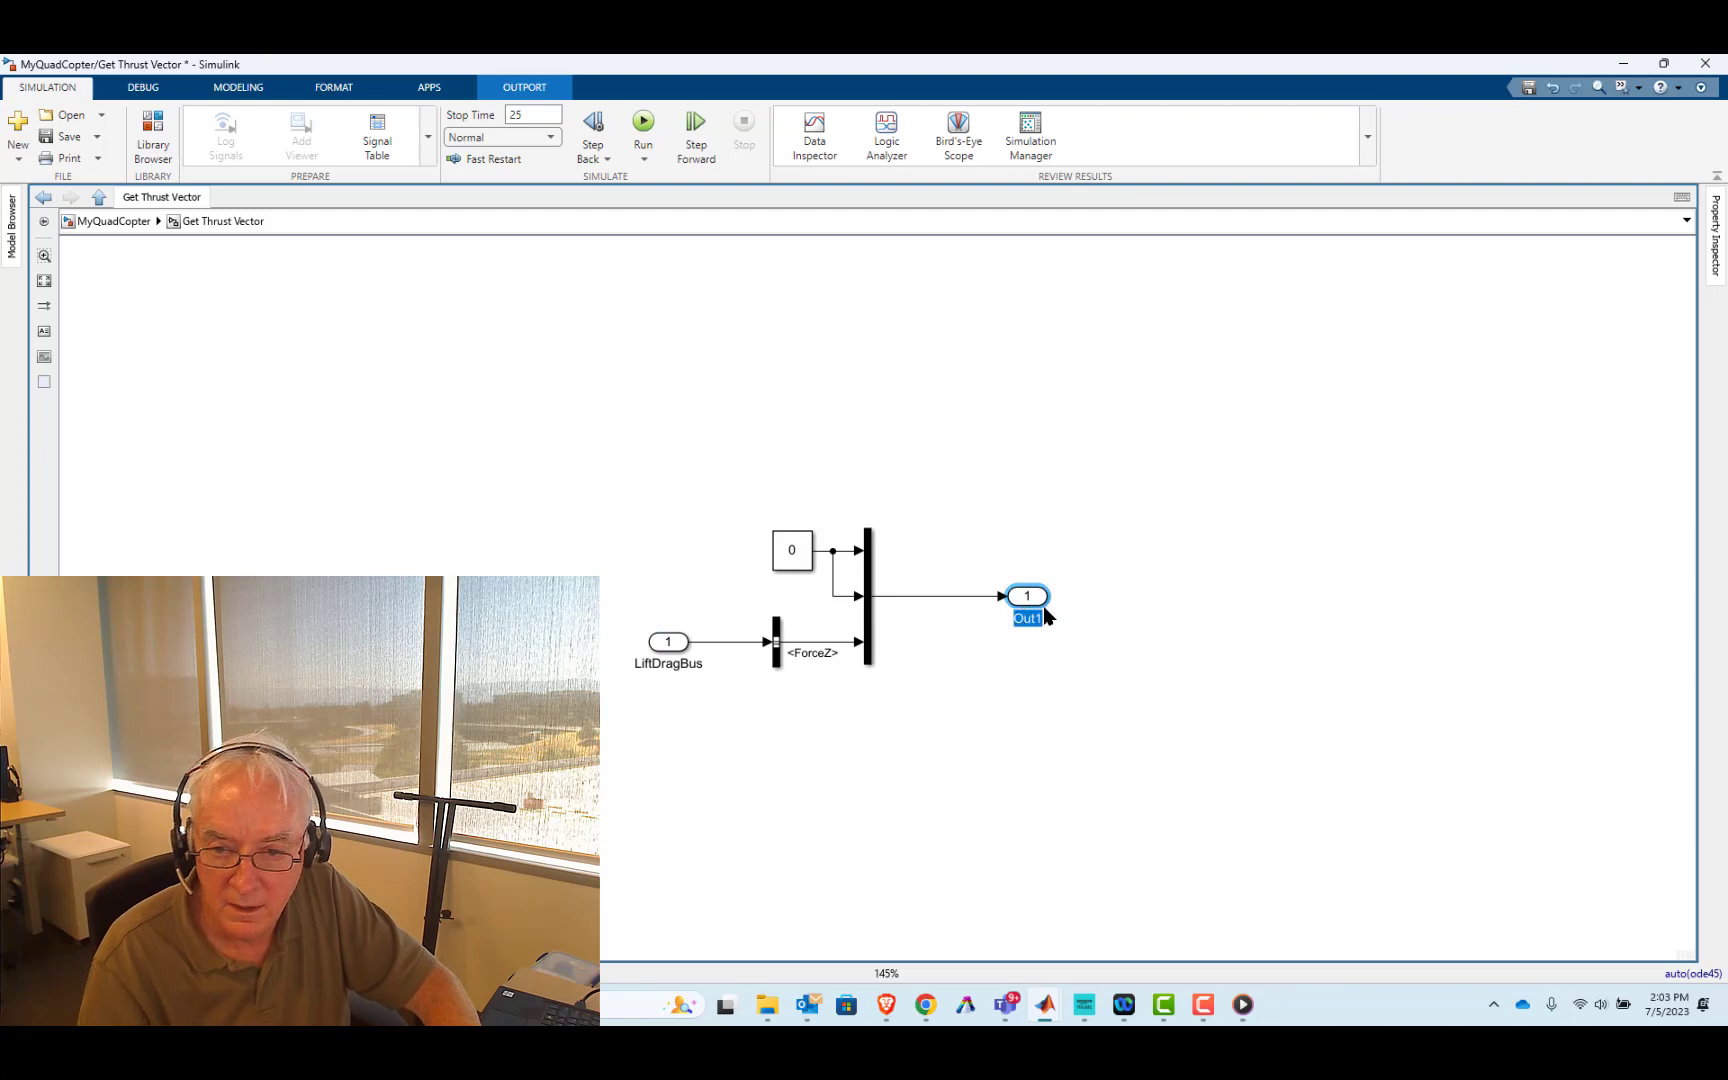
pyautogui.write('T')
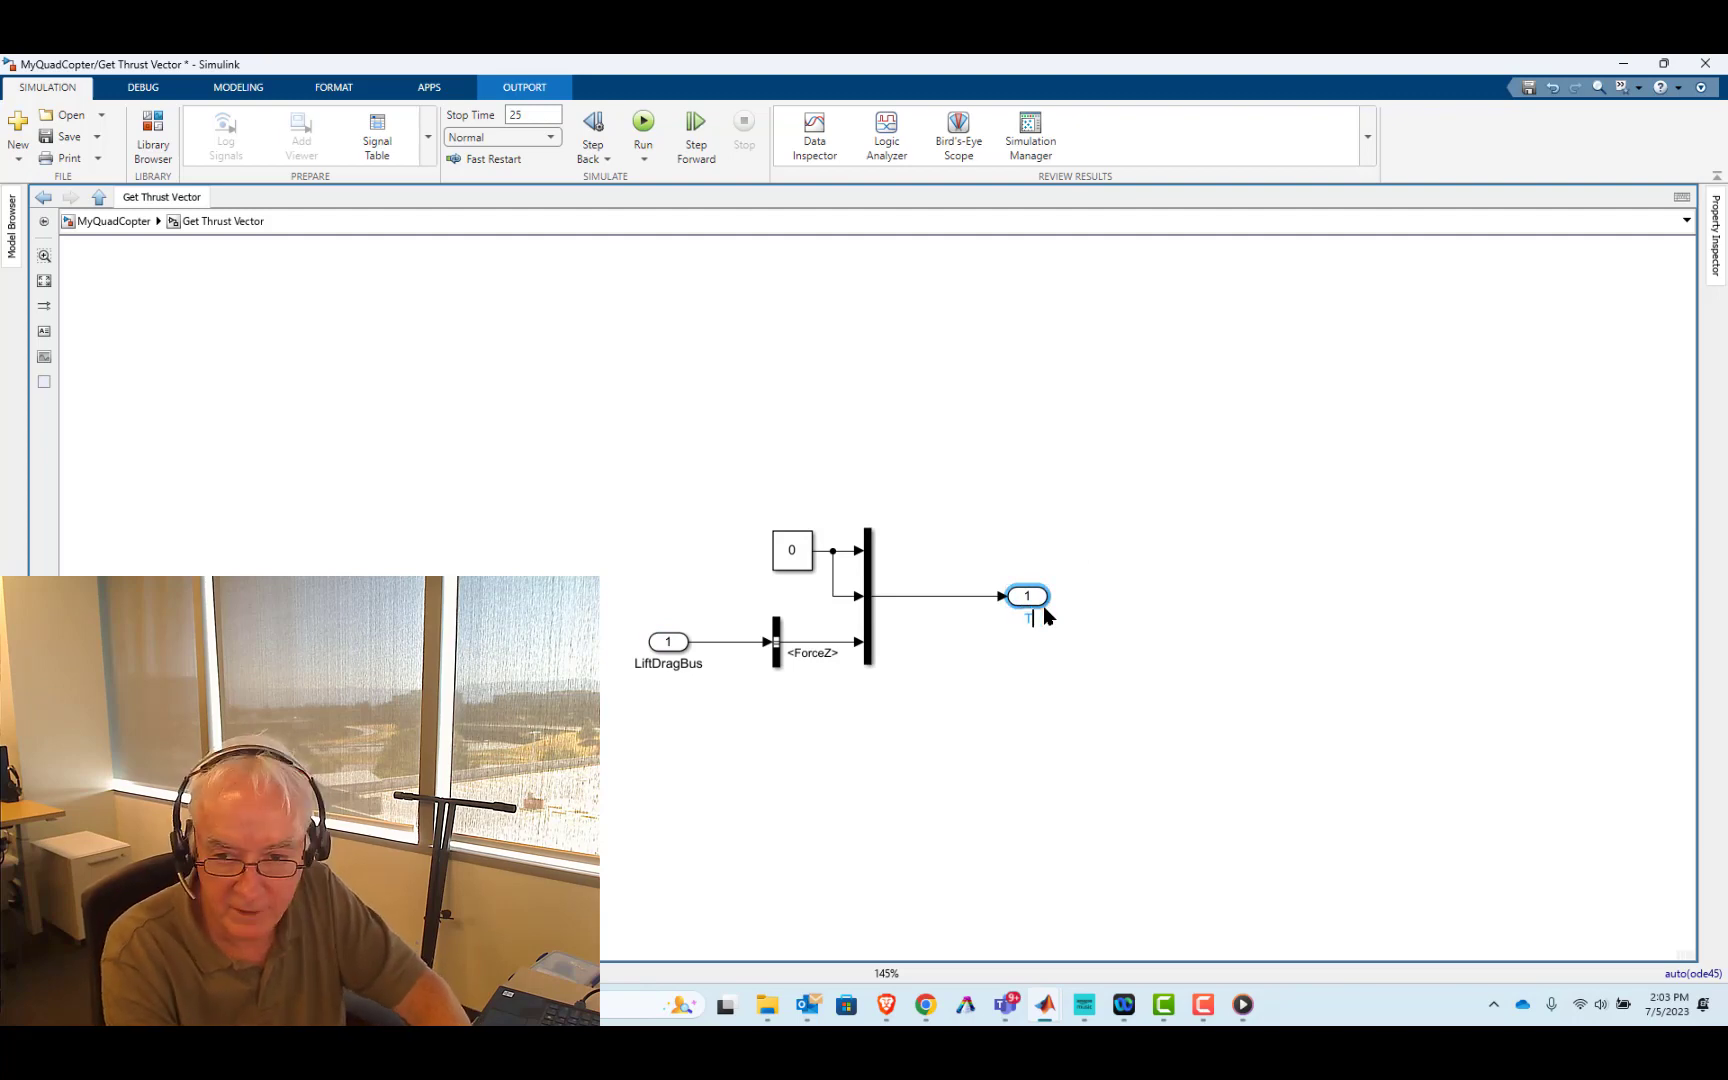
pyautogui.write('hrustVector')
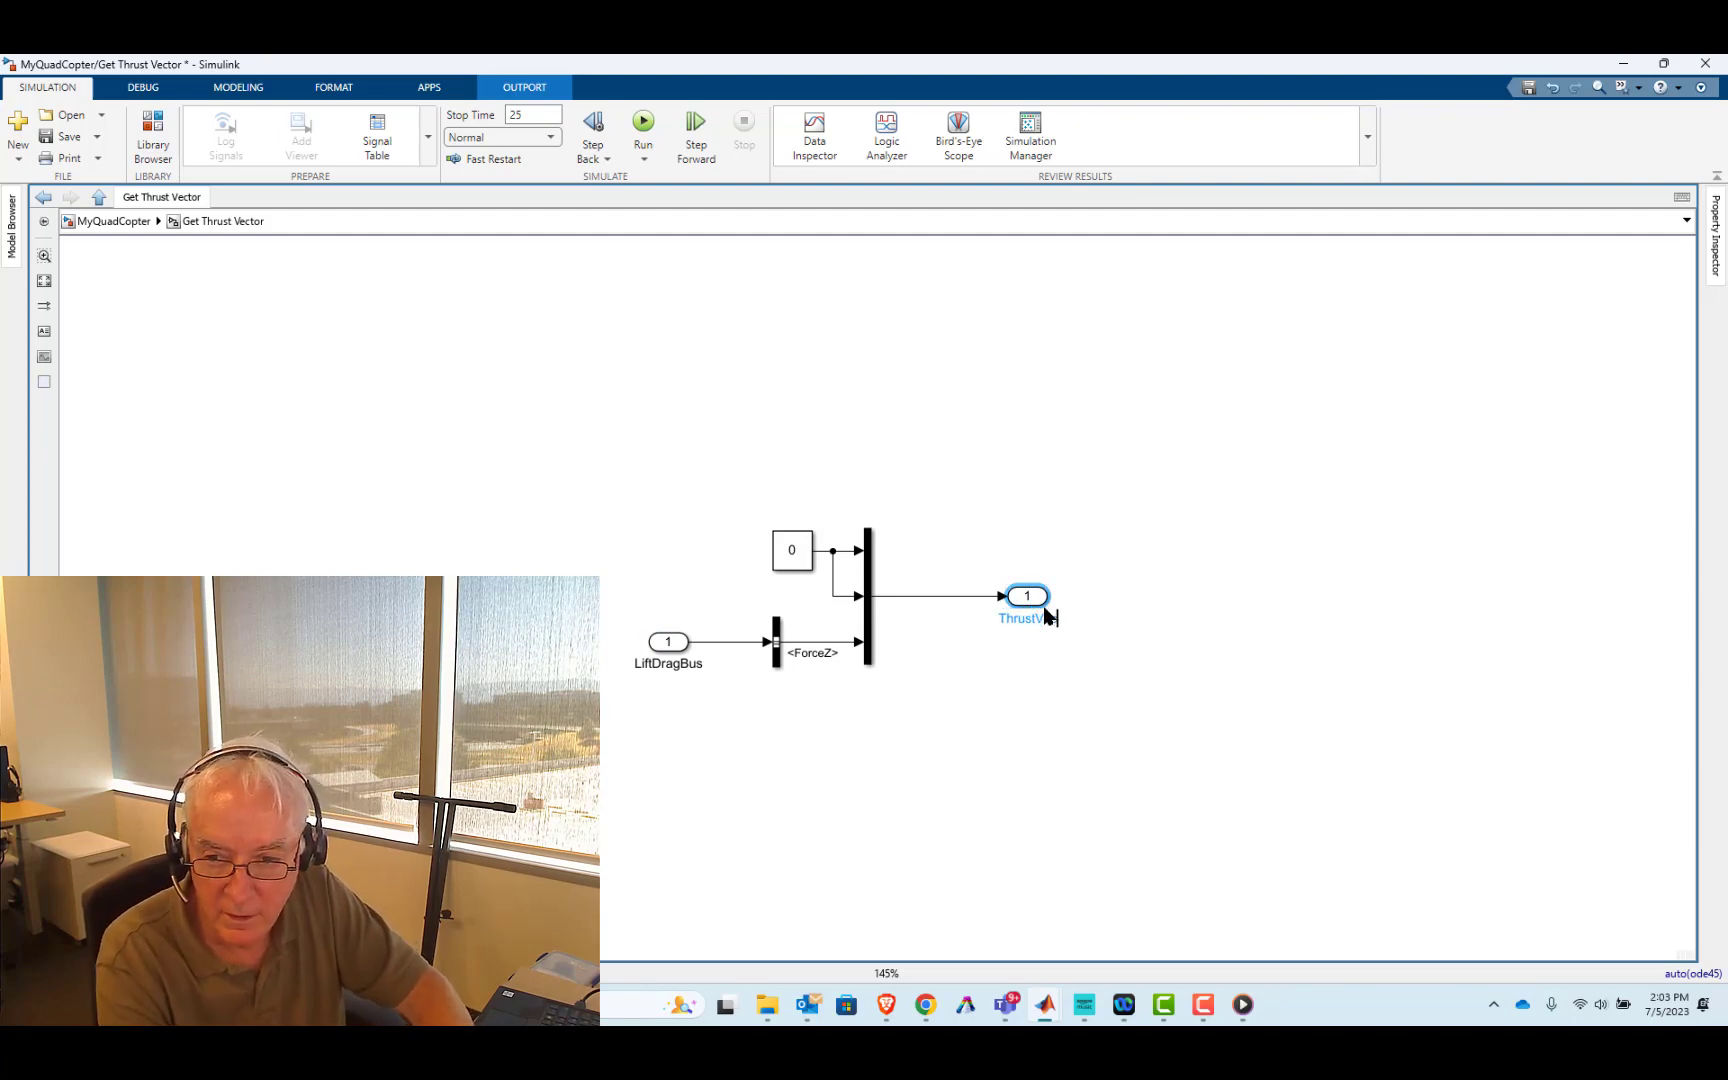
# - Return to the model's top level and widen the Get Thrust Vector block so its port labels do not overlap
pyautogui.click(1011, 480)
pyautogui.click(135, 228)
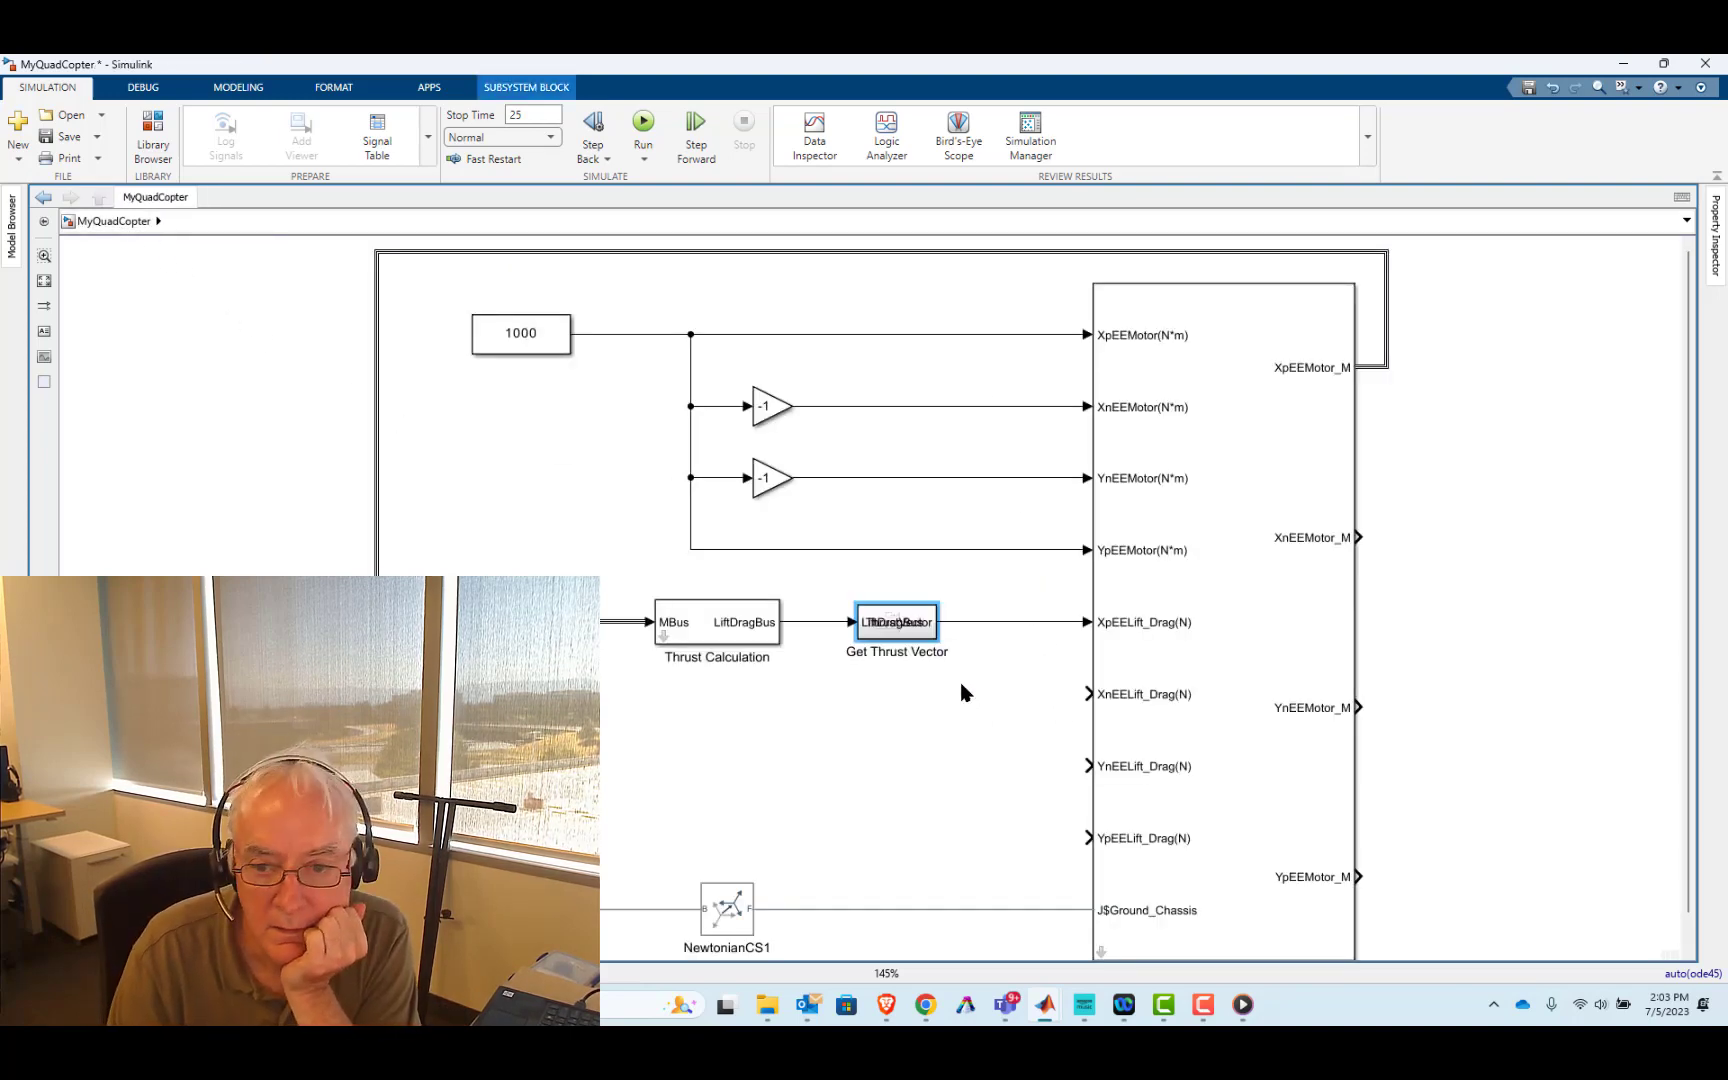
pyautogui.moveTo(938, 638); pyautogui.dragTo(1022, 638)
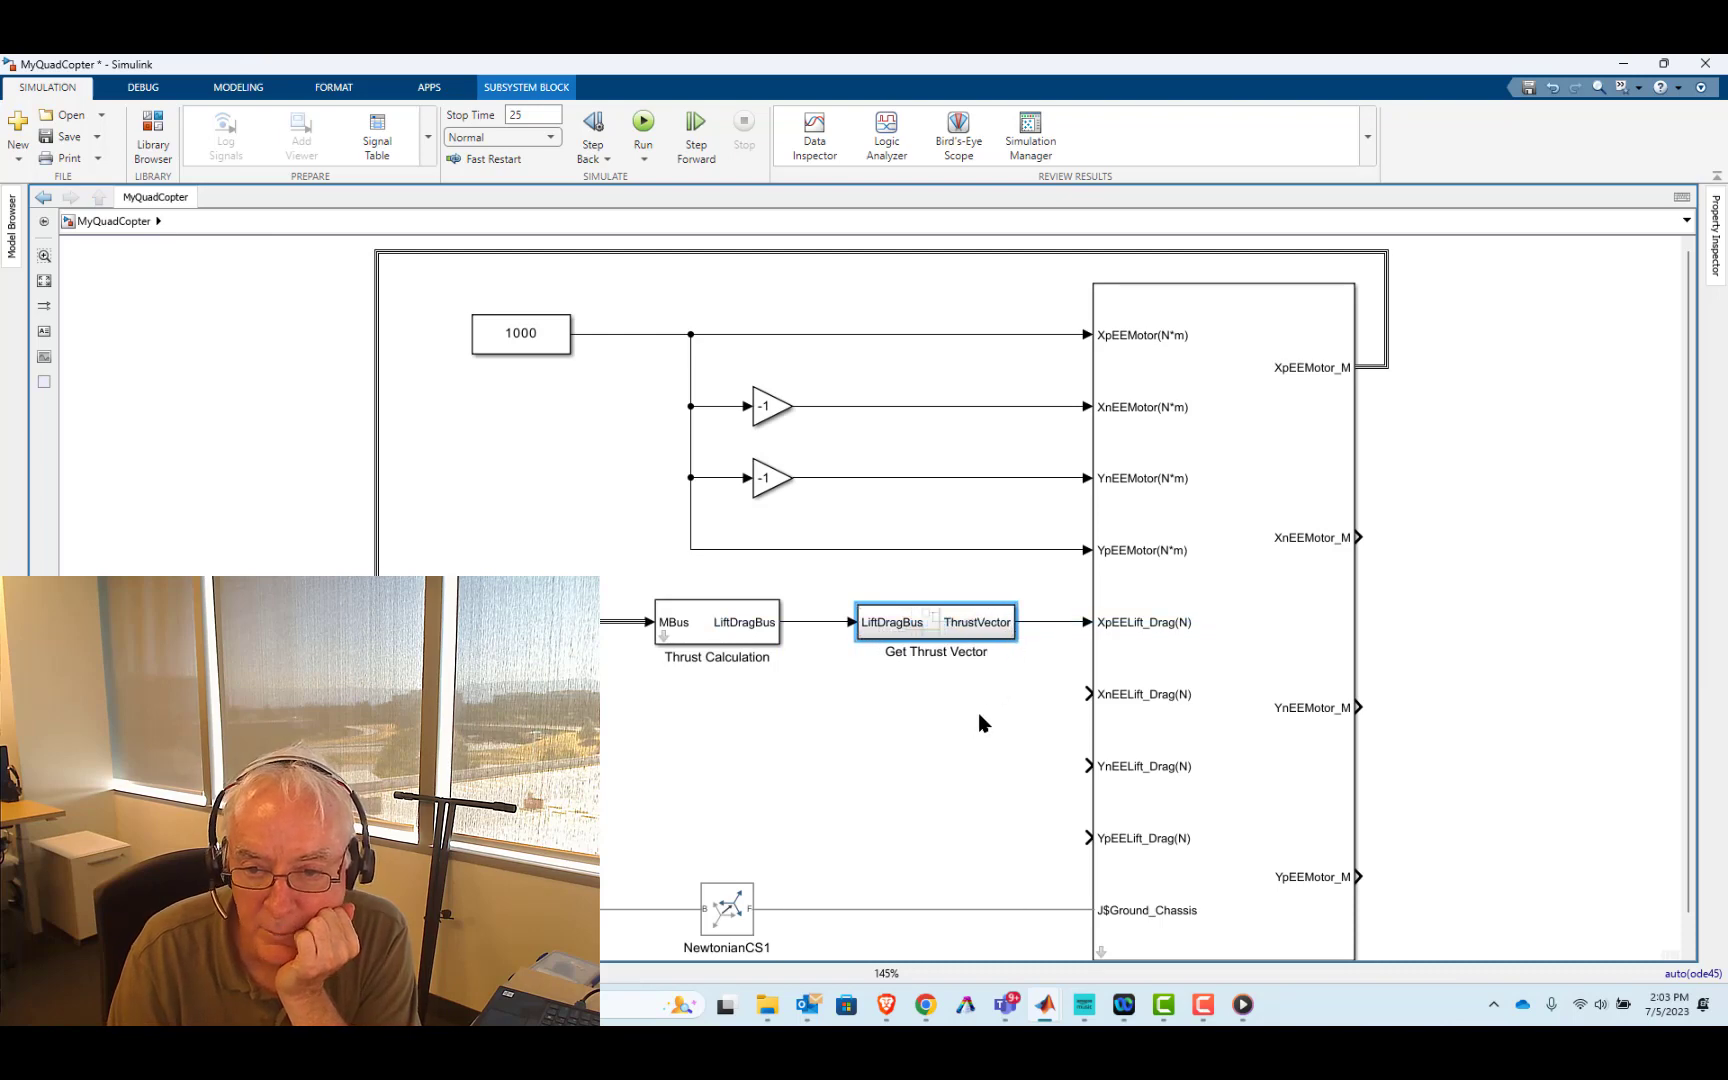
pyautogui.click(955, 728)
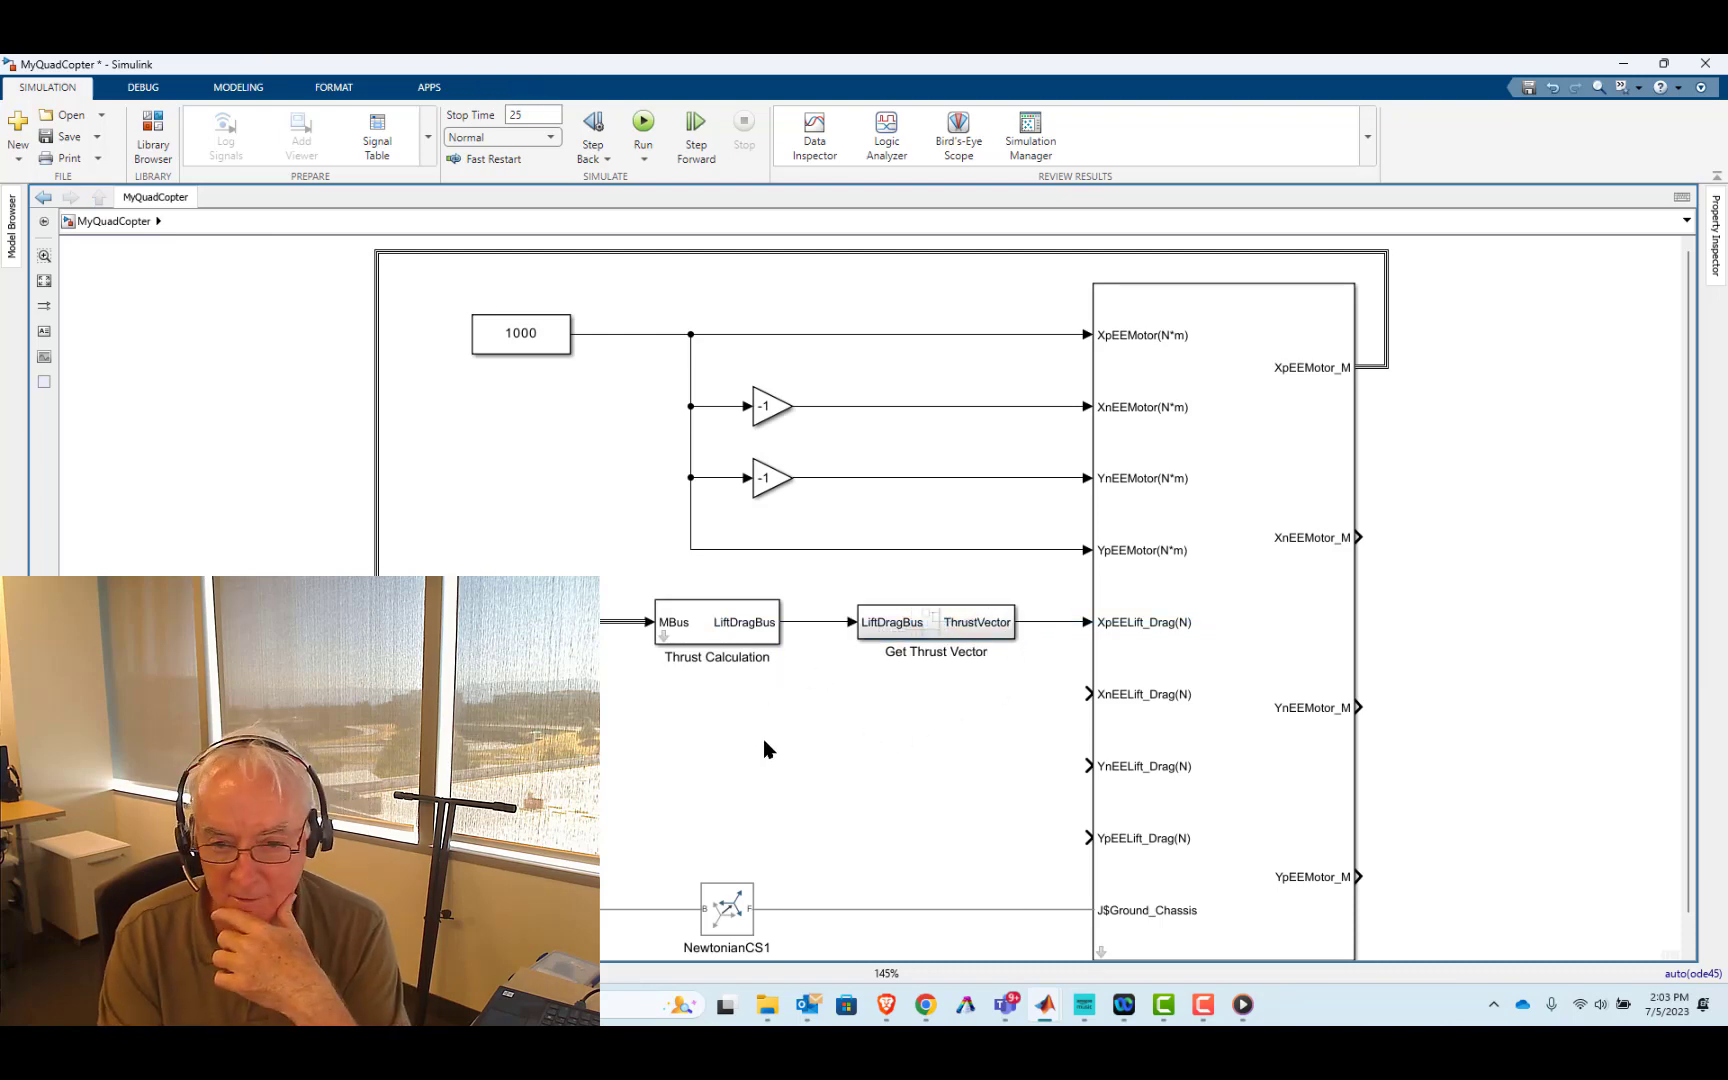
# - Duplicate the Thrust Calculation and Get Thrust Vector pair below the original and wire it from XnEEMotor_M to XnEELift_Drag(N)
pyautogui.moveTo(700, 594); pyautogui.dragTo(947, 697)
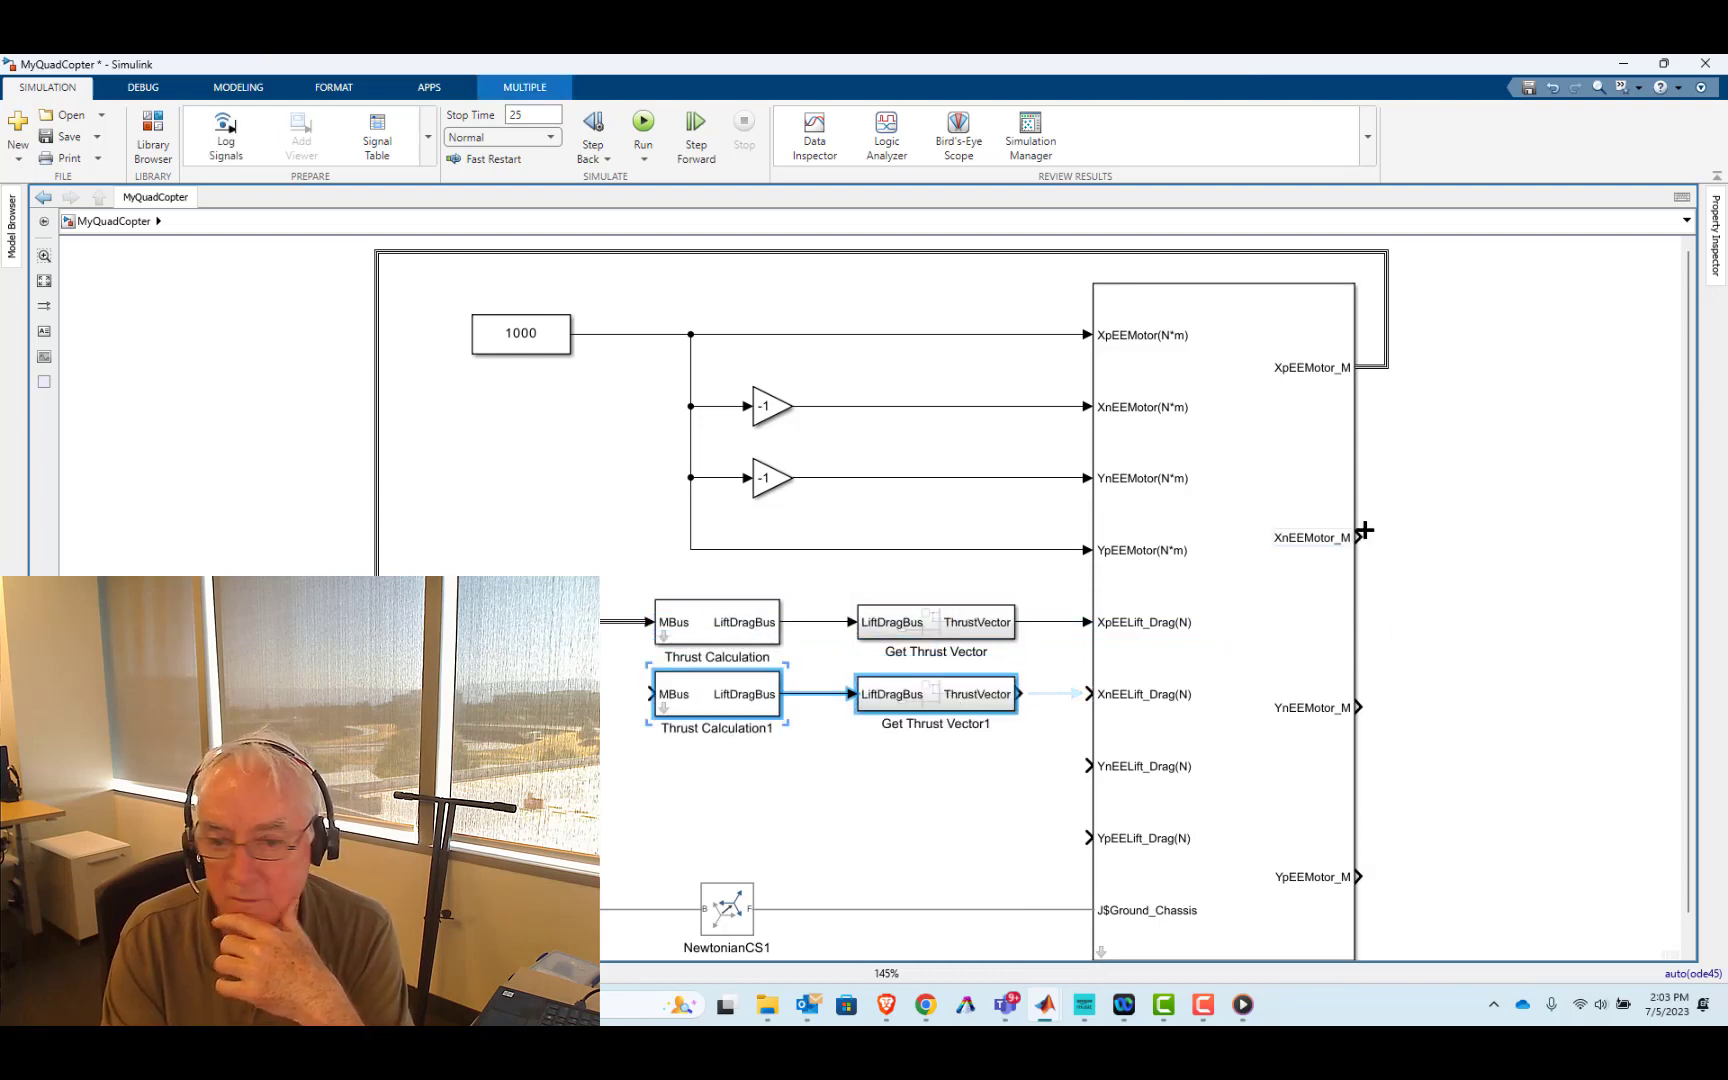
pyautogui.moveTo(1365, 530); pyautogui.dragTo(668, 726)
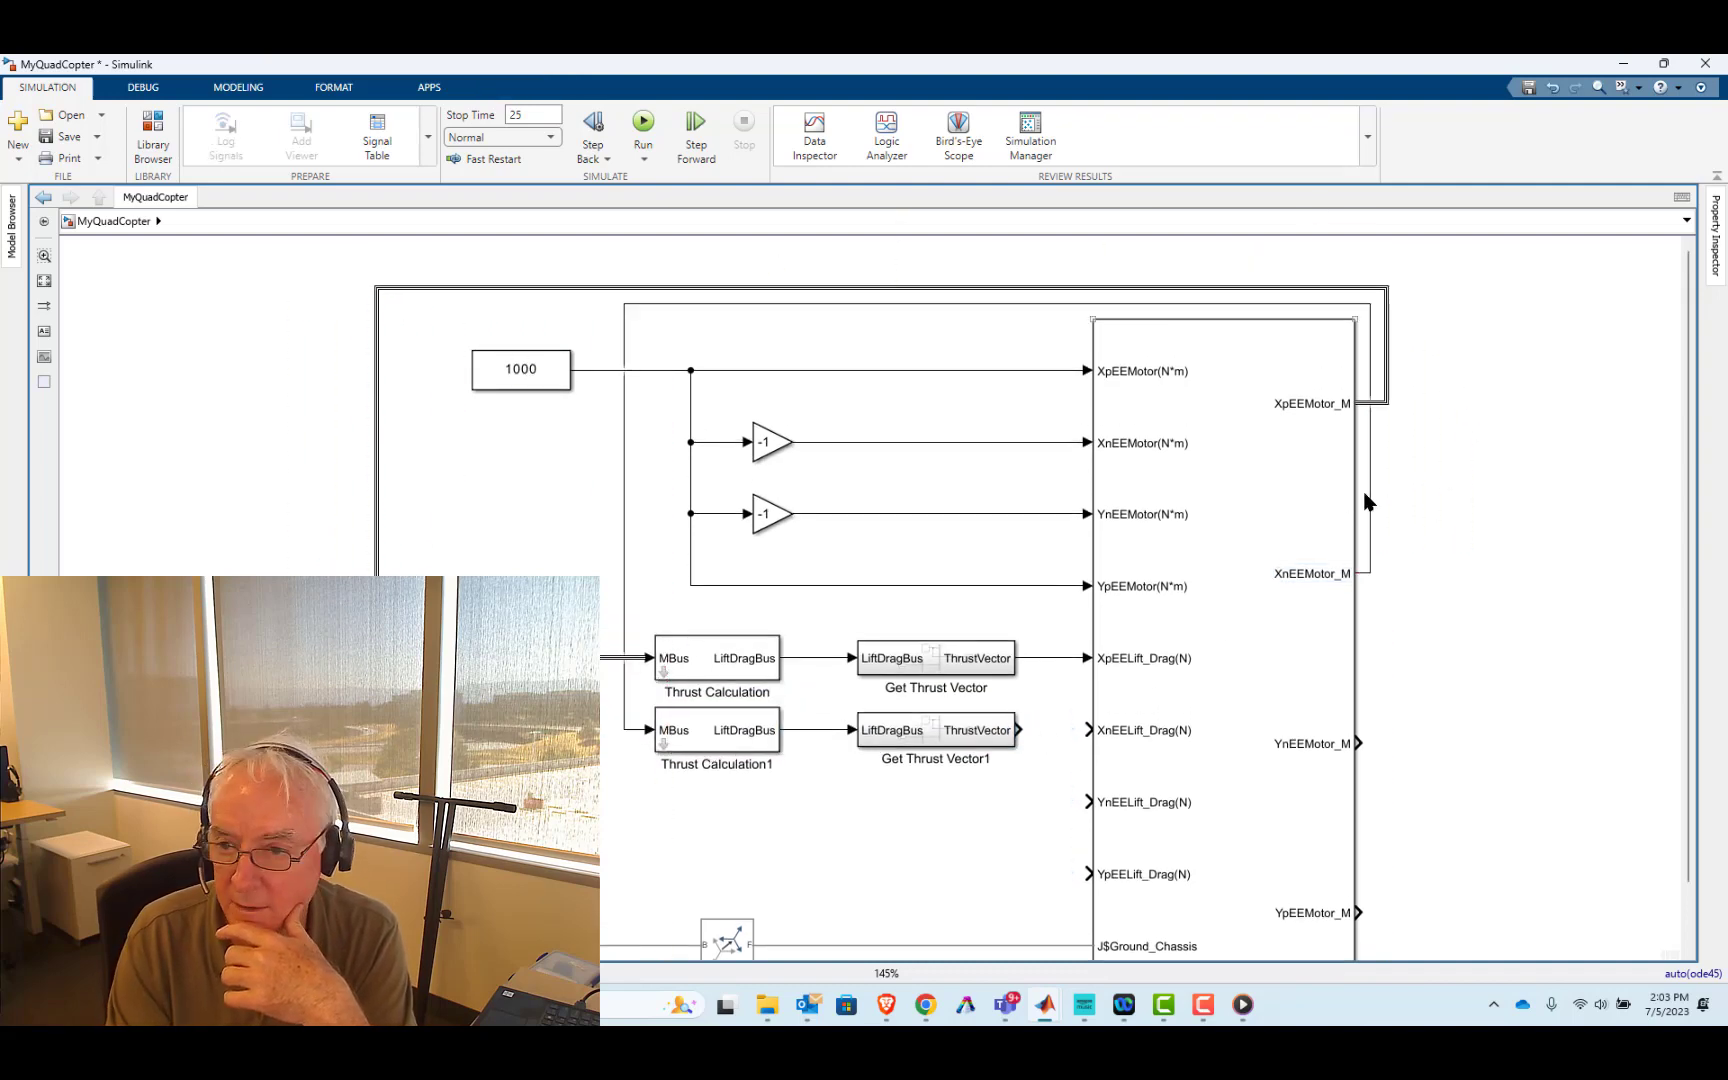
pyautogui.moveTo(1020, 730); pyautogui.dragTo(1091, 729)
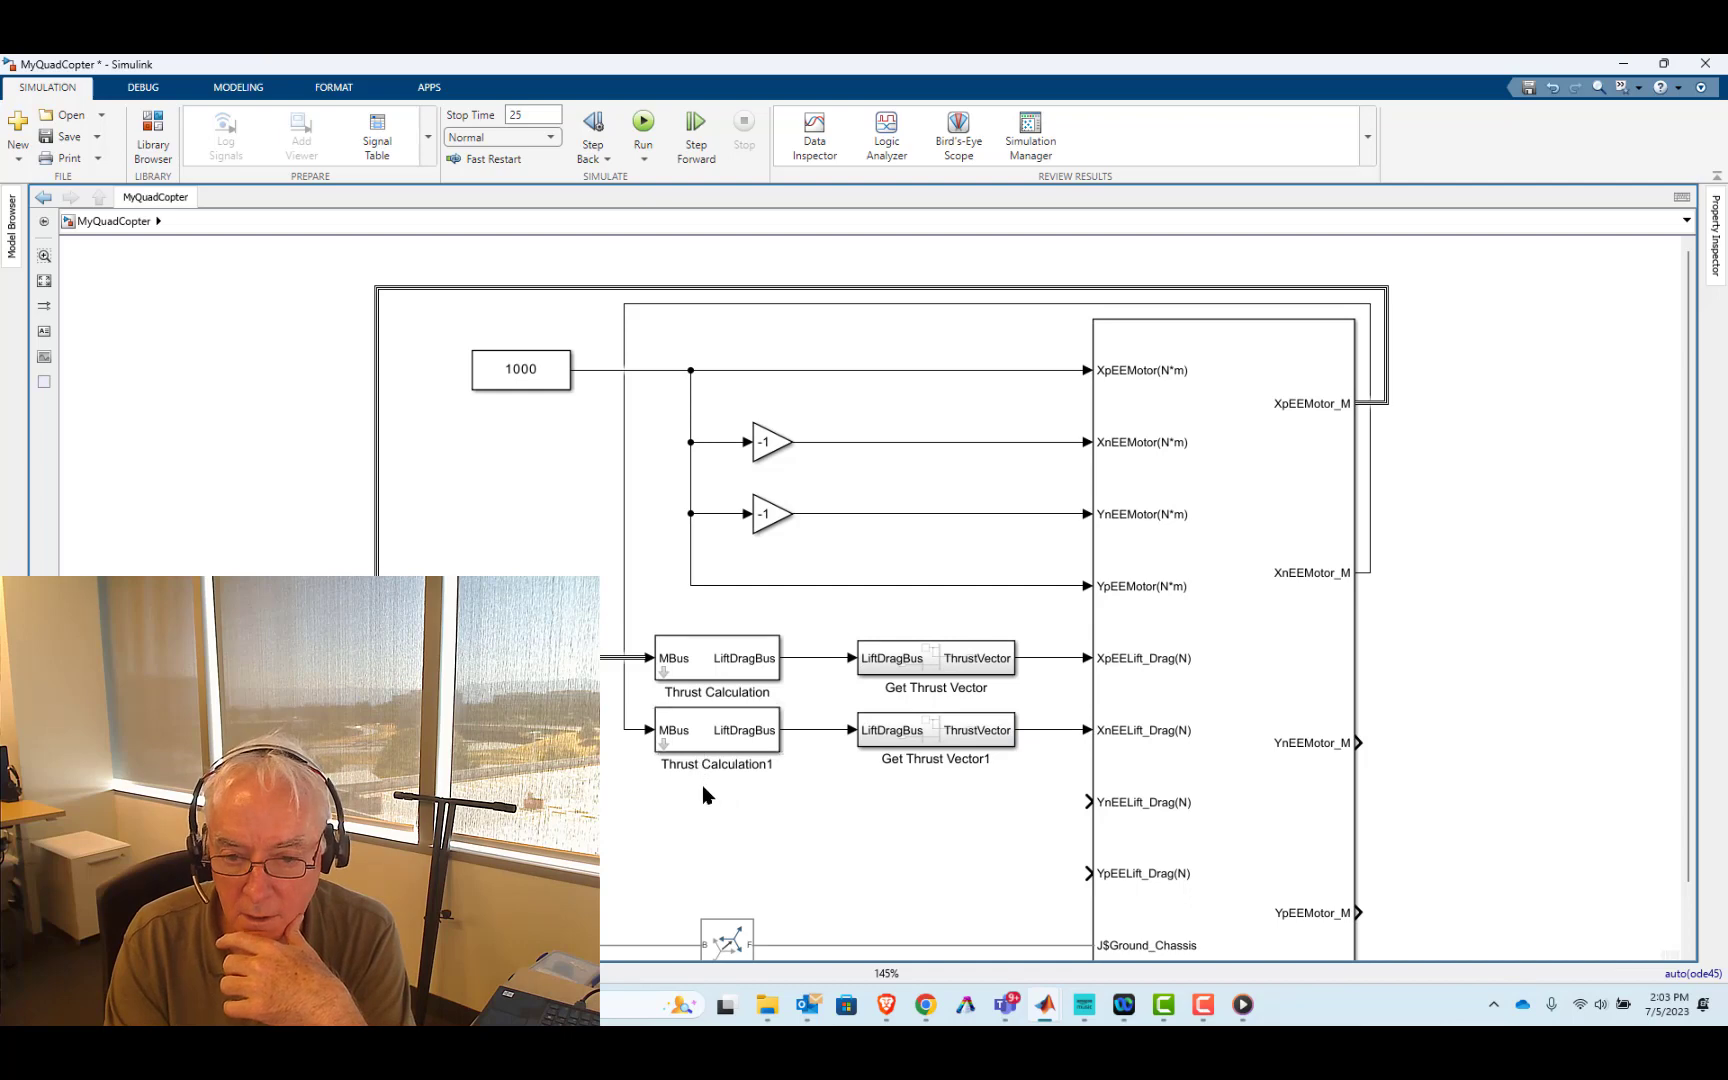
# - Add a third copy of the Thrust Calculation and Get Thrust Vector pair and wire it from YnEEMotor_M to YnEELift_Drag(N)
pyautogui.moveTo(703, 795); pyautogui.dragTo(1020, 708)
pyautogui.moveTo(903, 730); pyautogui.dragTo(910, 812)
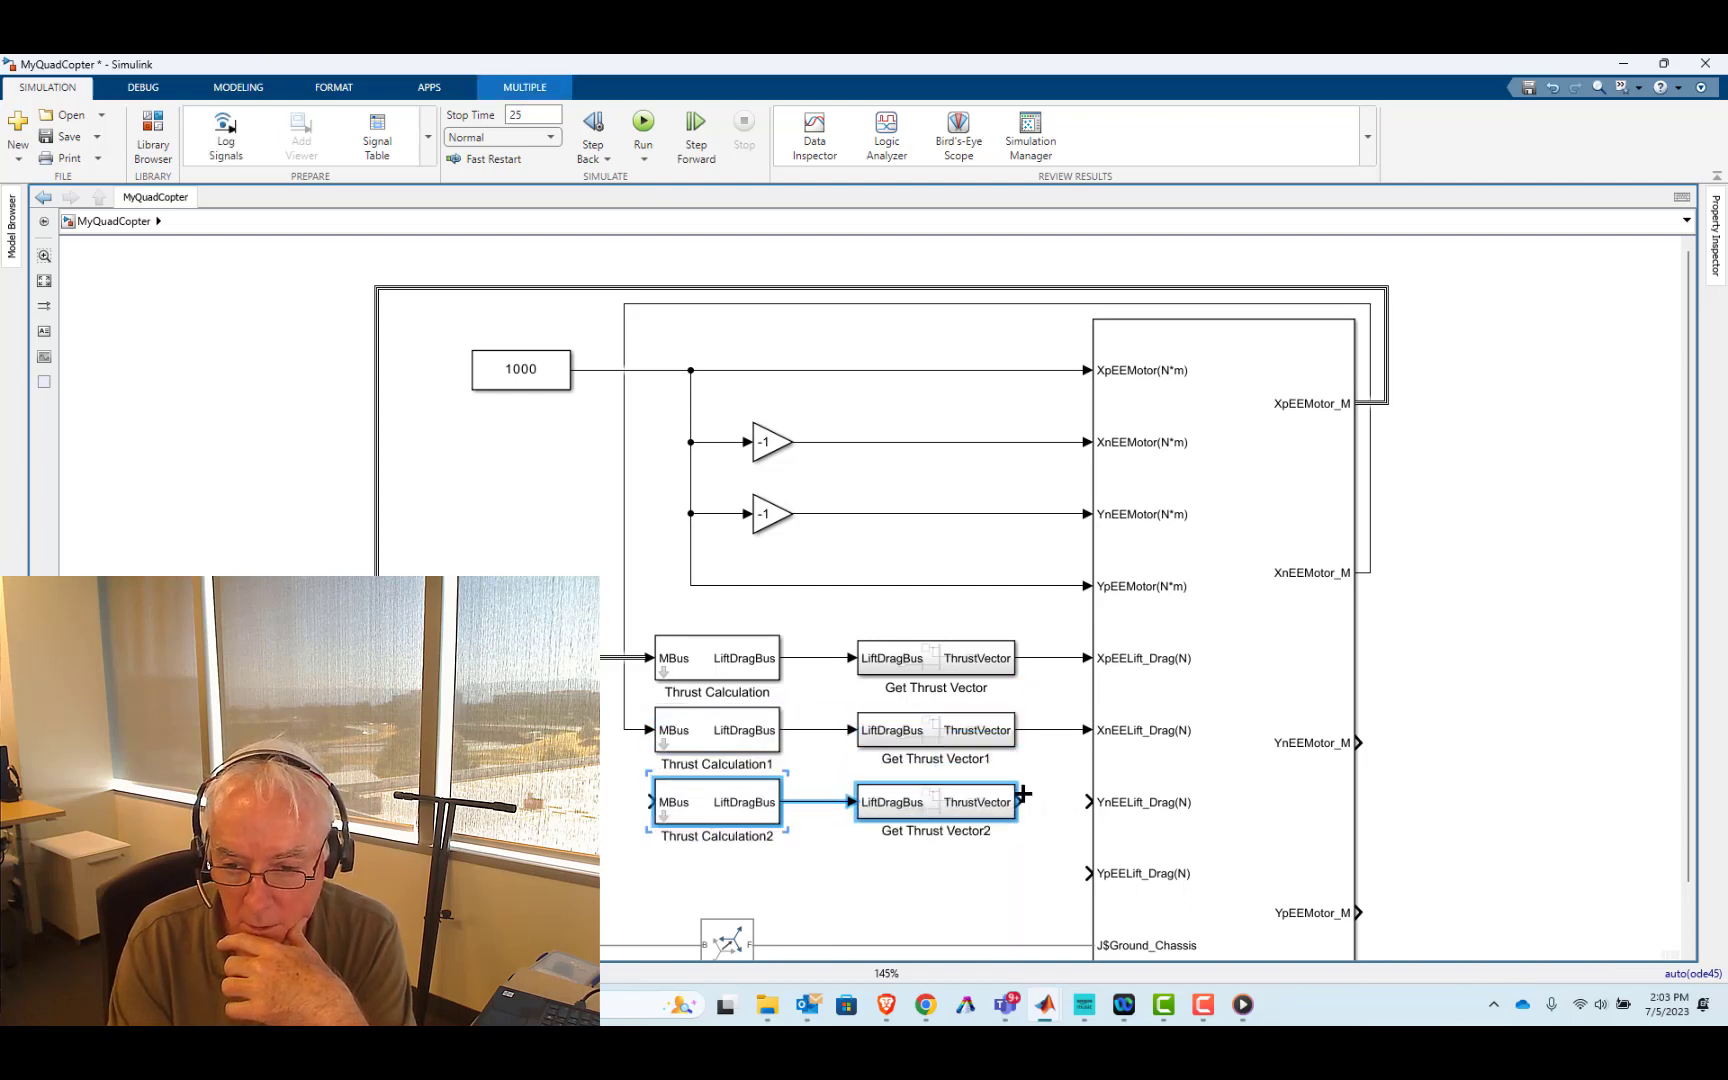
pyautogui.click(1031, 800)
pyautogui.moveTo(1031, 800); pyautogui.dragTo(1090, 801)
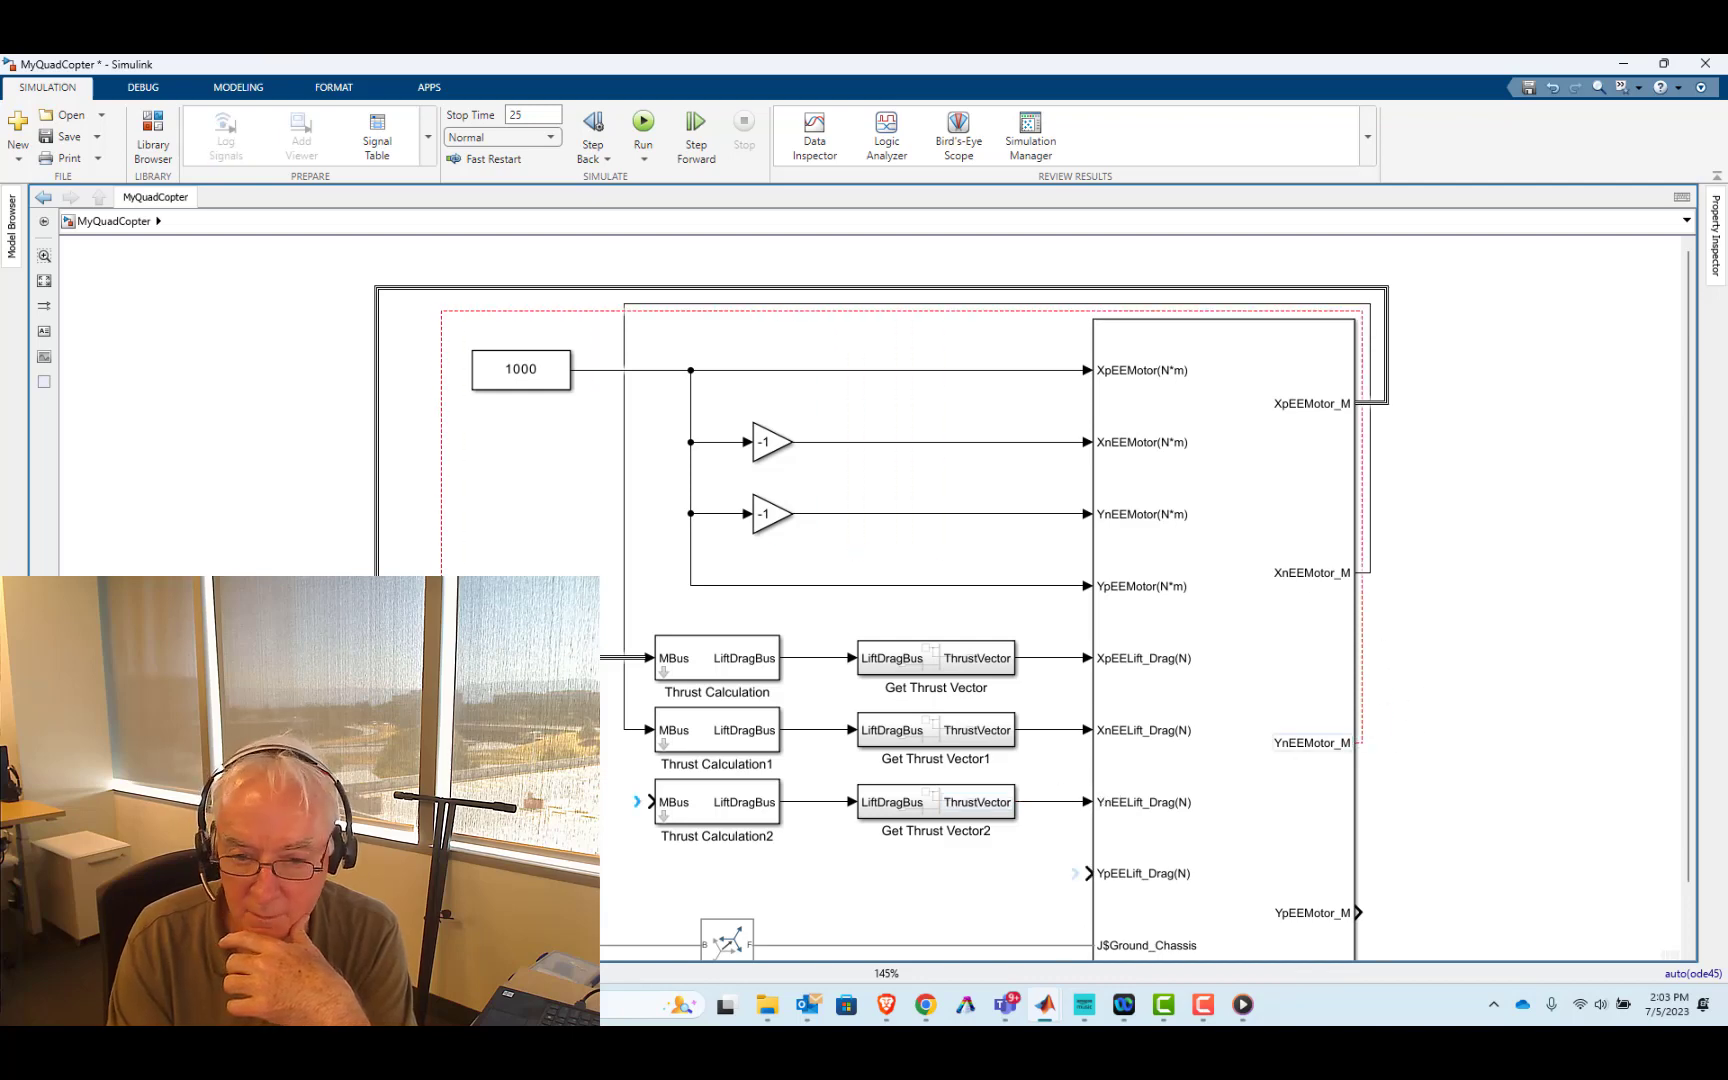
pyautogui.hotkey('ctrl', 'z')
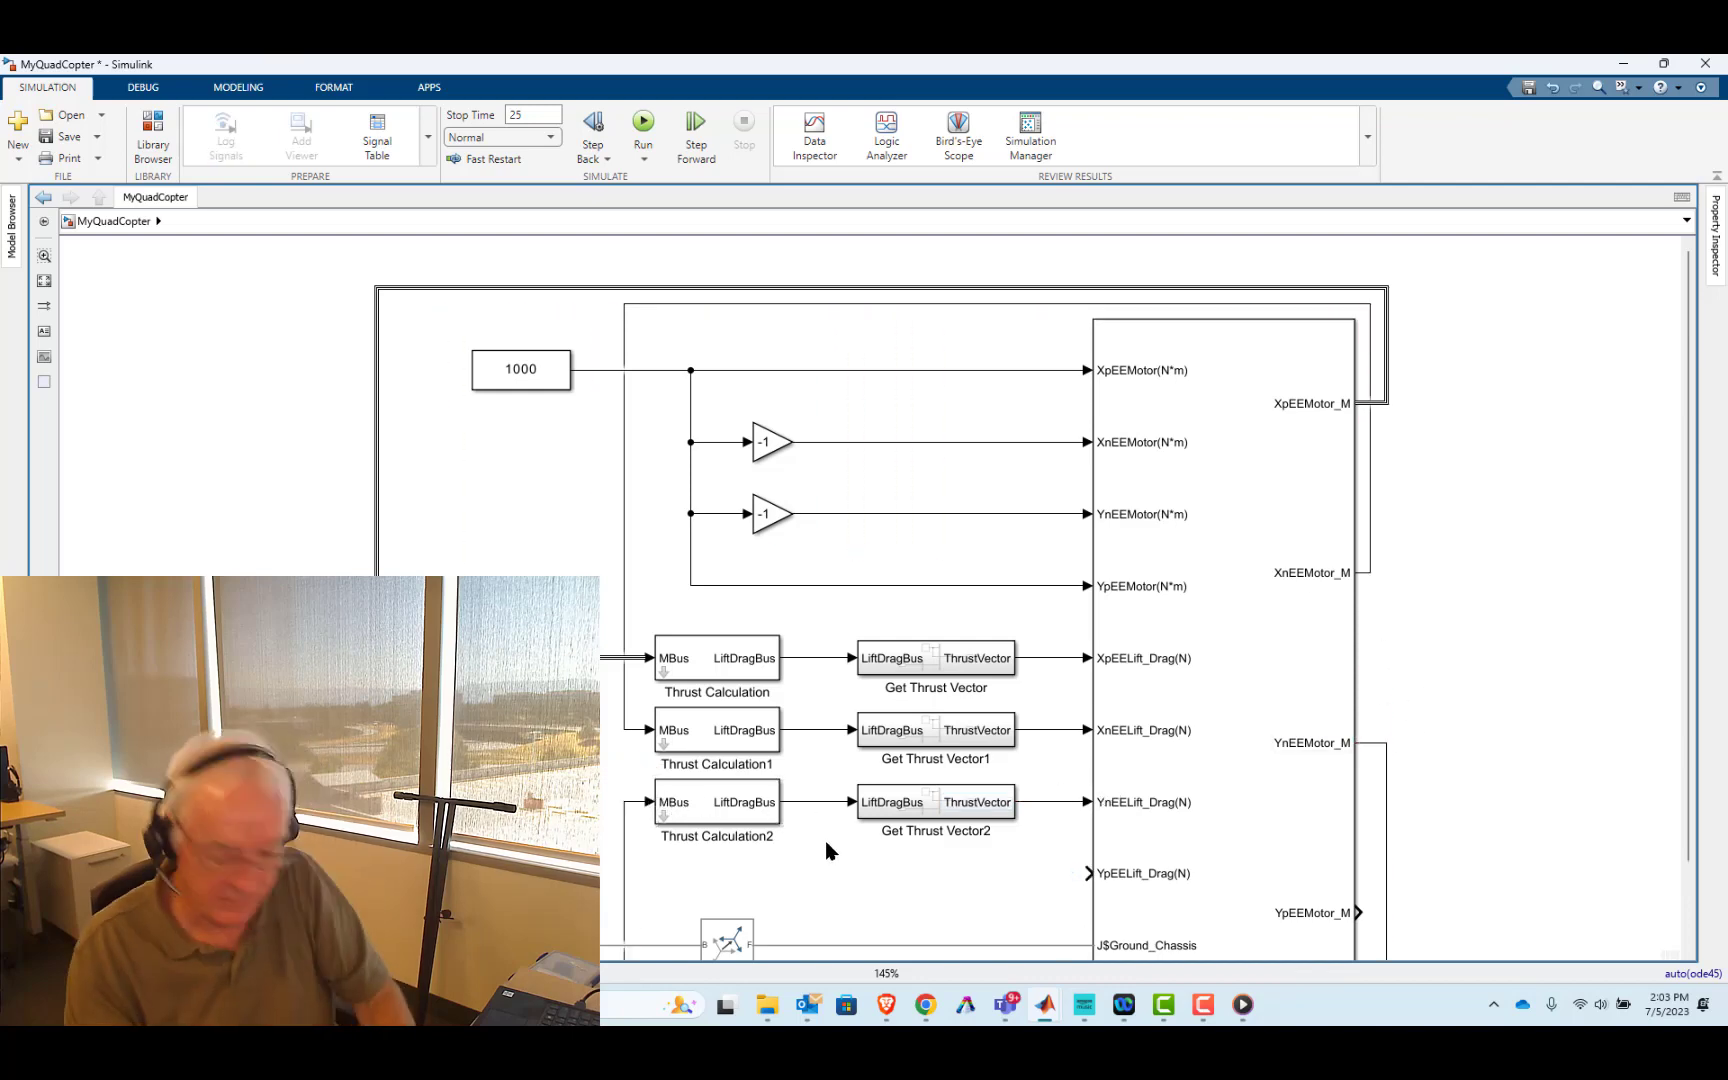
pyautogui.scroll(-2, 835, 822)
pyautogui.click(765, 707)
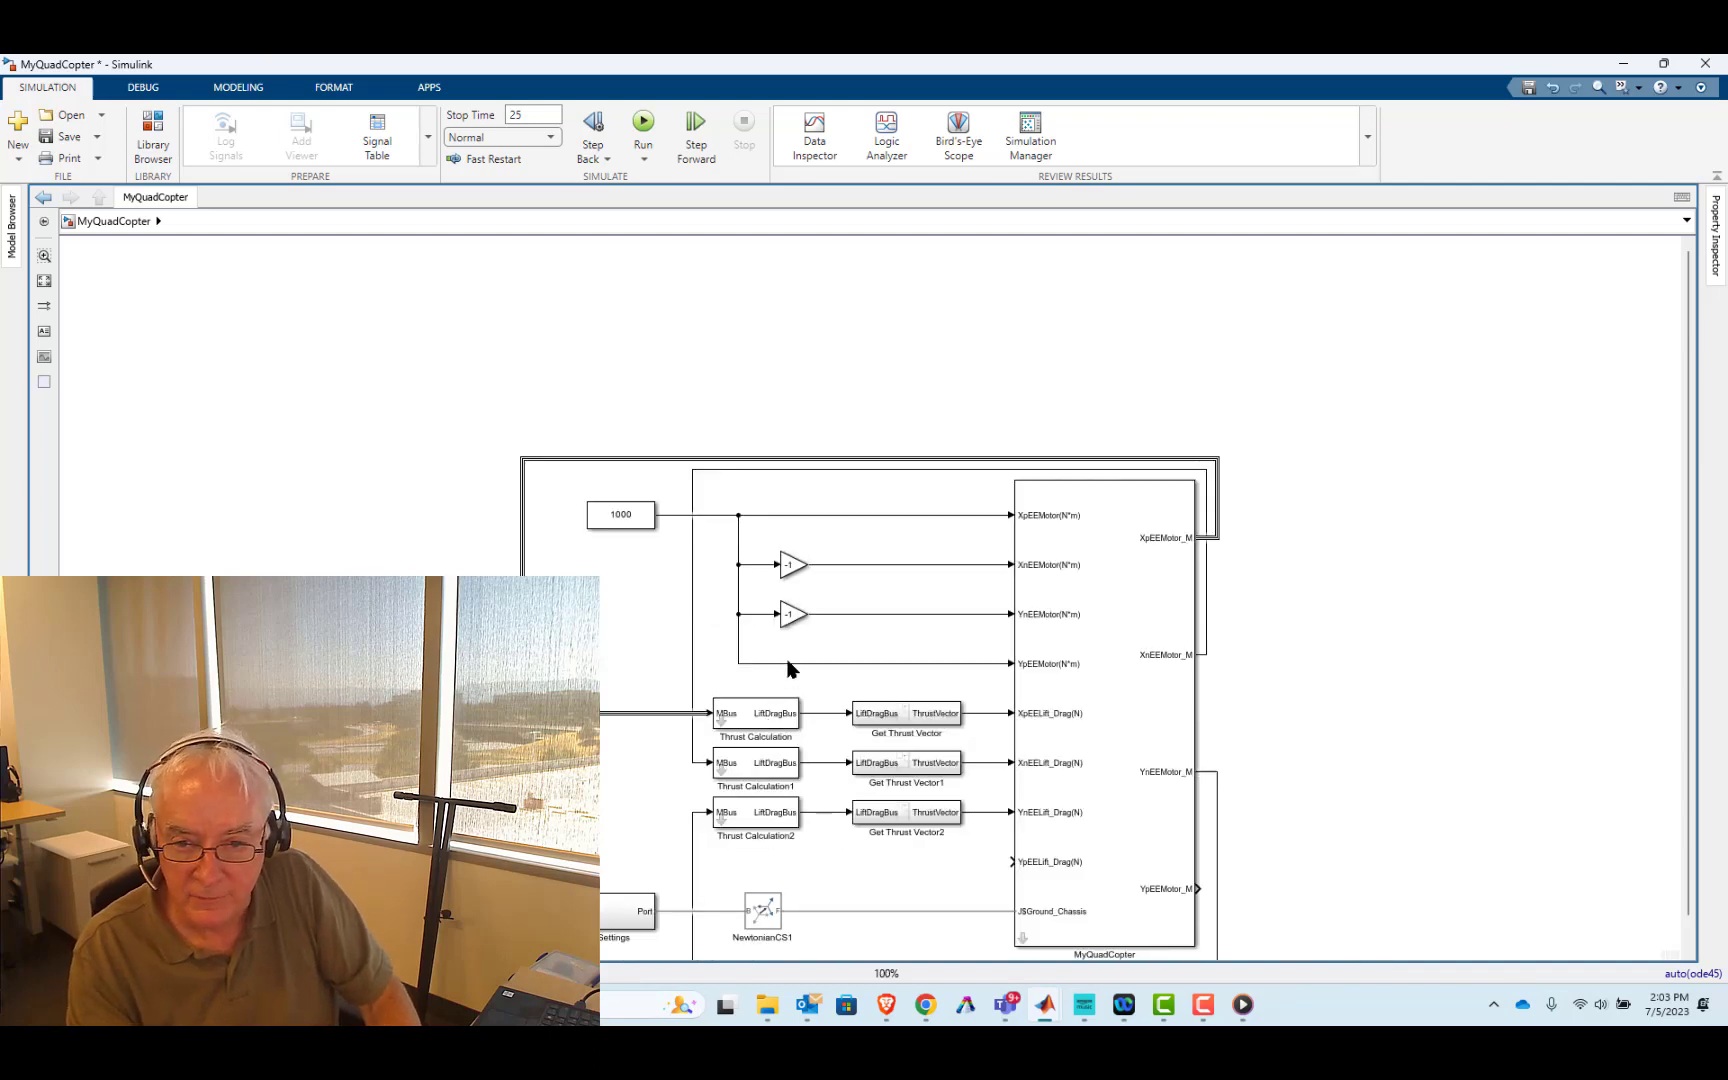
# - Add a fourth copy of the Thrust Calculation and Get Thrust Vector pair and wire it from YpEEMotor_M to YpEELift_Drag(N)
pyautogui.moveTo(790, 668); pyautogui.dragTo(1049, 525)
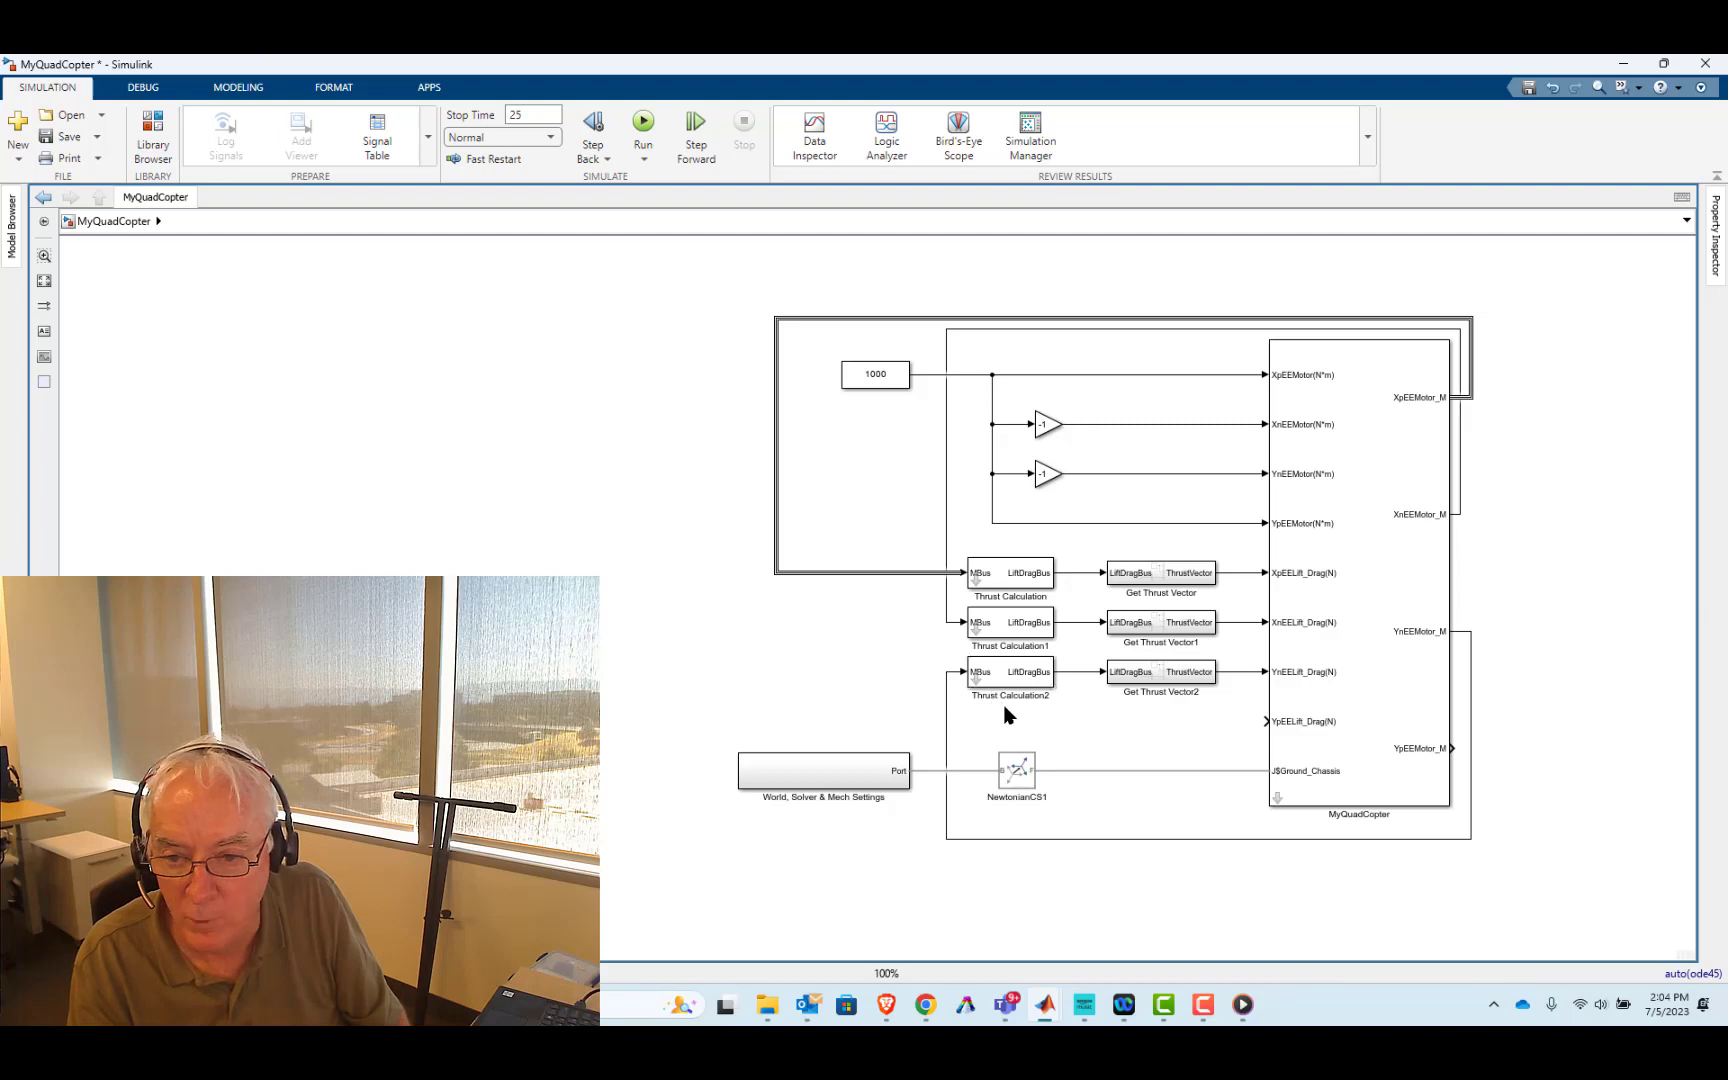
pyautogui.moveTo(1005, 714); pyautogui.dragTo(1205, 721)
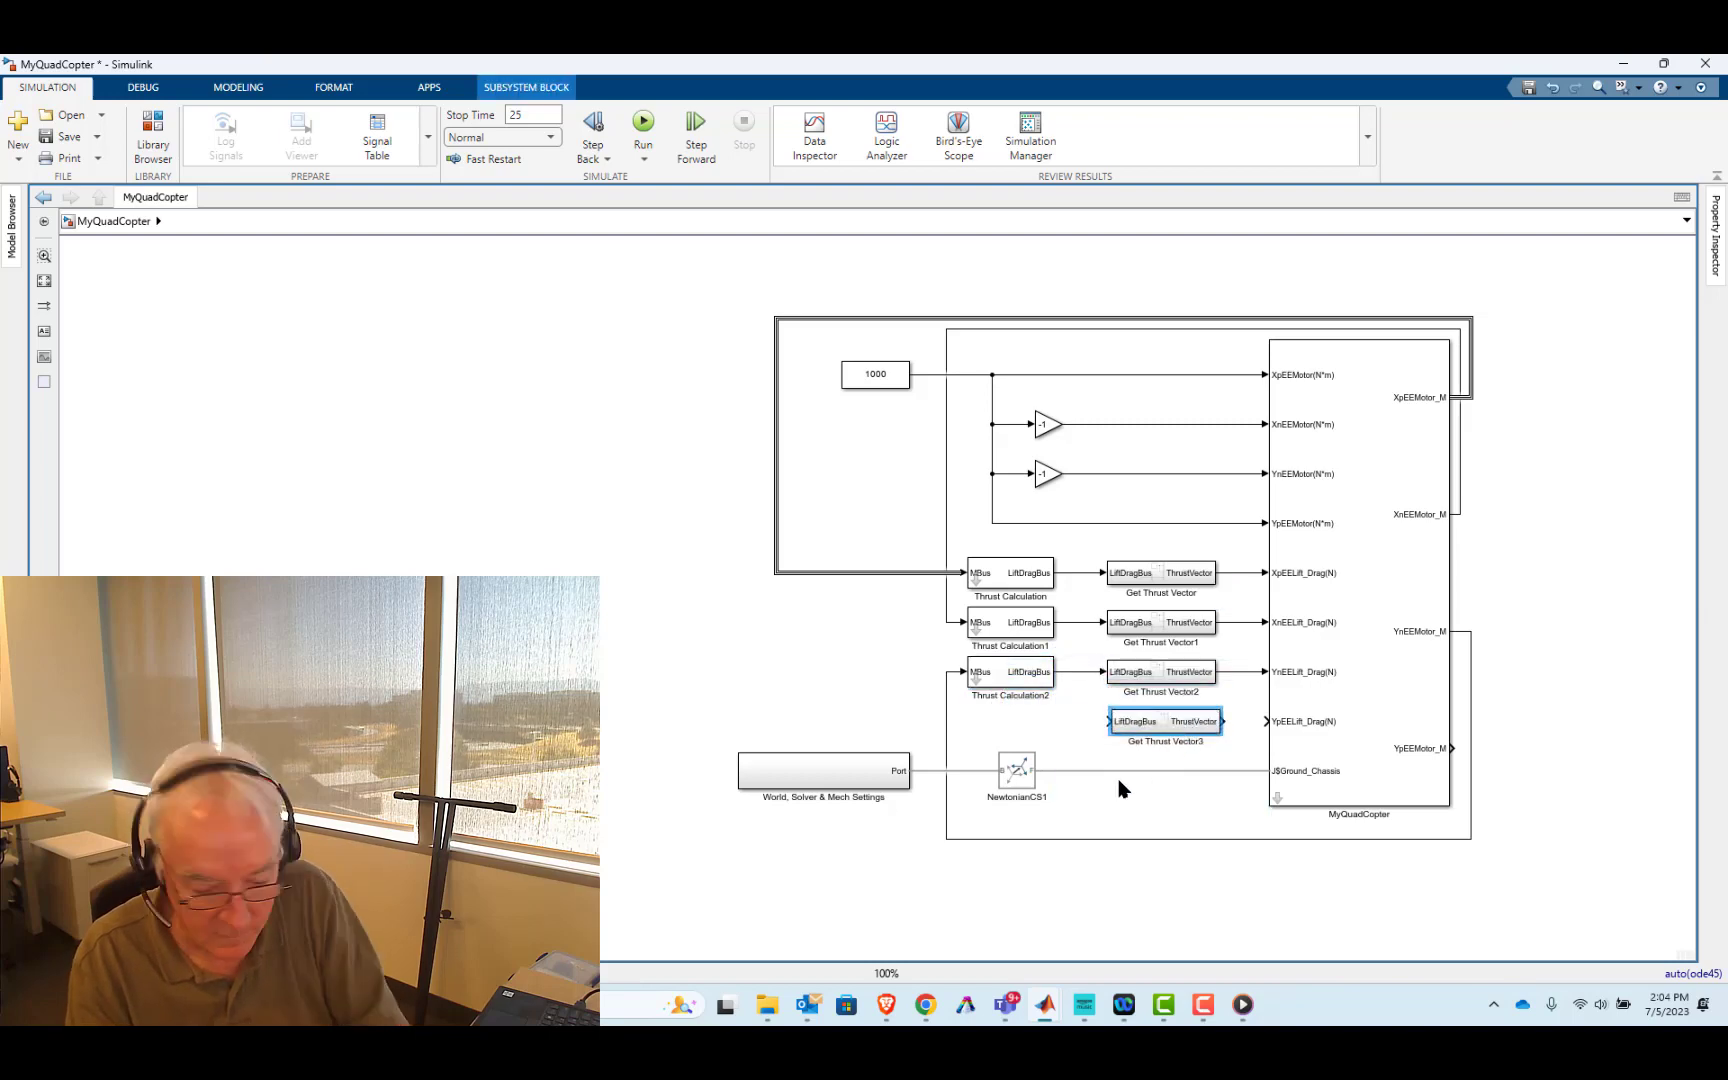
pyautogui.press('Delete')
pyautogui.moveTo(1008, 722); pyautogui.dragTo(1130, 667)
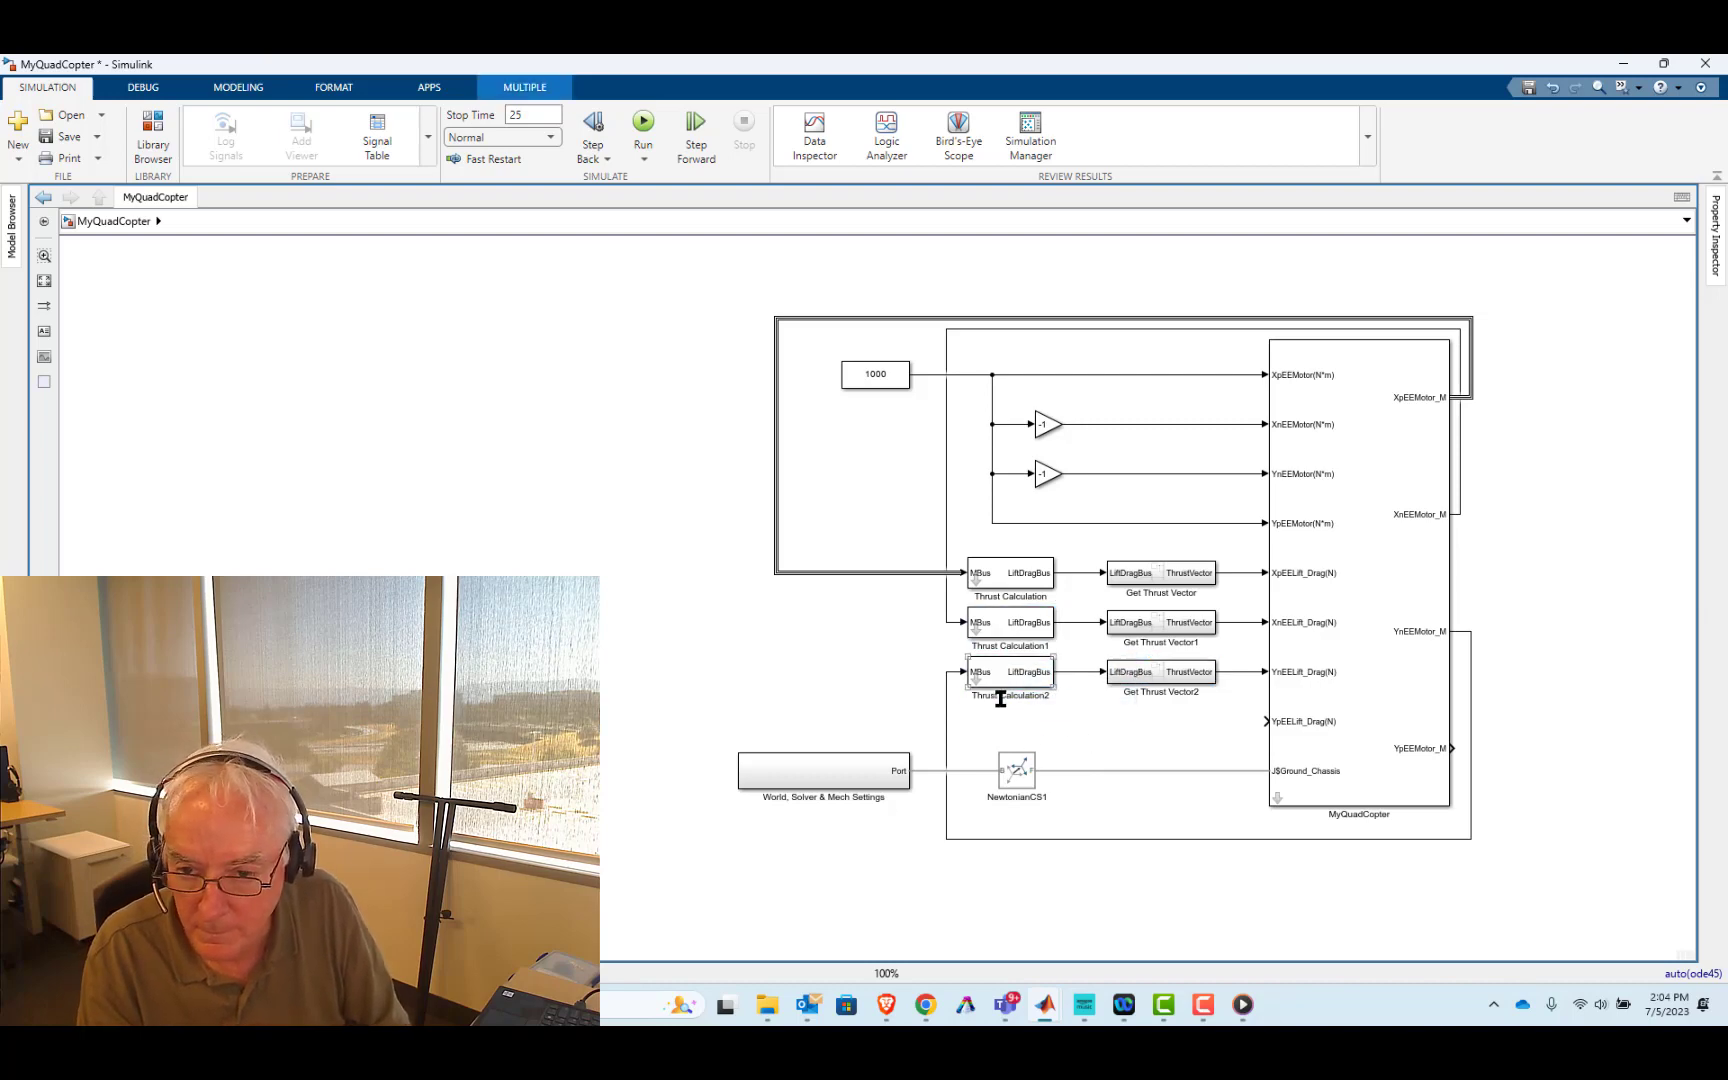
pyautogui.moveTo(1000, 712); pyautogui.dragTo(1156, 670)
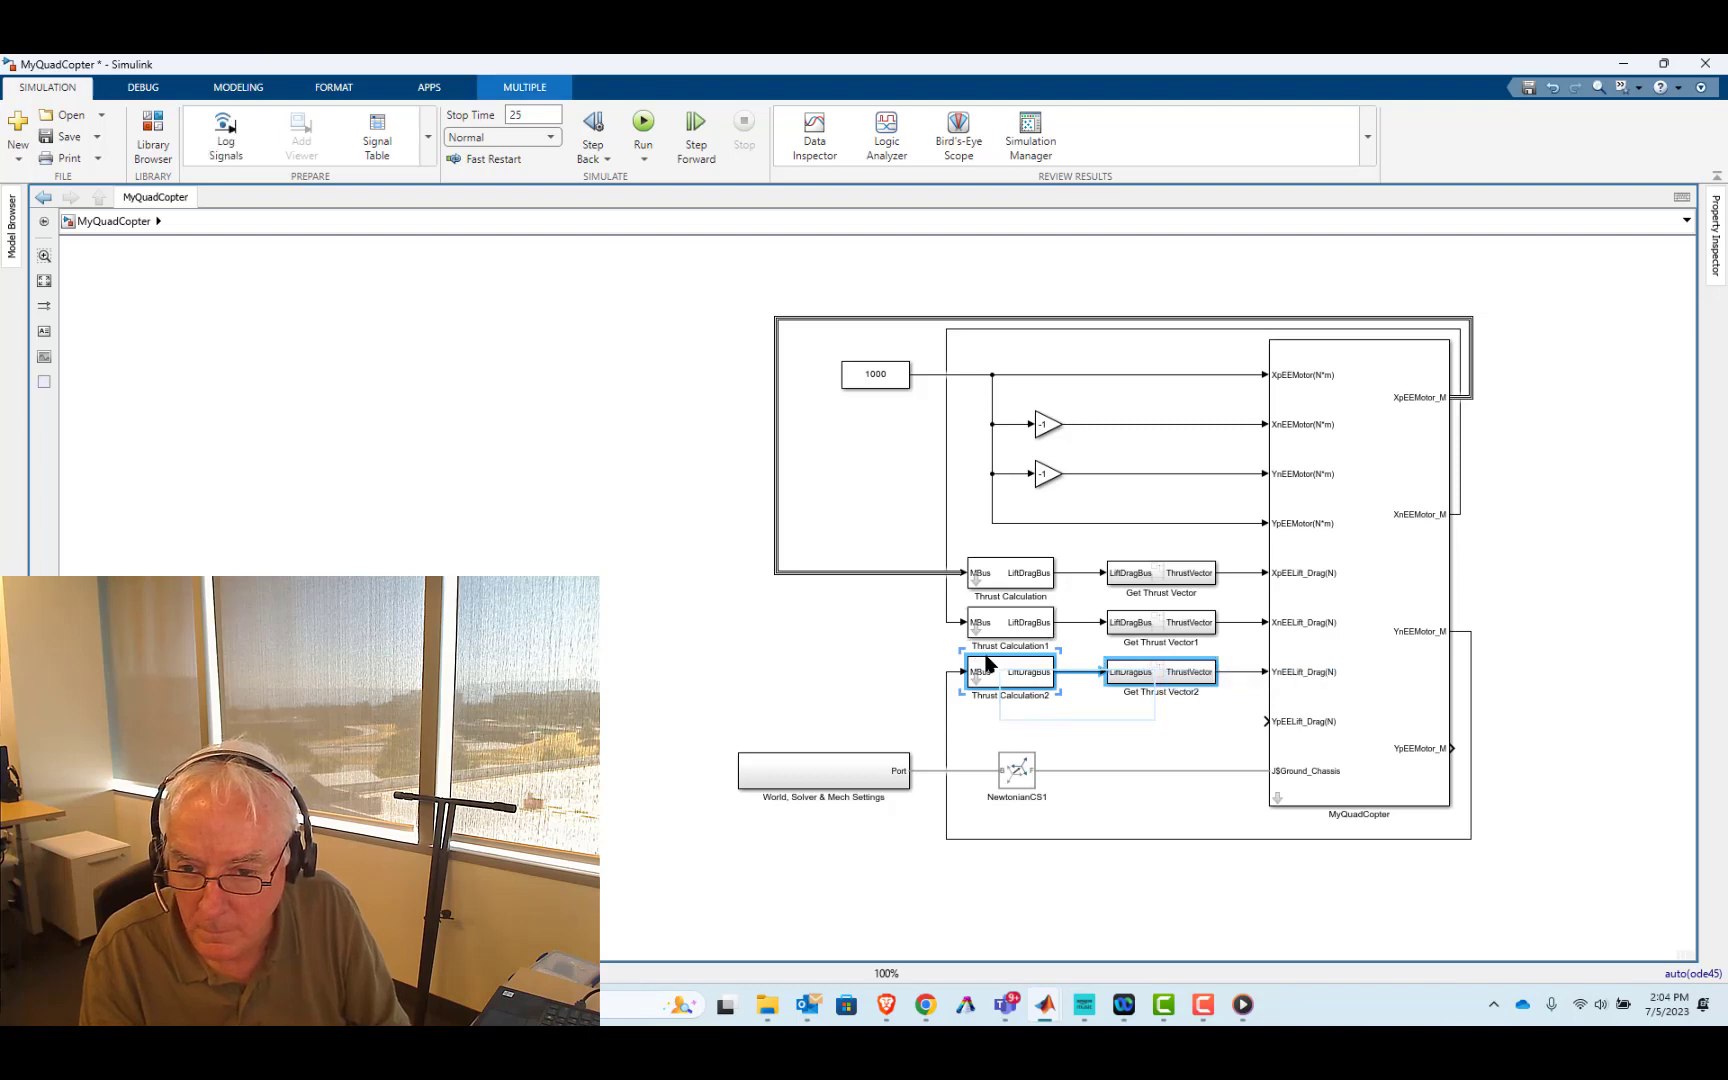
pyautogui.moveTo(986, 667); pyautogui.dragTo(1006, 713)
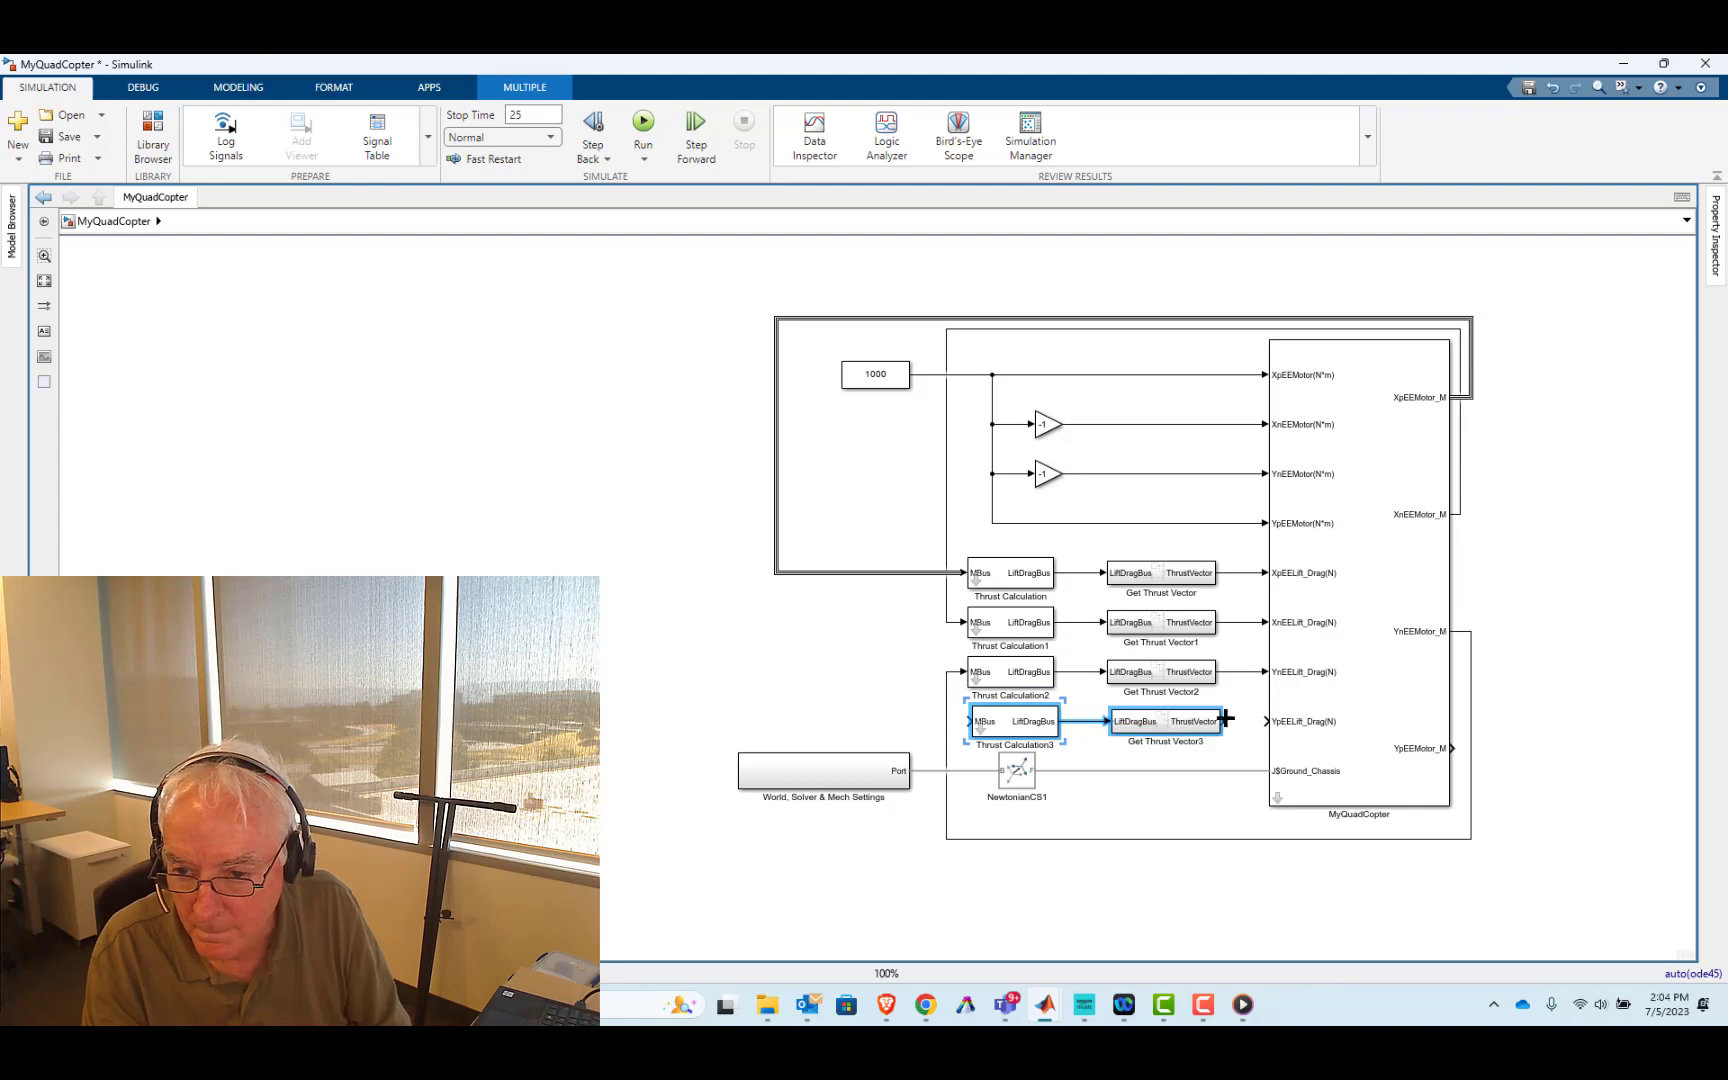
pyautogui.click(1260, 718)
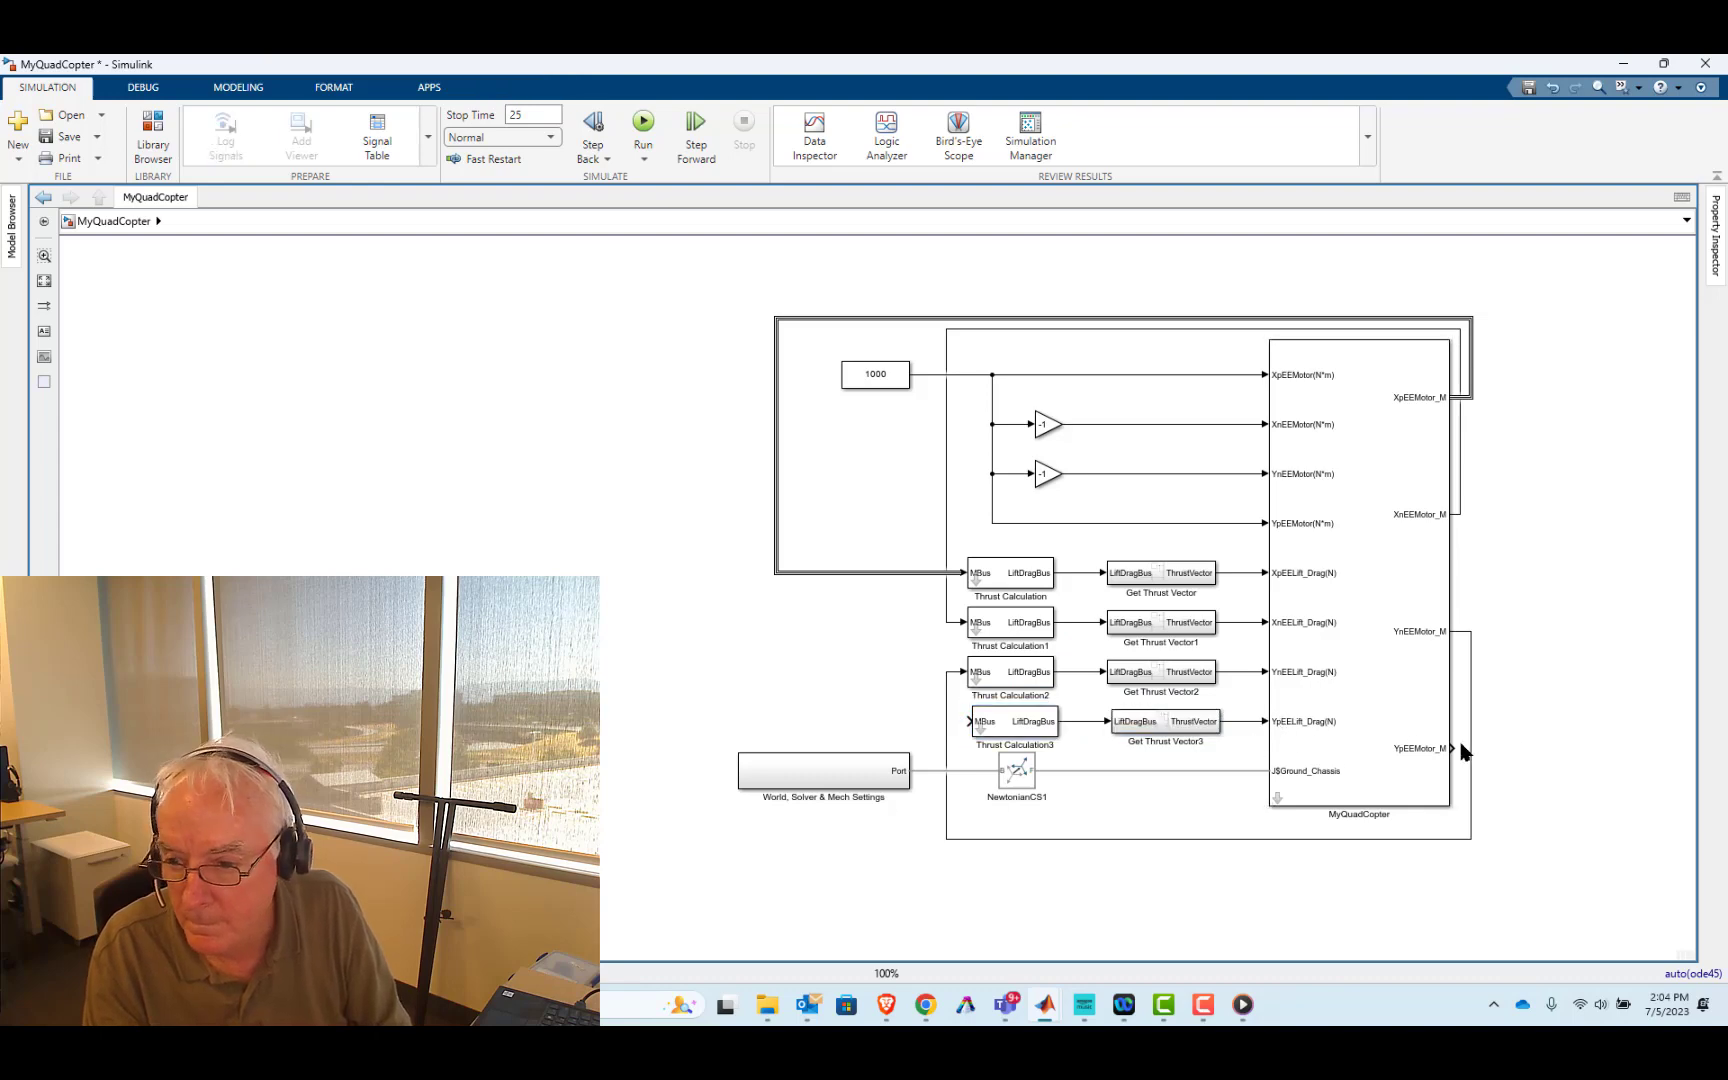
pyautogui.moveTo(1453, 745)
pyautogui.mouseDown()
pyautogui.moveTo(1474, 783)
pyautogui.moveTo(968, 783)
pyautogui.moveTo(968, 721)
pyautogui.mouseUp()
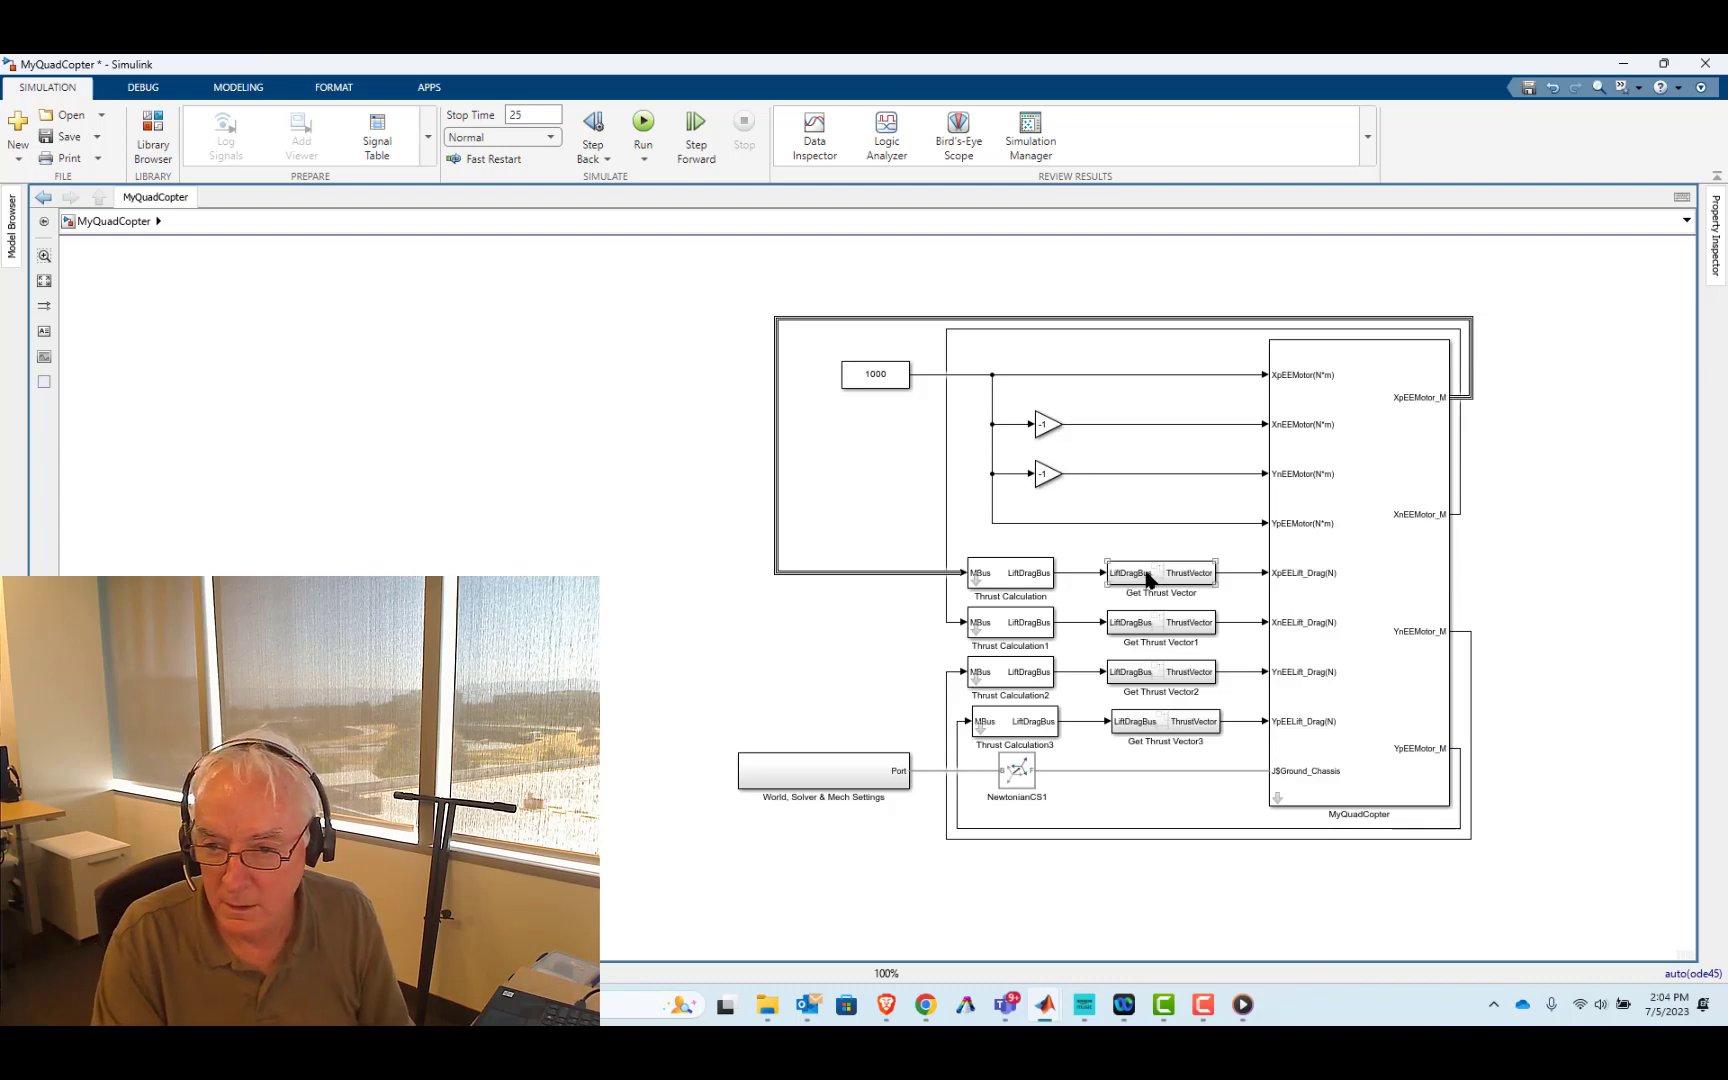
# - Open the first Thrust Calculation block's parameters, then switch to MATLAB and run the PropellerData.m script
pyautogui.doubleClick(1008, 576)
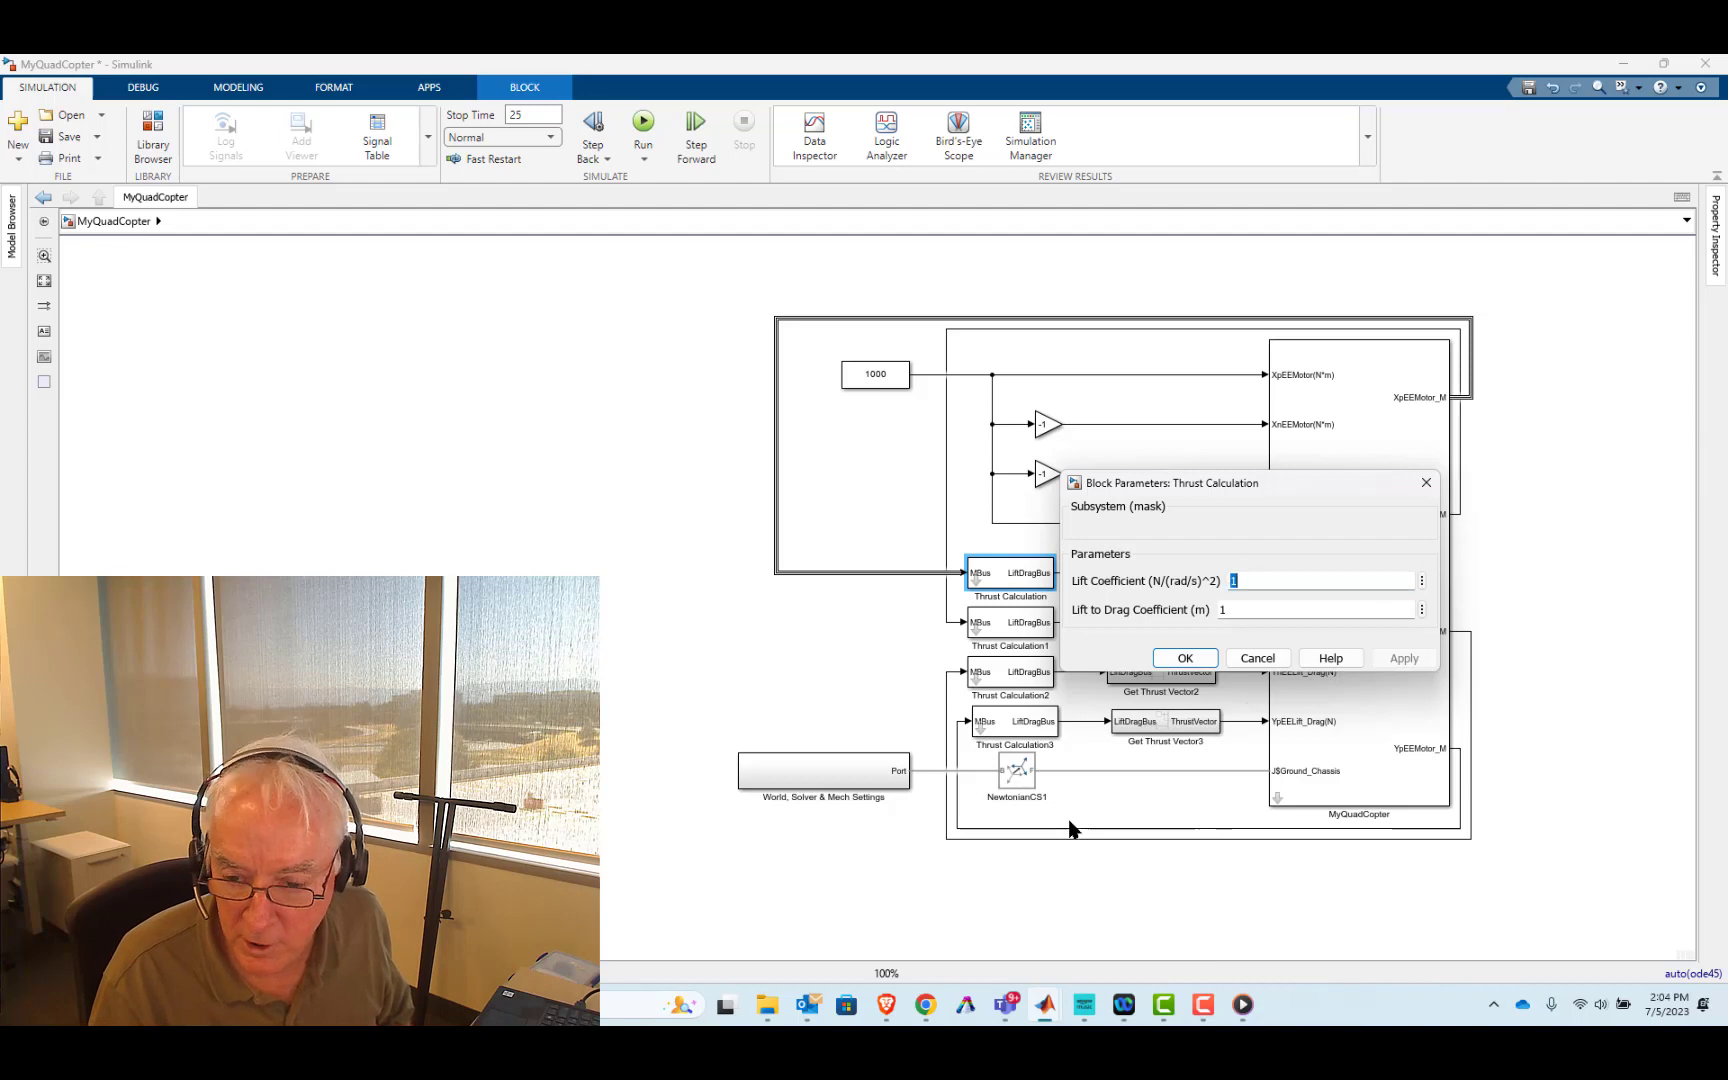
pyautogui.moveTo(1045, 1015)
pyautogui.click(603, 972)
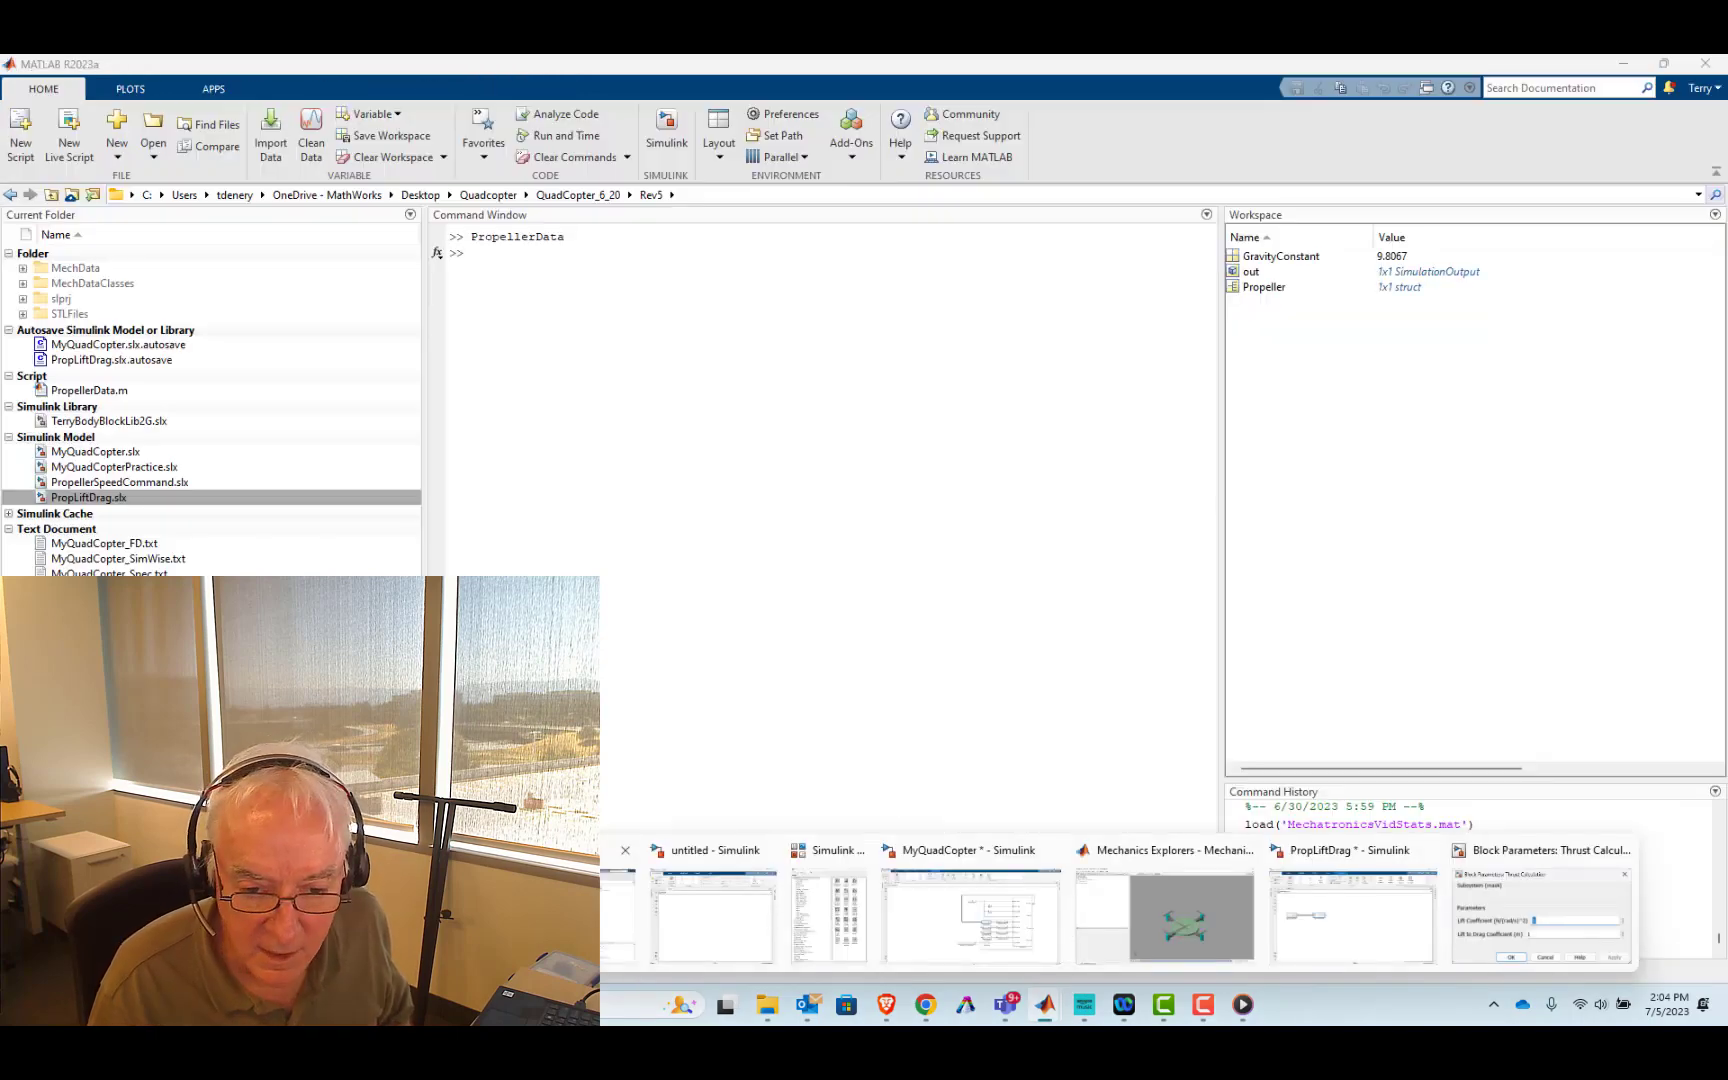
pyautogui.click(70, 396)
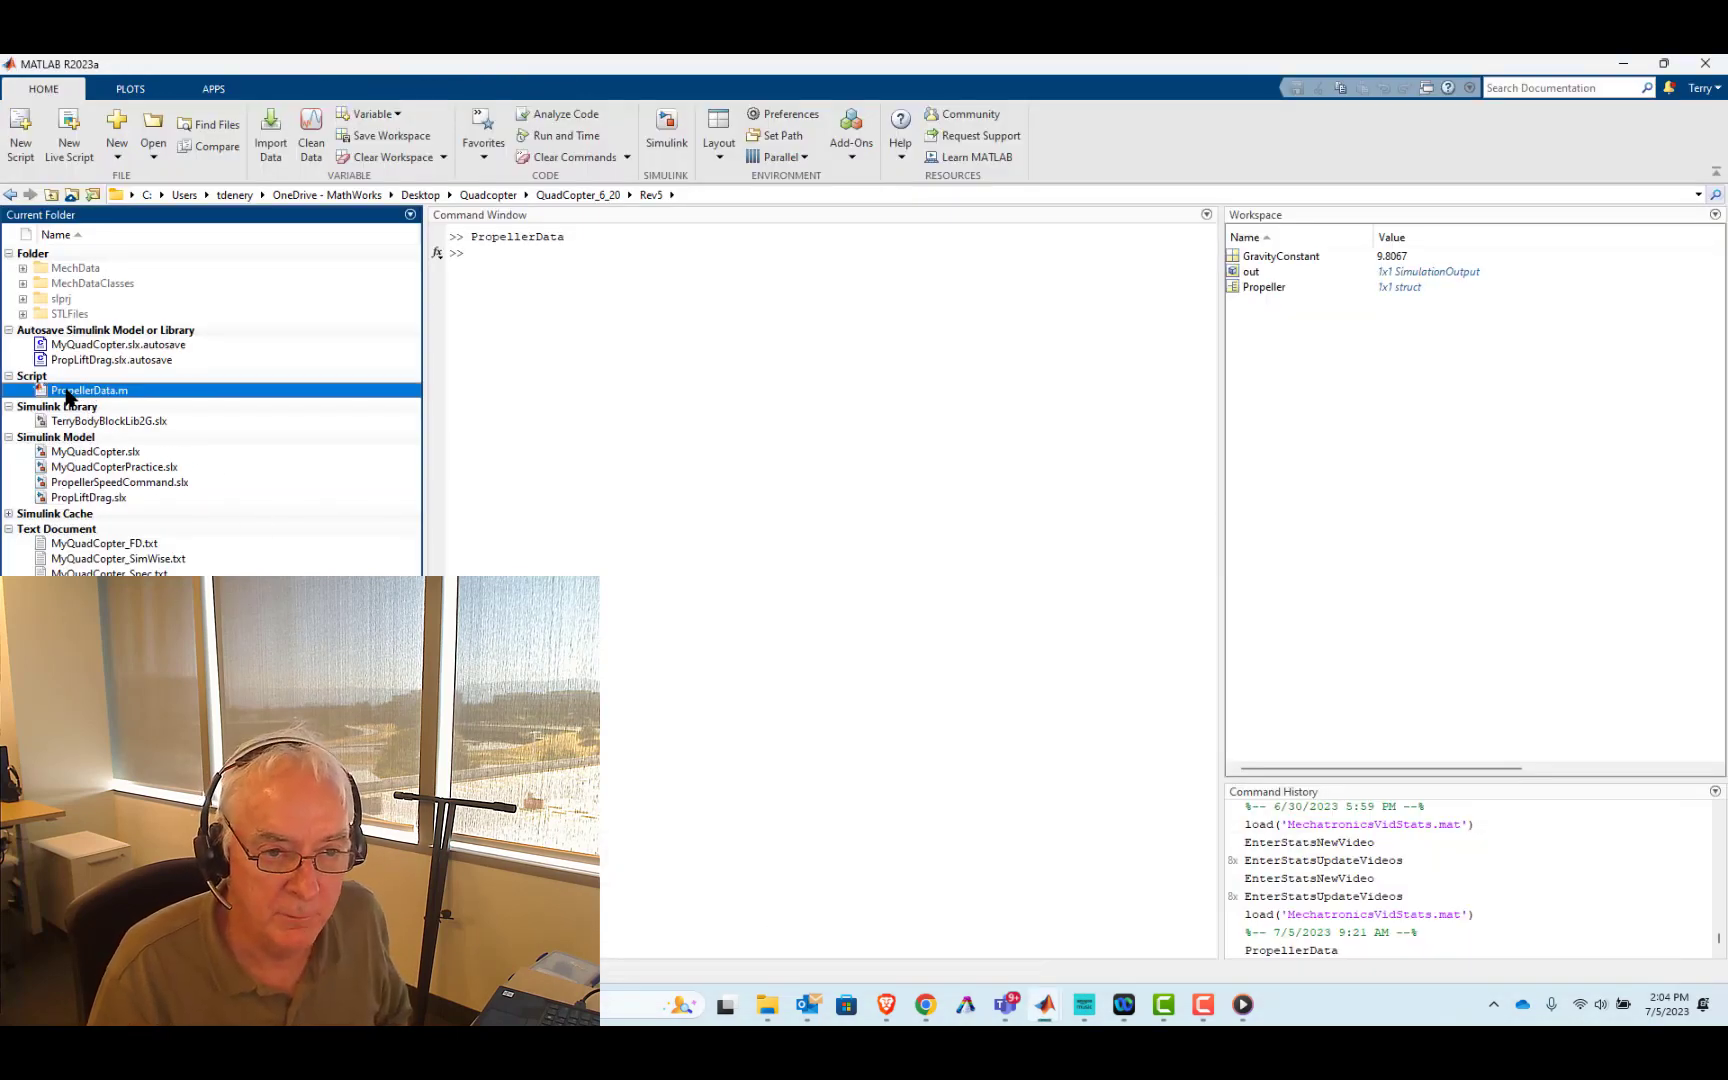
pyautogui.rightClick(68, 398)
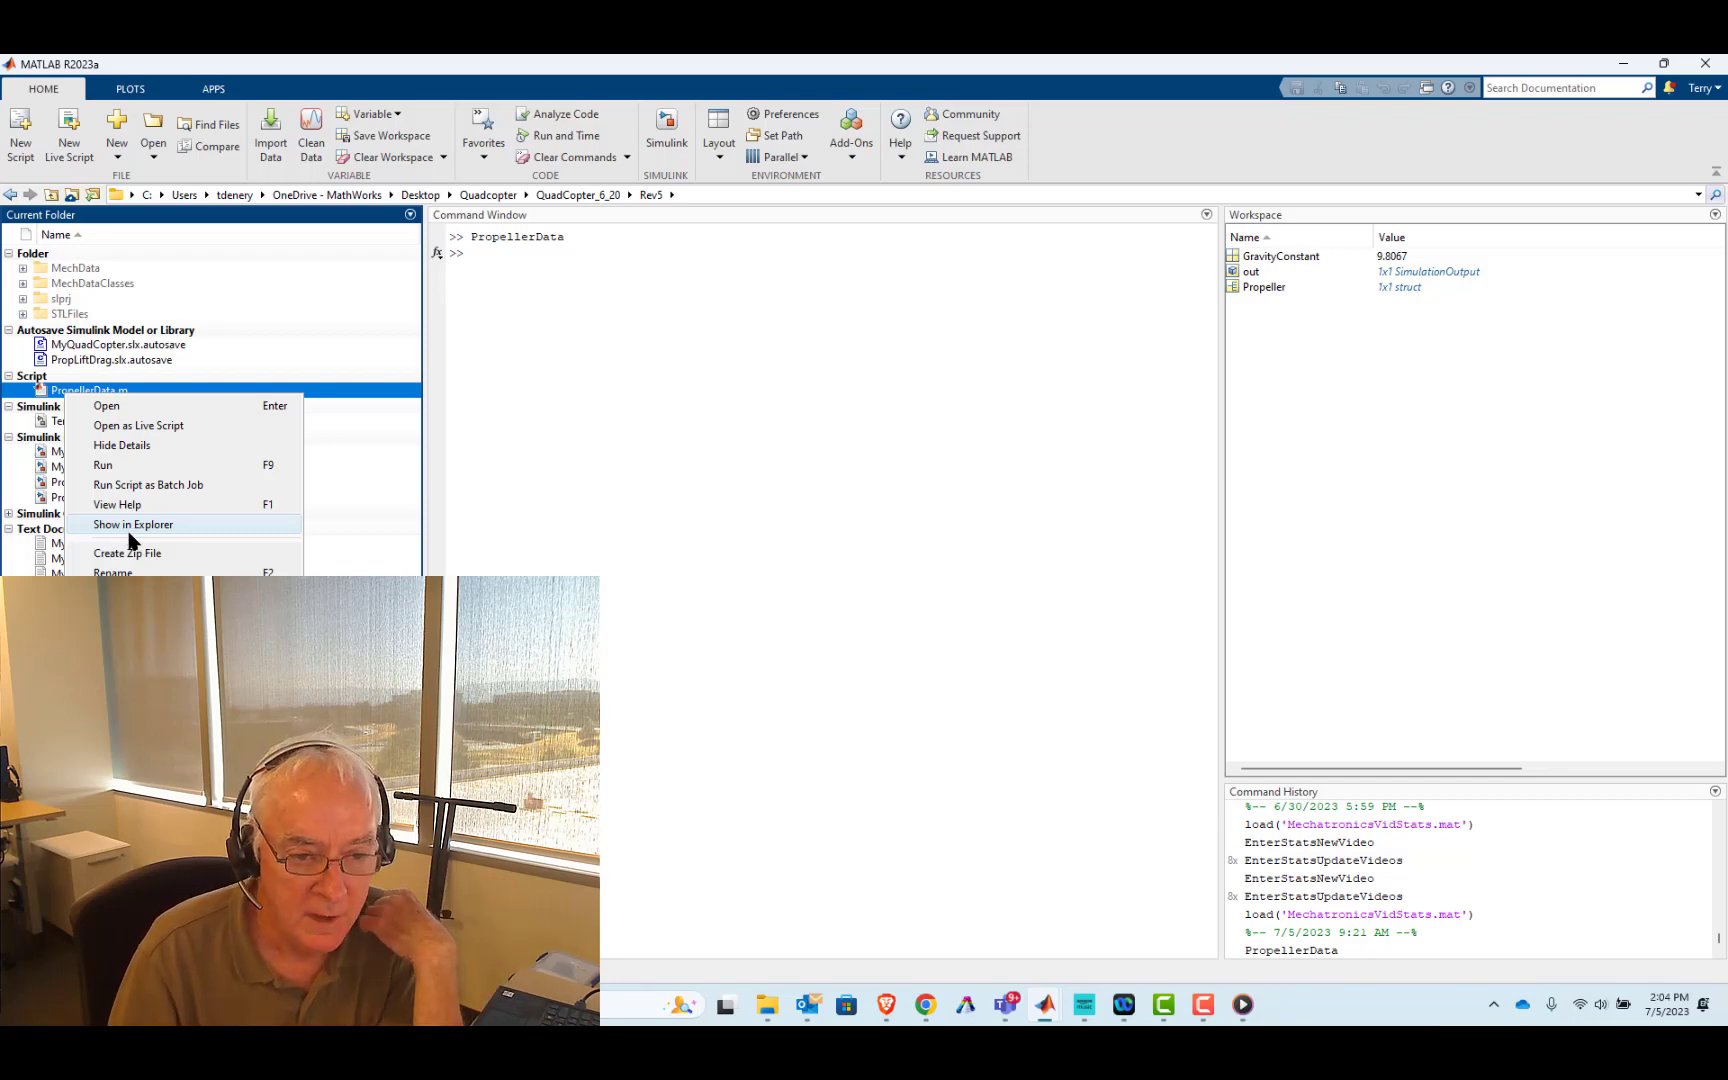
pyautogui.click(104, 465)
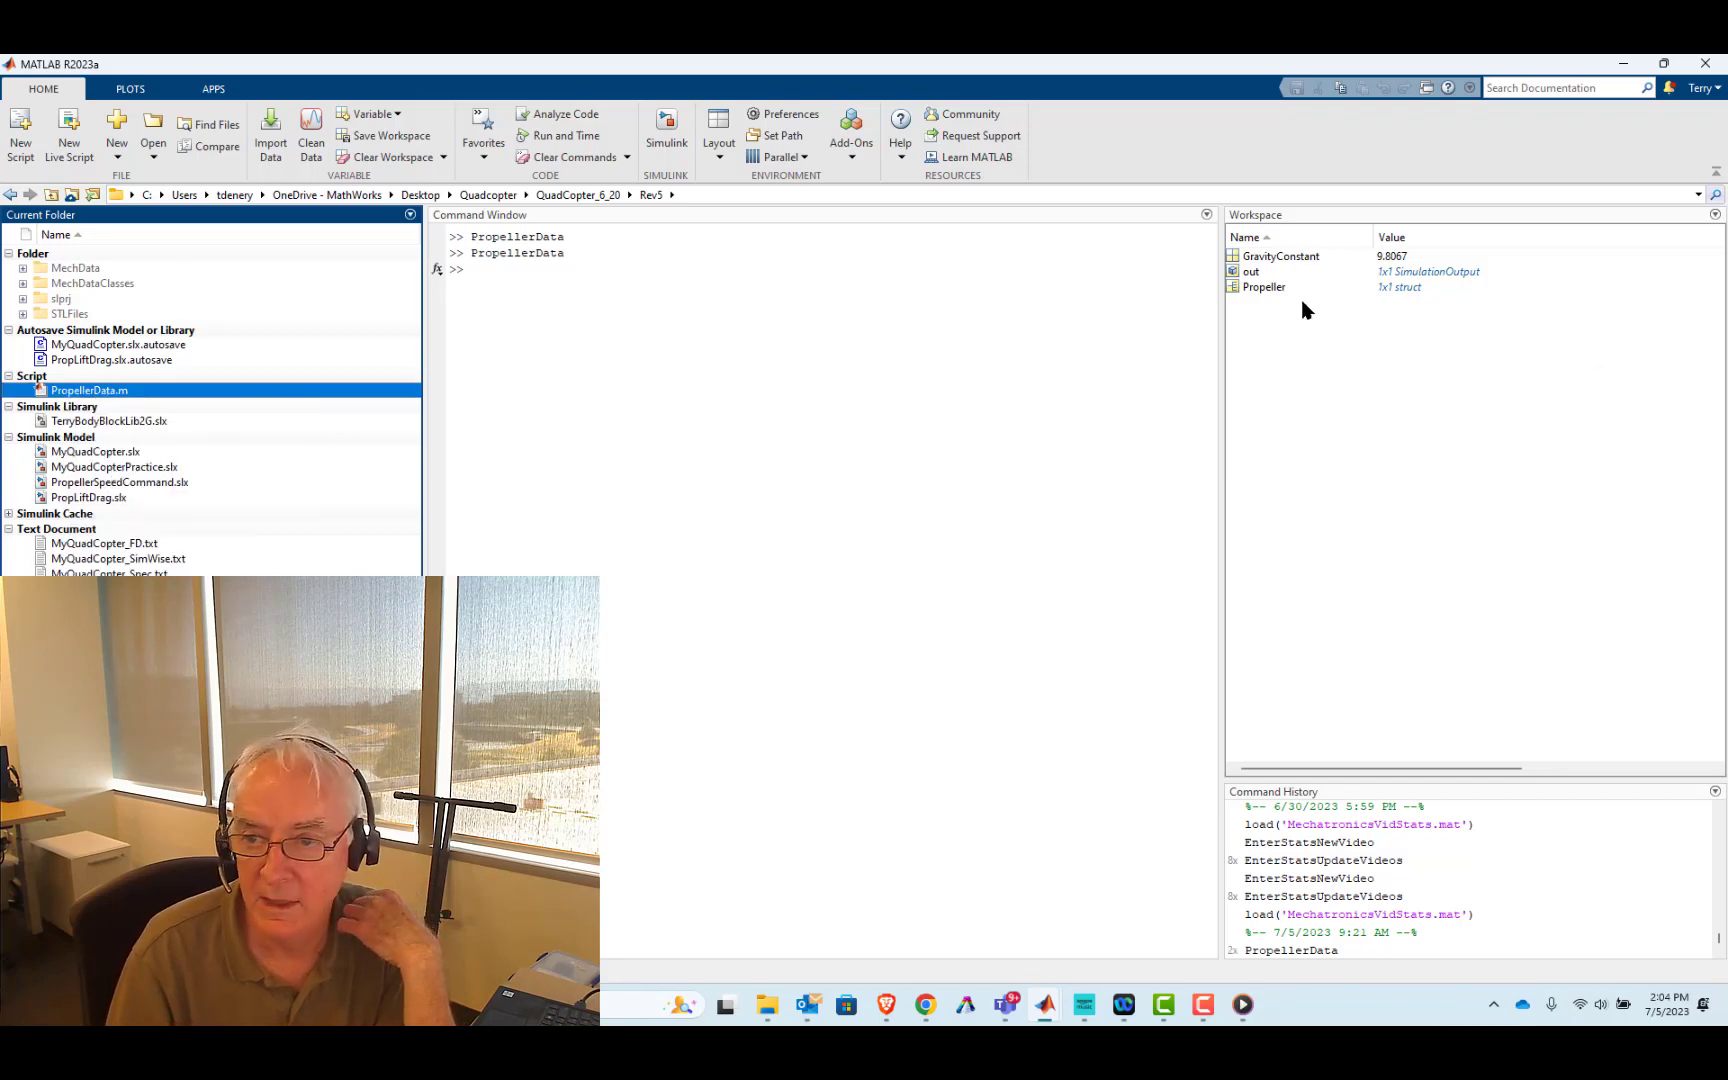
# - Display the fields of the Propeller workspace structure in the MATLAB Command Window
pyautogui.click(1234, 291)
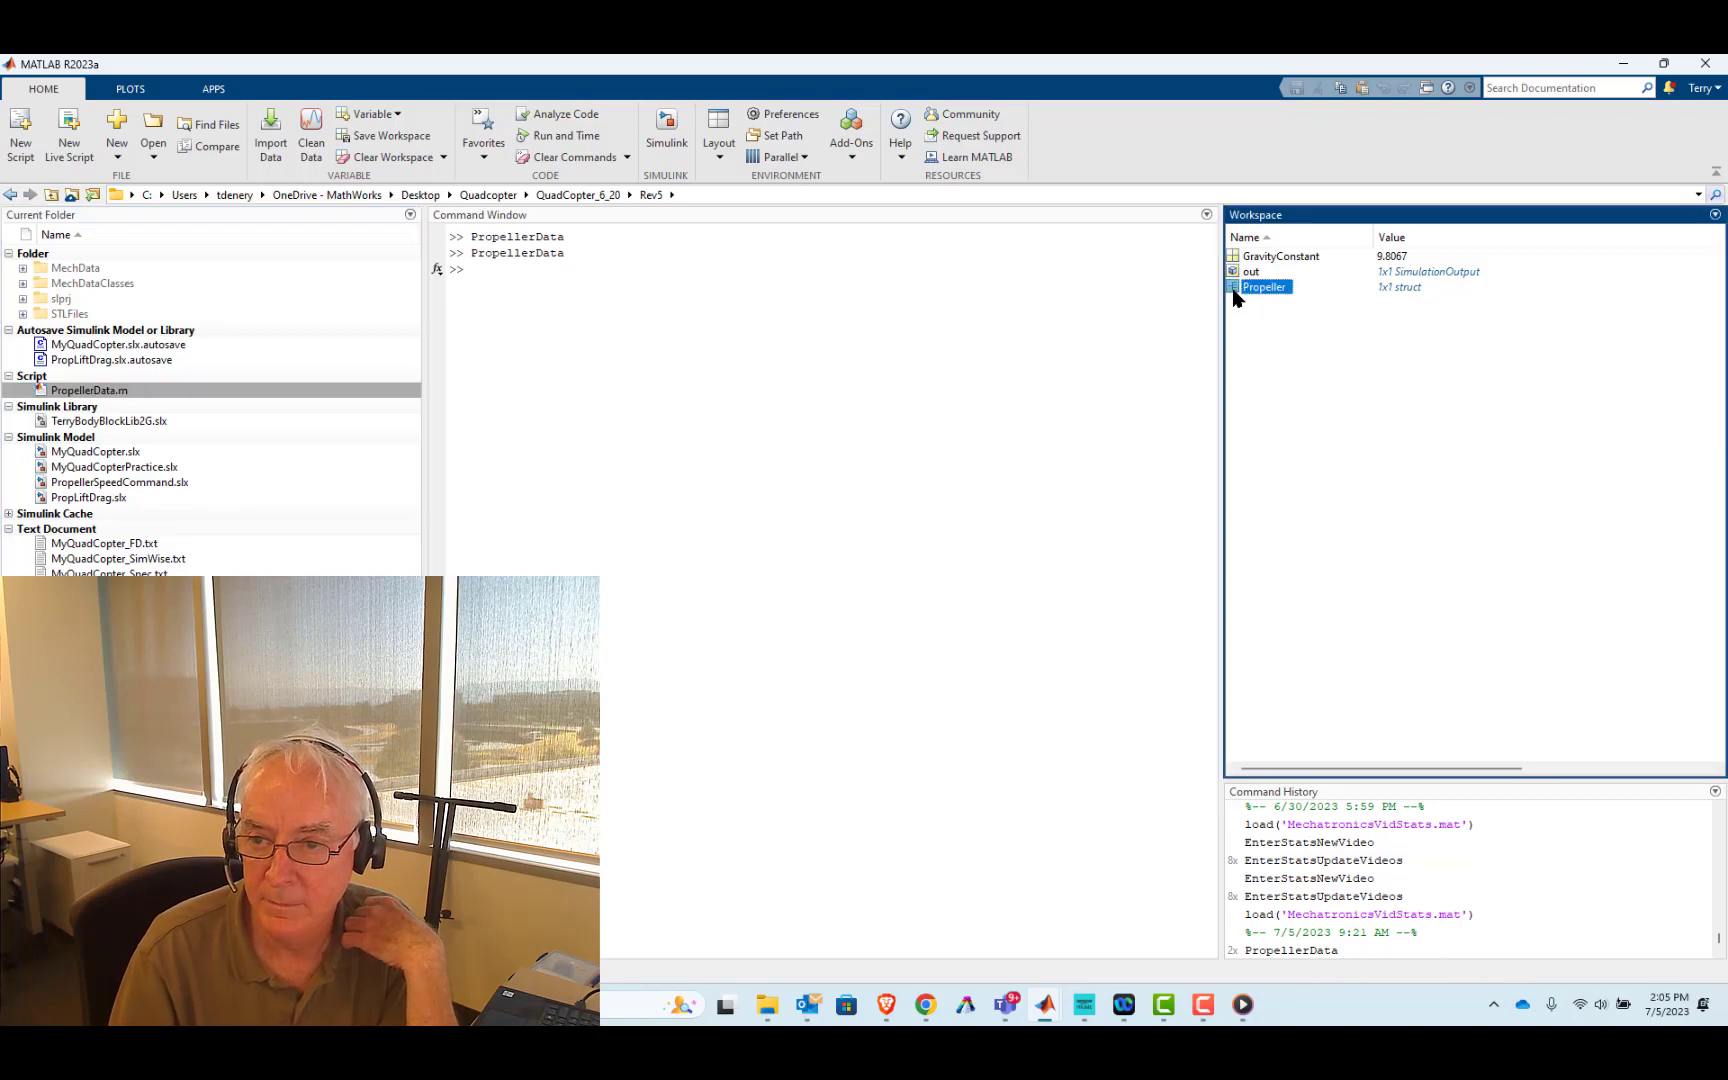
pyautogui.click(471, 271)
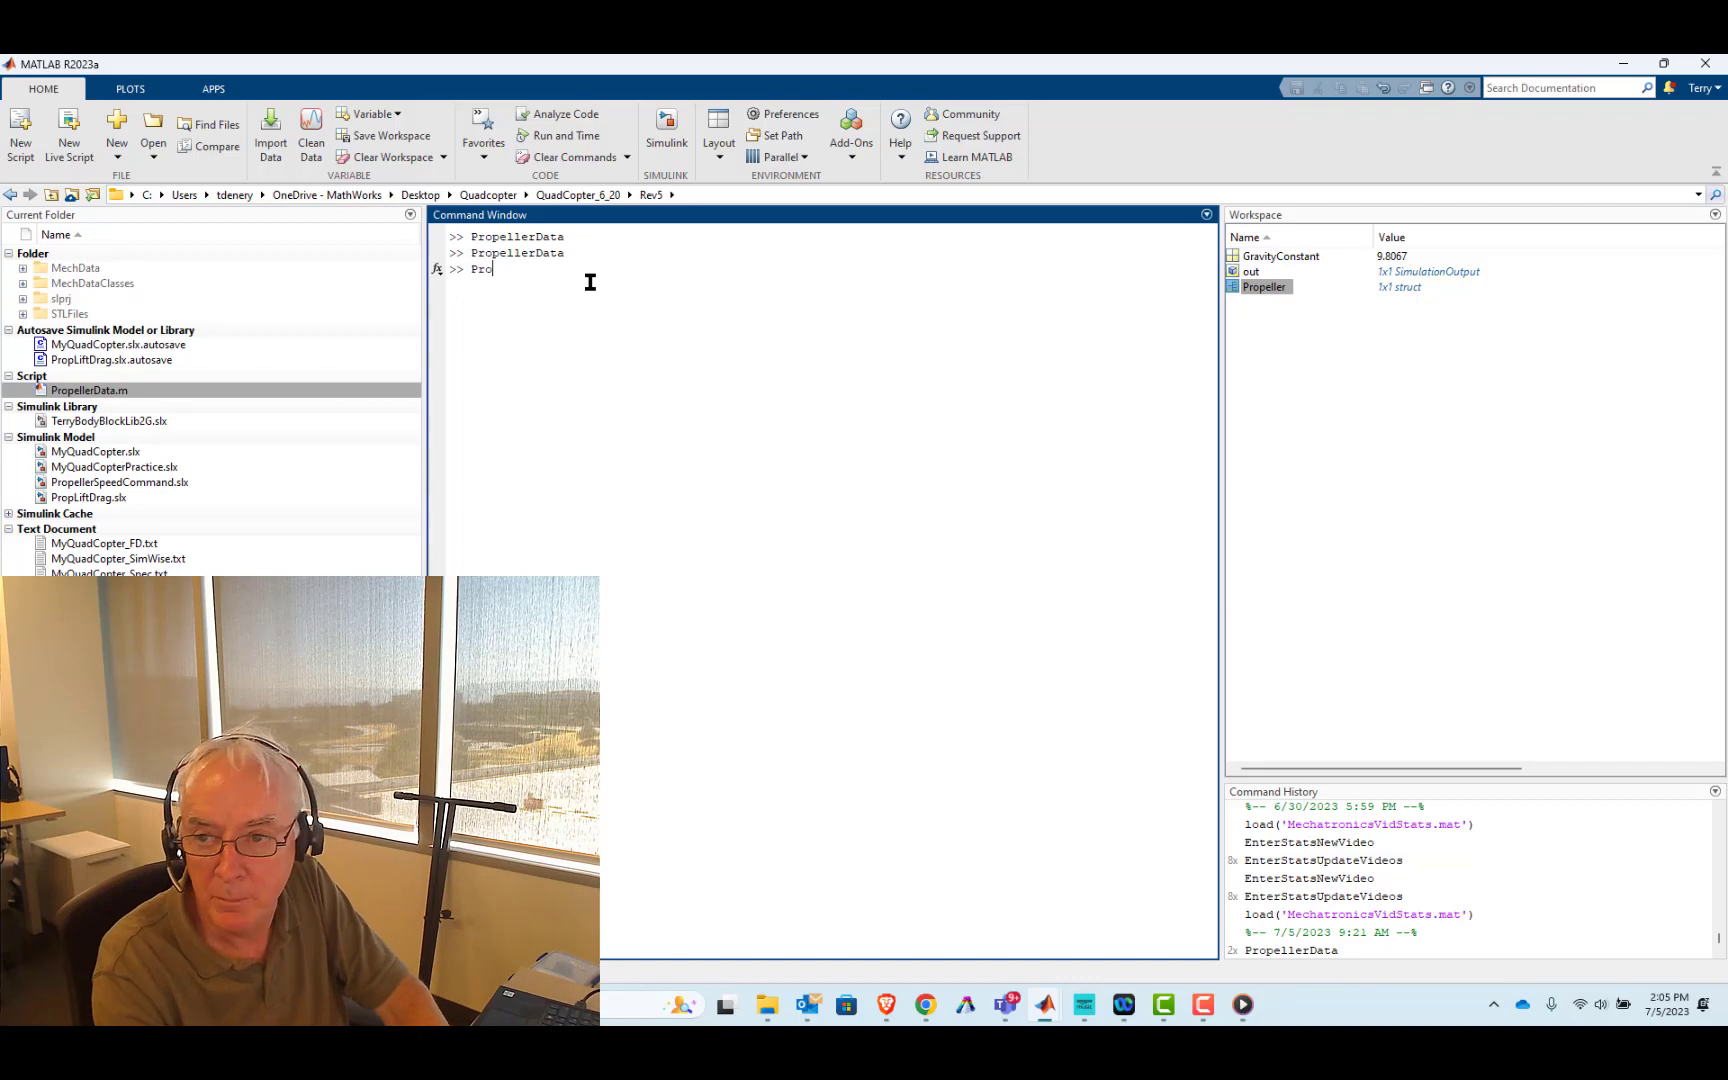
pyautogui.write('Propeller')
pyautogui.press('Return')
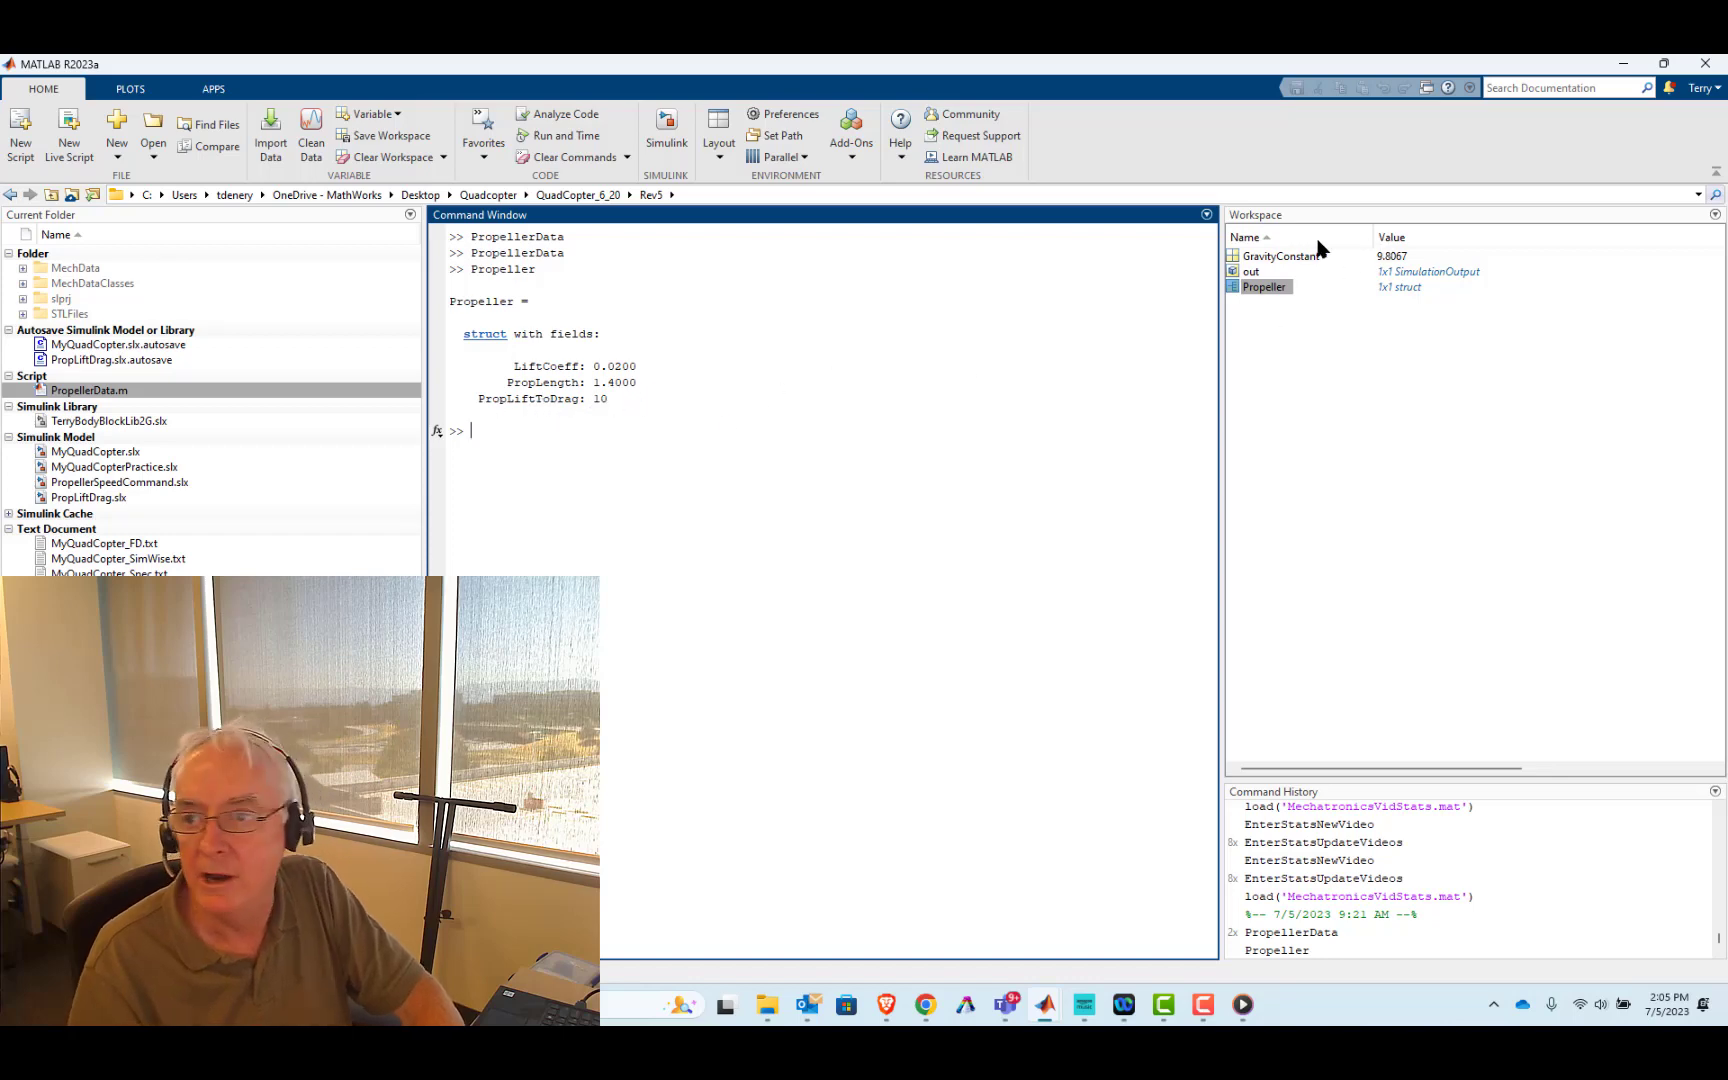
# - Return to the MyQuadCopter model in Simulink and set Thrust Calculation's Lift Coefficient to Propeller.LiftCoeff
pyautogui.click(1622, 68)
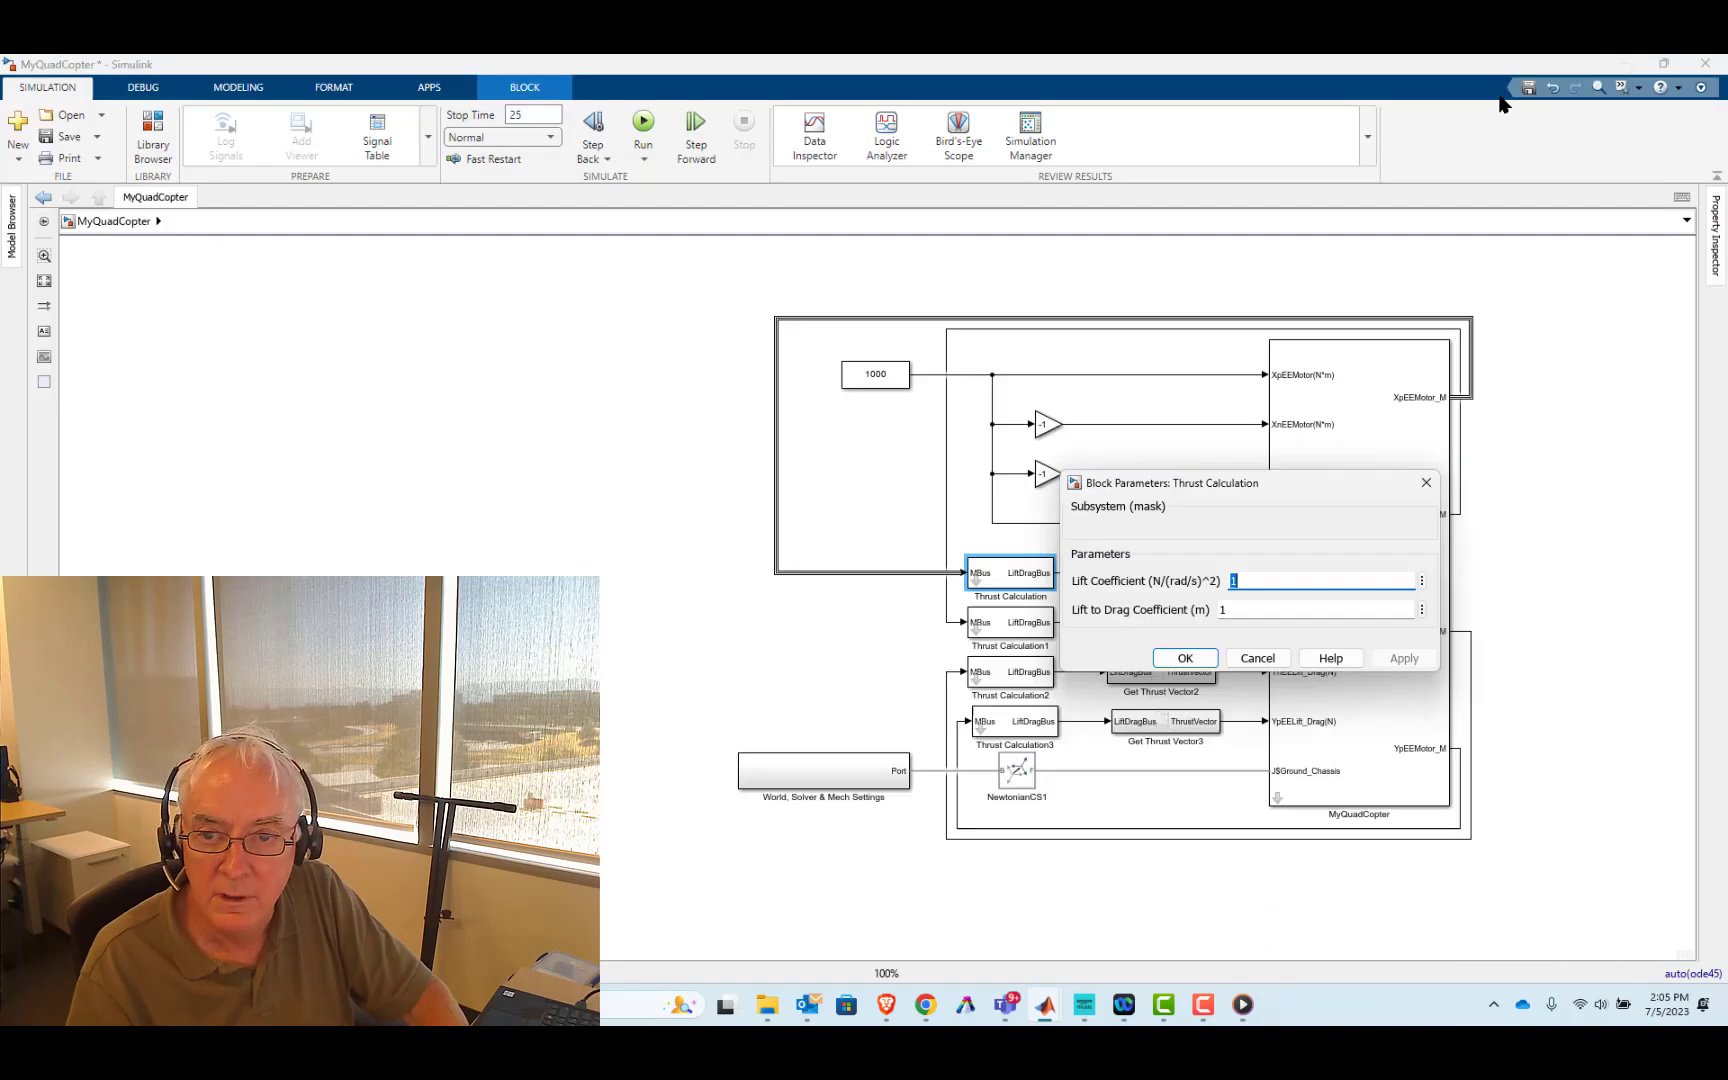
pyautogui.doubleClick(1246, 584)
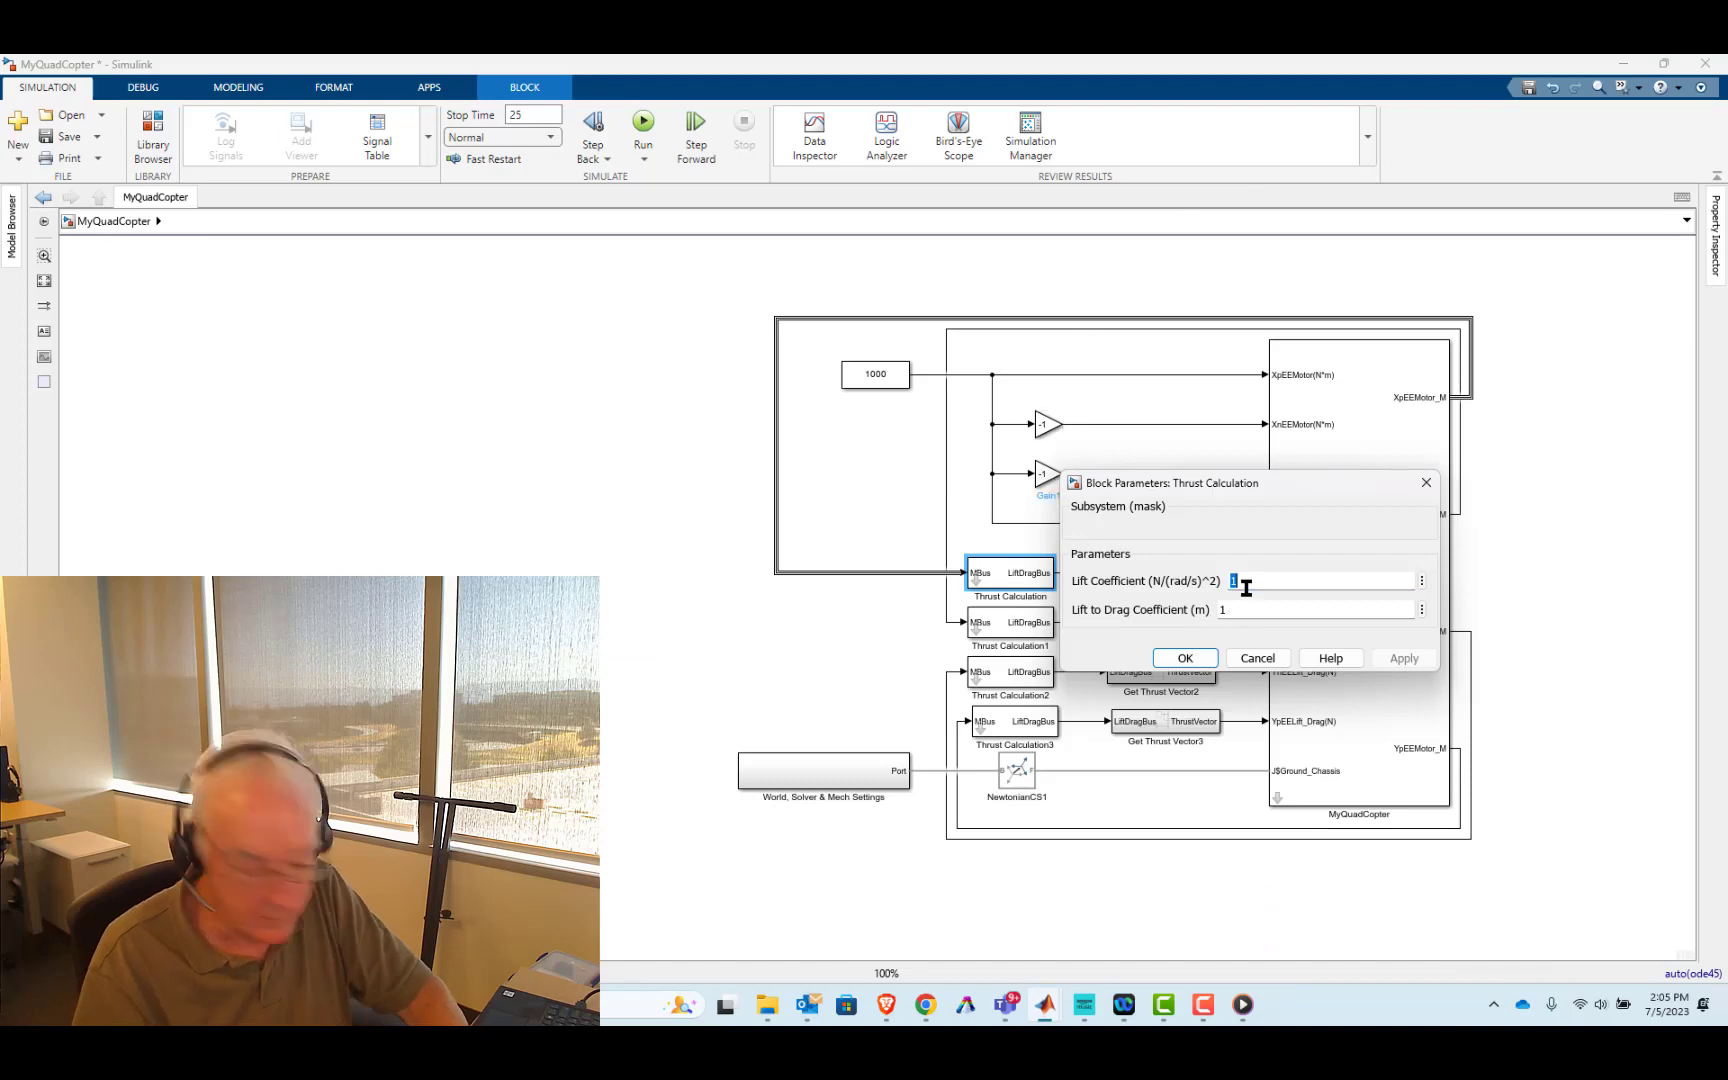
pyautogui.write('Pro')
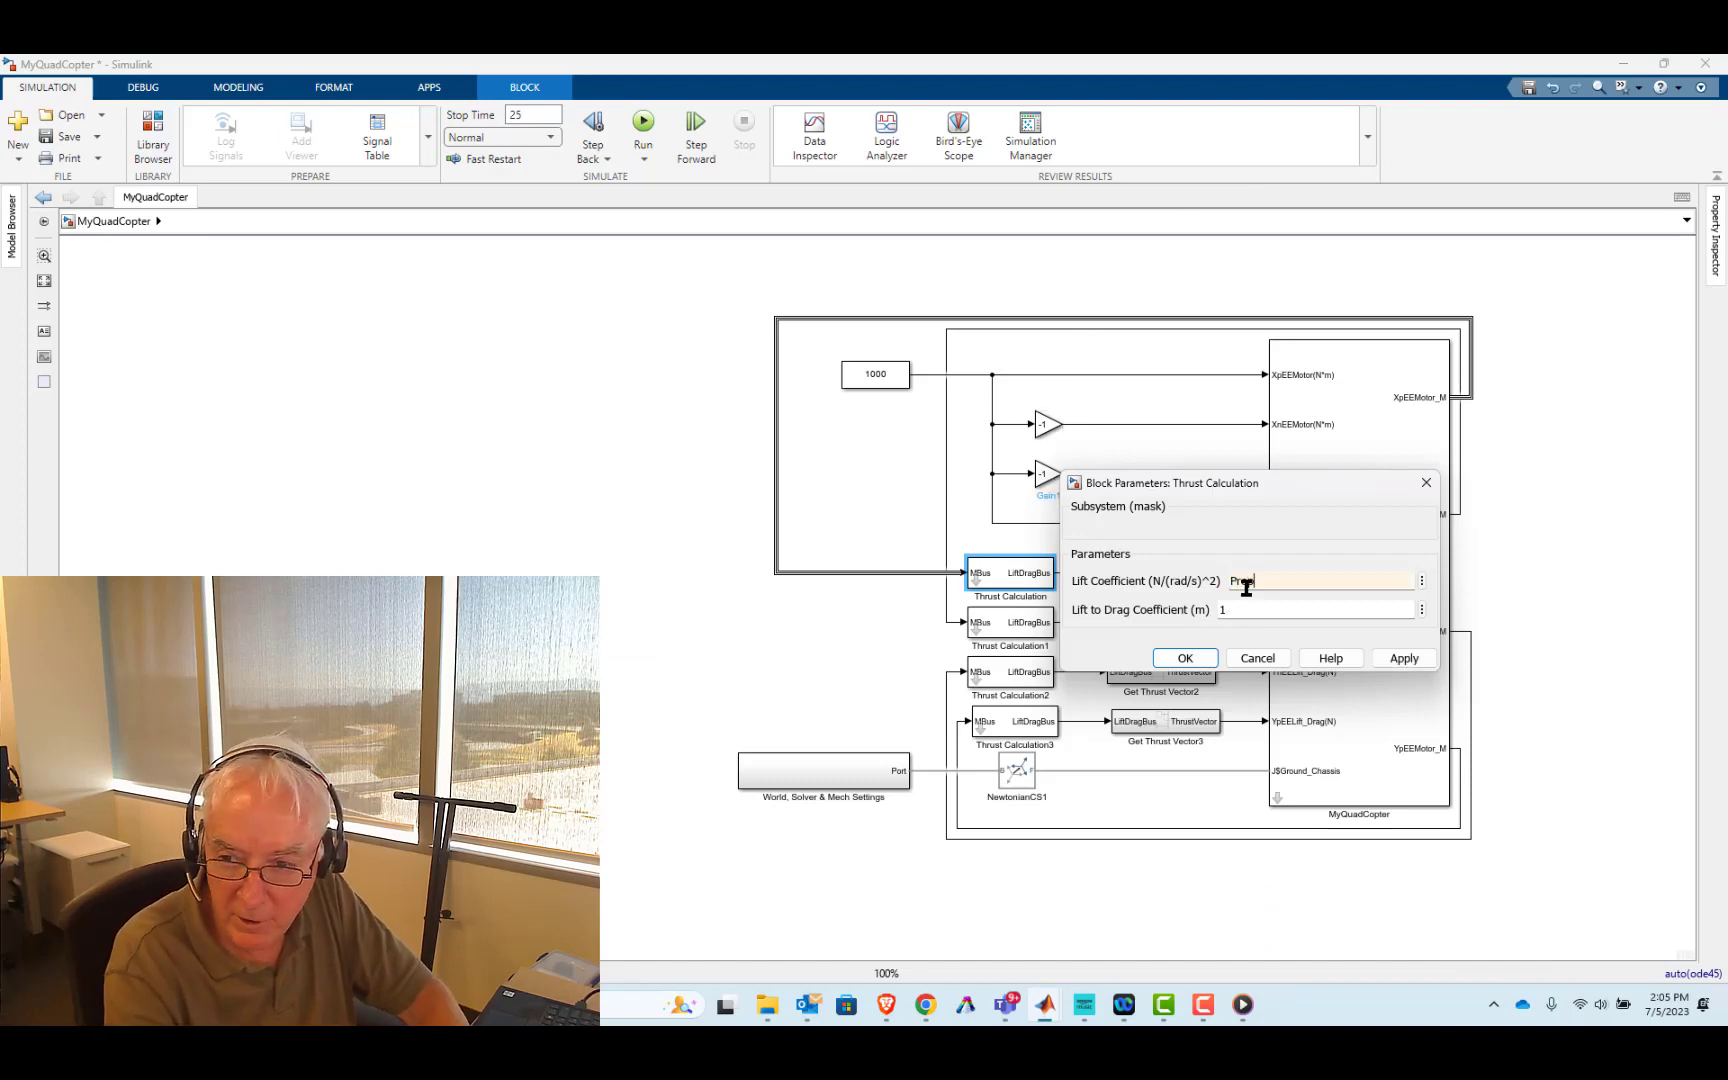
pyautogui.write('peller.')
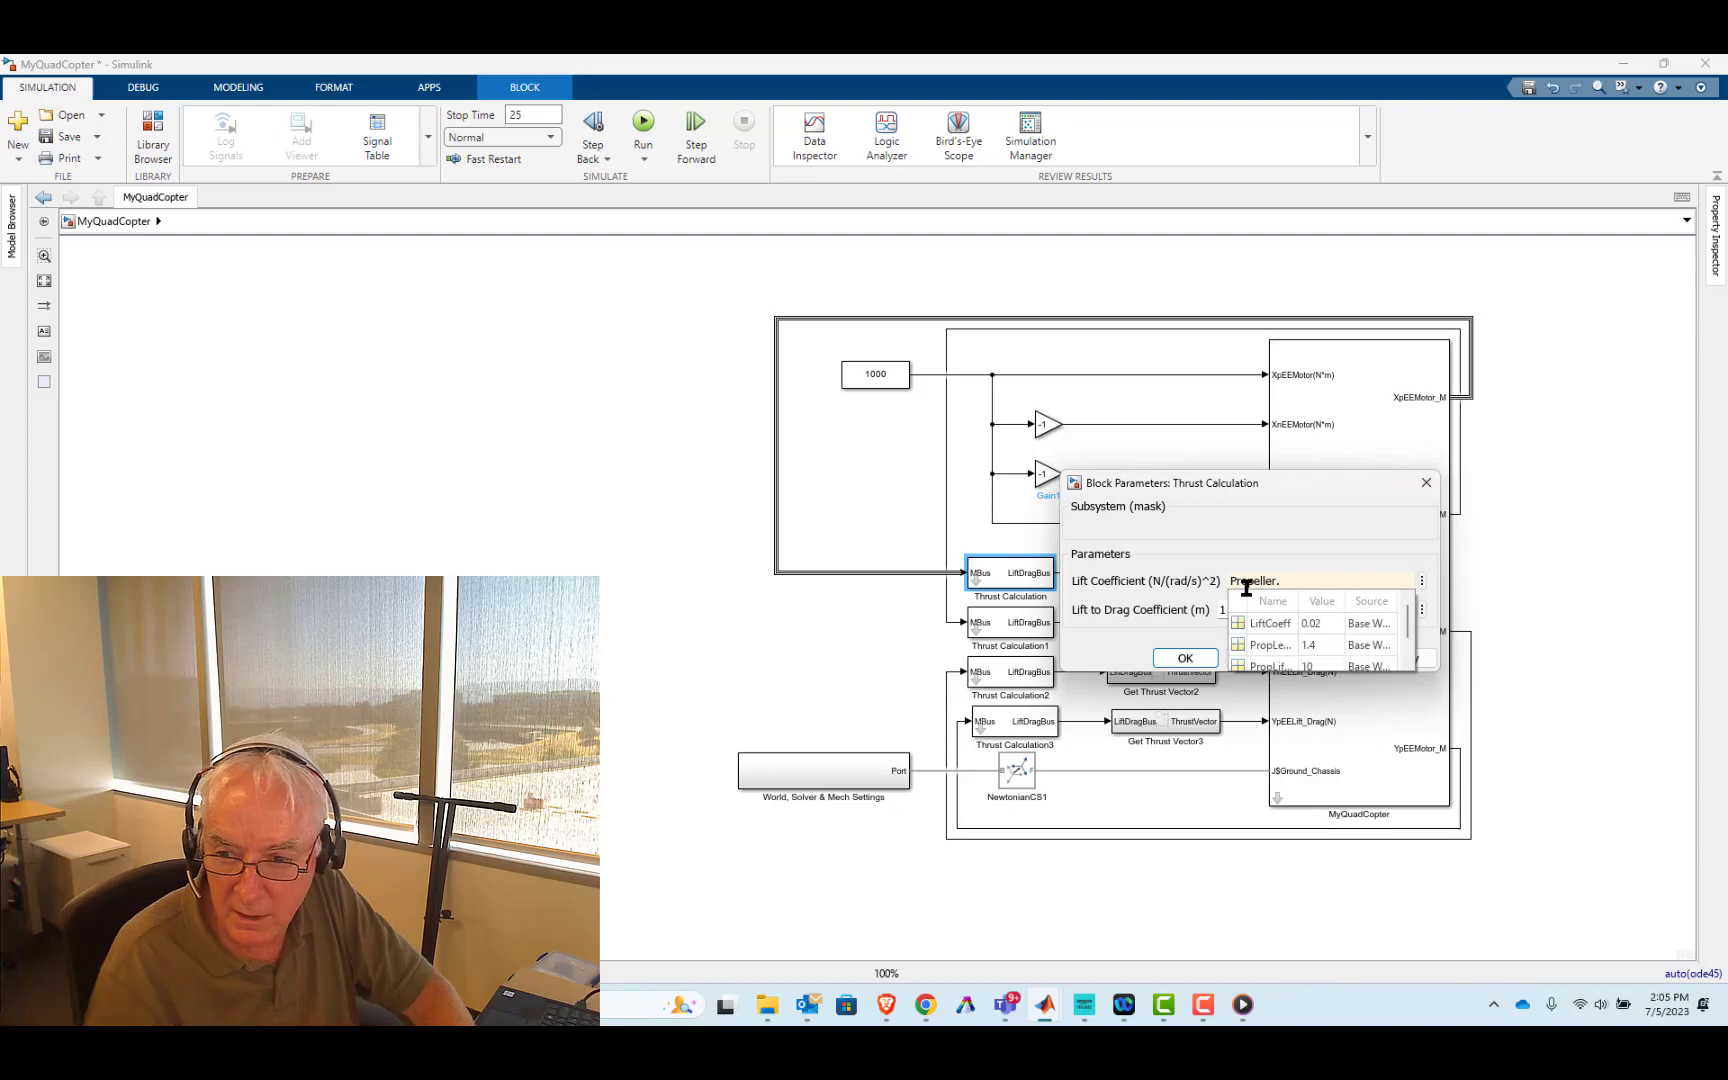
pyautogui.click(1268, 623)
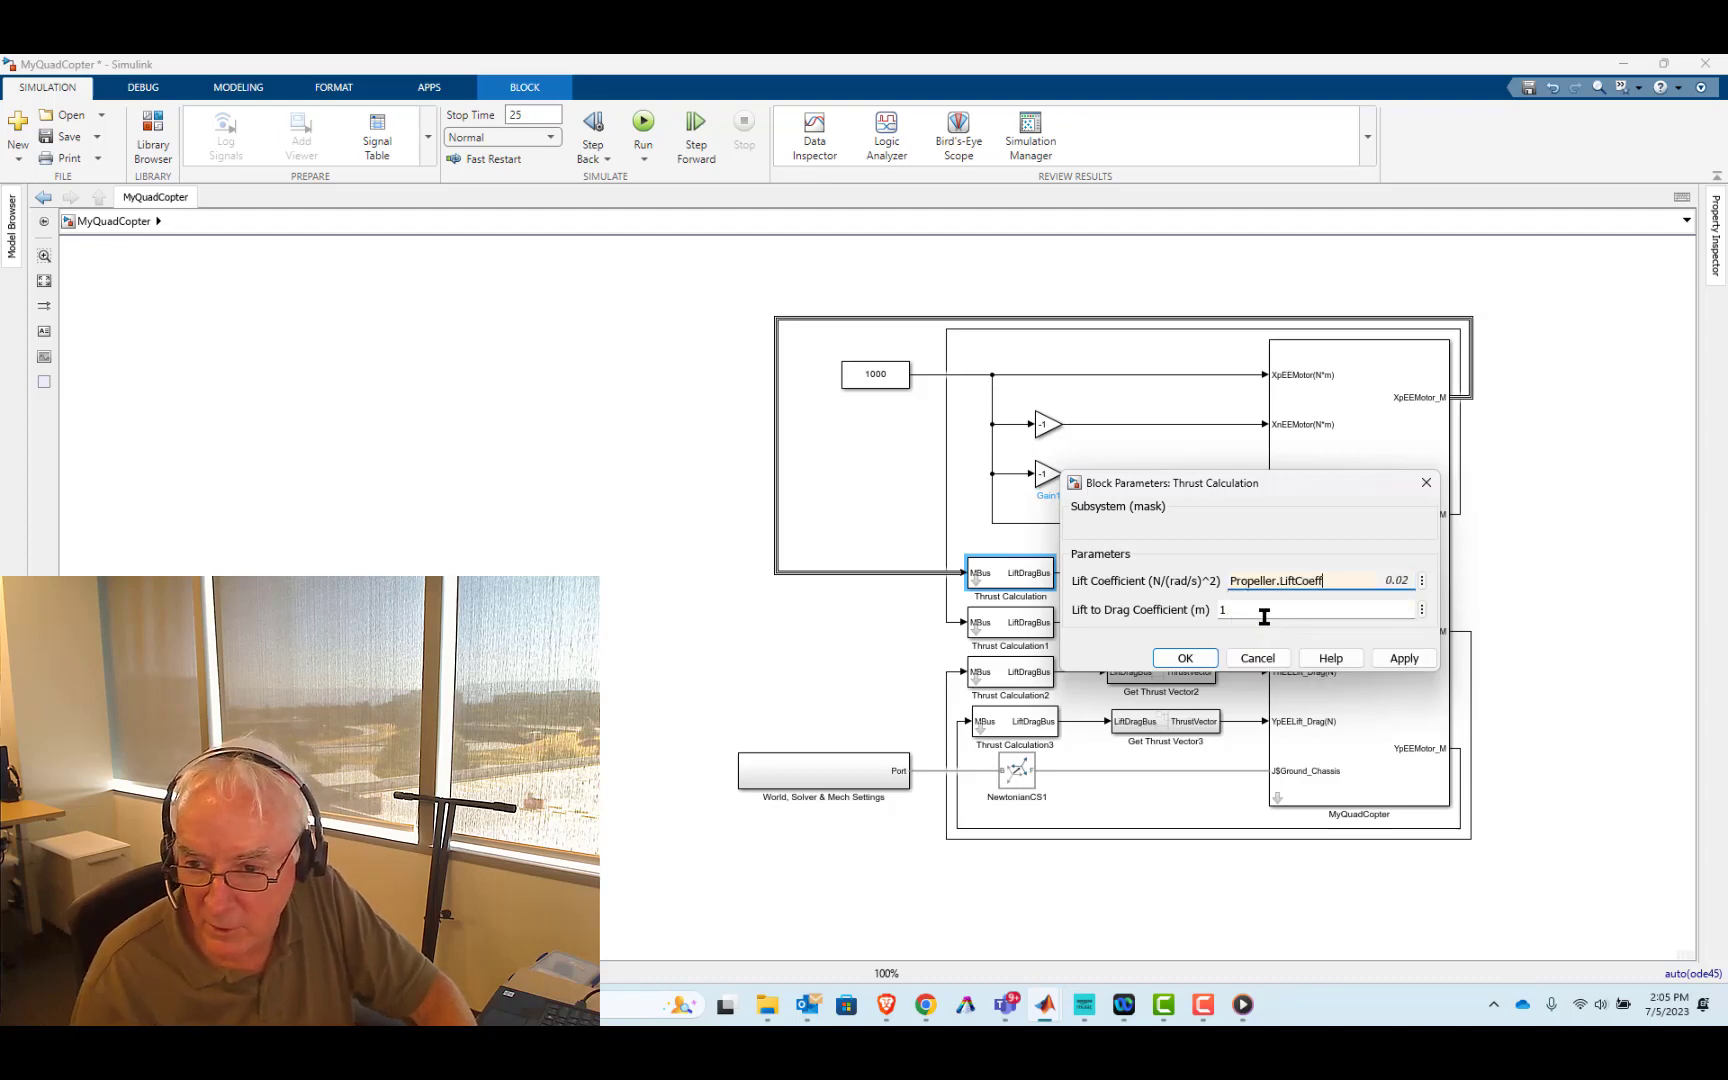
# - Set Thrust Calculation's Lift to Drag Coefficient to Propeller.PropLiftToDrag and apply the block parameters
pyautogui.doubleClick(1268, 609)
pyautogui.write('P')
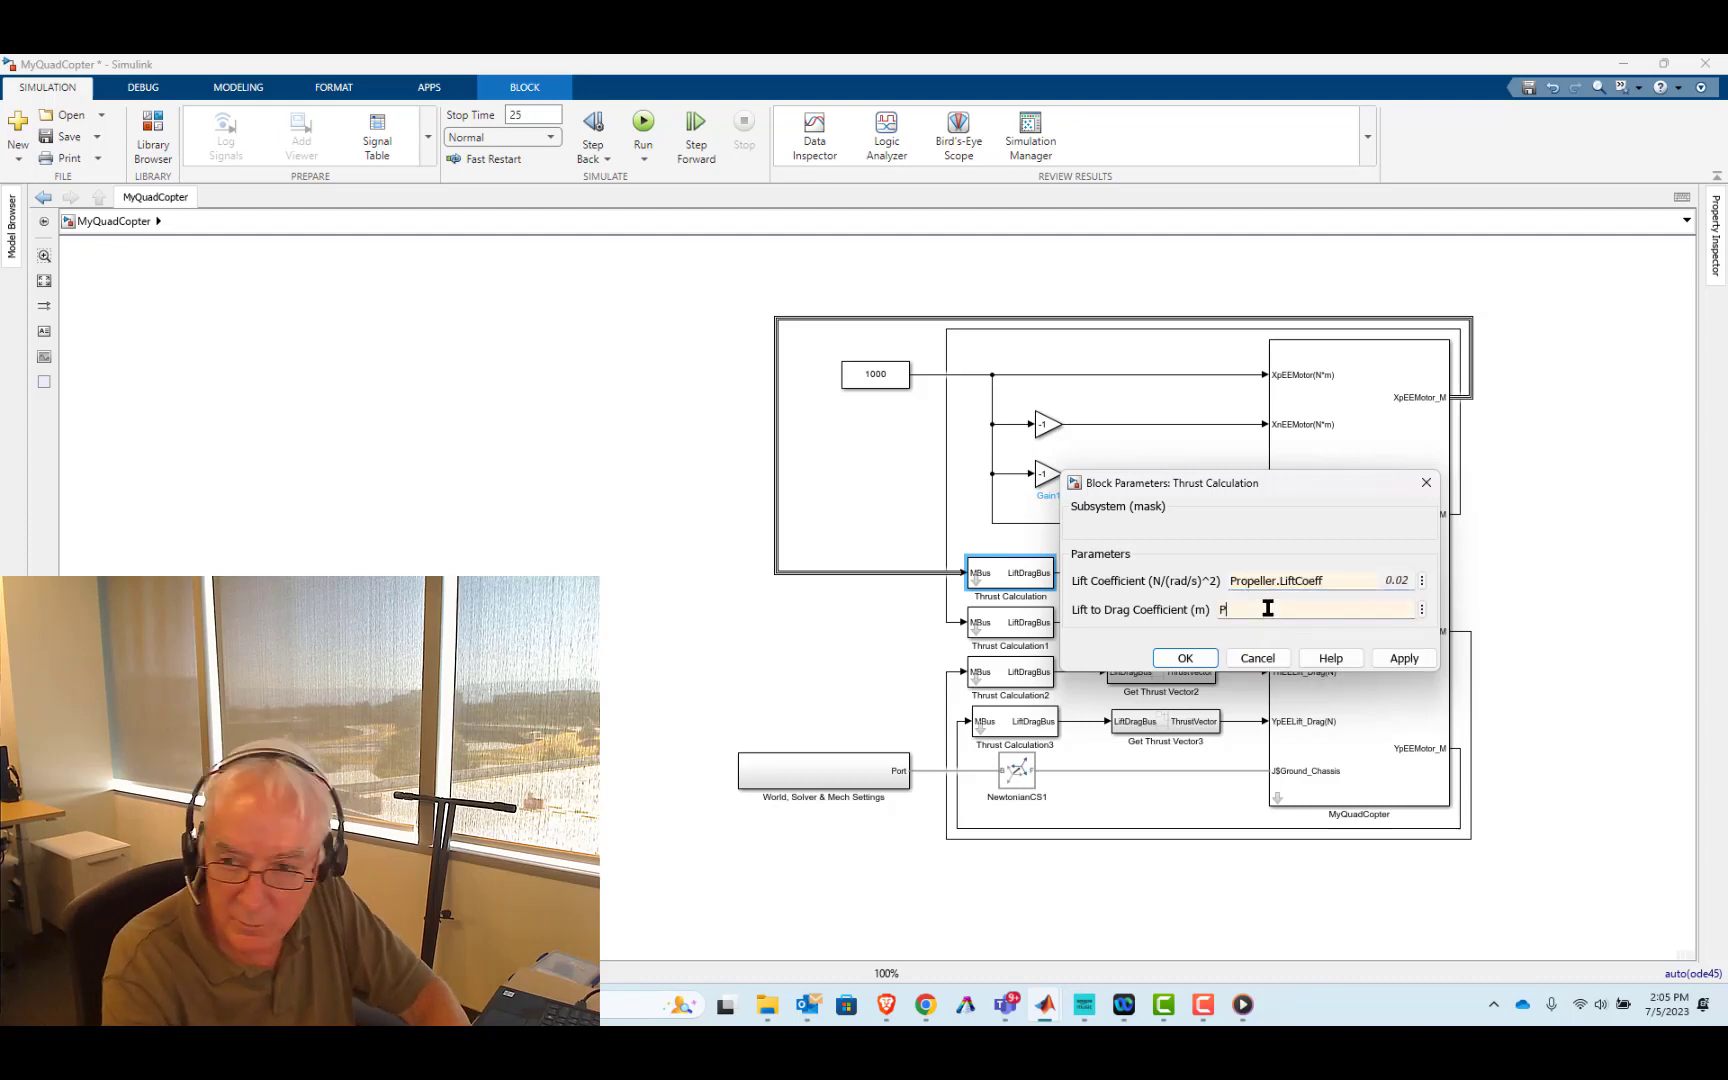
pyautogui.write('ropeller')
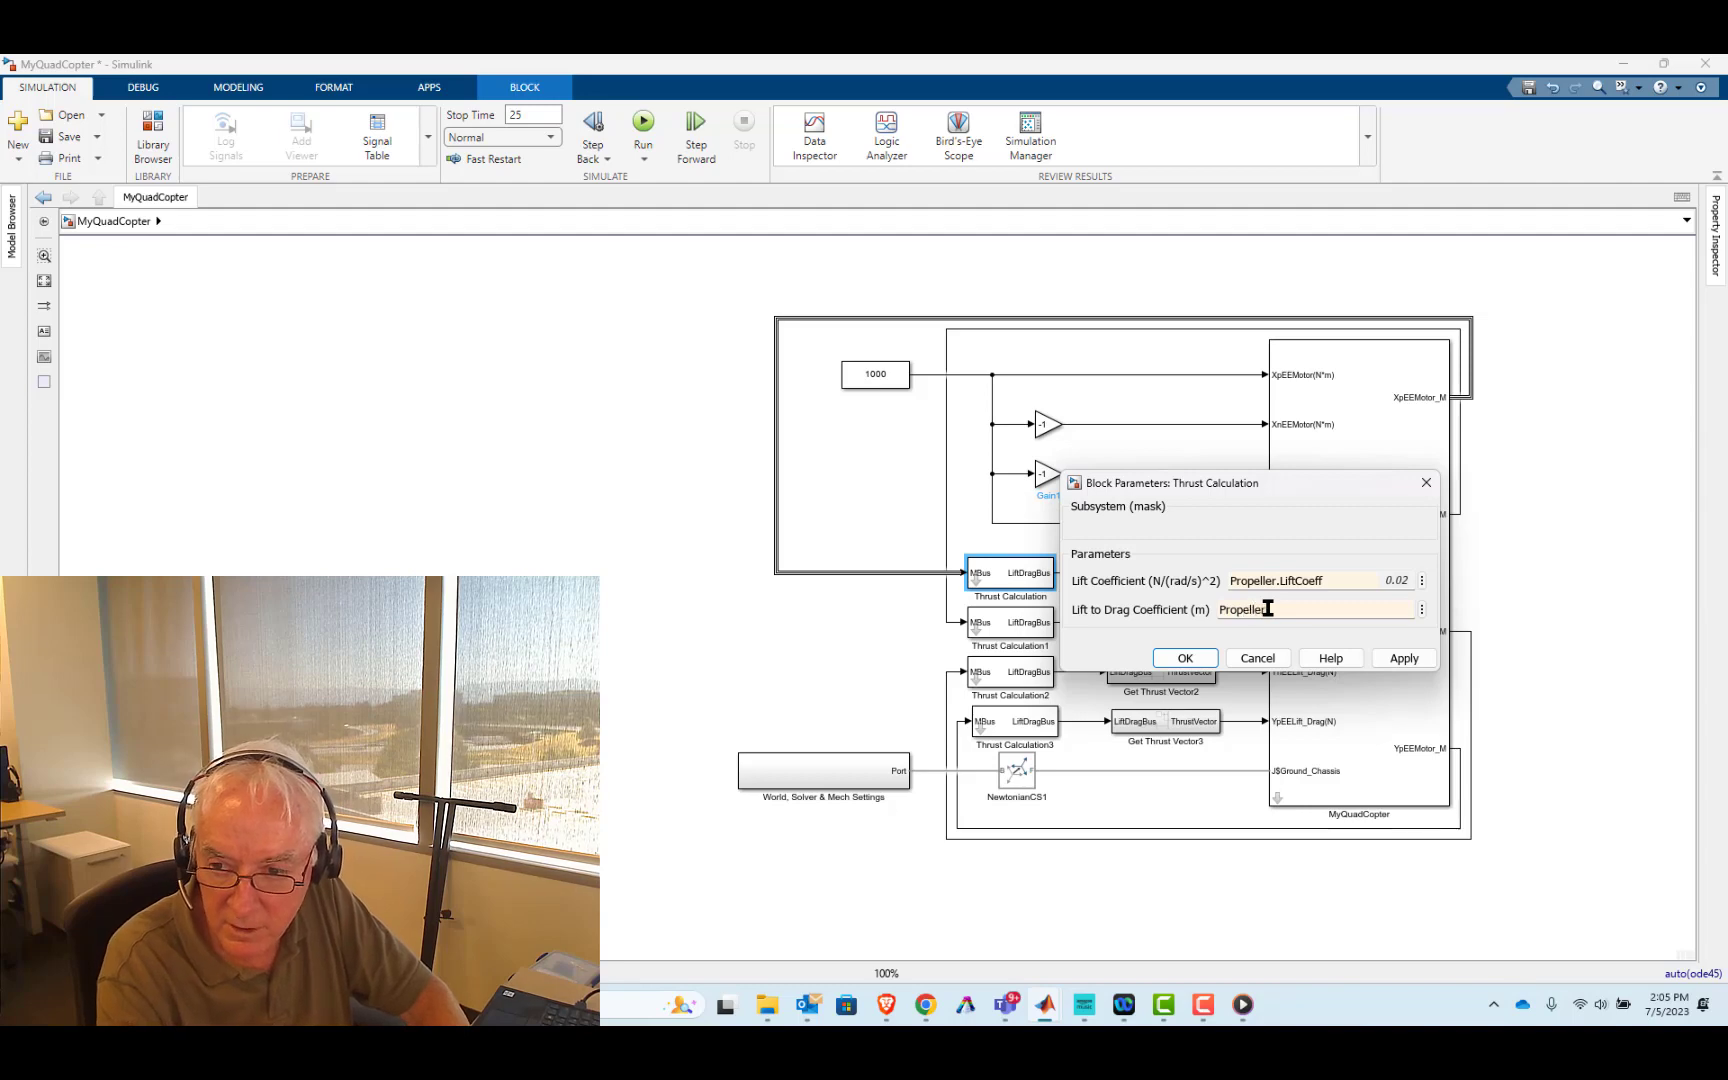
pyautogui.write('.')
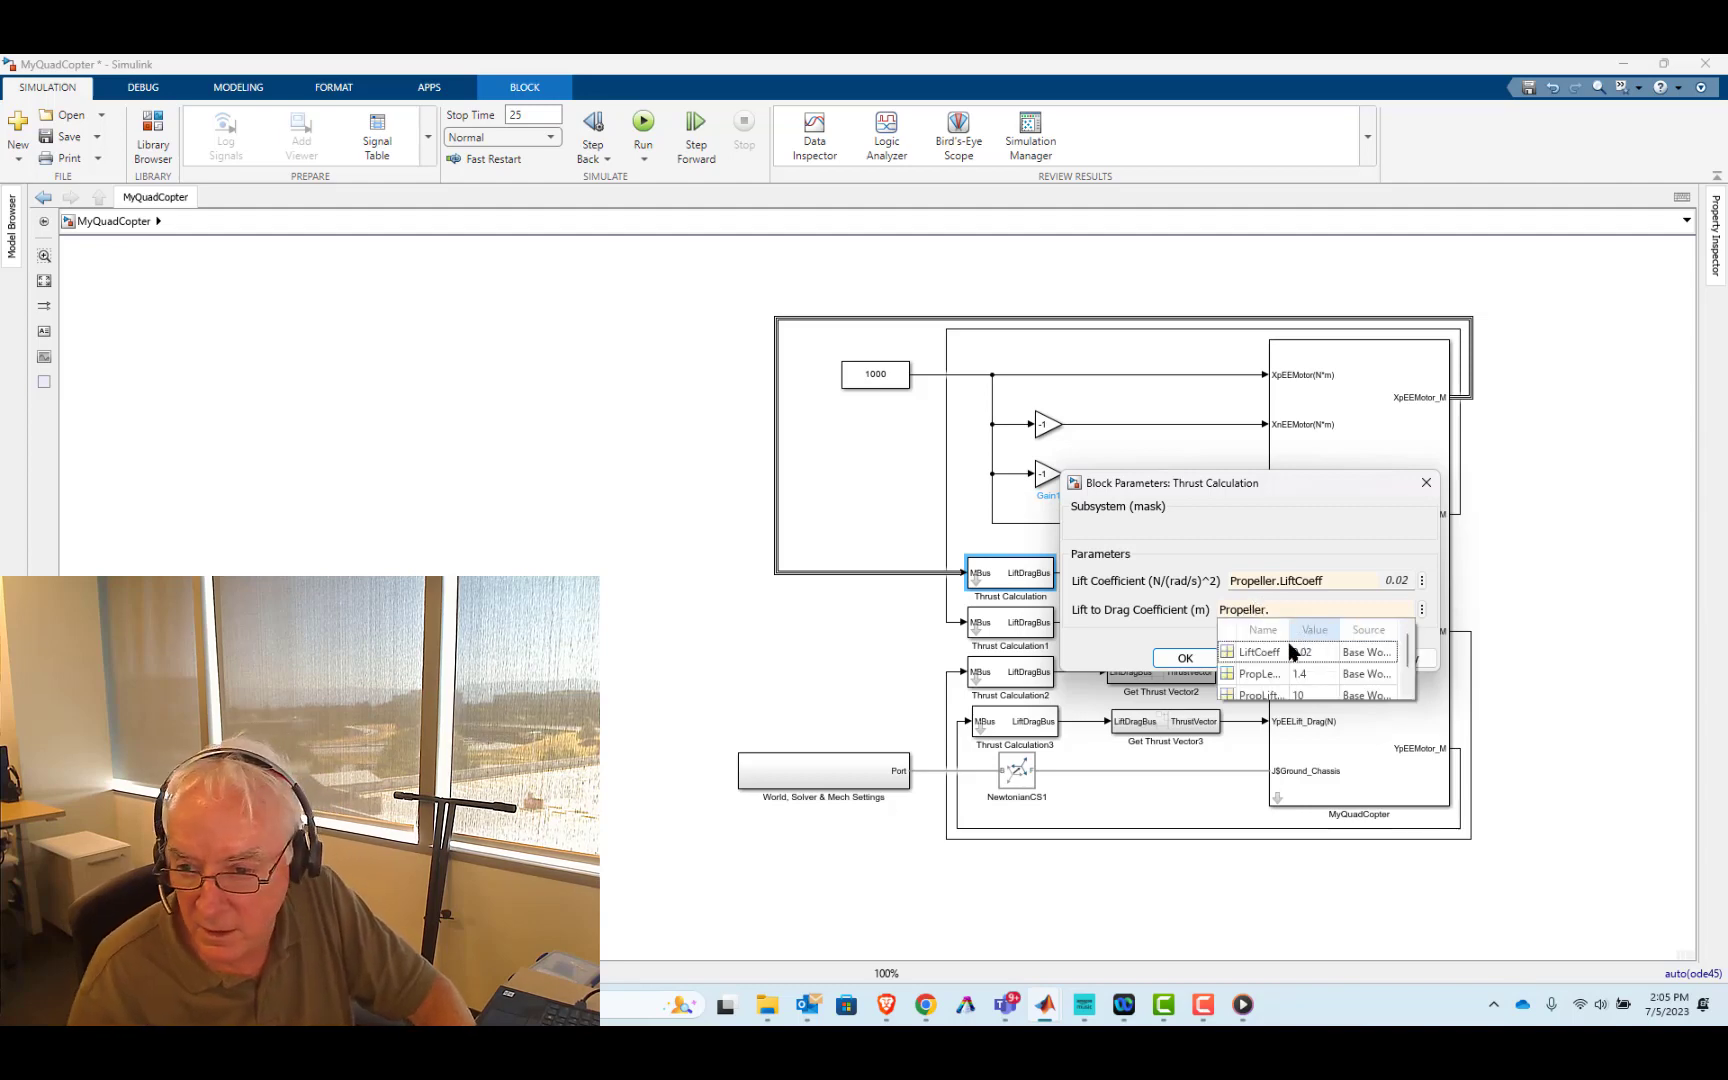
pyautogui.scroll(-1, 1283, 664)
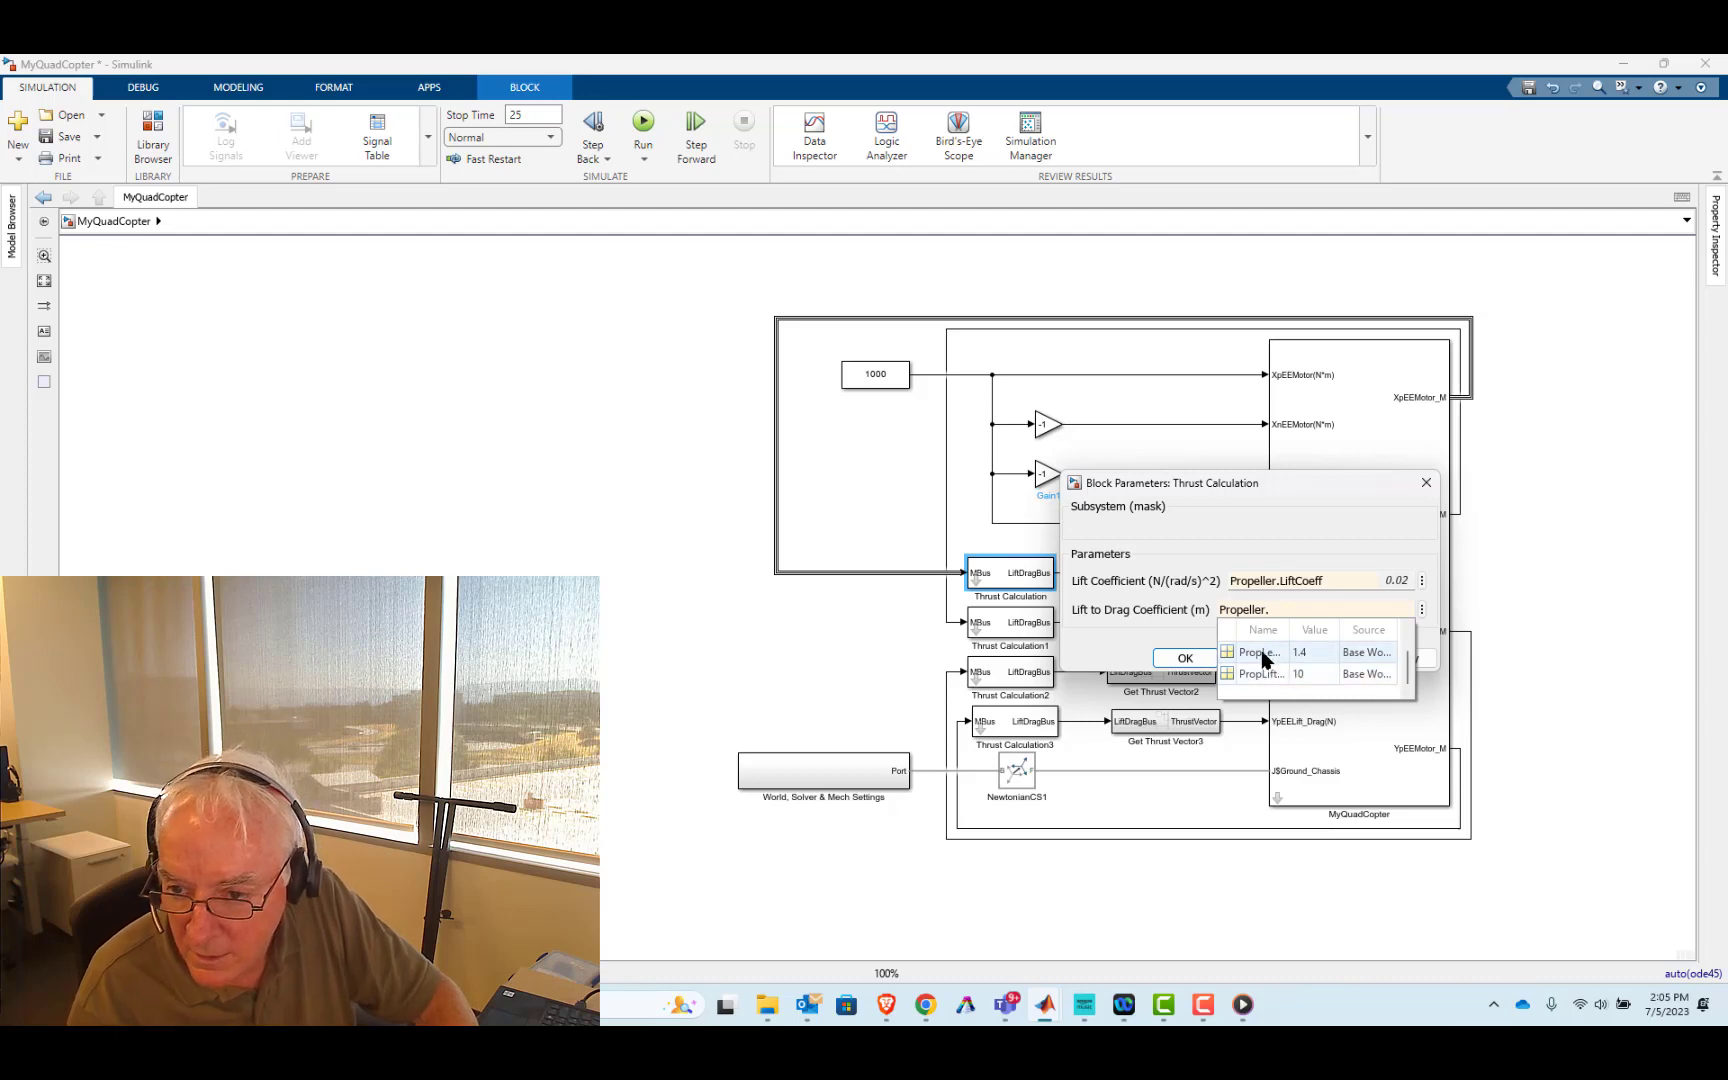
pyautogui.click(1256, 673)
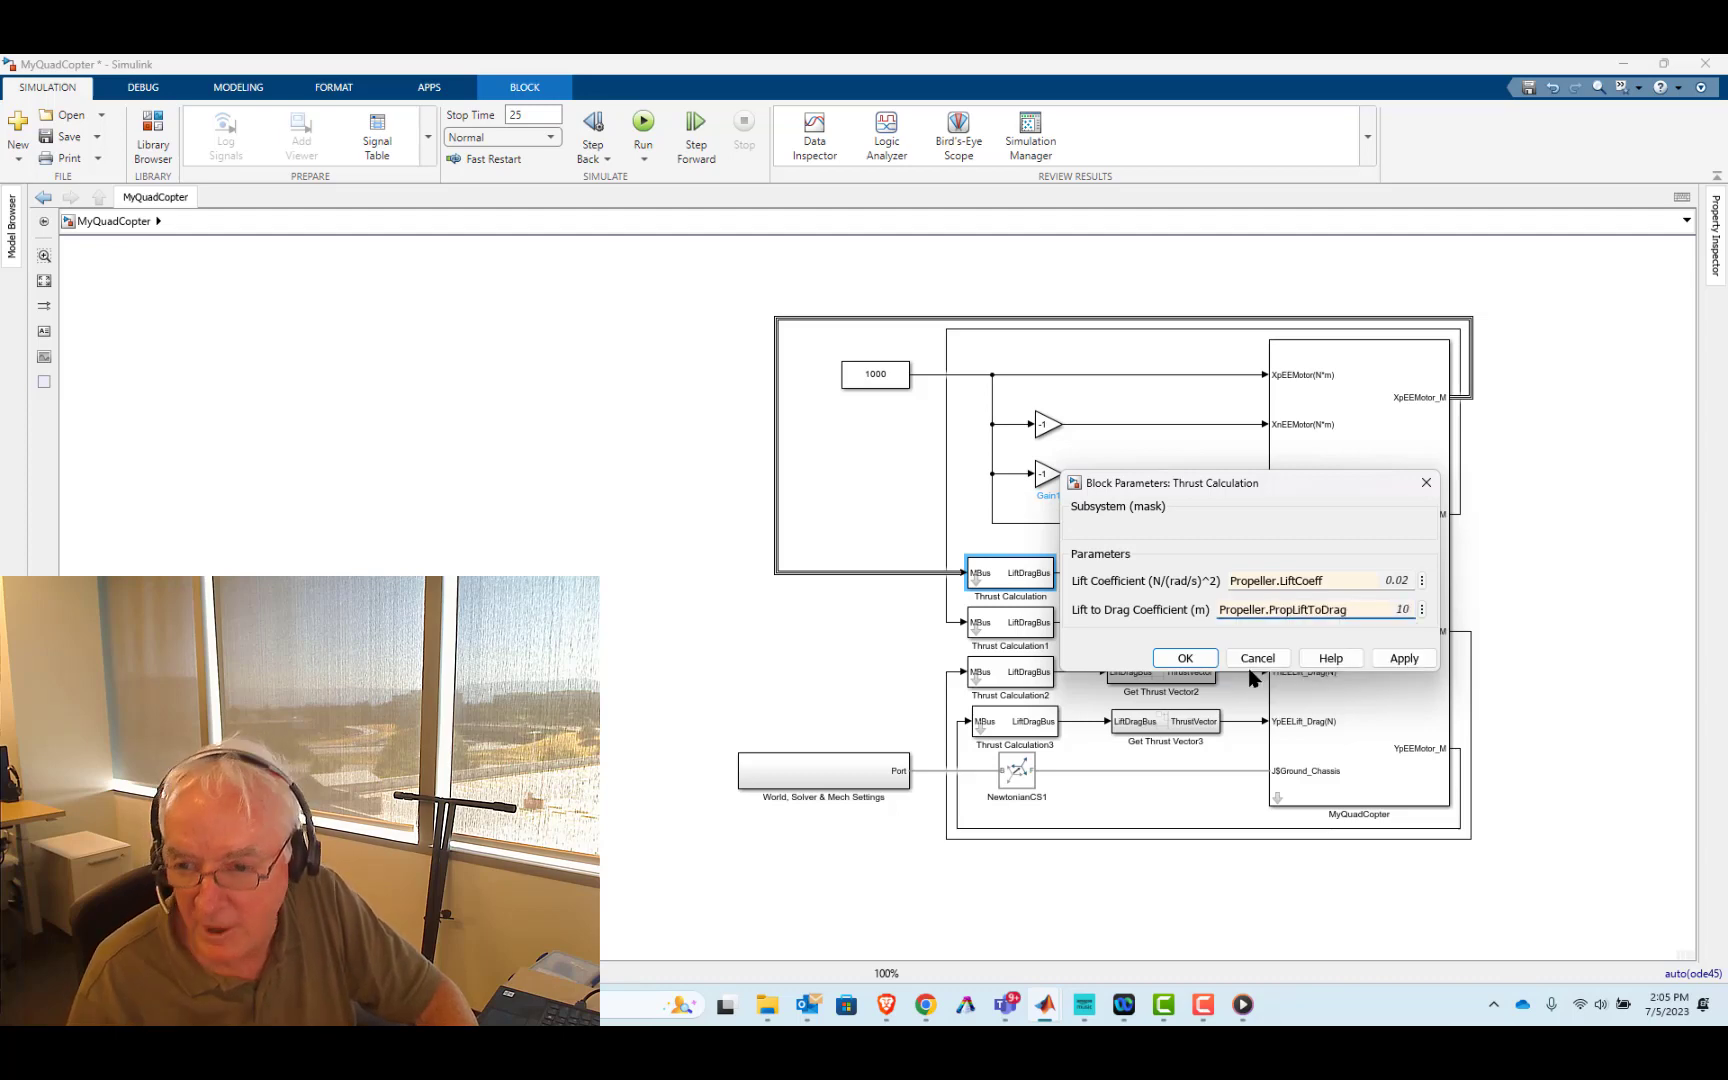
pyautogui.click(1410, 662)
pyautogui.click(1182, 658)
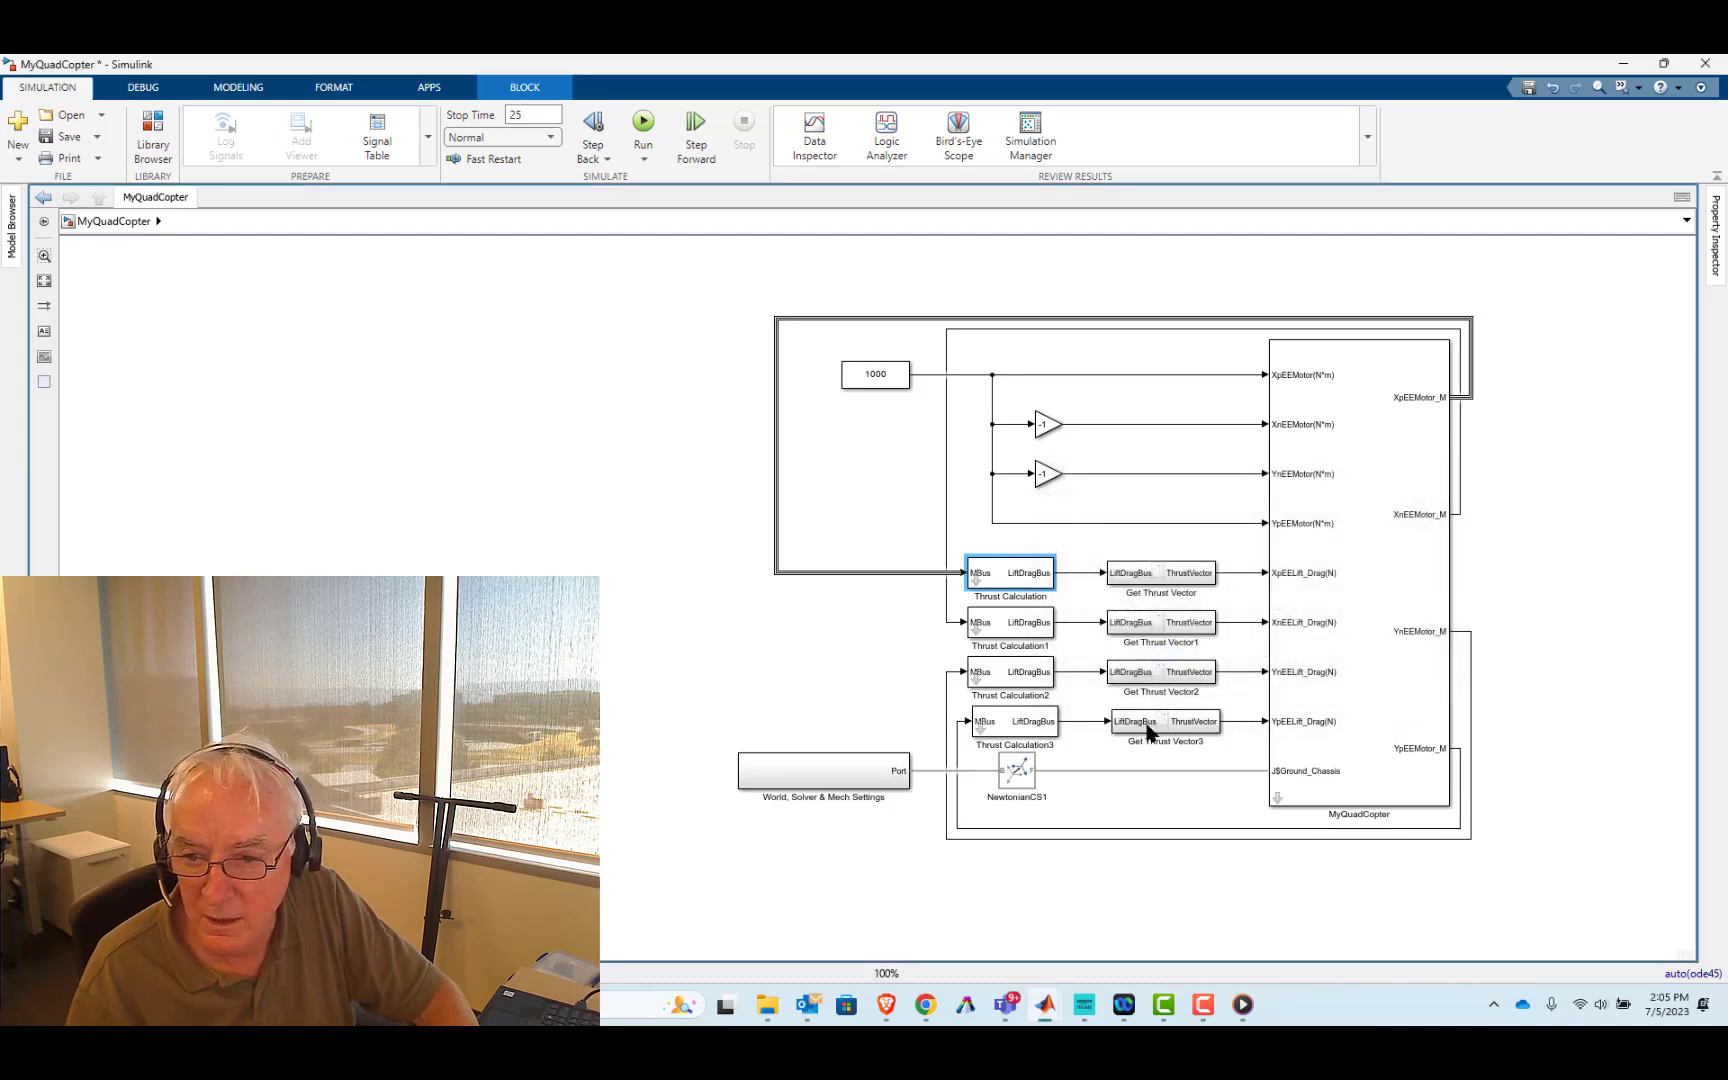
# - Delete the three unparameterized blocks Thrust Calculation1, Thrust Calculation2 and Thrust Calculation3, leaving their signal lines in place
pyautogui.click(1032, 628)
pyautogui.press('Delete')
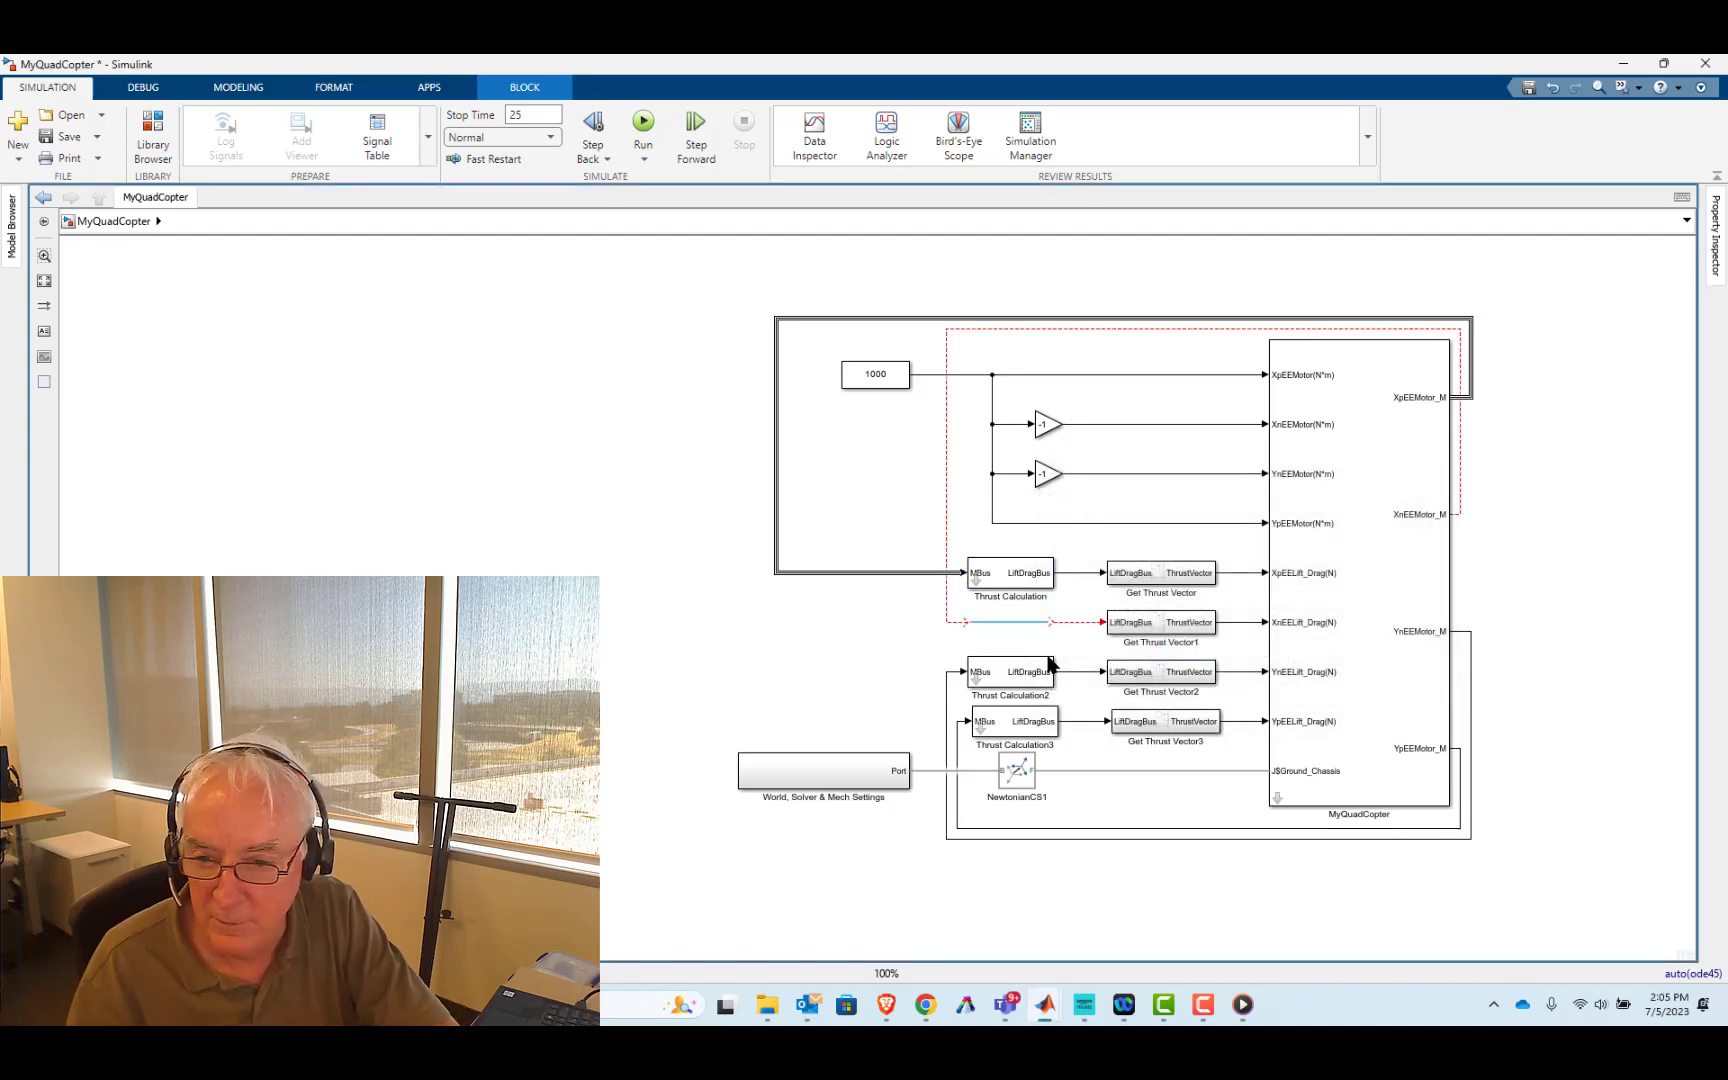
pyautogui.click(1032, 676)
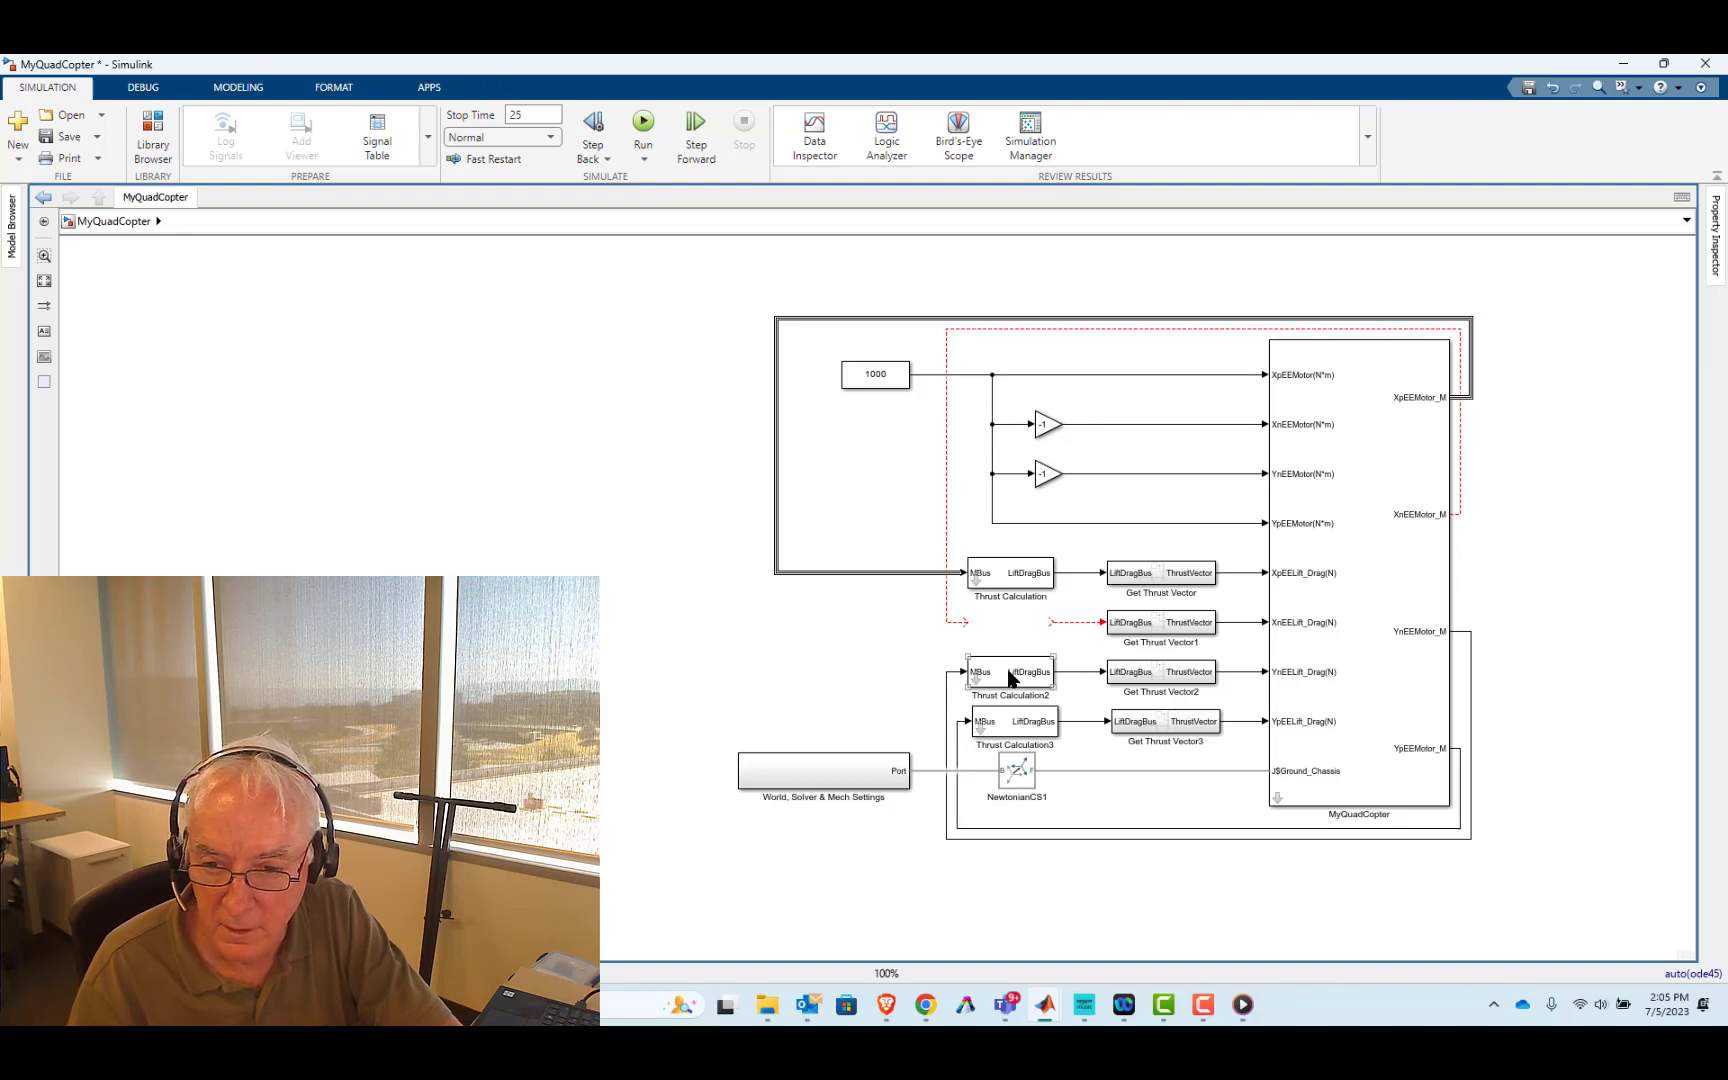
pyautogui.click(910, 652)
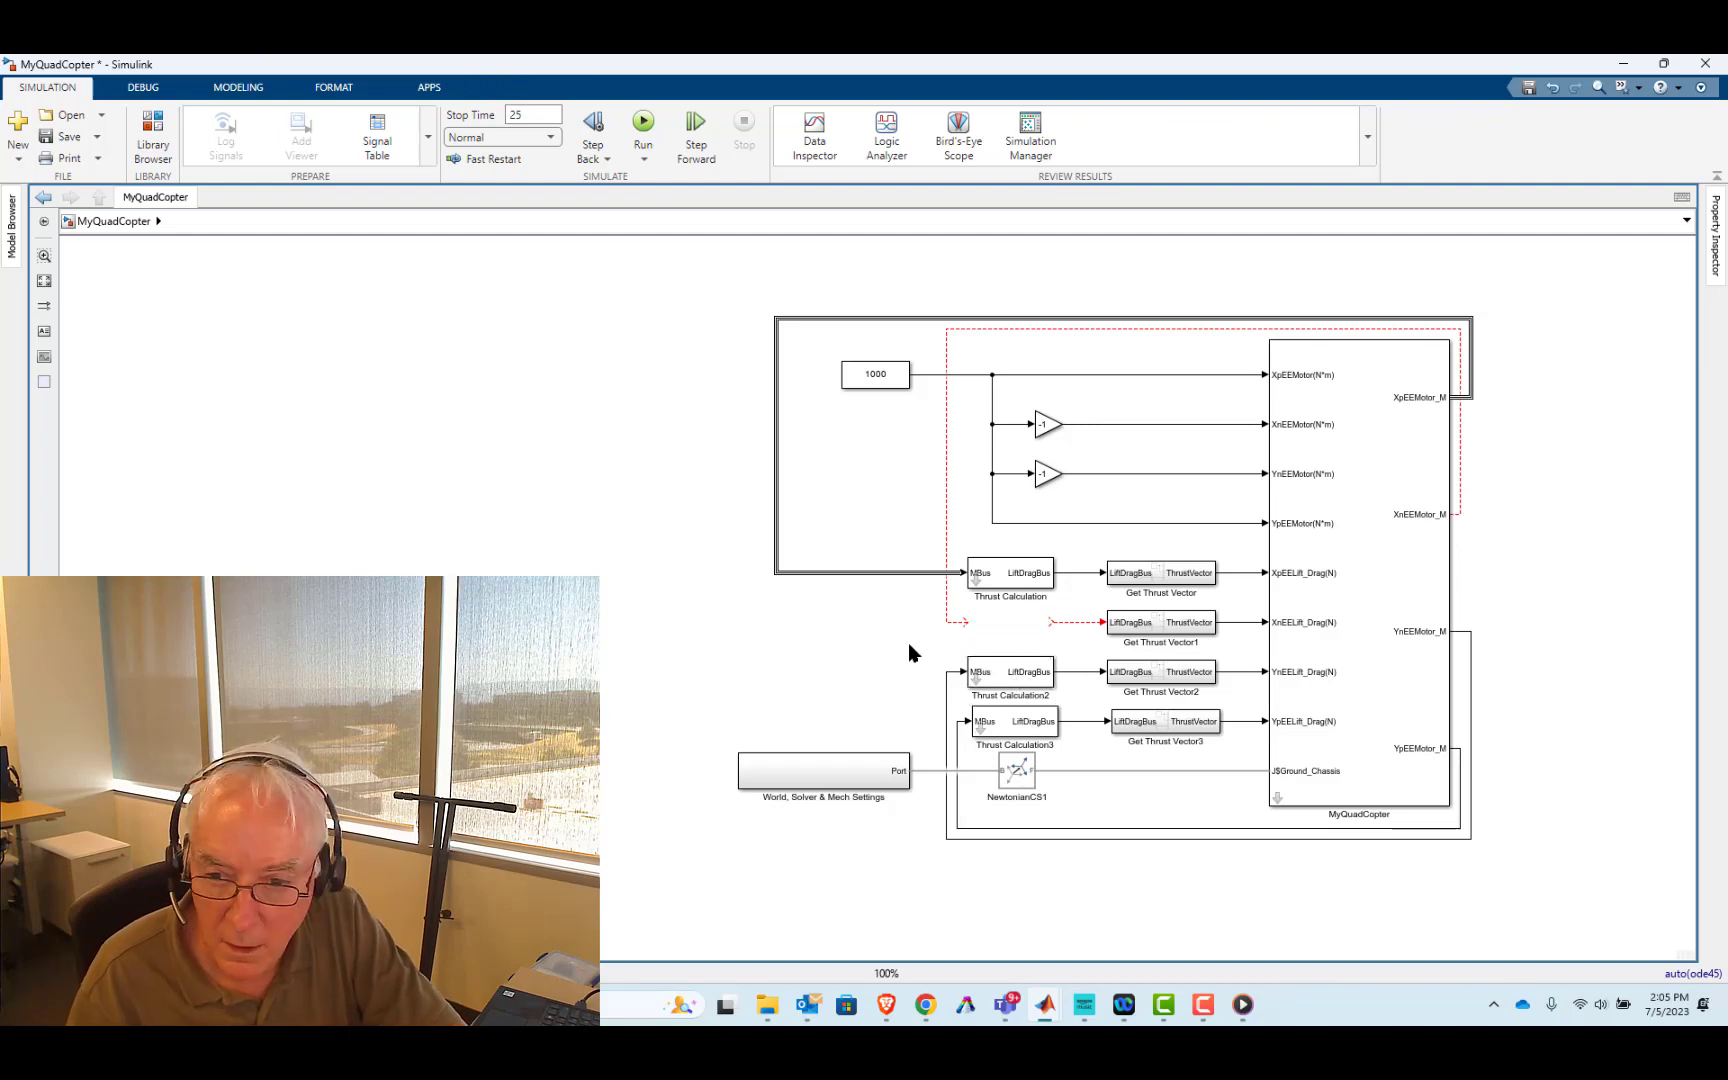
pyautogui.click(1012, 676)
pyautogui.press('Delete')
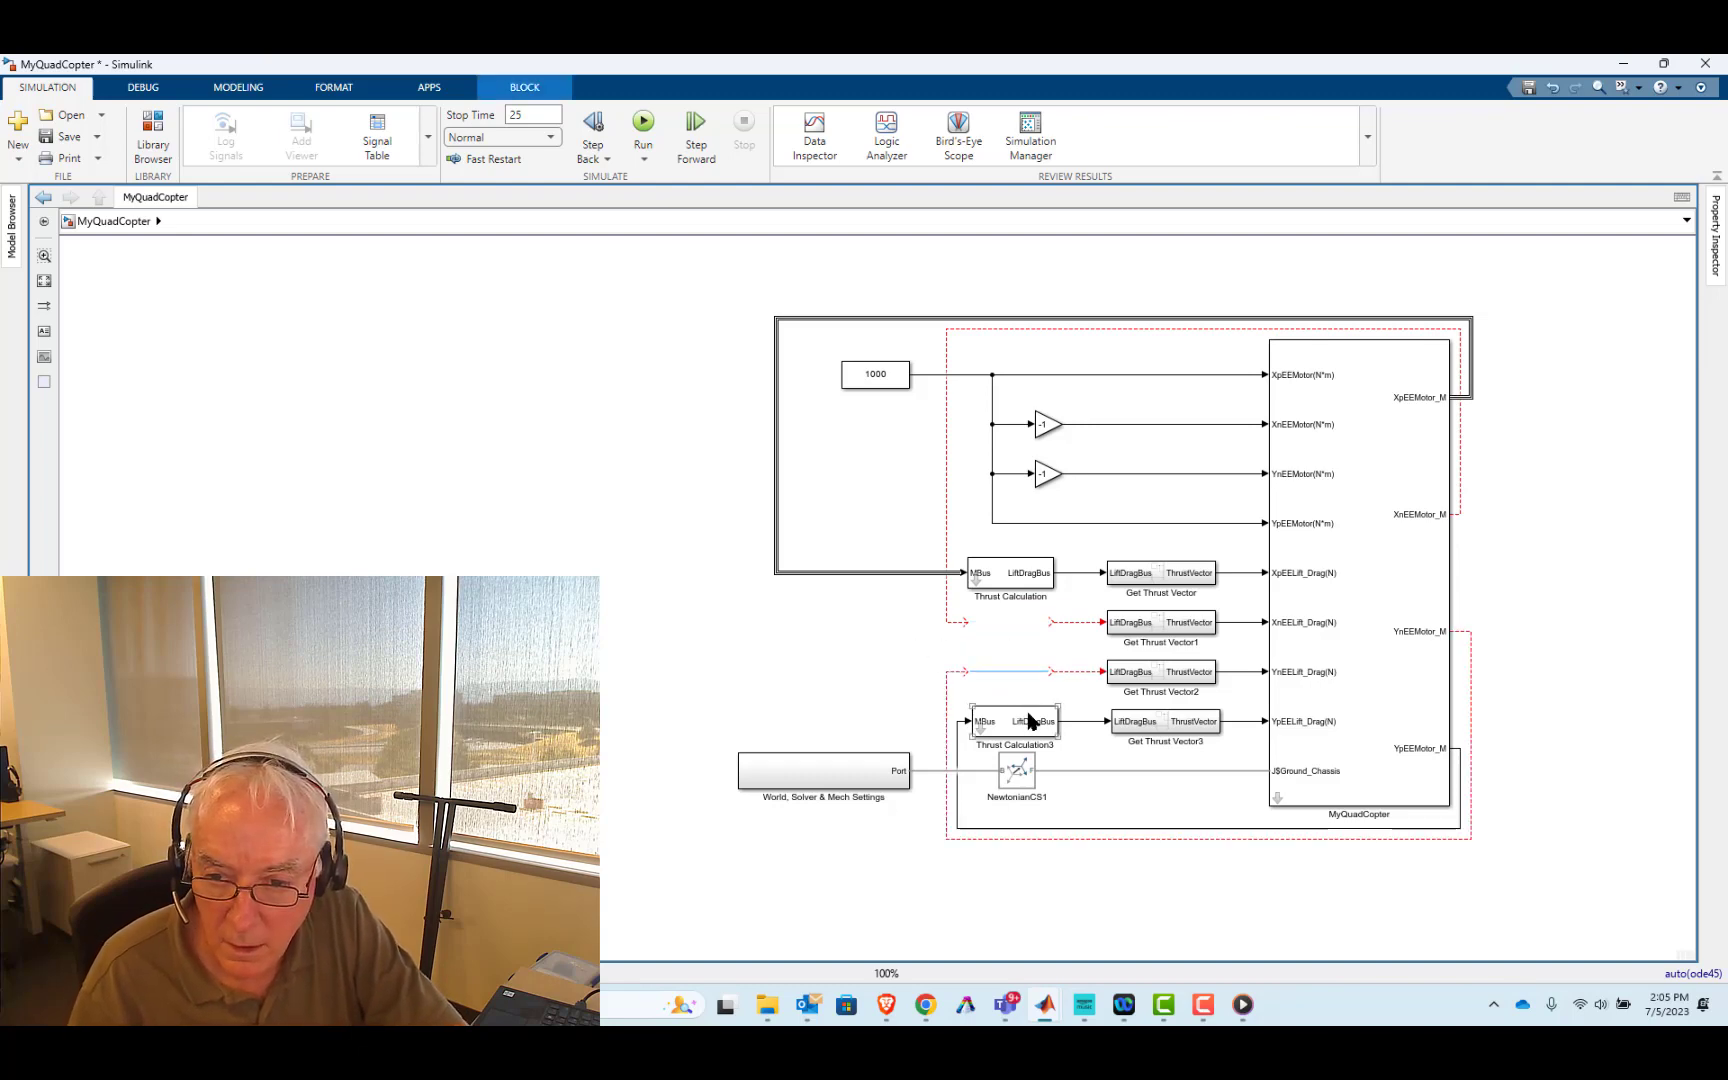
pyautogui.click(1073, 716)
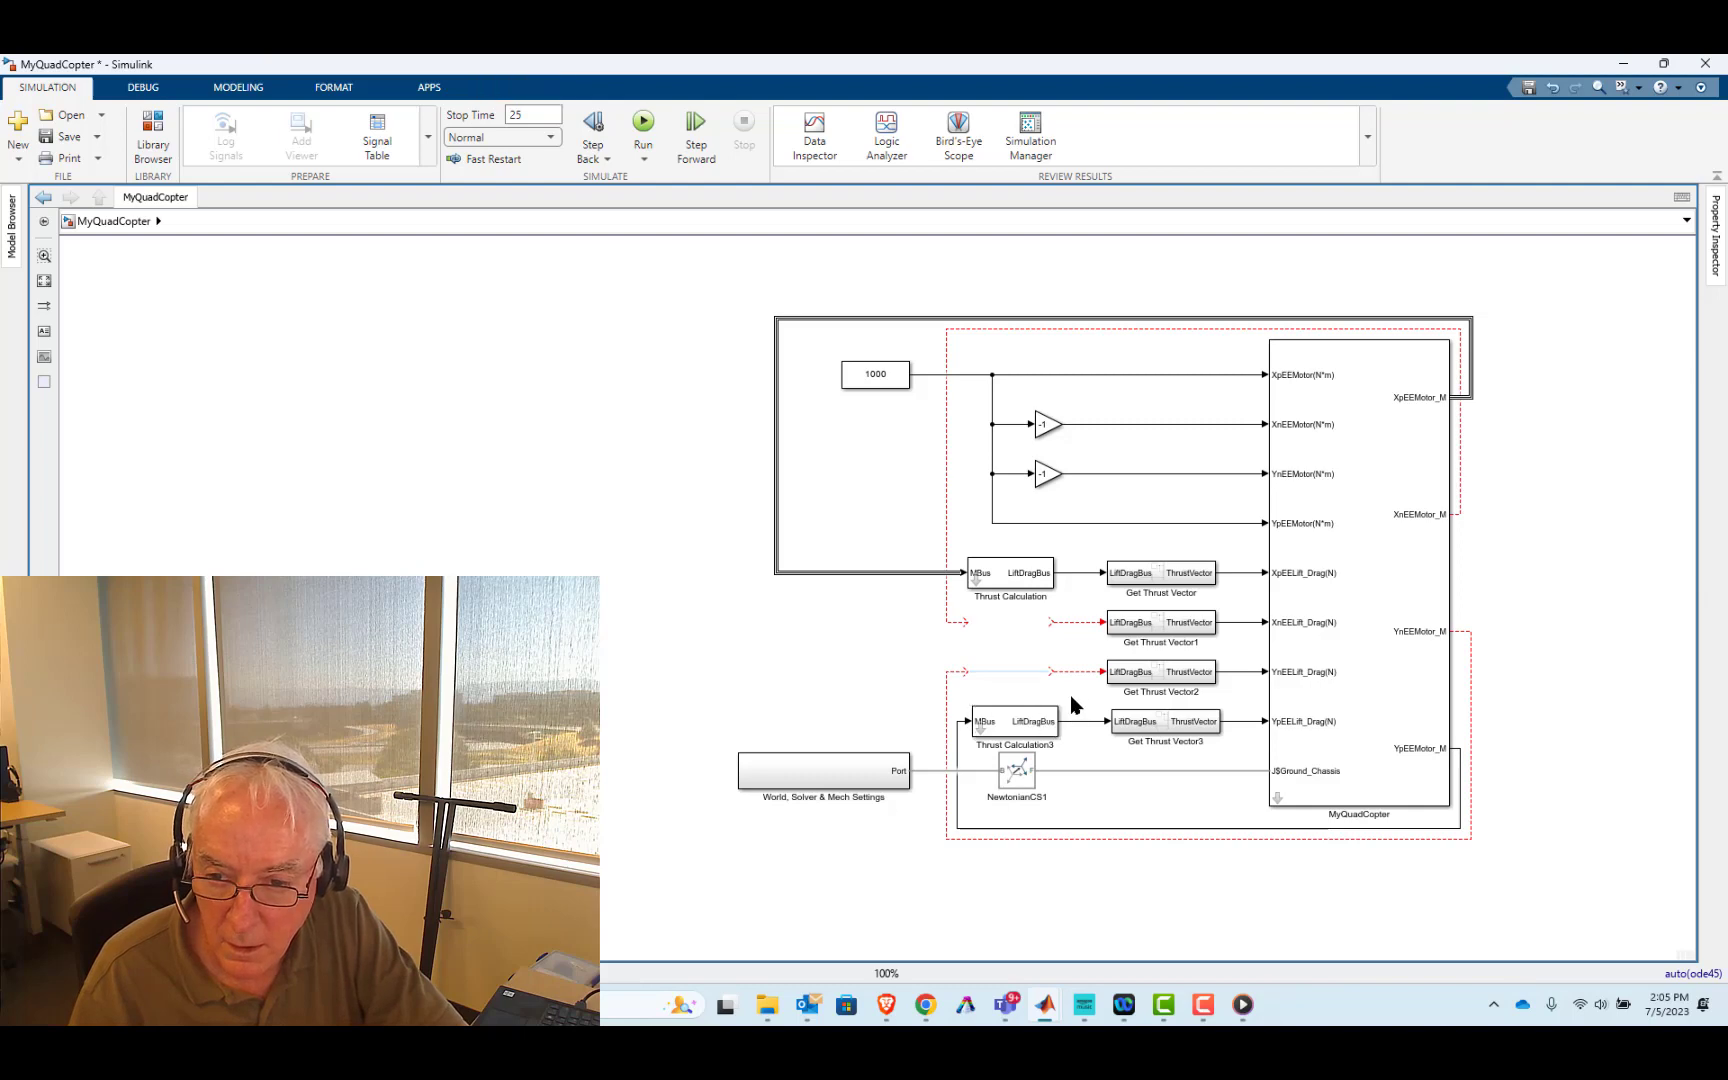
pyautogui.click(1034, 717)
pyautogui.press('Delete')
# - Copy the configured Thrust Calculation block into the three empty rows so each copy connects to its motor bus and Get Thrust Vector block
pyautogui.click(1019, 594)
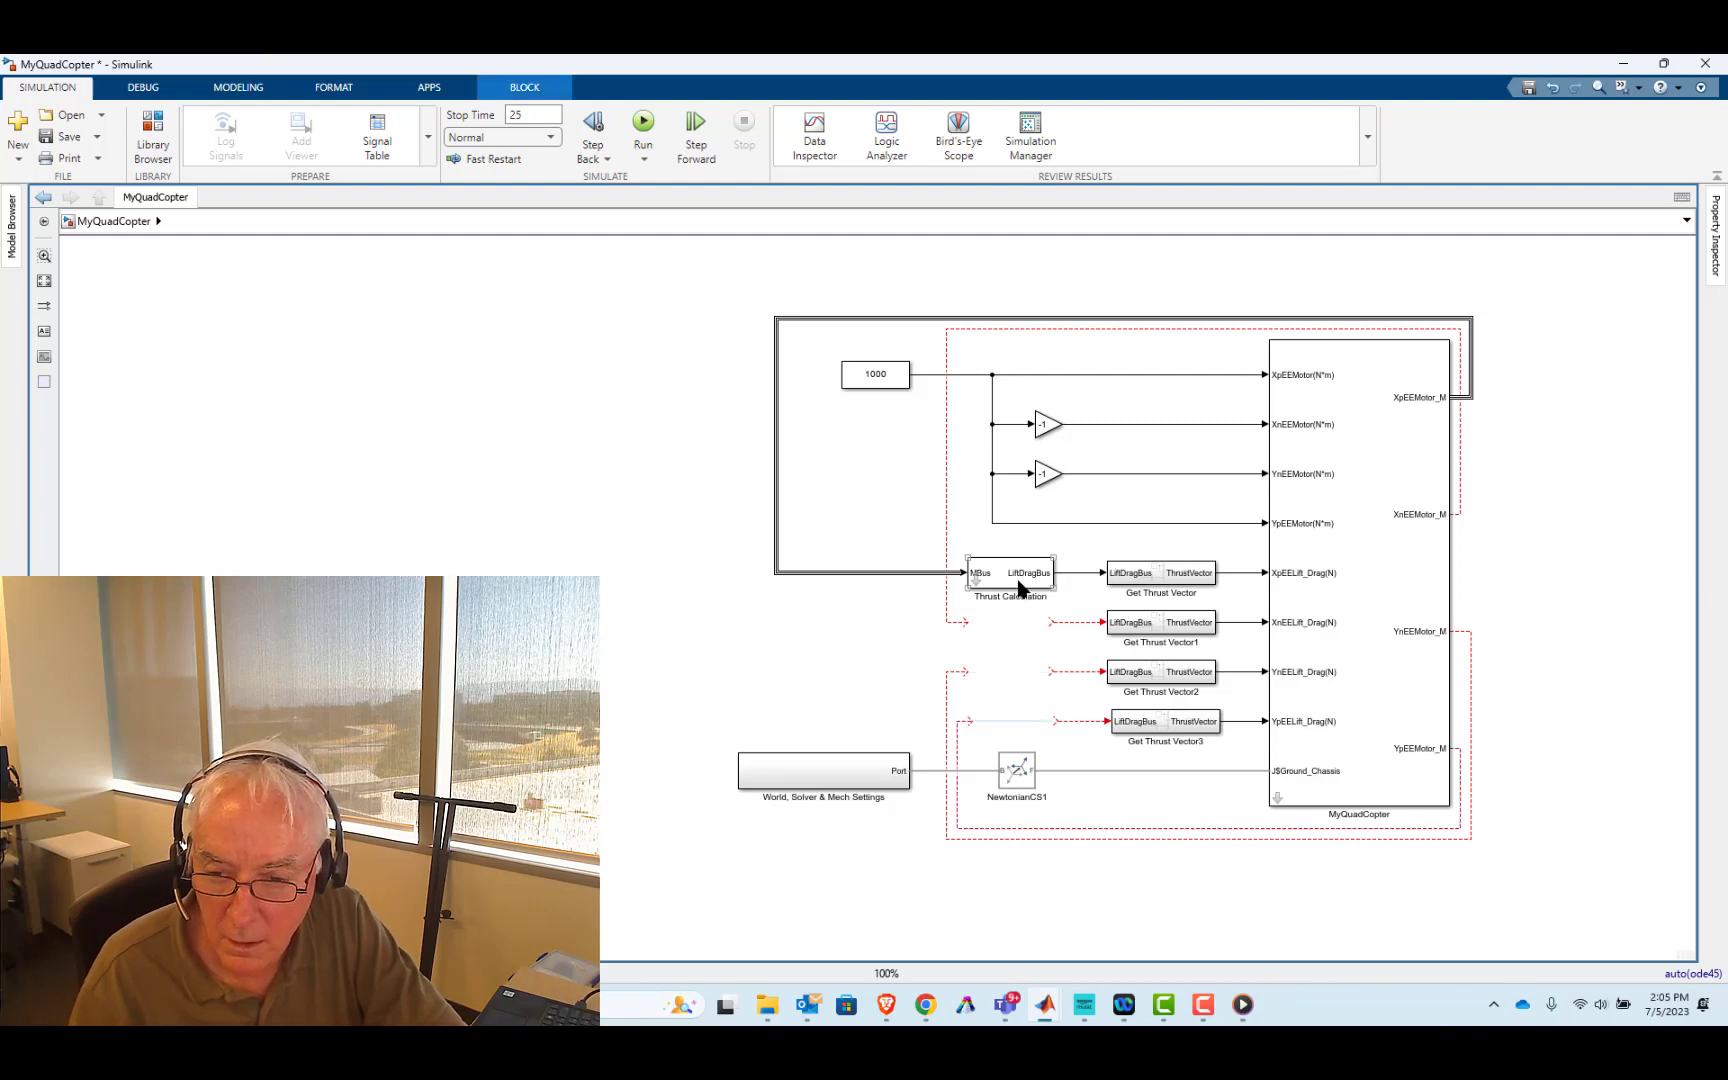
pyautogui.moveTo(1019, 587); pyautogui.dragTo(1012, 727)
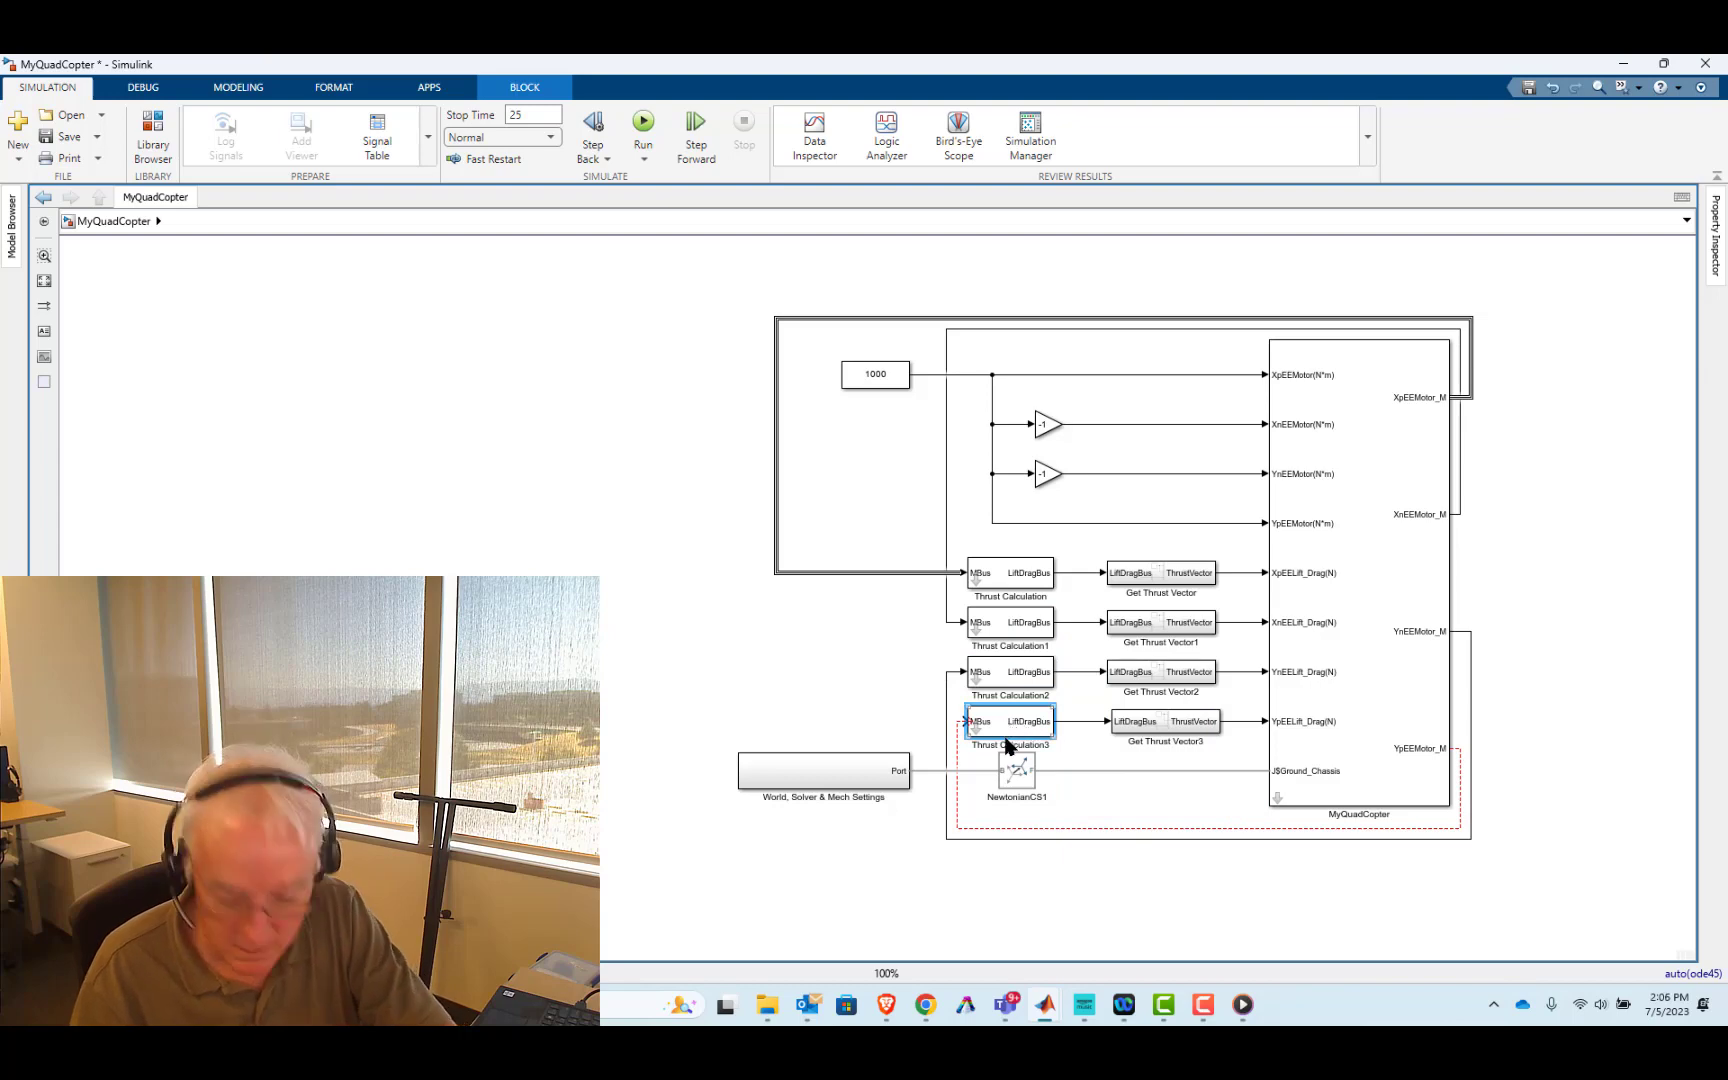
pyautogui.click(770, 348)
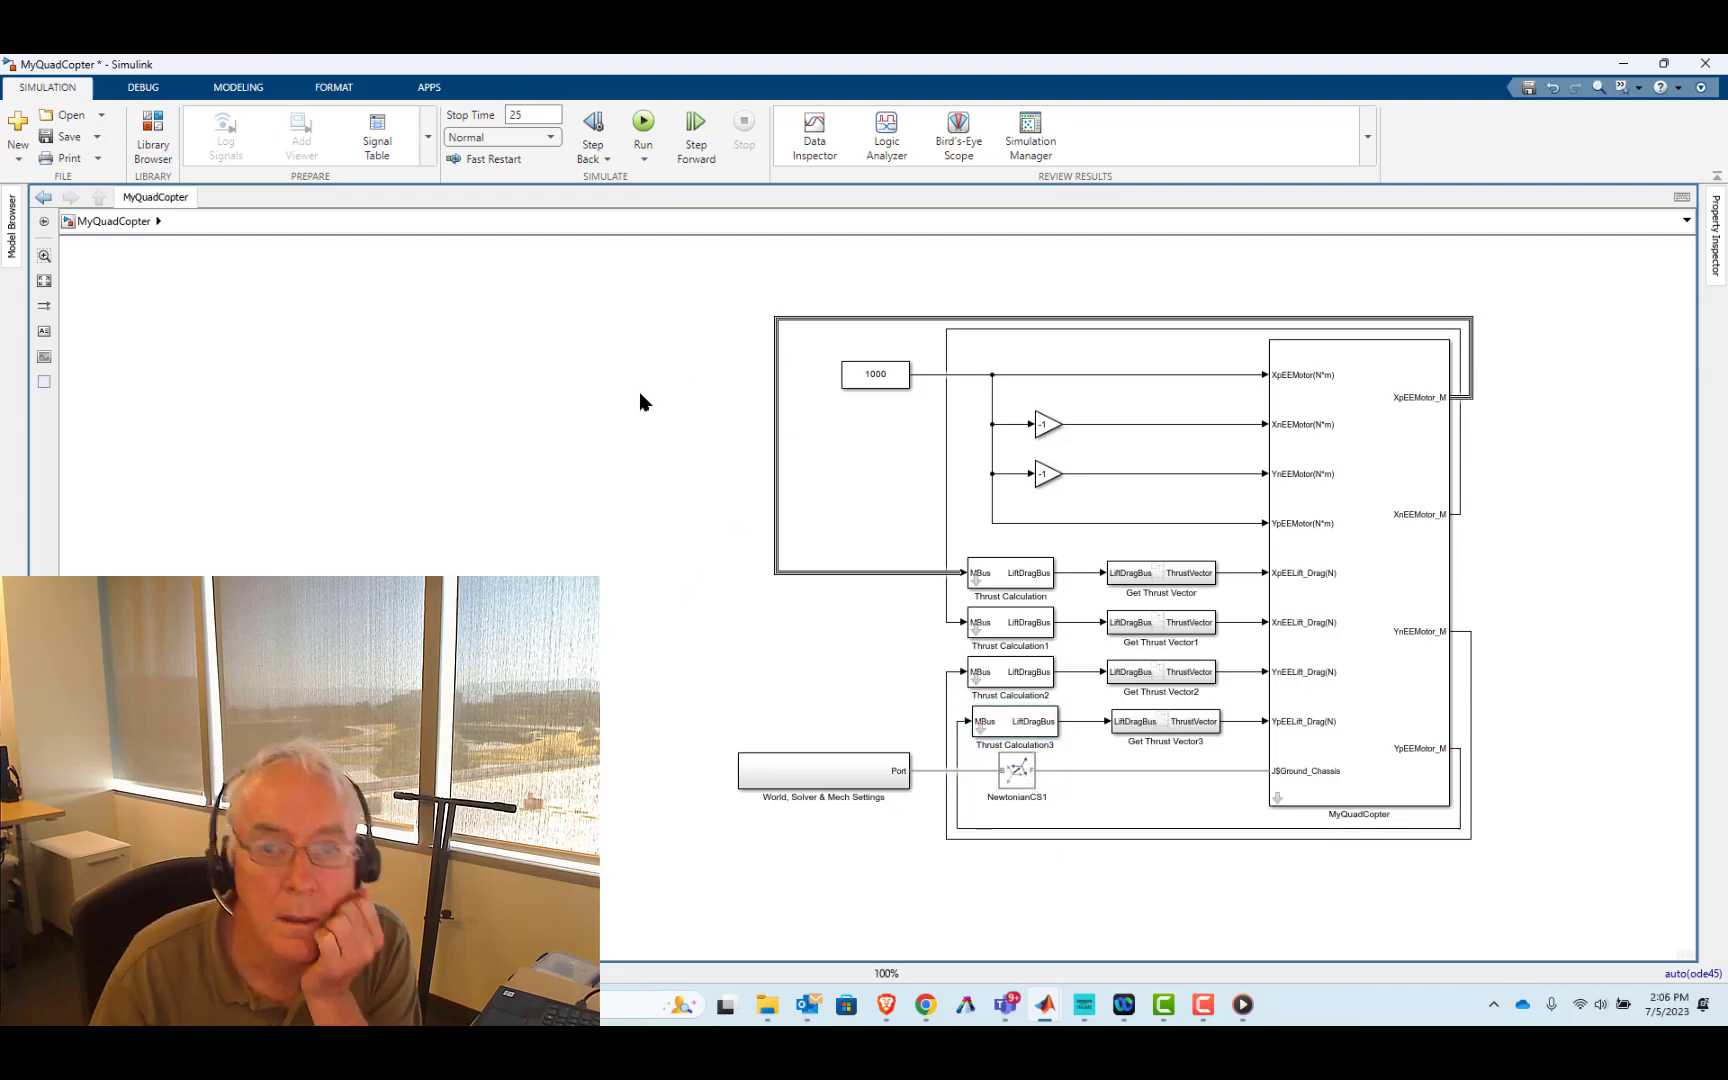
# - Run the MyQuadCopter simulation, view it in Mechanics Explorer, and return to the model to inspect the upper motor bus lines
pyautogui.click(643, 124)
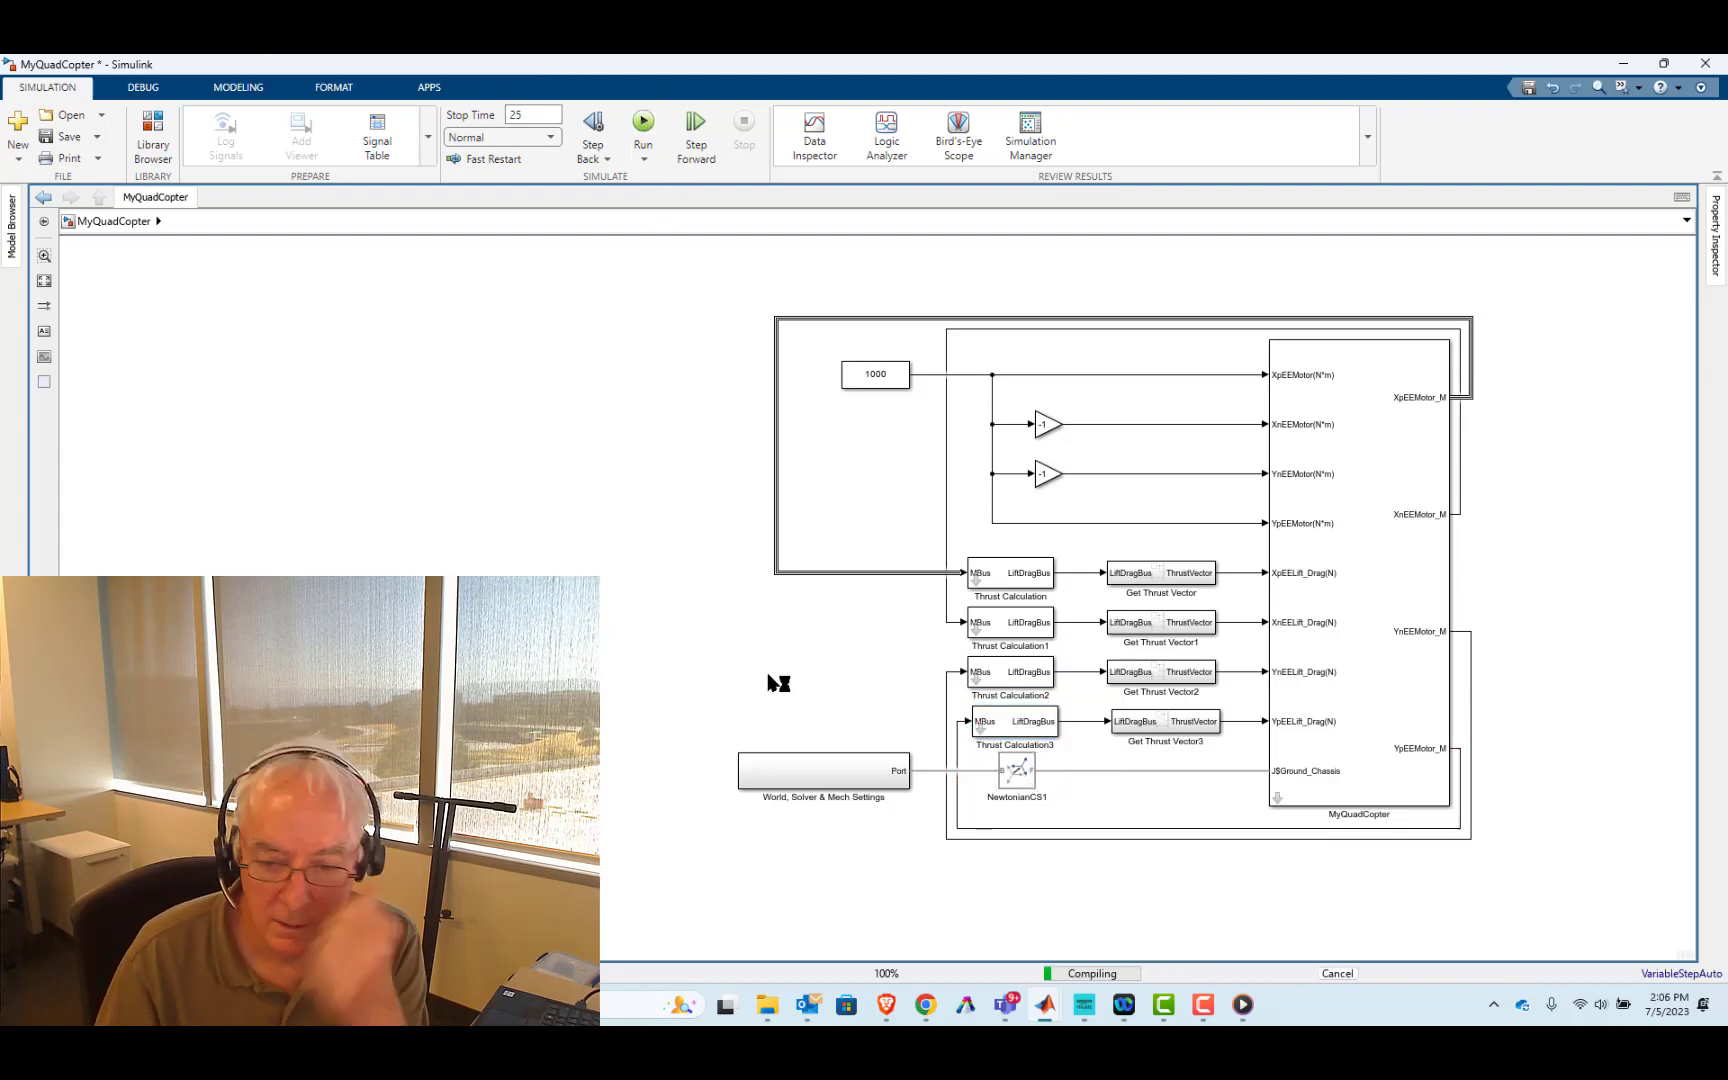
pyautogui.moveTo(1044, 1004)
pyautogui.click(1272, 901)
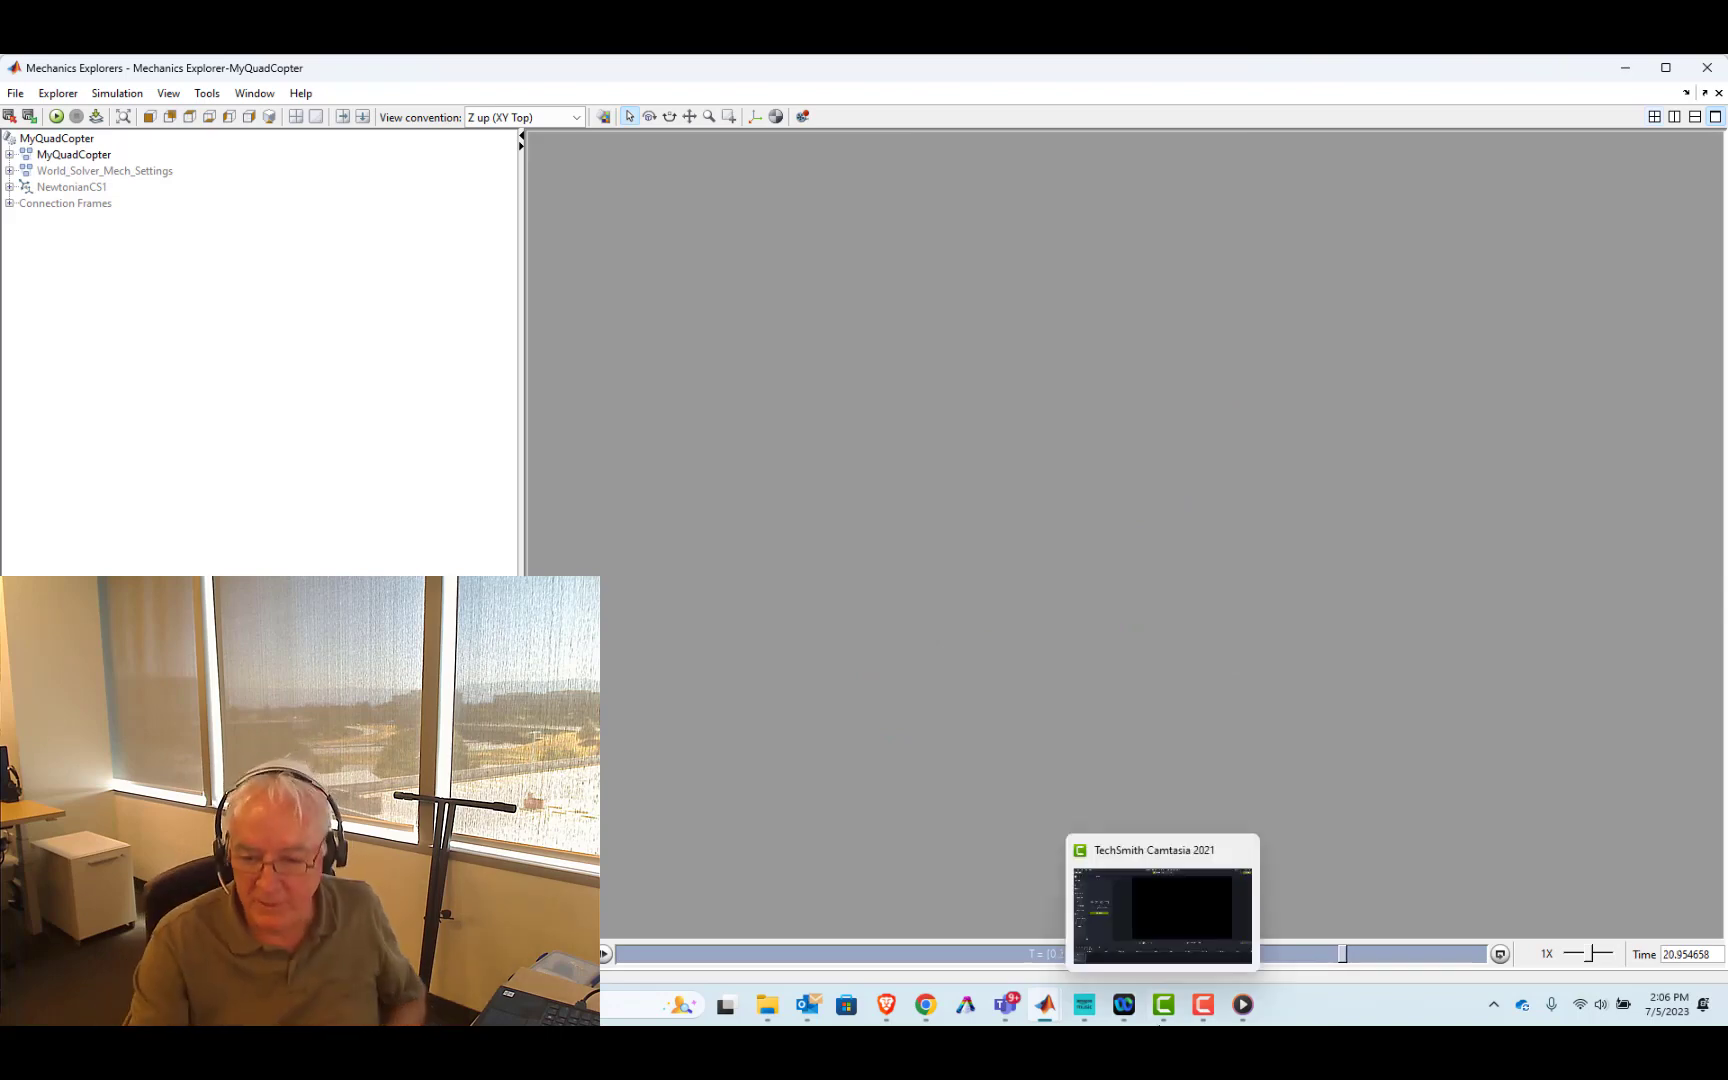
pyautogui.moveTo(1047, 1012)
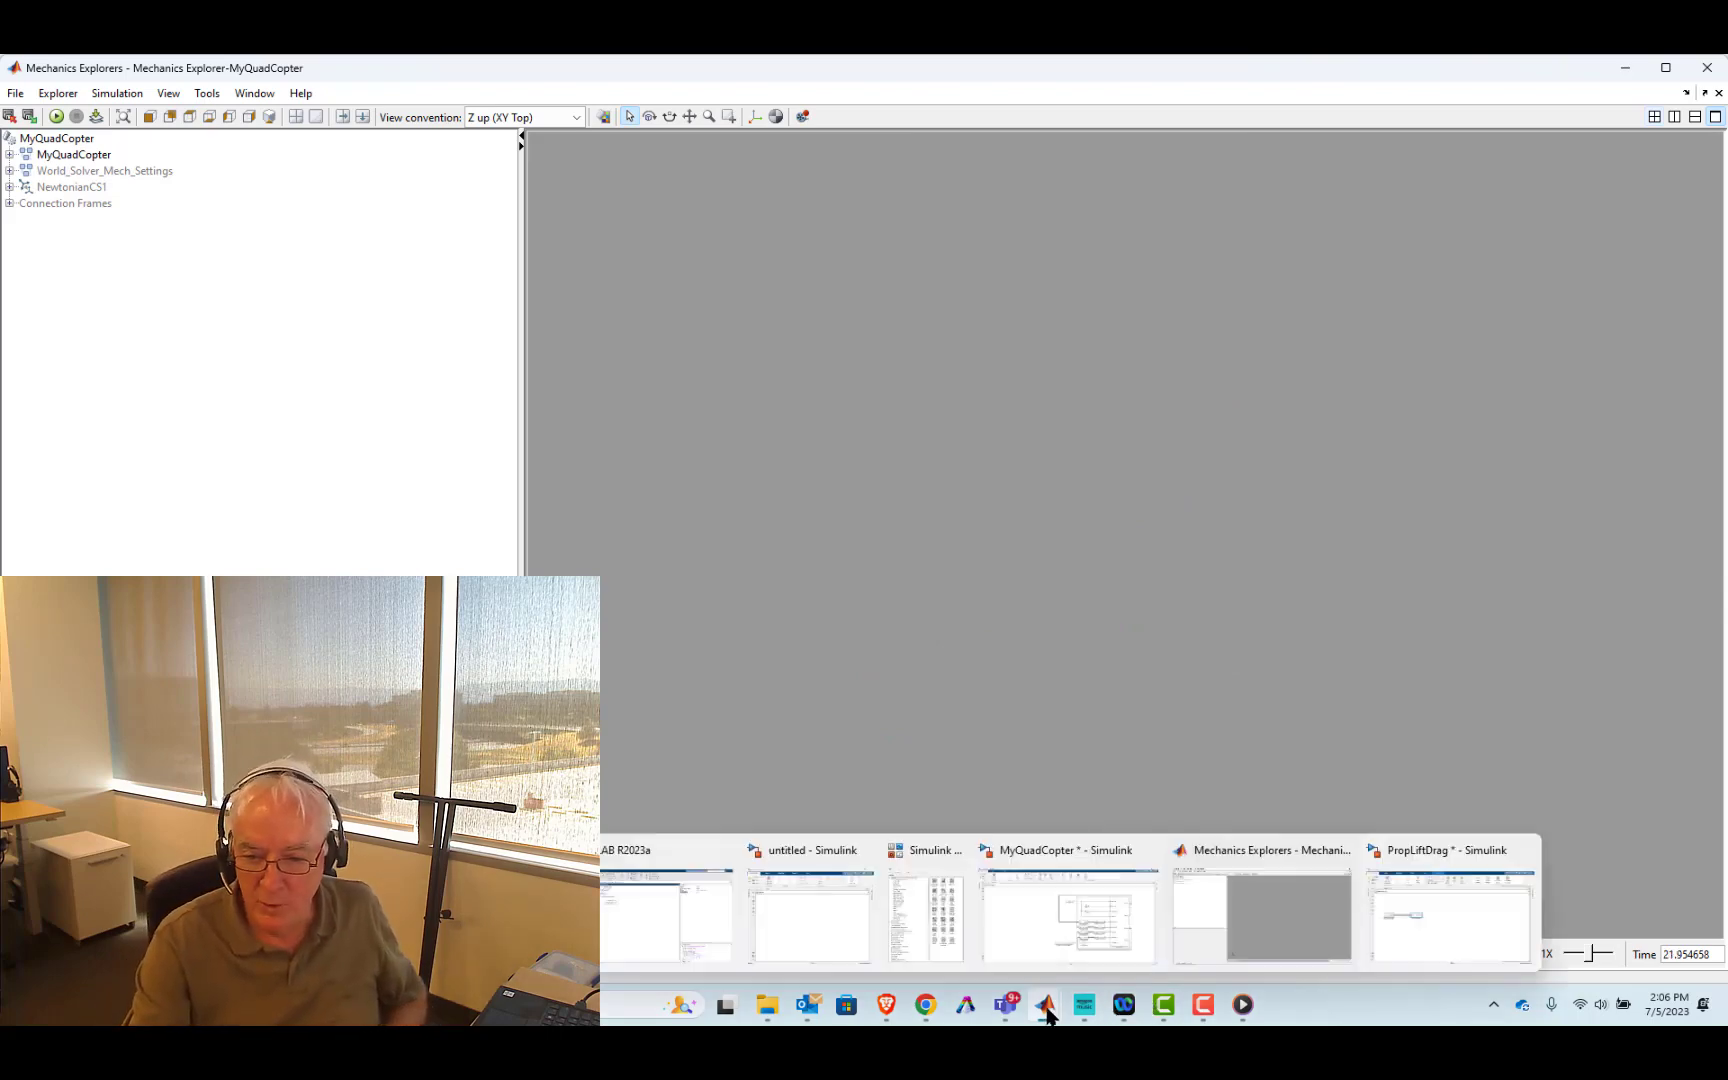
pyautogui.click(1025, 907)
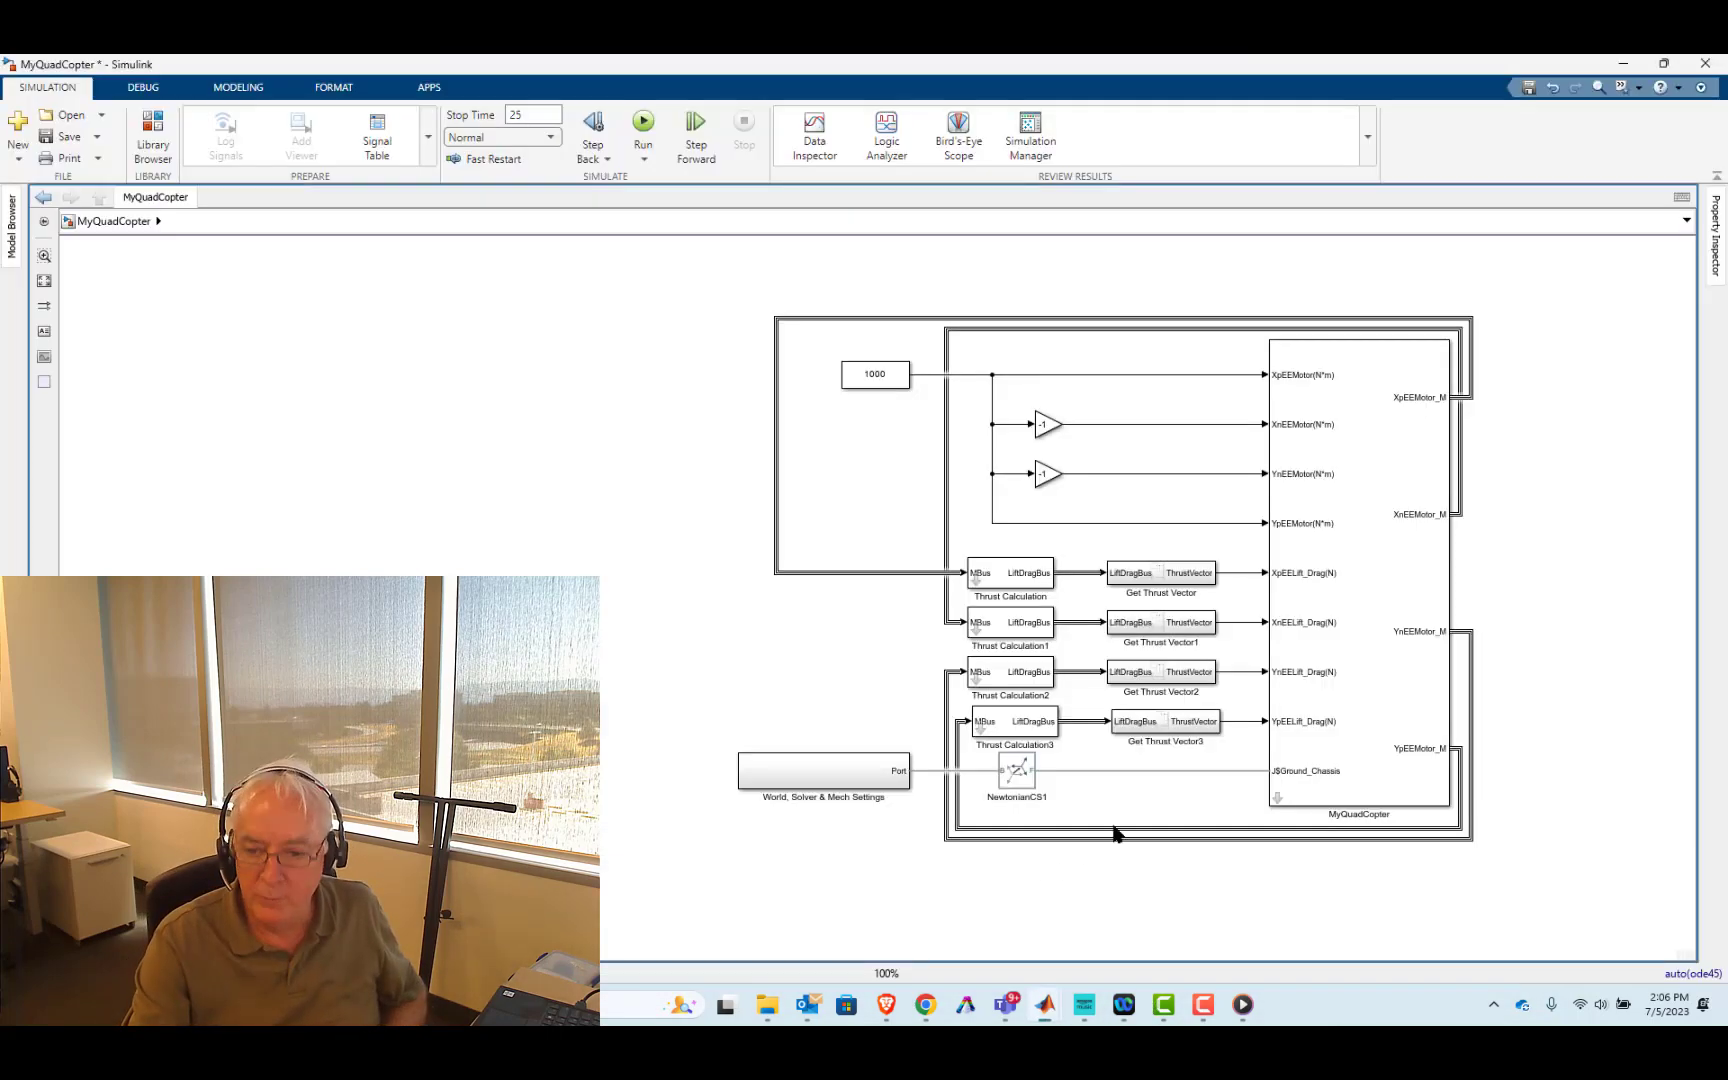
pyautogui.click(1052, 319)
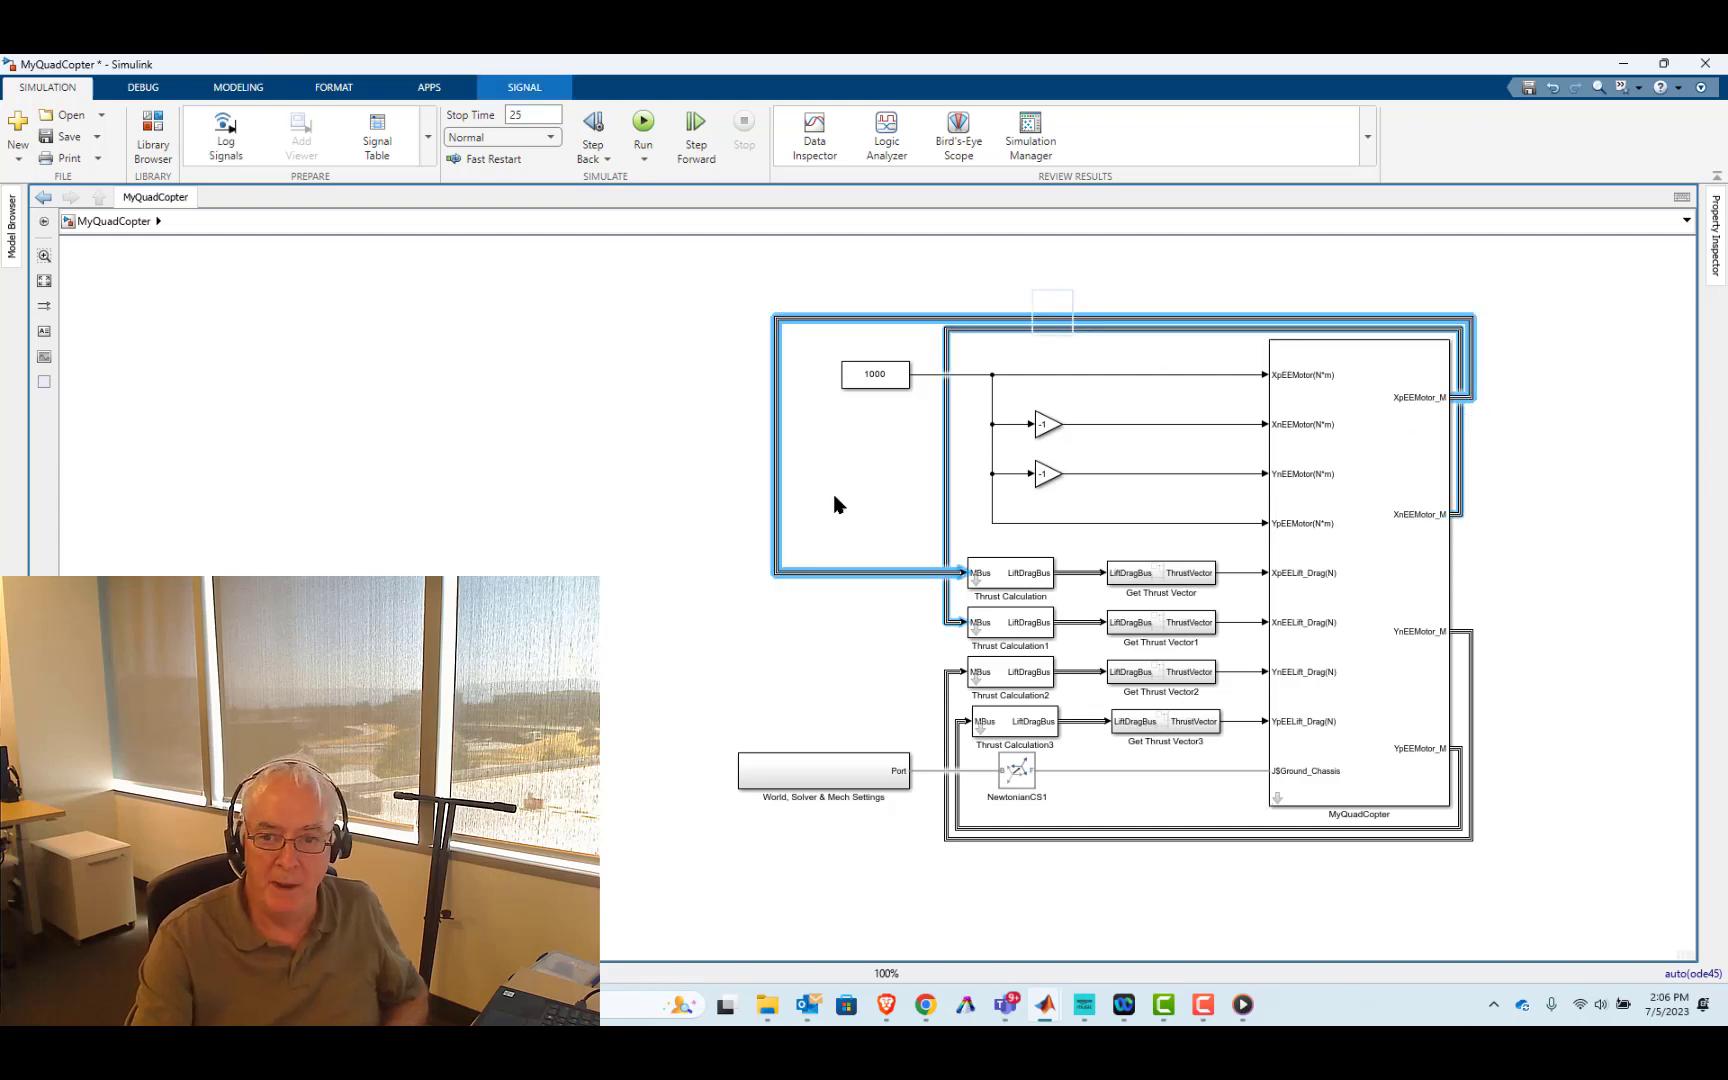